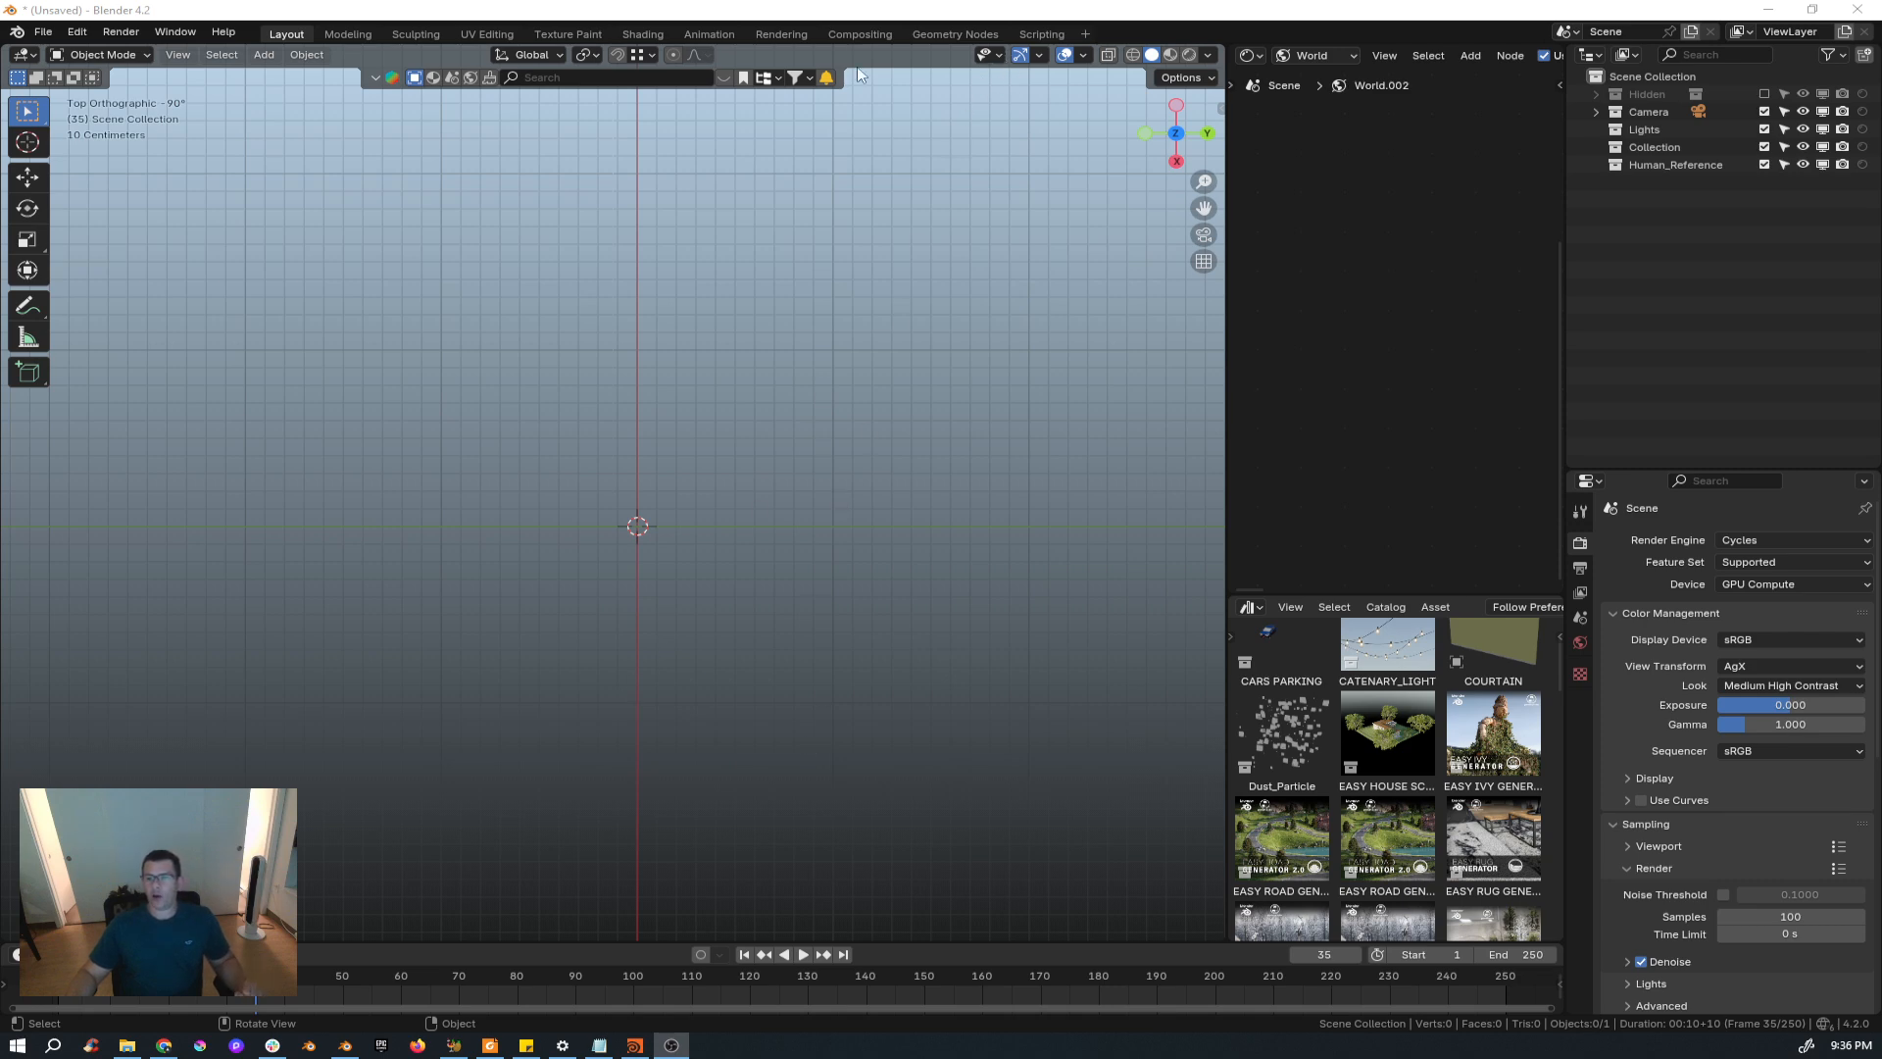
Switch to the Geometry Nodes workspace and add a Landscape mesh at the world origin.
left_click(940, 32)
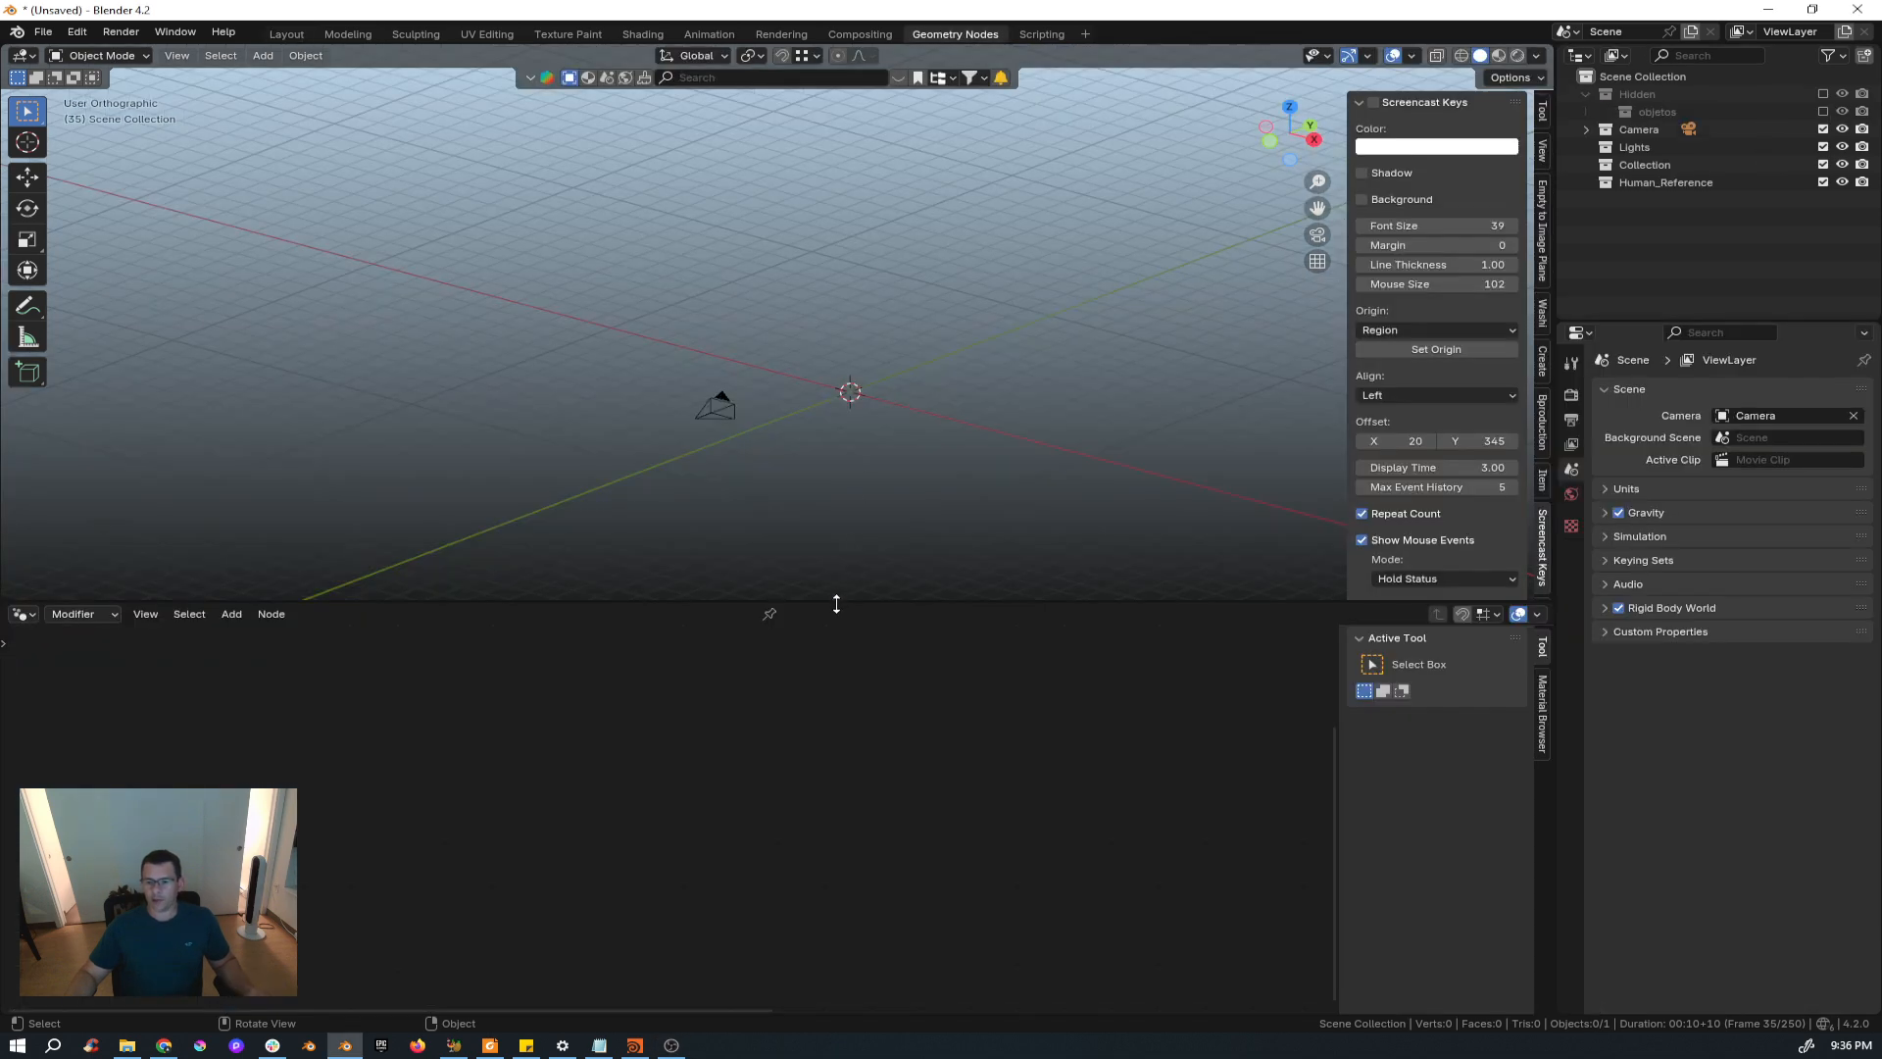
left_click_drag(832, 600, 848, 635)
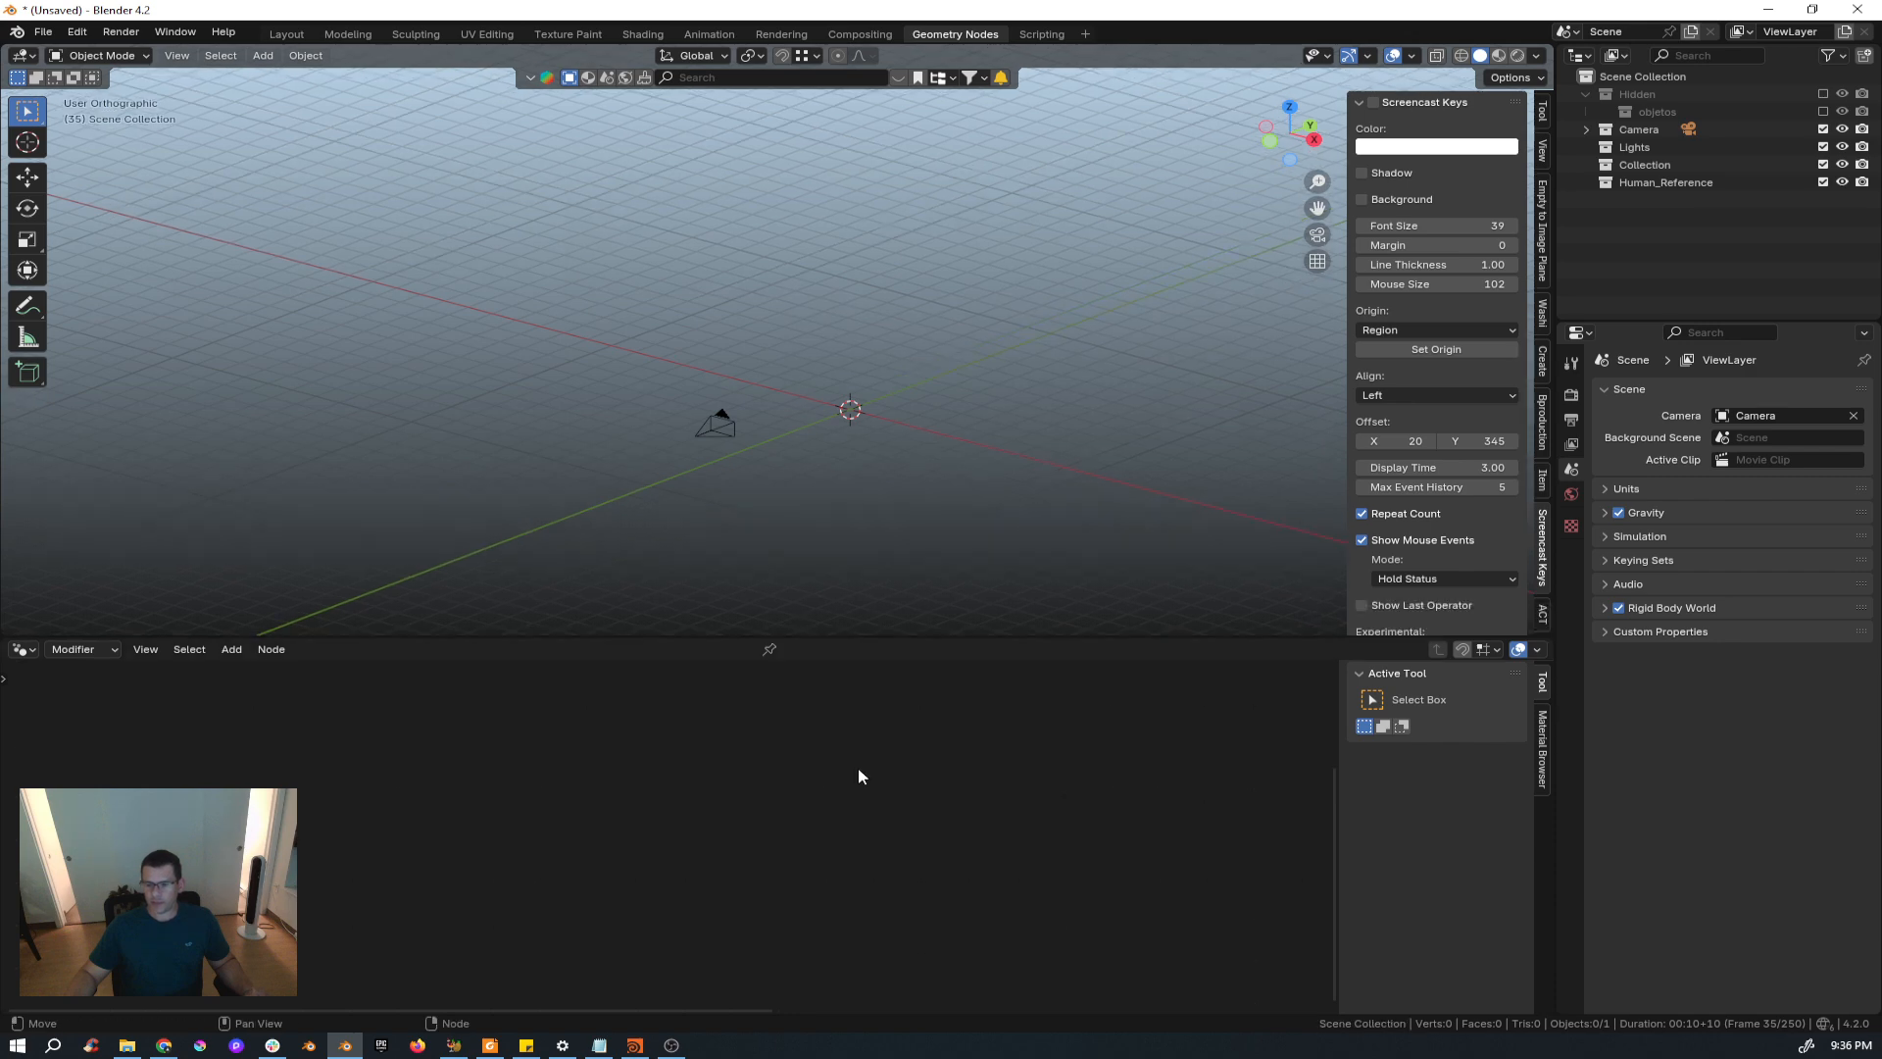
middle_click_drag(917, 598, 578, 420)
key("shift+a")
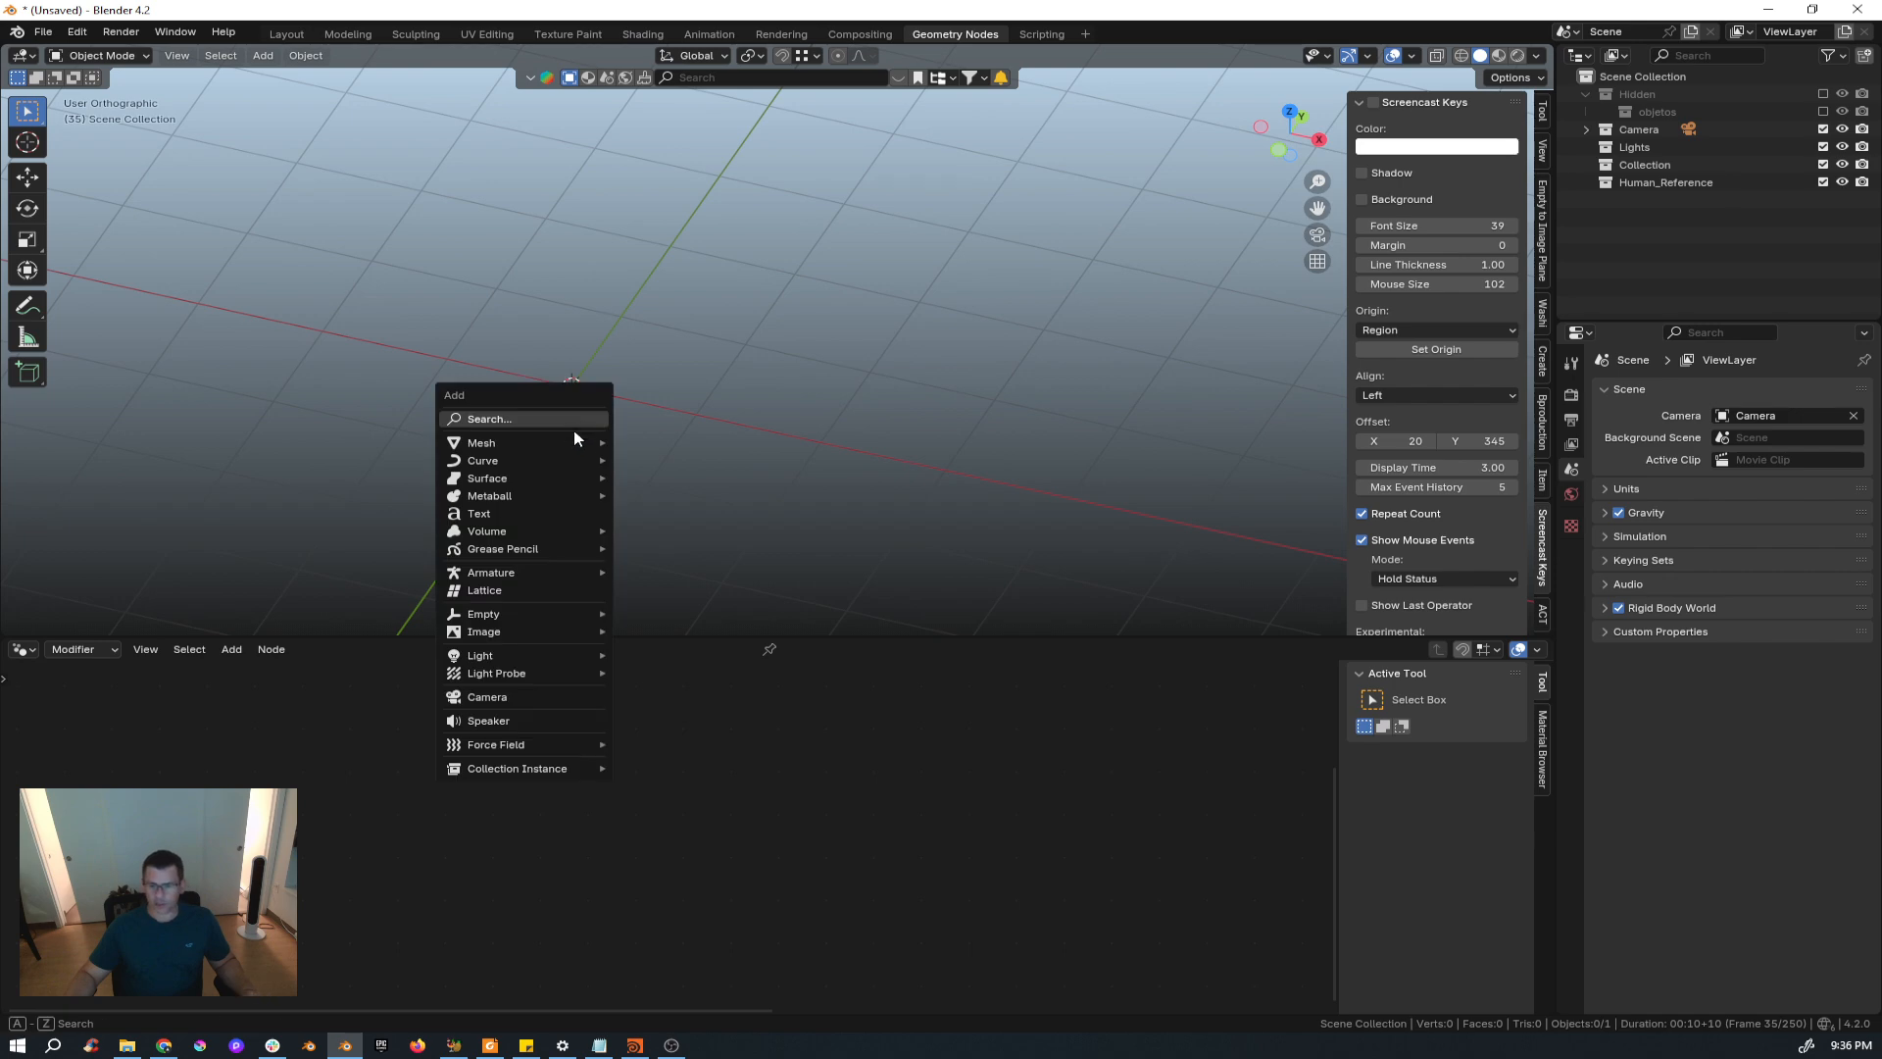
mouse_move(565, 449)
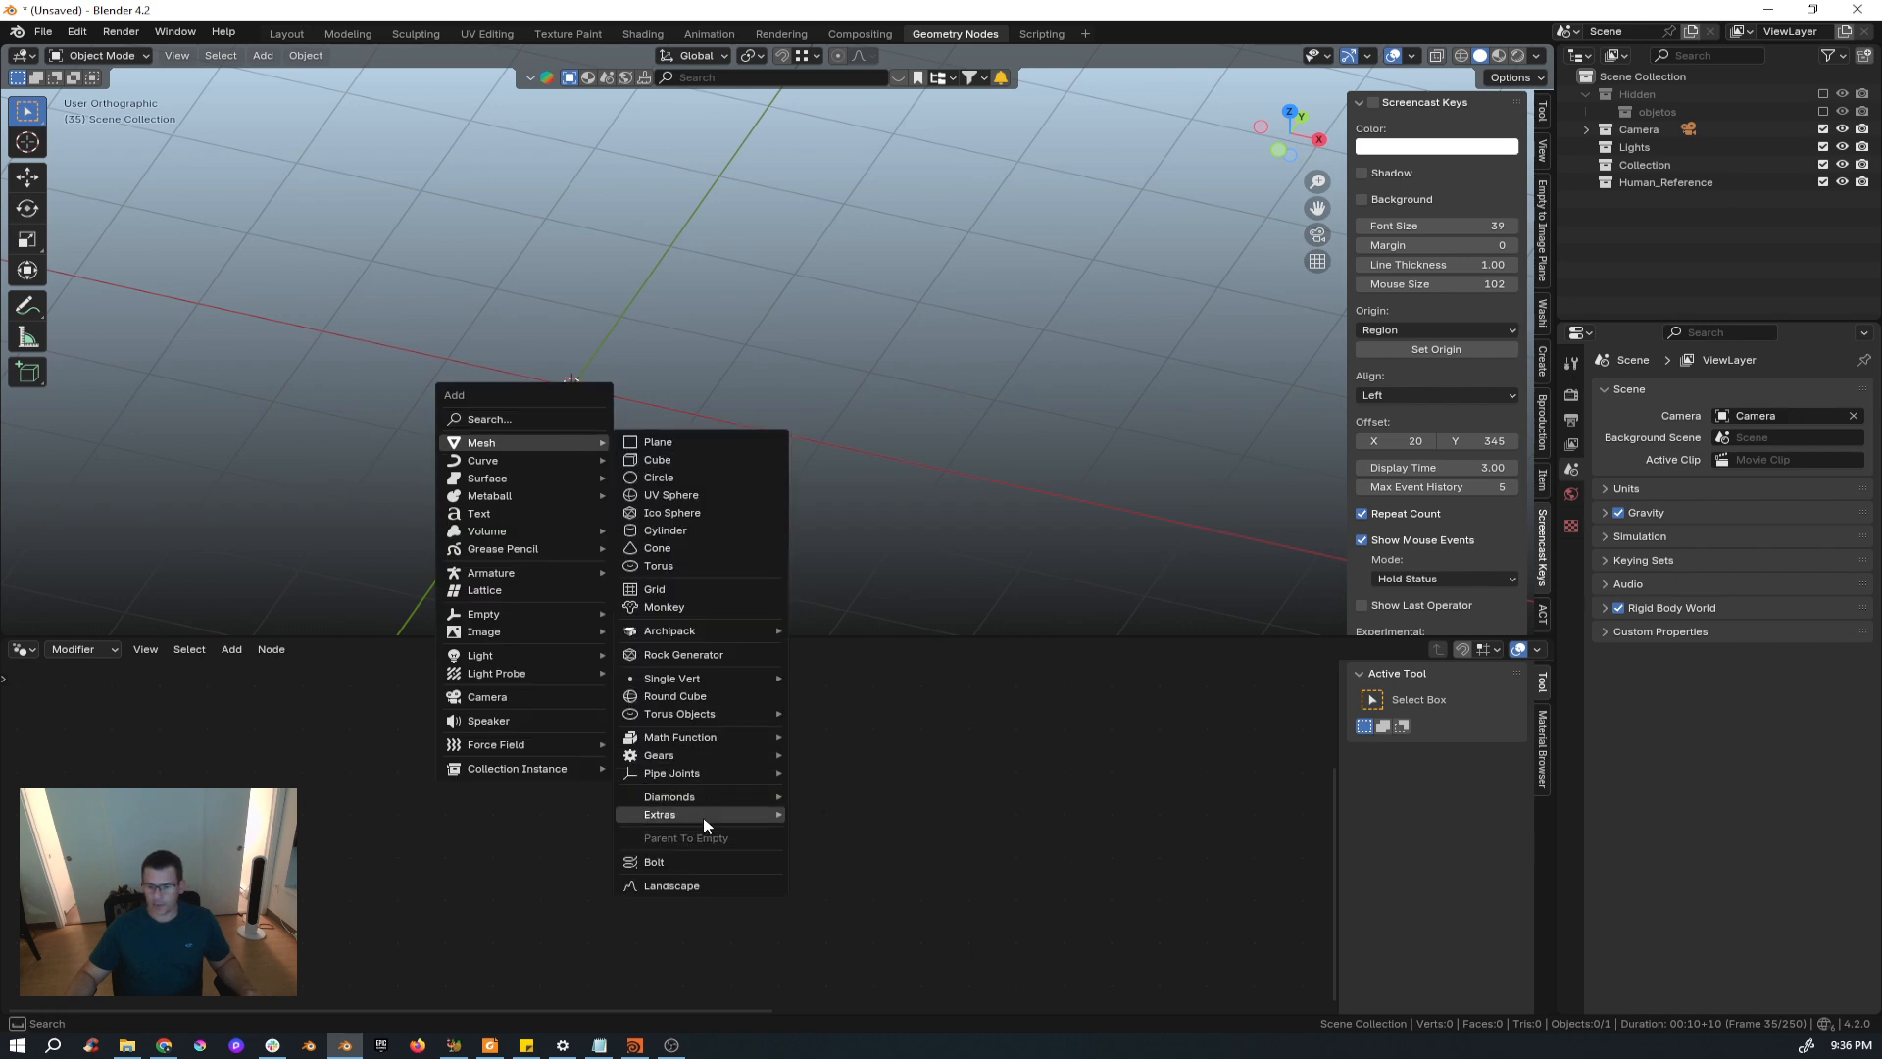
mouse_move(710, 805)
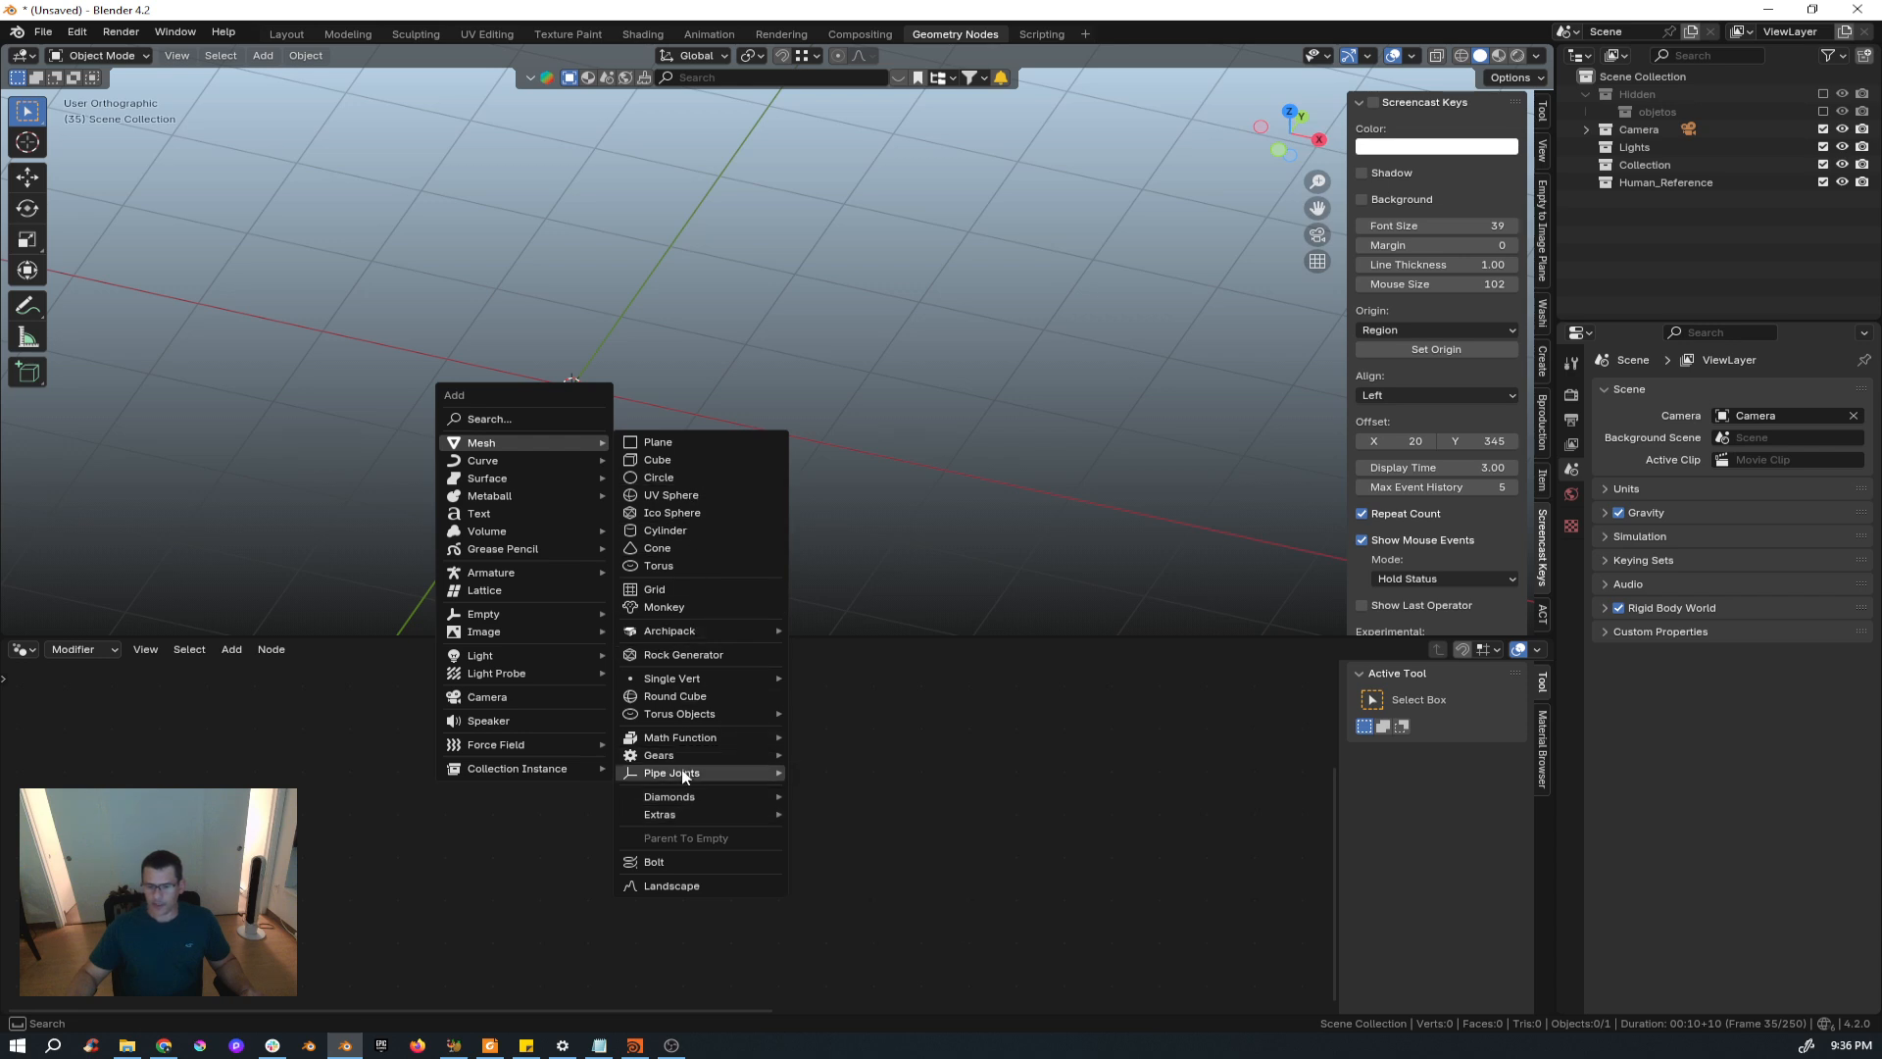
left_click(699, 886)
middle_click_drag(731, 525, 443, 404)
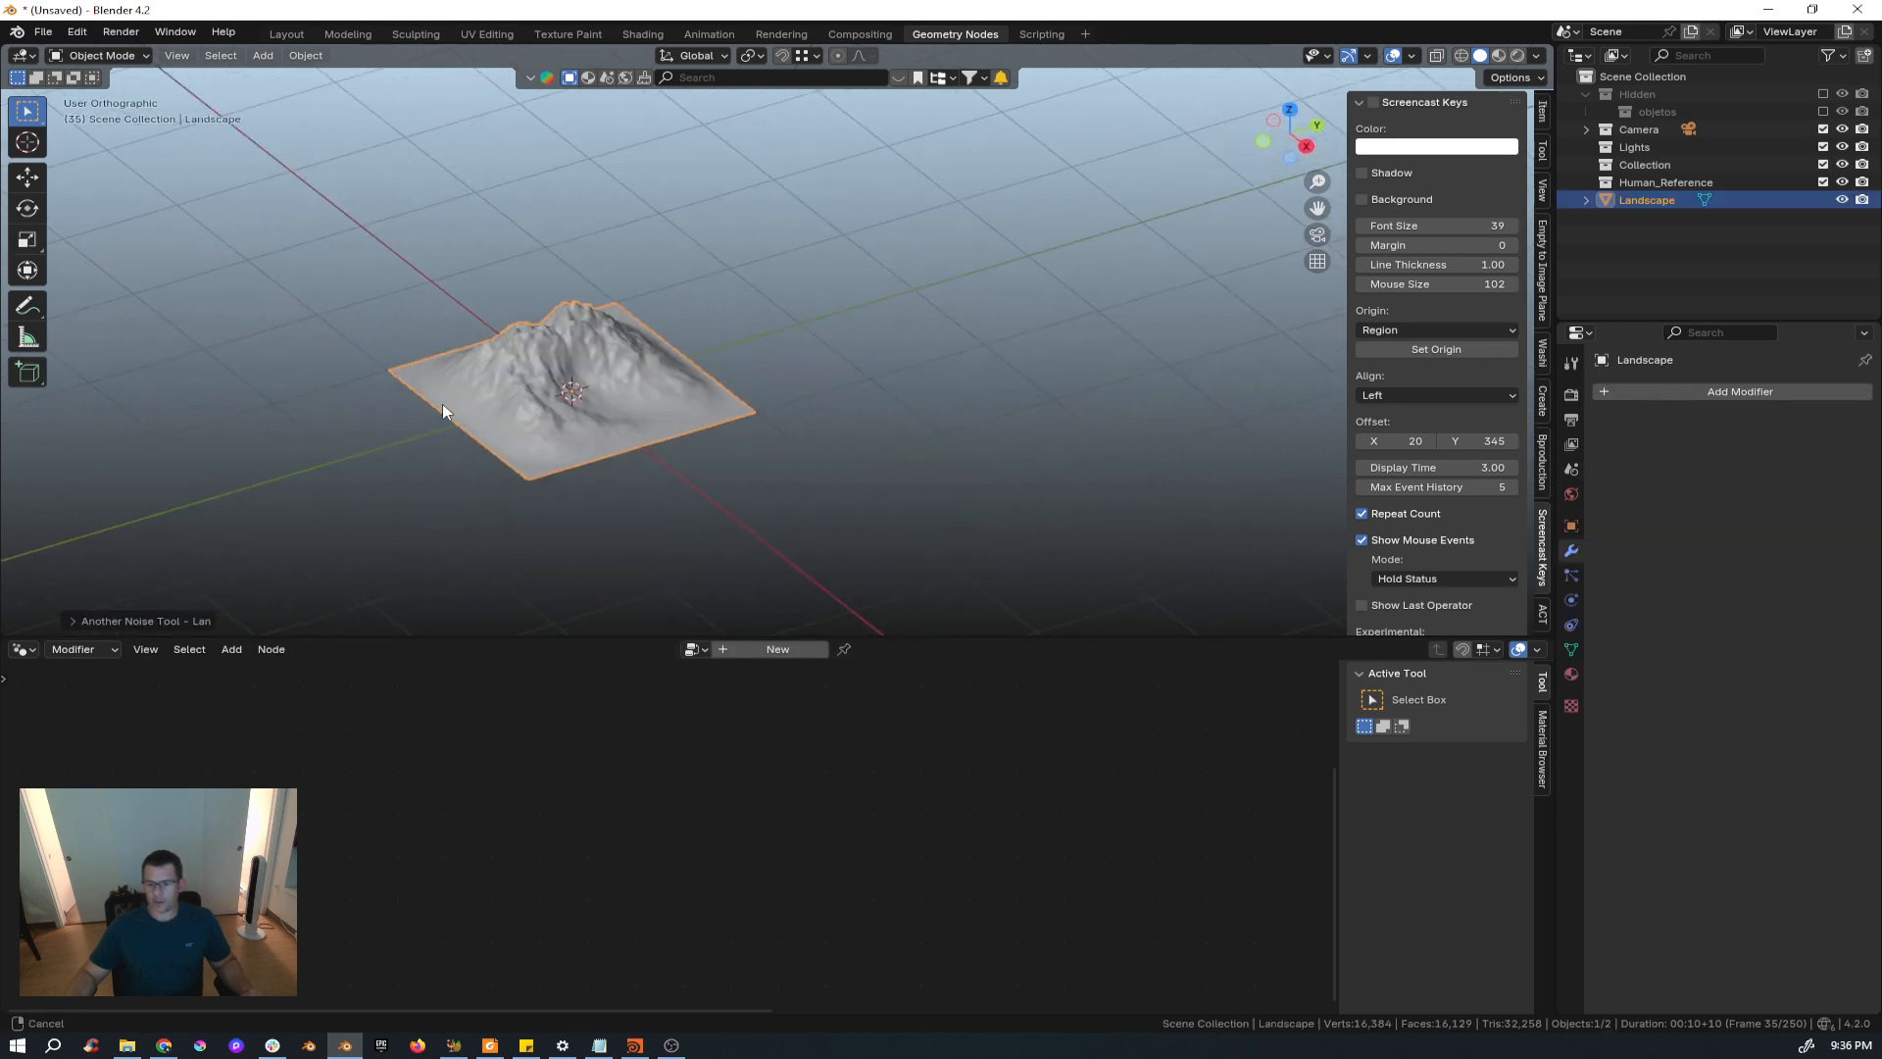
scroll(507, 398, "up", 7)
scroll(509, 391, "down", 4)
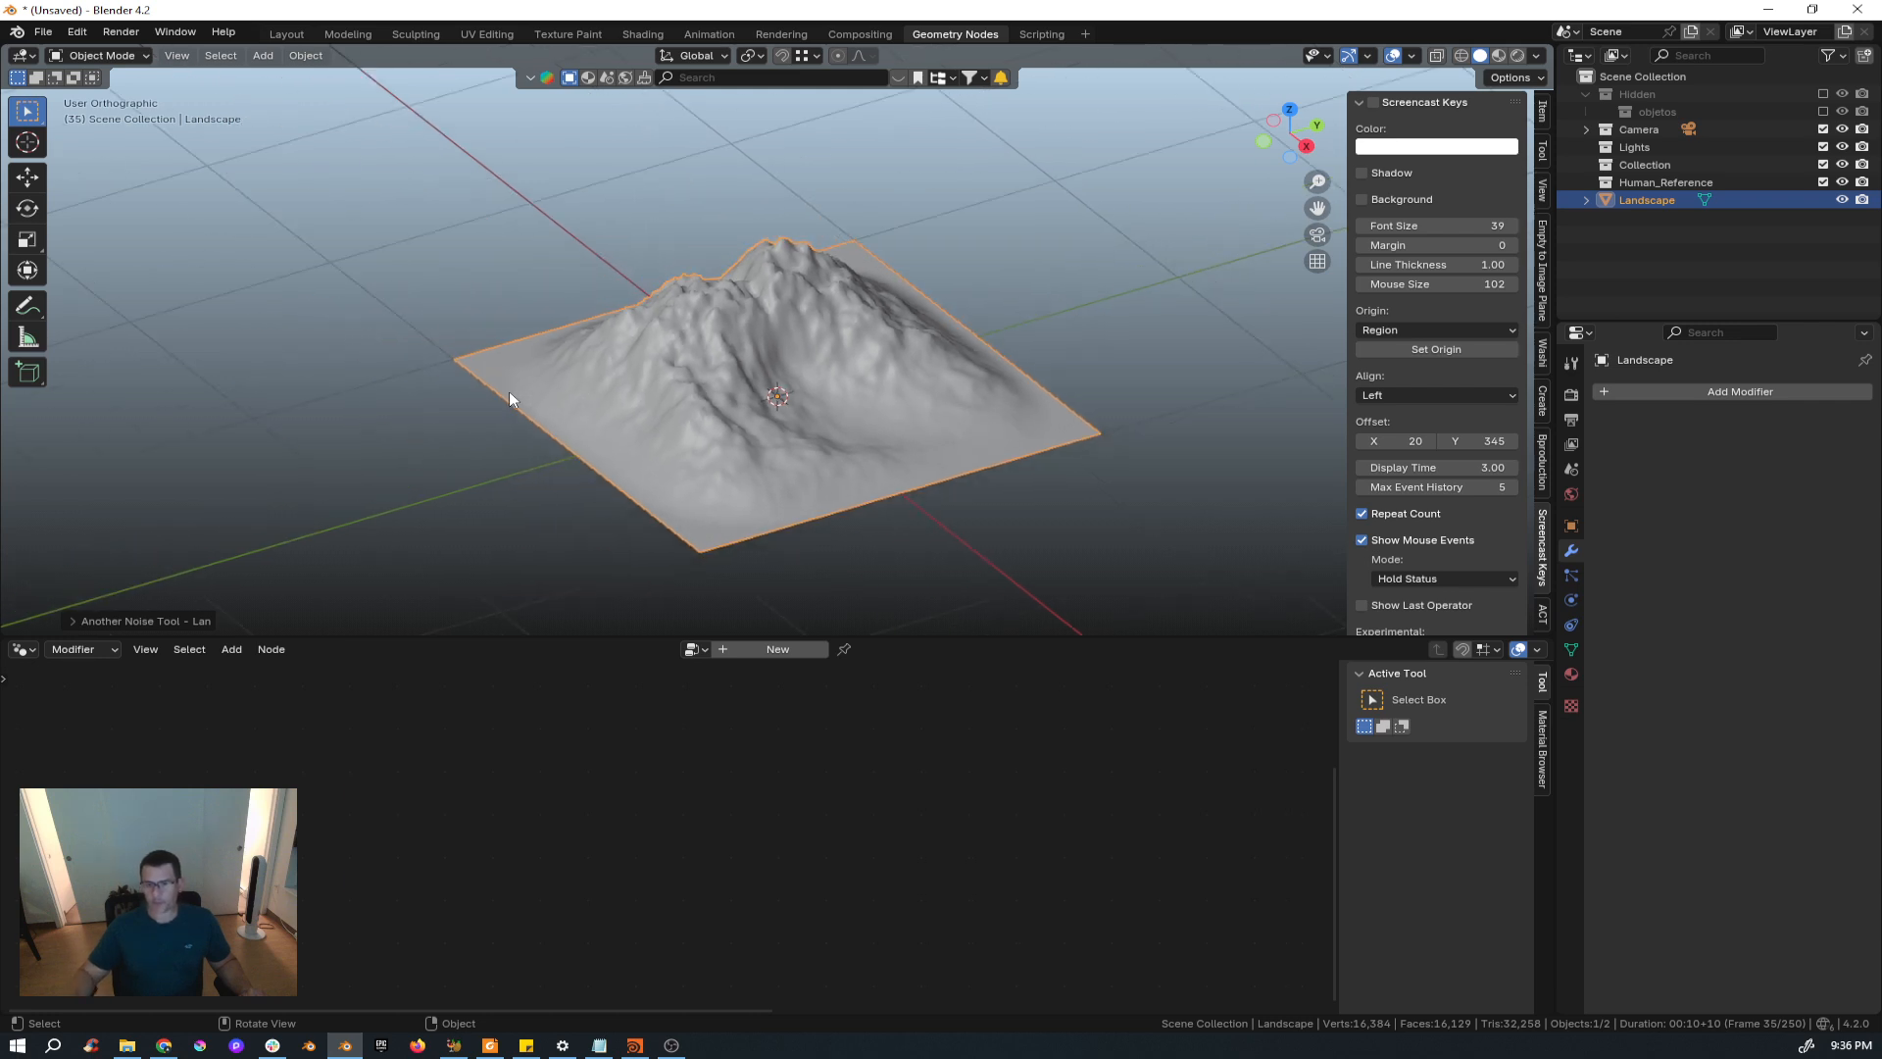
middle_click_drag(843, 402, 888, 411)
Enlarge the 3D viewport relative to the node editor and hide the sidebars of both editors.
left_click_drag(931, 636, 933, 721)
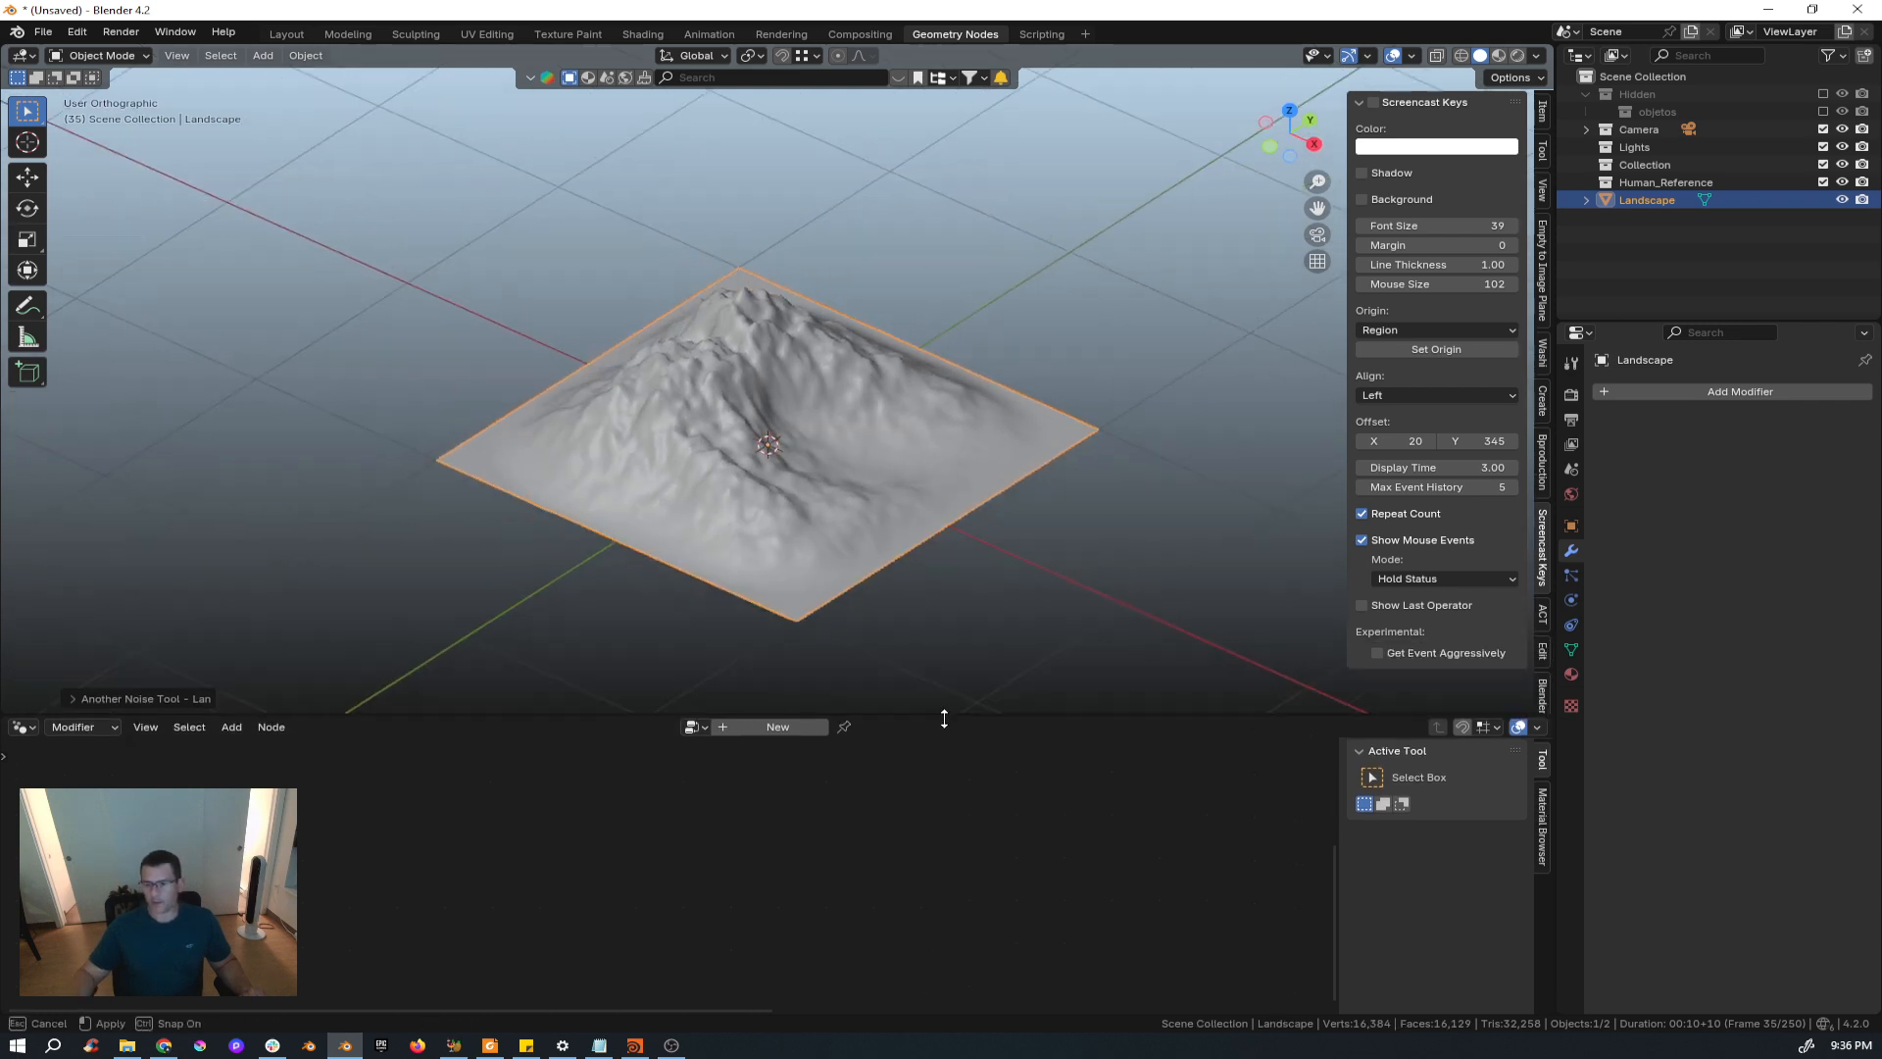
key("n")
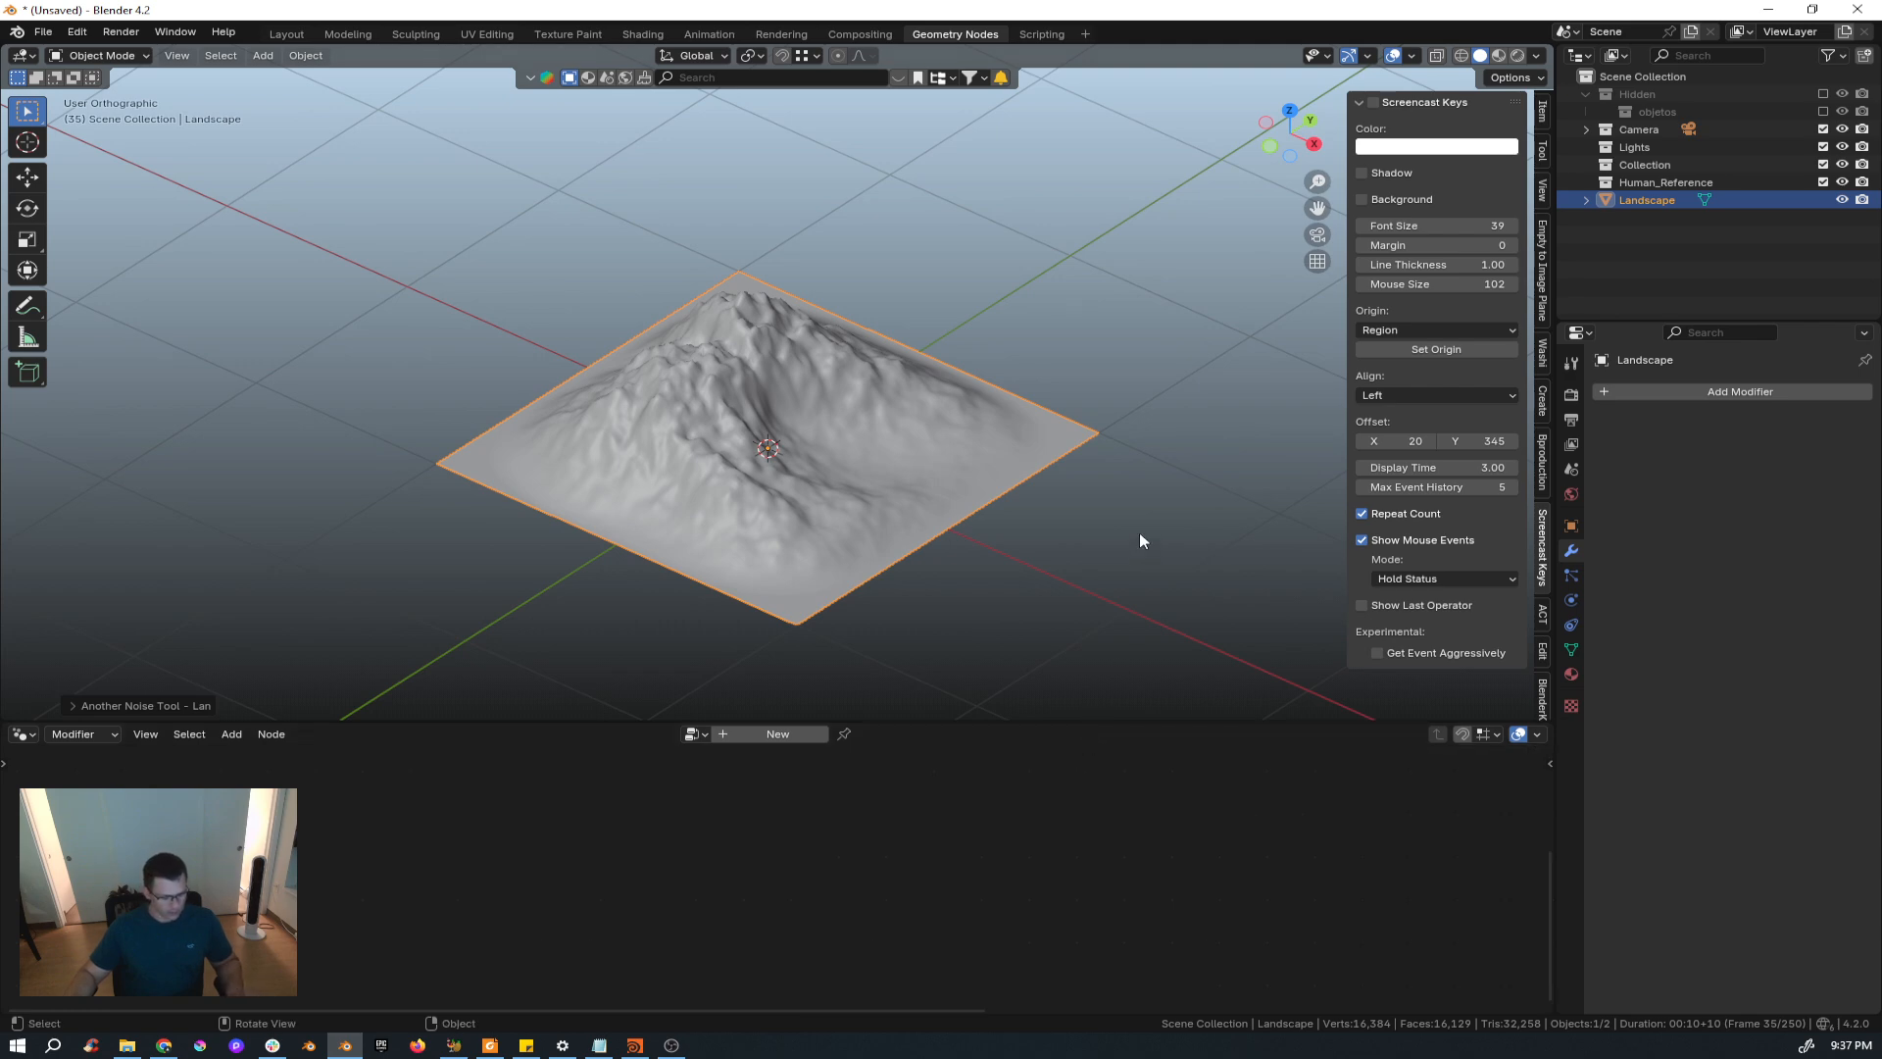
key("n")
Flatten the landscape mesh in Edit Mode by scaling all its vertices along Z to roughly half the height.
middle_click_drag(906, 532, 1040, 497, "shift")
scroll(927, 417, "up", 3)
middle_click_drag(925, 409, 961, 292)
key("Tab")
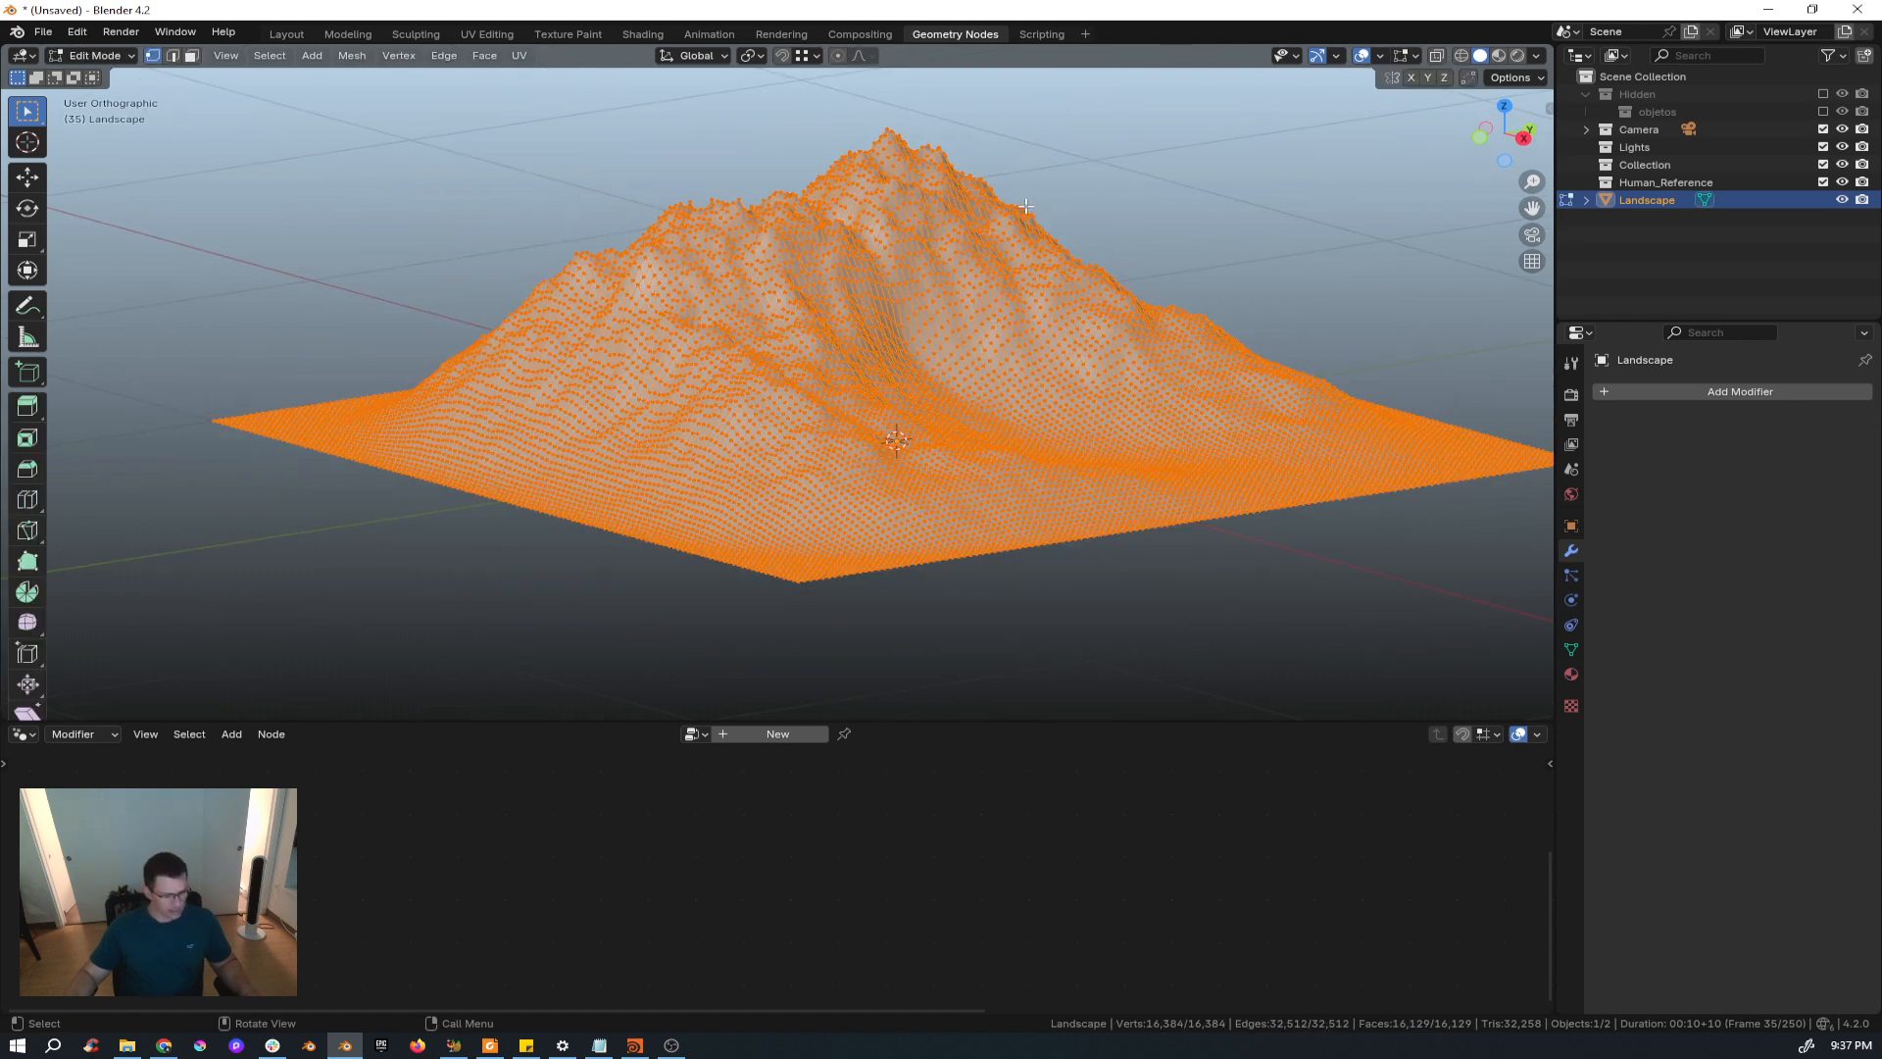
key("s")
key("z")
left_click(980, 411)
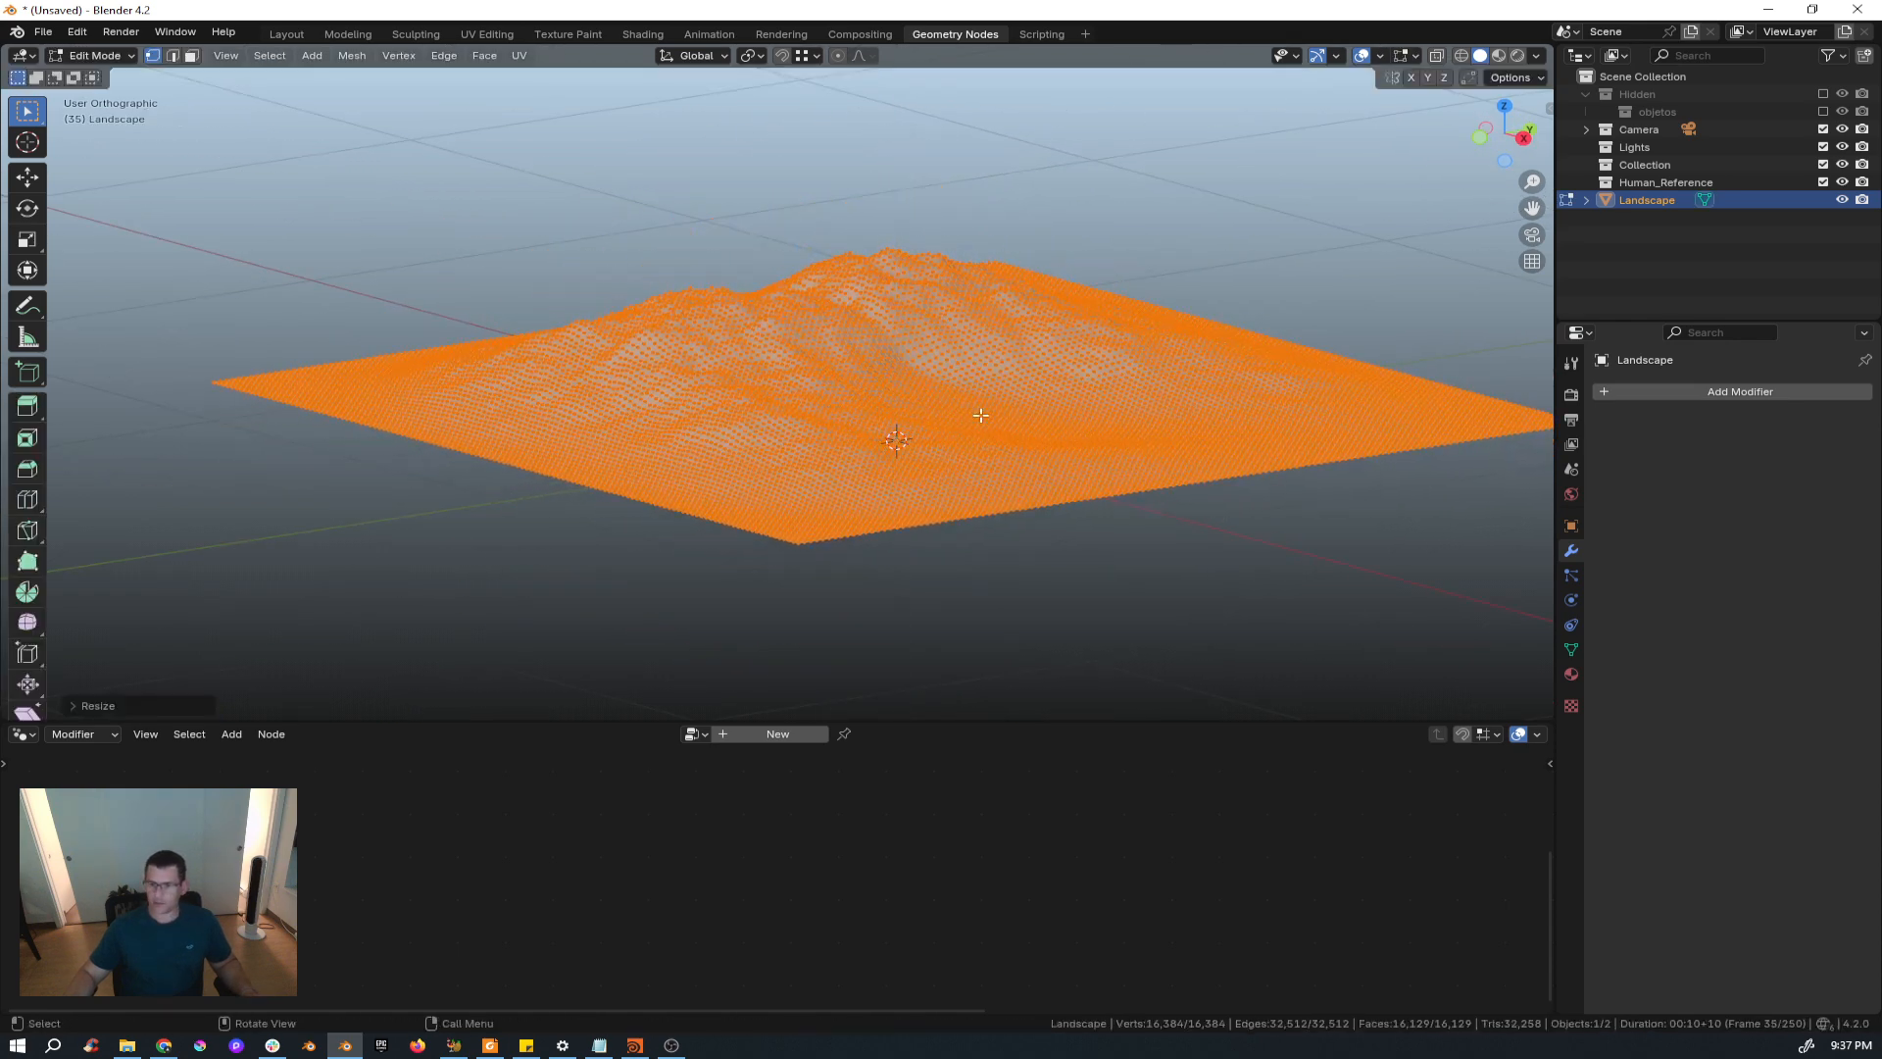
key("Tab")
Give the node editor more height and create a new geometry node tree on the landscape, with its nodes in view.
middle_click_drag(1039, 526, 912, 474)
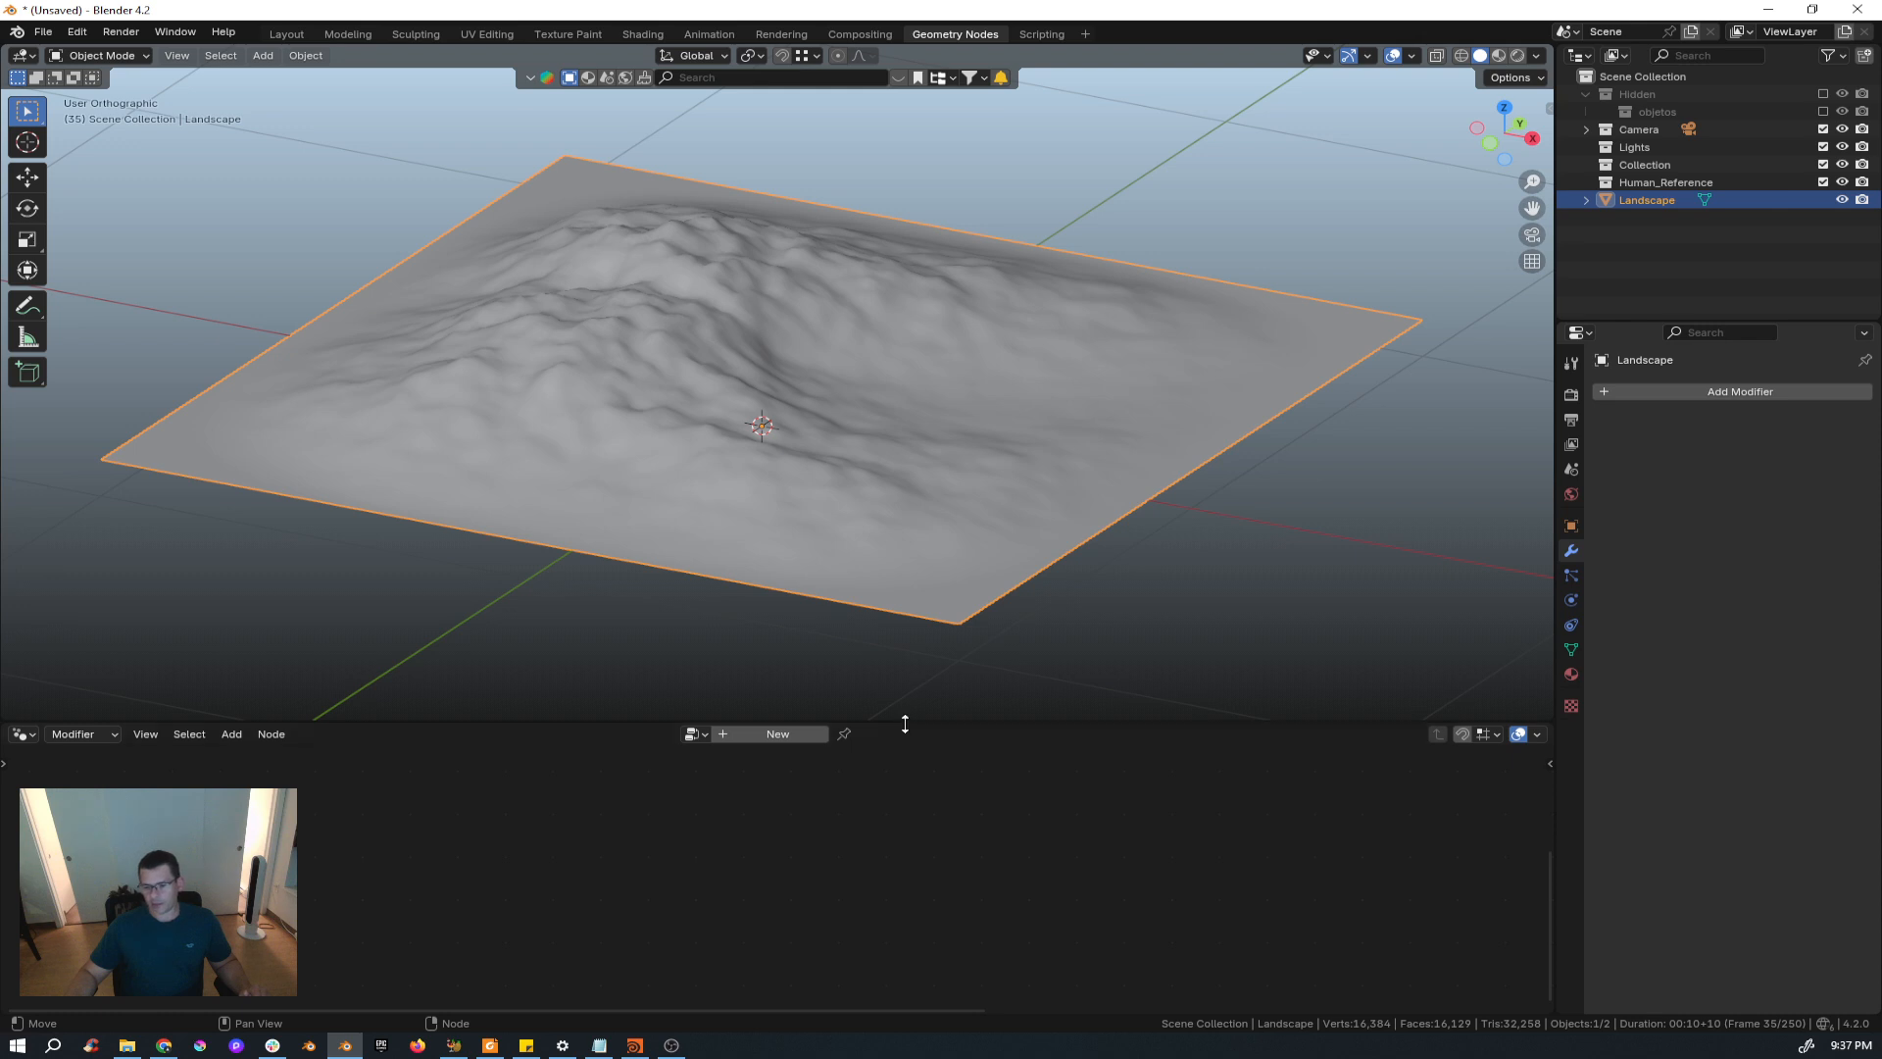
left_click_drag(905, 723, 912, 666)
left_click(776, 683)
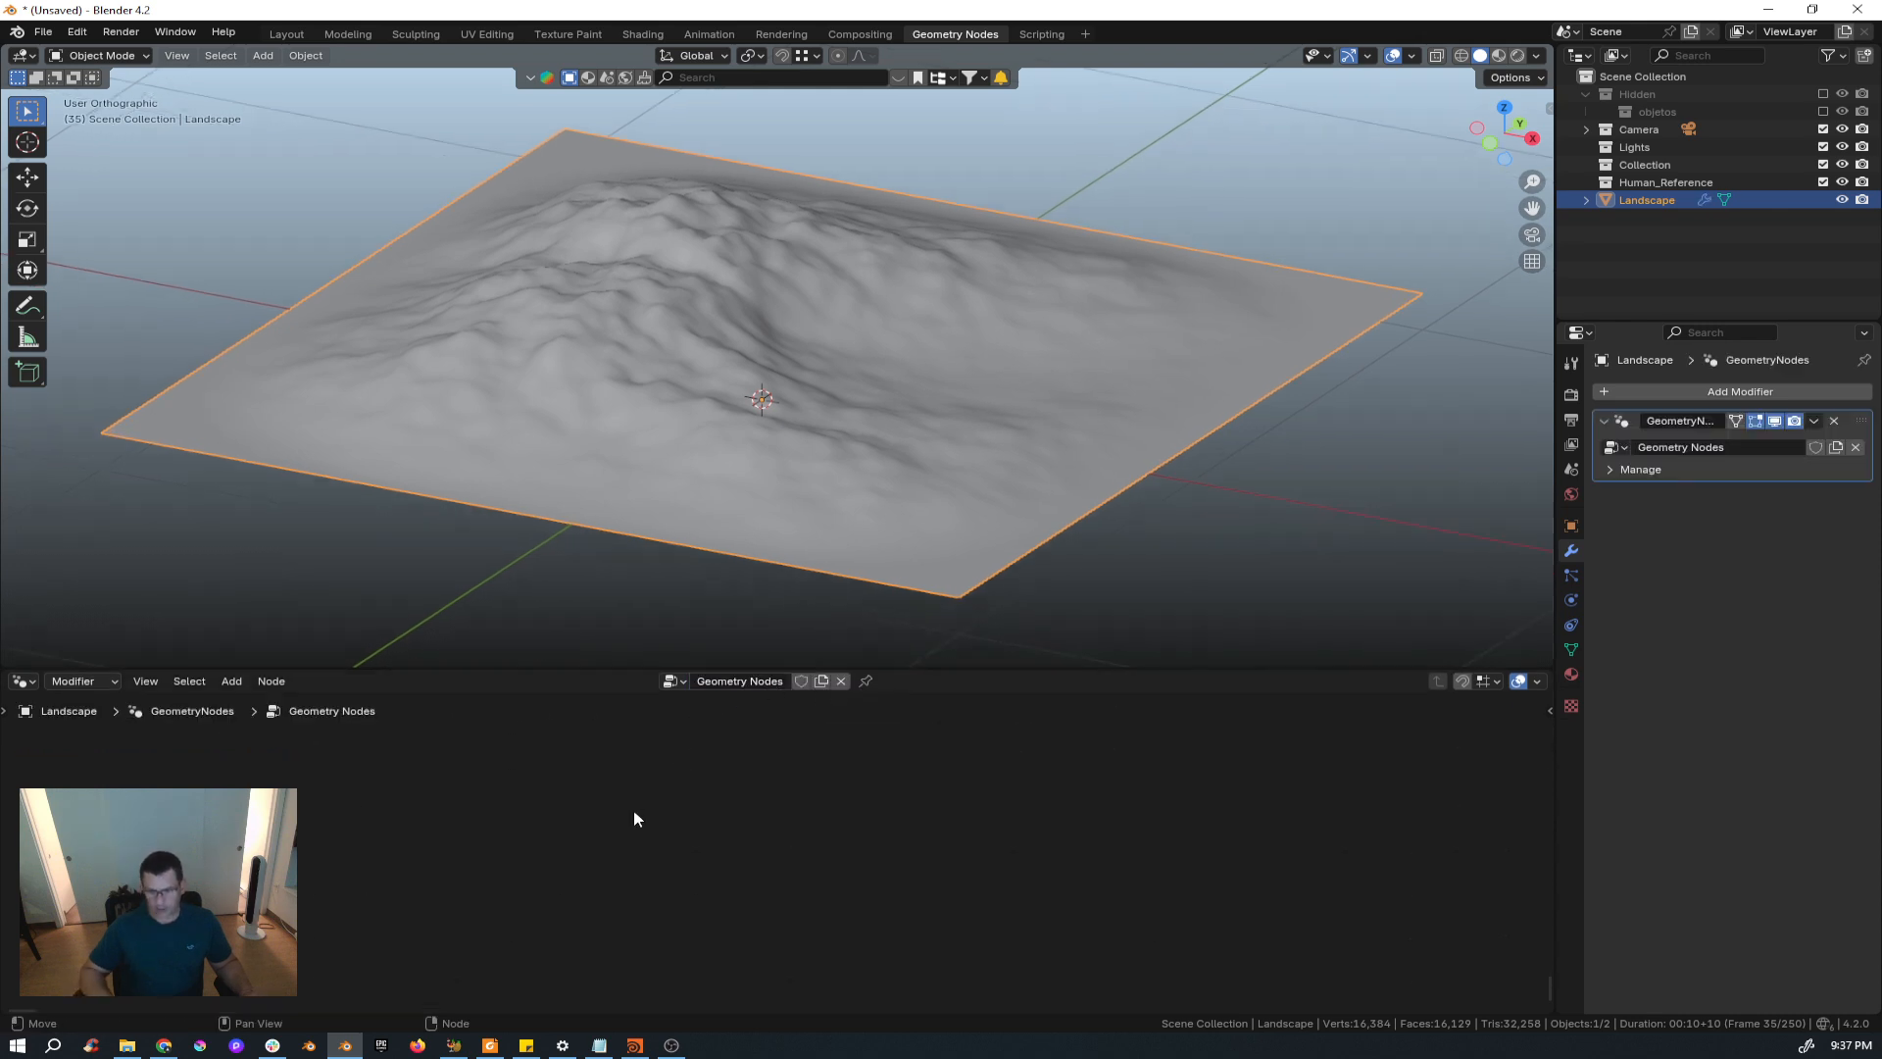
key("Home")
middle_click_drag(710, 833, 591, 802)
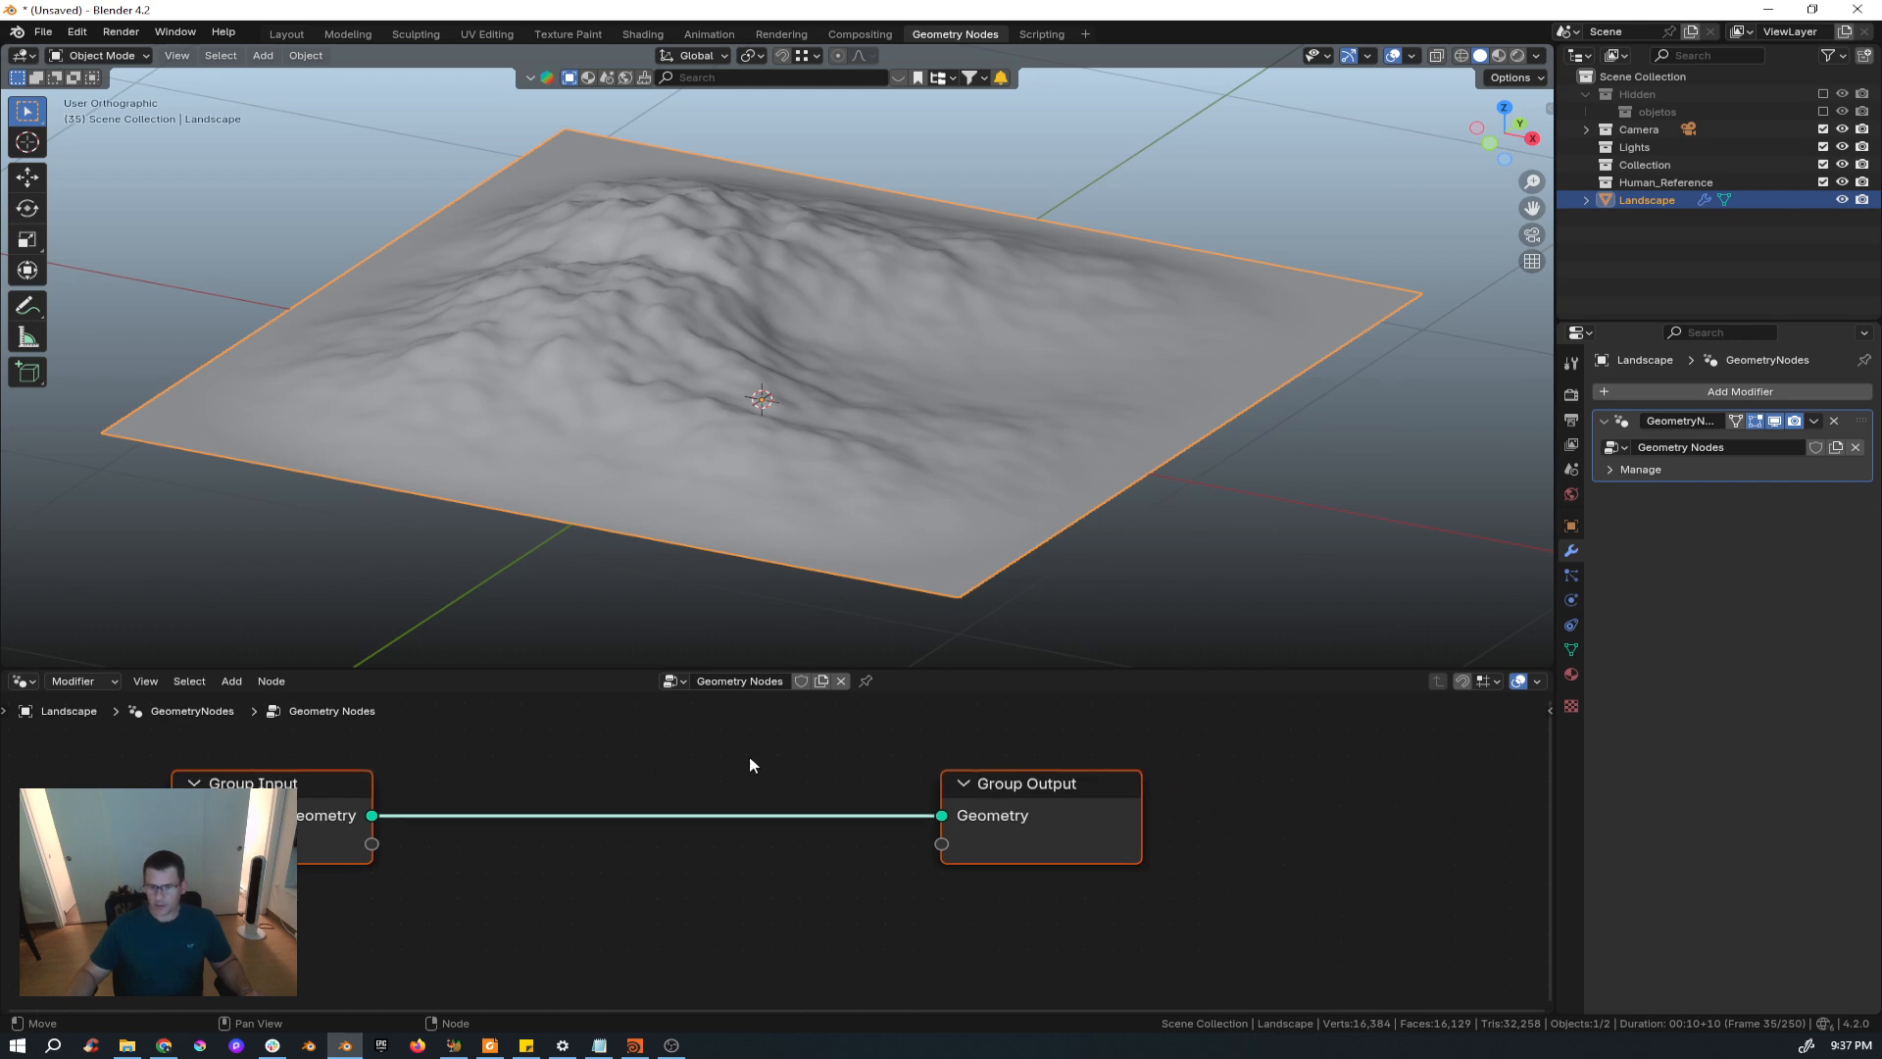
middle_click_drag(504, 857, 555, 861)
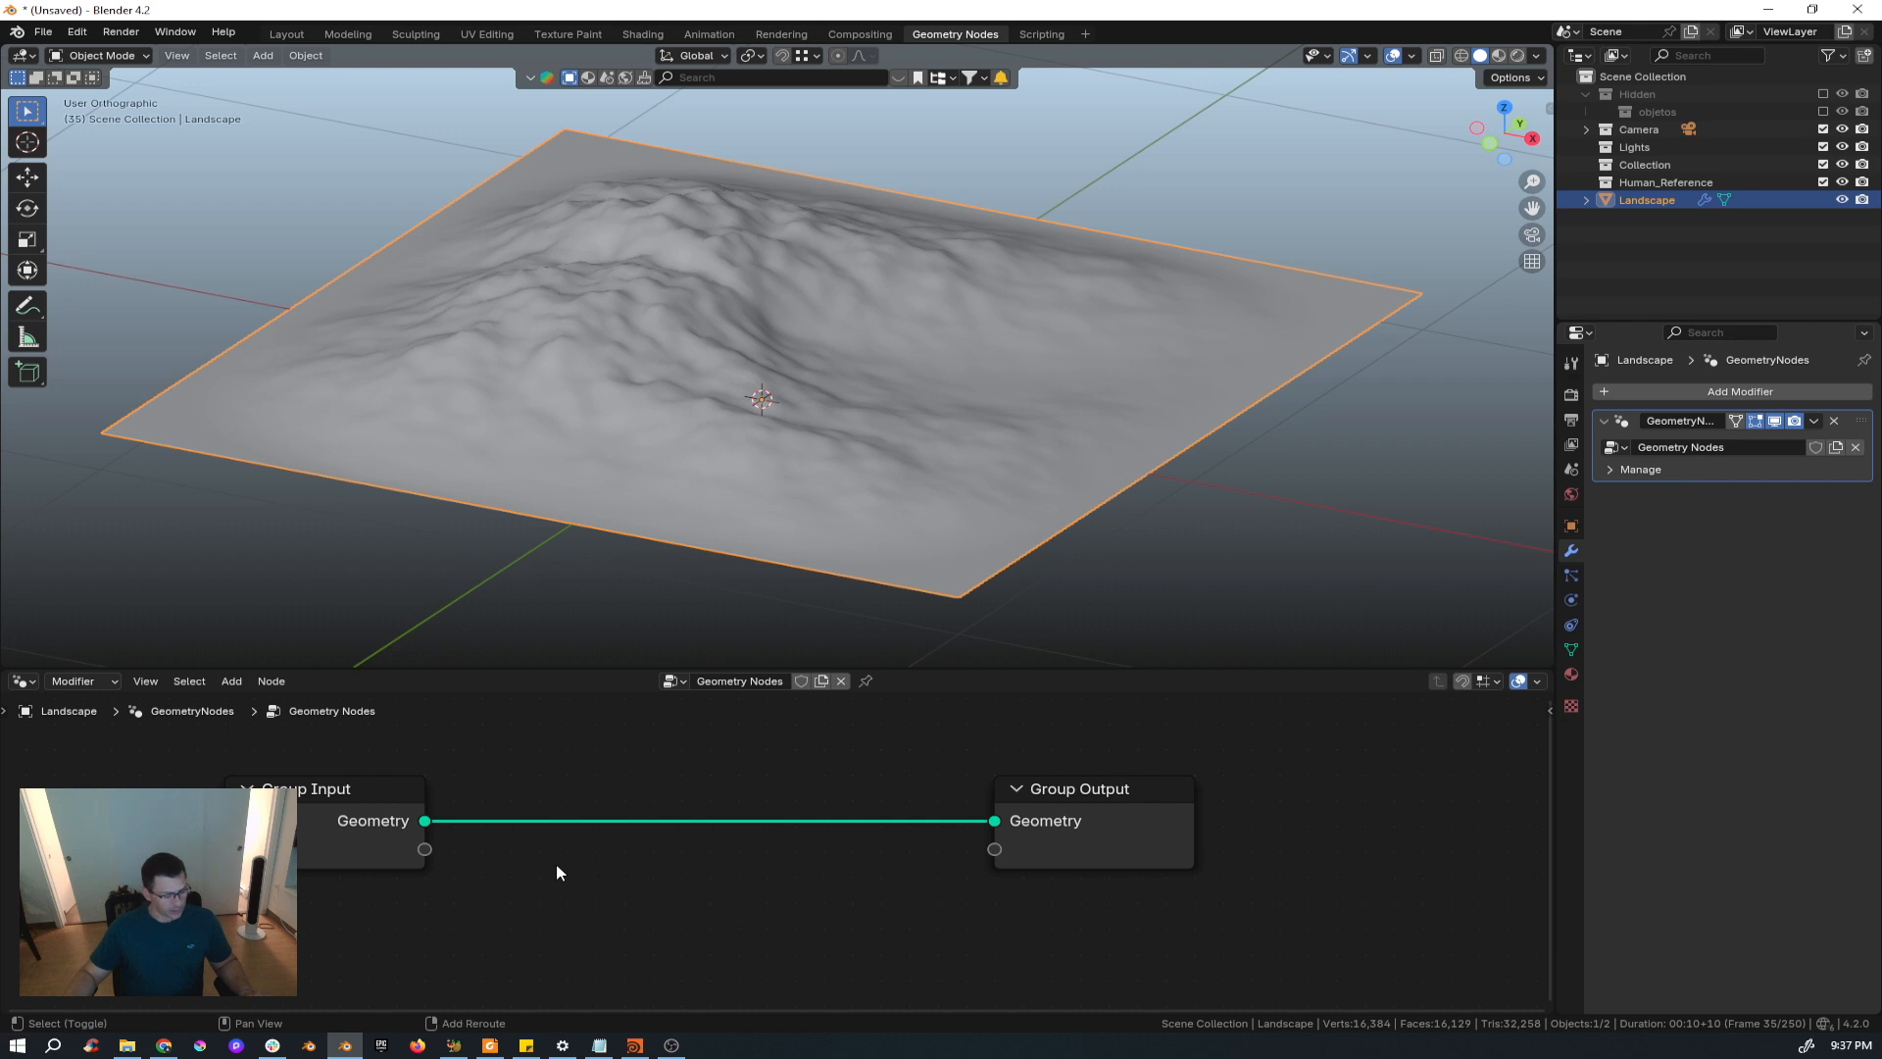
Insert a Distribute Points on Faces node between Group Input and Group Output.
key("shift+a")
type("dist")
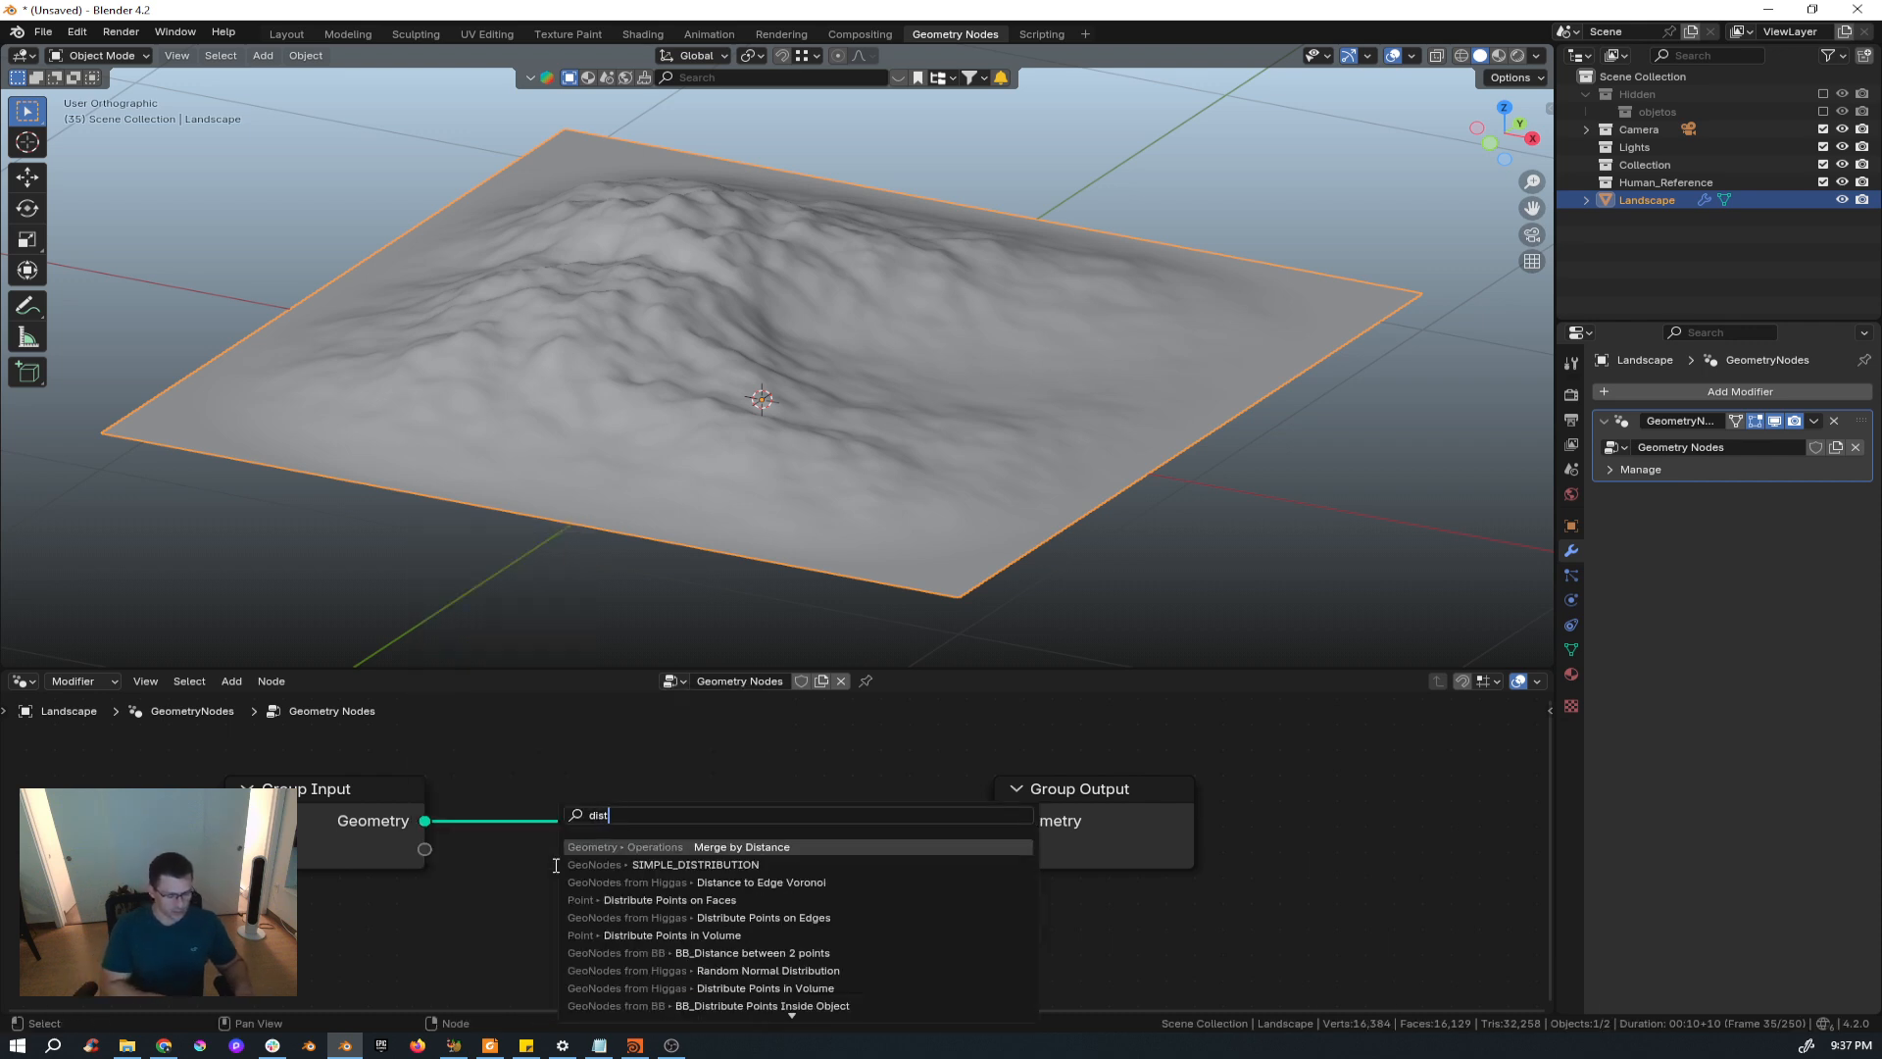
type("ribut")
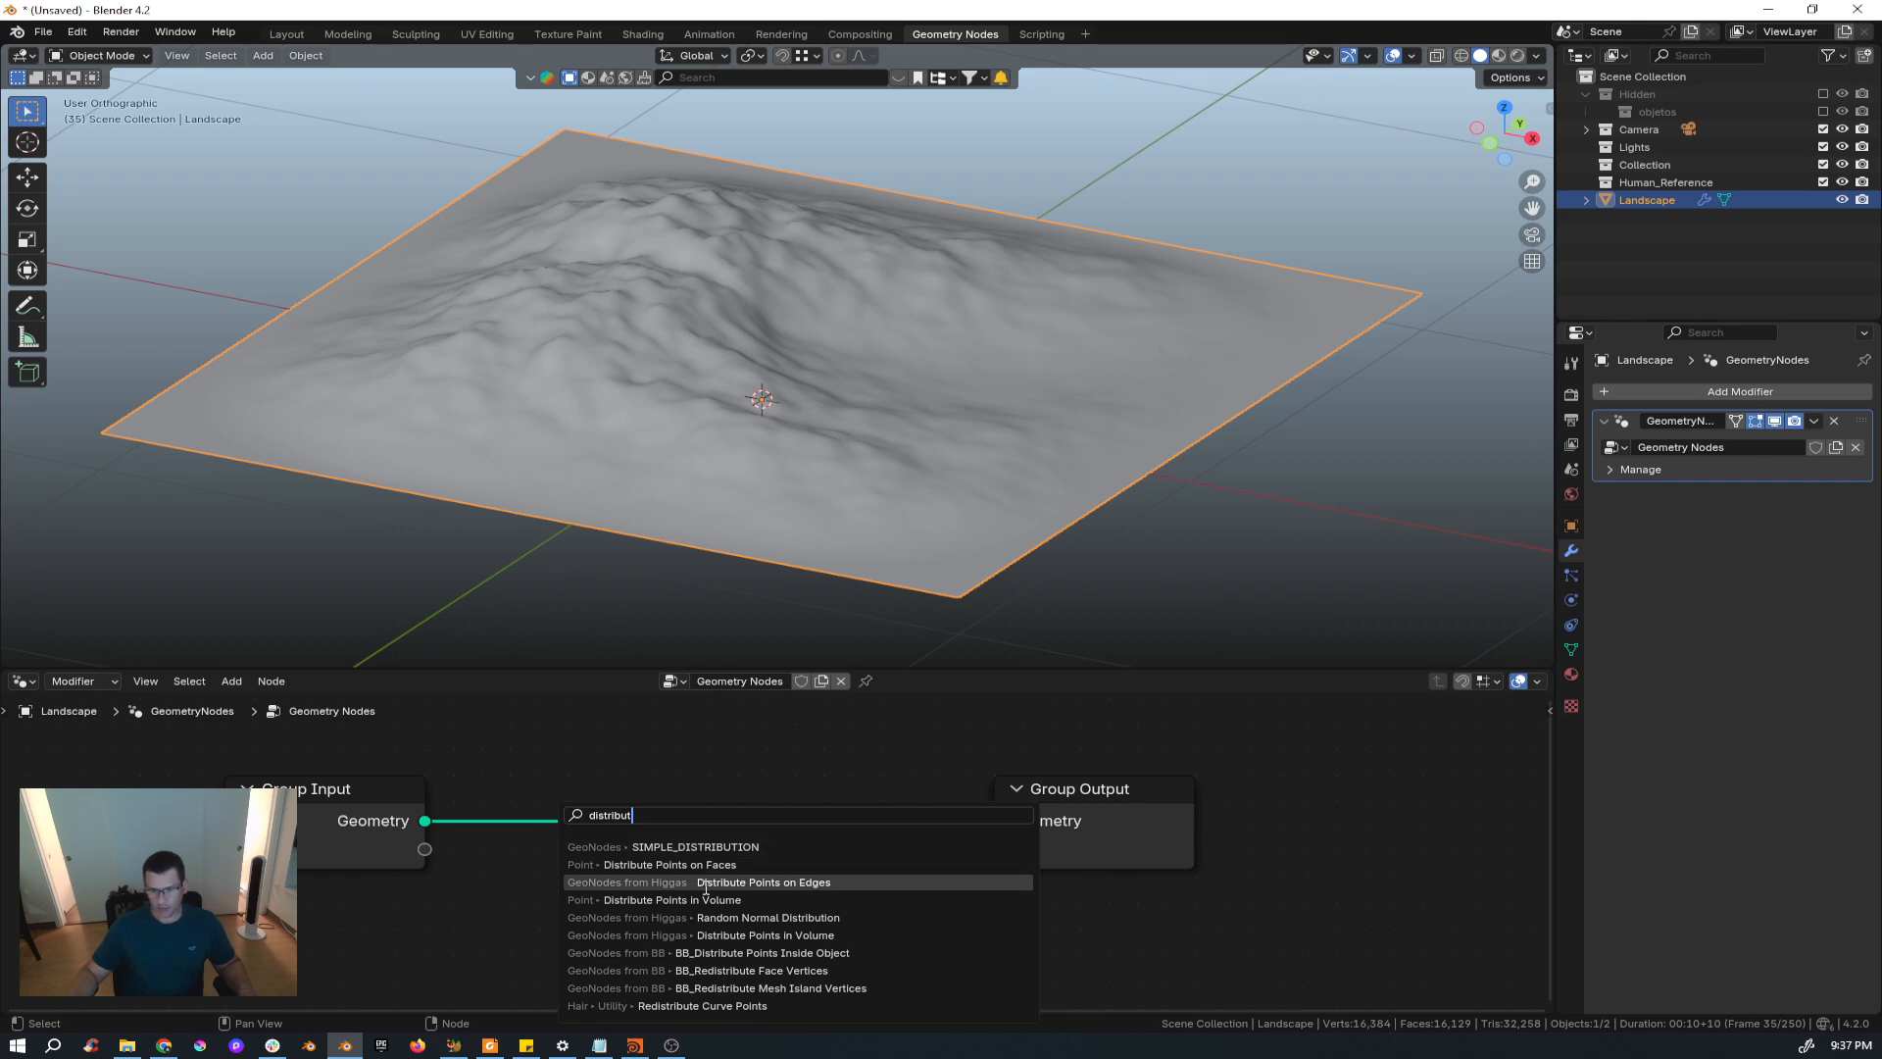
left_click(670, 865)
left_click(521, 782)
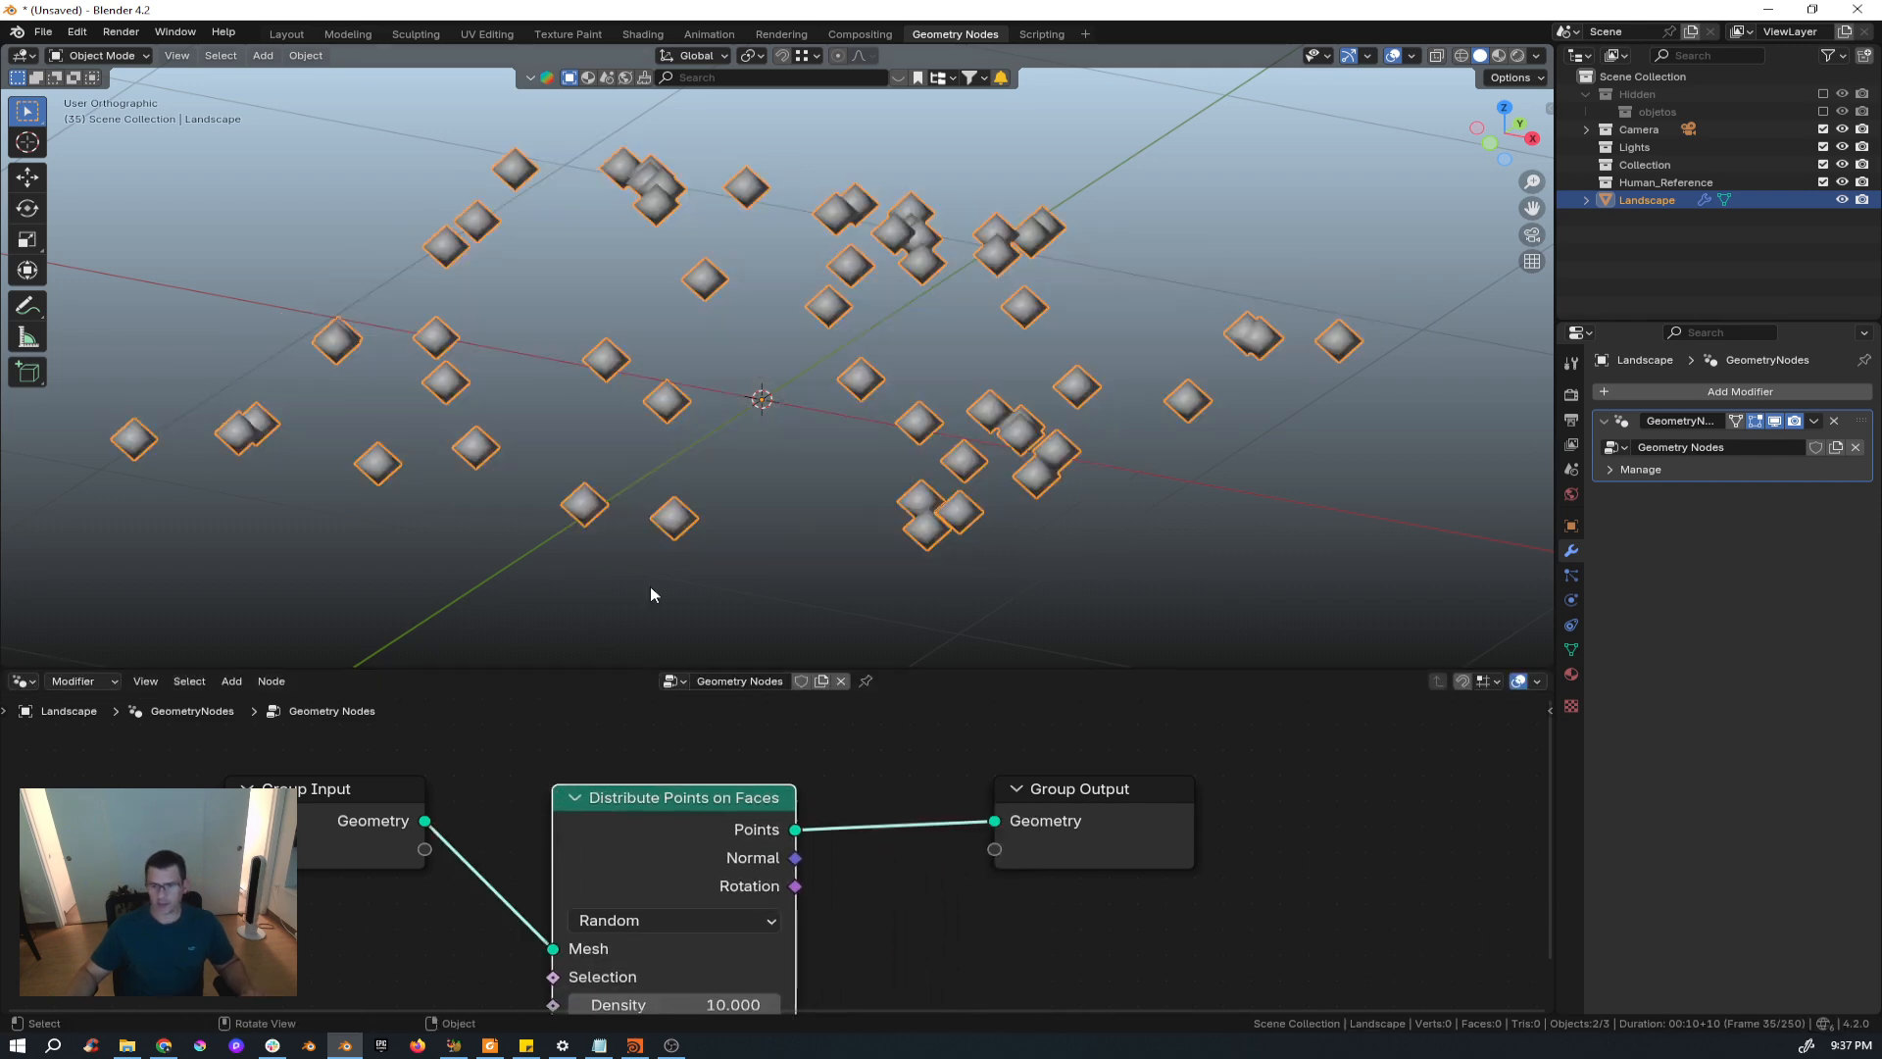
Scale the landscape mesh up uniformly to several times its size in Edit Mode.
scroll(880, 351, "down", 8)
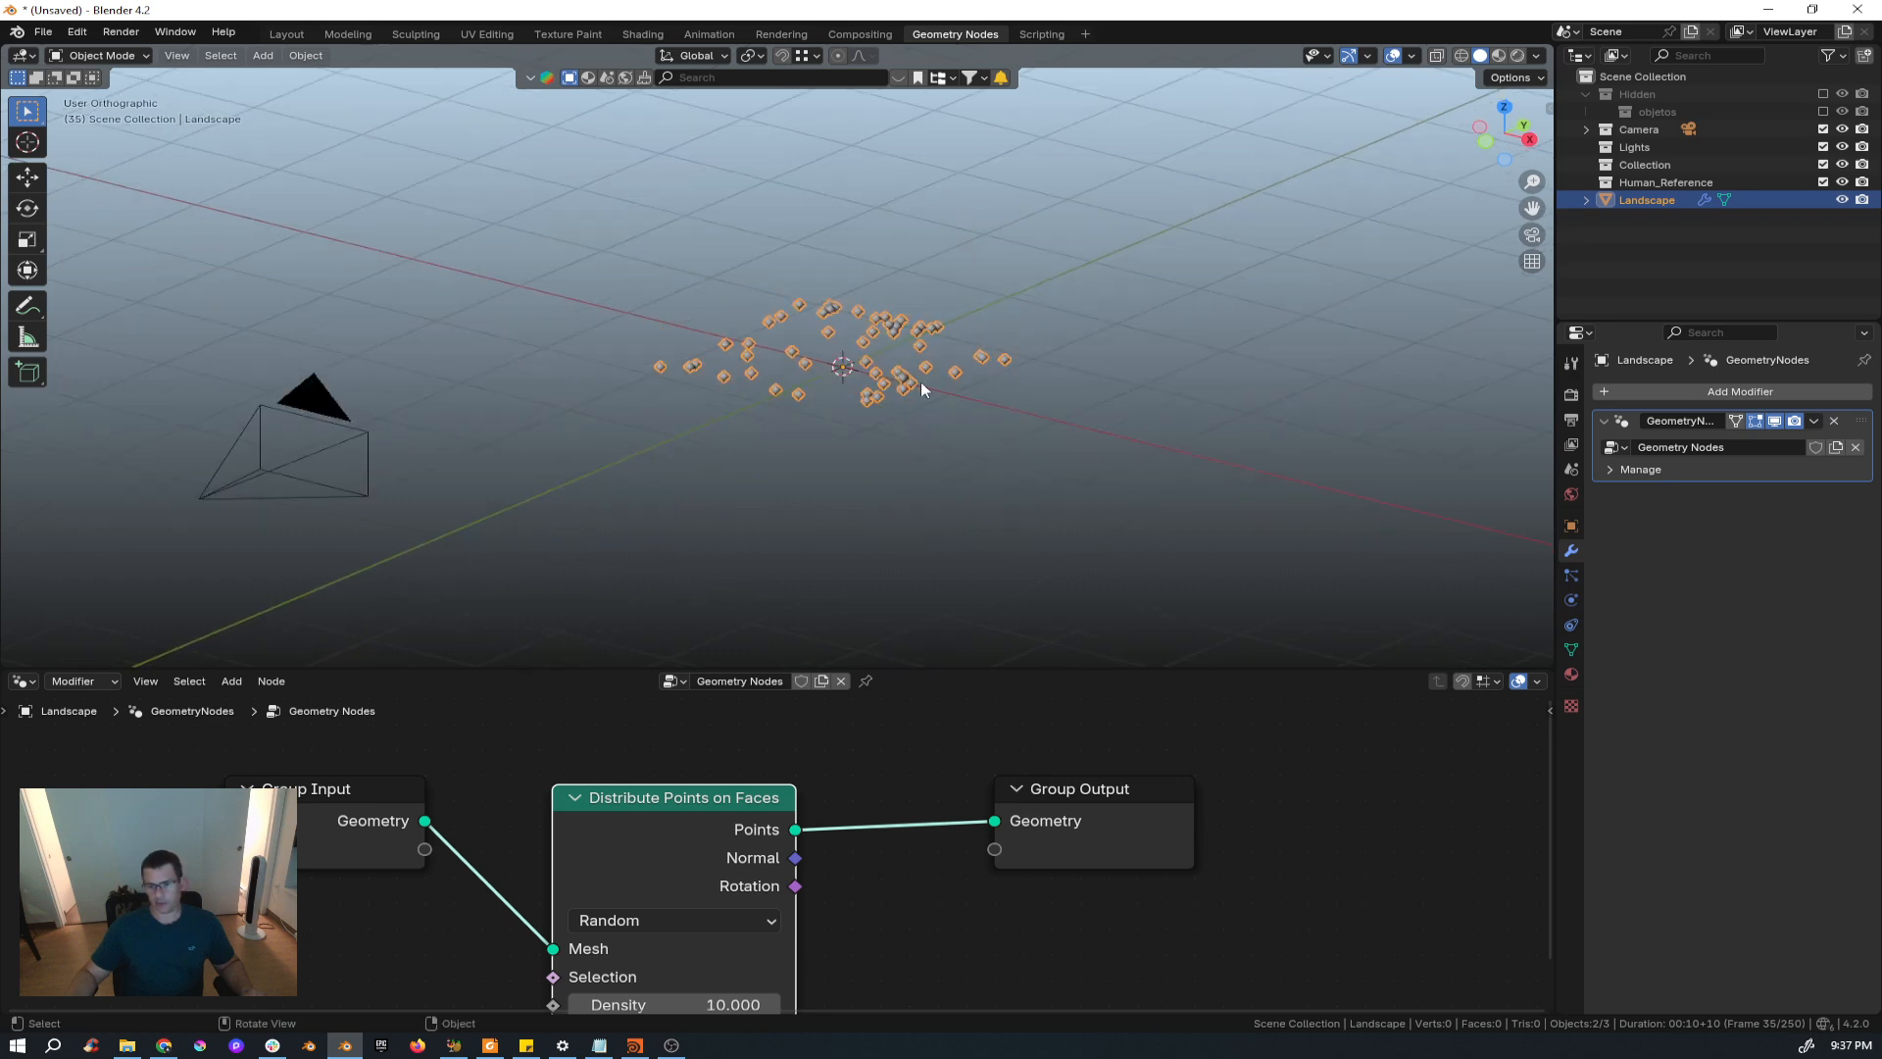
scroll(920, 380, "down", 2)
key("Tab")
key("s")
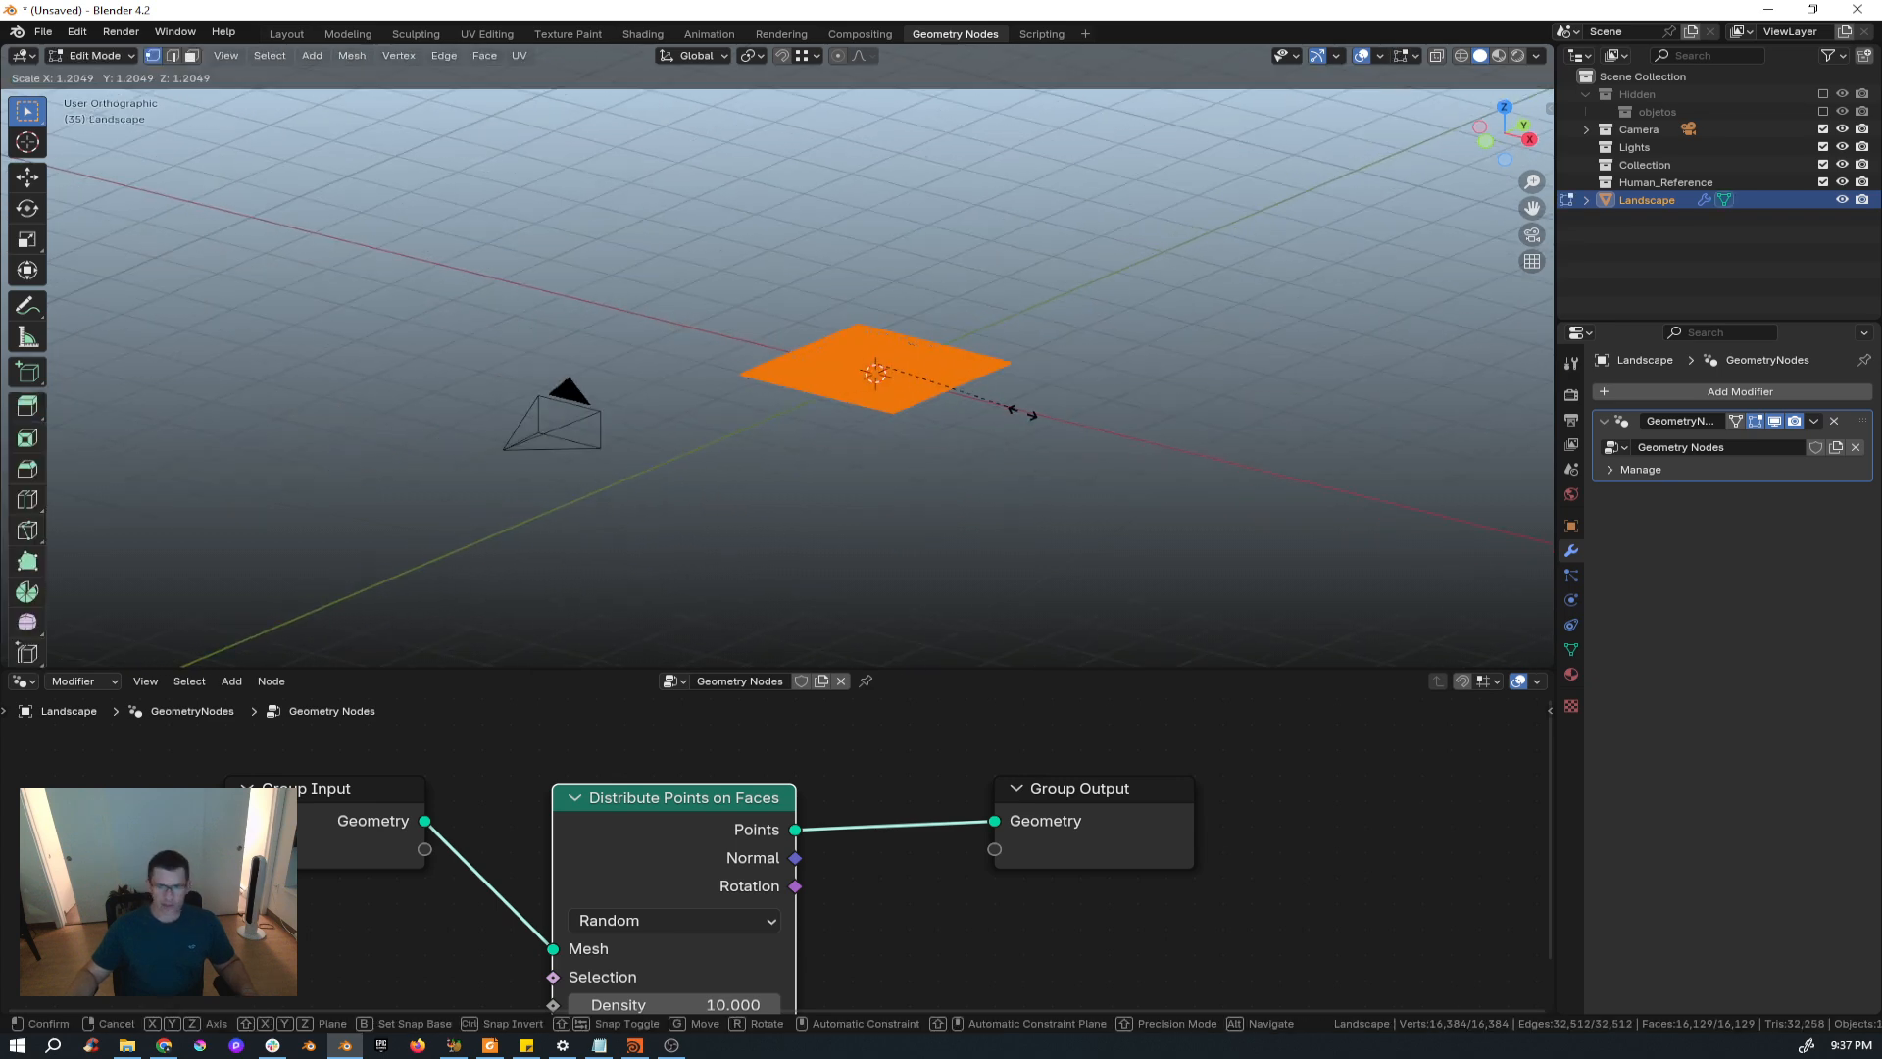
left_click(1385, 498)
key("Tab")
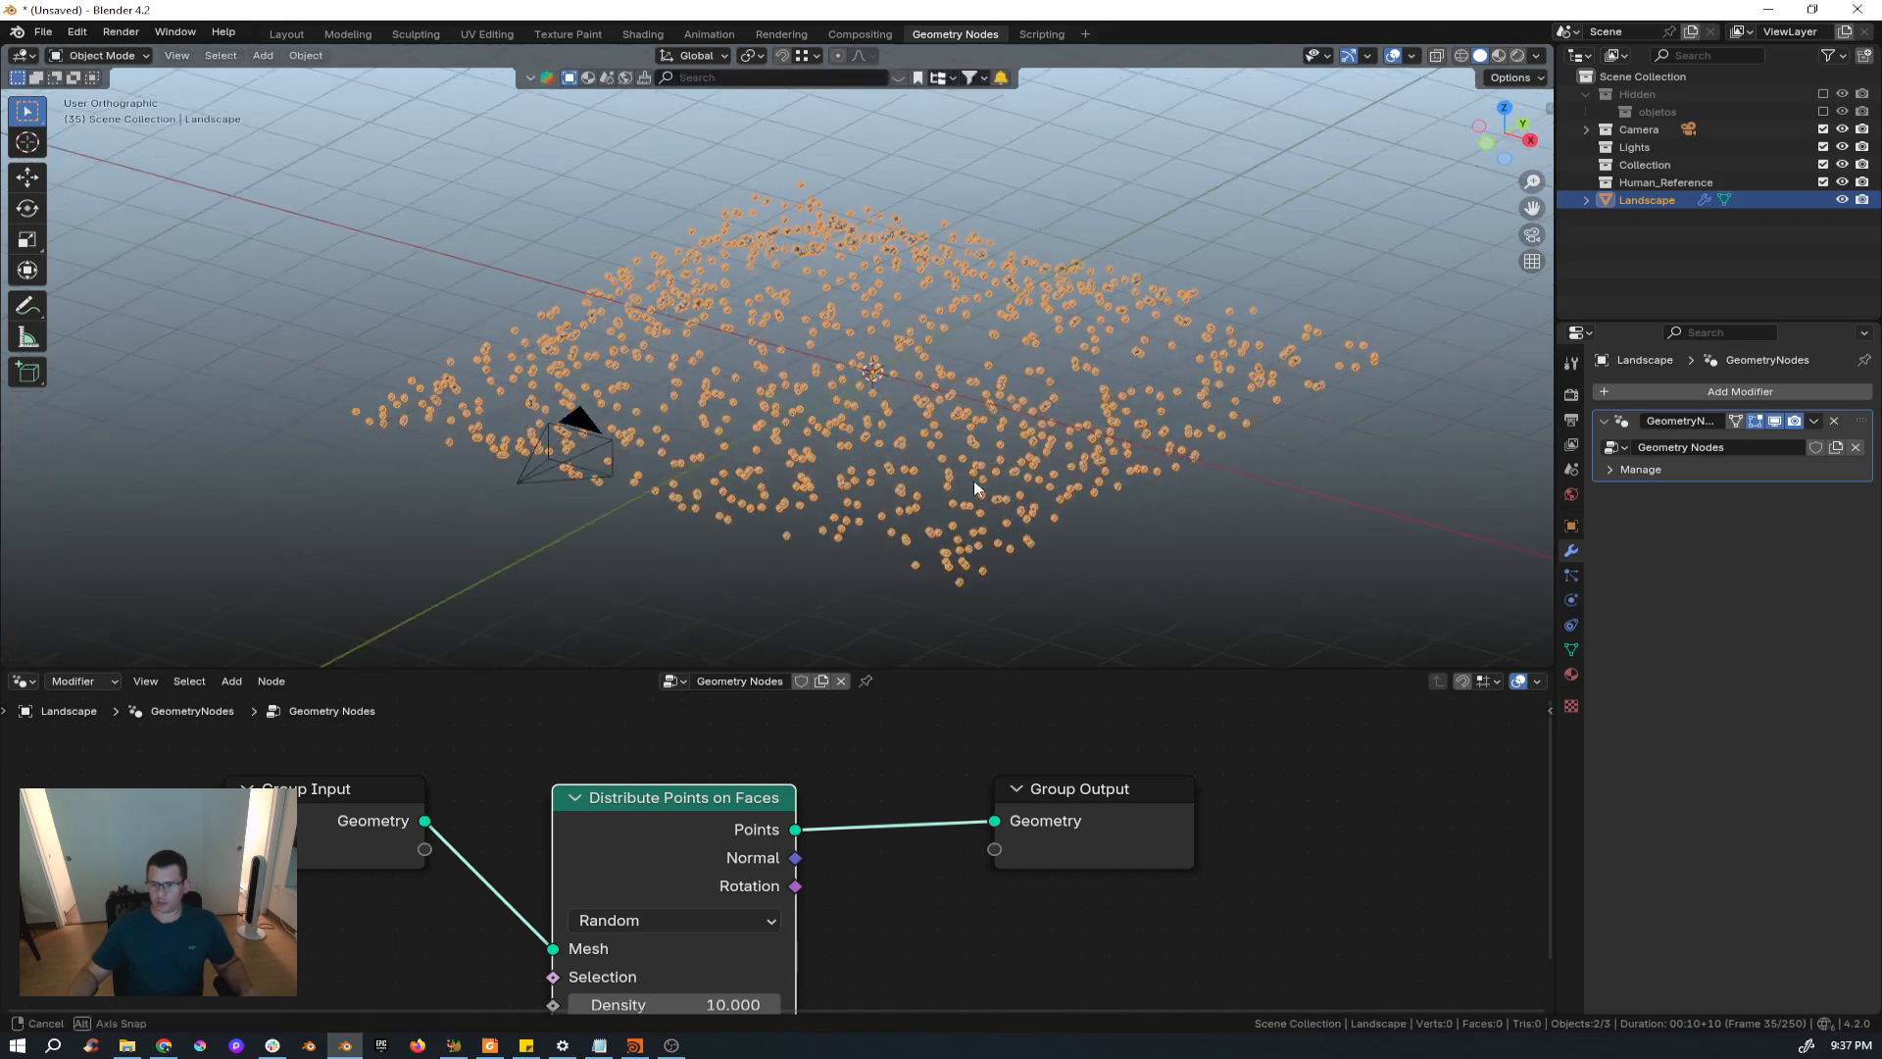
mouse_move(974, 481)
middle_mouse_down()
mouse_move(970, 455)
mouse_move(977, 503)
middle_mouse_up()
scroll(977, 503, "up", 3)
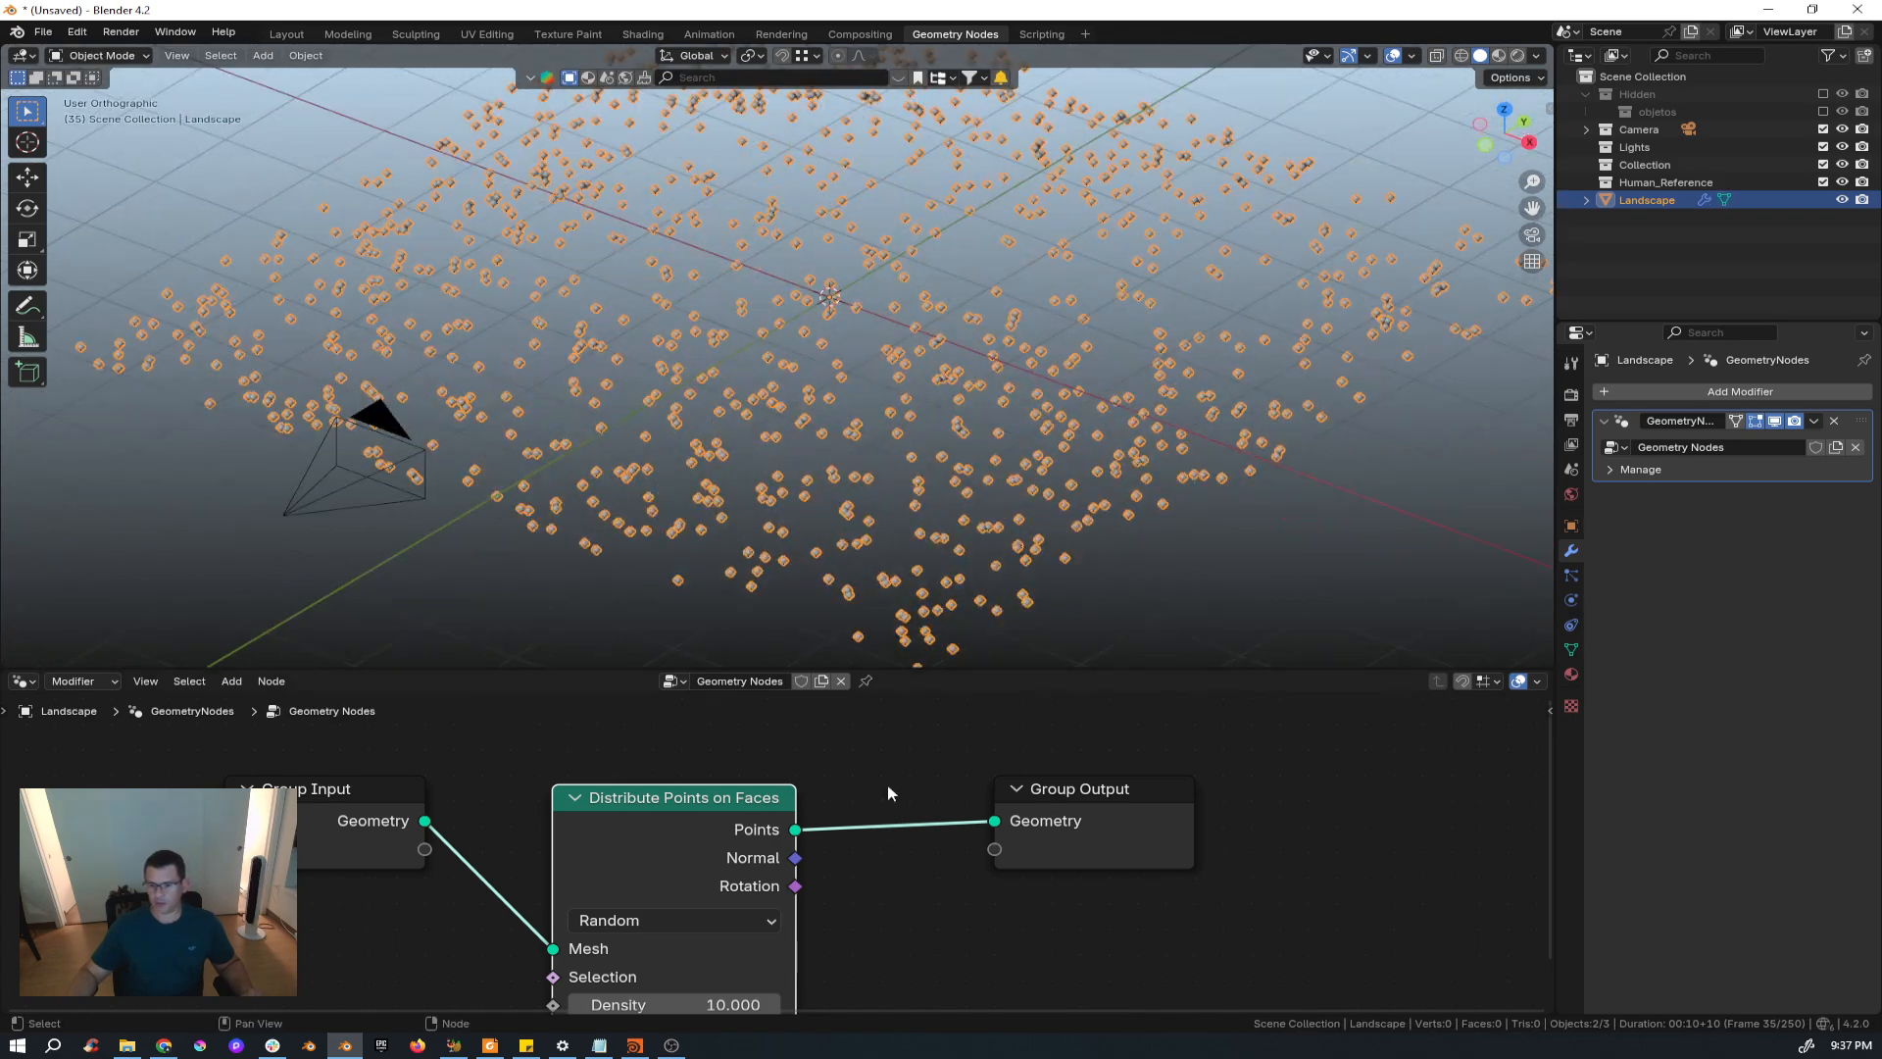
Move Group Output farther along and insert an Instance on Points node between Distribute Points on Faces and Group Output.
middle_click_drag(846, 877, 831, 806)
scroll(823, 824, "down", 3)
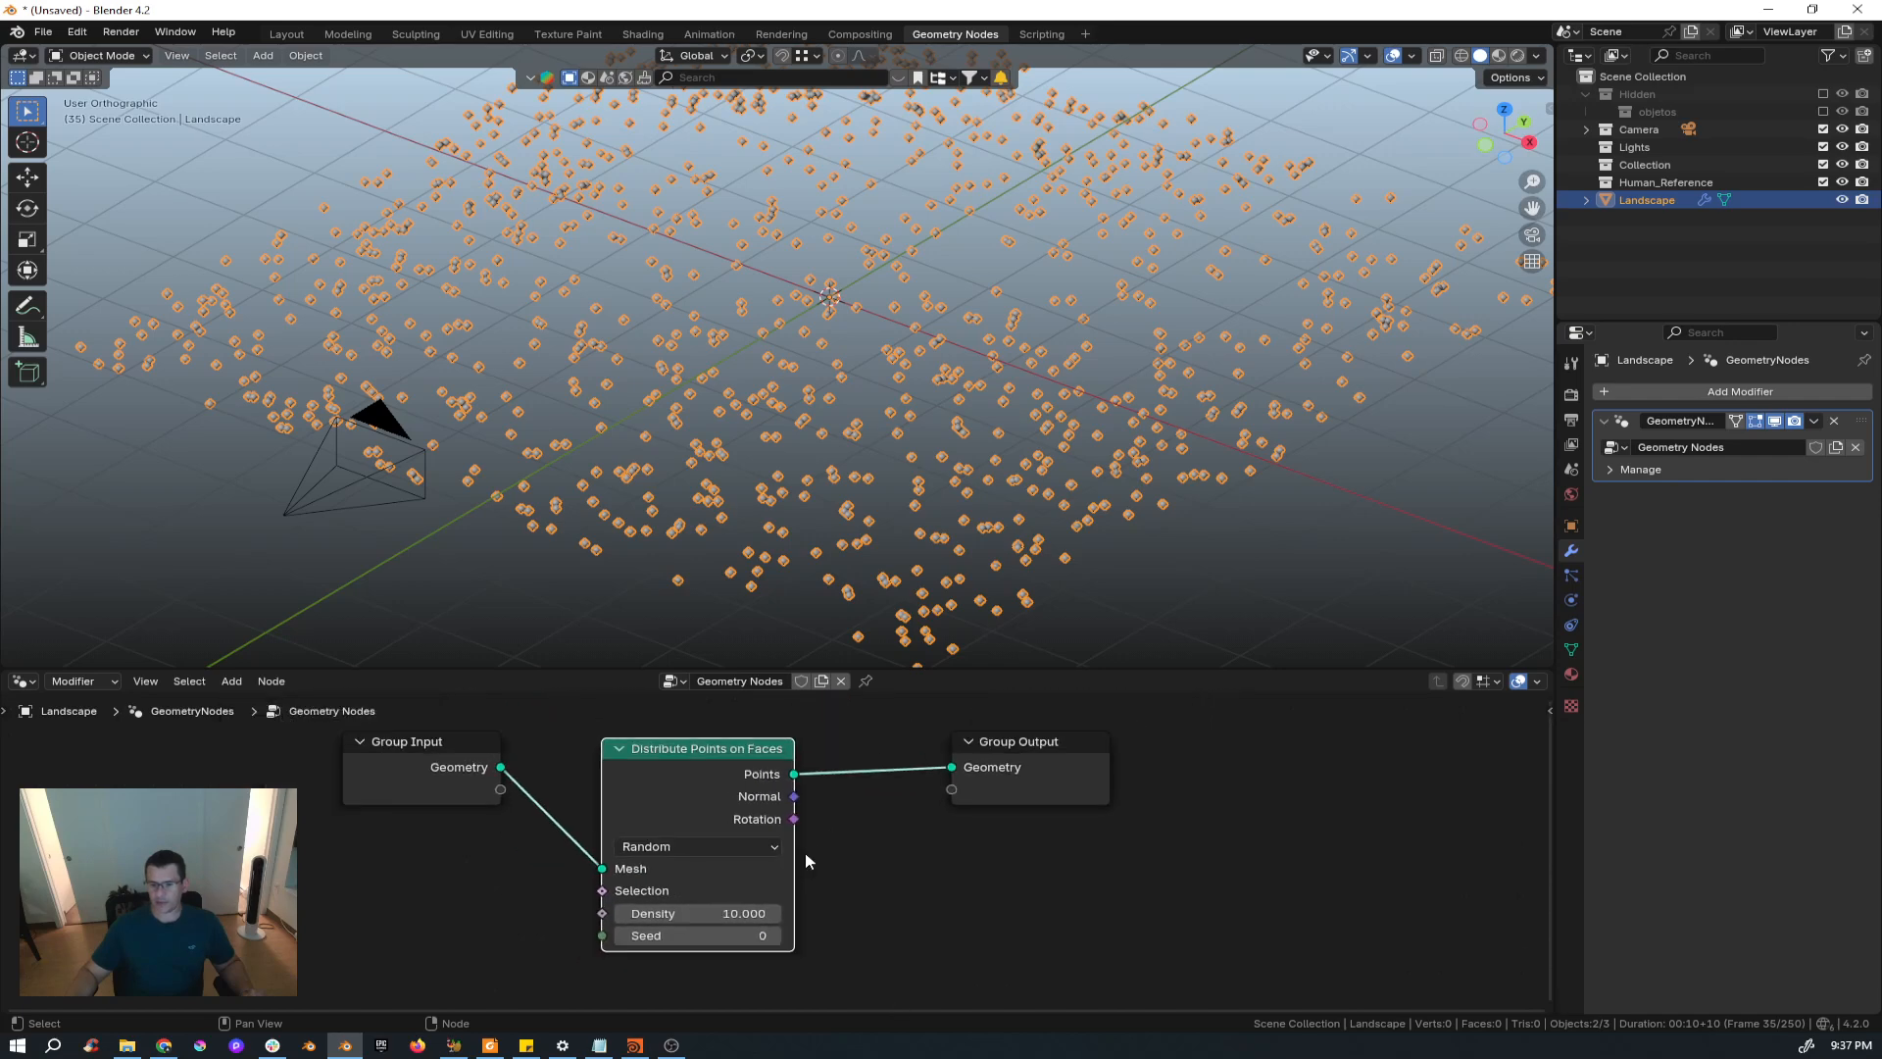
middle_click_drag(1104, 575, 976, 578, "shift")
left_click_drag(1080, 748, 1356, 753)
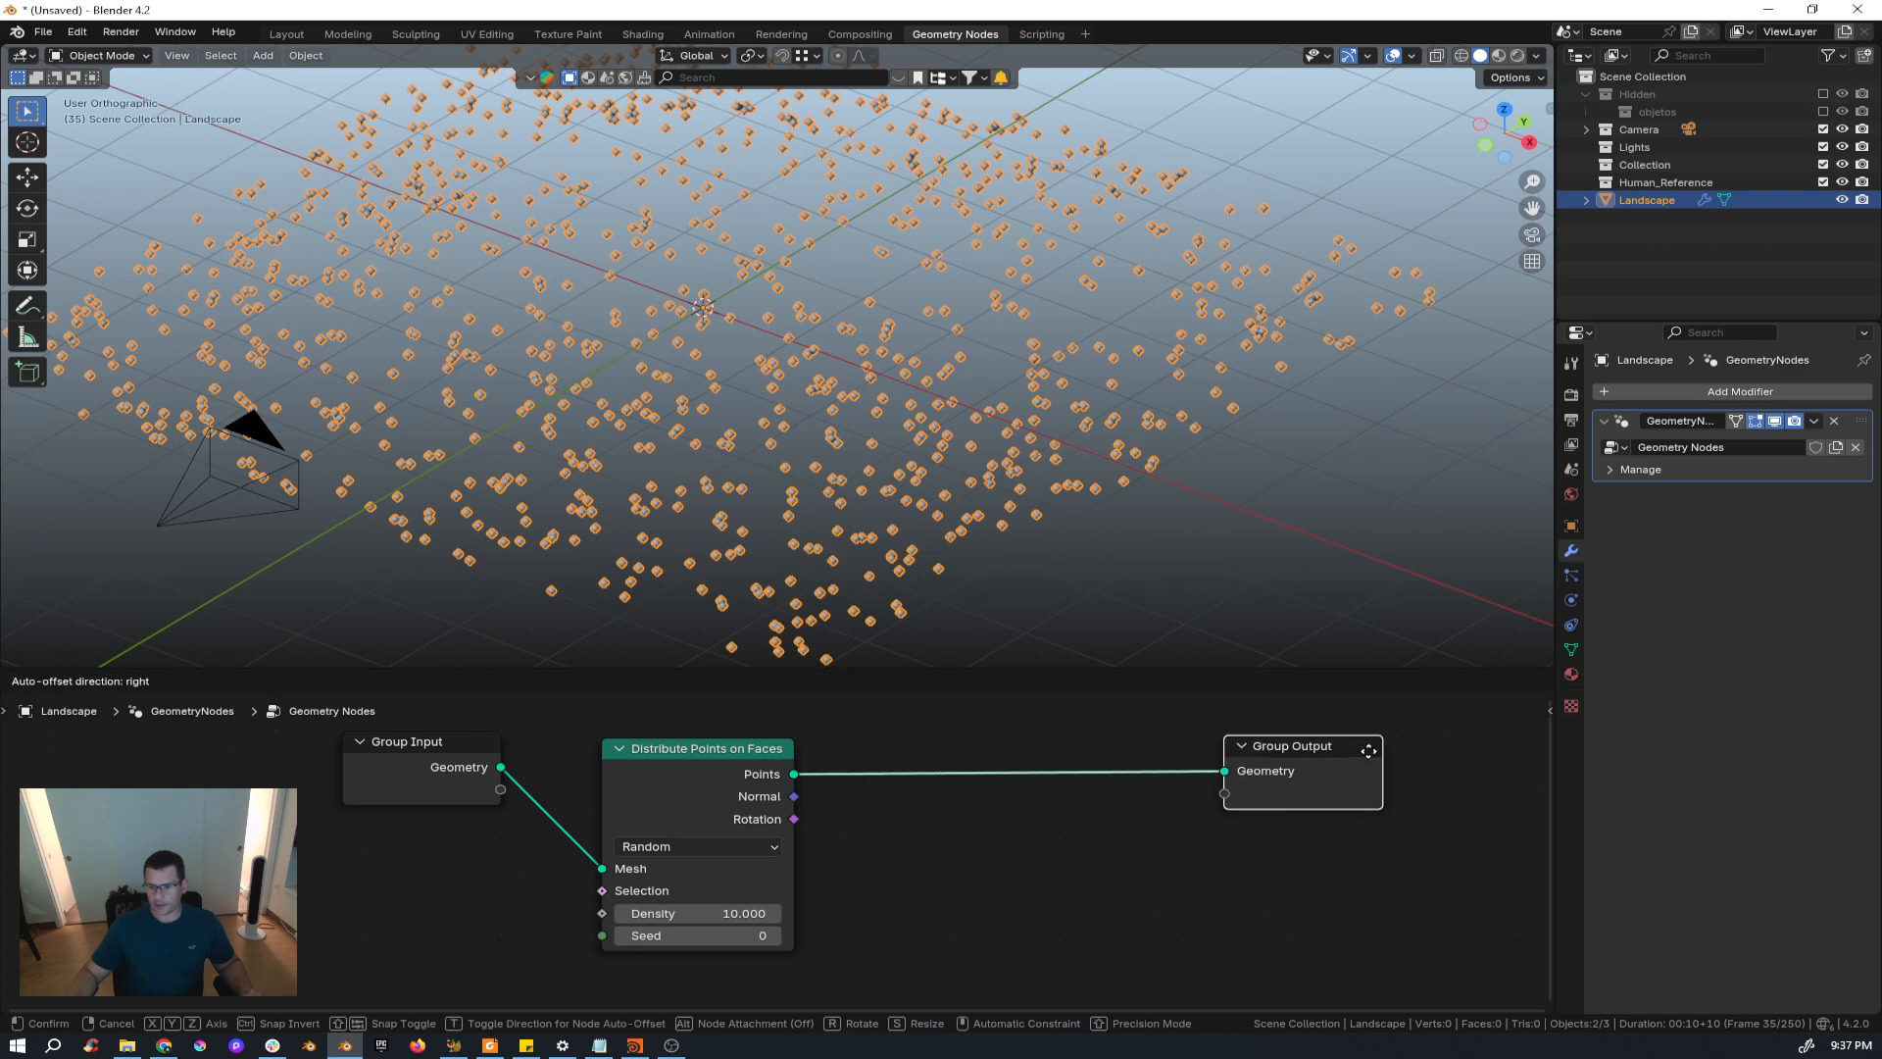
key("shift+a")
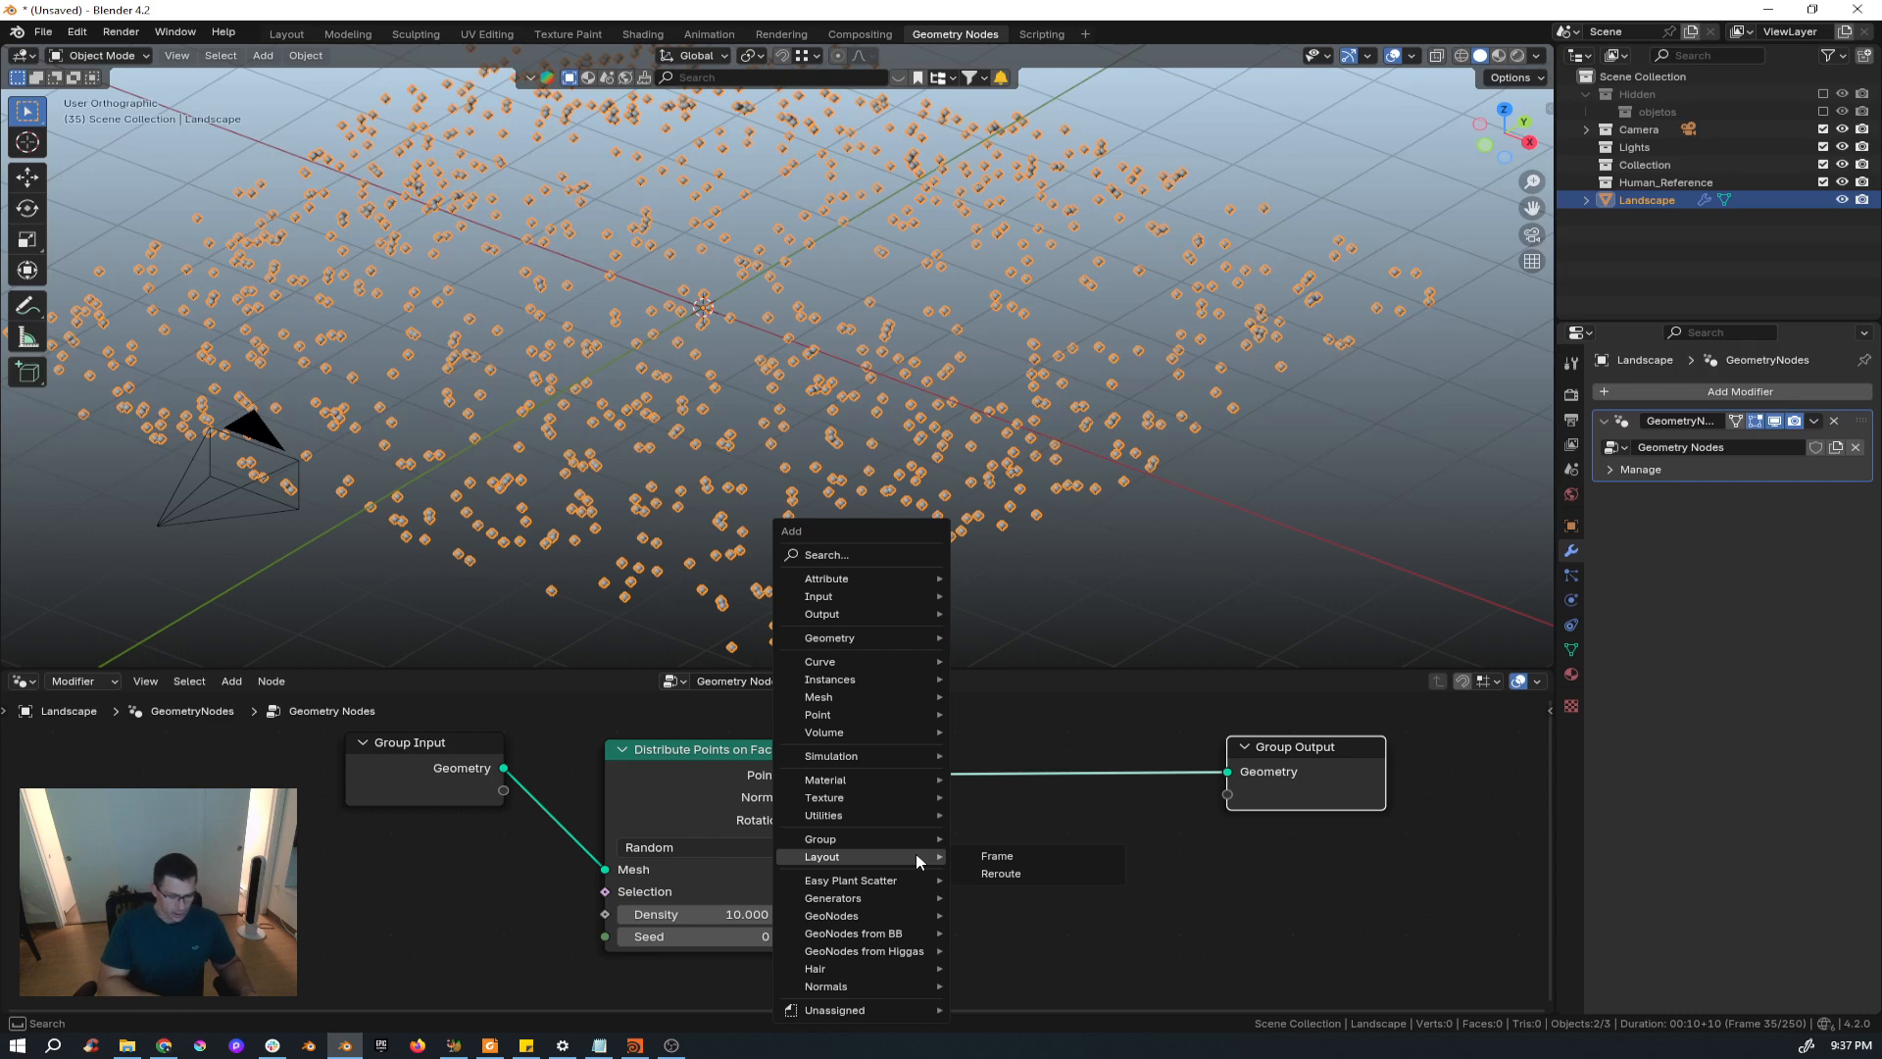
type("i")
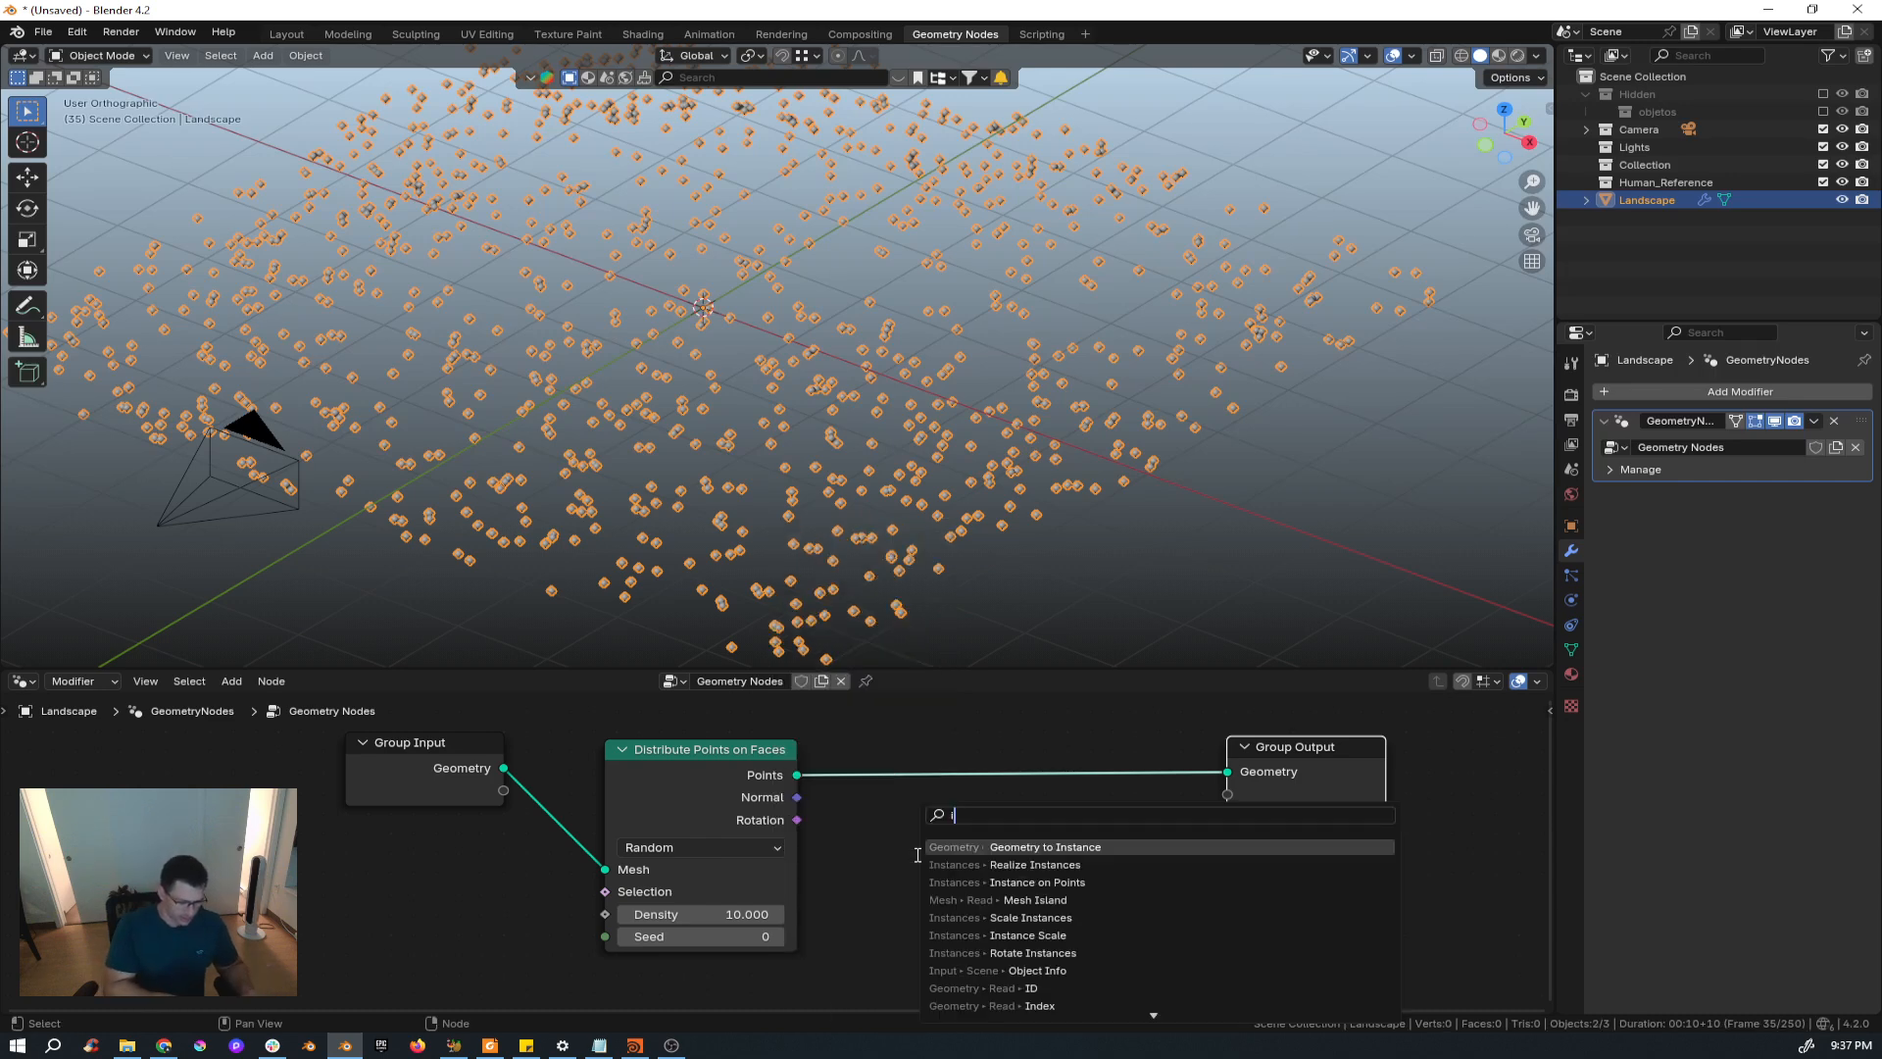
type("nst")
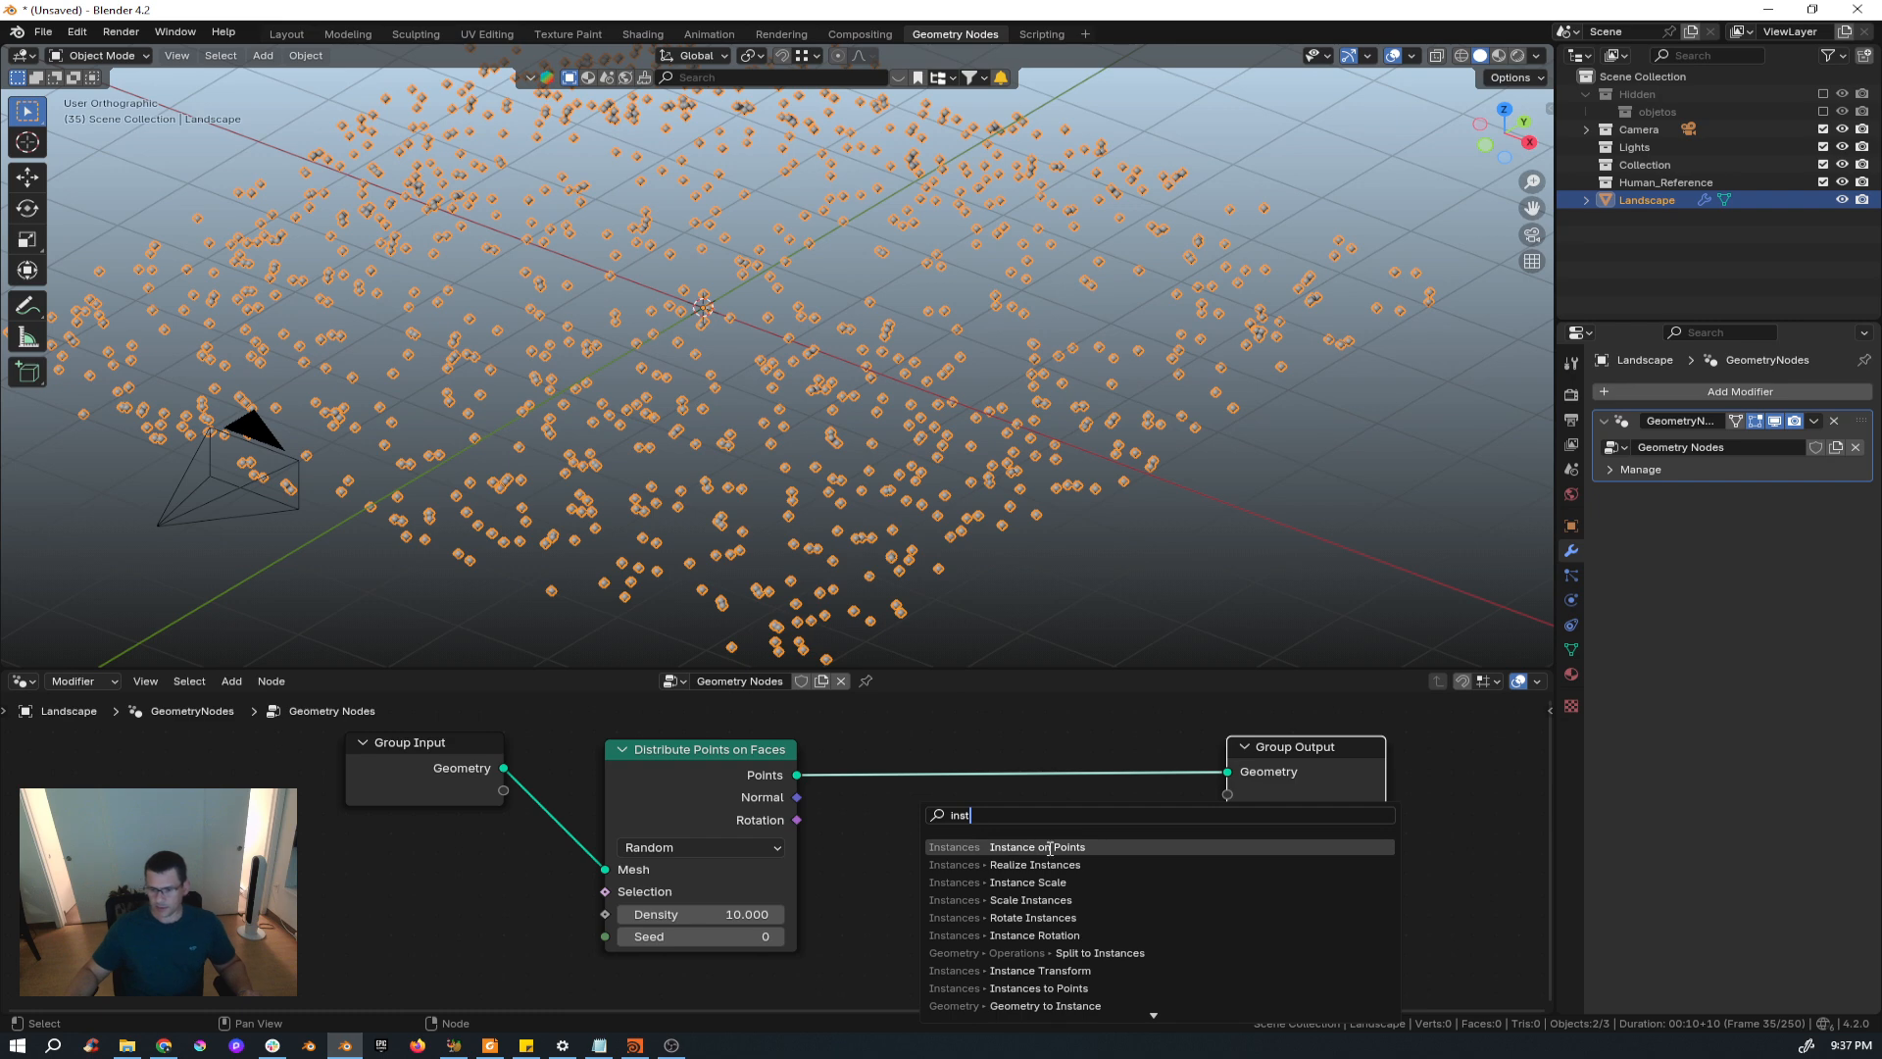
left_click(1067, 847)
left_click(928, 747)
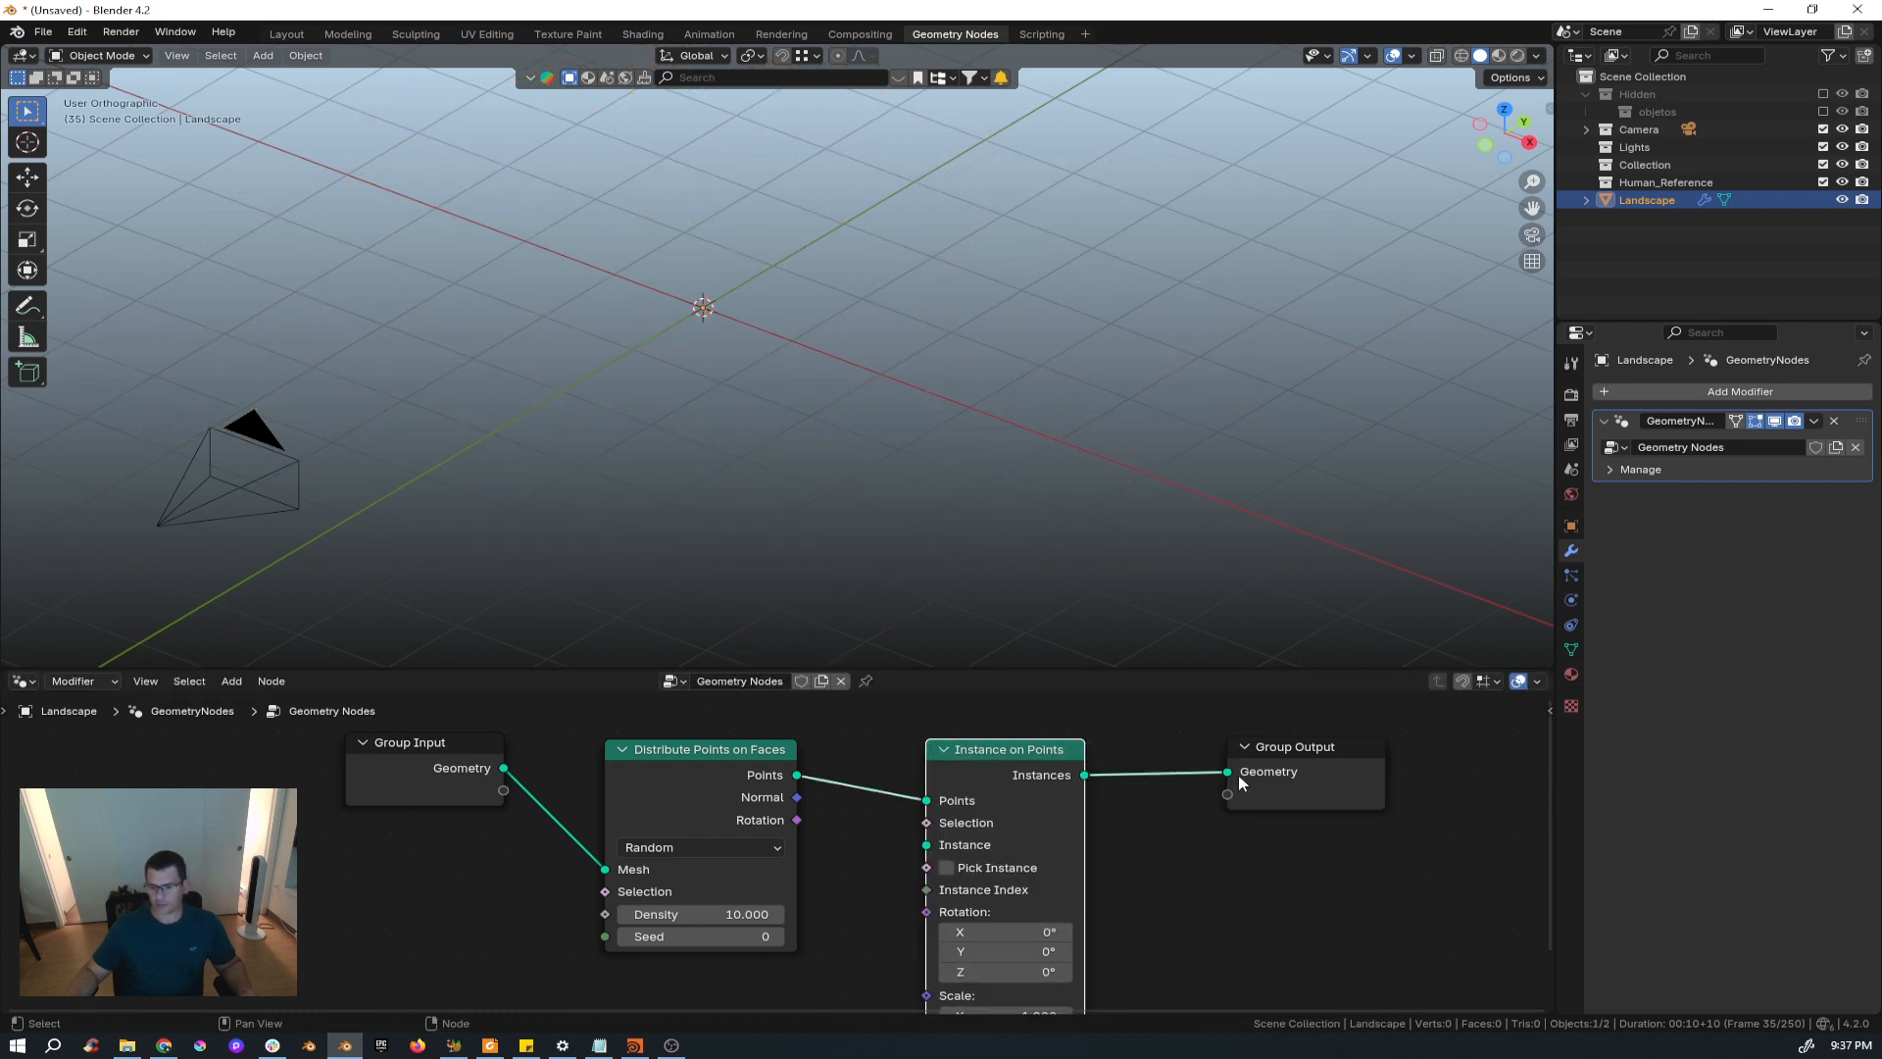
Add a Cube mesh primitive node and connect its Mesh output to the Instance input of Instance on Points.
scroll(1240, 781, "down", 2)
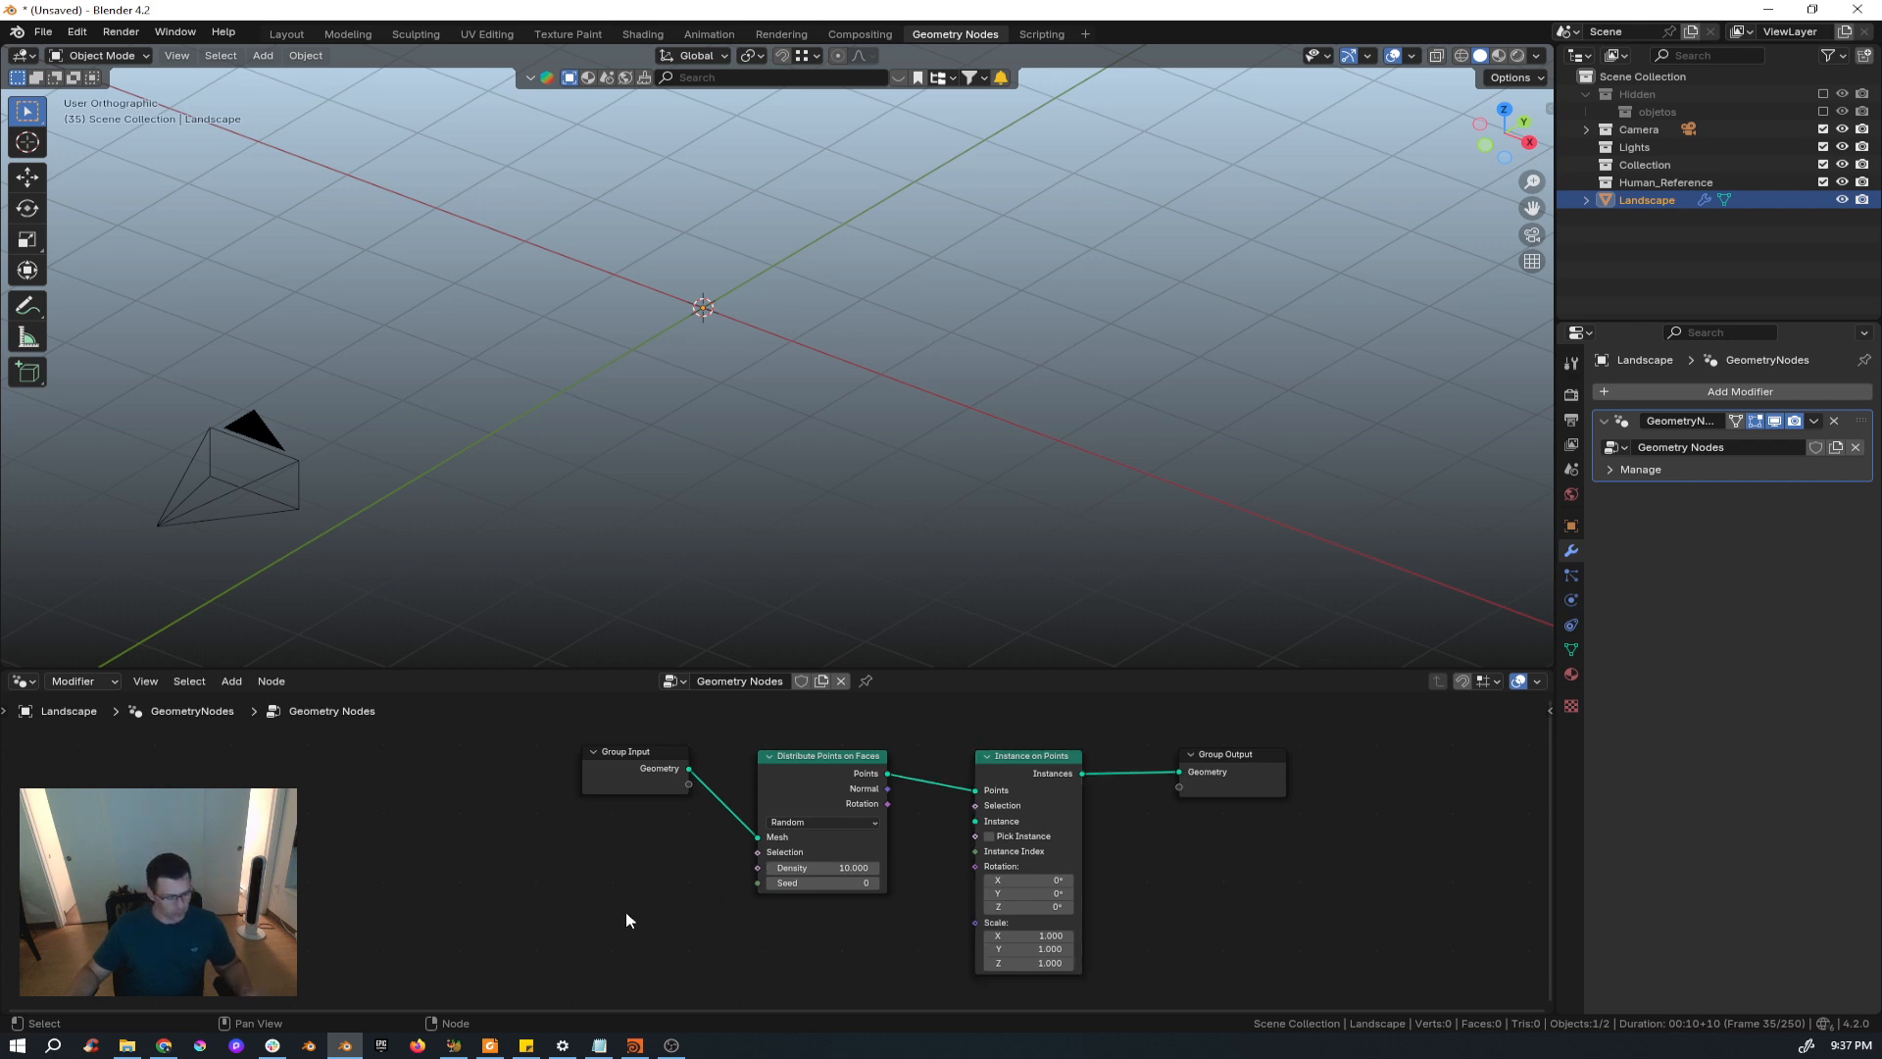
key("shift+a")
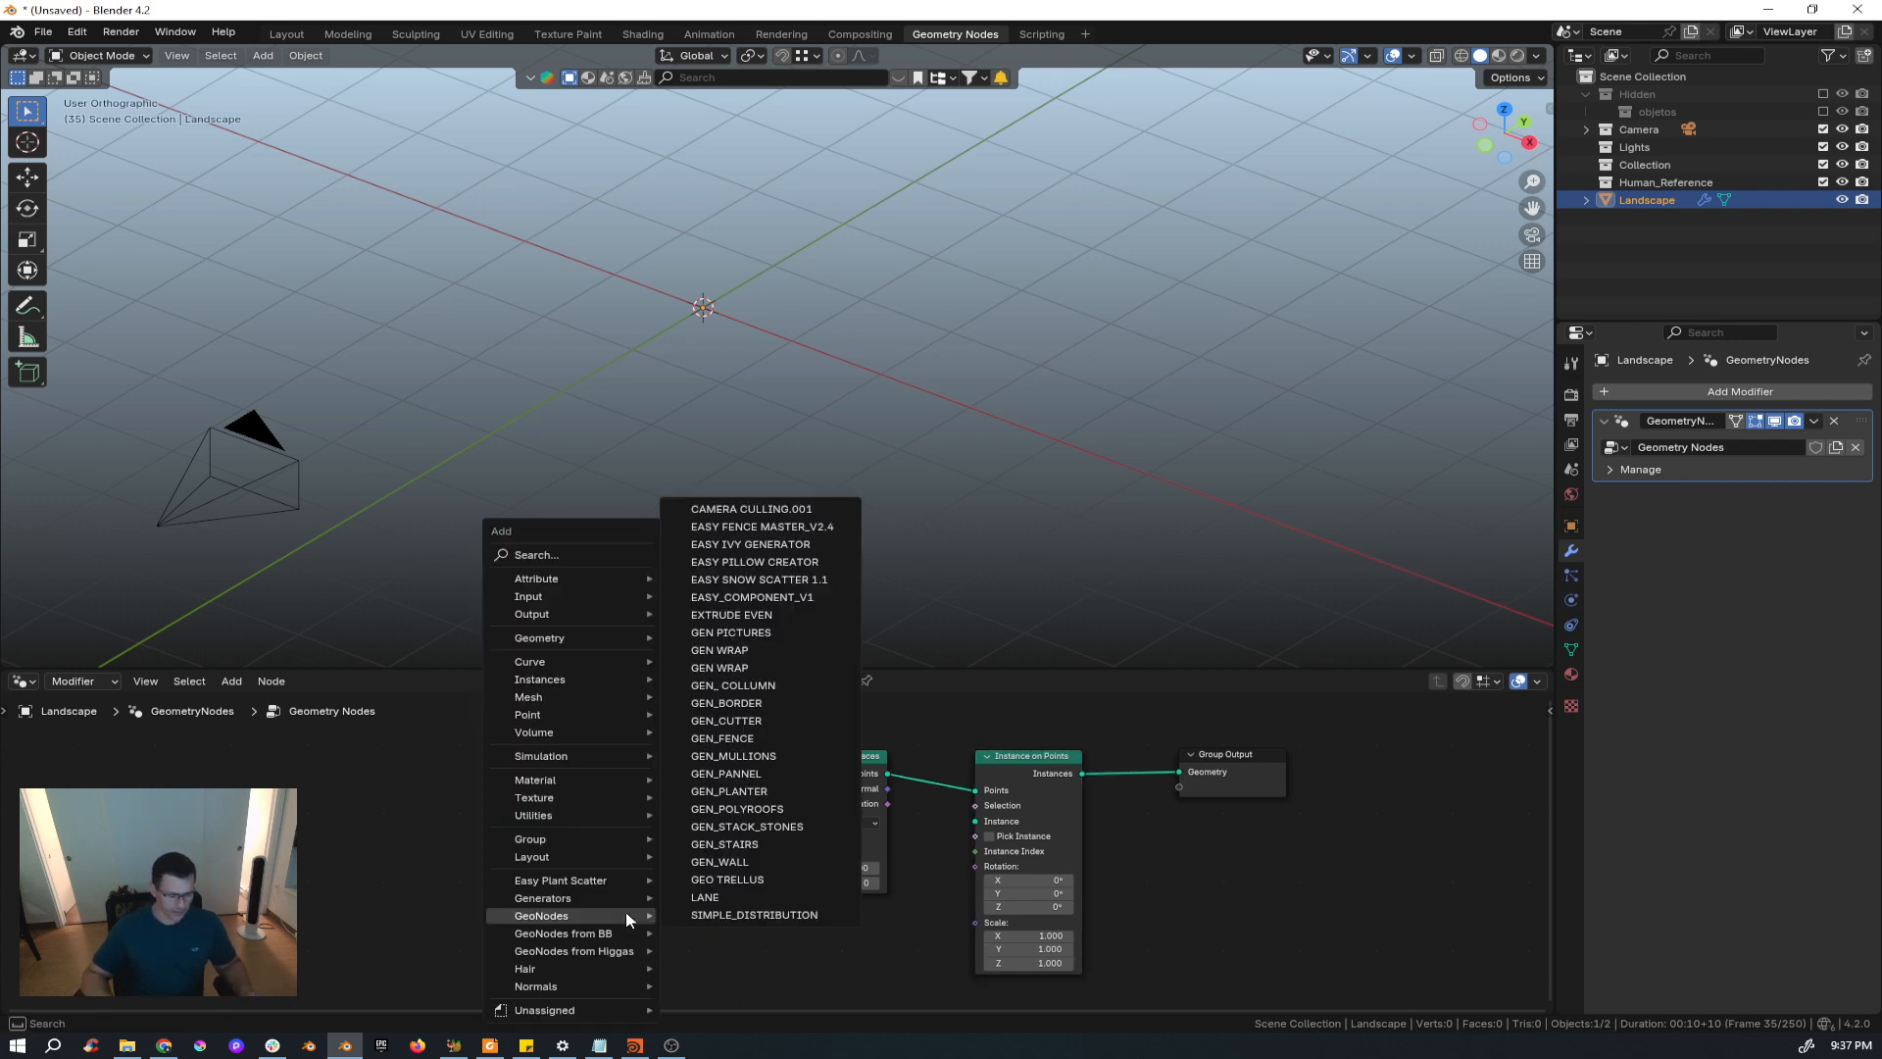
type("cube")
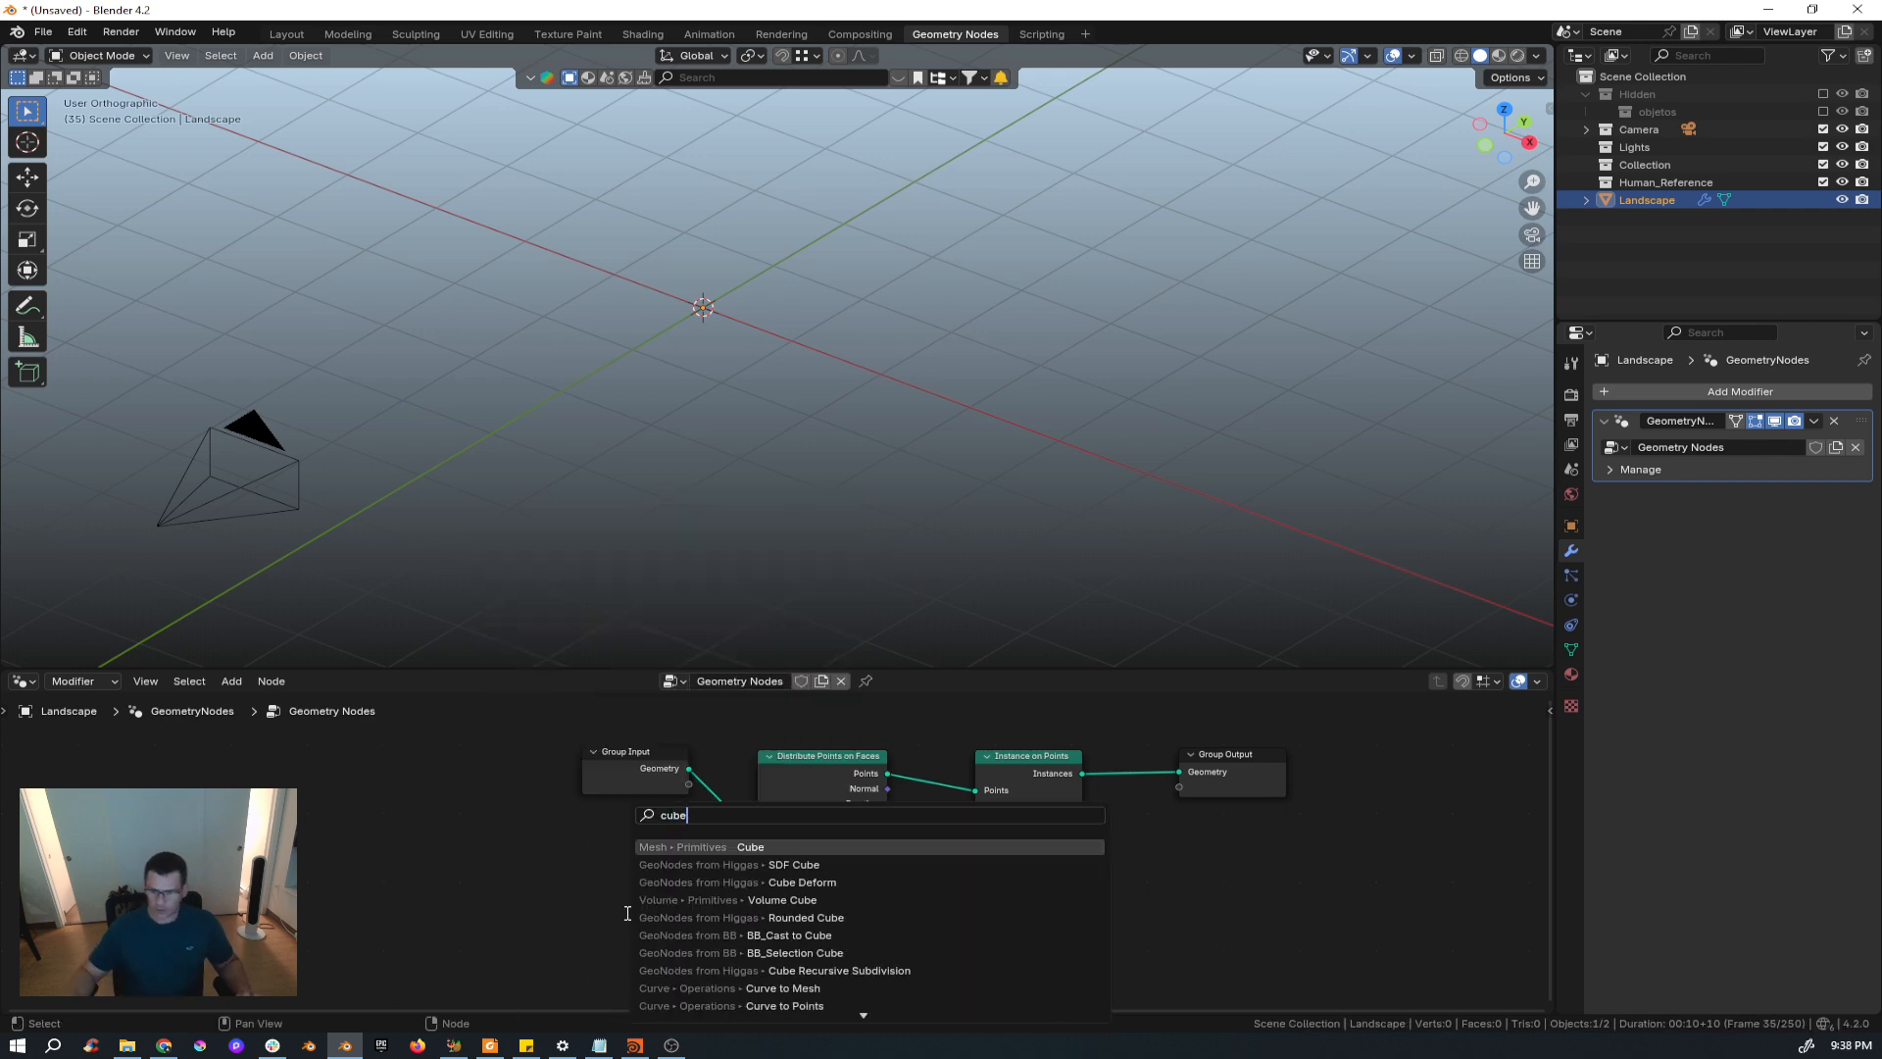
left_click(744, 846)
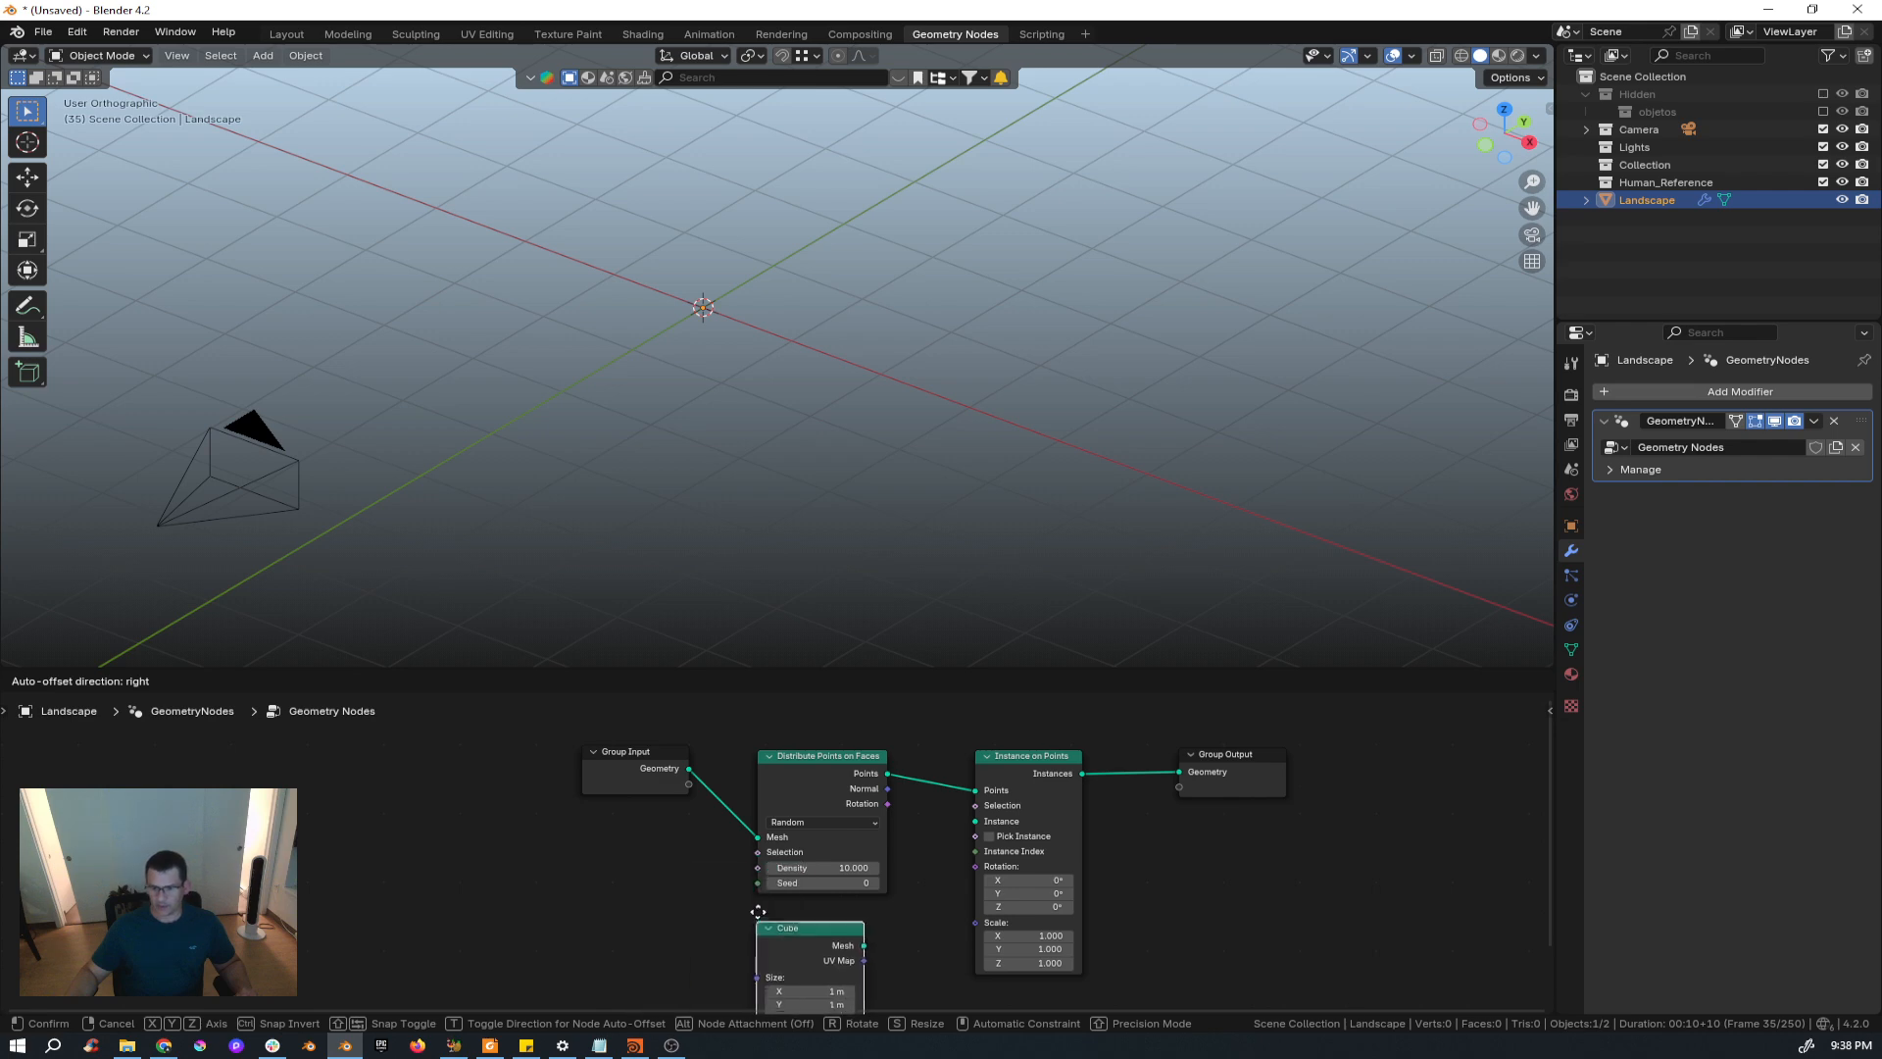
middle_click_drag(663, 837, 573, 880)
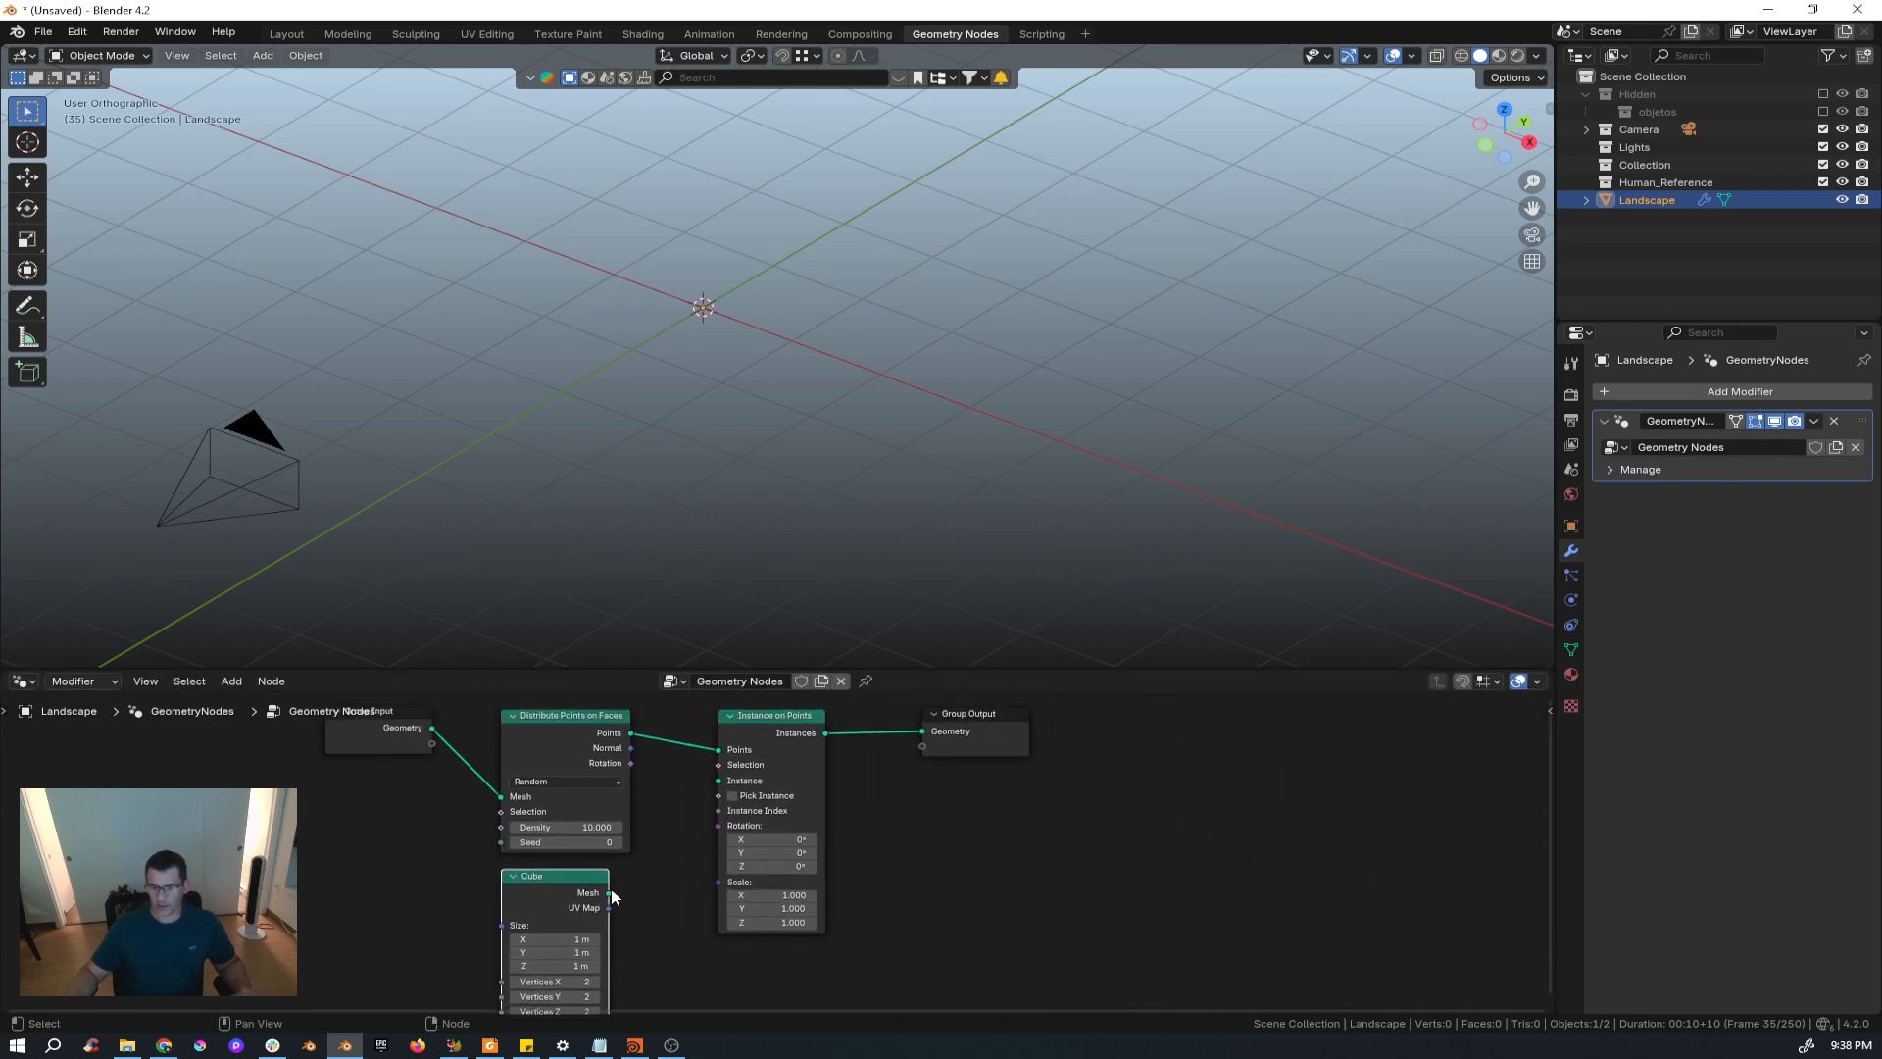
left_click_drag(610, 893, 718, 782)
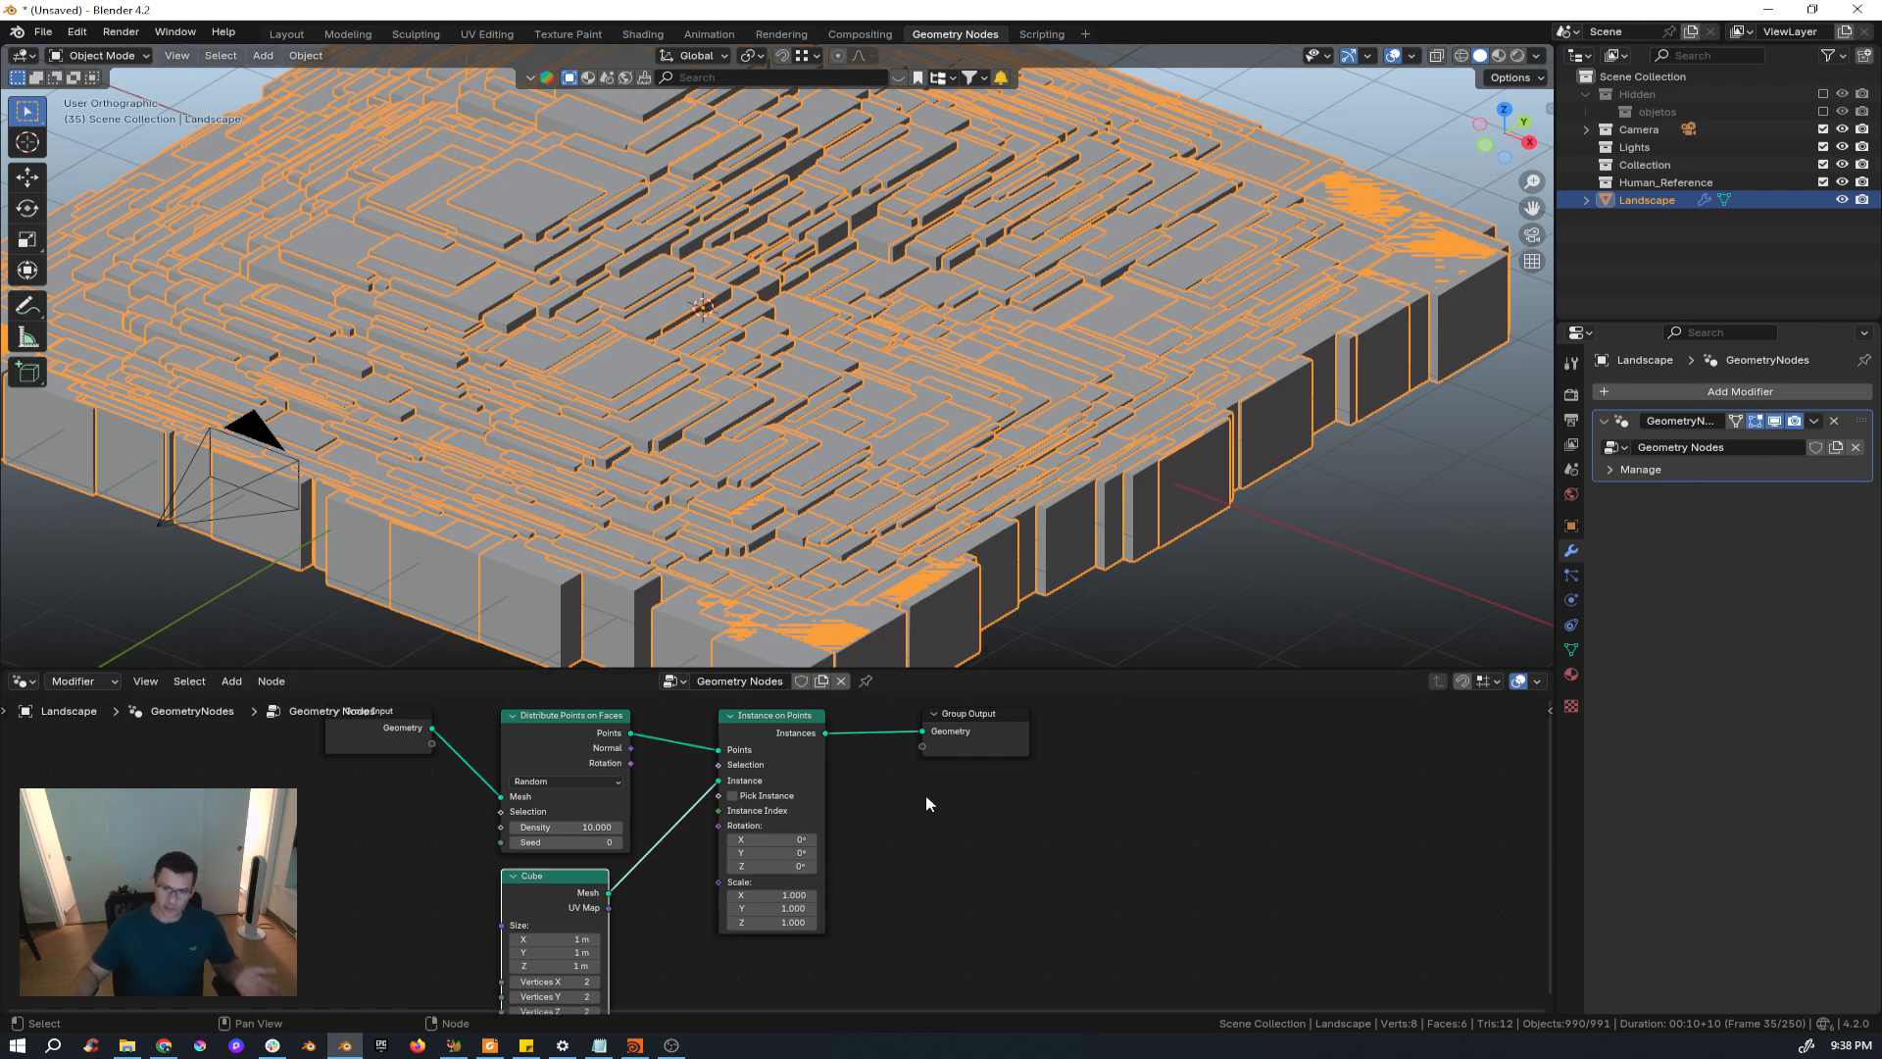
Insert a Join Geometry node between Instance on Points and Group Output, and connect the Group Input geometry to it as well.
middle_click_drag(991, 781, 949, 892)
left_click_drag(949, 883, 1076, 790)
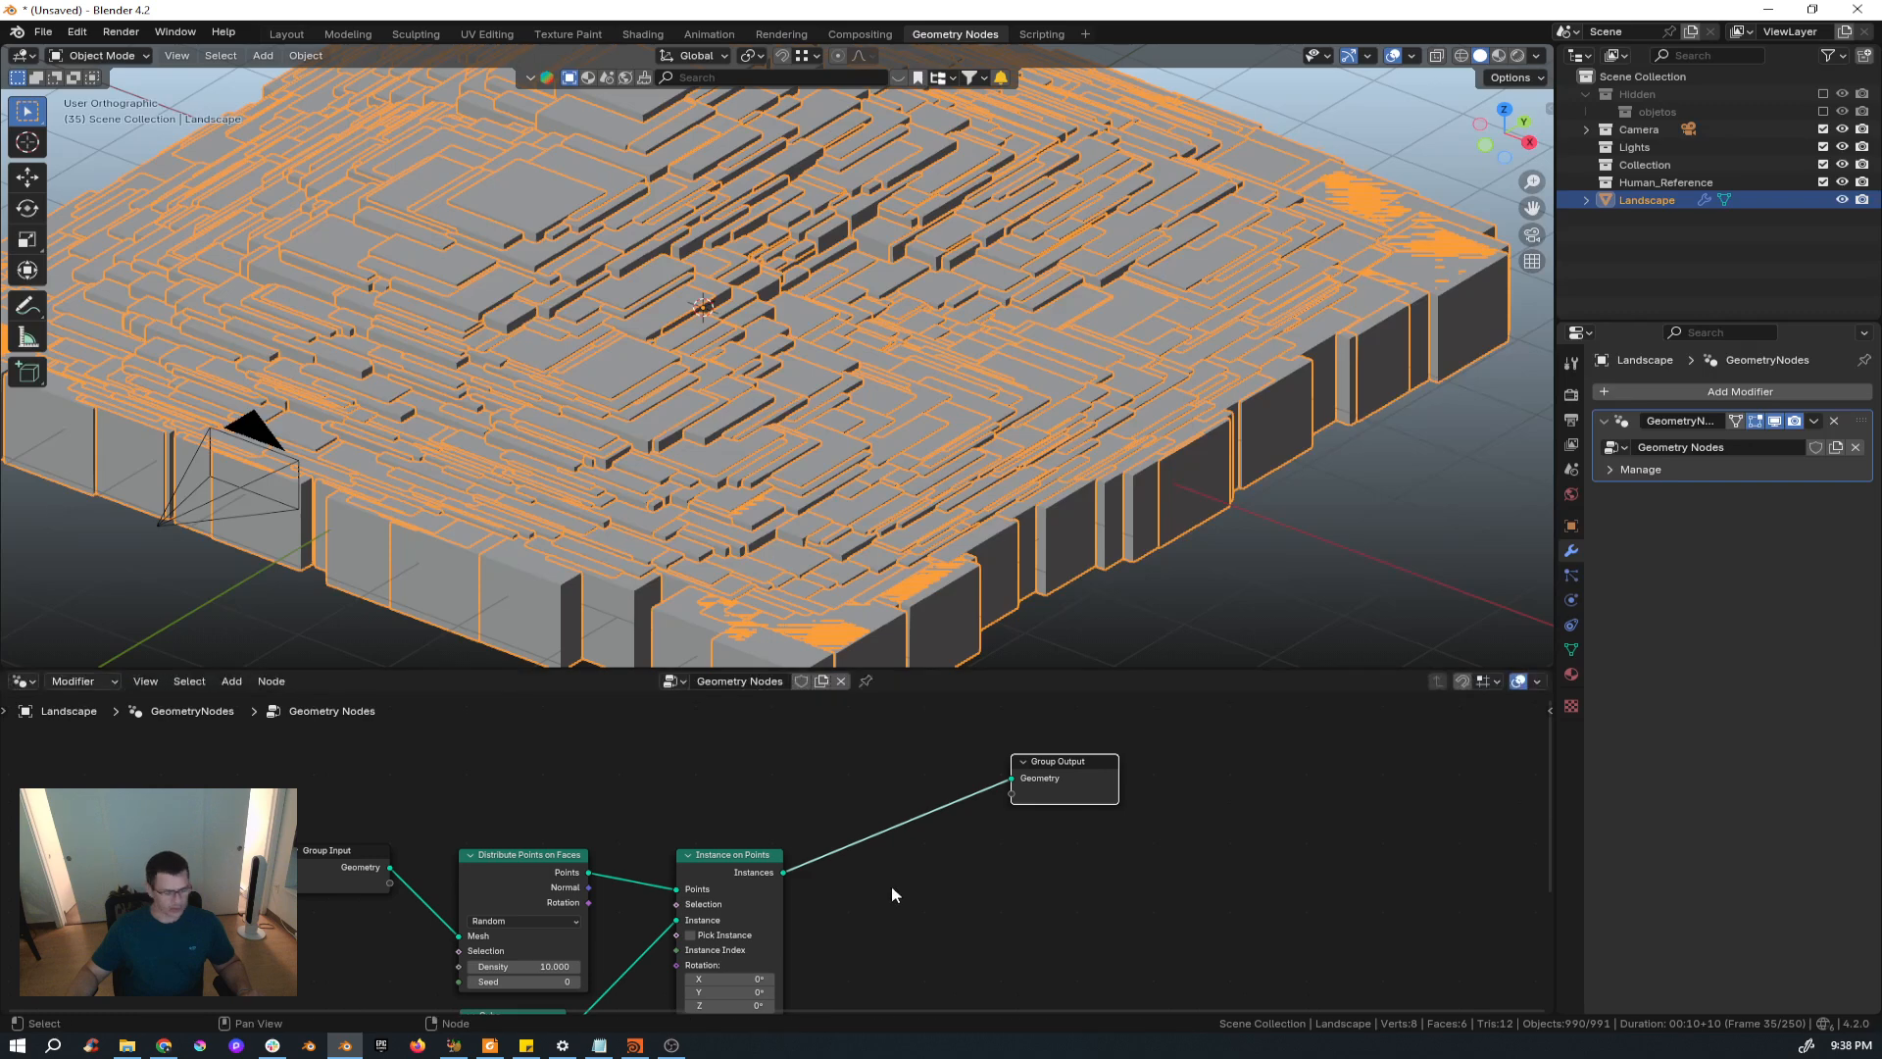
key("q")
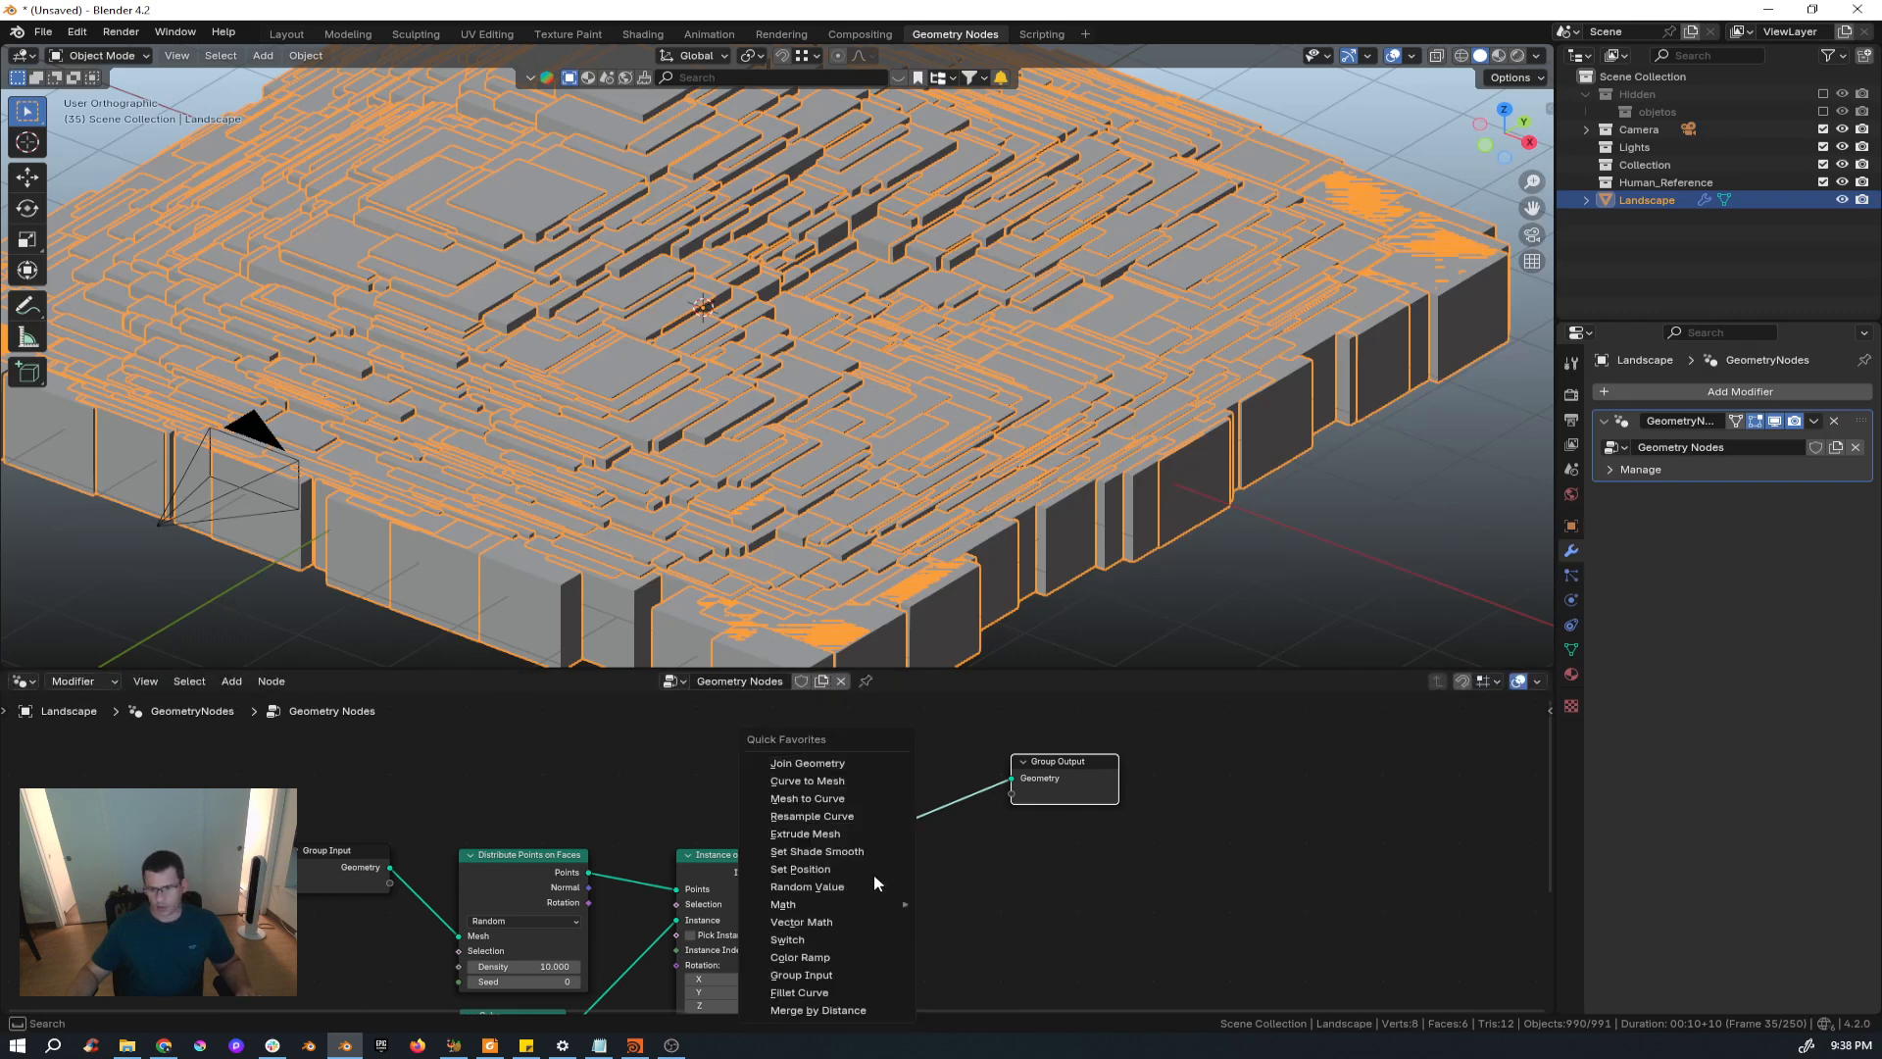
left_click(851, 760)
left_click(877, 767)
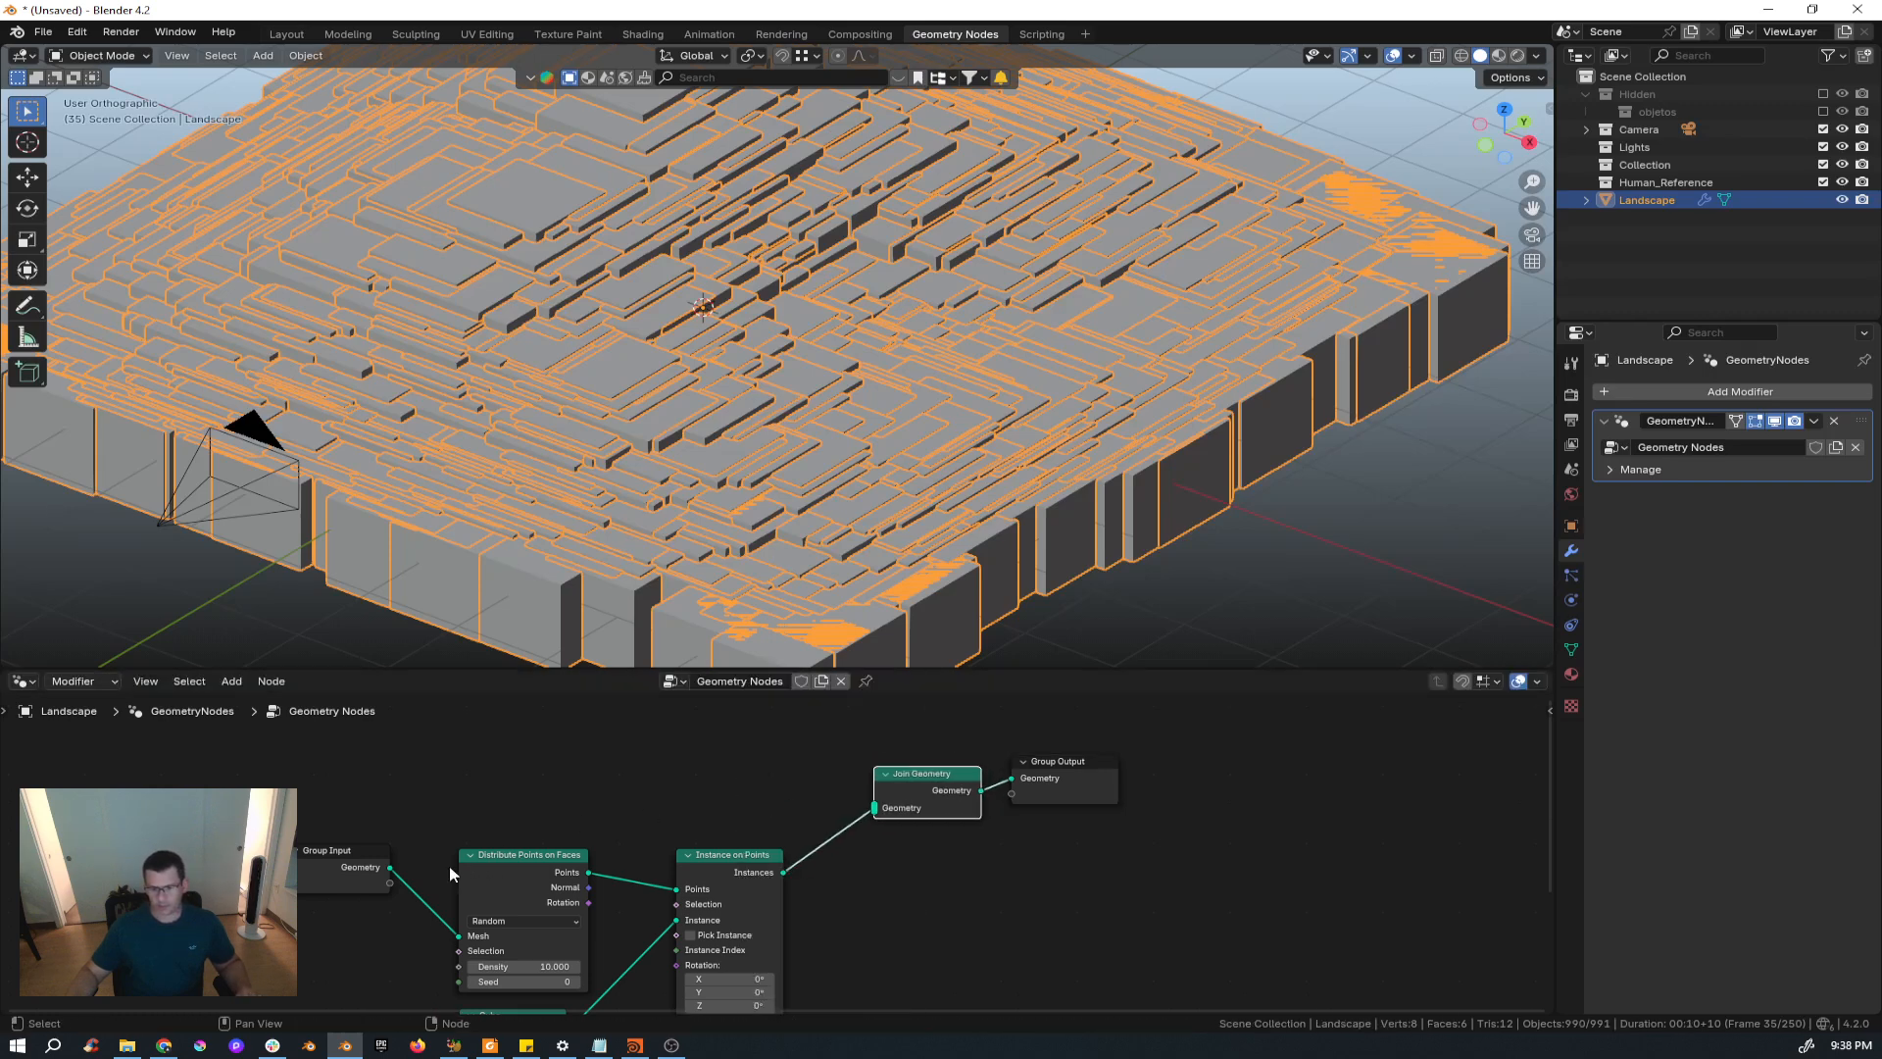
left_click_drag(389, 868, 875, 808)
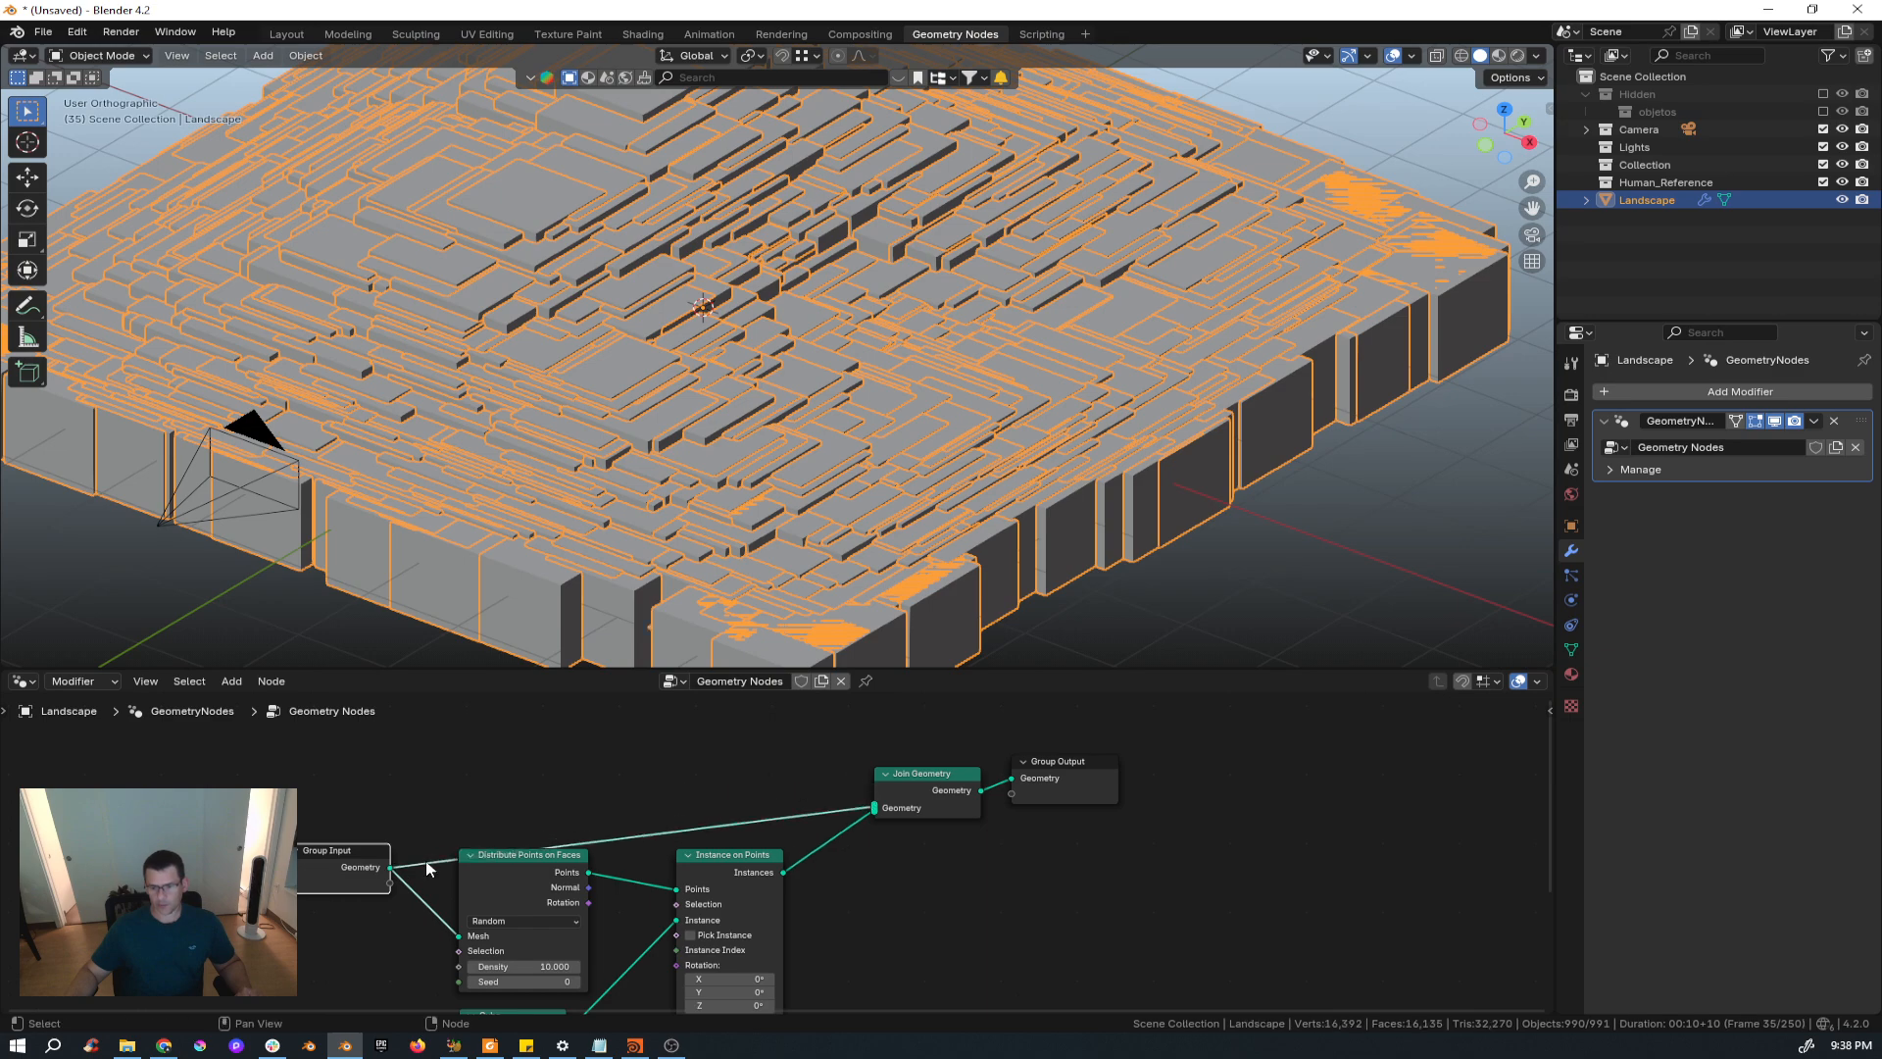
left_click_drag(338, 866, 309, 805)
Set the X, Y and Z scale of the Instance on Points node to 0.150.
middle_click_drag(684, 924, 686, 809)
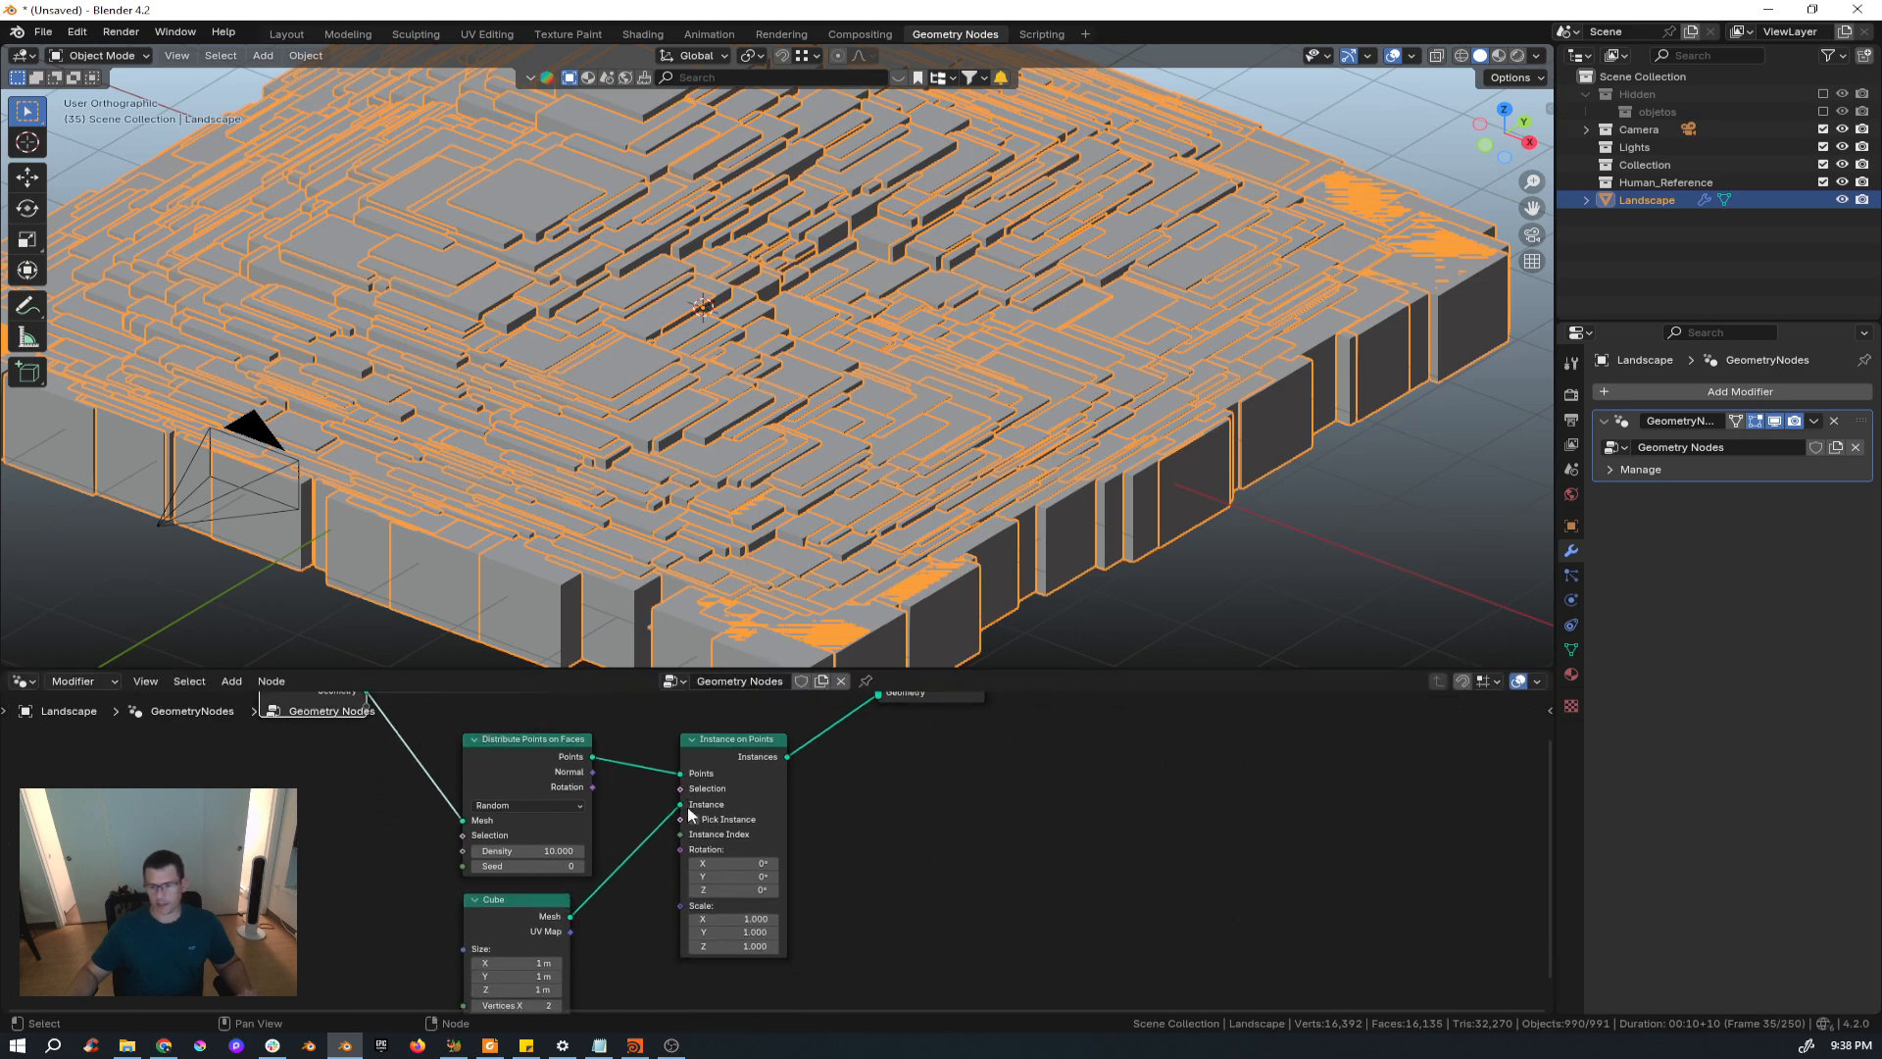
scroll(690, 810, "down", 3)
middle_click_drag(749, 927, 917, 885)
scroll(910, 873, "up", 5)
scroll(910, 872, "up", 1)
left_click_drag(910, 874, 862, 873)
type("0.34")
key("Return")
middle_click_drag(667, 530, 679, 476)
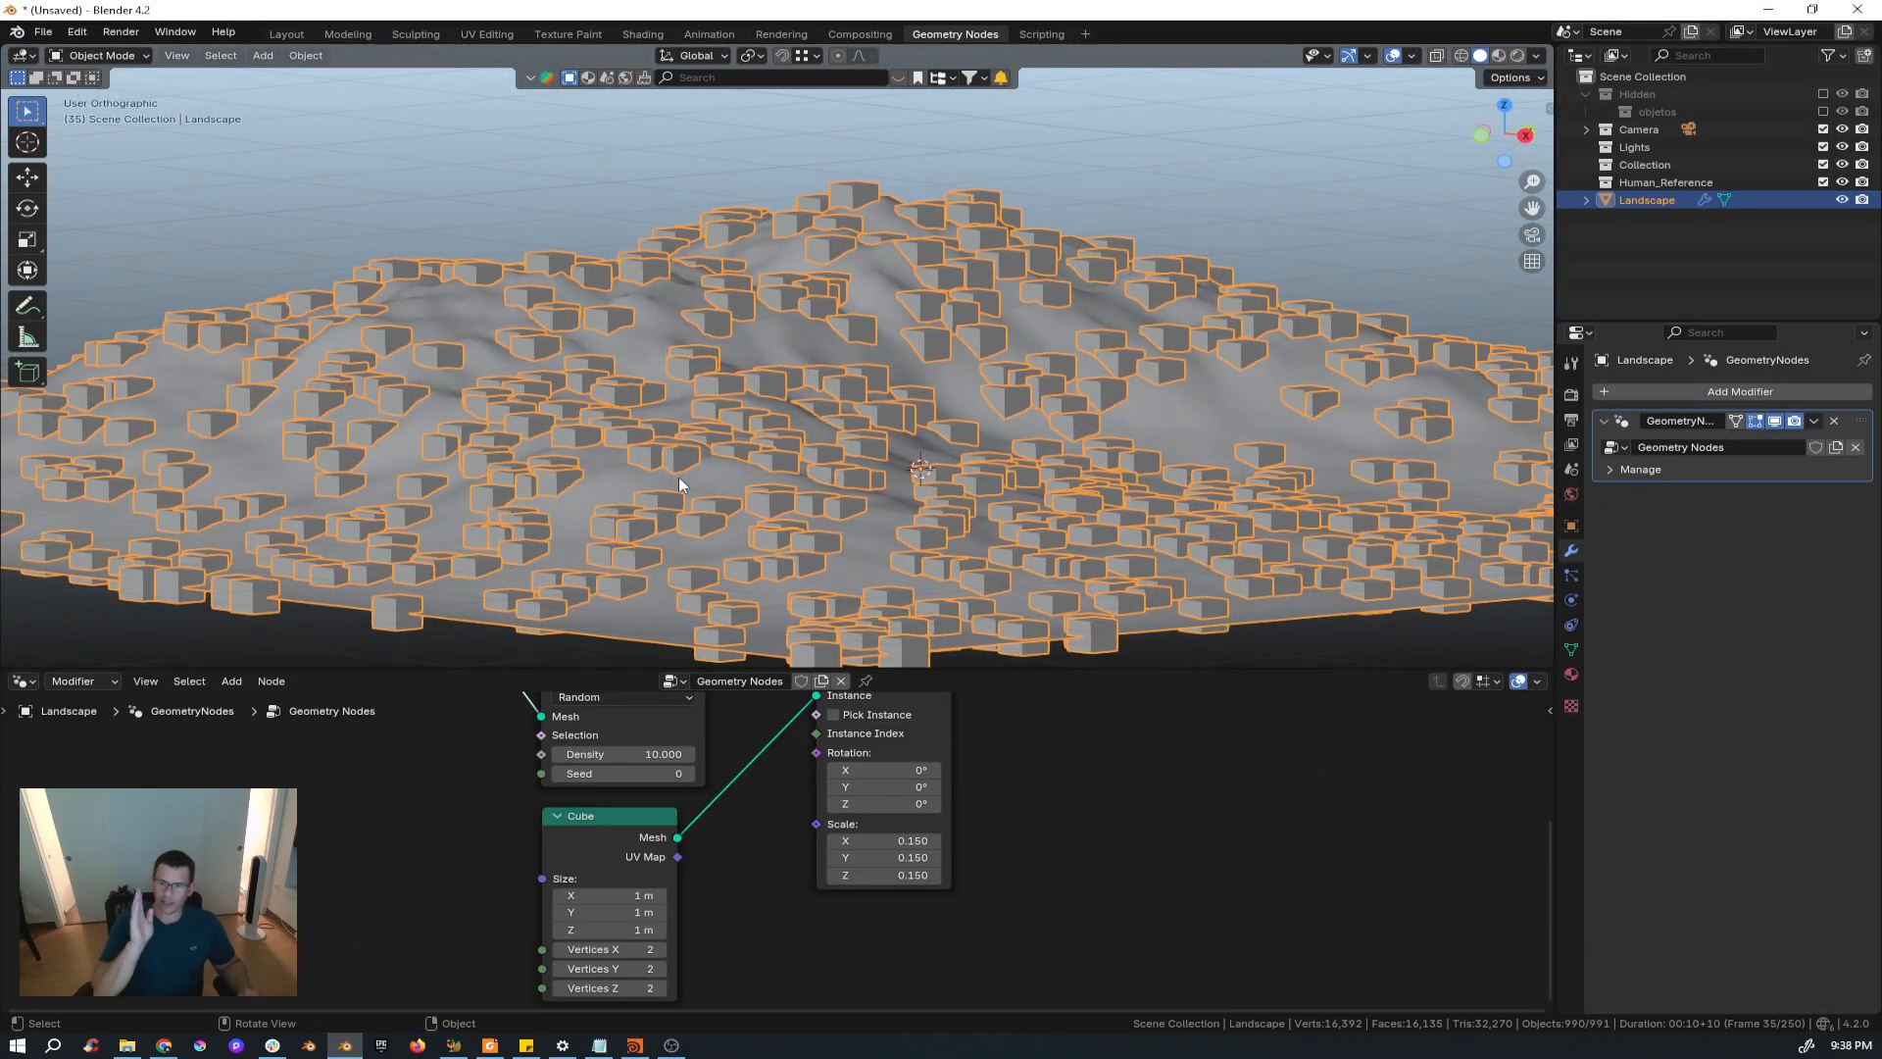
Move Group Input and Distribute Points on Faces farther from Instance on Points to make room between the nodes.
scroll(702, 914, "down", 3)
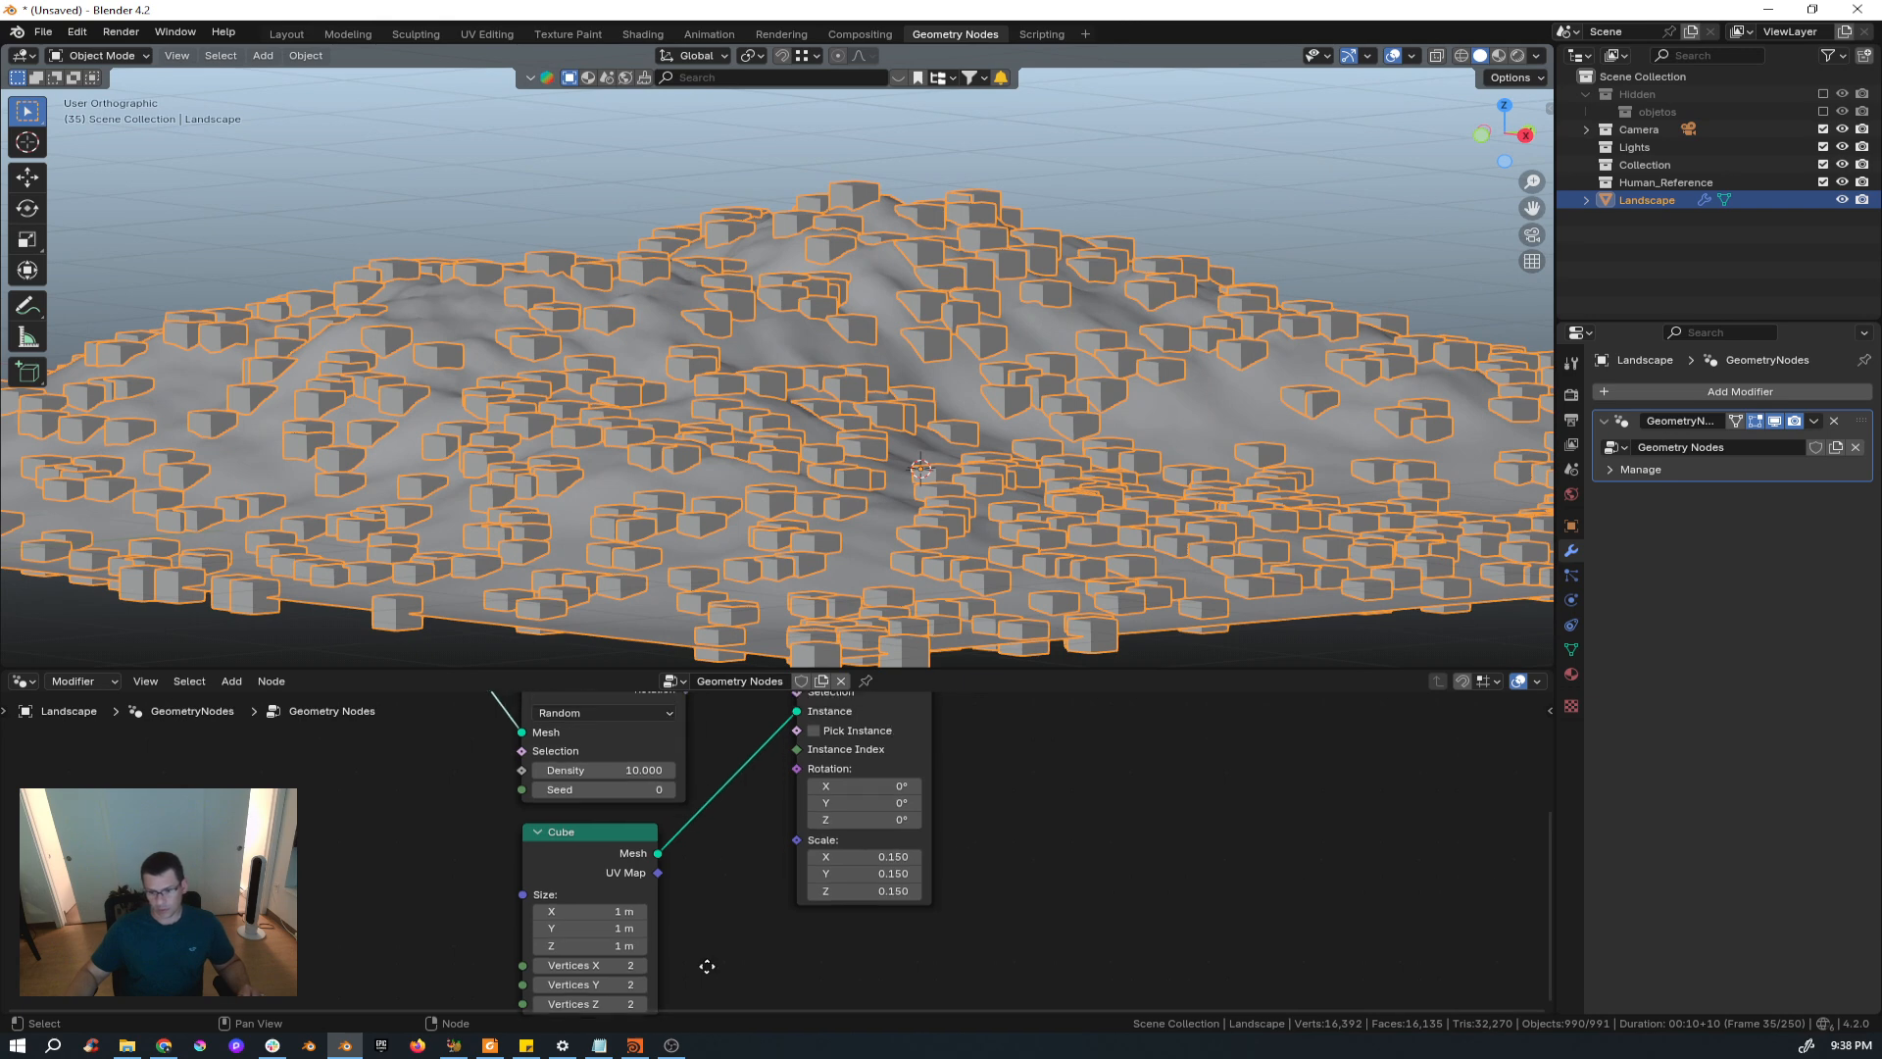
left_click_drag(639, 749, 611, 817)
left_click_drag(411, 796, 219, 793)
left_click_drag(634, 840, 547, 840)
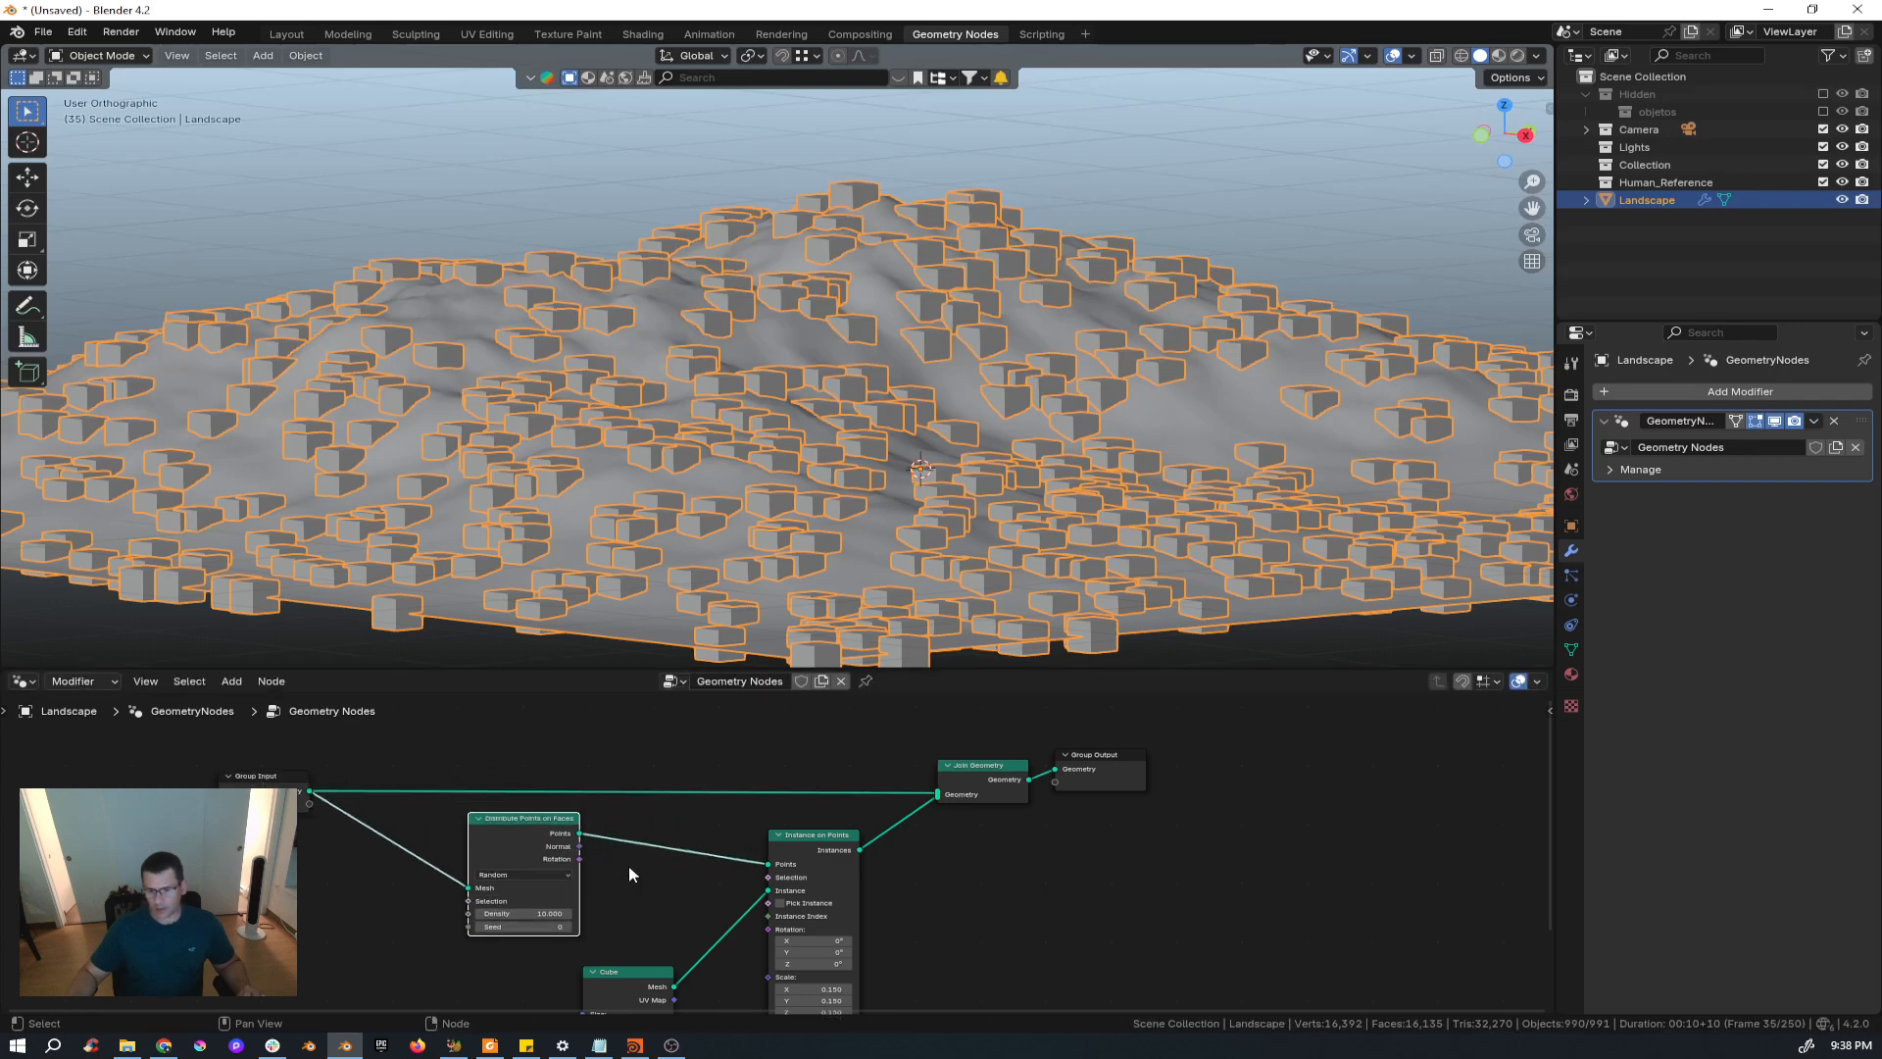
Connect the Rotation output of Distribute Points on Faces to the Rotation input of Instance on Points.
middle_click_drag(682, 887, 609, 874)
scroll(604, 875, "up", 1)
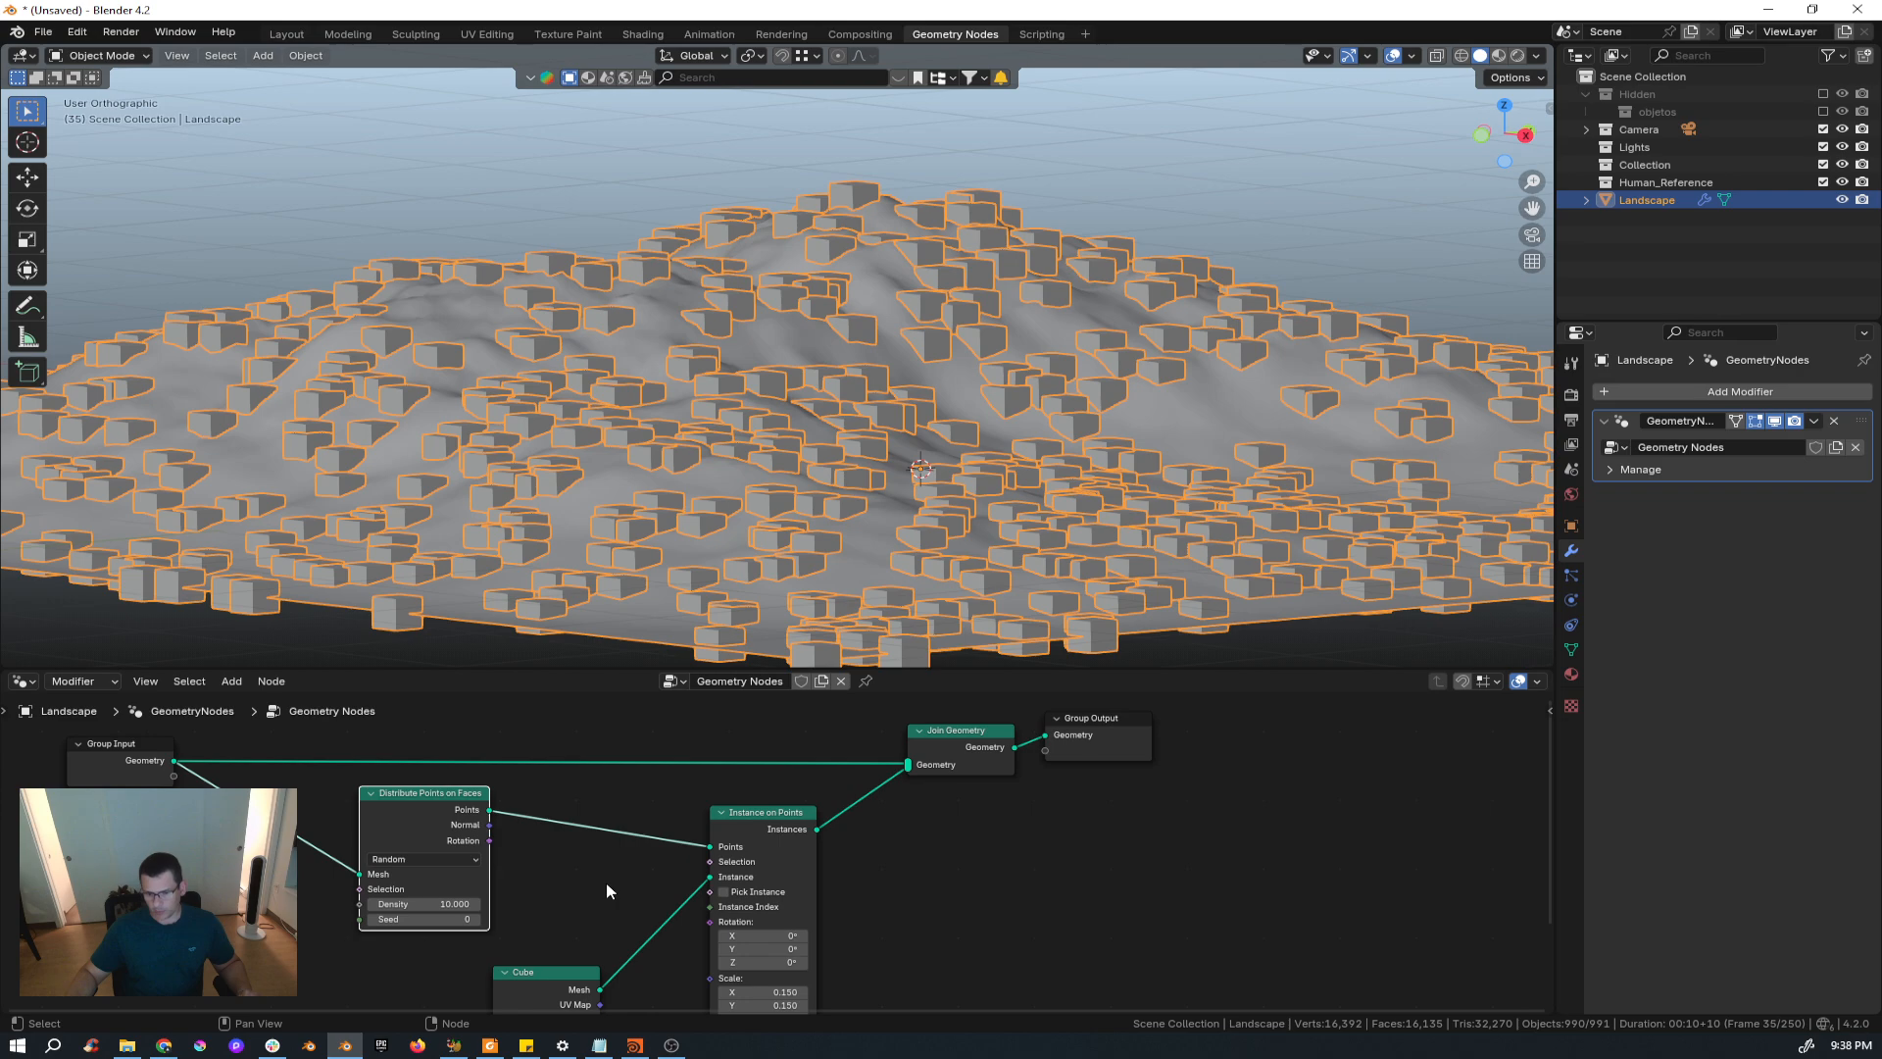
left_click_drag(491, 839, 514, 844)
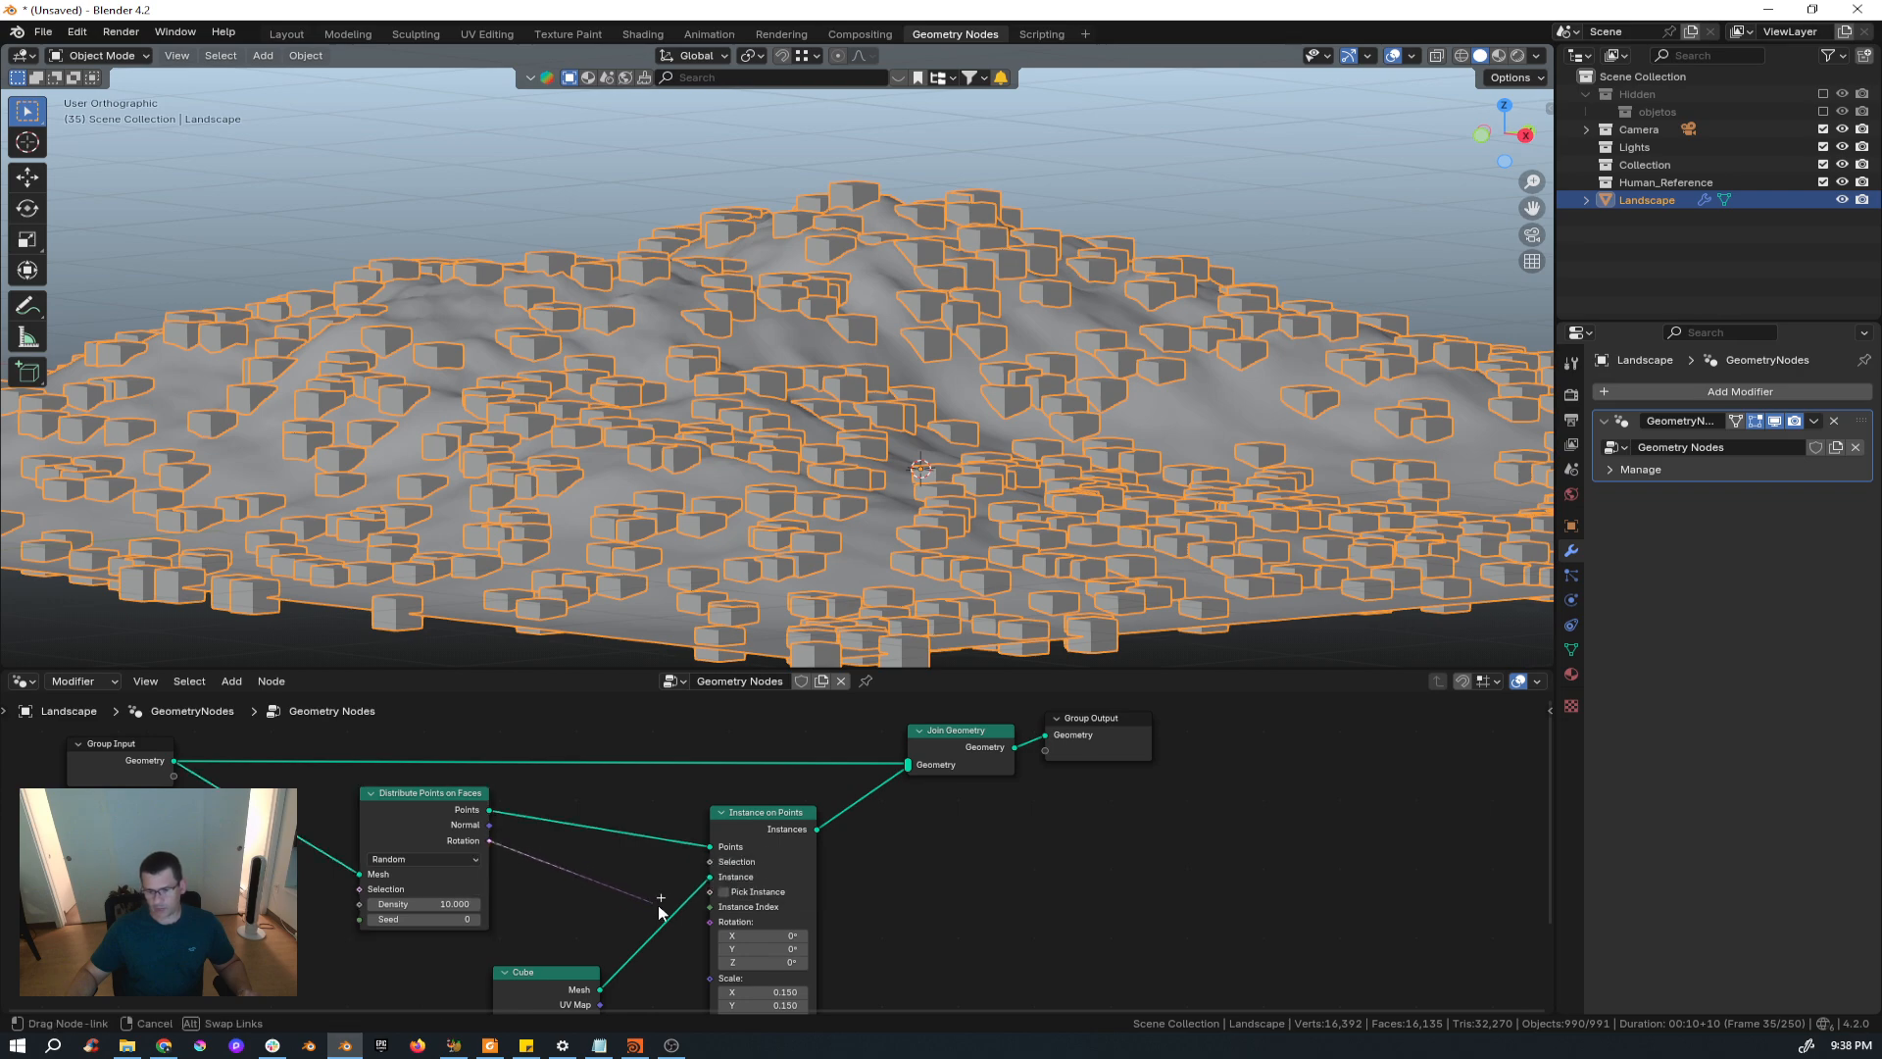
left_click_drag(690, 920, 691, 921)
middle_click_drag(730, 549, 788, 372)
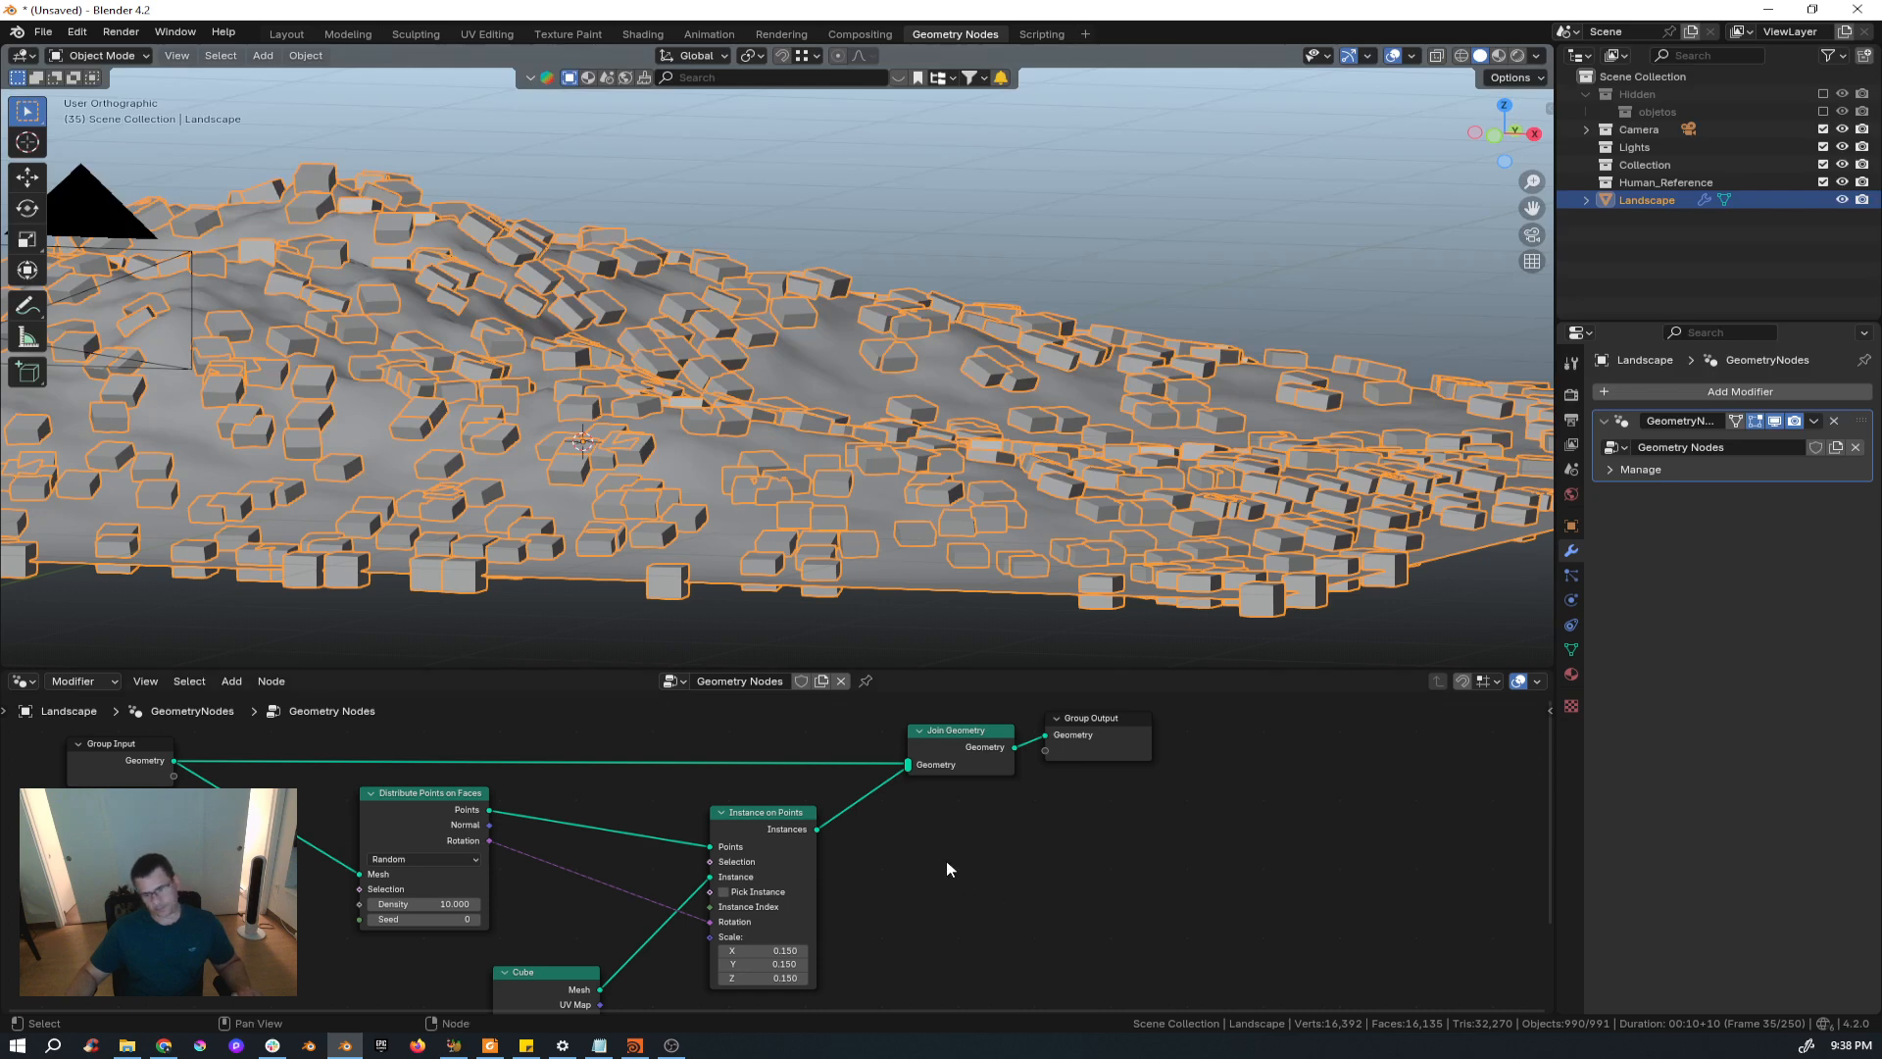
Spread the nodes apart, leaving a wide gap between Instance on Points and Join Geometry.
middle_click_drag(892, 912, 1079, 811)
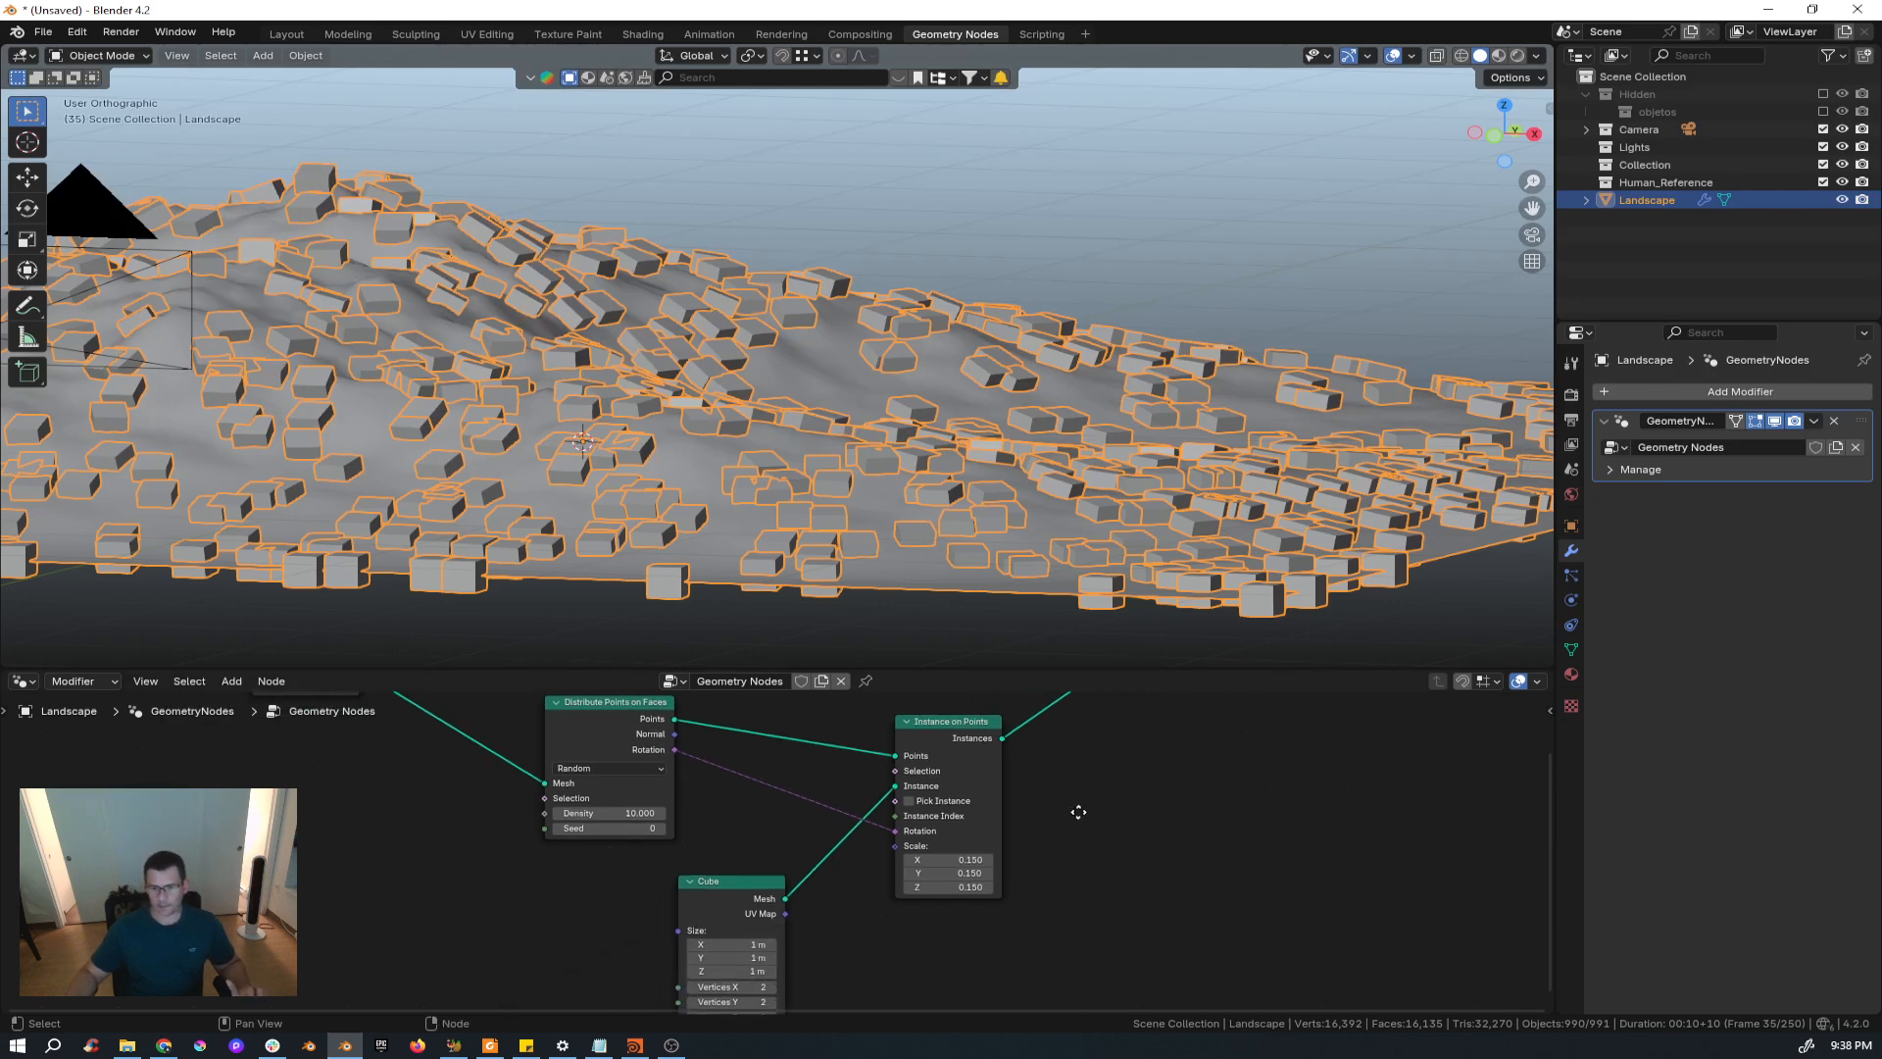
scroll(763, 860, "down", 1)
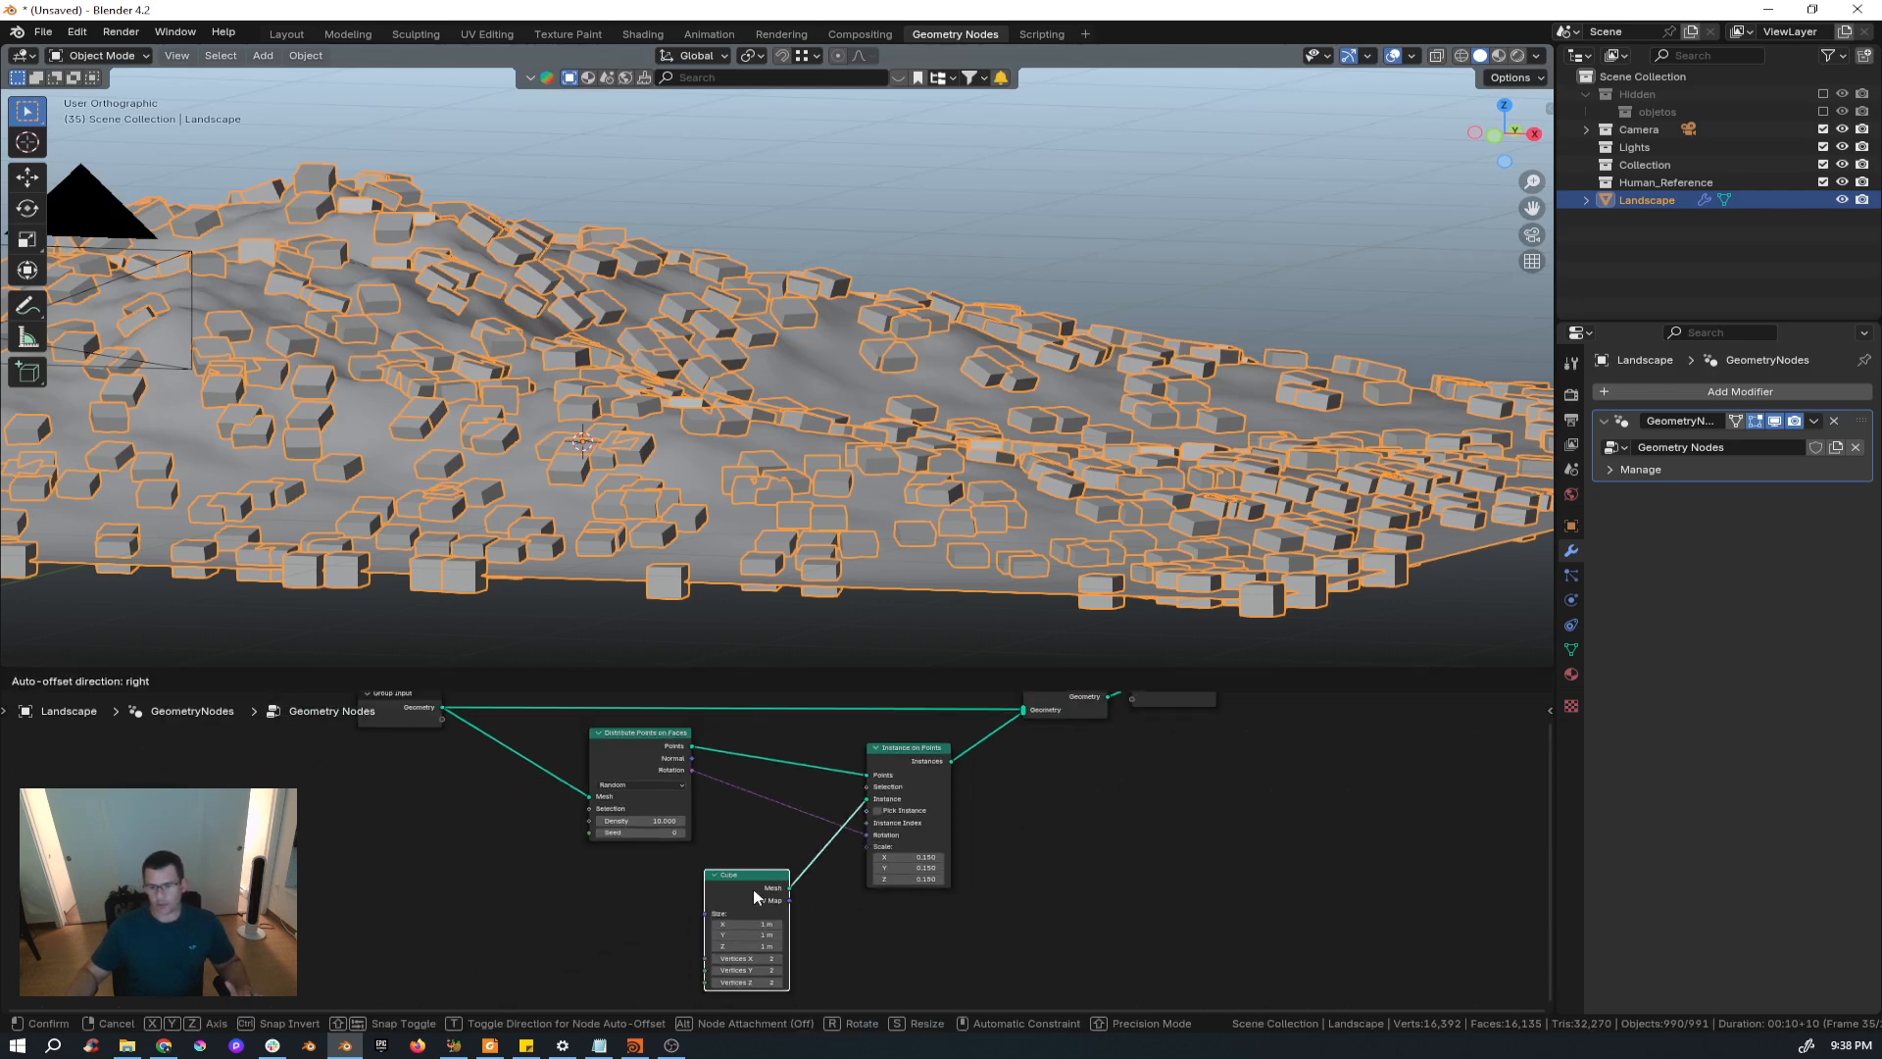
left_click_drag(647, 745, 553, 762)
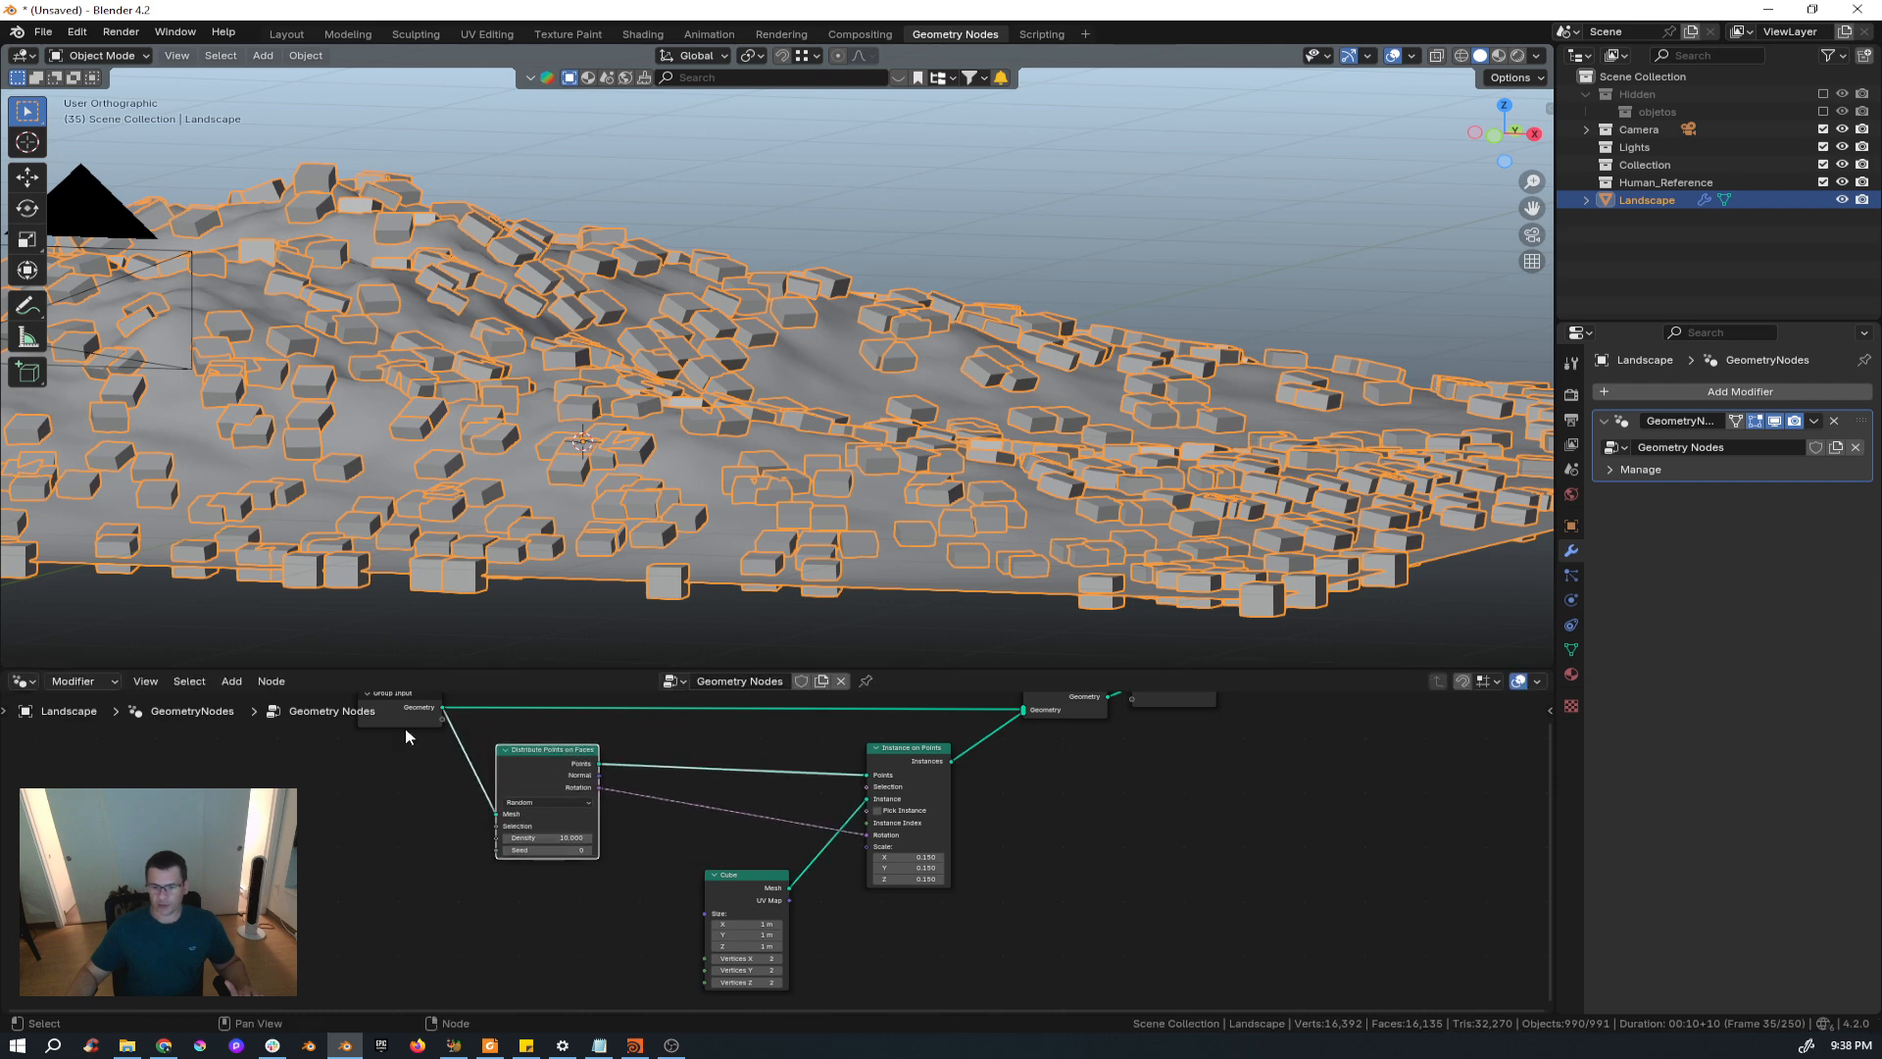
left_click_drag(398, 722, 285, 734)
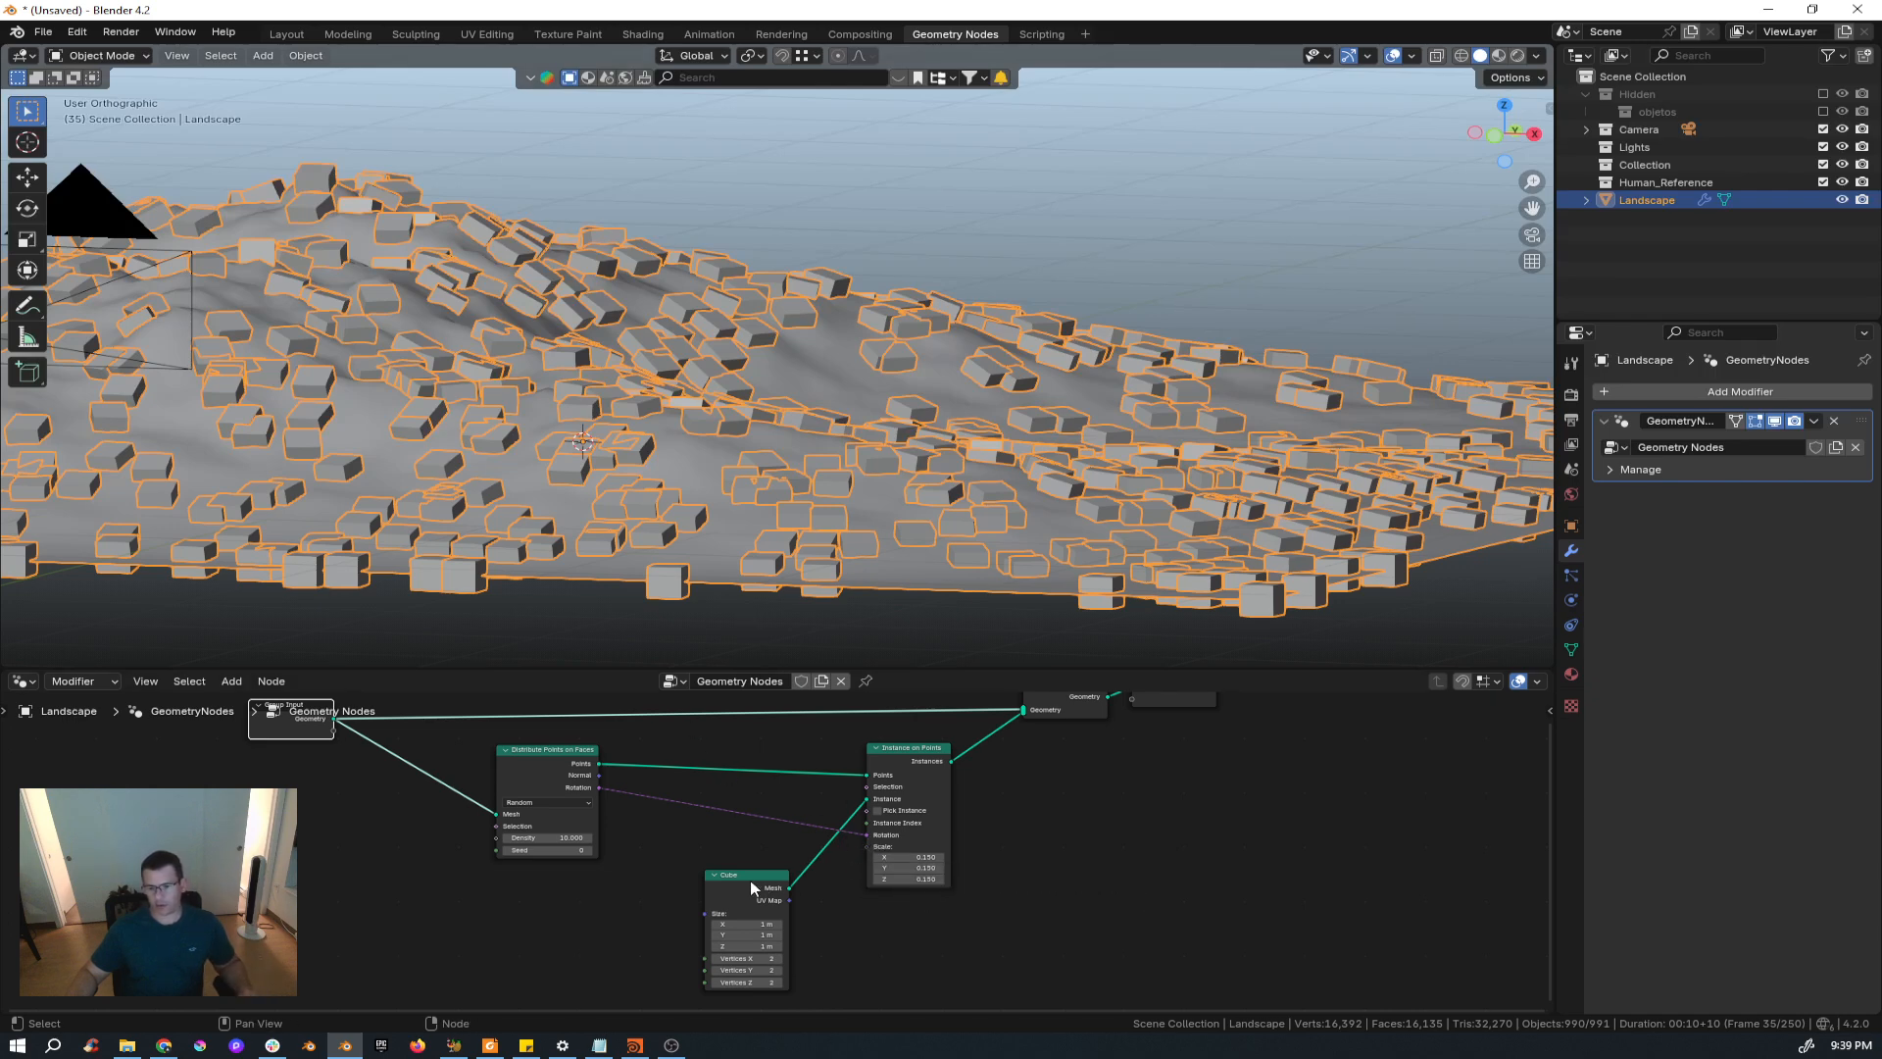
left_click_drag(751, 887, 713, 850)
middle_click_drag(987, 769, 796, 816)
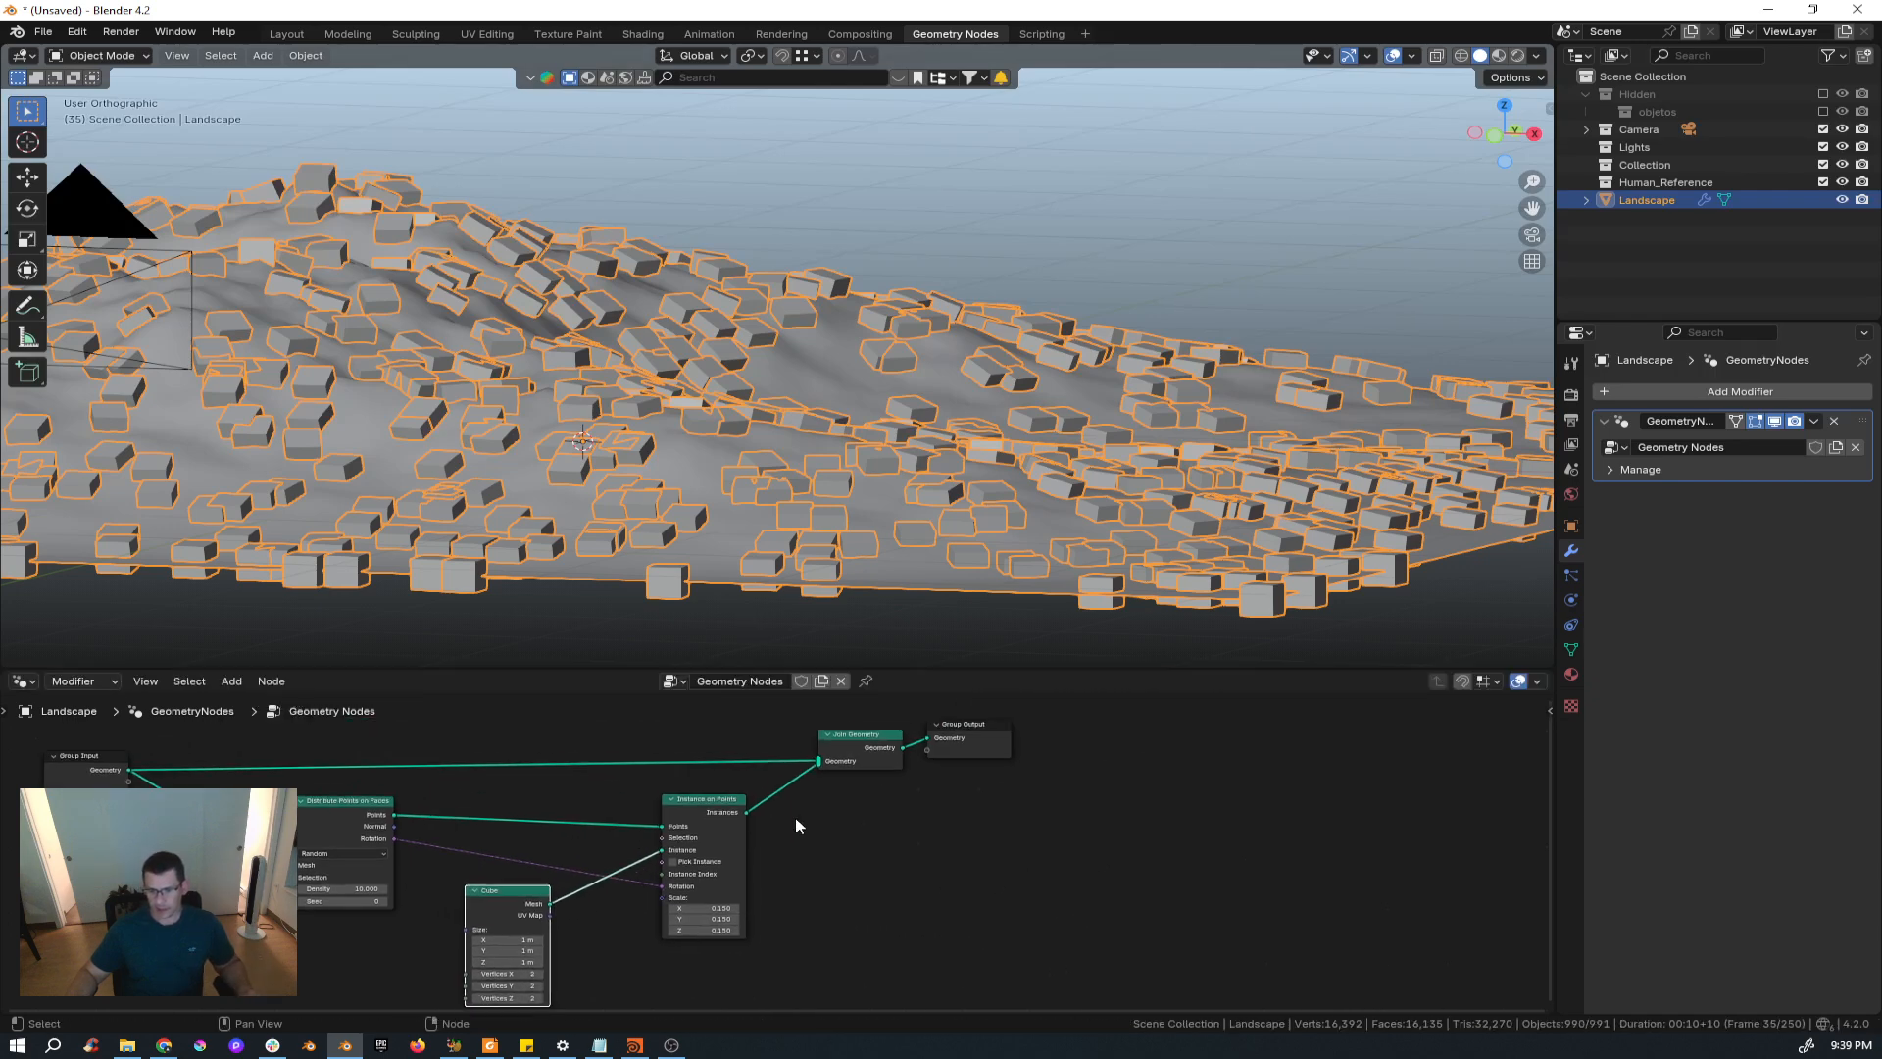
left_click_drag(1105, 717, 1050, 749)
Insert a Rotate Instances node between Instance on Points and Join Geometry.
left_click(869, 851)
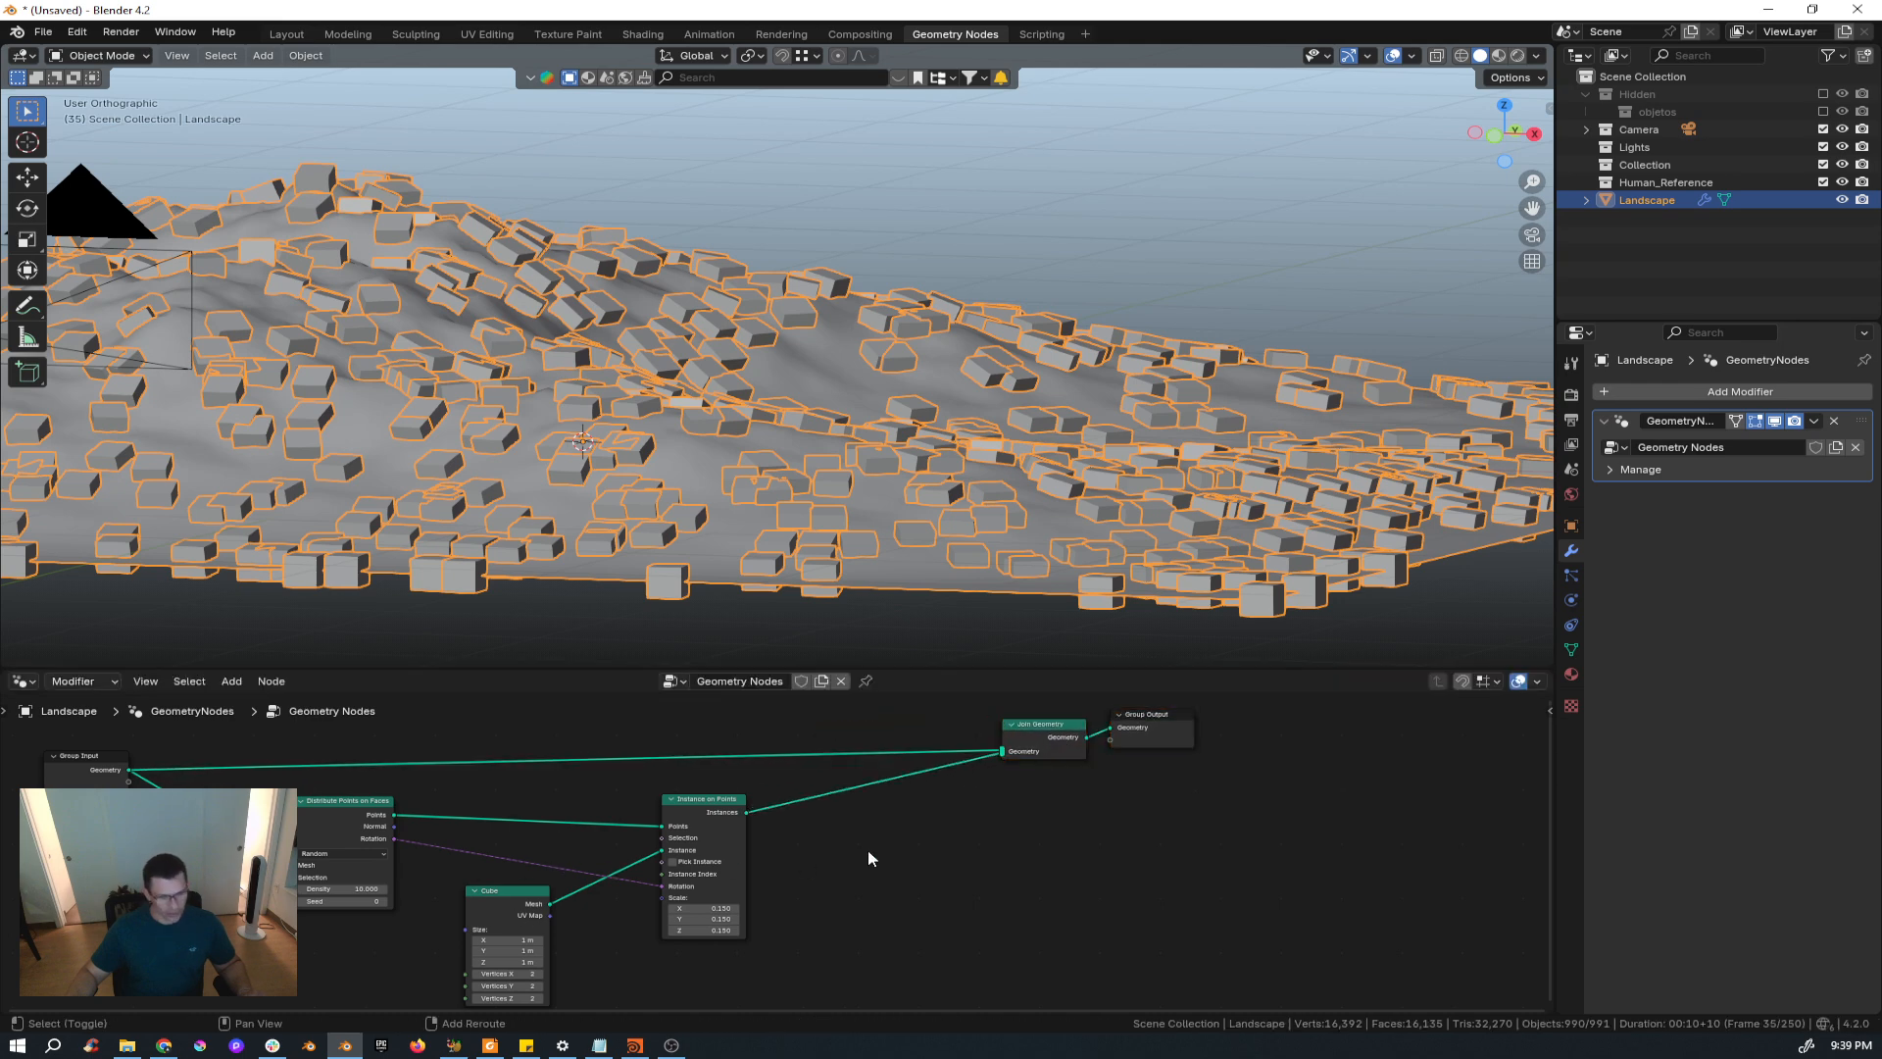
key("shift+a")
mouse_move(869, 851)
type("rota")
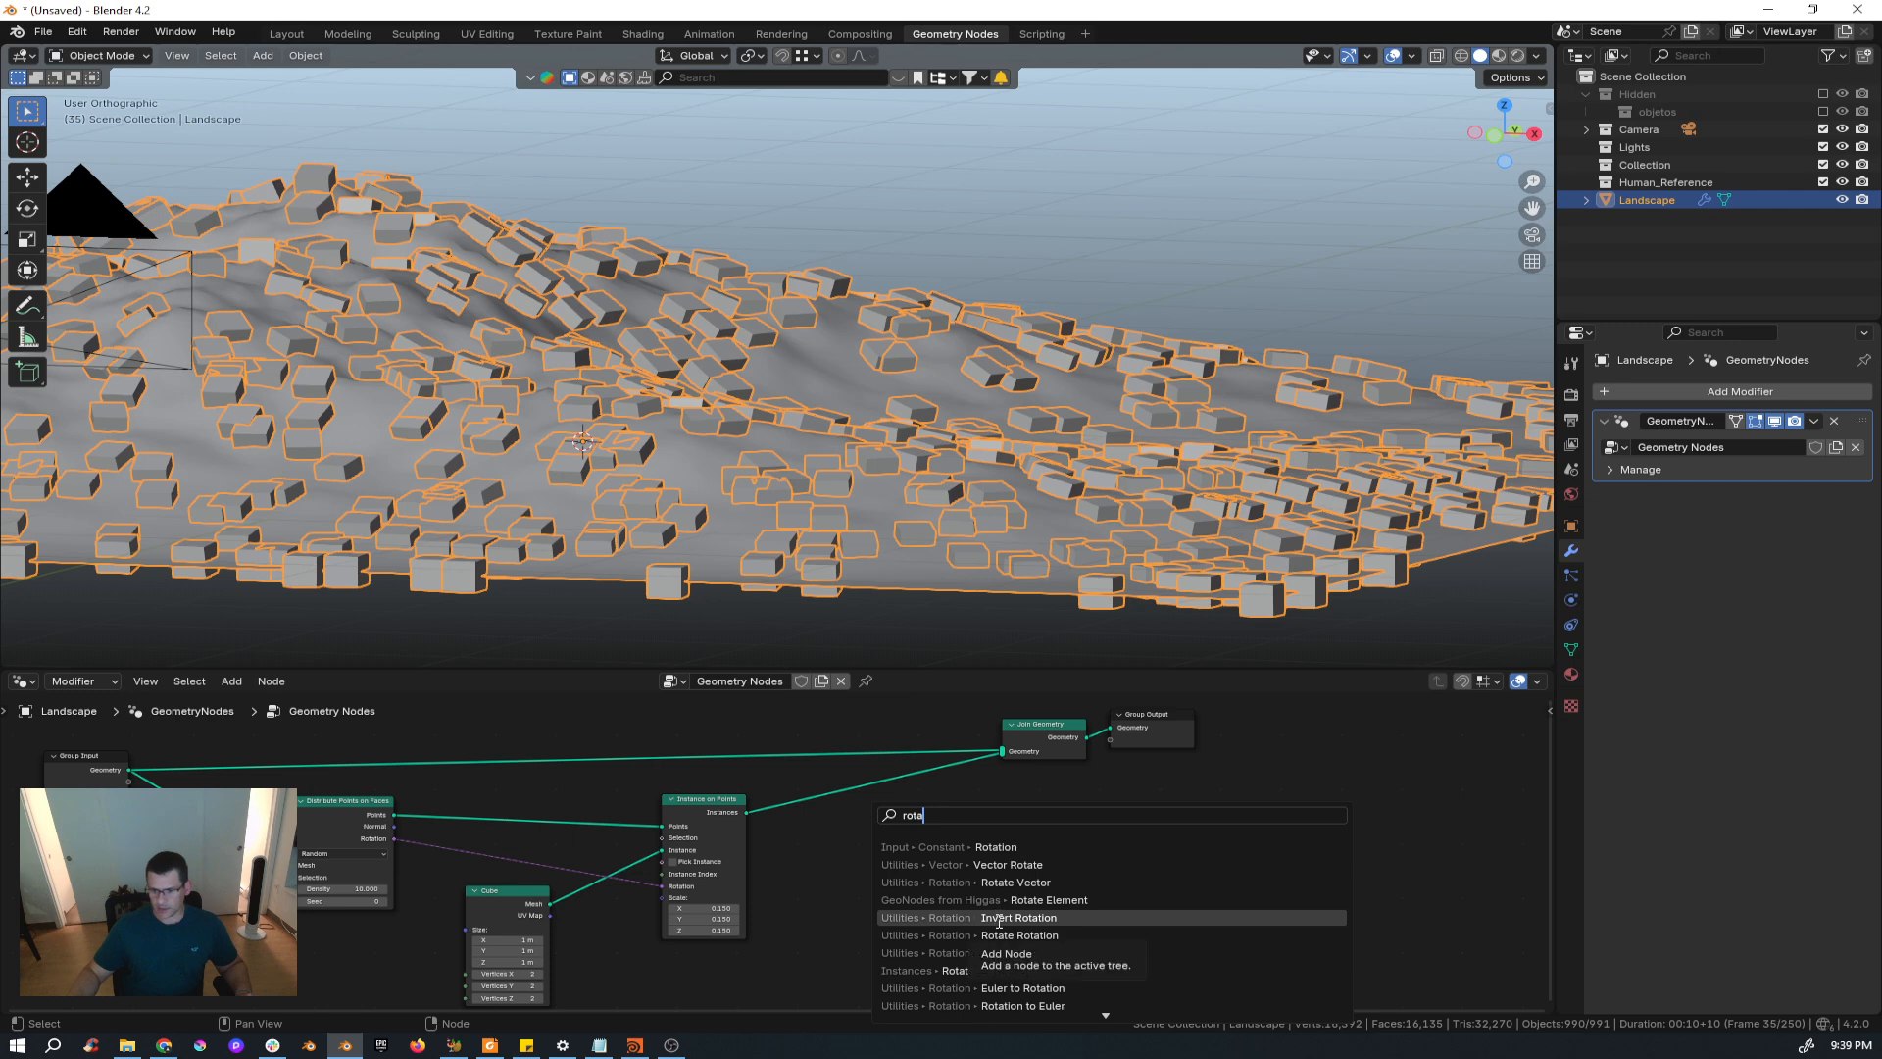
left_click(994, 971)
left_click(845, 771)
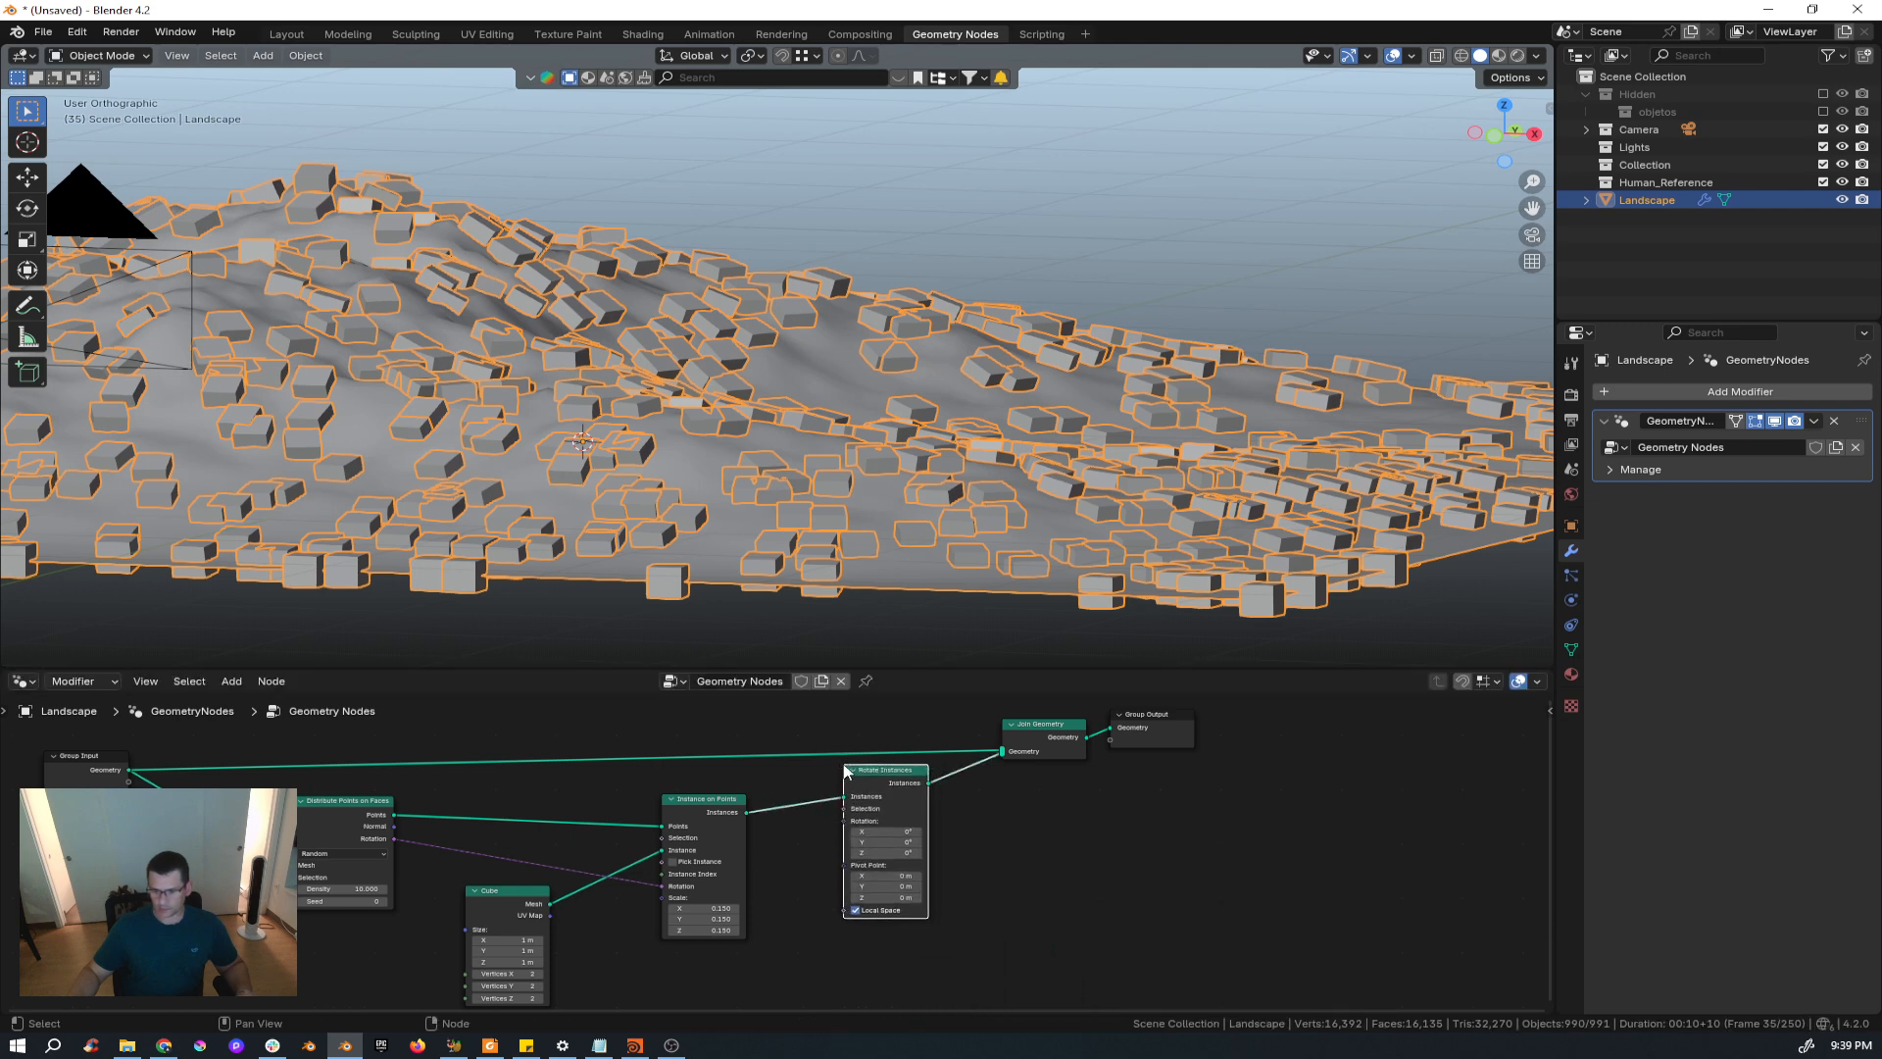
Try out different rotation values on the Rotate Instances node.
left_click_drag(909, 843, 971, 853)
right_click(909, 842)
mouse_move(887, 853)
left_mouse_down()
mouse_move(819, 853)
mouse_move(903, 832)
mouse_move(887, 832)
left_mouse_up()
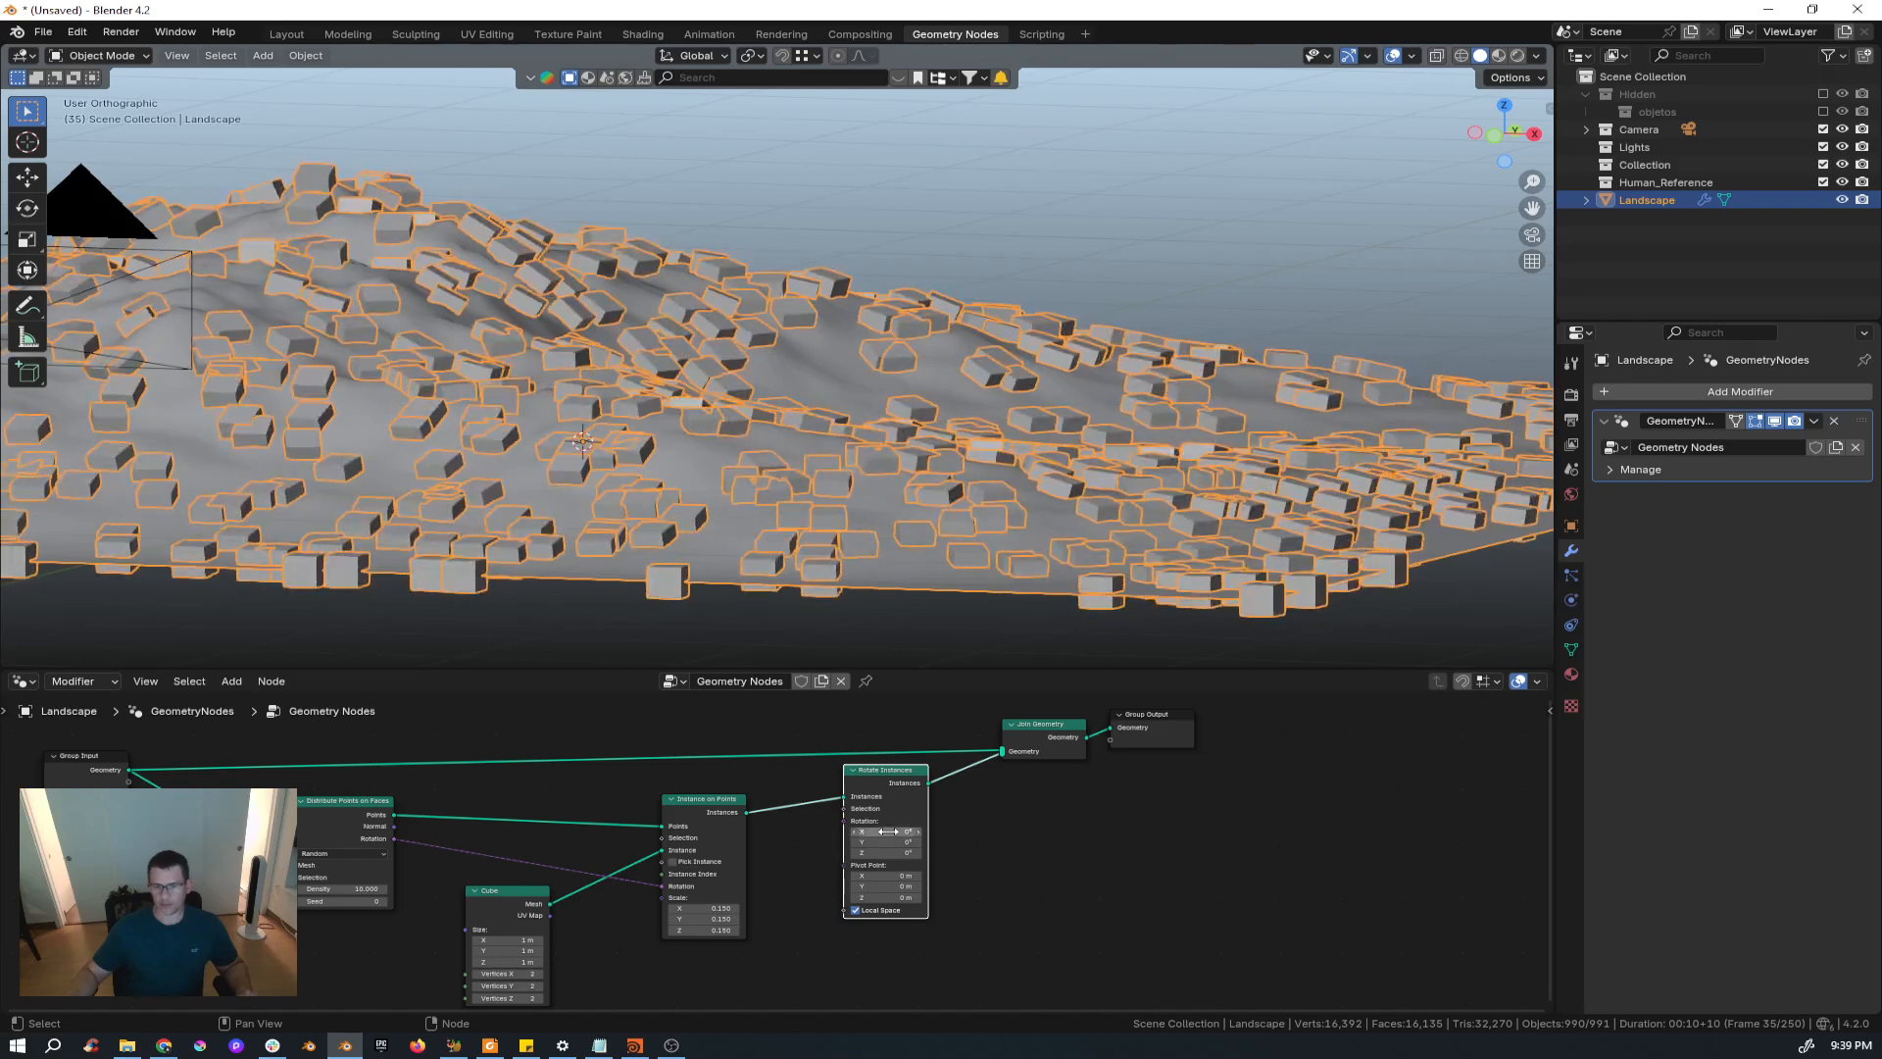
Add a vector Random Value node connected to the Rotation input of Rotate Instances and place it below Instance on Points.
middle_click_drag(795, 836, 676, 845)
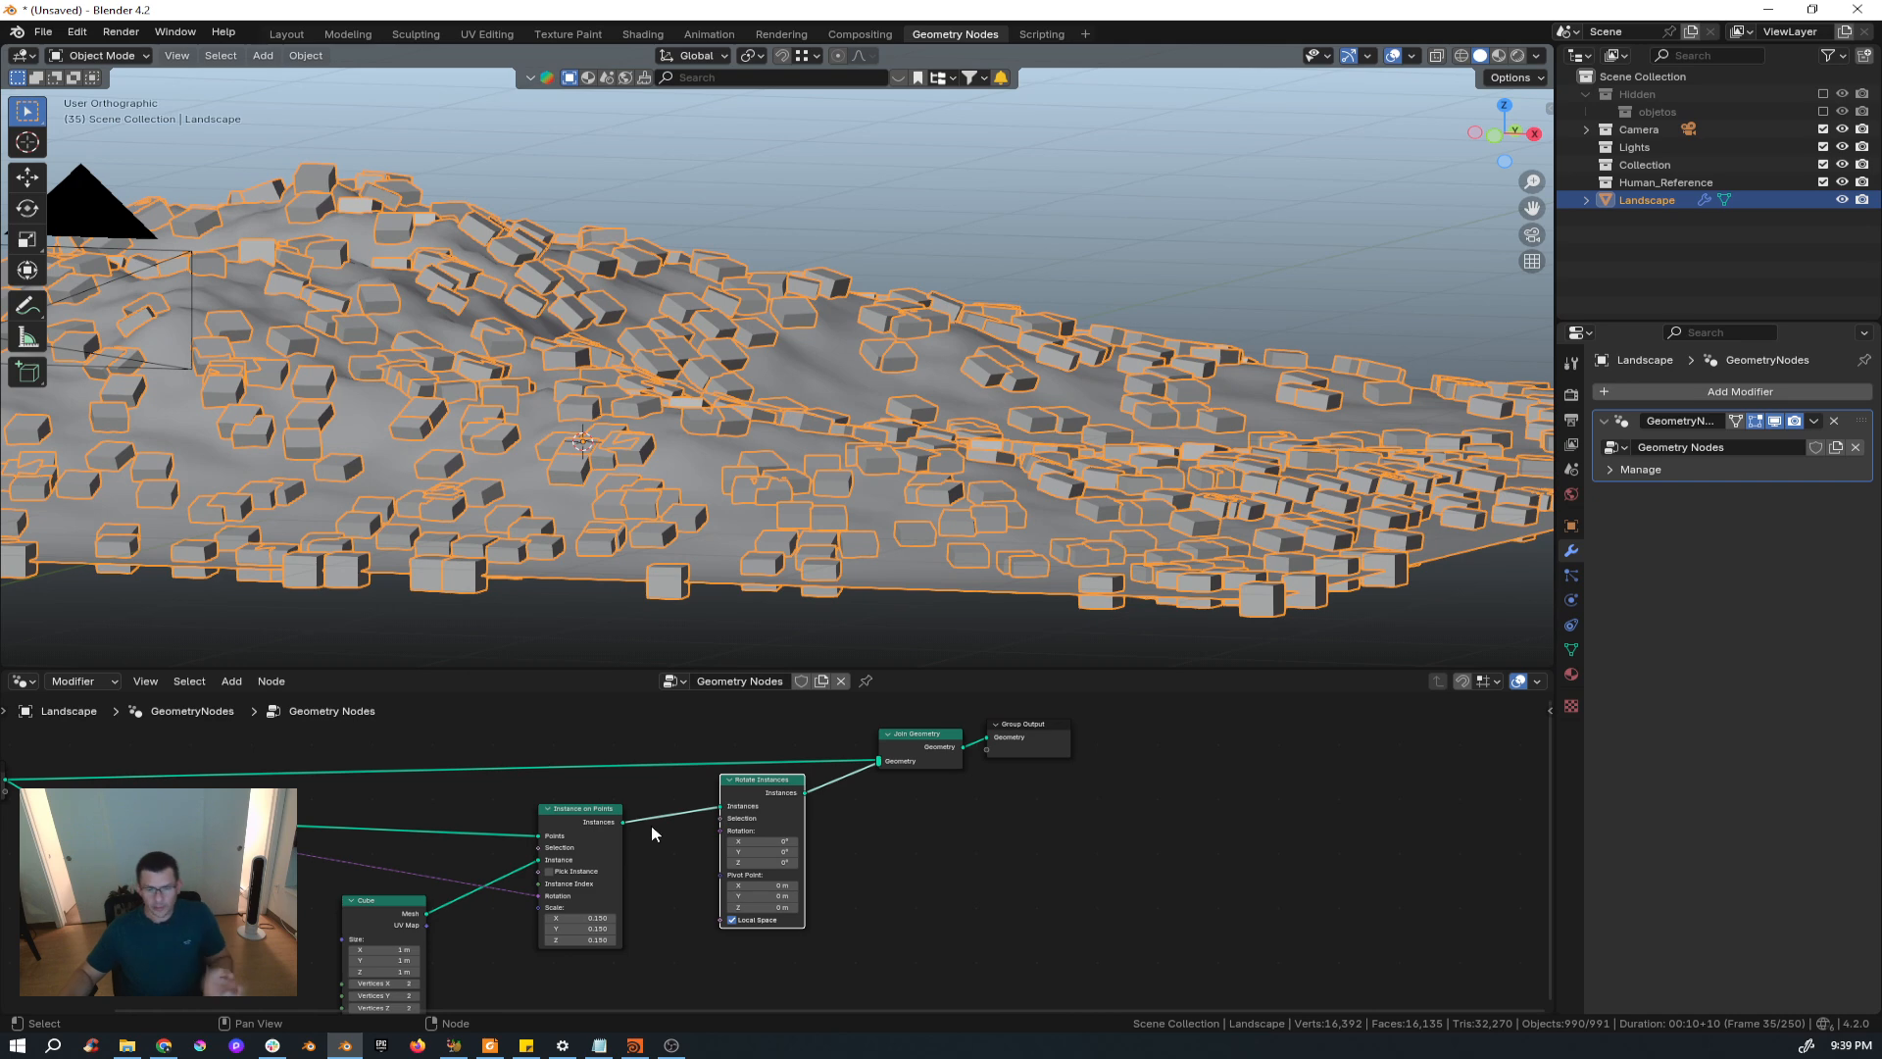
middle_click_drag(651, 826, 743, 806)
scroll(769, 802, "up", 1)
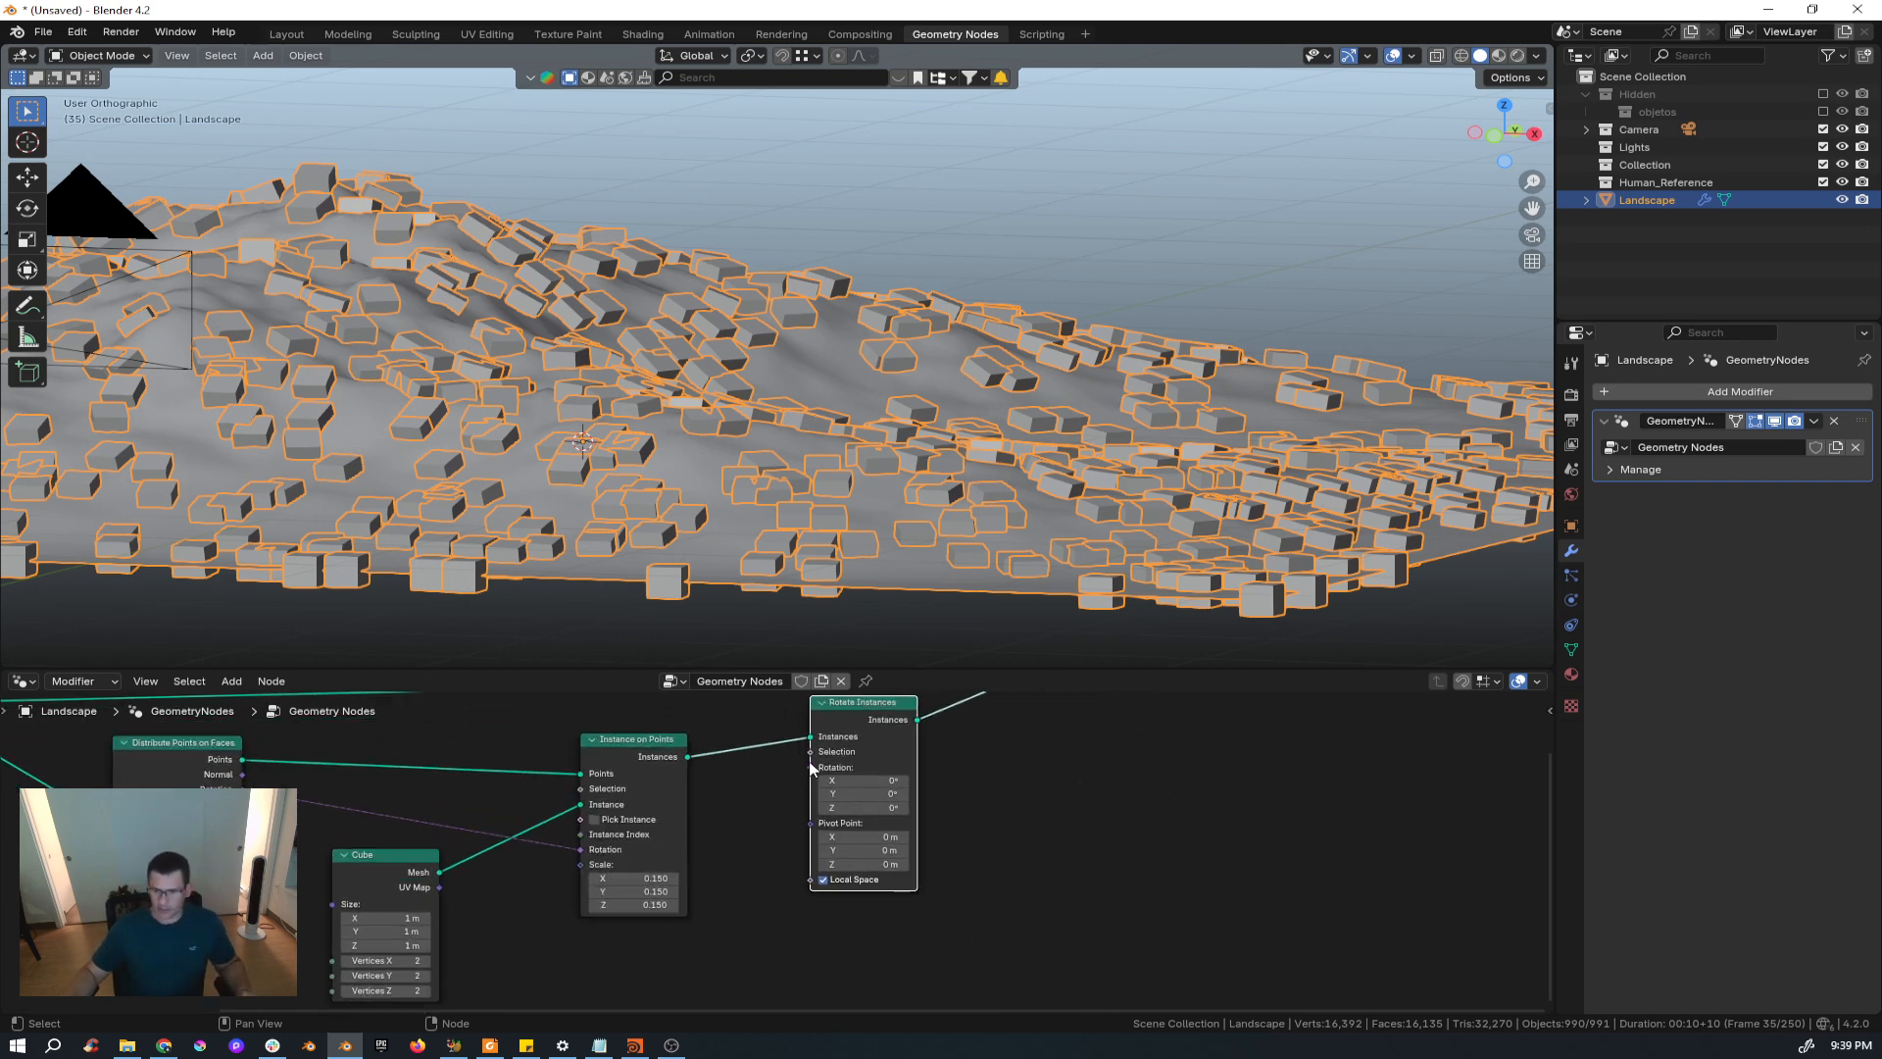
left_click_drag(811, 766, 758, 953)
type("random")
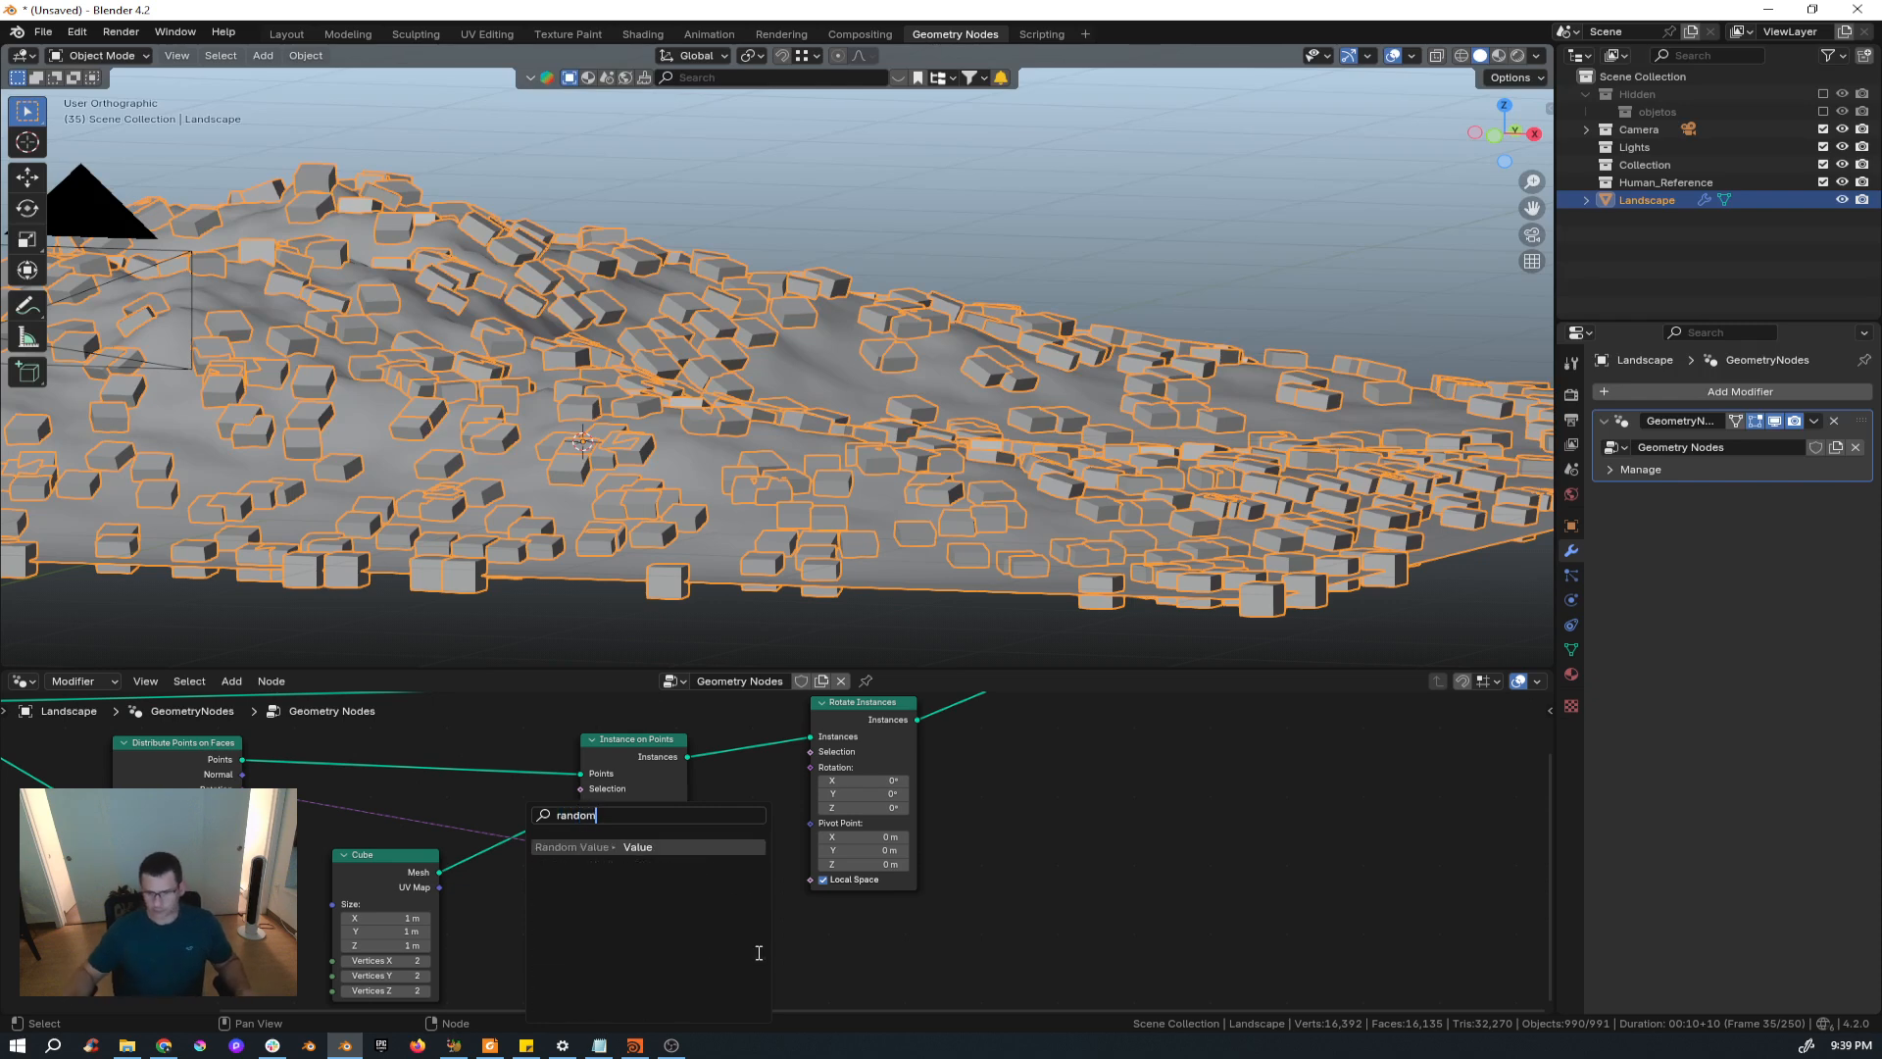
left_click(685, 845)
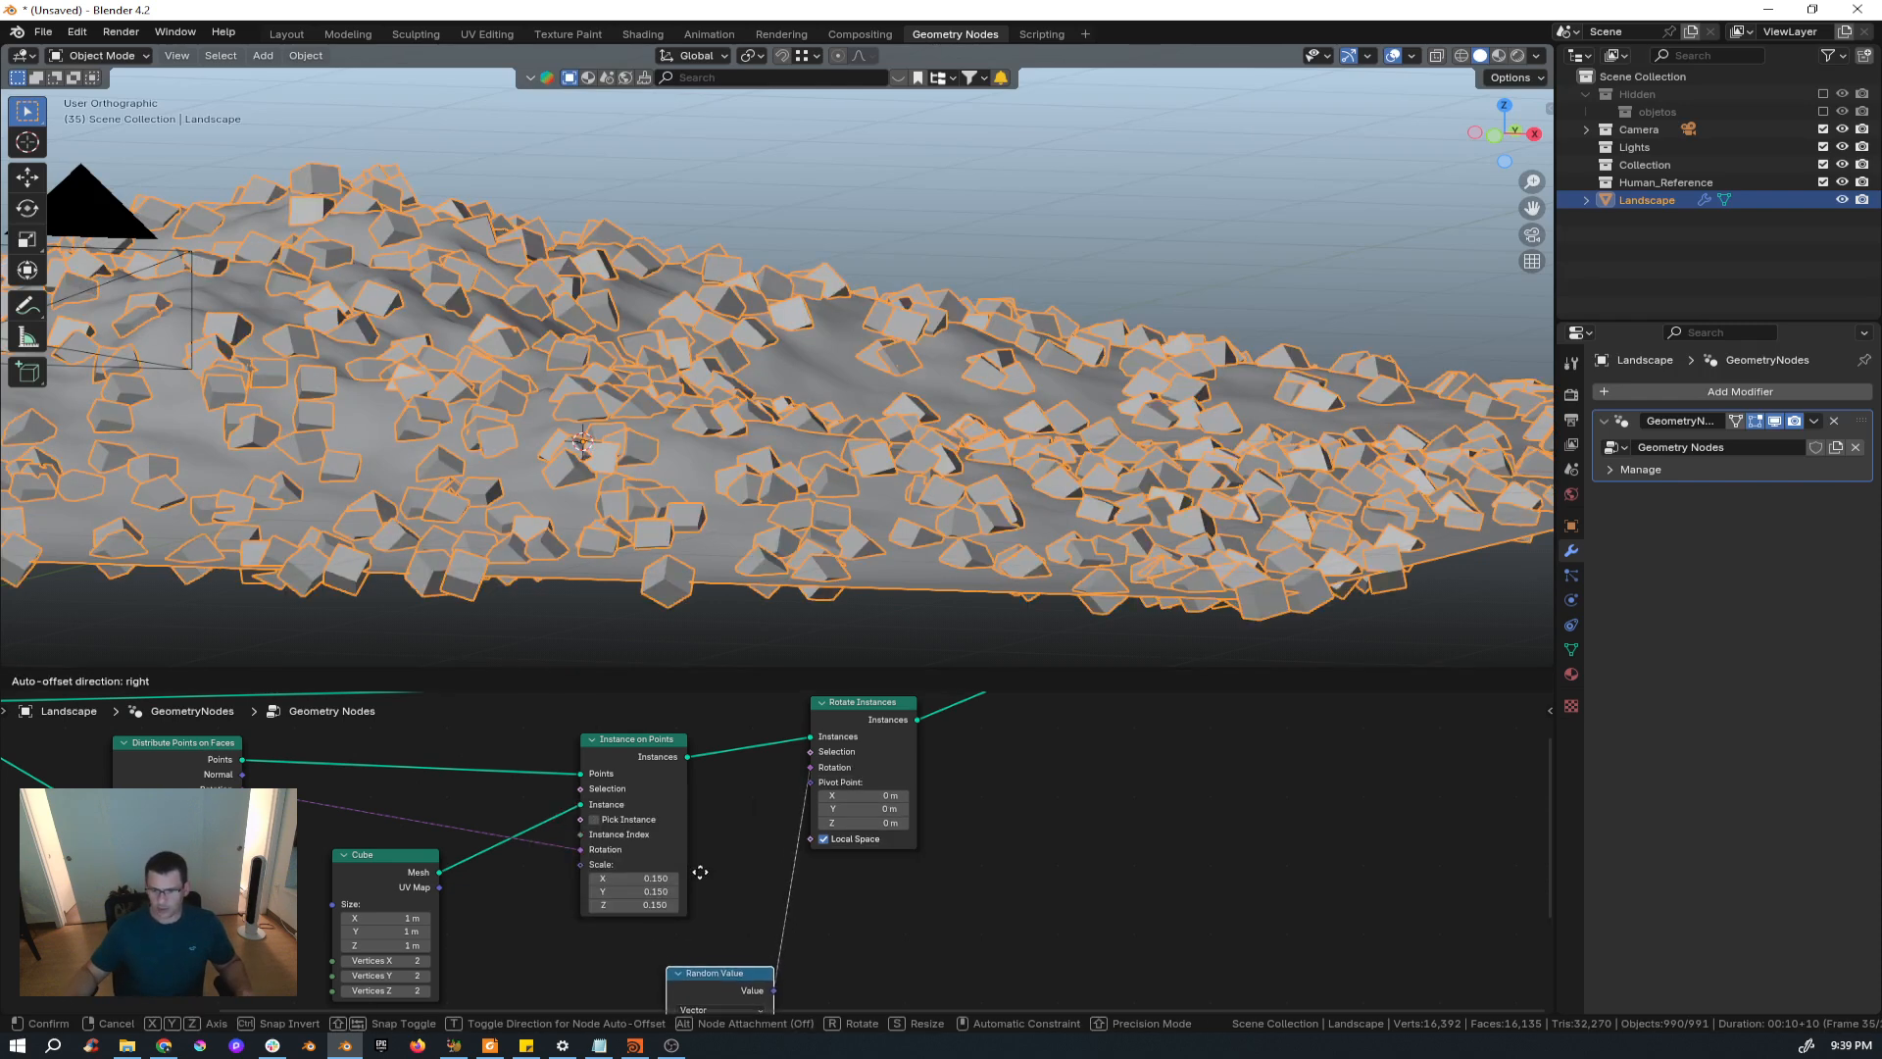
left_click(628, 847)
Limit the random rotation to Z by setting the Random Value's Max X and Y to 0 and Min Z to -4.400.
scroll(768, 296, "down", 2)
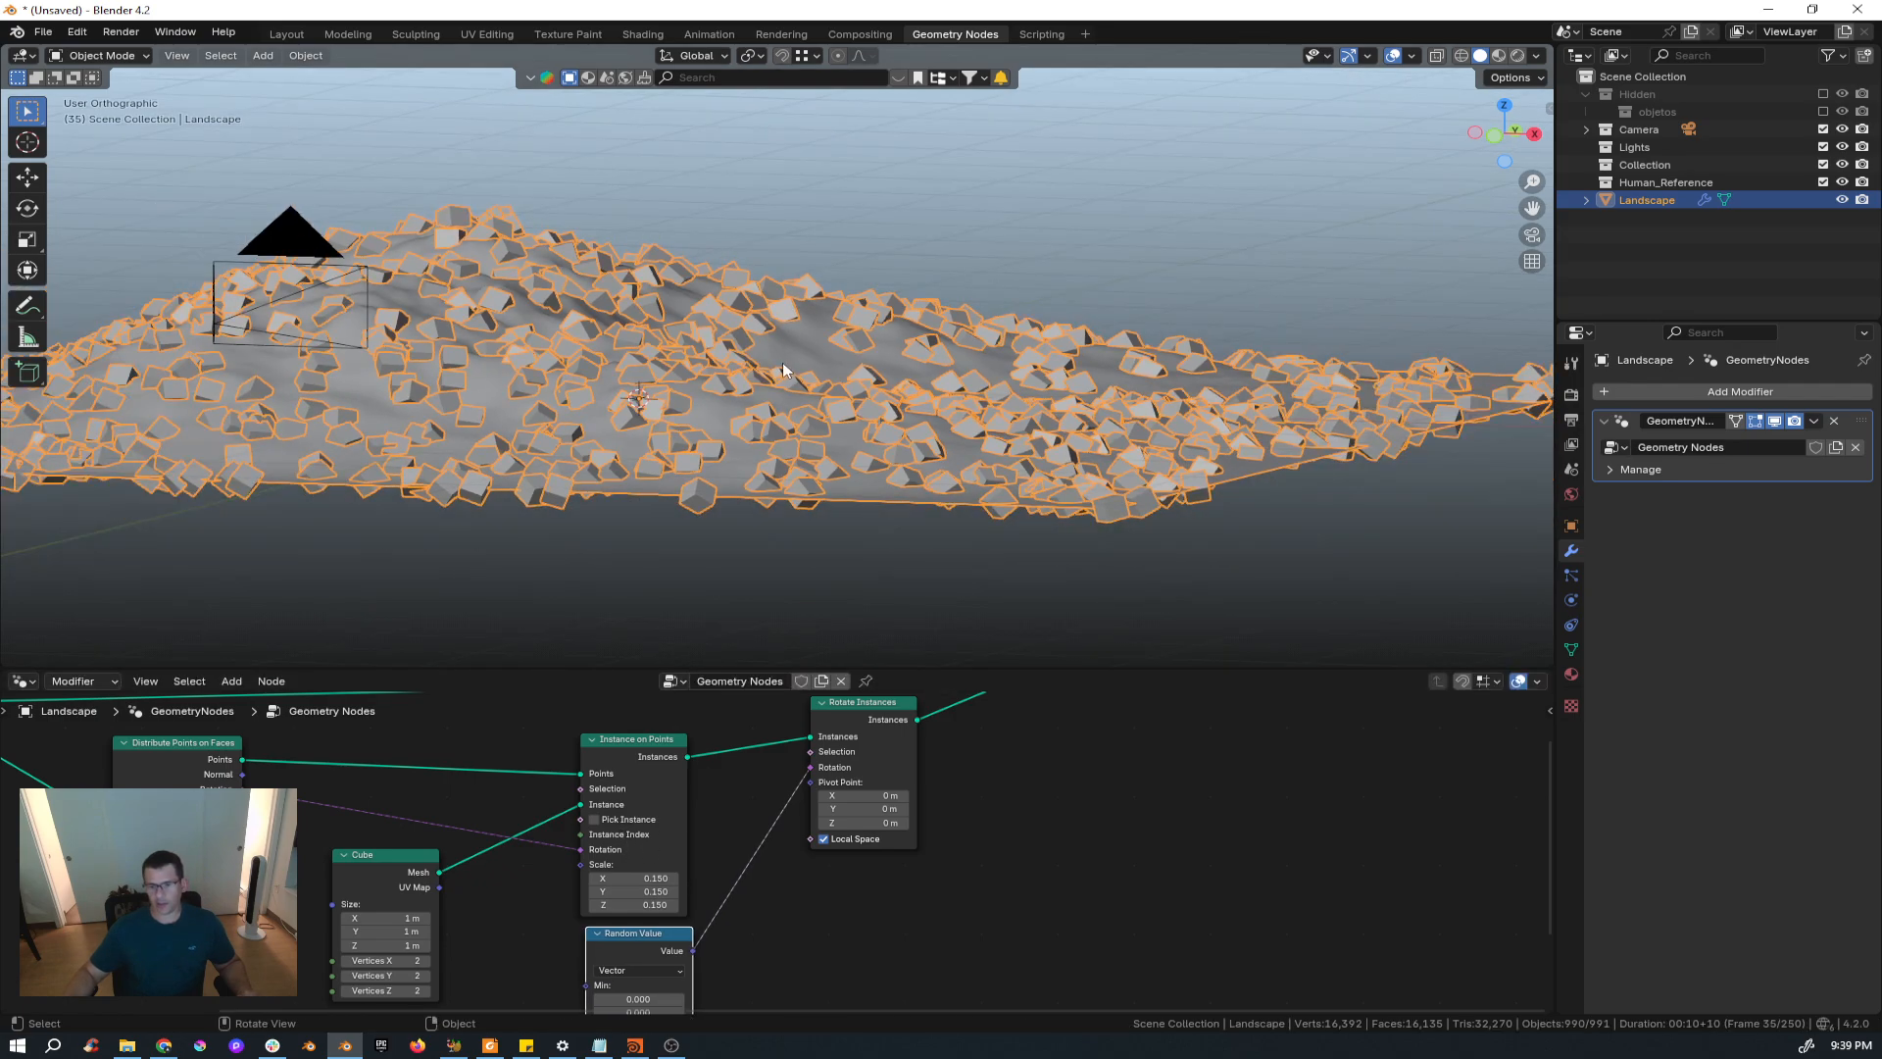
middle_click_drag(768, 299, 698, 283)
middle_click_drag(753, 886, 829, 736)
scroll(748, 905, "up", 3)
left_click_drag(729, 923, 729, 907)
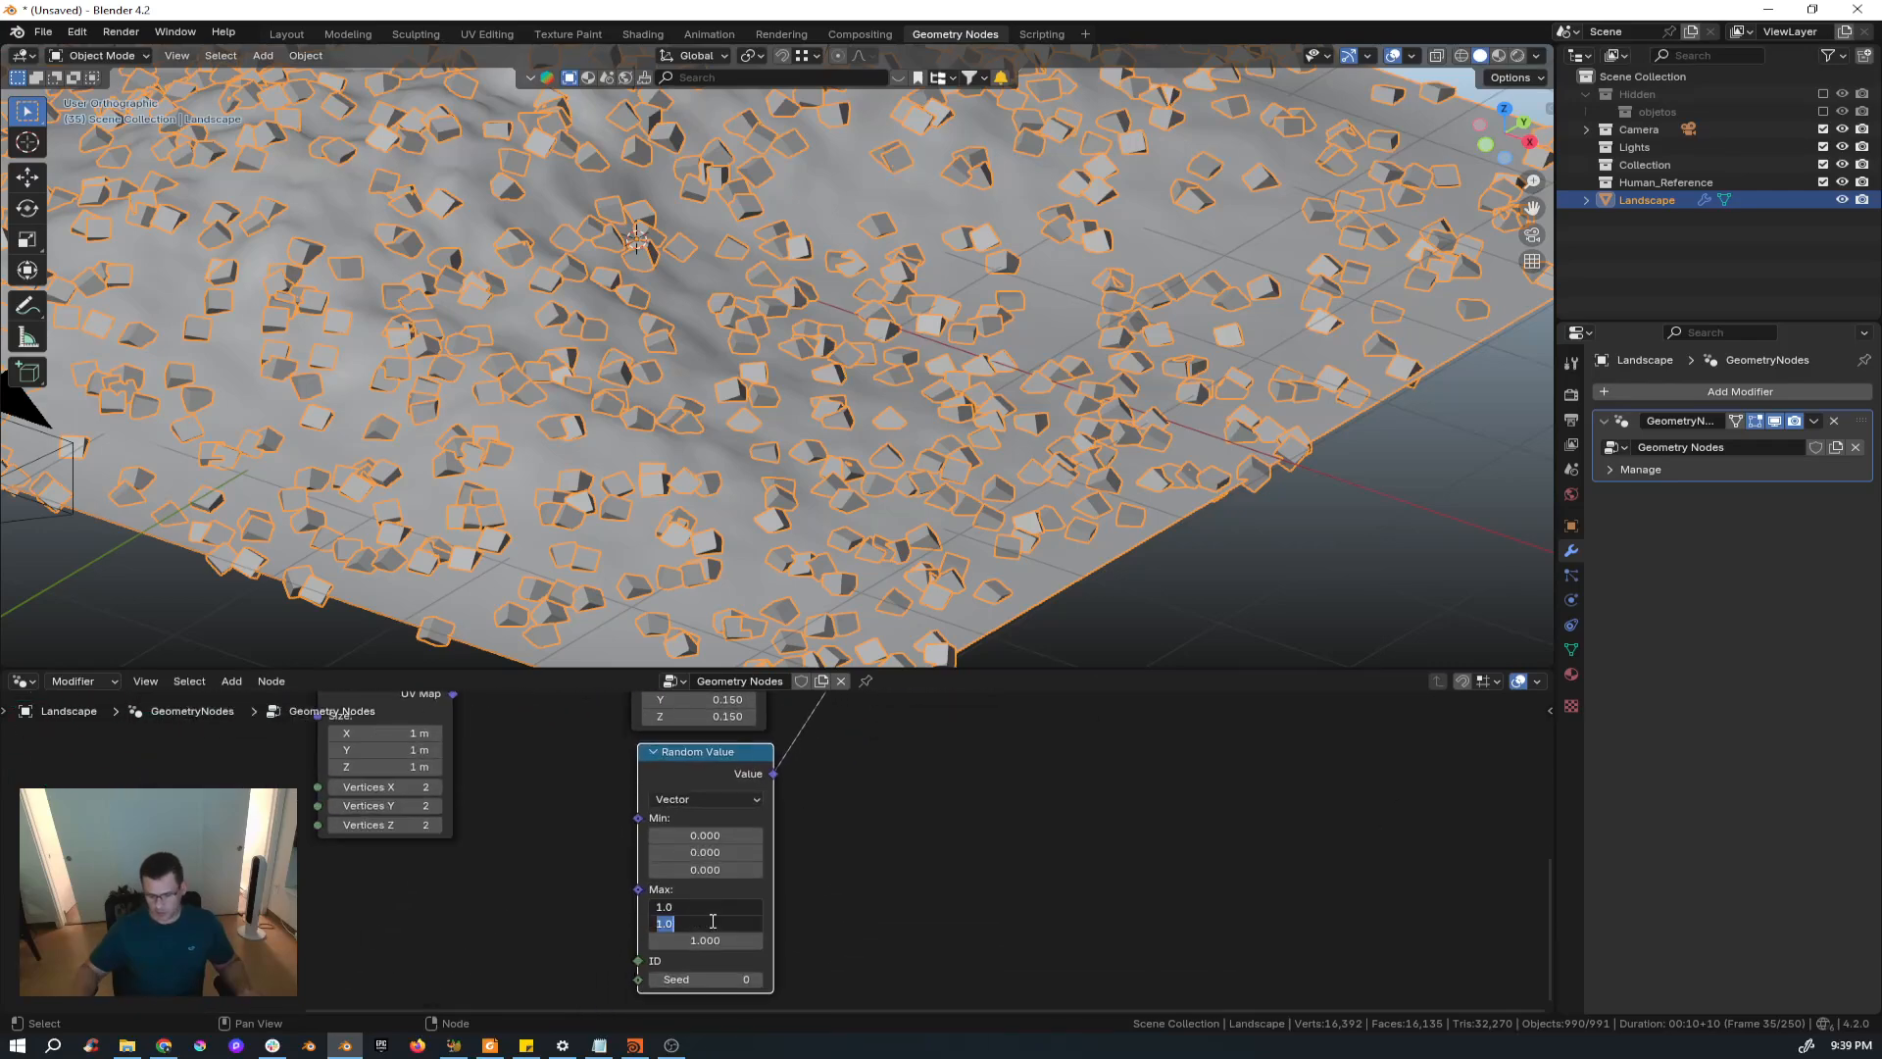
key("Return")
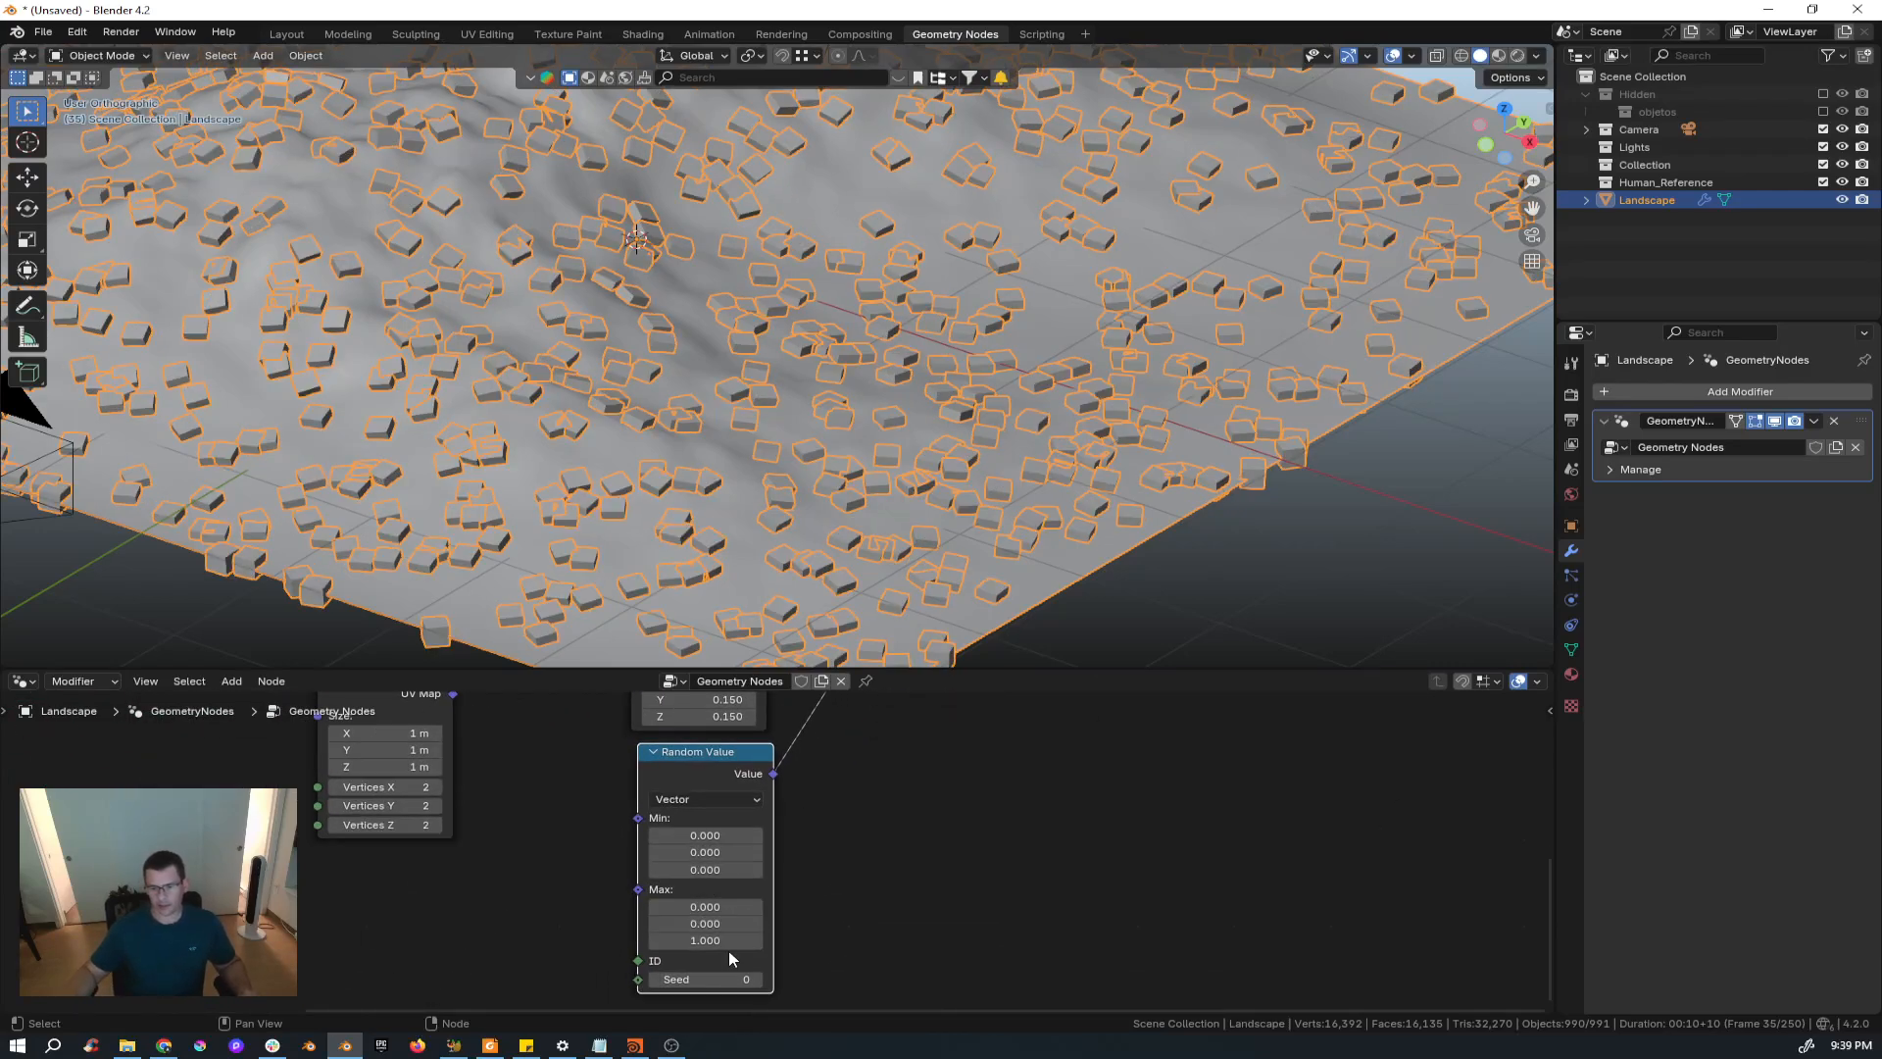
left_click_drag(725, 870, 518, 870)
mouse_move(815, 402)
middle_mouse_down()
mouse_move(807, 357)
mouse_move(702, 508)
mouse_move(784, 421)
middle_mouse_up()
Move the Random Value node aside, duplicate it, and connect the copy's Value output to the Scale input of Instance on Points.
scroll(998, 824, "down", 3)
middle_click_drag(999, 800, 971, 887)
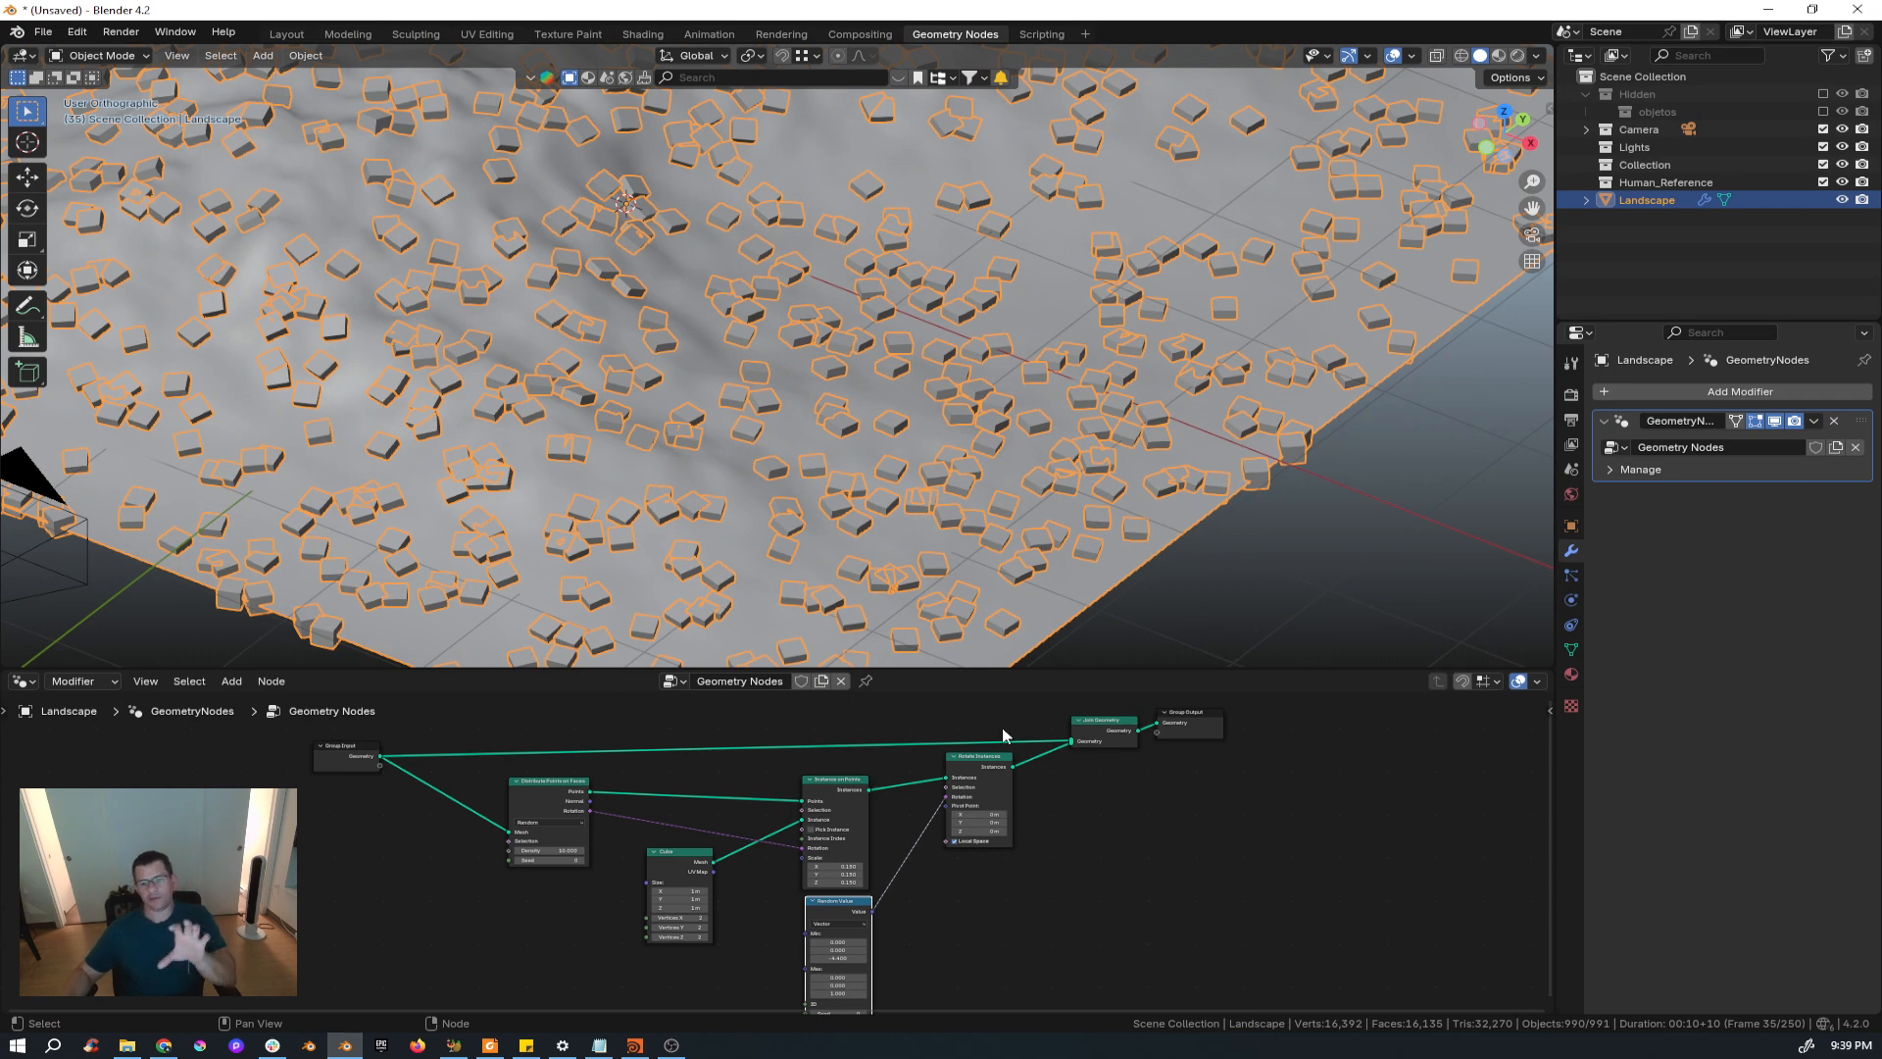
middle_click_drag(903, 809, 906, 783)
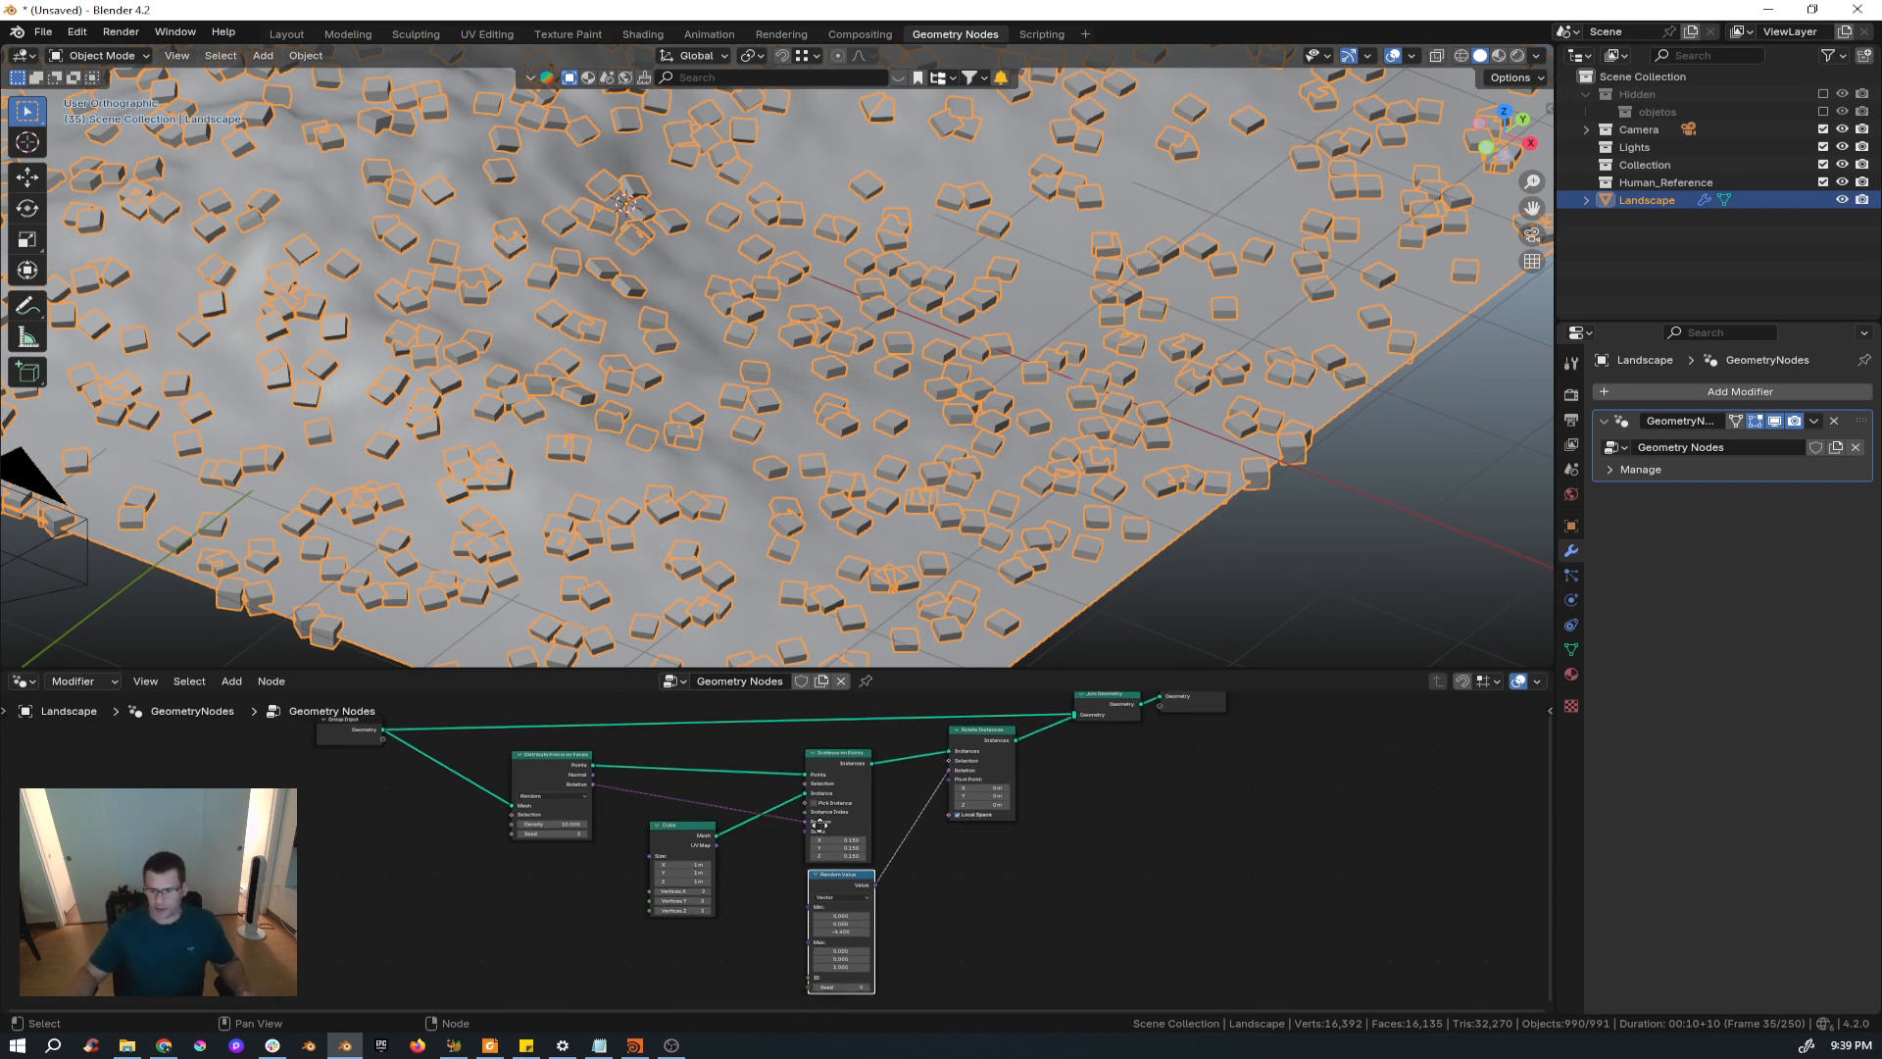
scroll(824, 833, "up", 2)
scroll(849, 854, "up", 2)
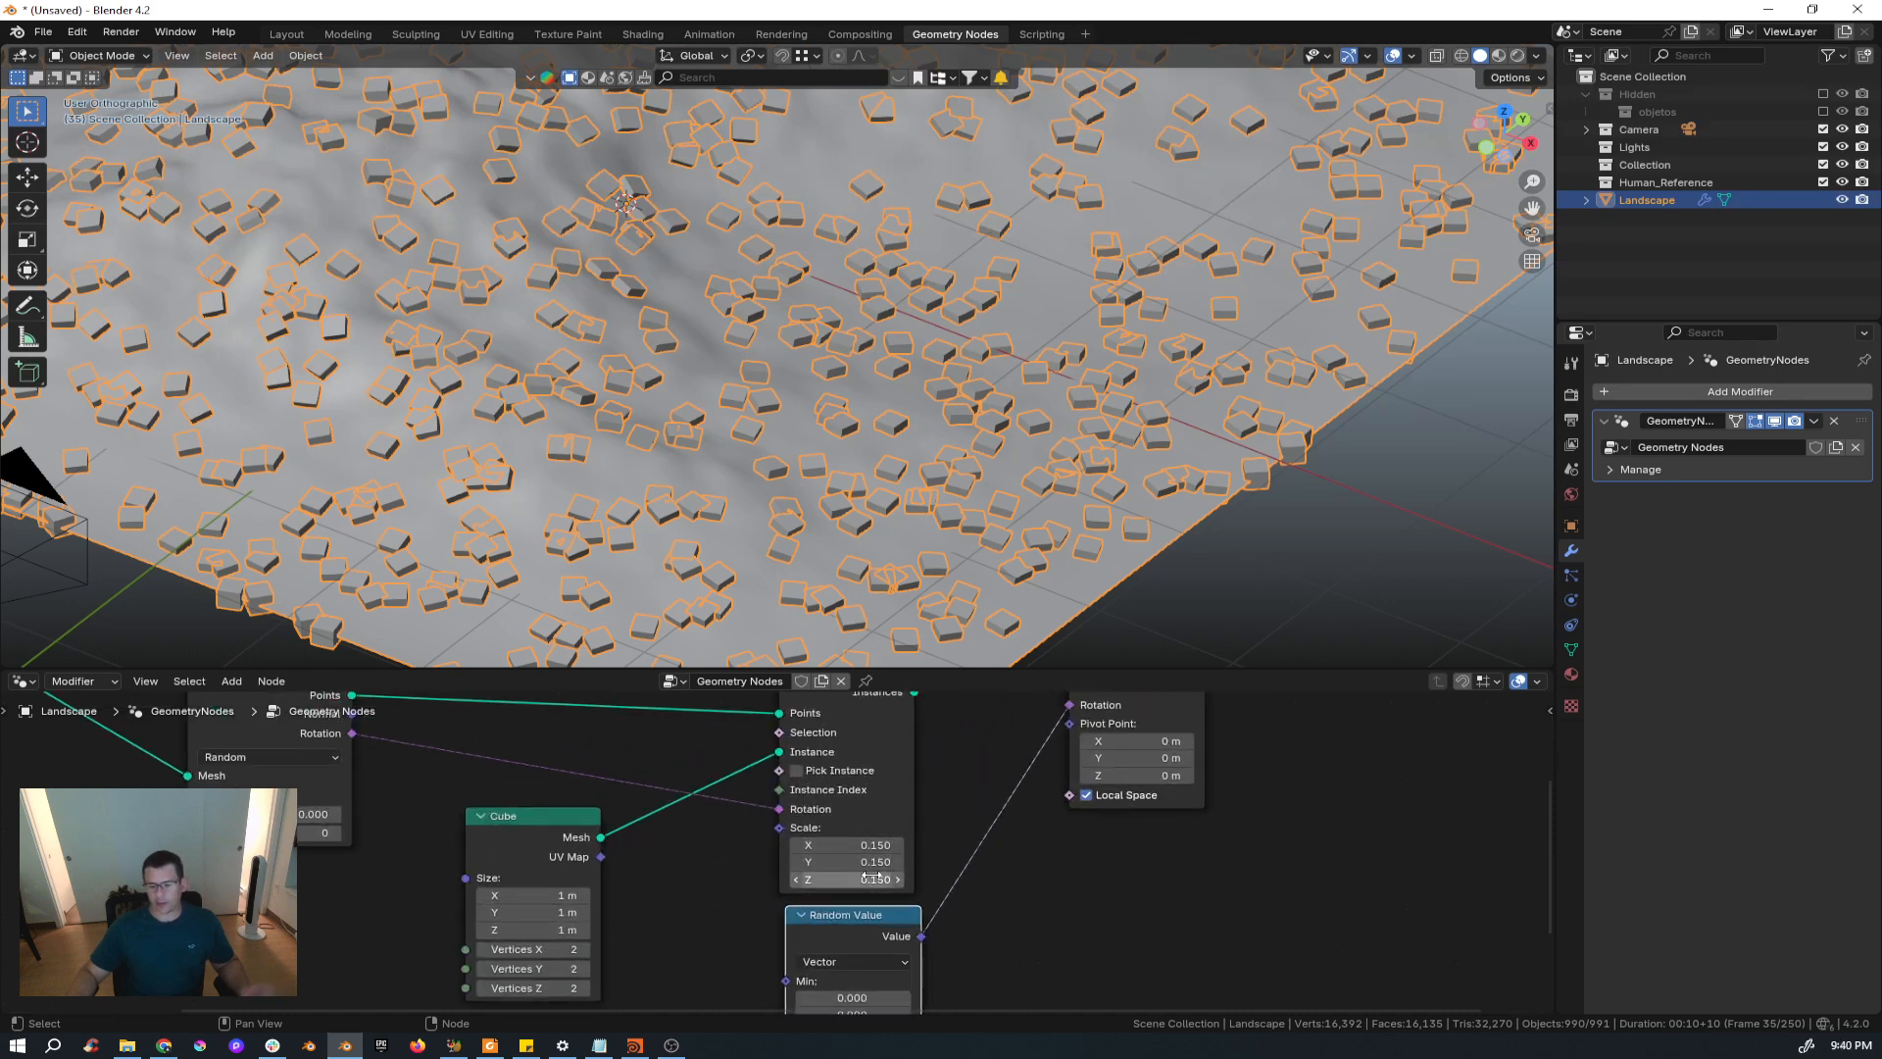
scroll(882, 861, "down", 2)
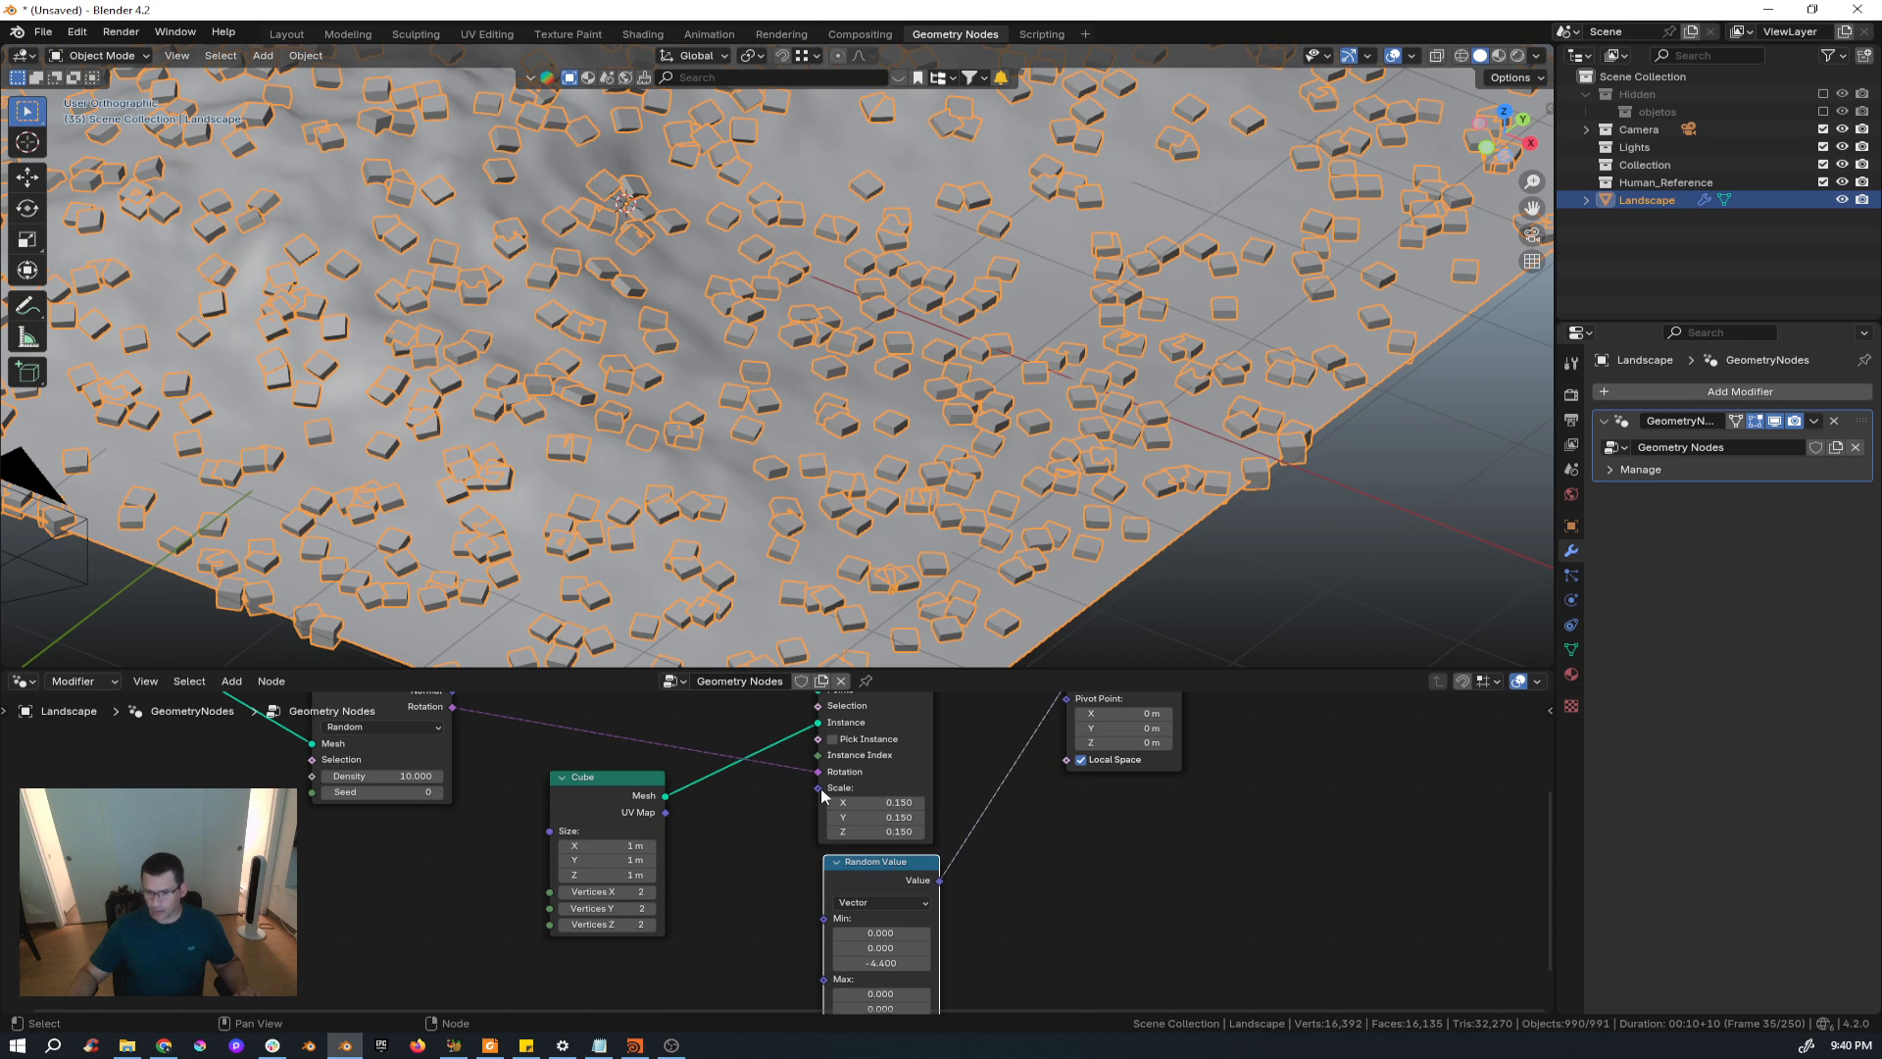
middle_click_drag(869, 868, 870, 831)
left_click_drag(870, 831, 981, 839)
key("shift+d")
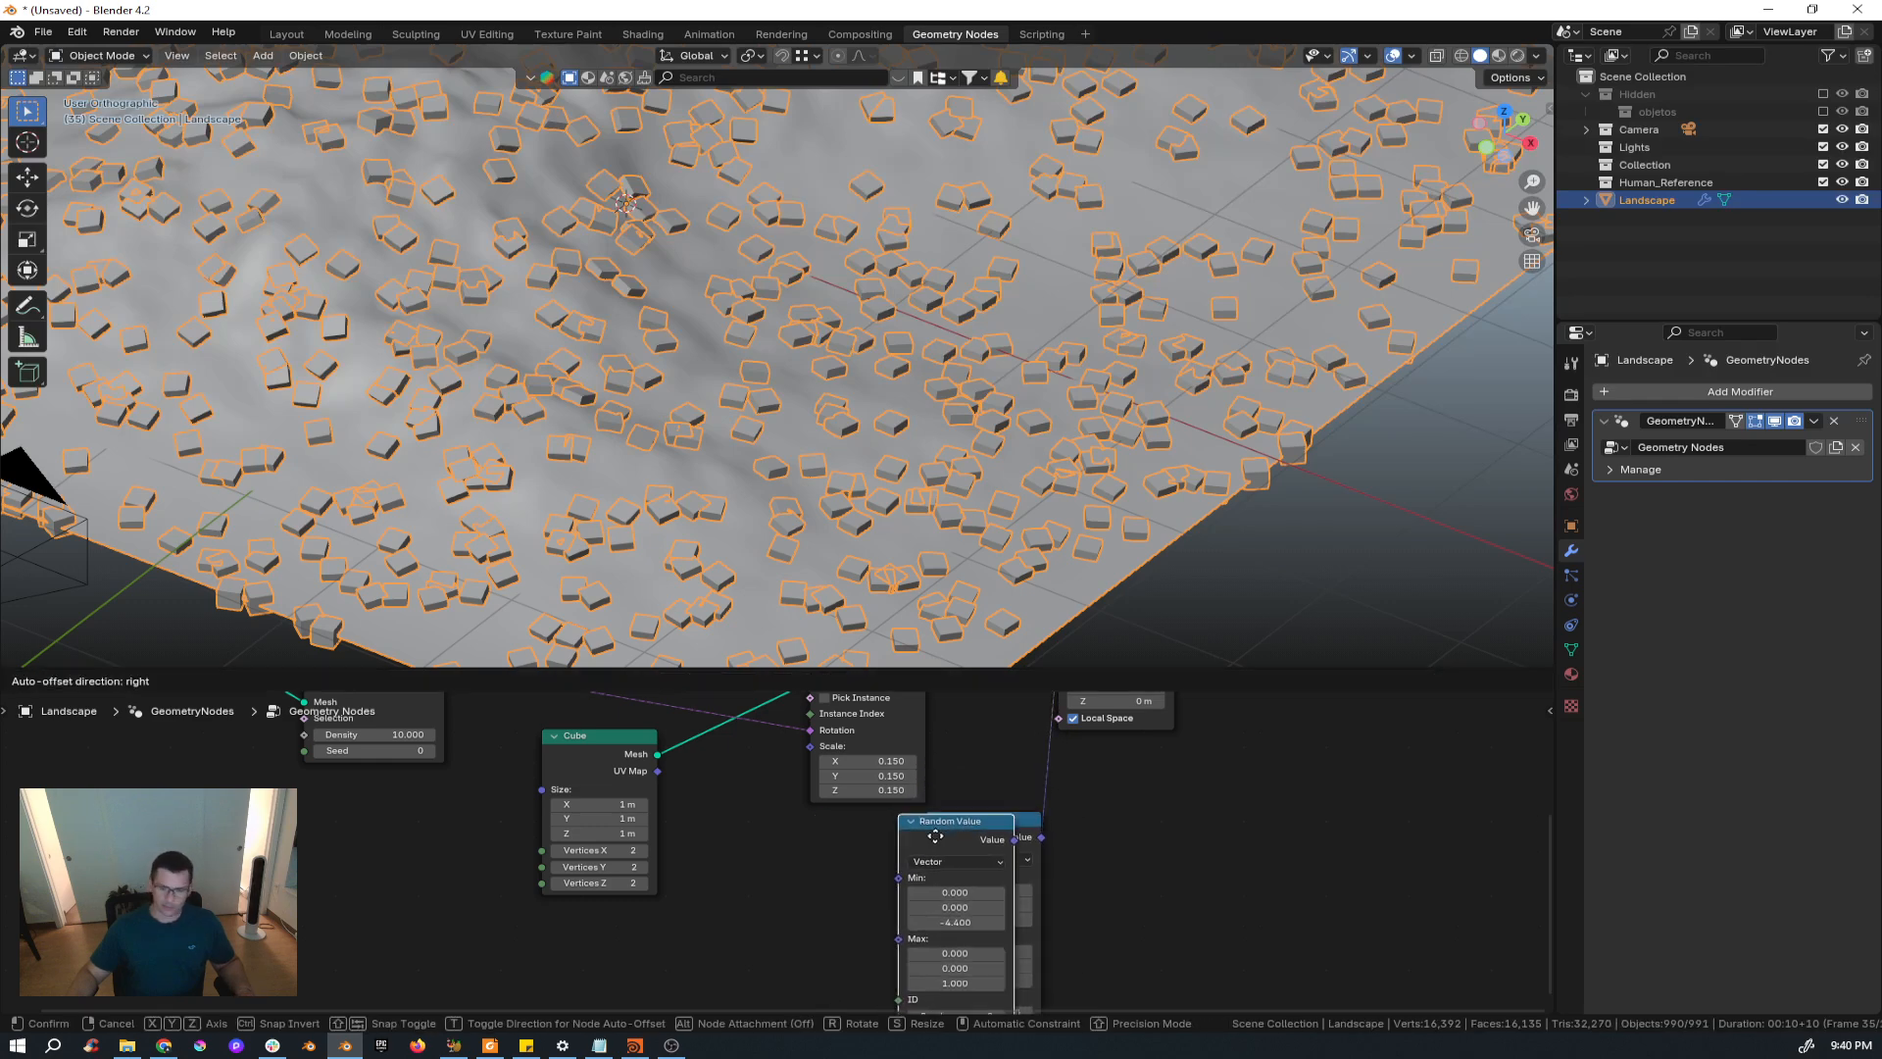
left_click(783, 858)
left_click_drag(845, 856, 816, 748)
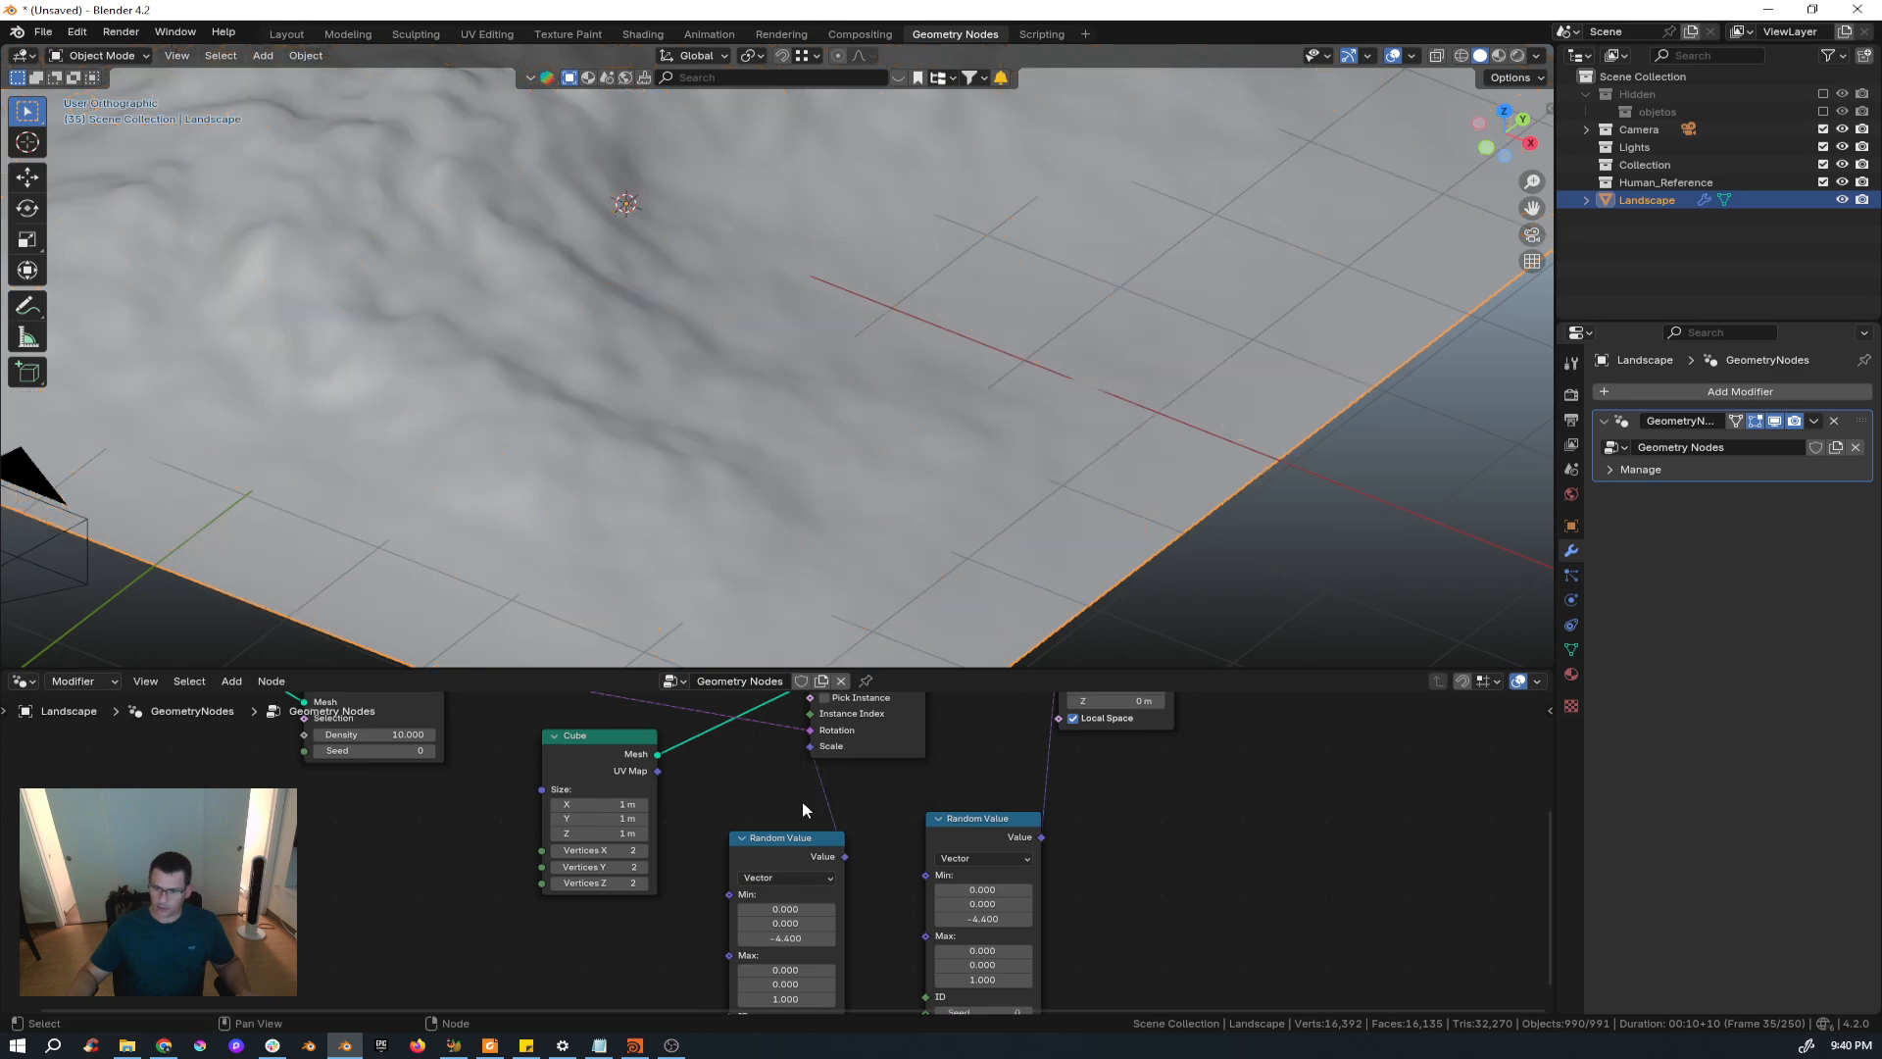
Switch the Random Value node that drives the scale to Float and place it below the Cube node.
left_click_drag(785, 838, 829, 751)
left_click(761, 860)
left_click(765, 894)
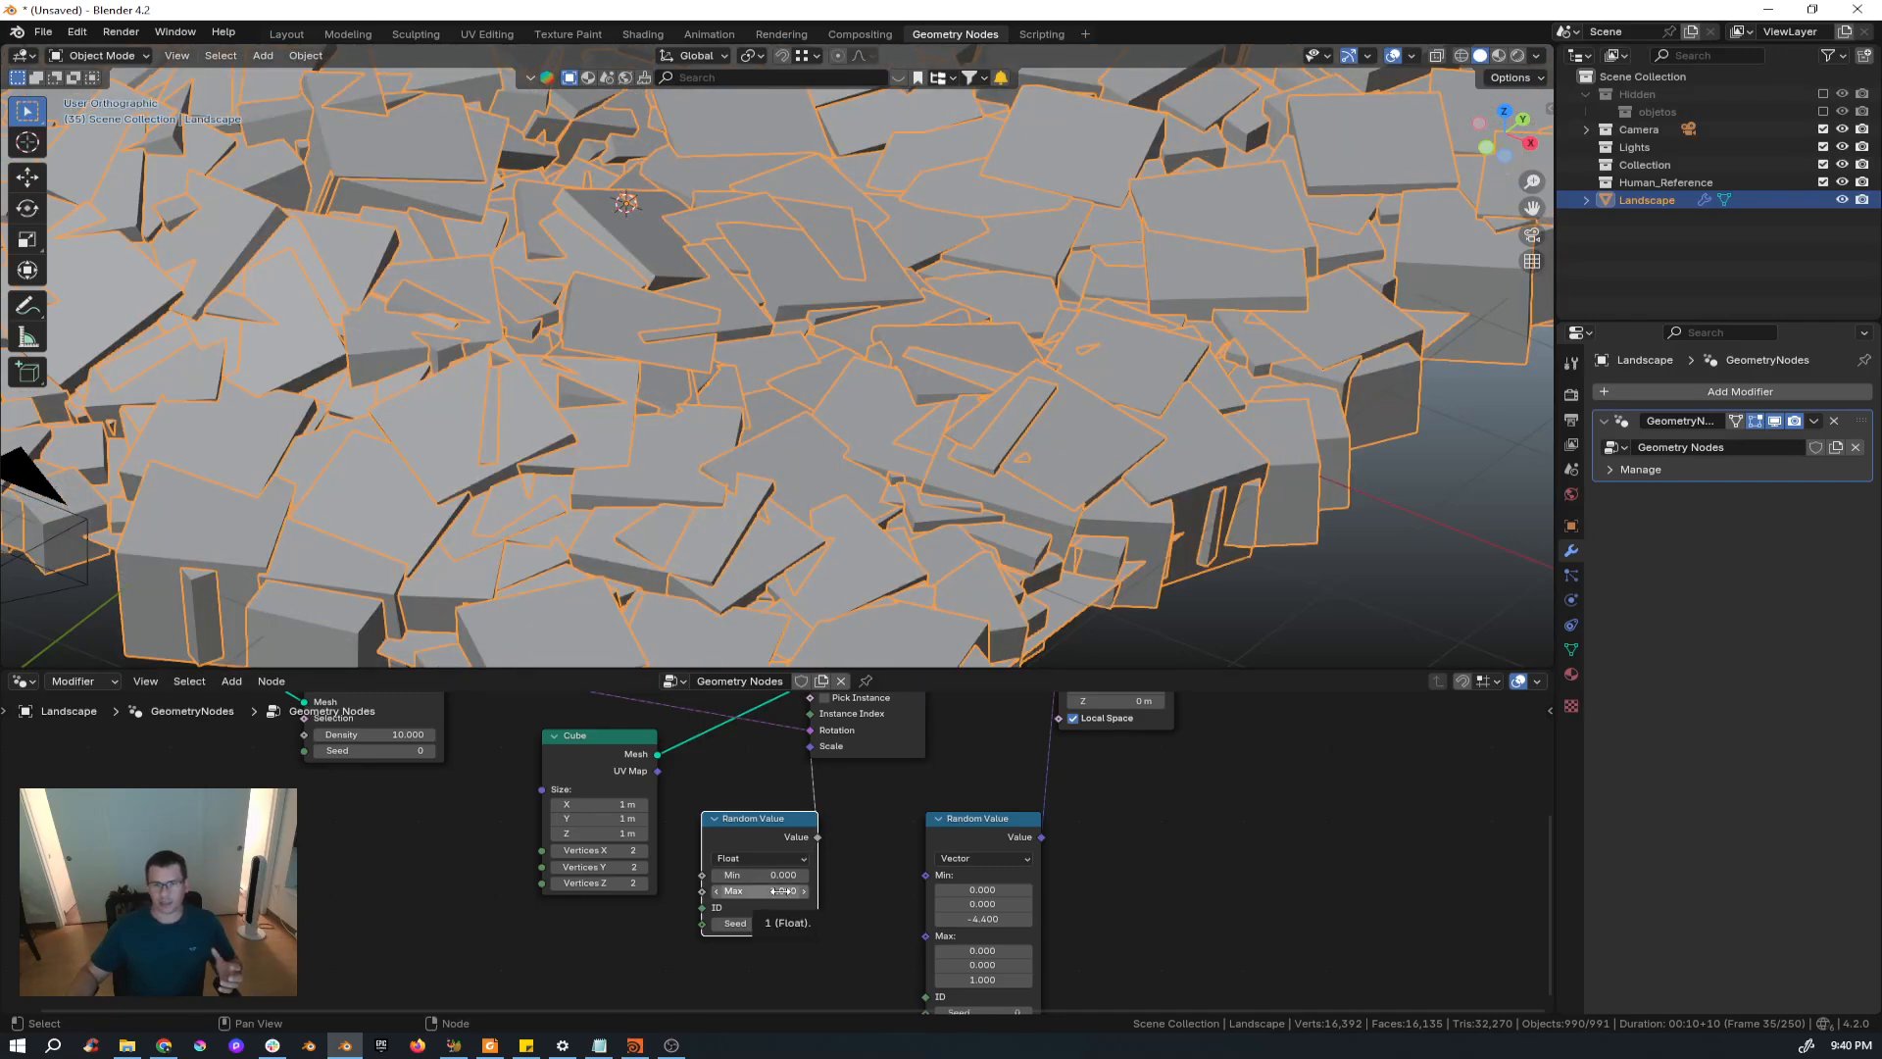
left_click_drag(744, 833, 593, 927)
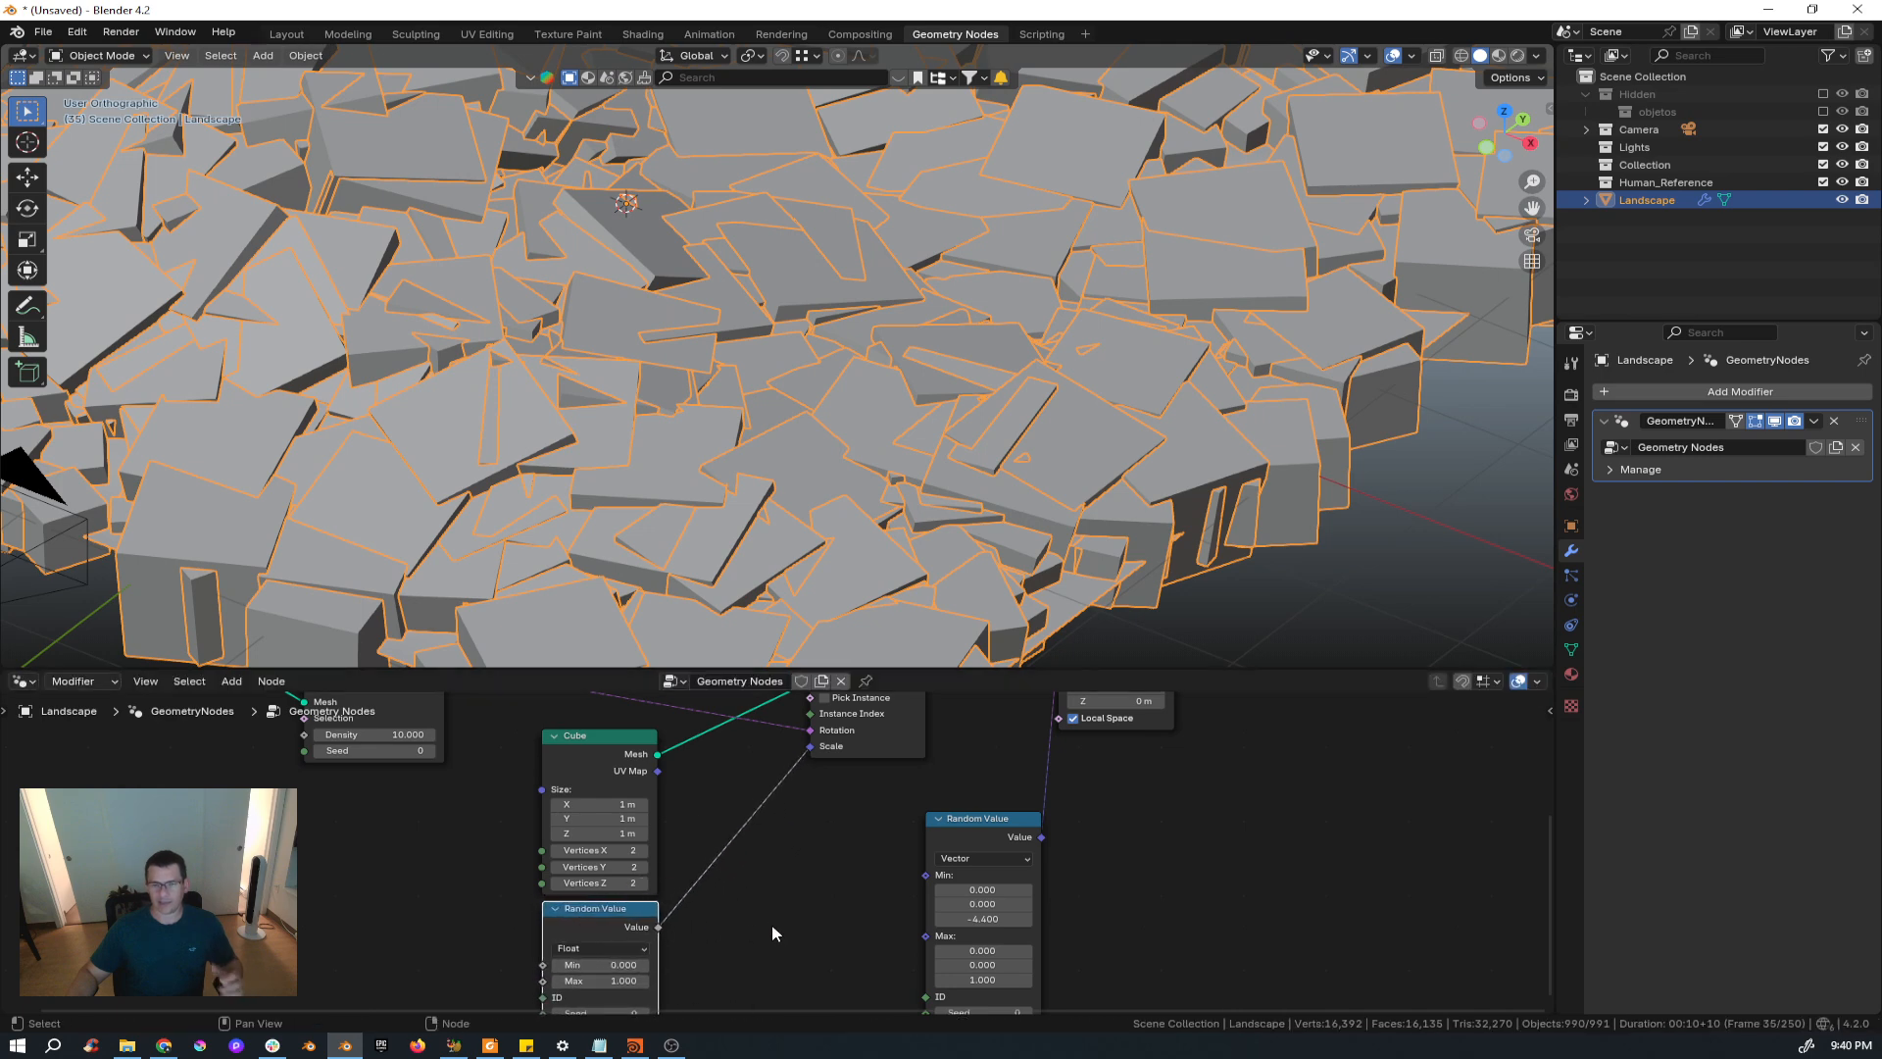
Lower the range of the Random Value node driving the instance scale so the scattered cubes become much smaller.
middle_click_drag(766, 924, 780, 875)
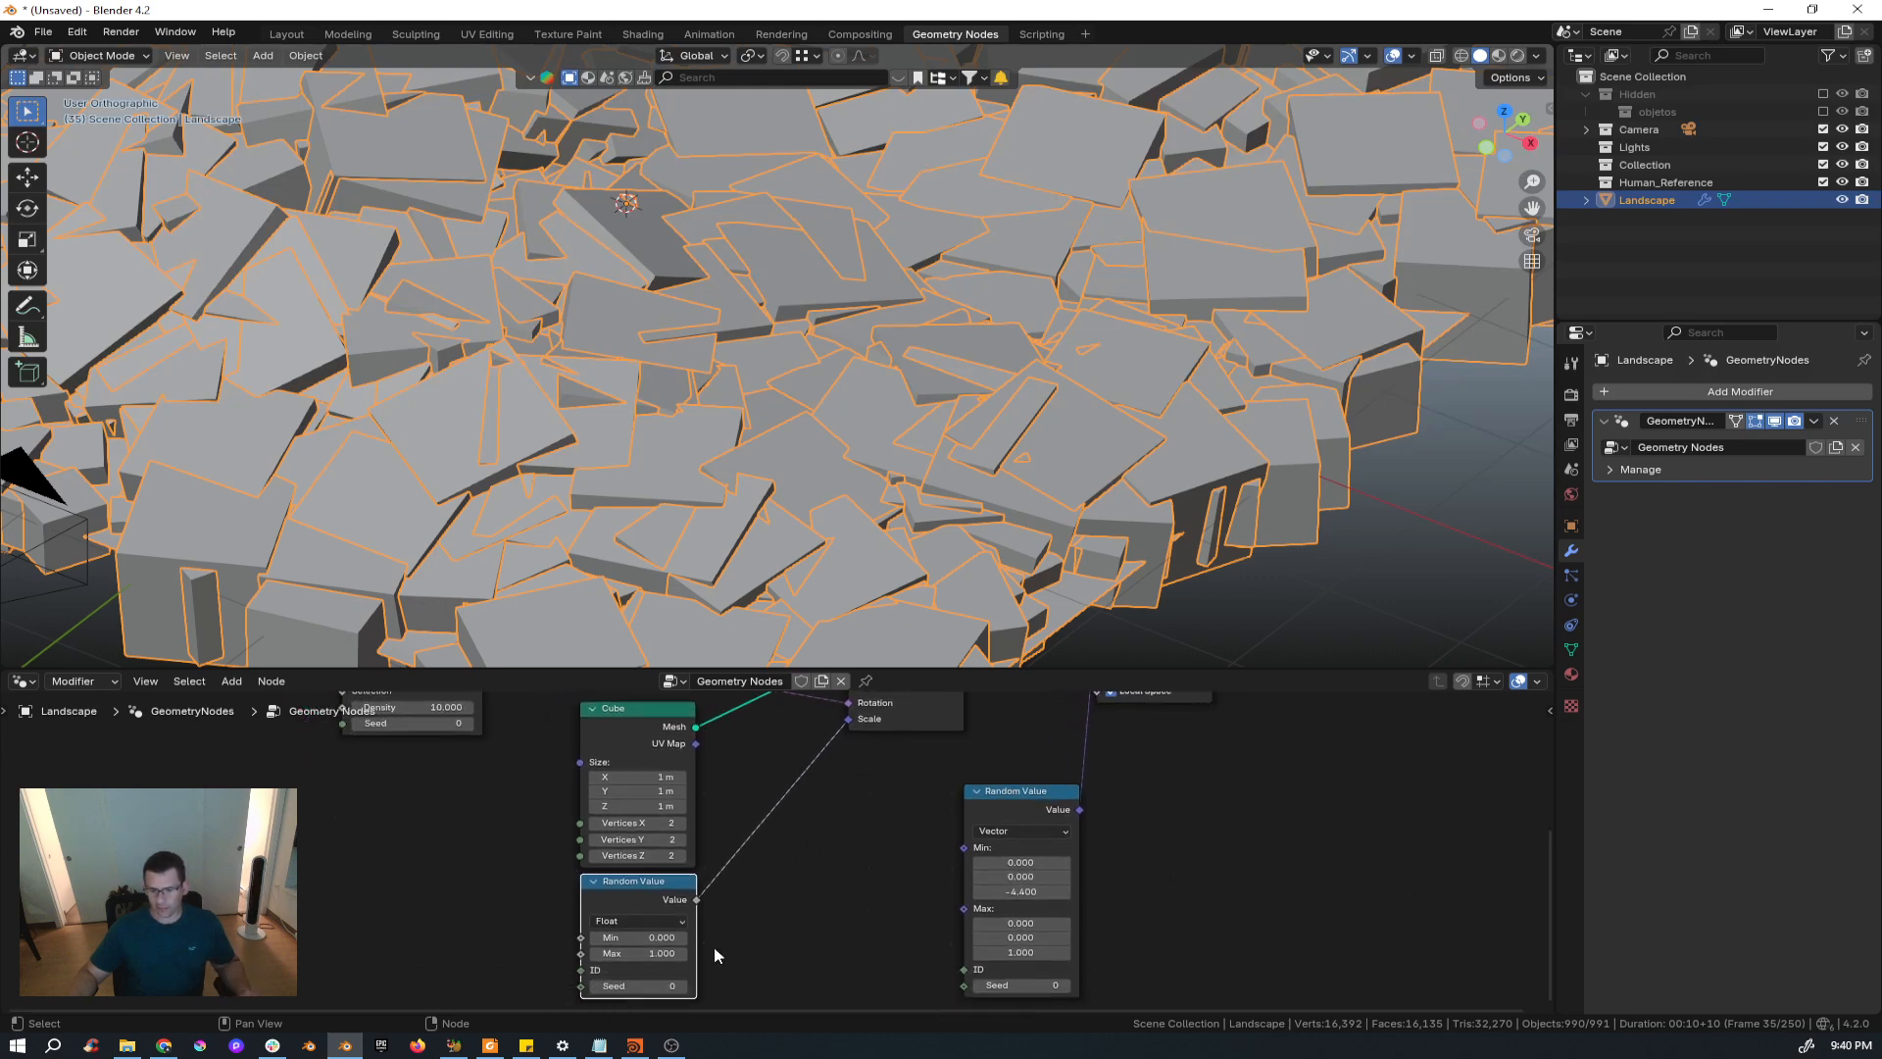
mouse_move(668, 938)
left_mouse_down()
mouse_move(697, 938)
mouse_move(572, 952)
mouse_move(692, 953)
mouse_move(643, 938)
left_mouse_up()
middle_click_drag(809, 333, 849, 444)
middle_click_drag(799, 757, 767, 919)
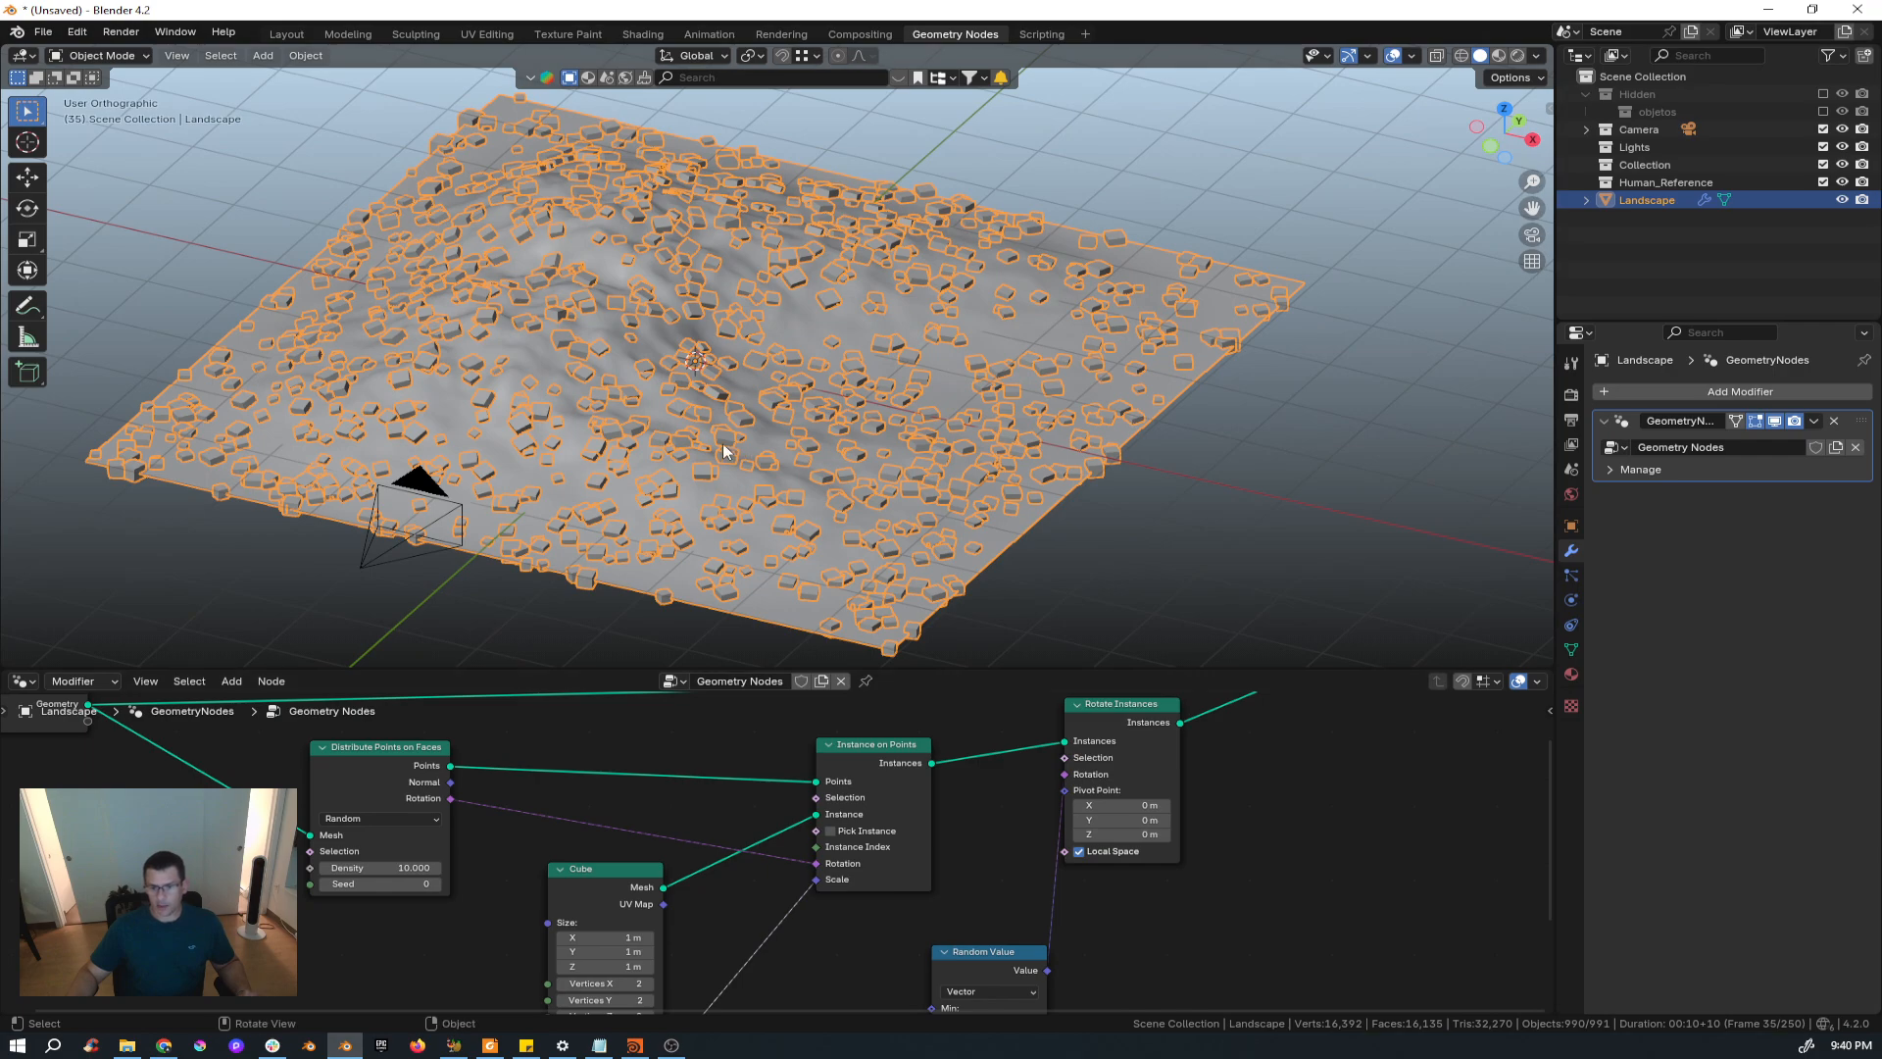
scroll(721, 444, "up", 6)
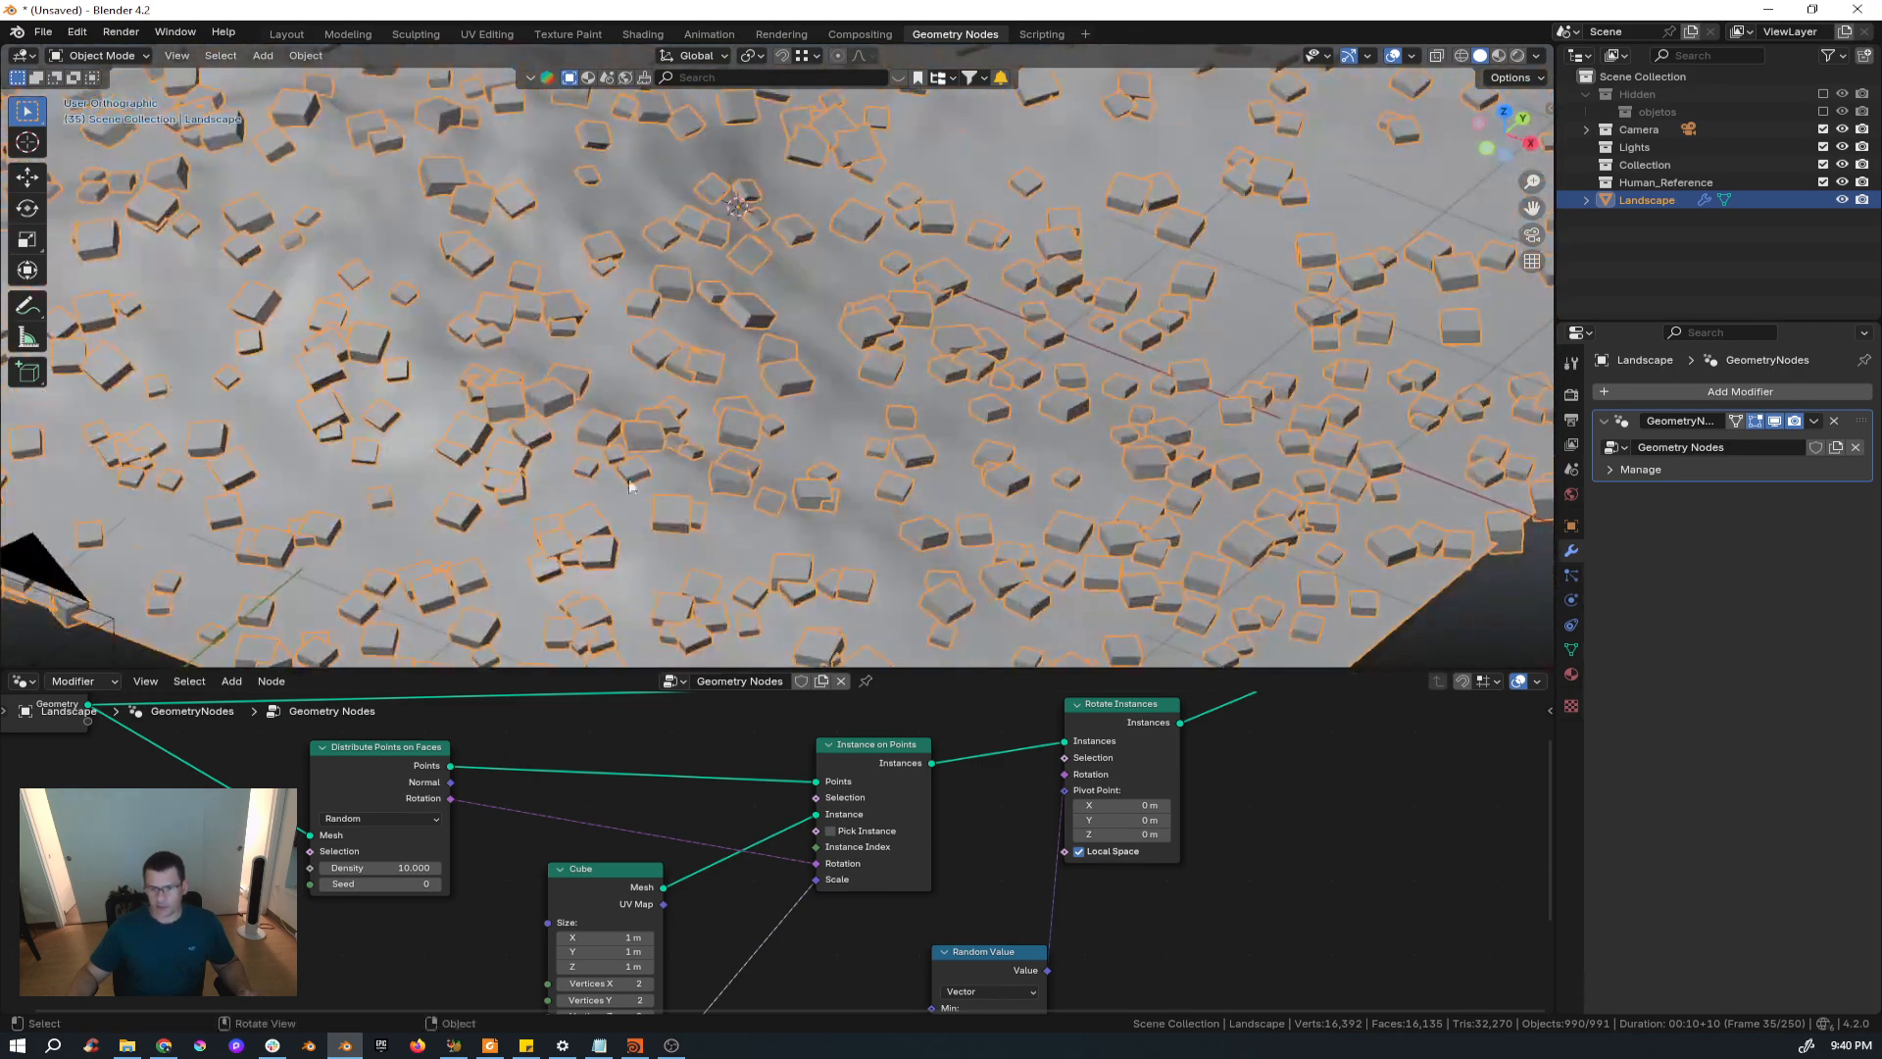
middle_click_drag(704, 906, 705, 906)
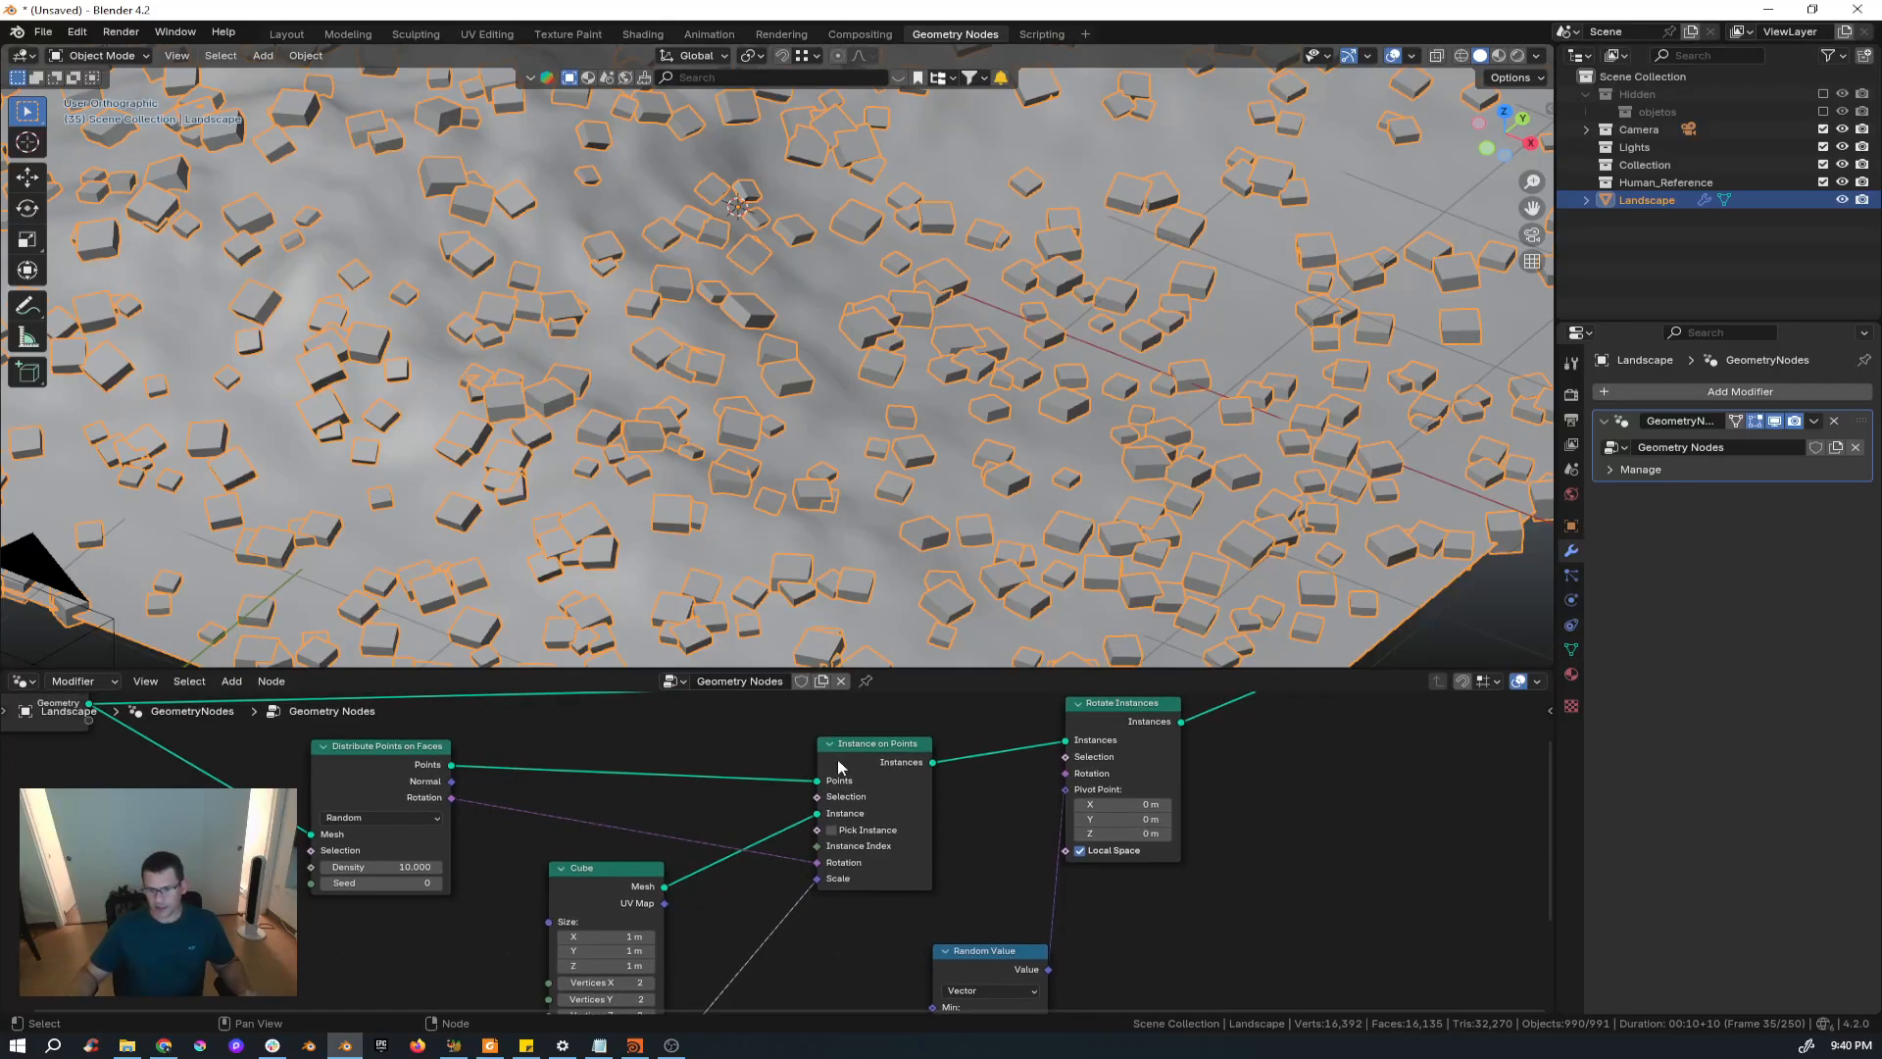
Switch Distribute Points on Faces to Poisson Disk with a Distance Min of 0.24 m and a Density Max of 156.500.
middle_click_drag(363, 798, 686, 812)
left_click(696, 832)
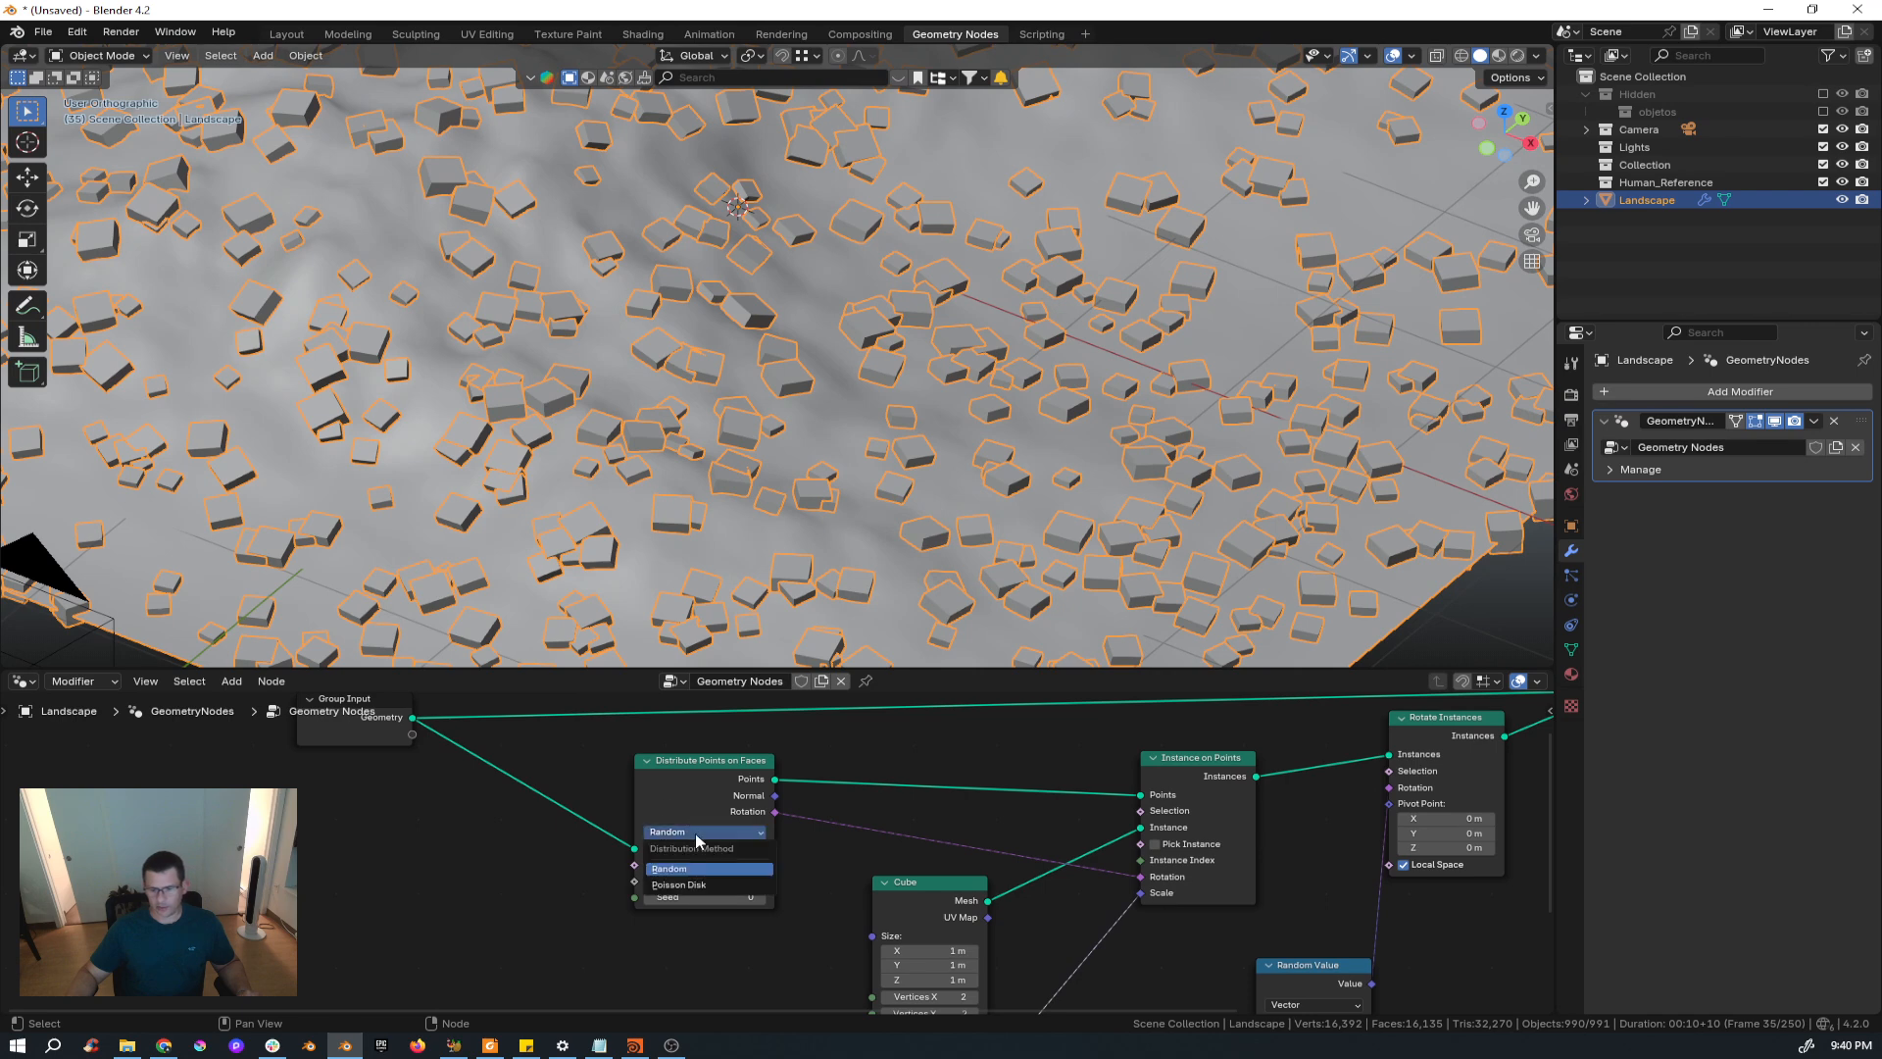
left_click(684, 885)
left_click_drag(683, 885, 714, 886)
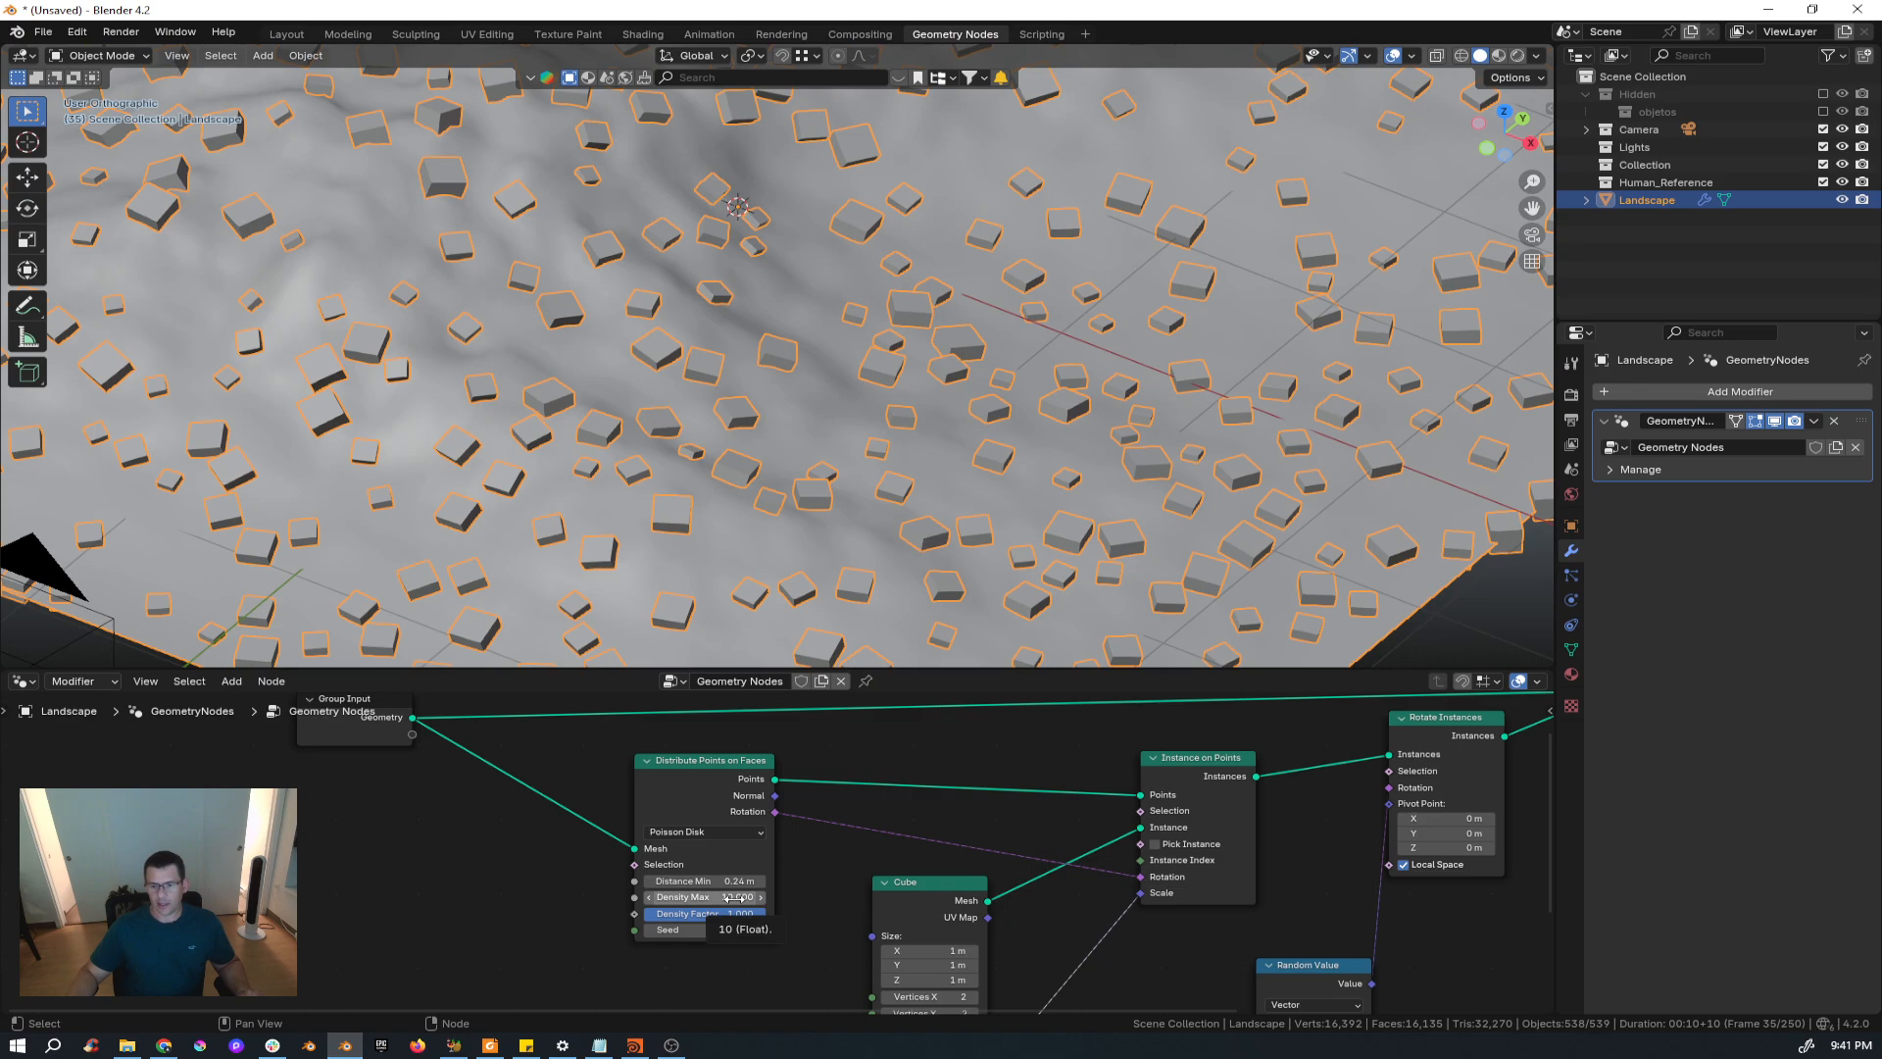
left_click_drag(726, 898, 902, 898)
scroll(835, 314, "down", 4)
middle_click_drag(837, 320, 748, 376)
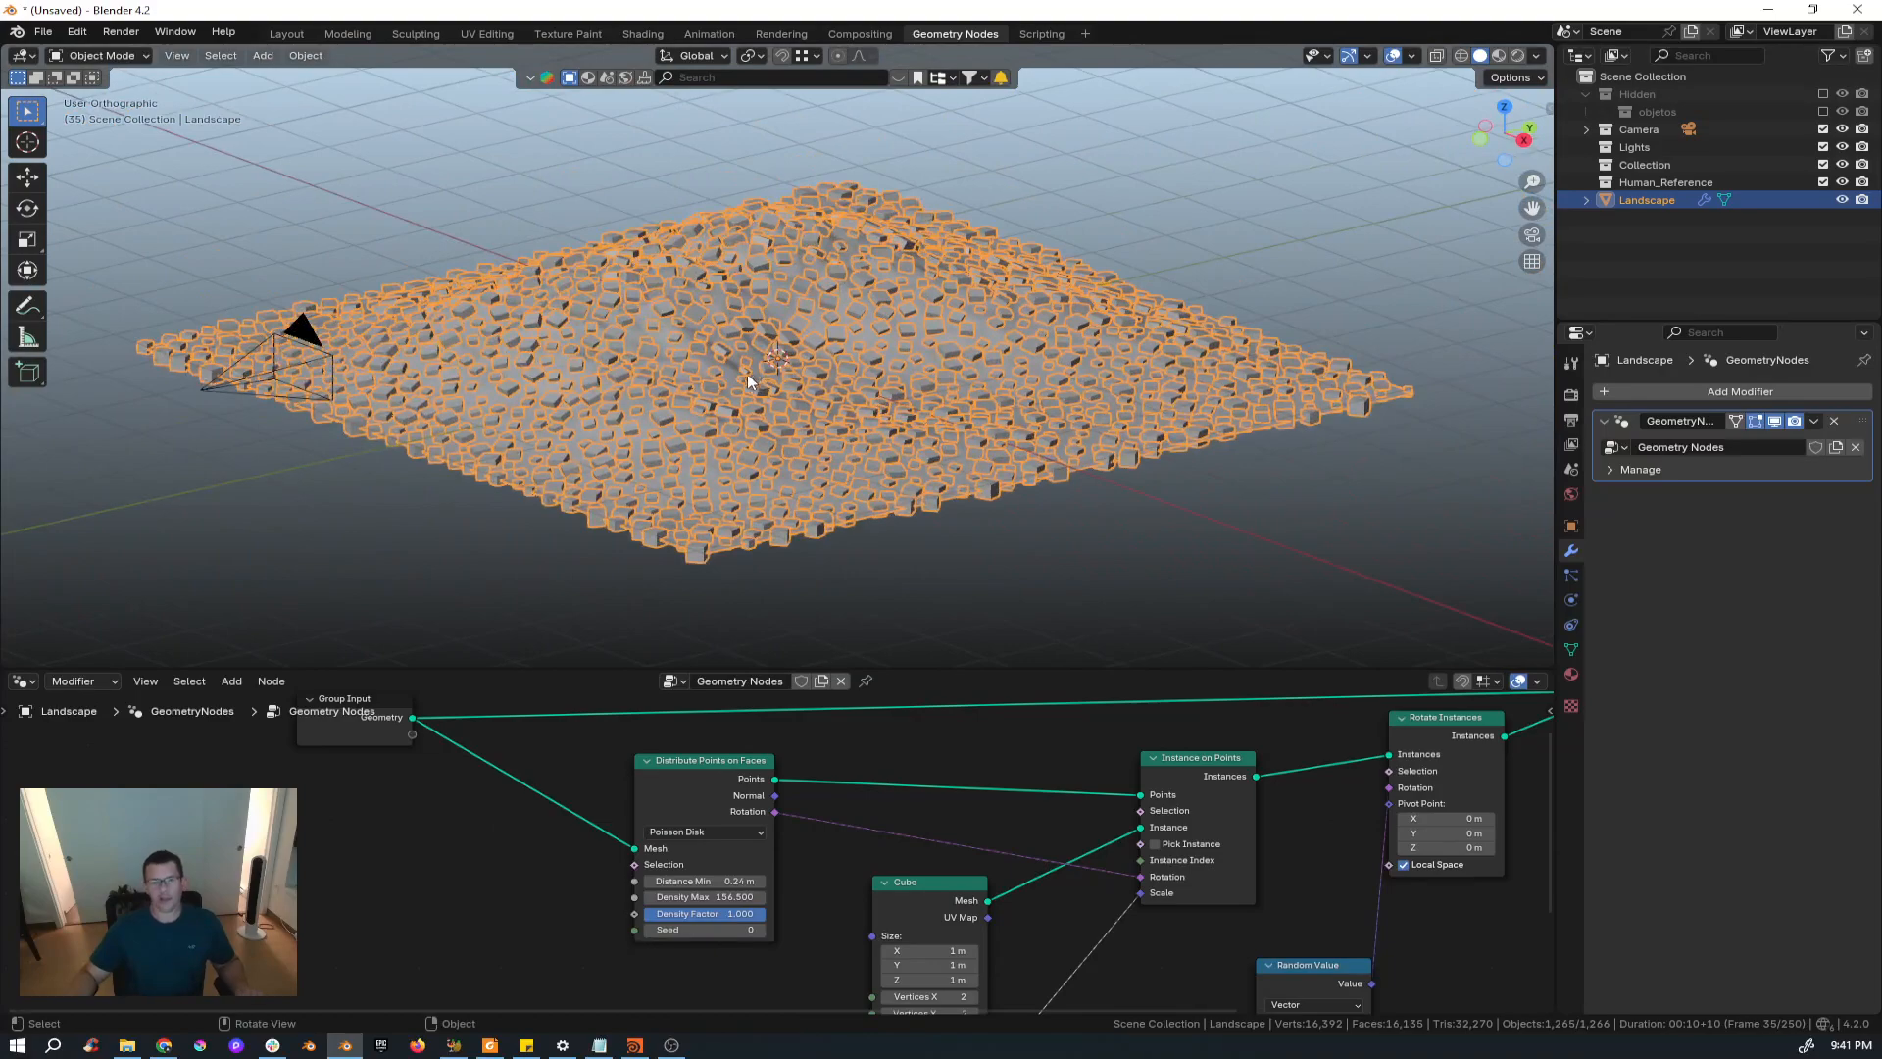
scroll(1220, 861, "down", 3)
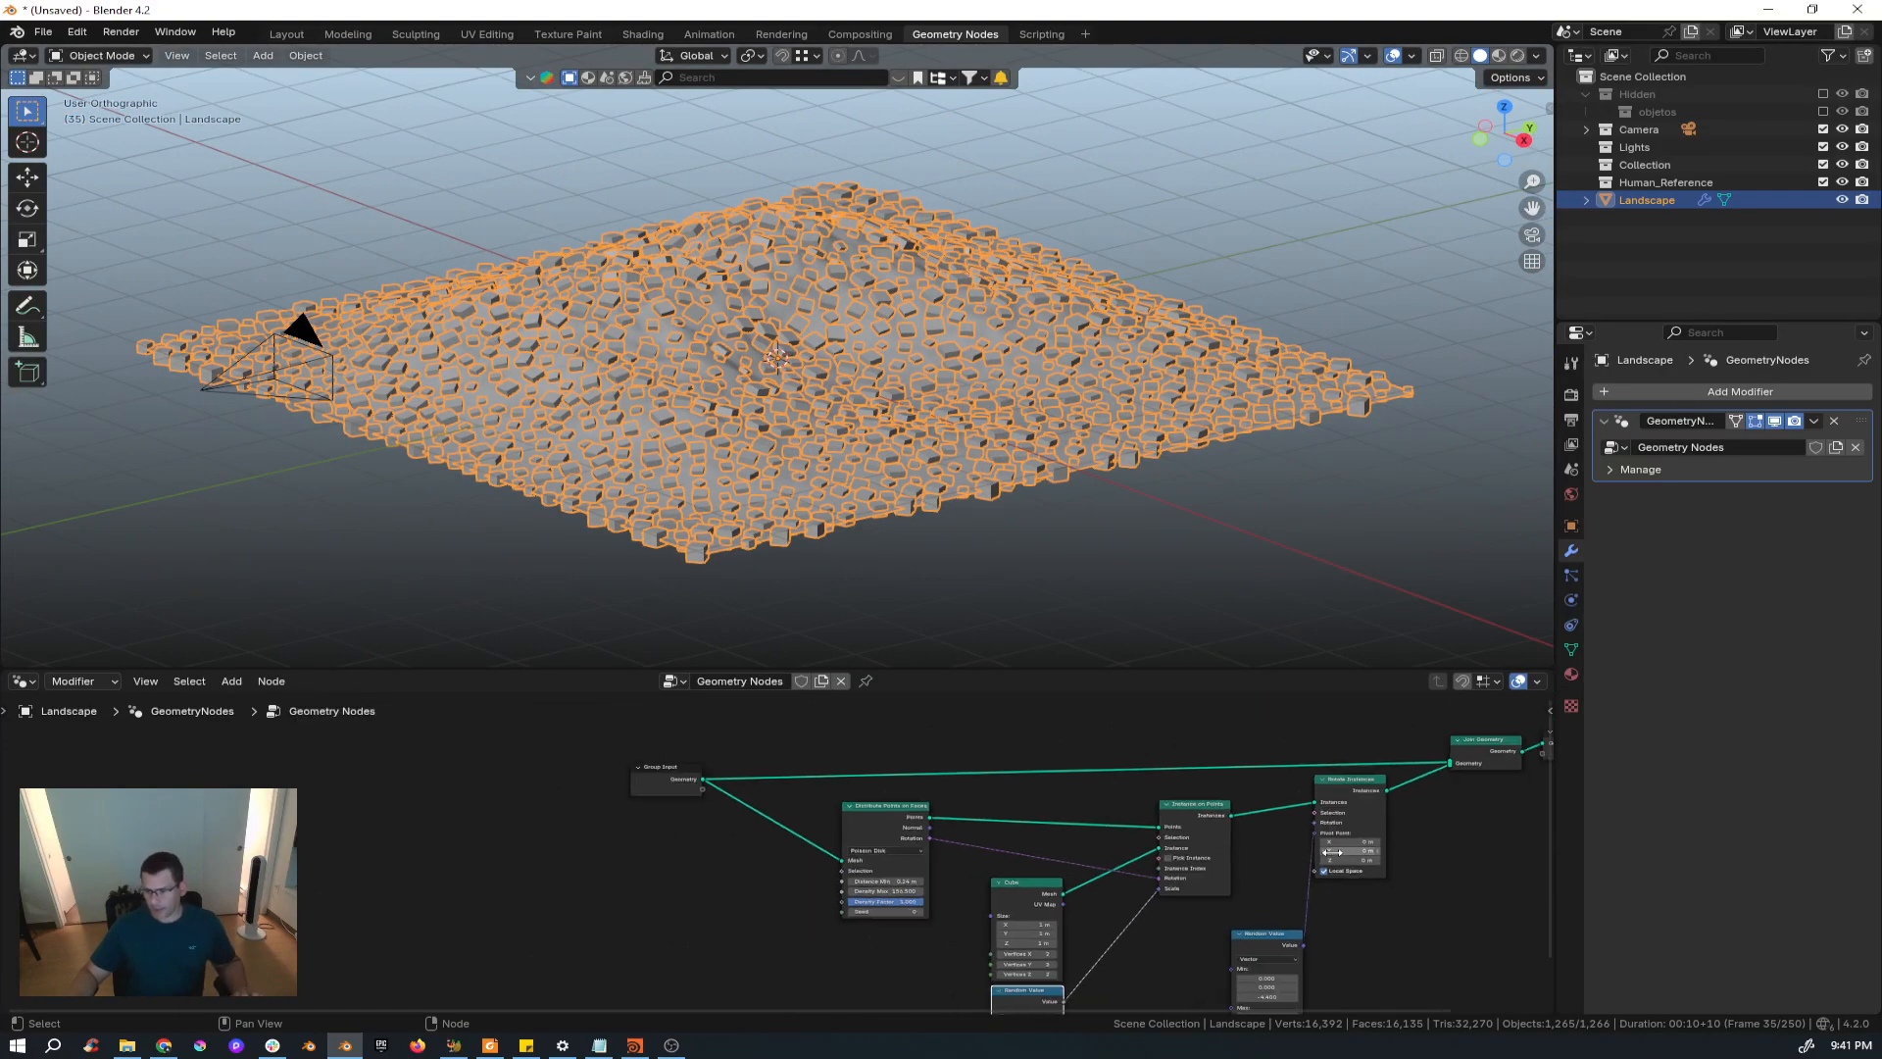
middle_click_drag(1309, 871, 659, 871)
scroll(659, 870, "down", 1)
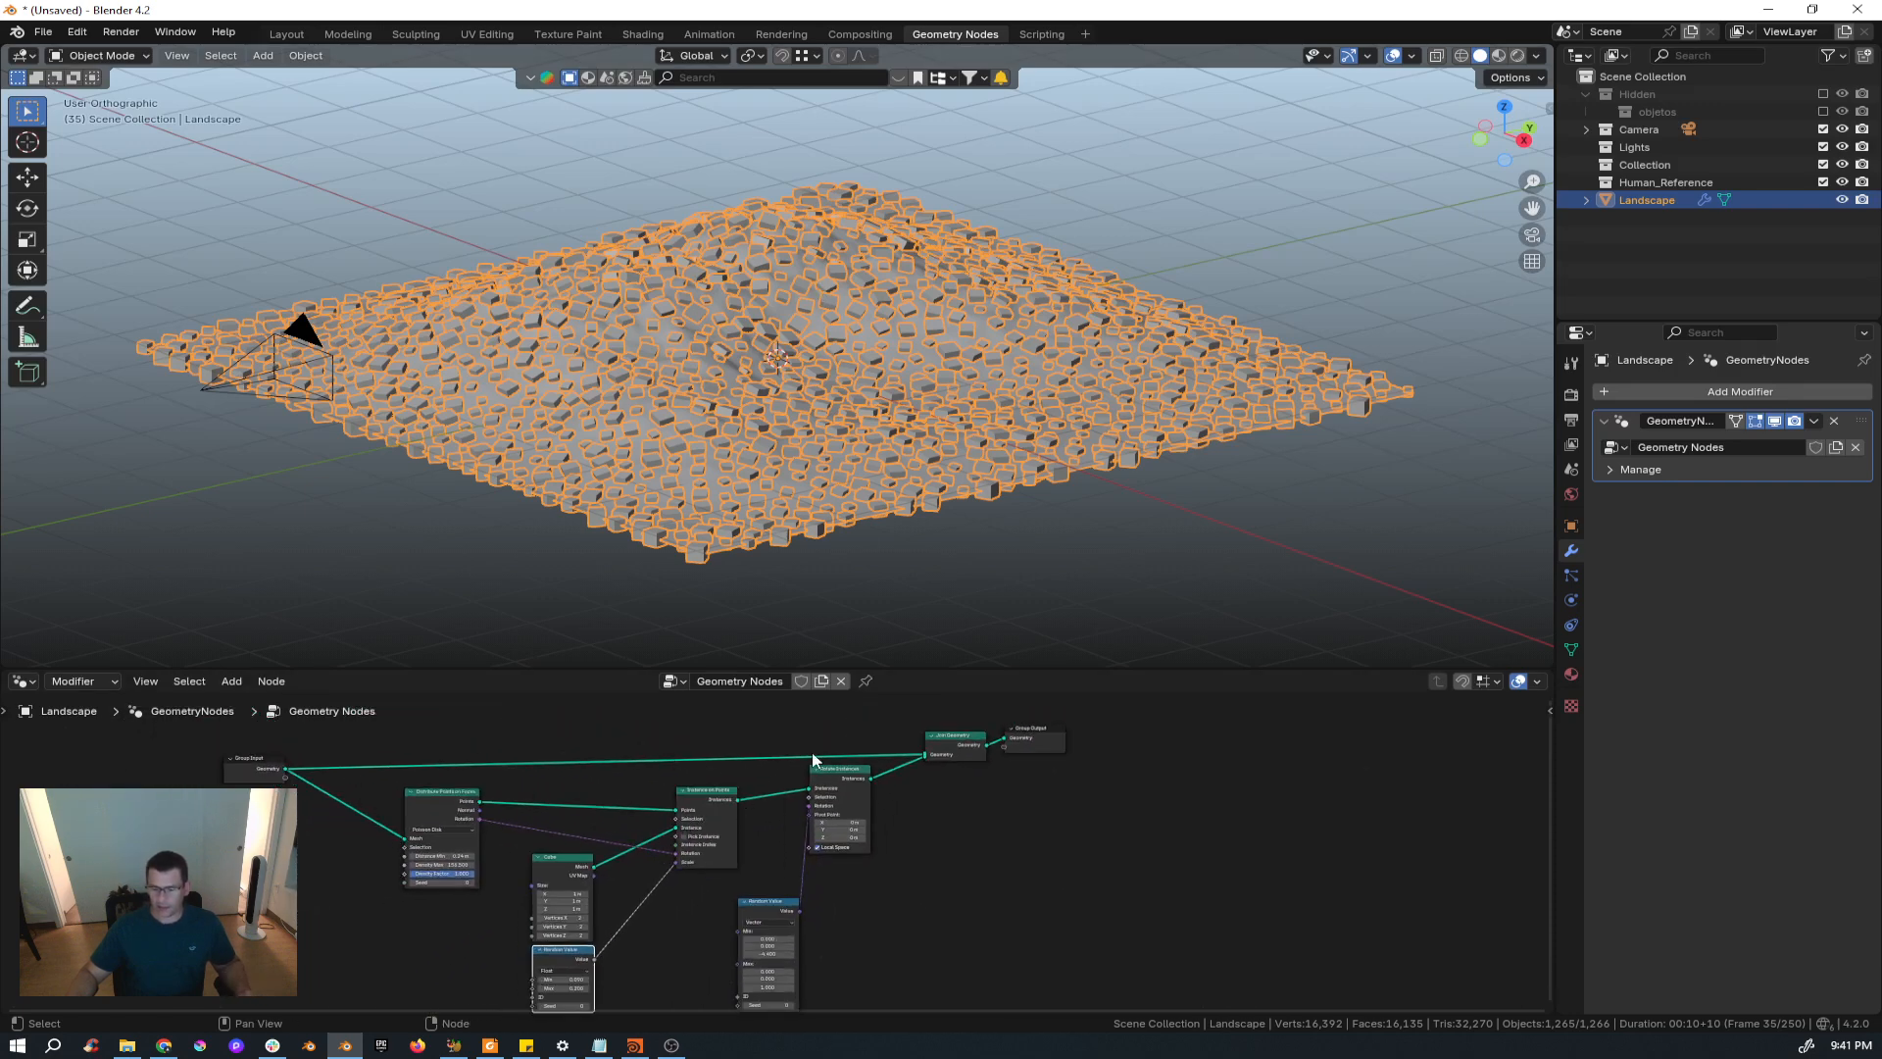
Switch to Houdini and add a Geometry node to the empty object network.
mouse_move(640, 1051)
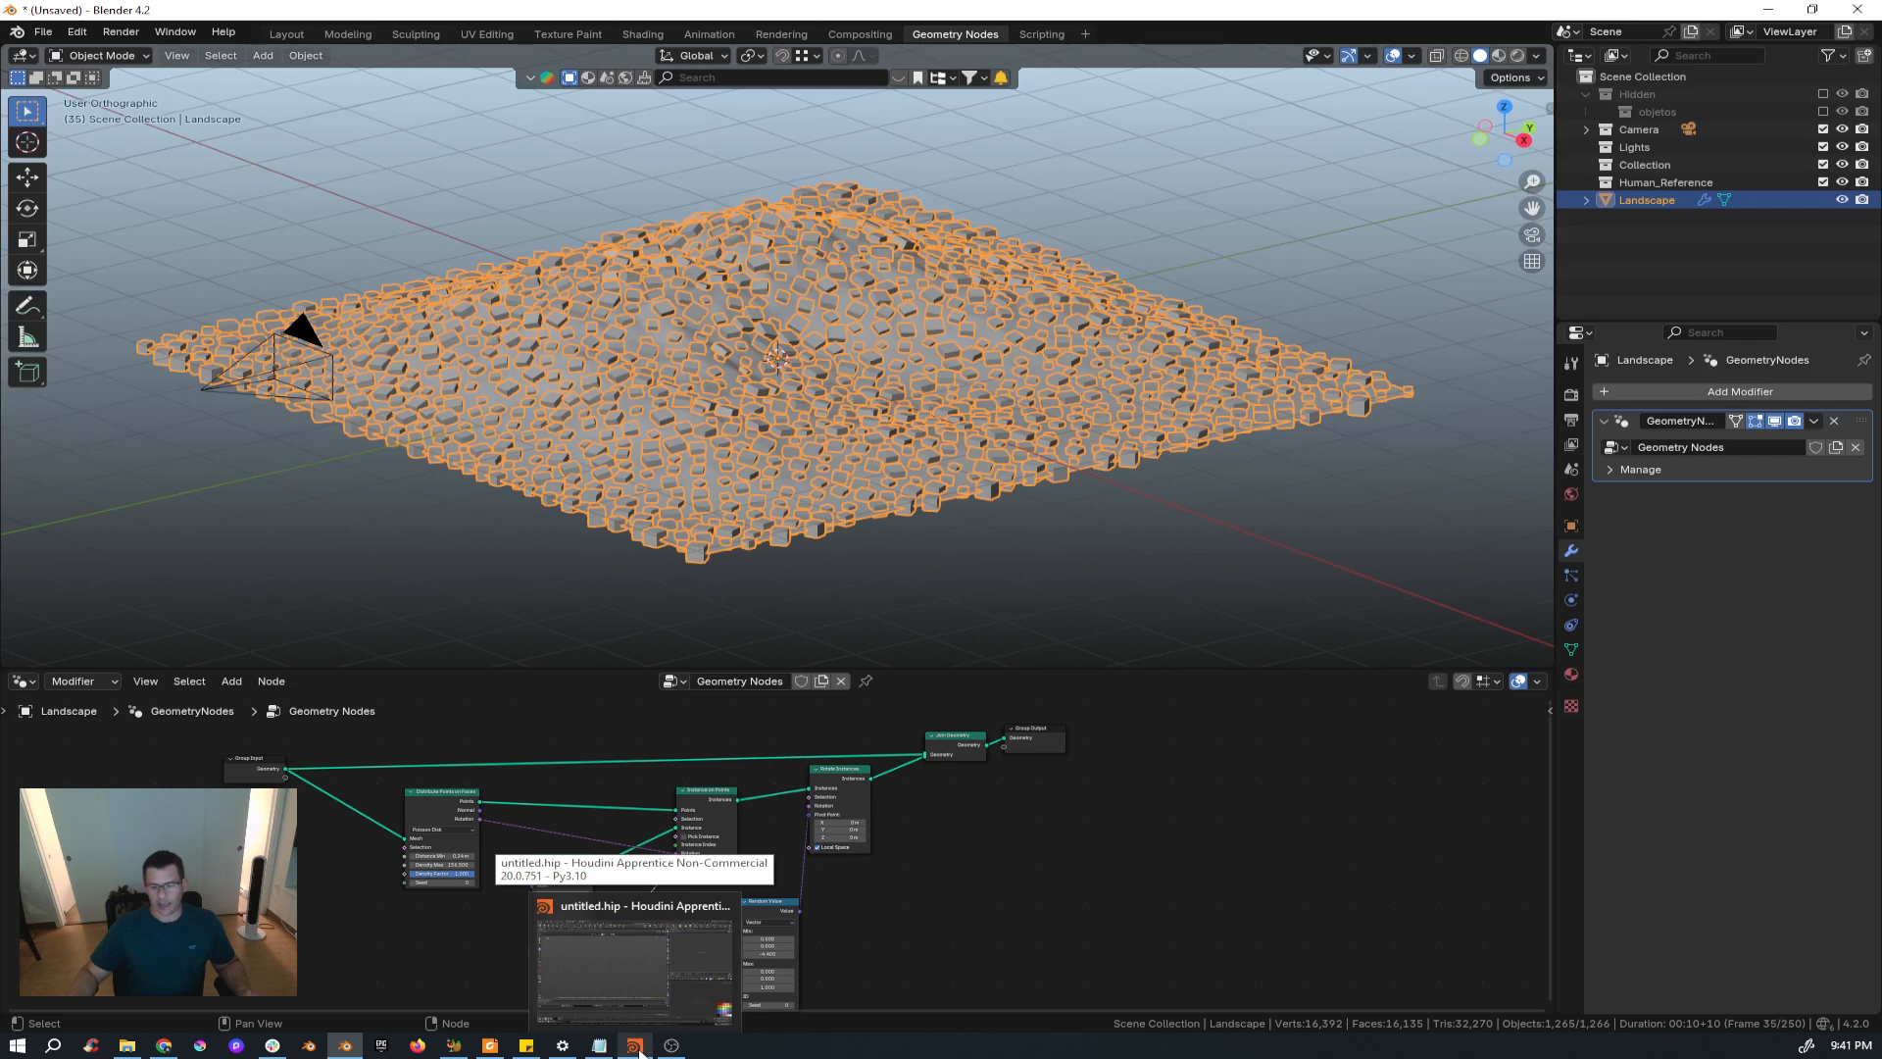
left_click(639, 1049)
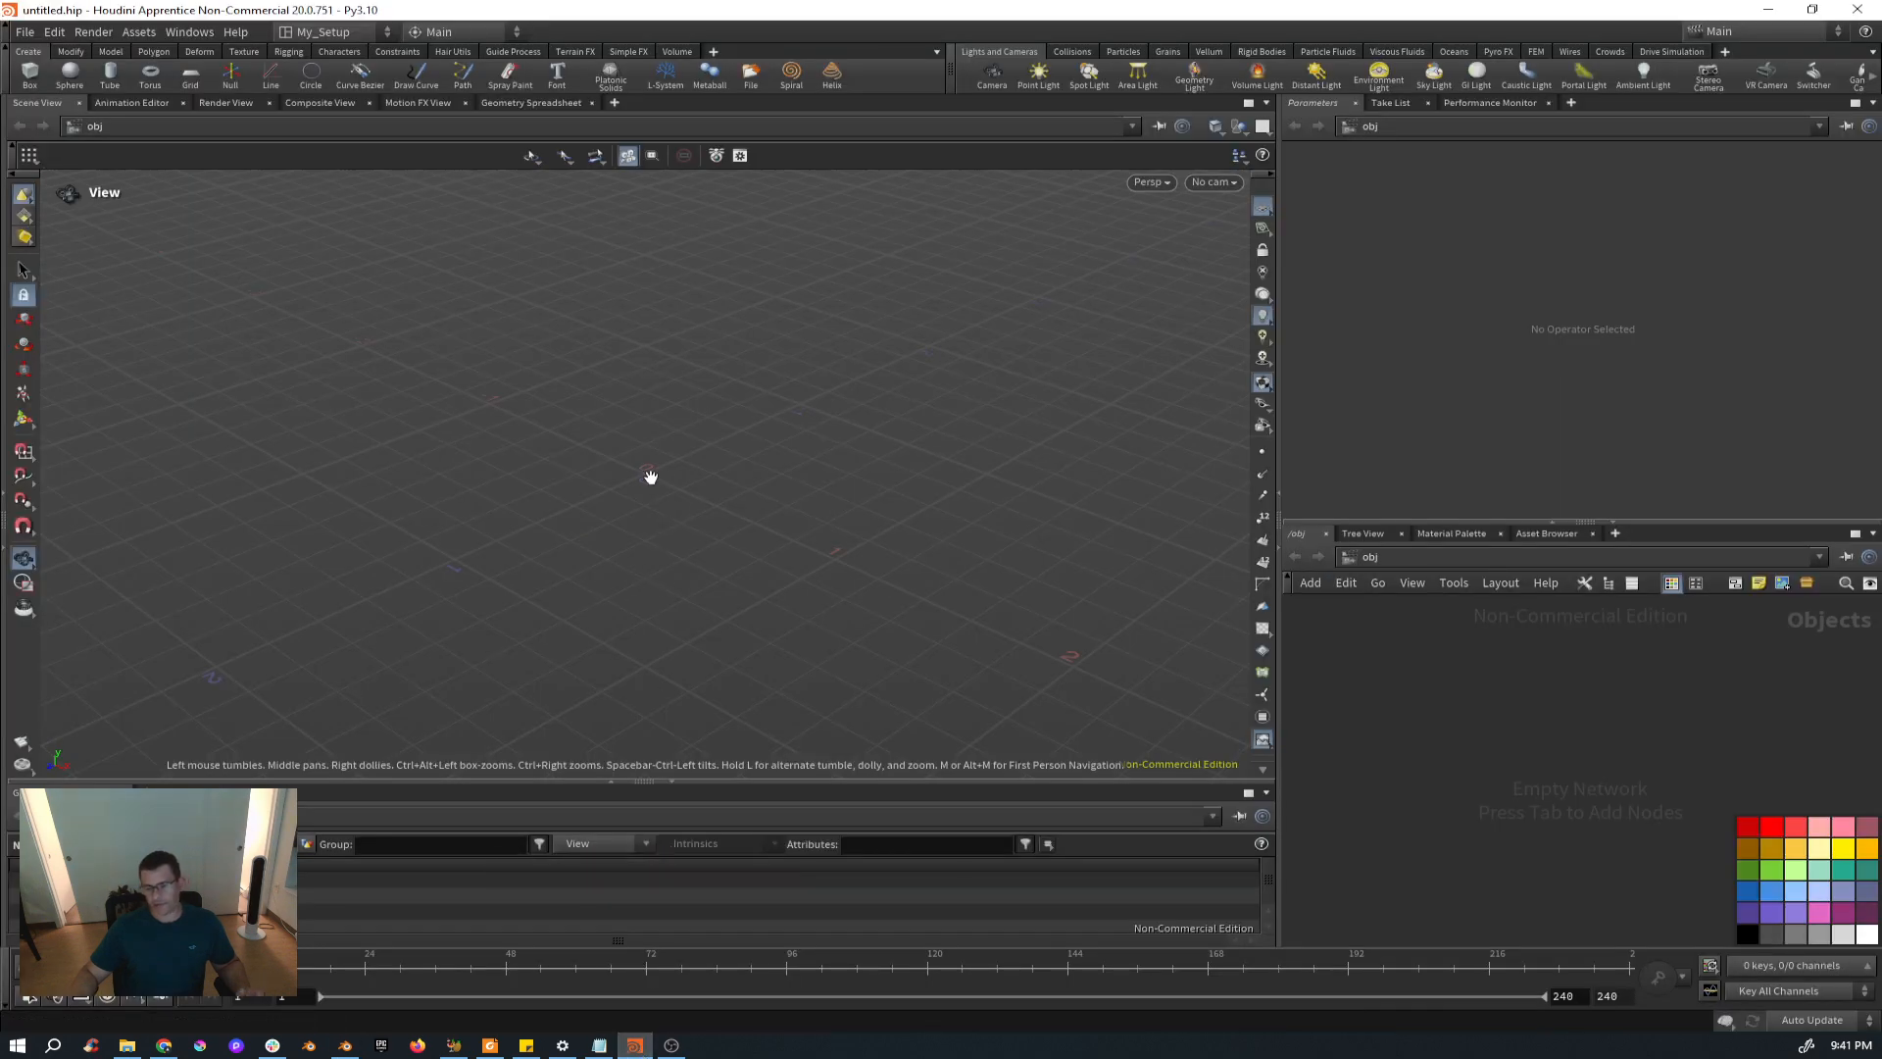
key("Tab")
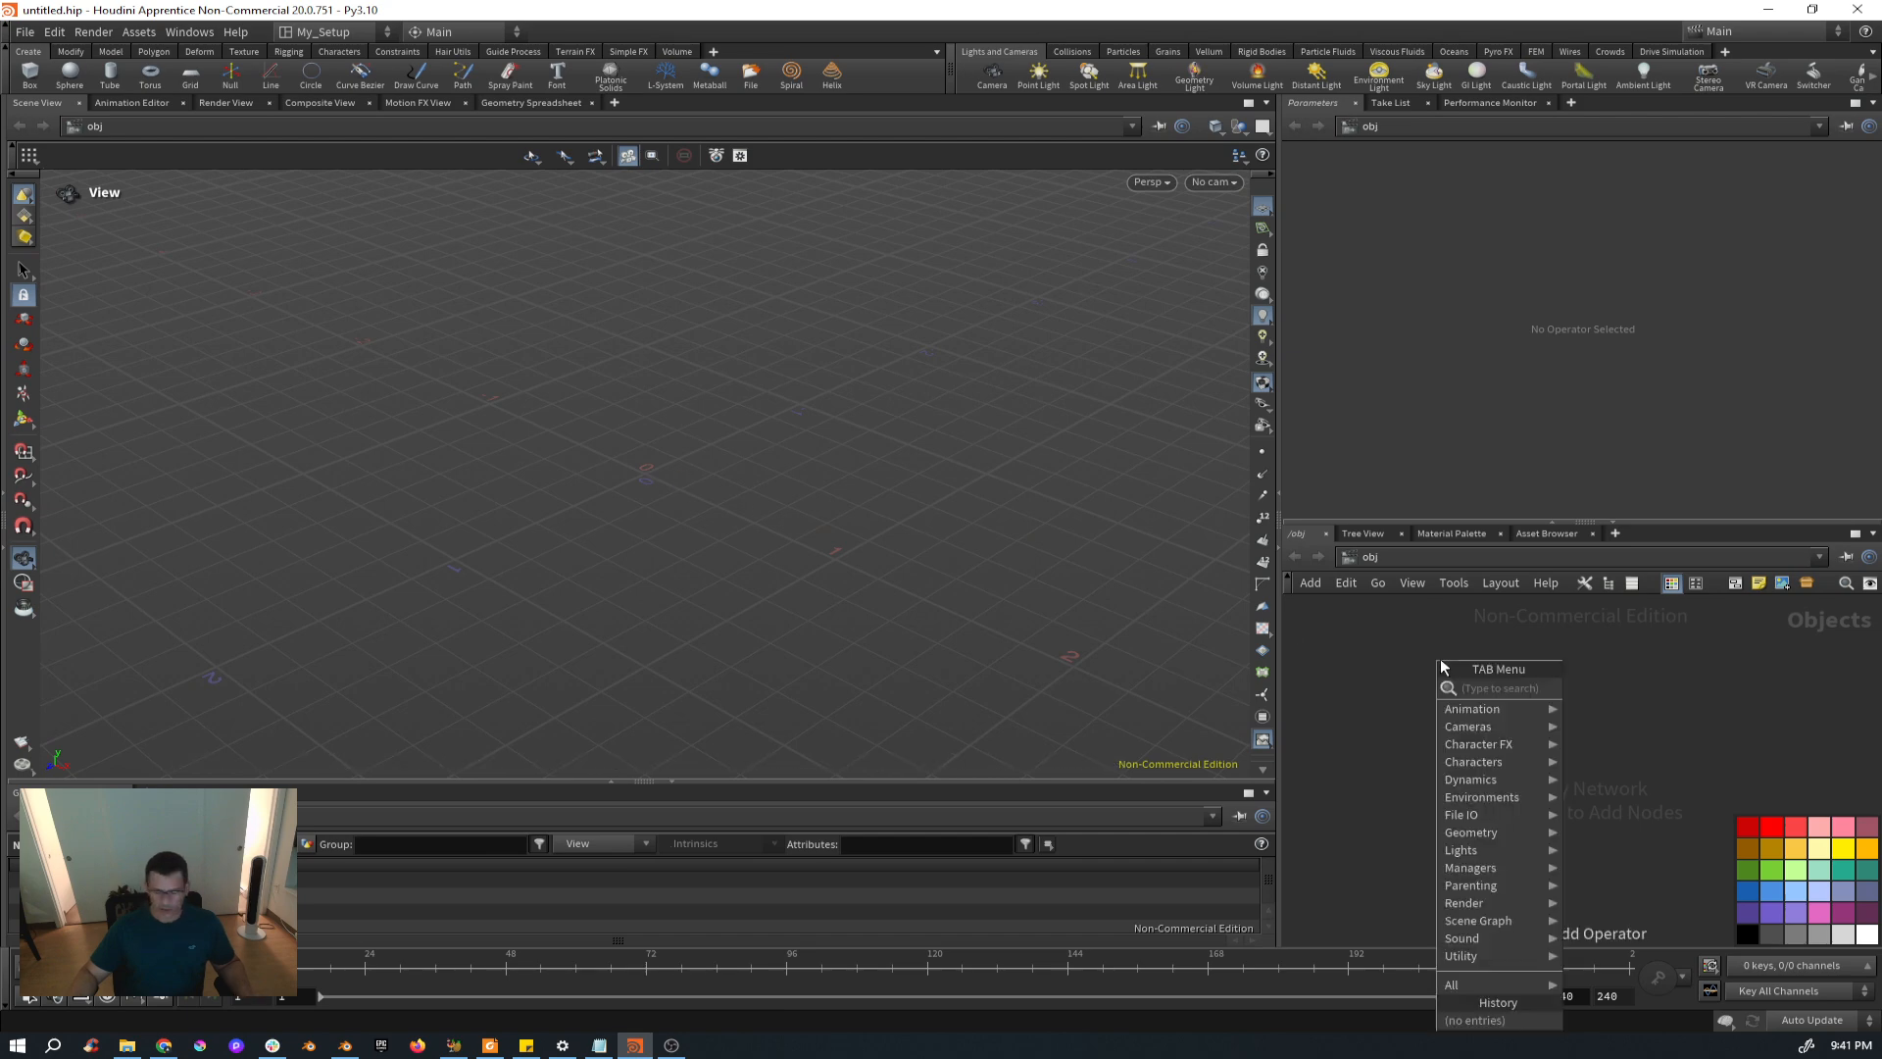
type("geo")
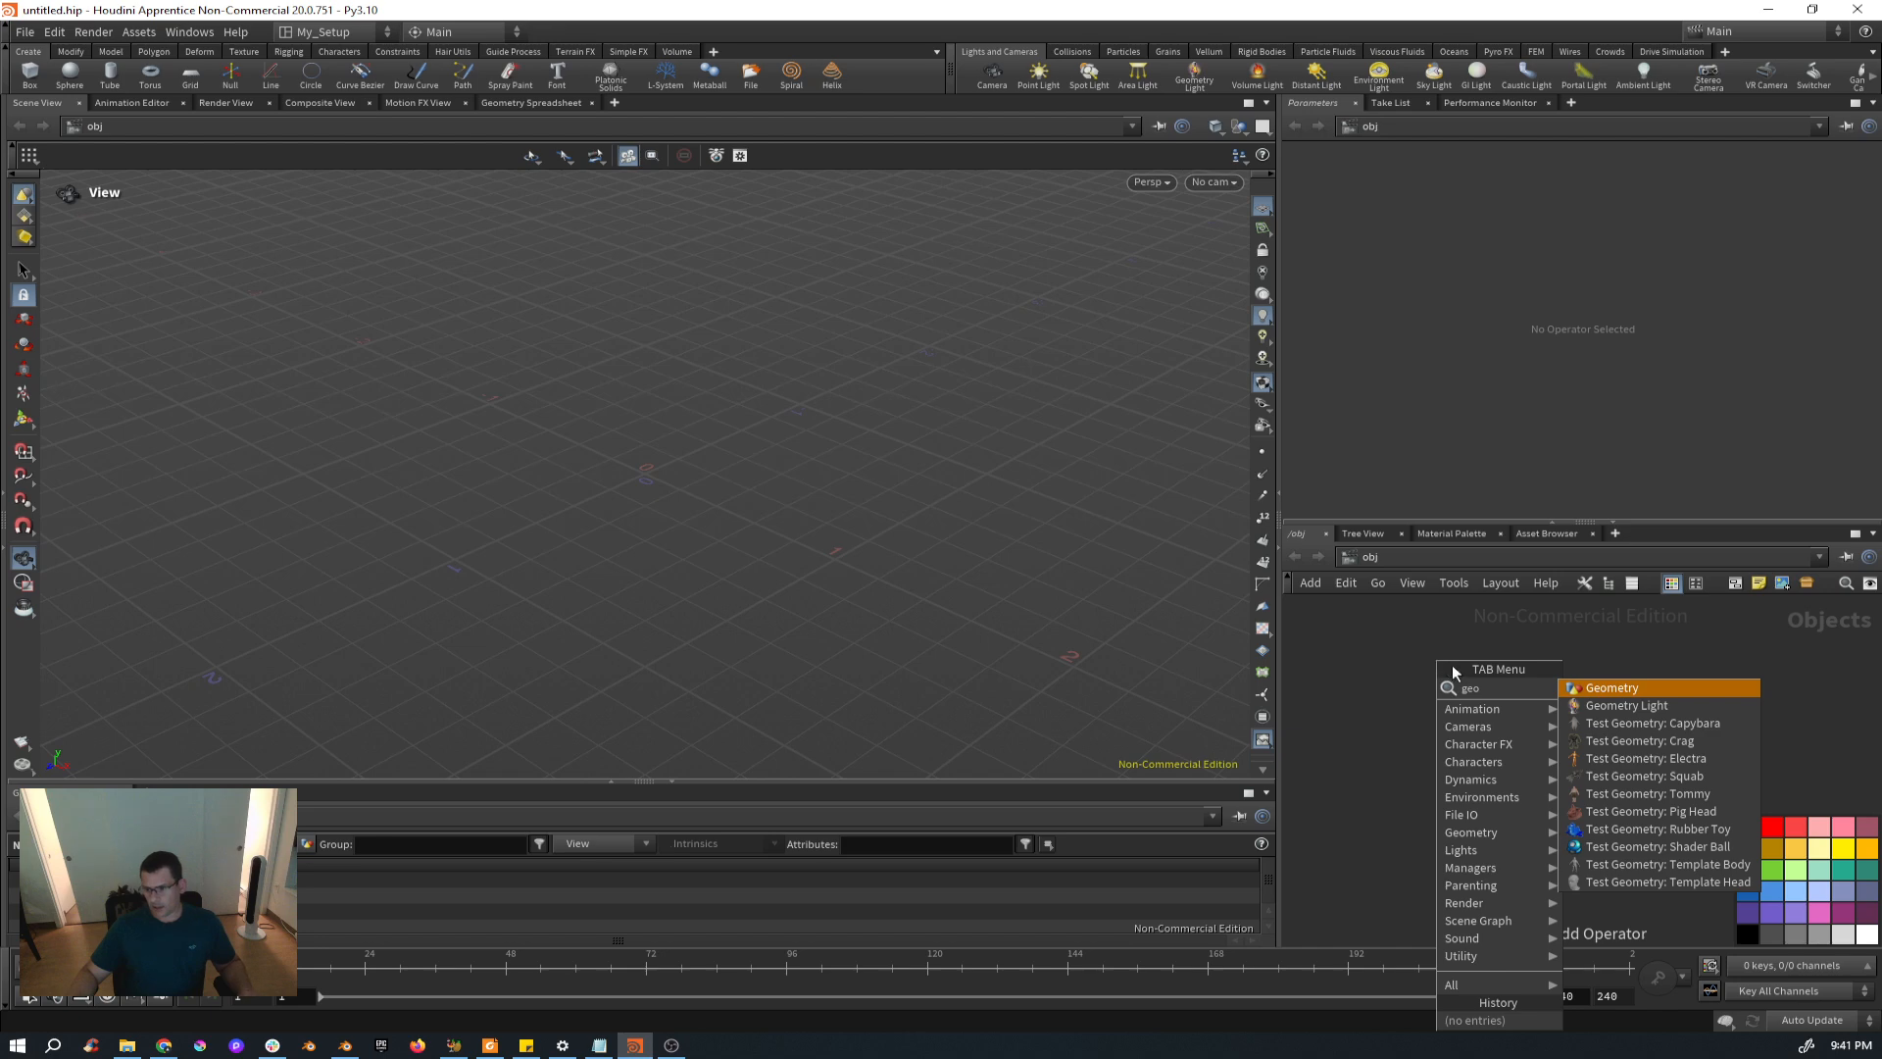
left_click(1619, 692)
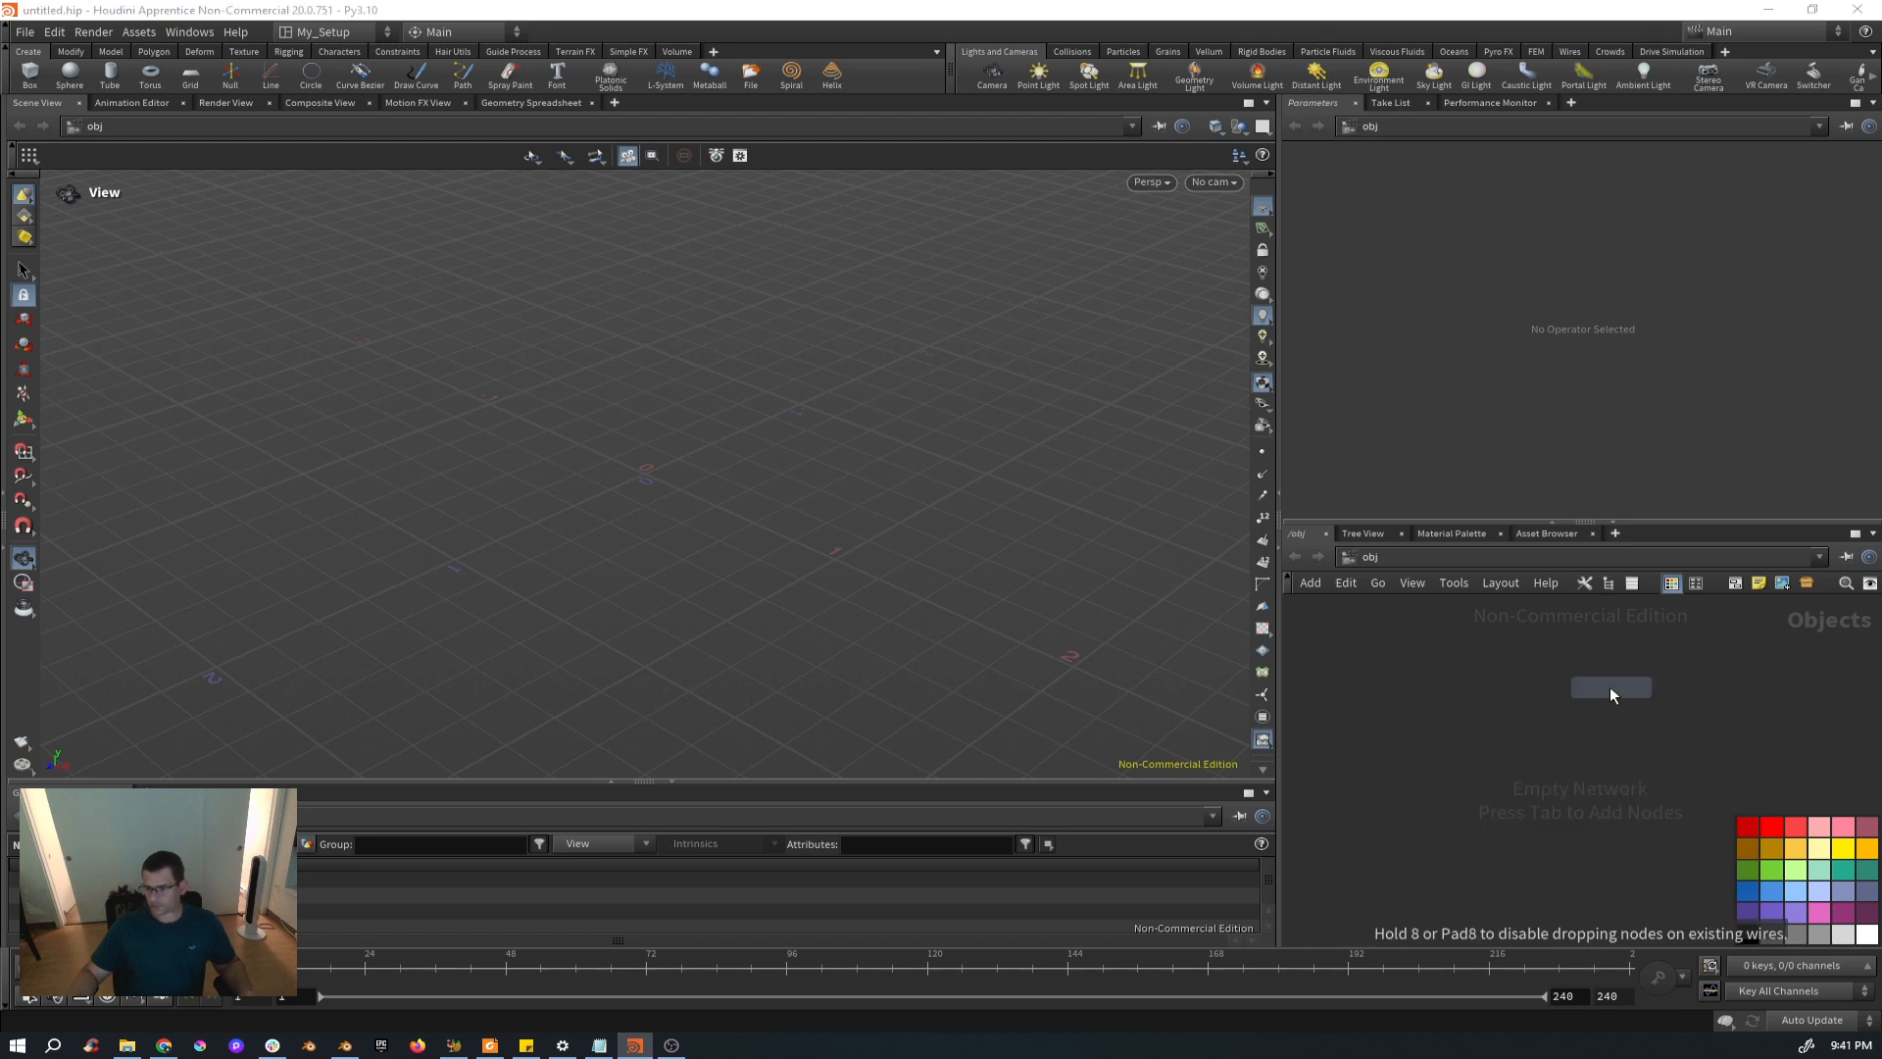
left_click(1383, 671)
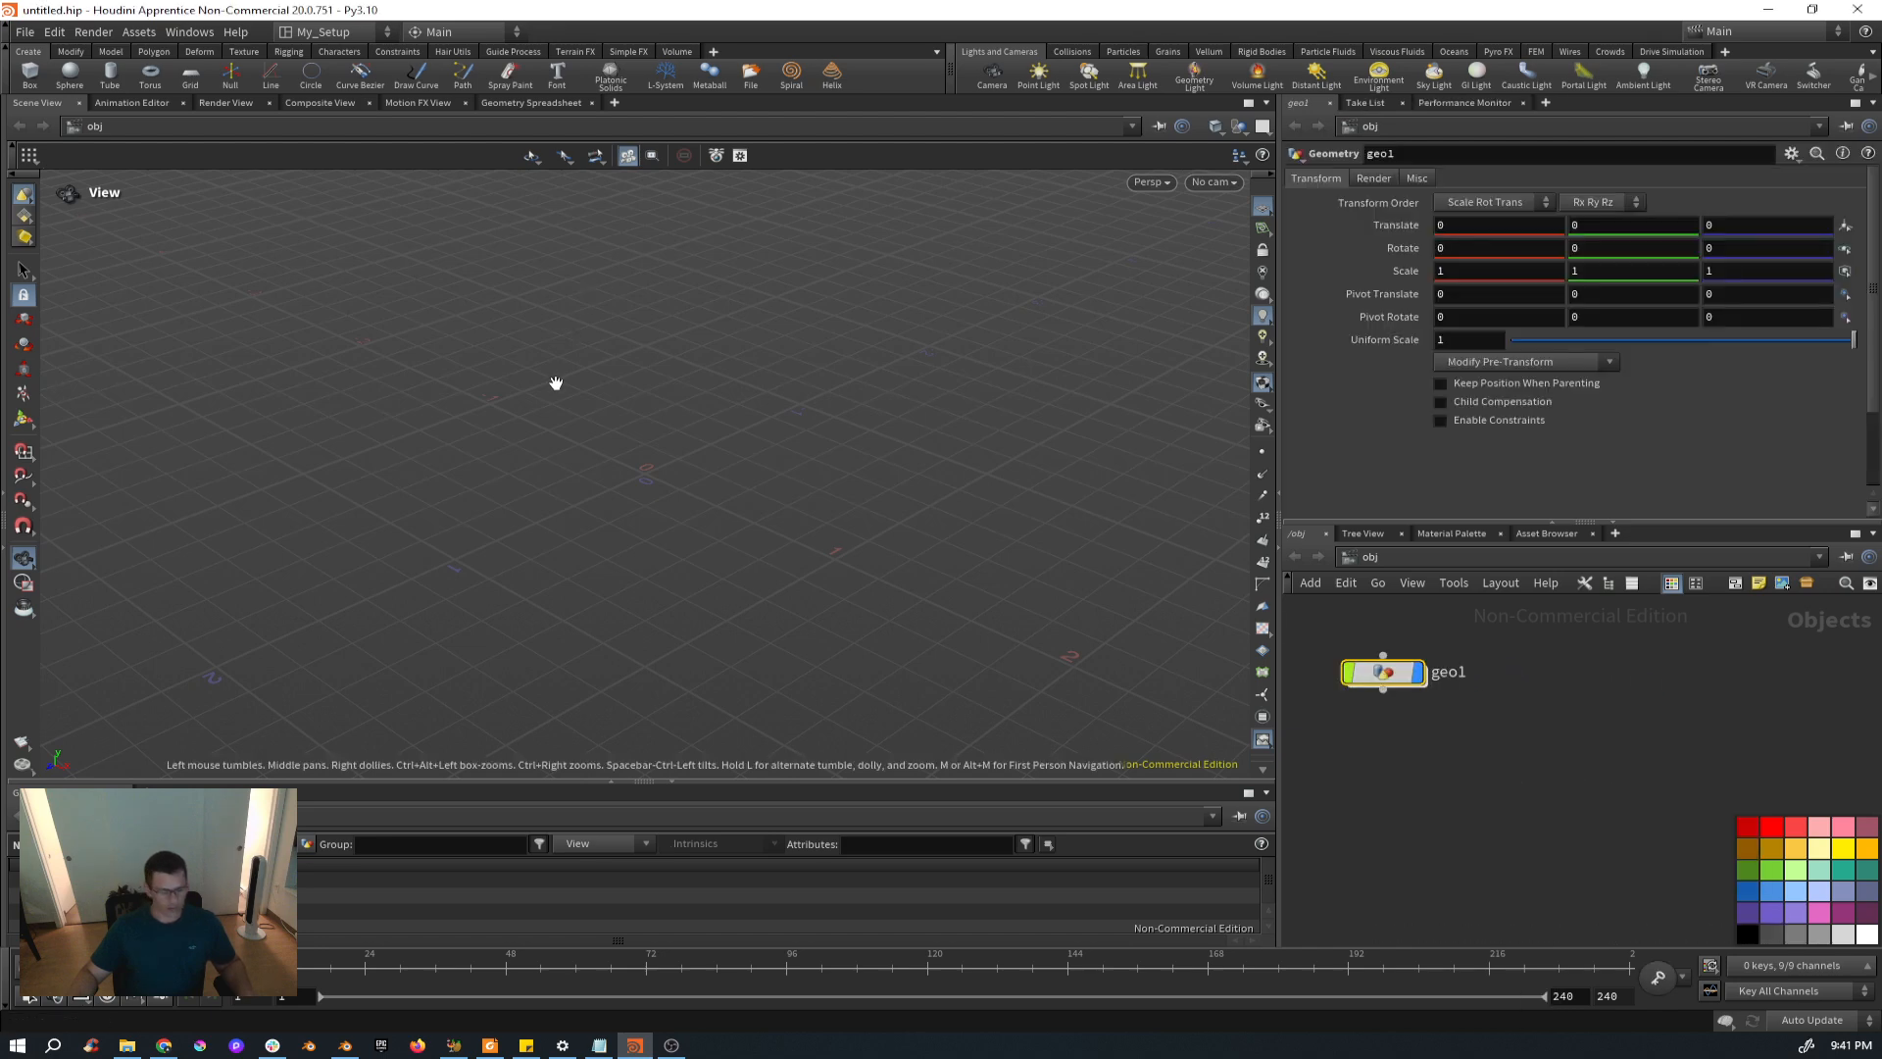
Set the viewport's background color scheme to Light in the display options.
key("d")
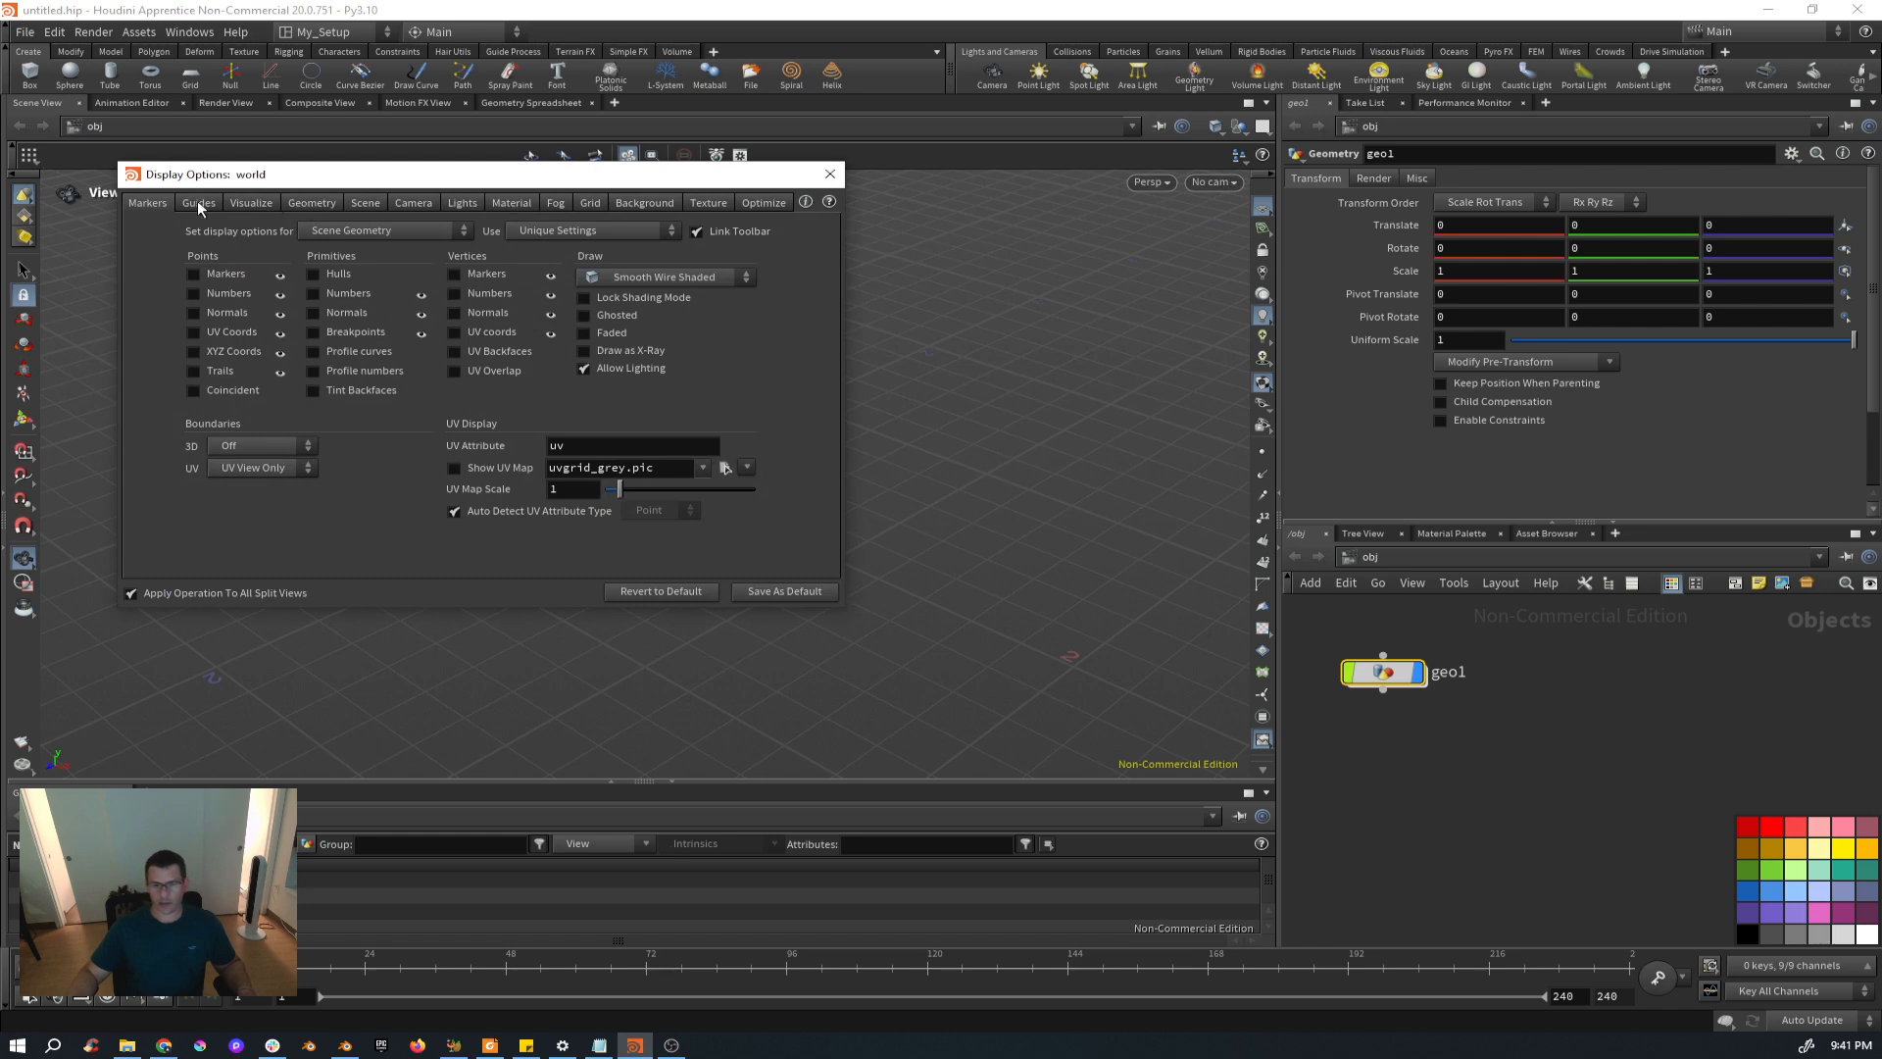
left_click(643, 203)
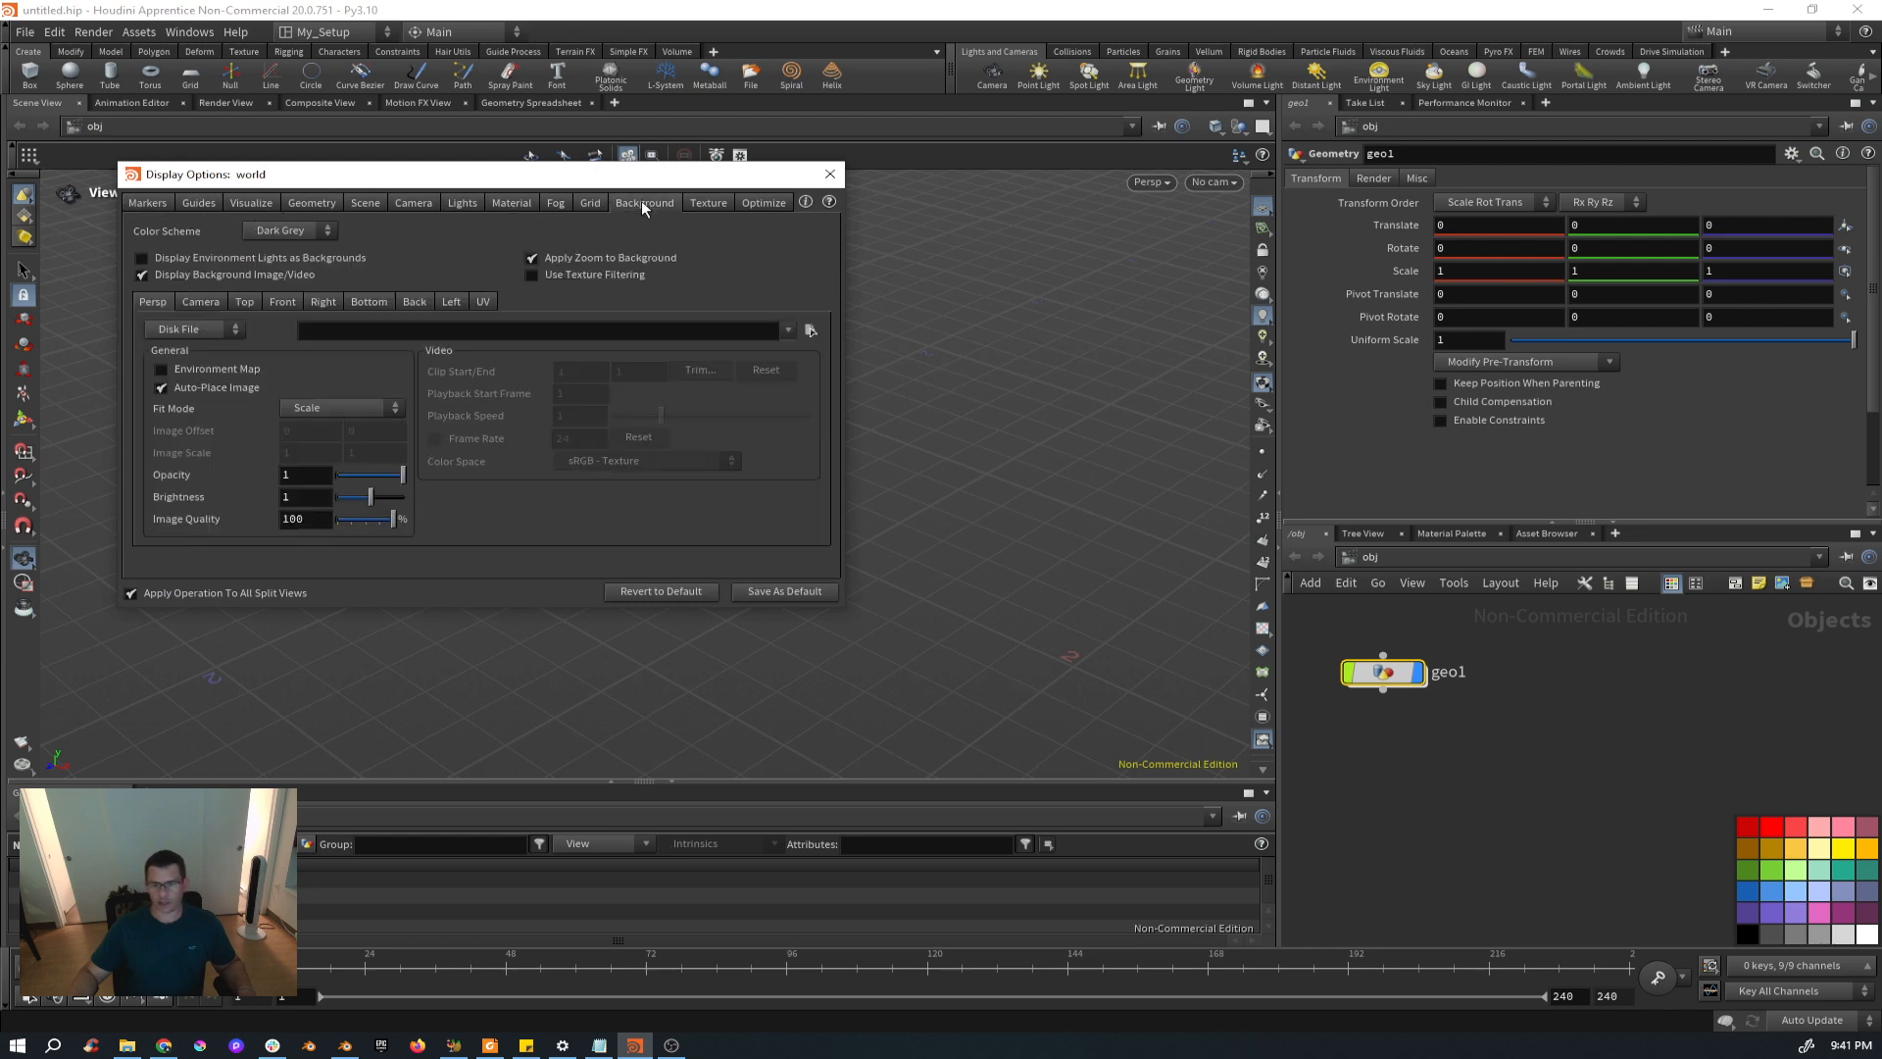
left_click(329, 229)
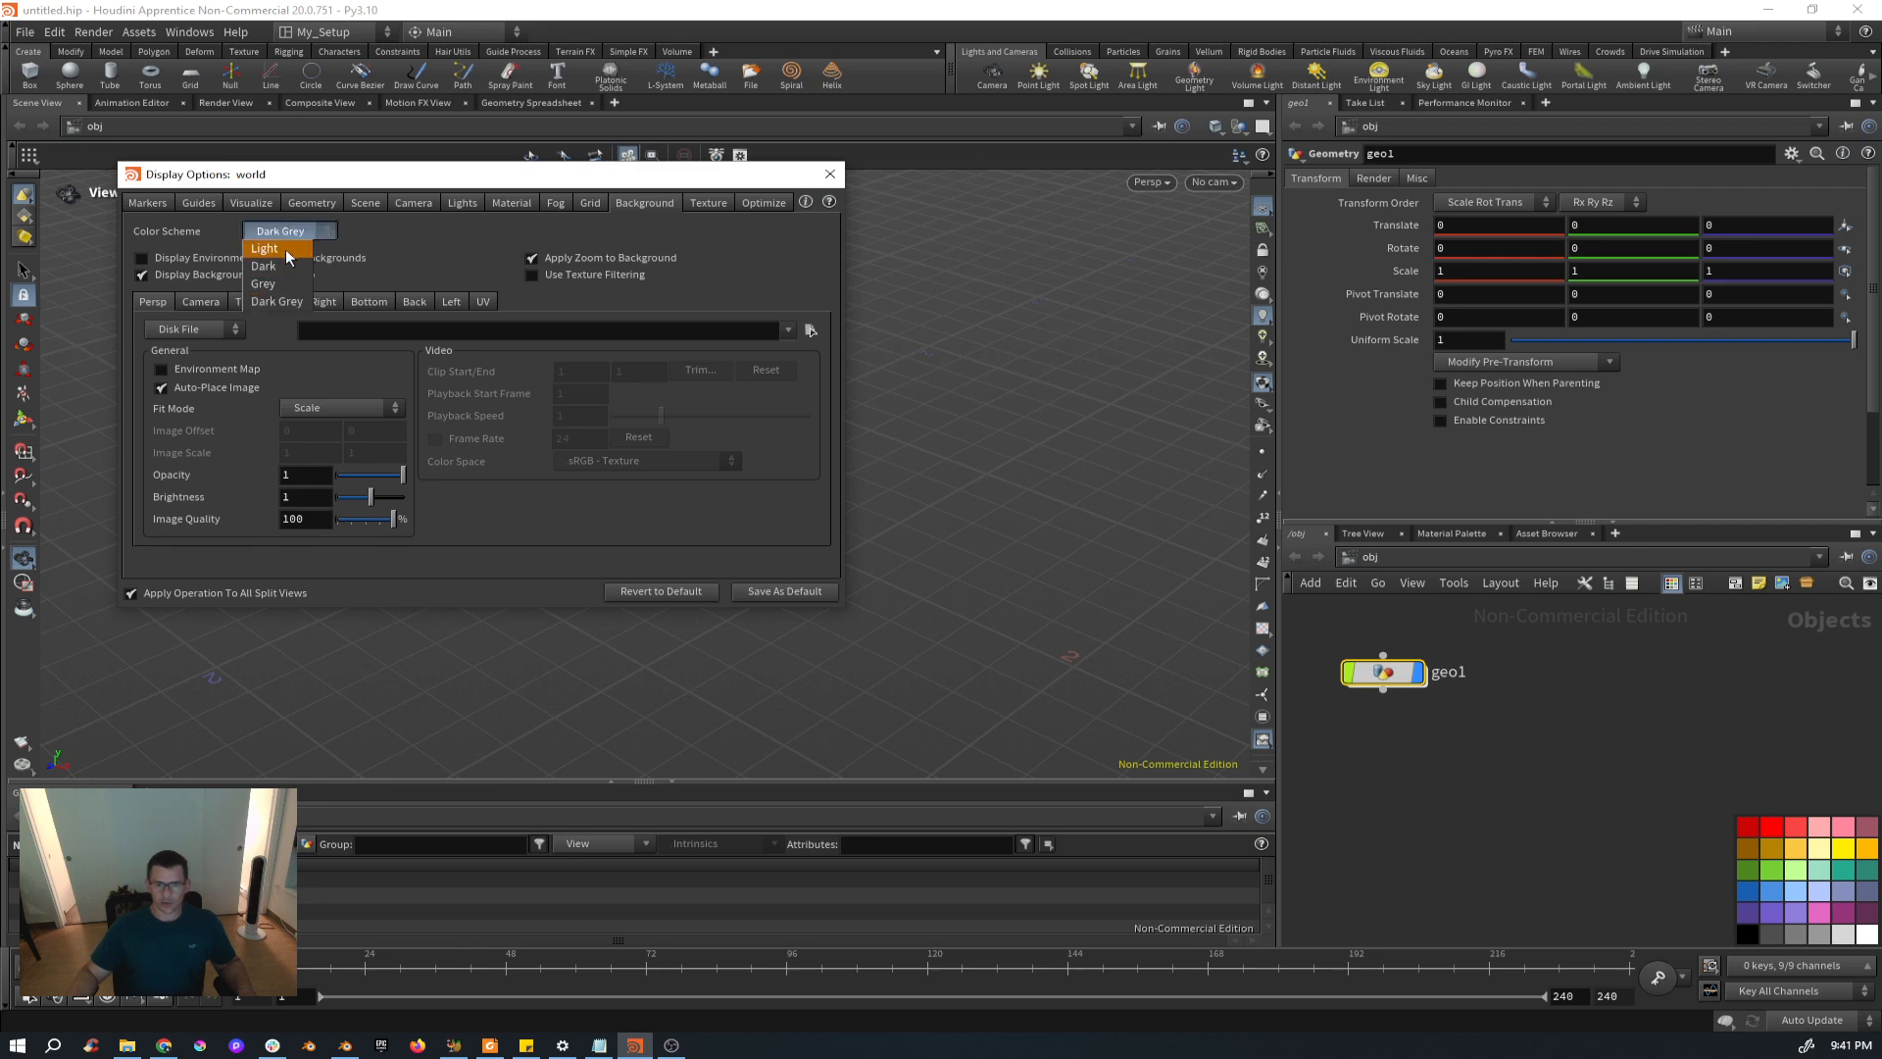
left_click(265, 248)
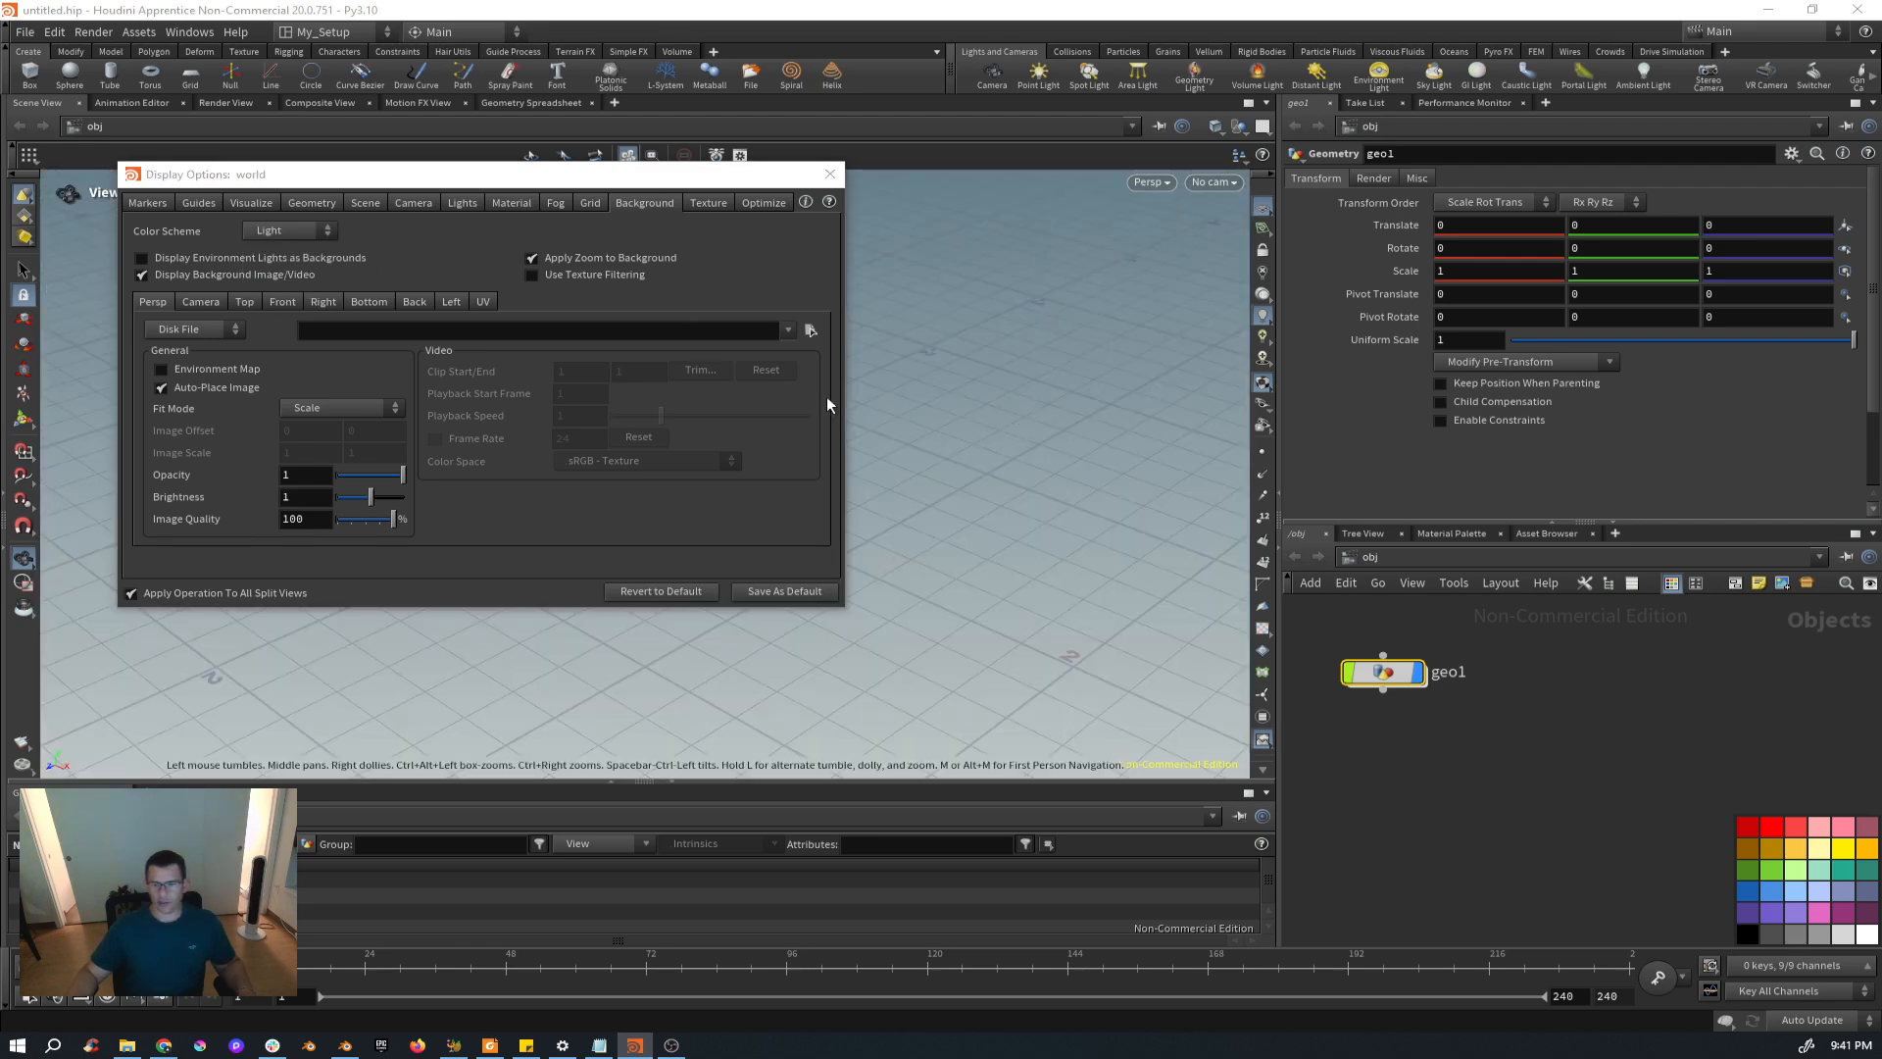
left_click(830, 175)
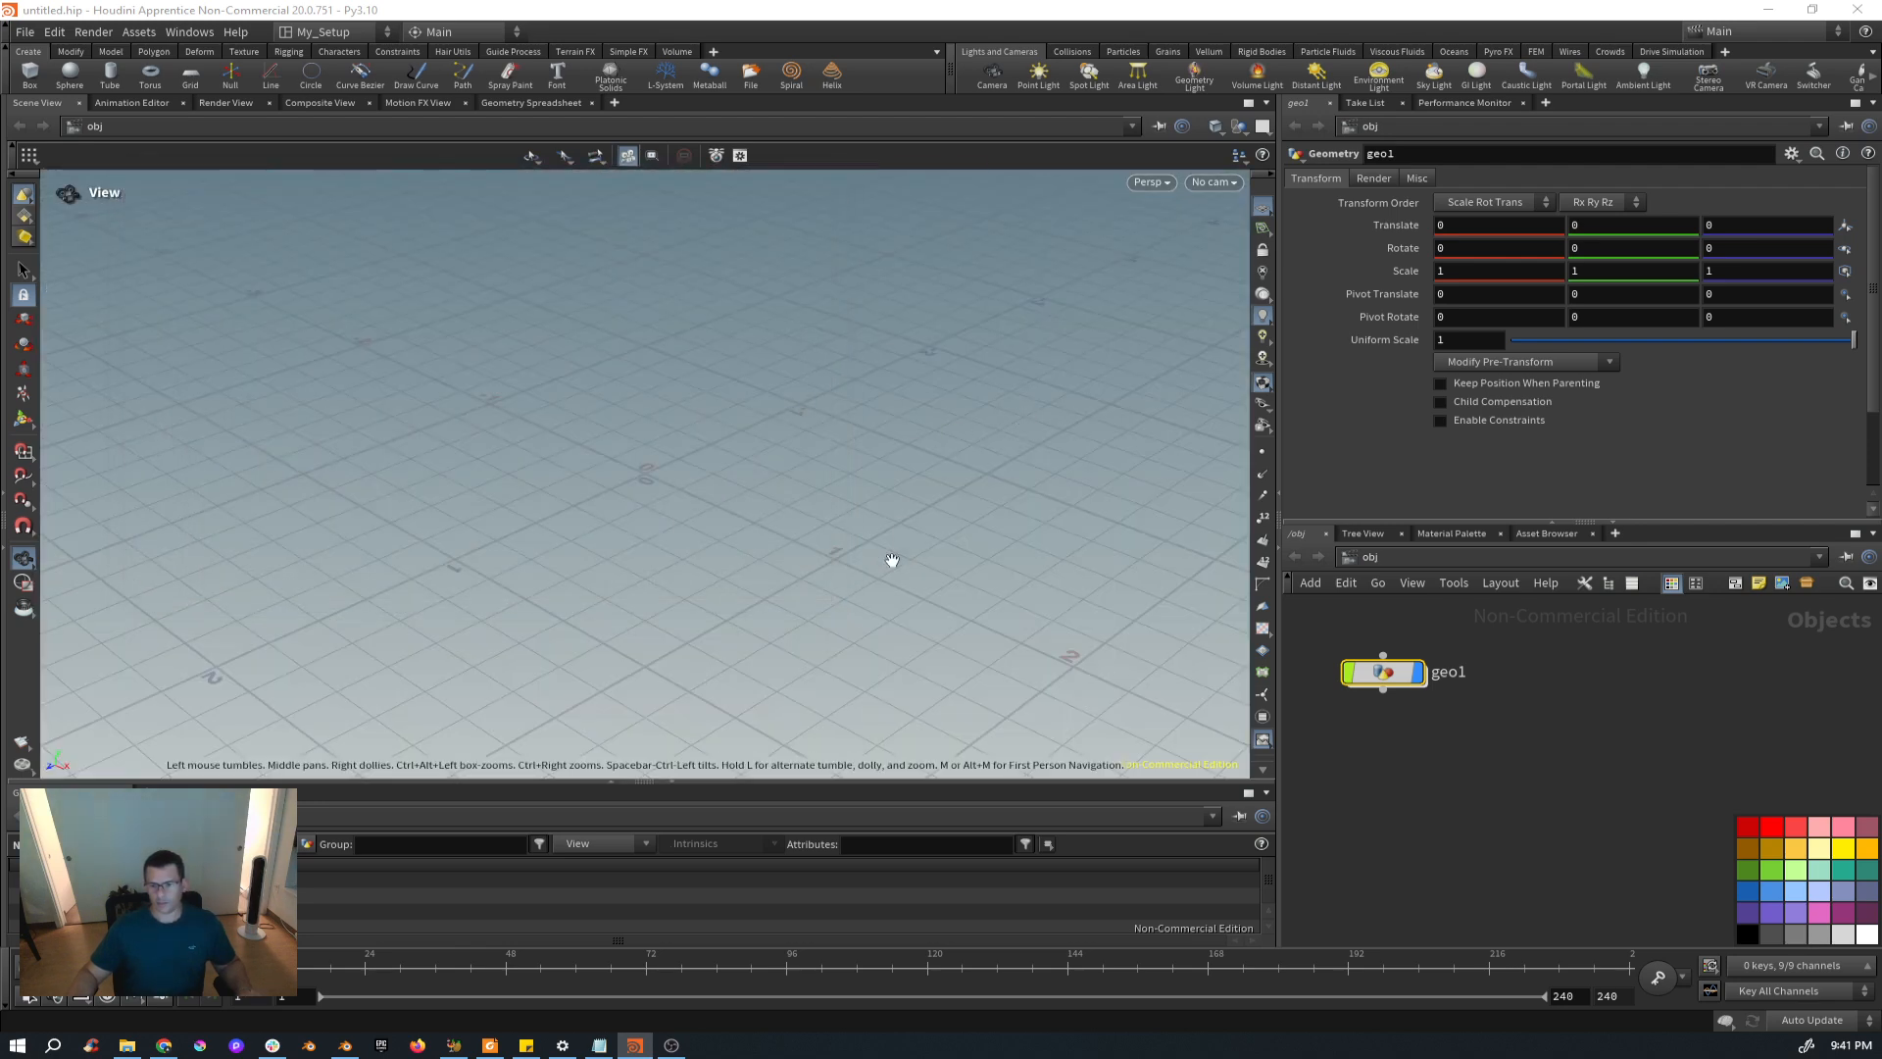
Enter the geometry node's network and add a Grid node inside it.
double_click(1387, 674)
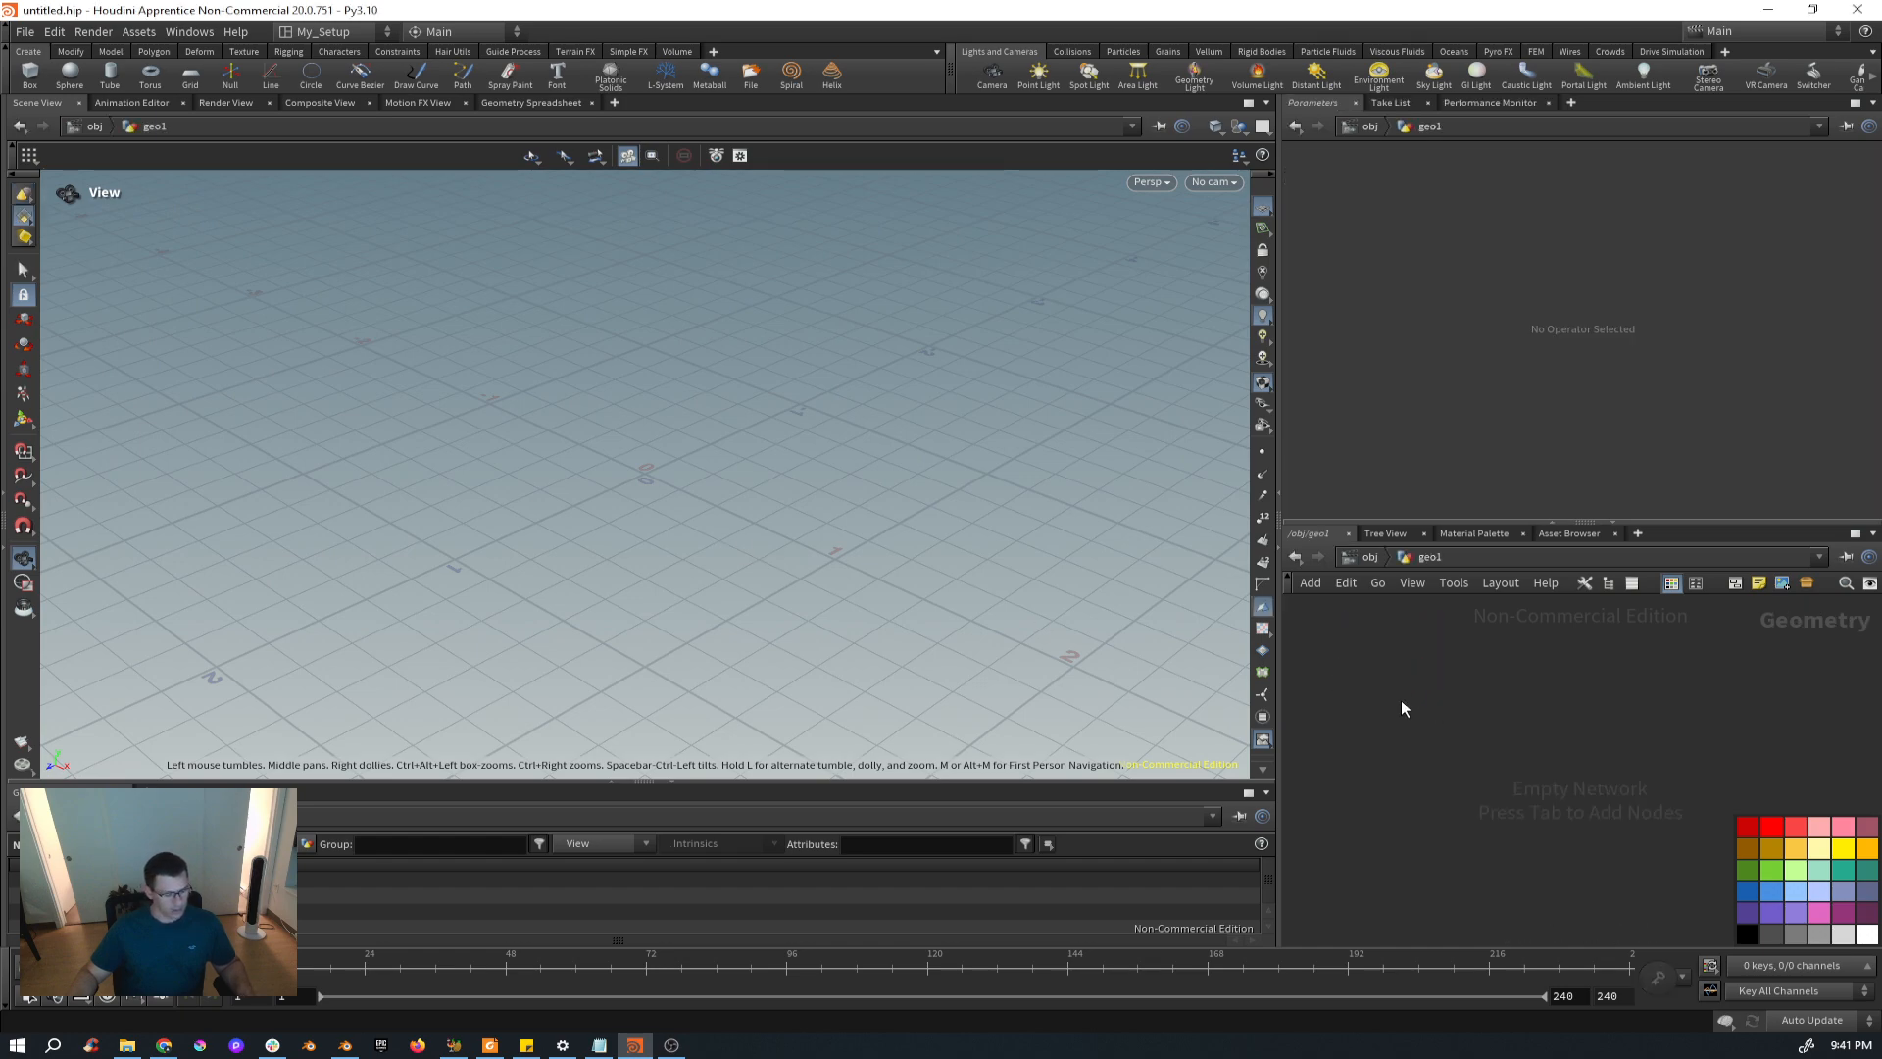
key("Tab")
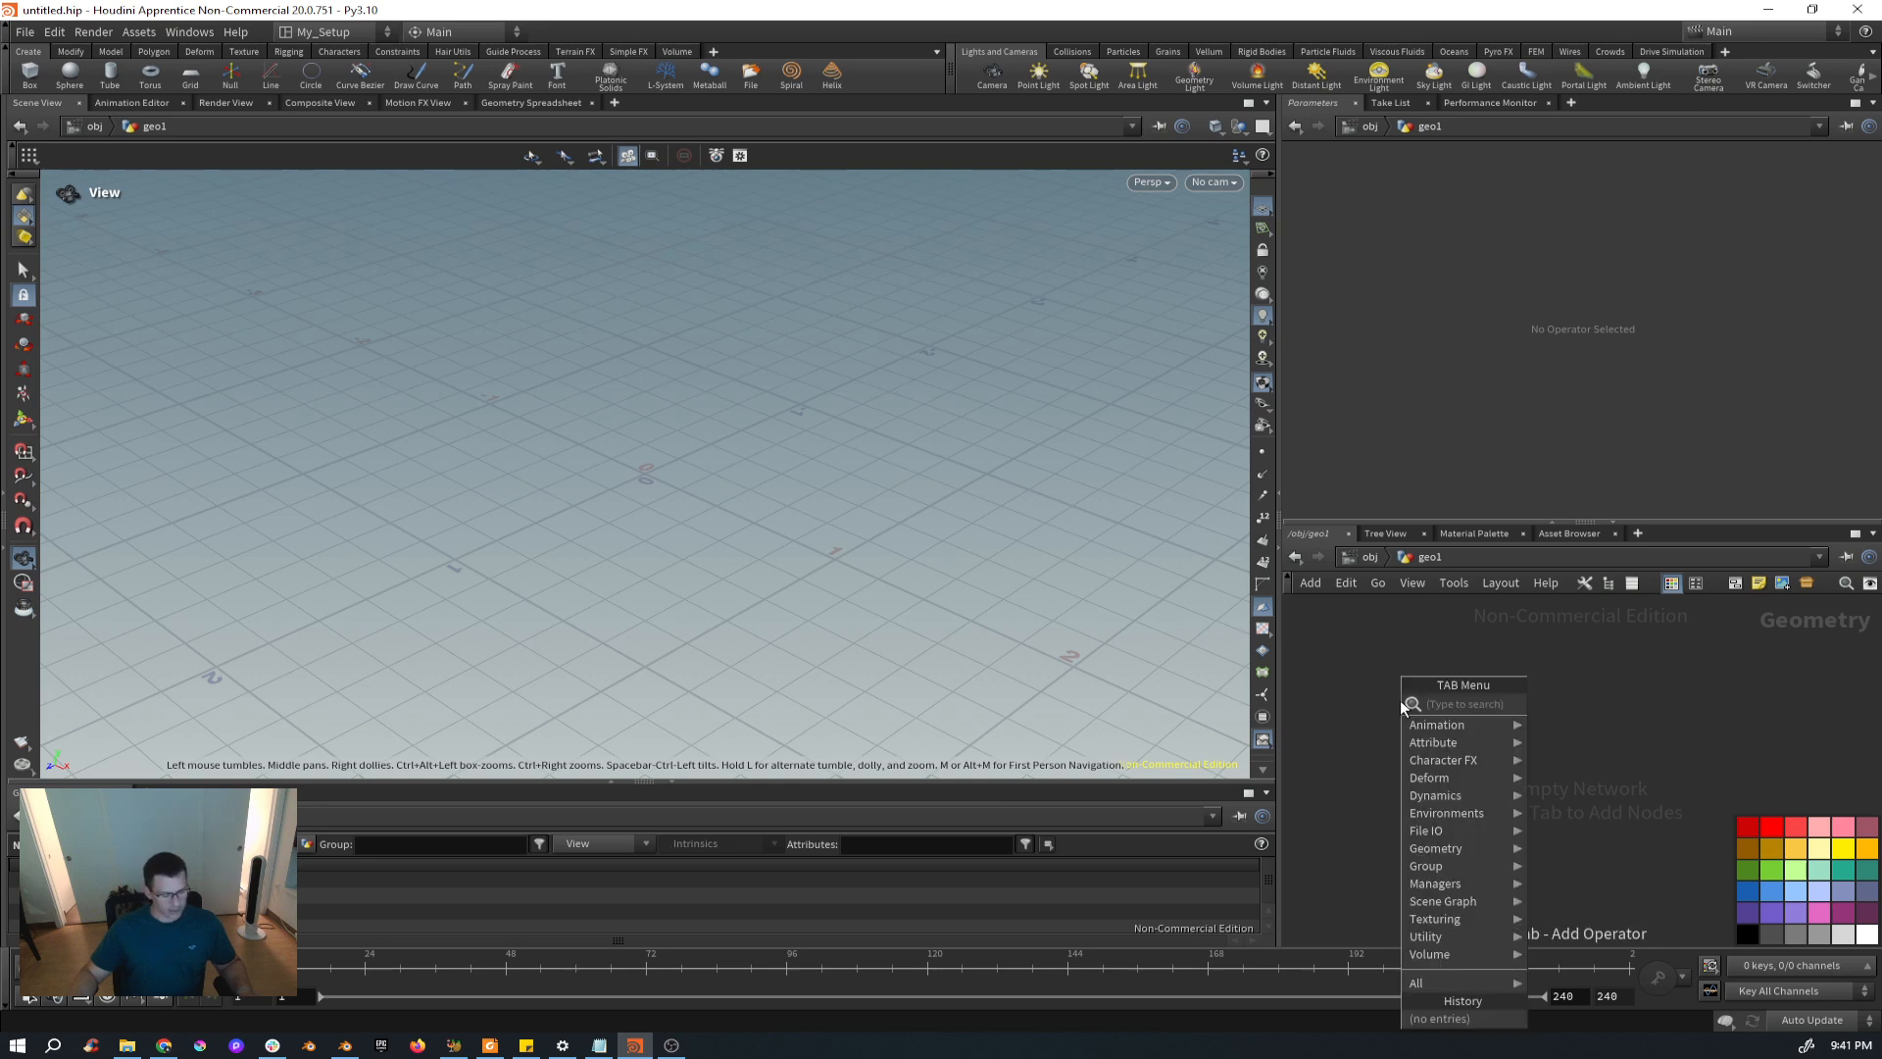
type("gri")
left_click(1586, 702)
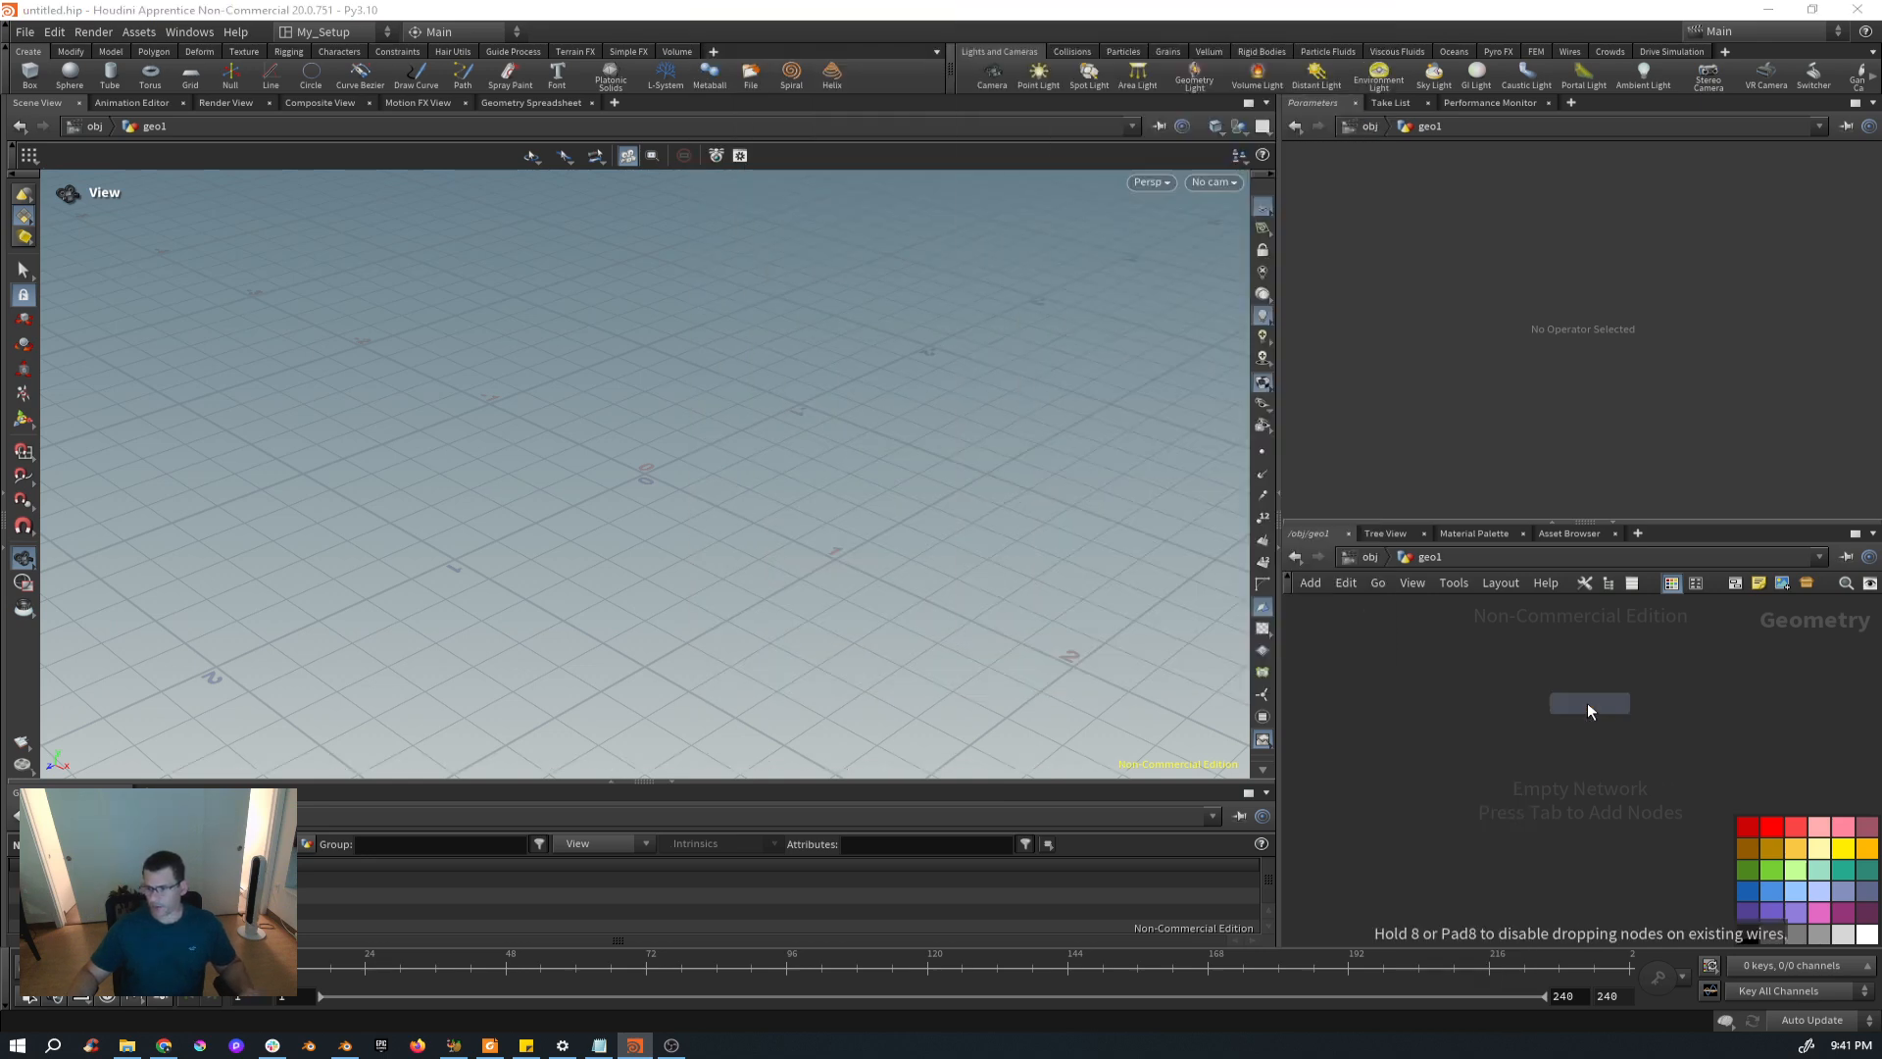
left_click(1422, 649)
Shift the Grid node slightly within the network and hide the color palette.
left_click_drag(941, 504, 884, 521)
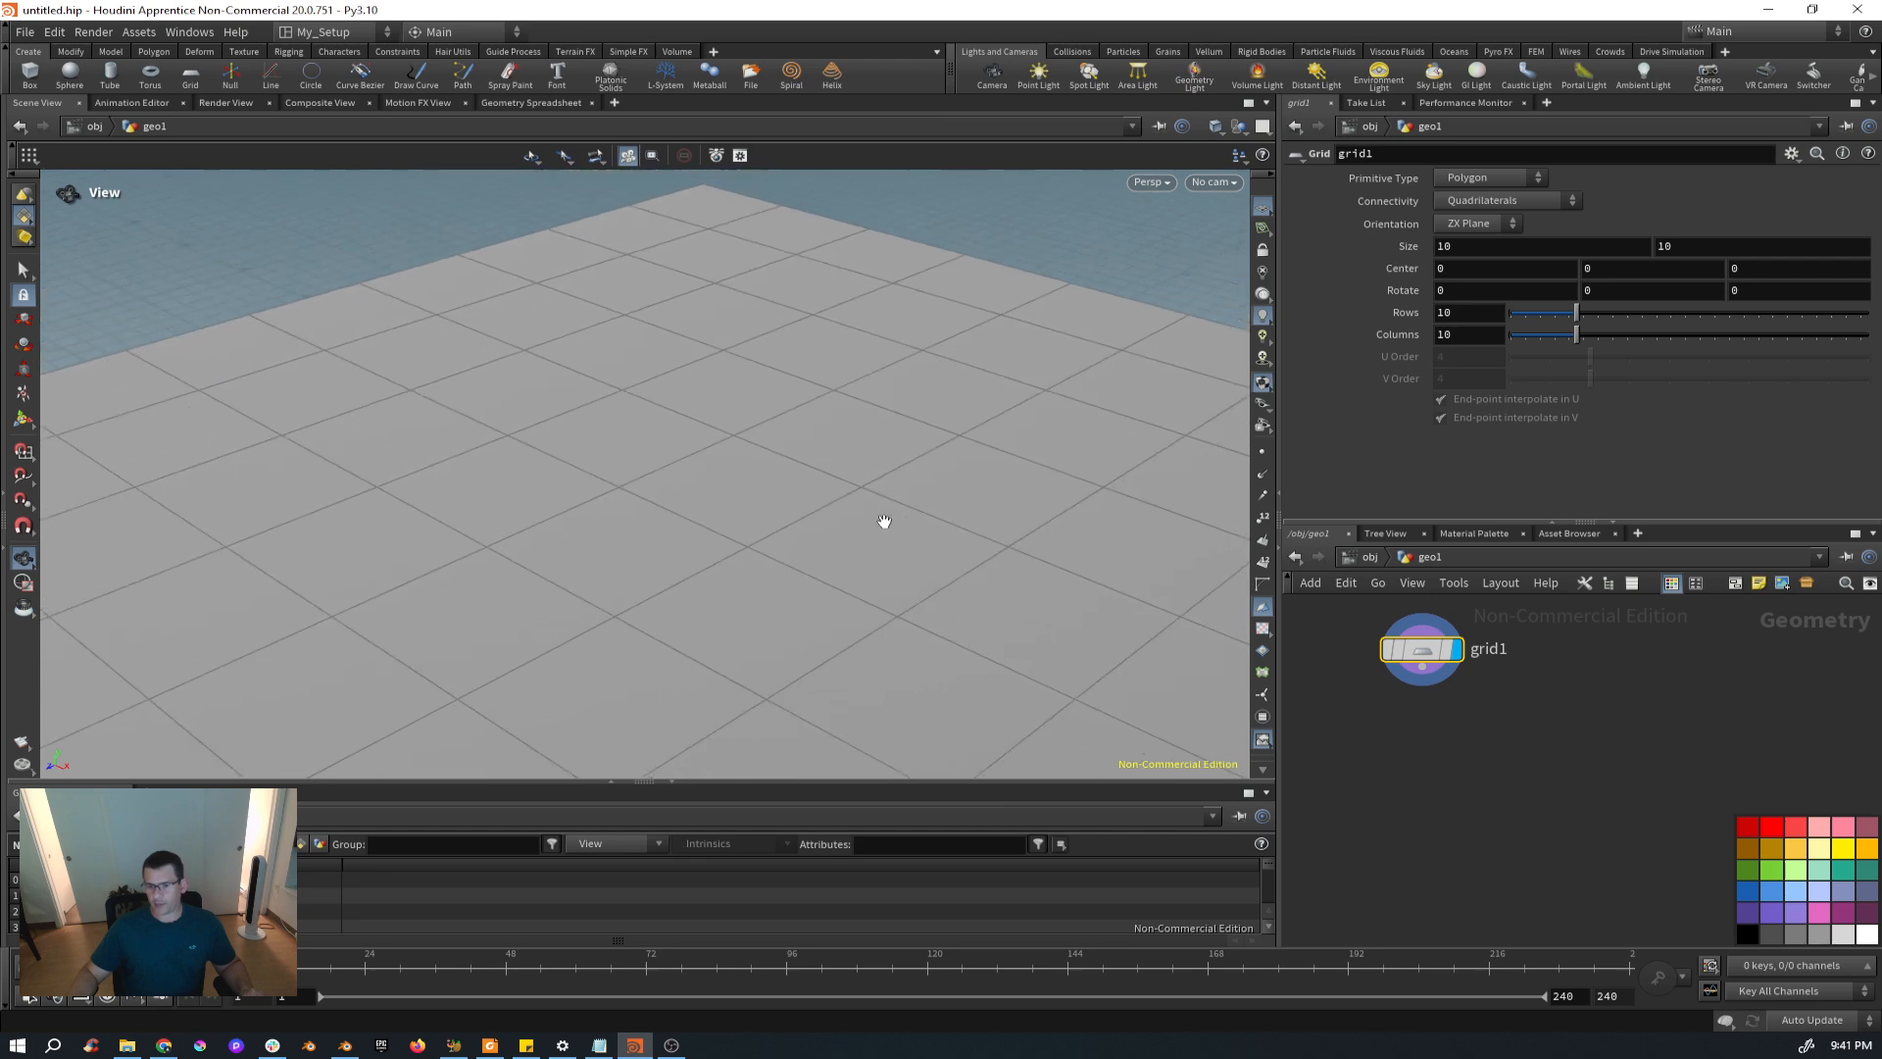
right_click_drag(884, 521, 856, 584)
middle_click_drag(753, 493, 633, 372)
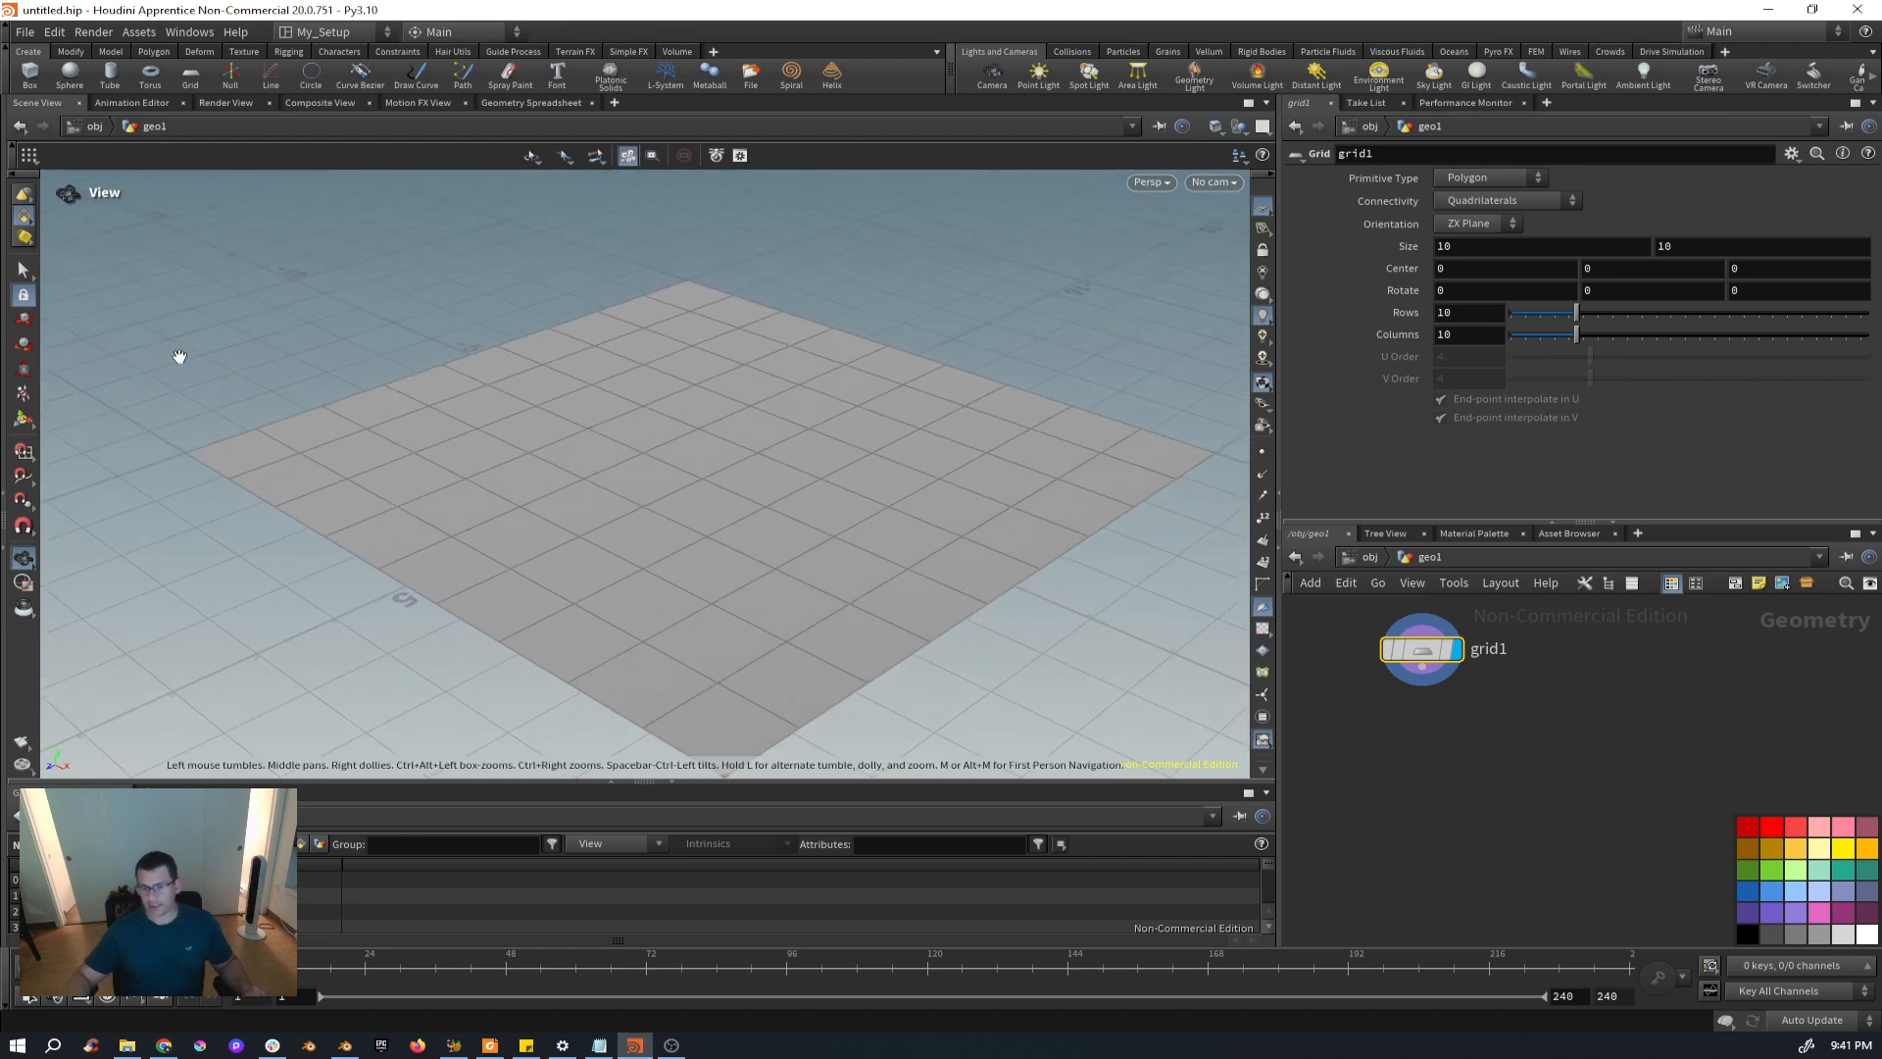
middle_click_drag(502, 395, 446, 363)
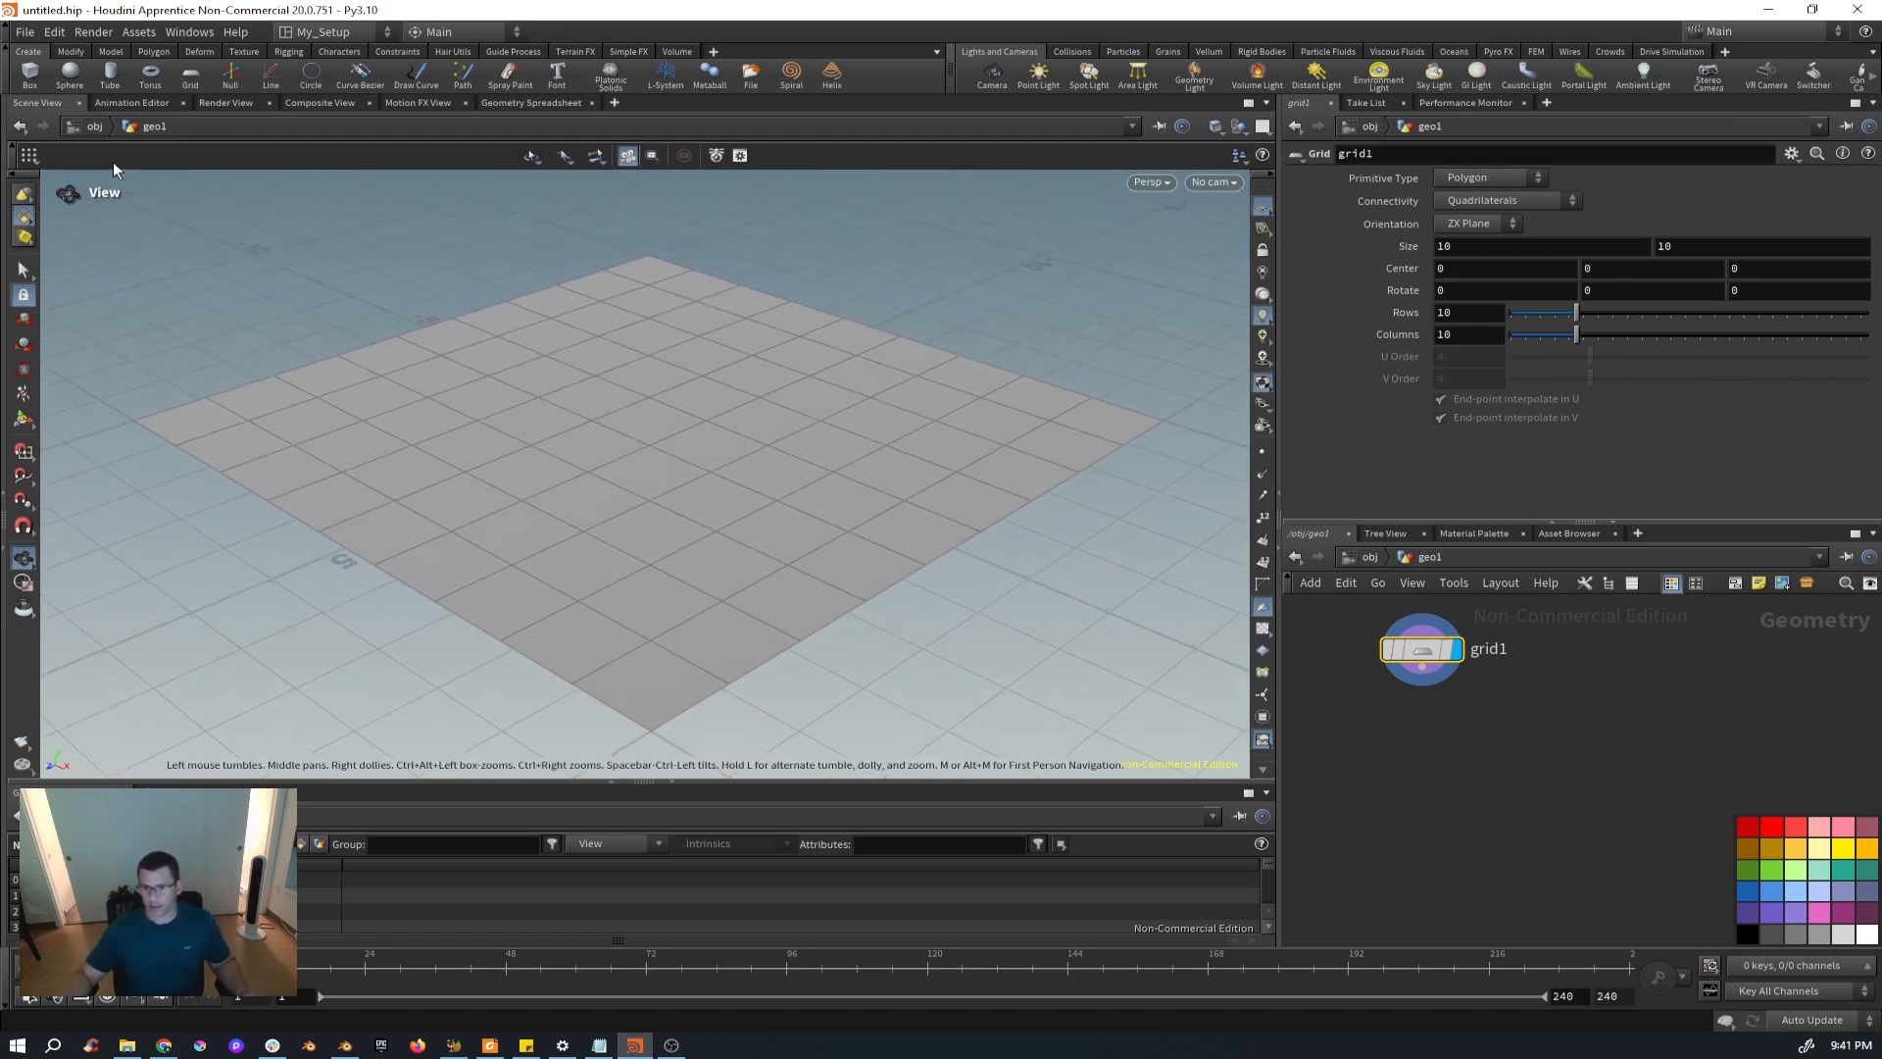
mouse_move(1420, 656)
left_mouse_down()
mouse_move(1384, 670)
mouse_move(1467, 675)
mouse_move(1445, 668)
left_mouse_up()
key("c")
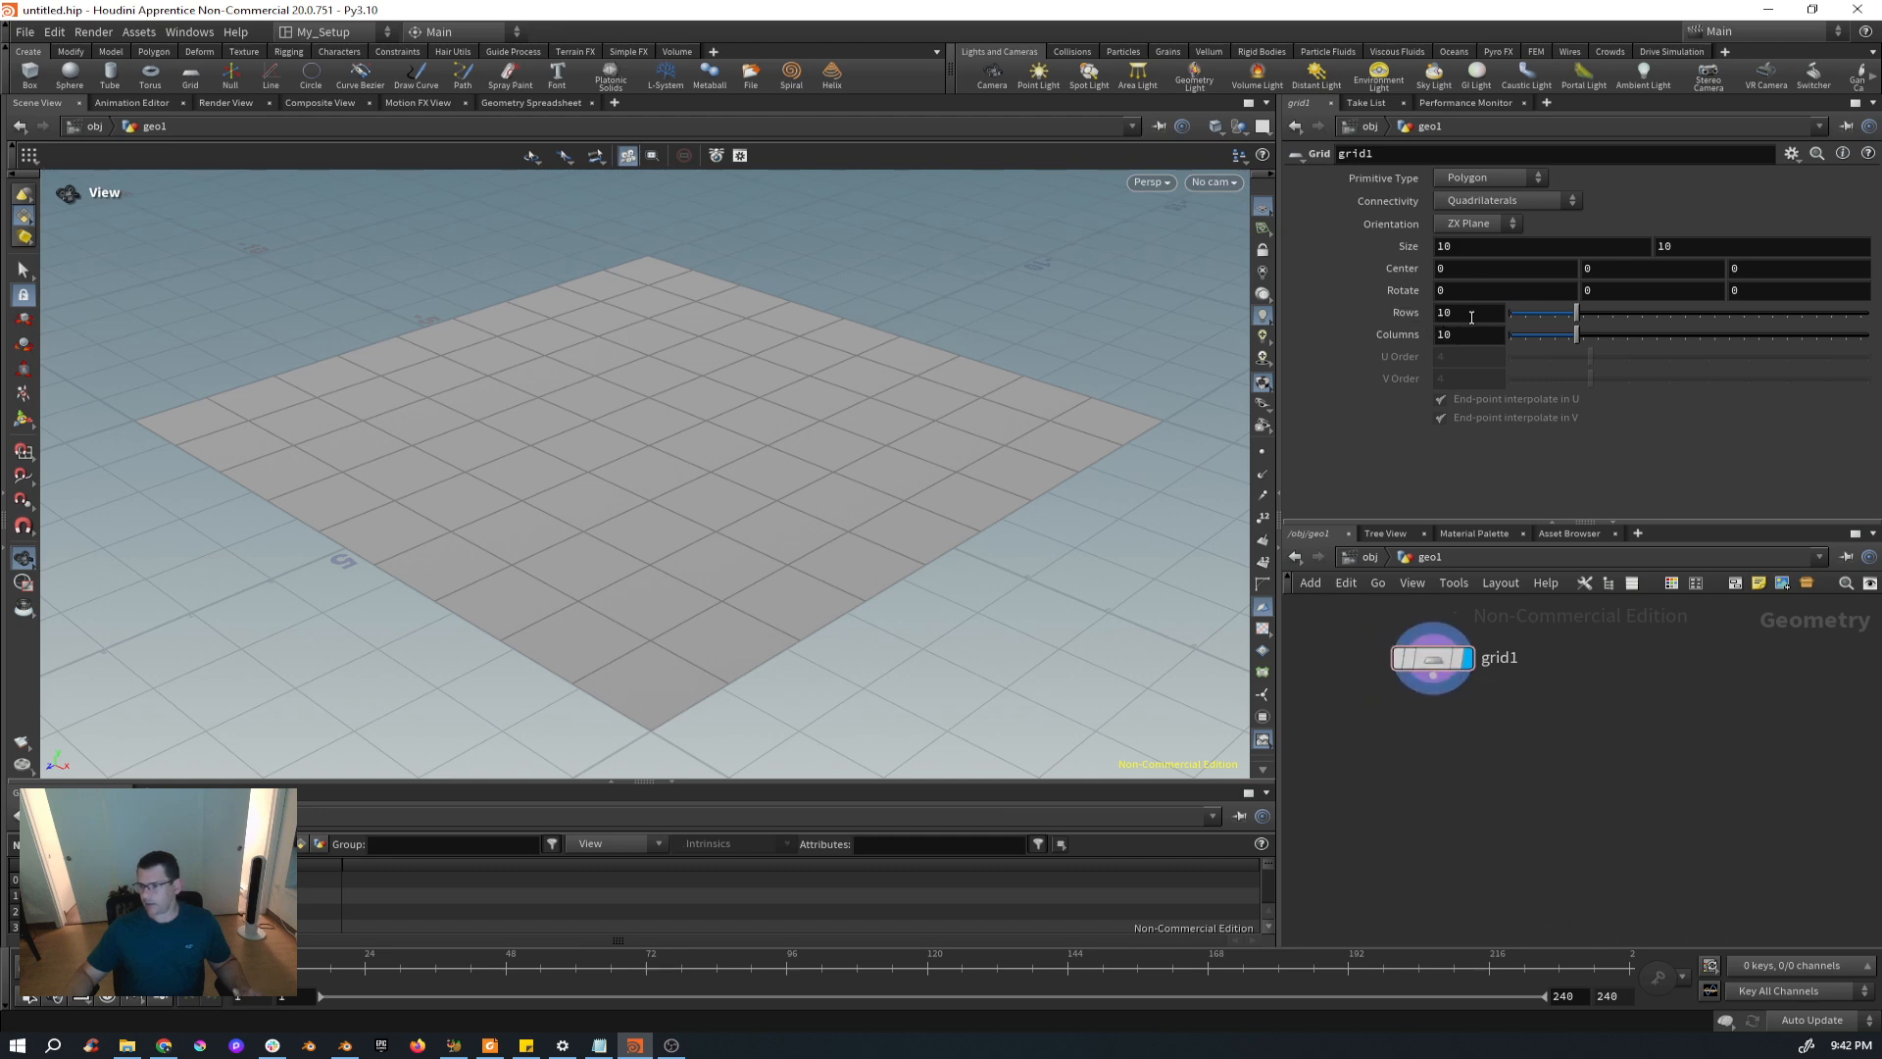
Set the grid's rows and columns to 100 each.
left_click_drag(1578, 318, 1879, 351)
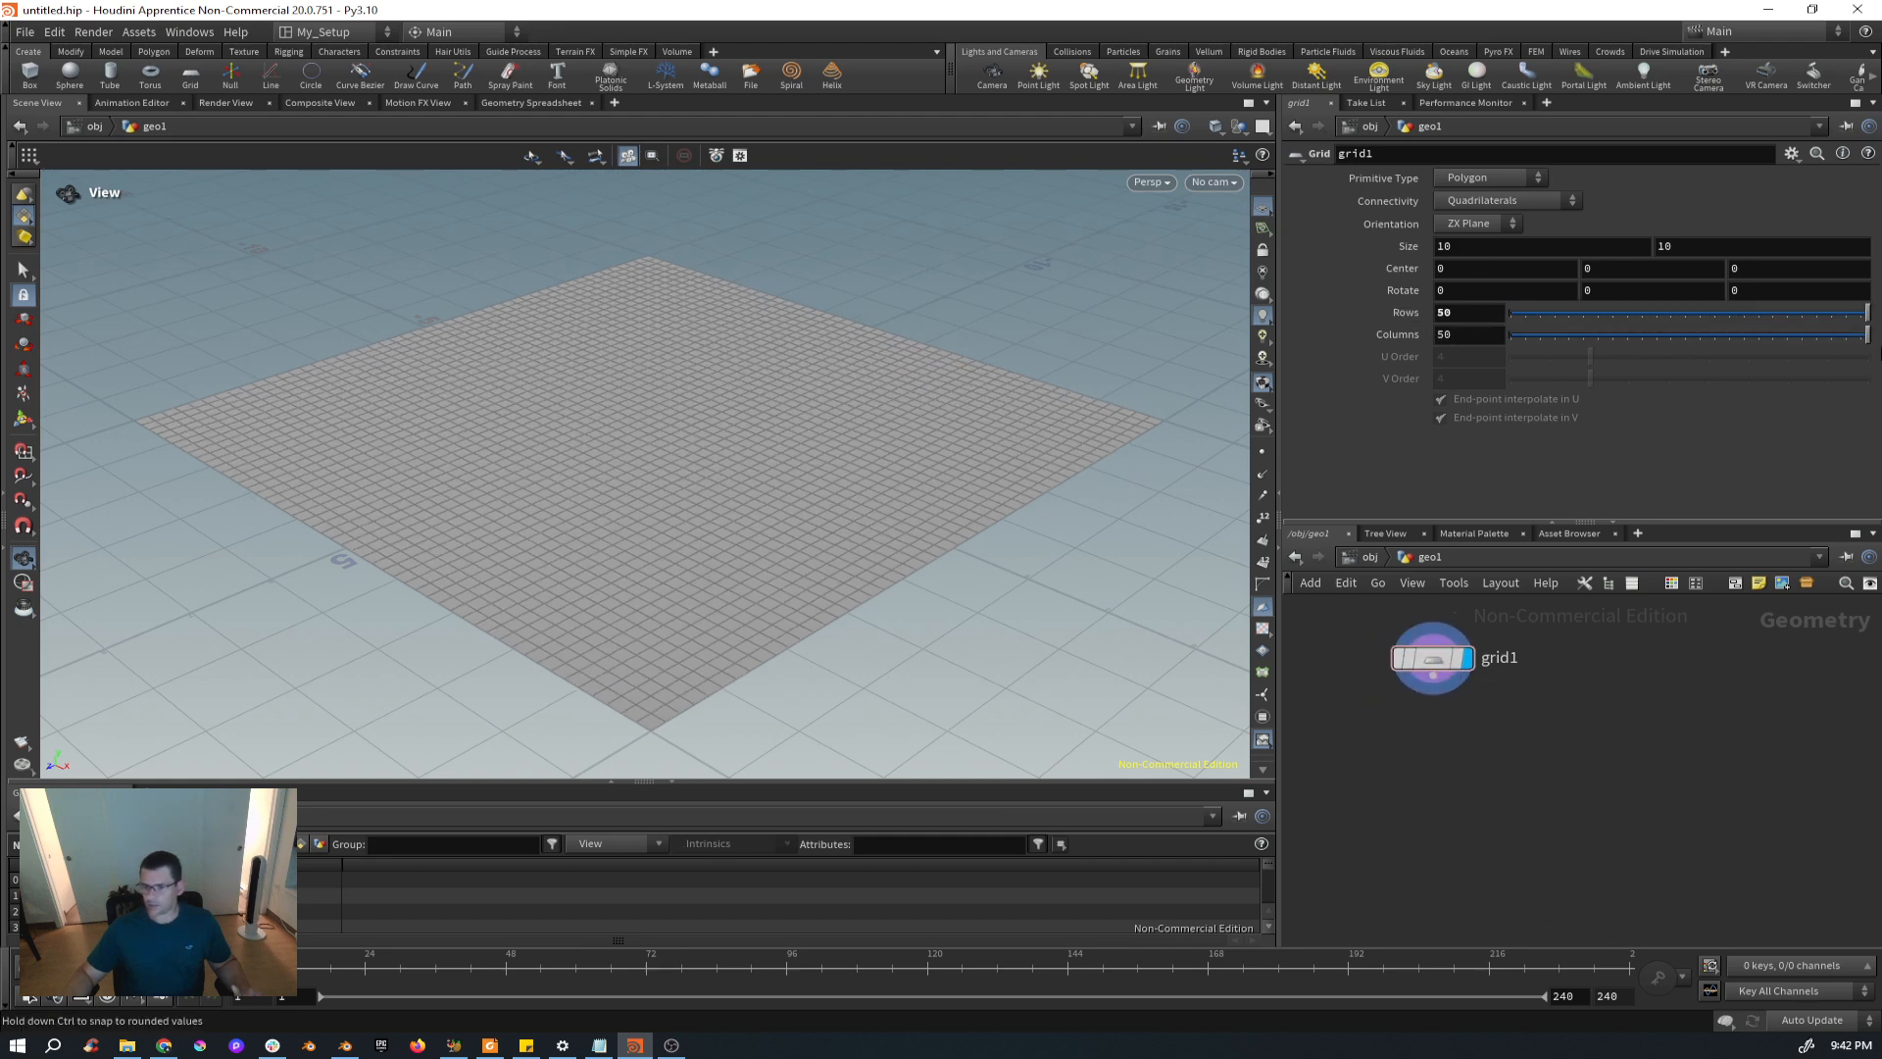
left_click(1460, 335)
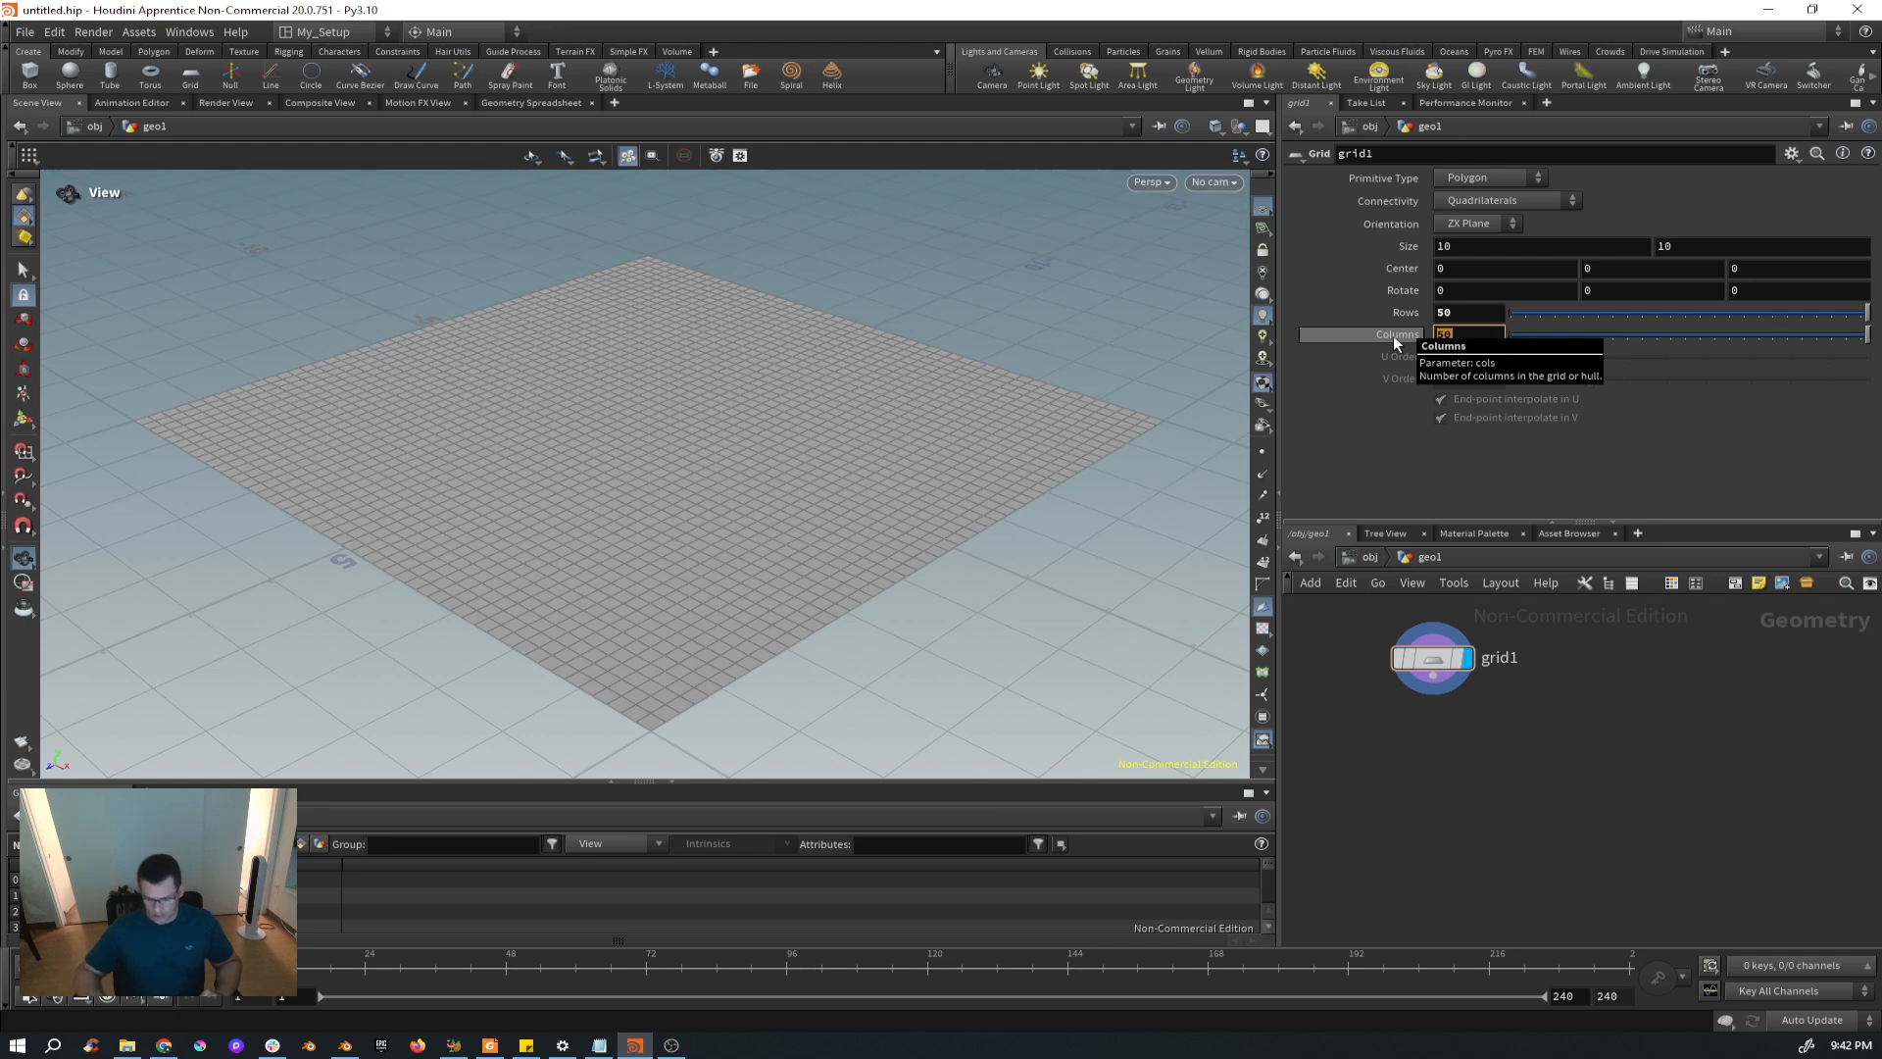
type("100")
key("Return")
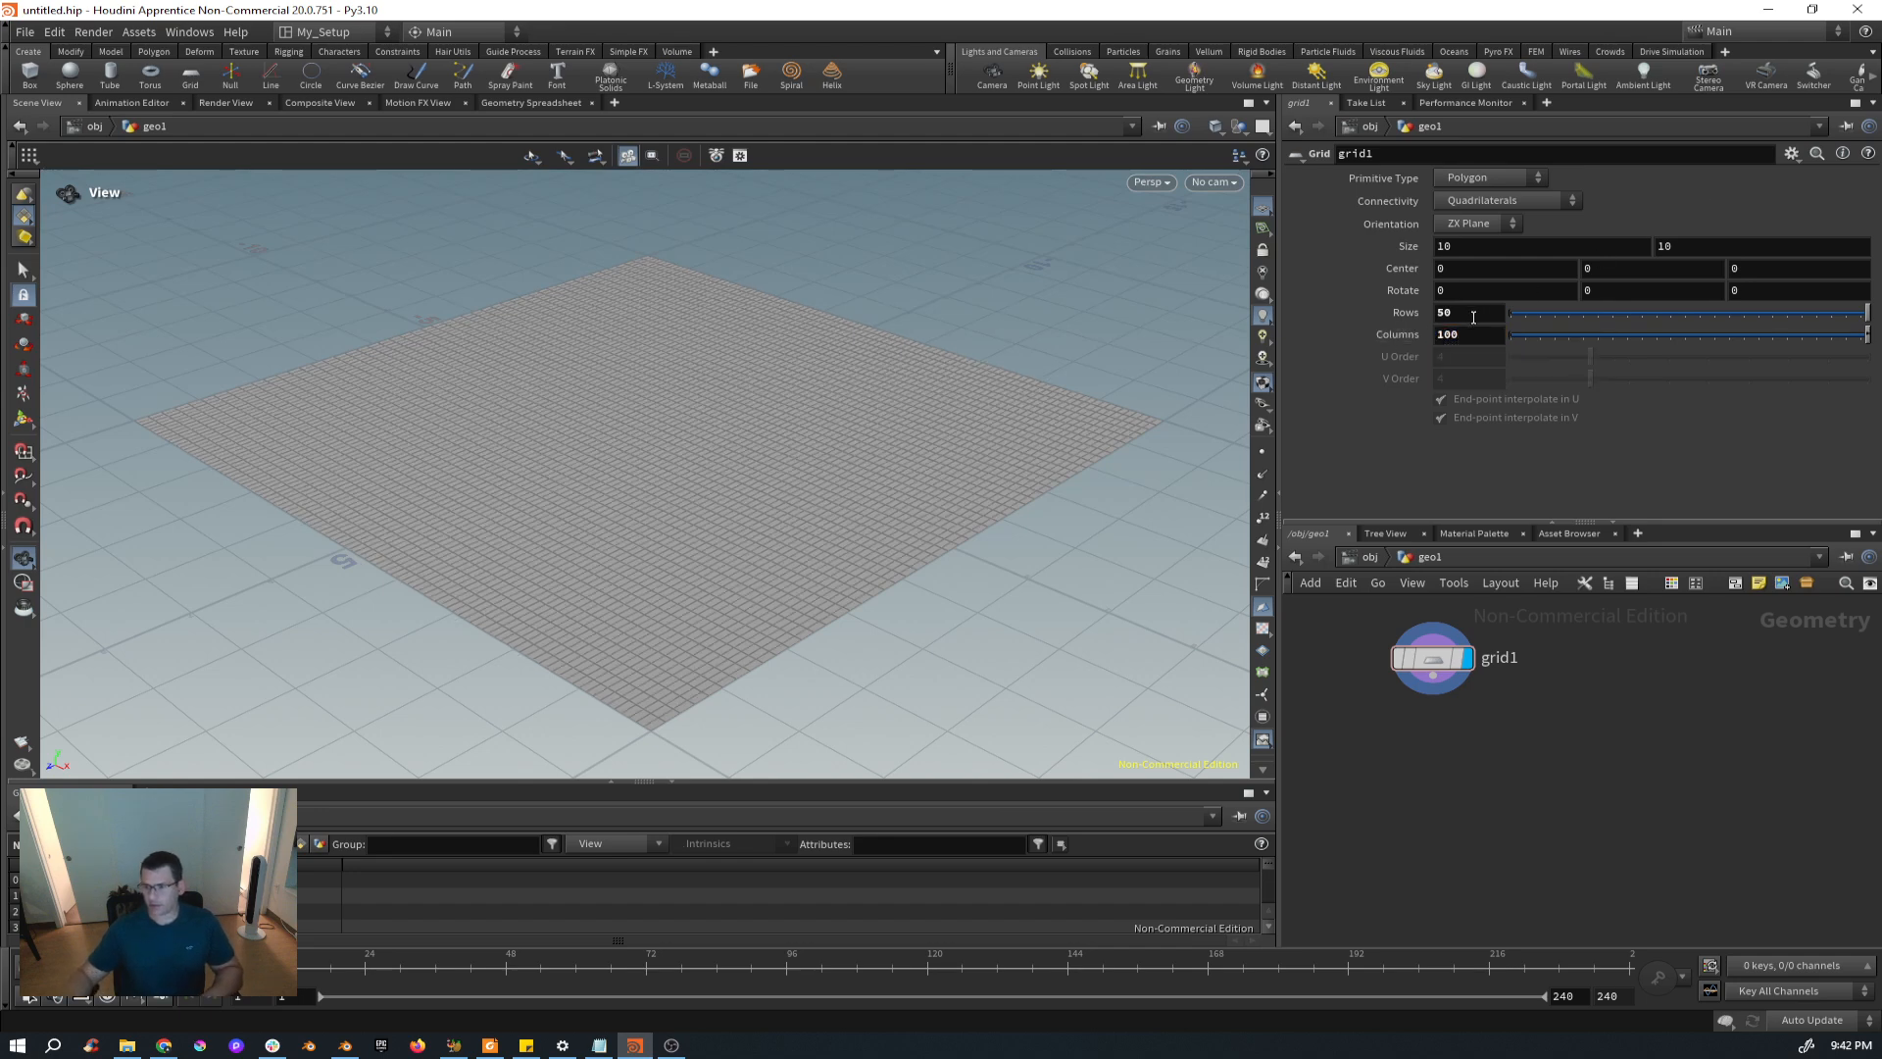
type("100")
key("Return")
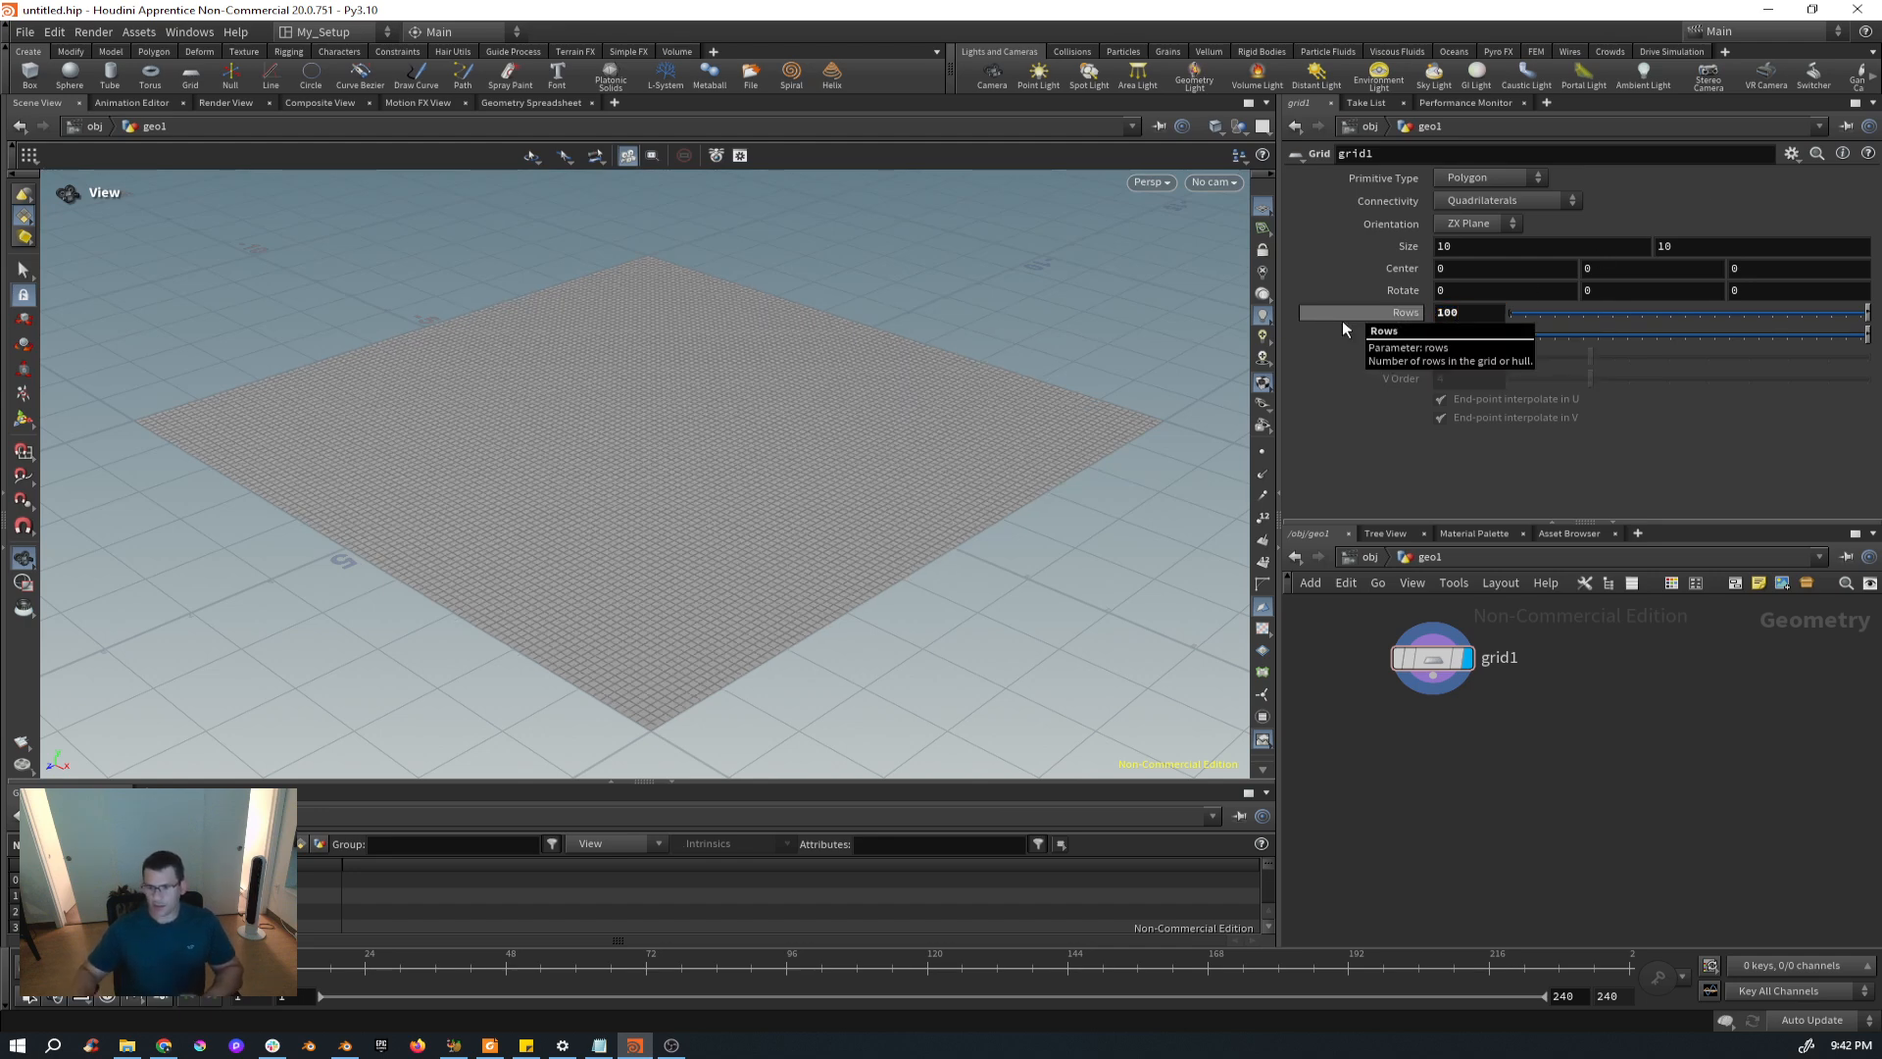
Add a Mountain node below the Grid node, connected to the grid's output.
left_click_drag(680, 535, 668, 534)
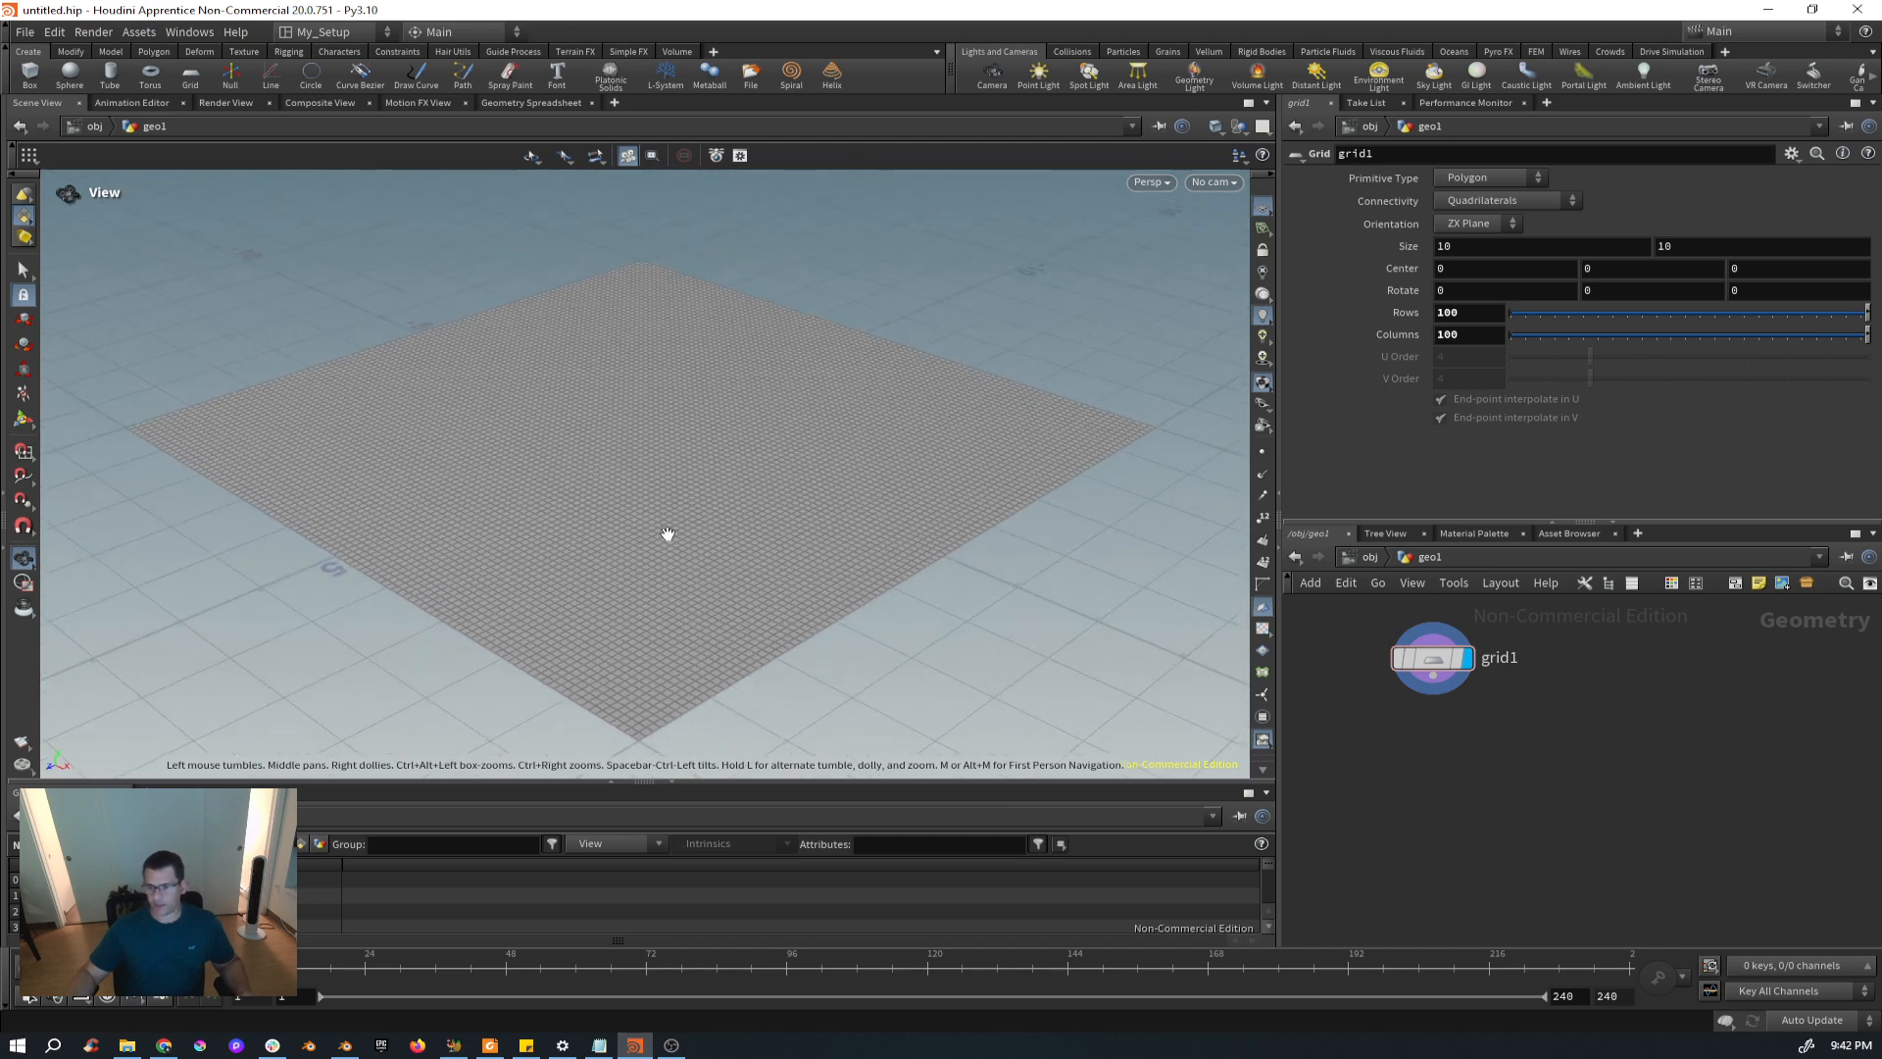
left_click_drag(1433, 676, 1431, 727)
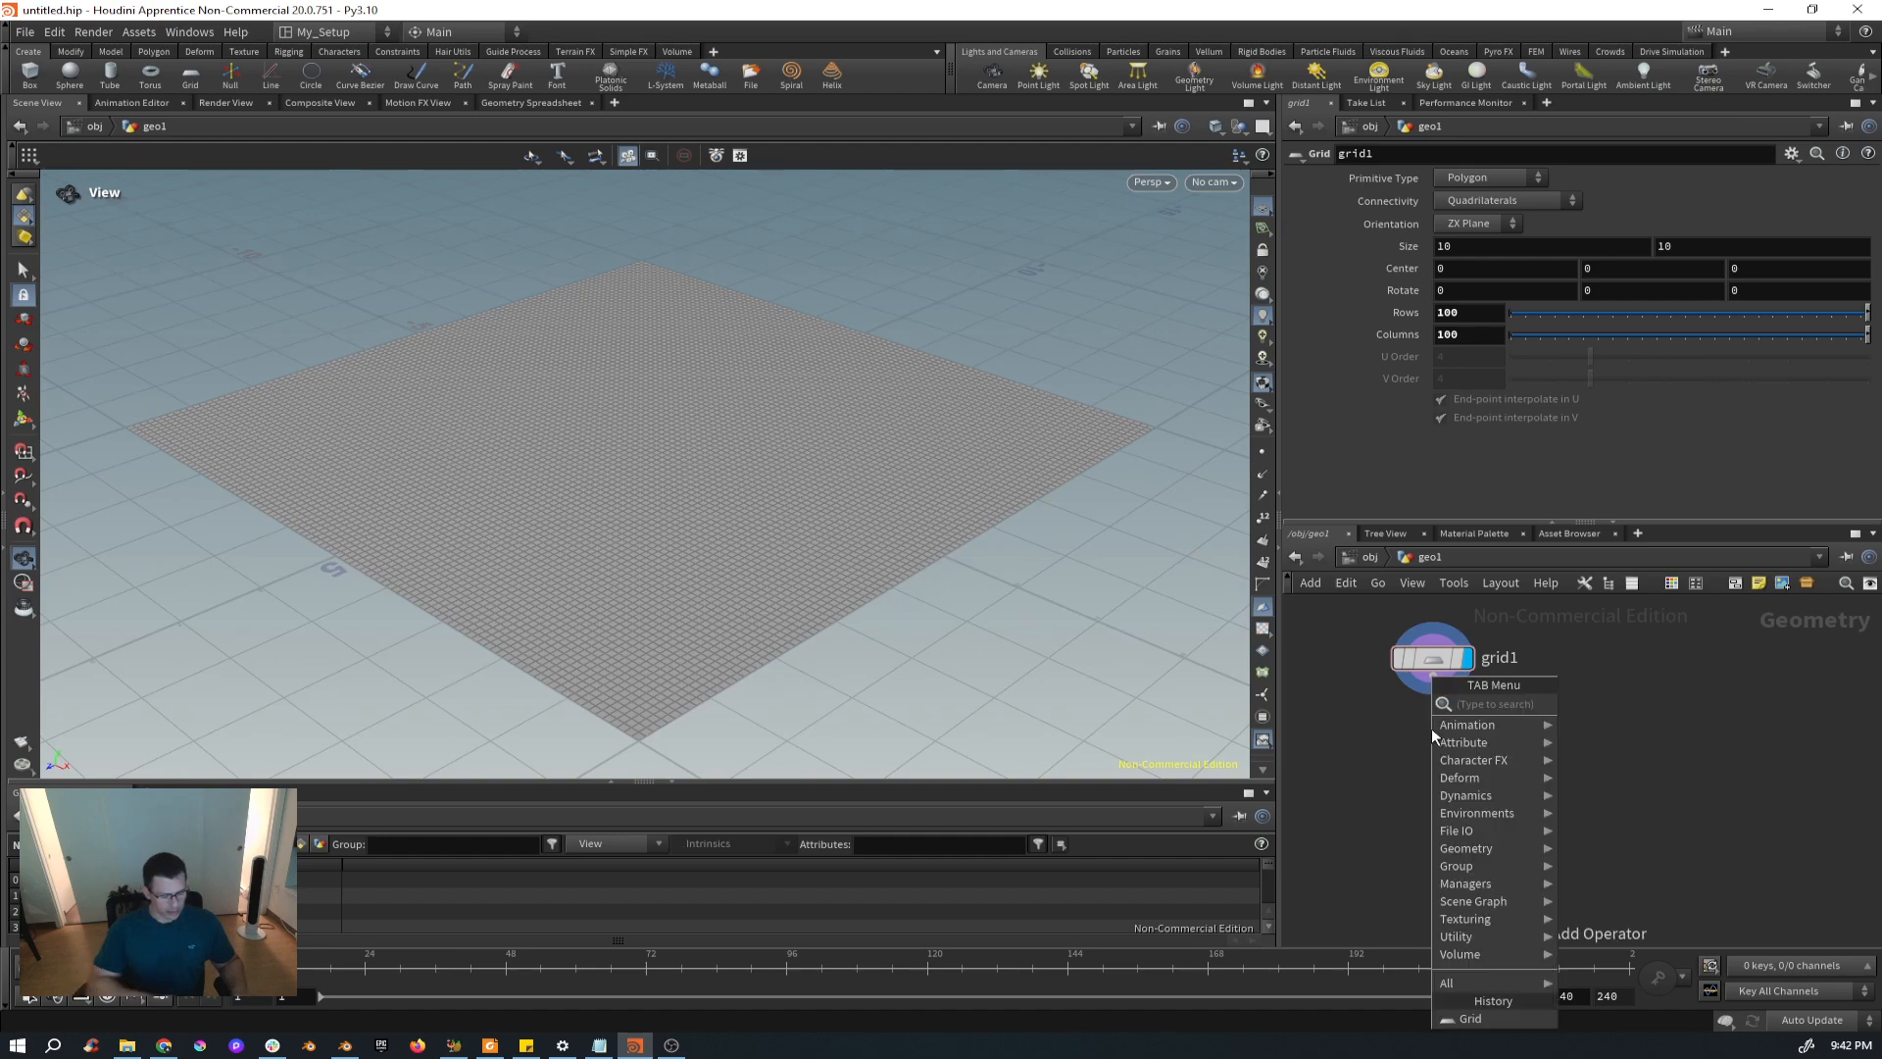
type("mount")
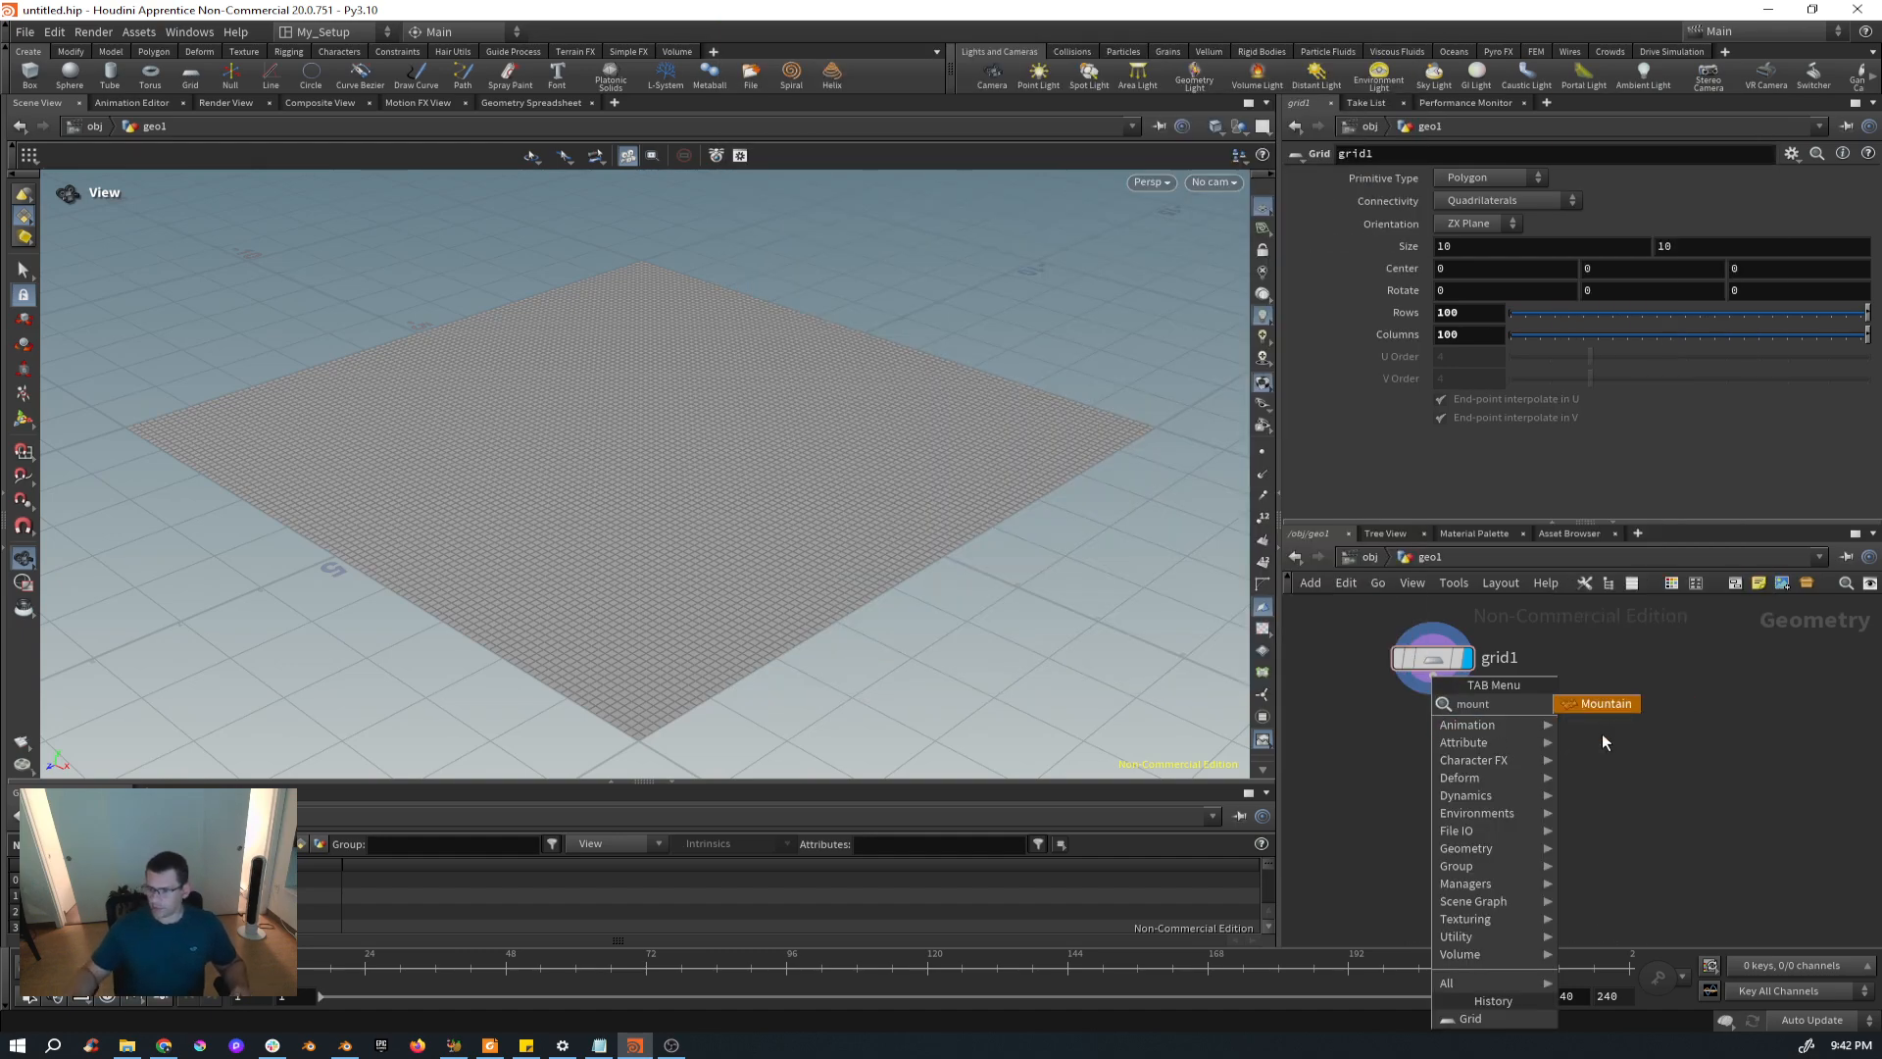
left_click(1600, 704)
left_click(1454, 751)
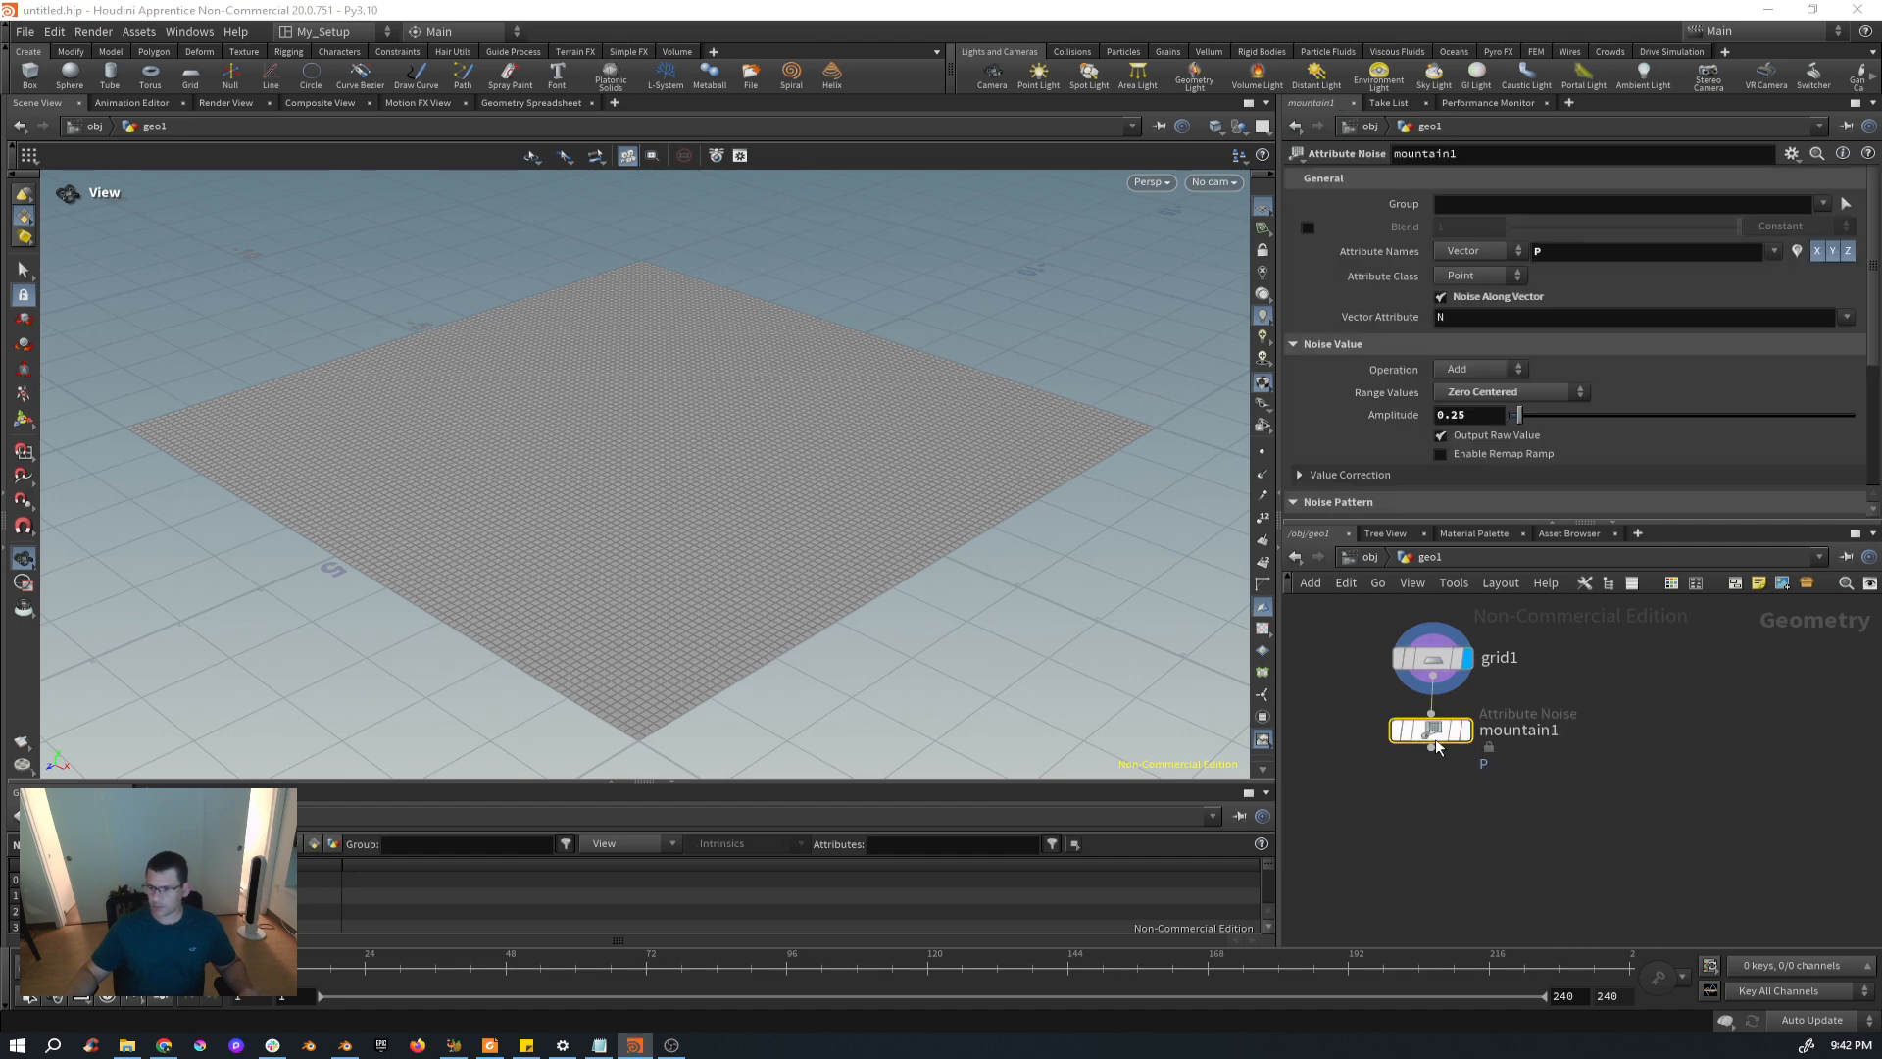
Move the Mountain node further below the Grid node and display its result in the viewport.
left_click_drag(1434, 739, 1428, 781)
left_click(1464, 739)
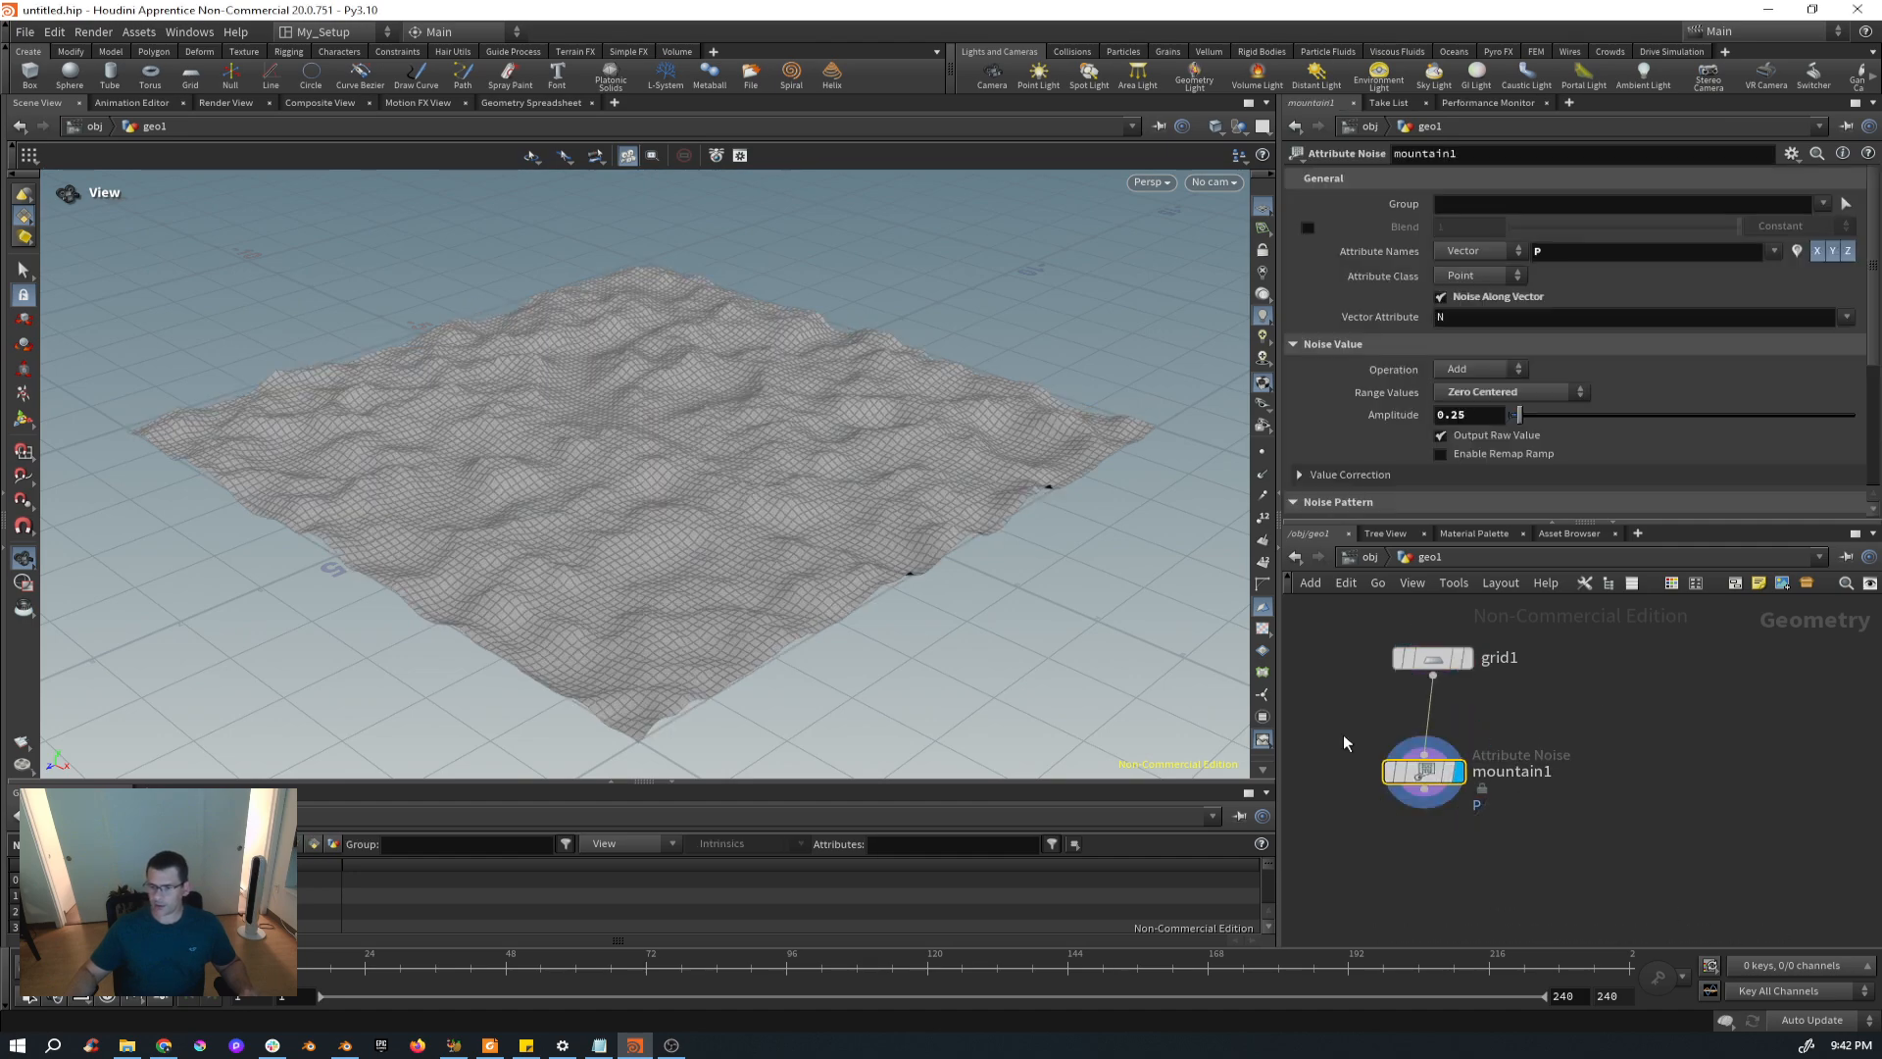
mouse_move(579, 579)
left_mouse_down()
mouse_move(592, 550)
mouse_move(598, 584)
left_mouse_up()
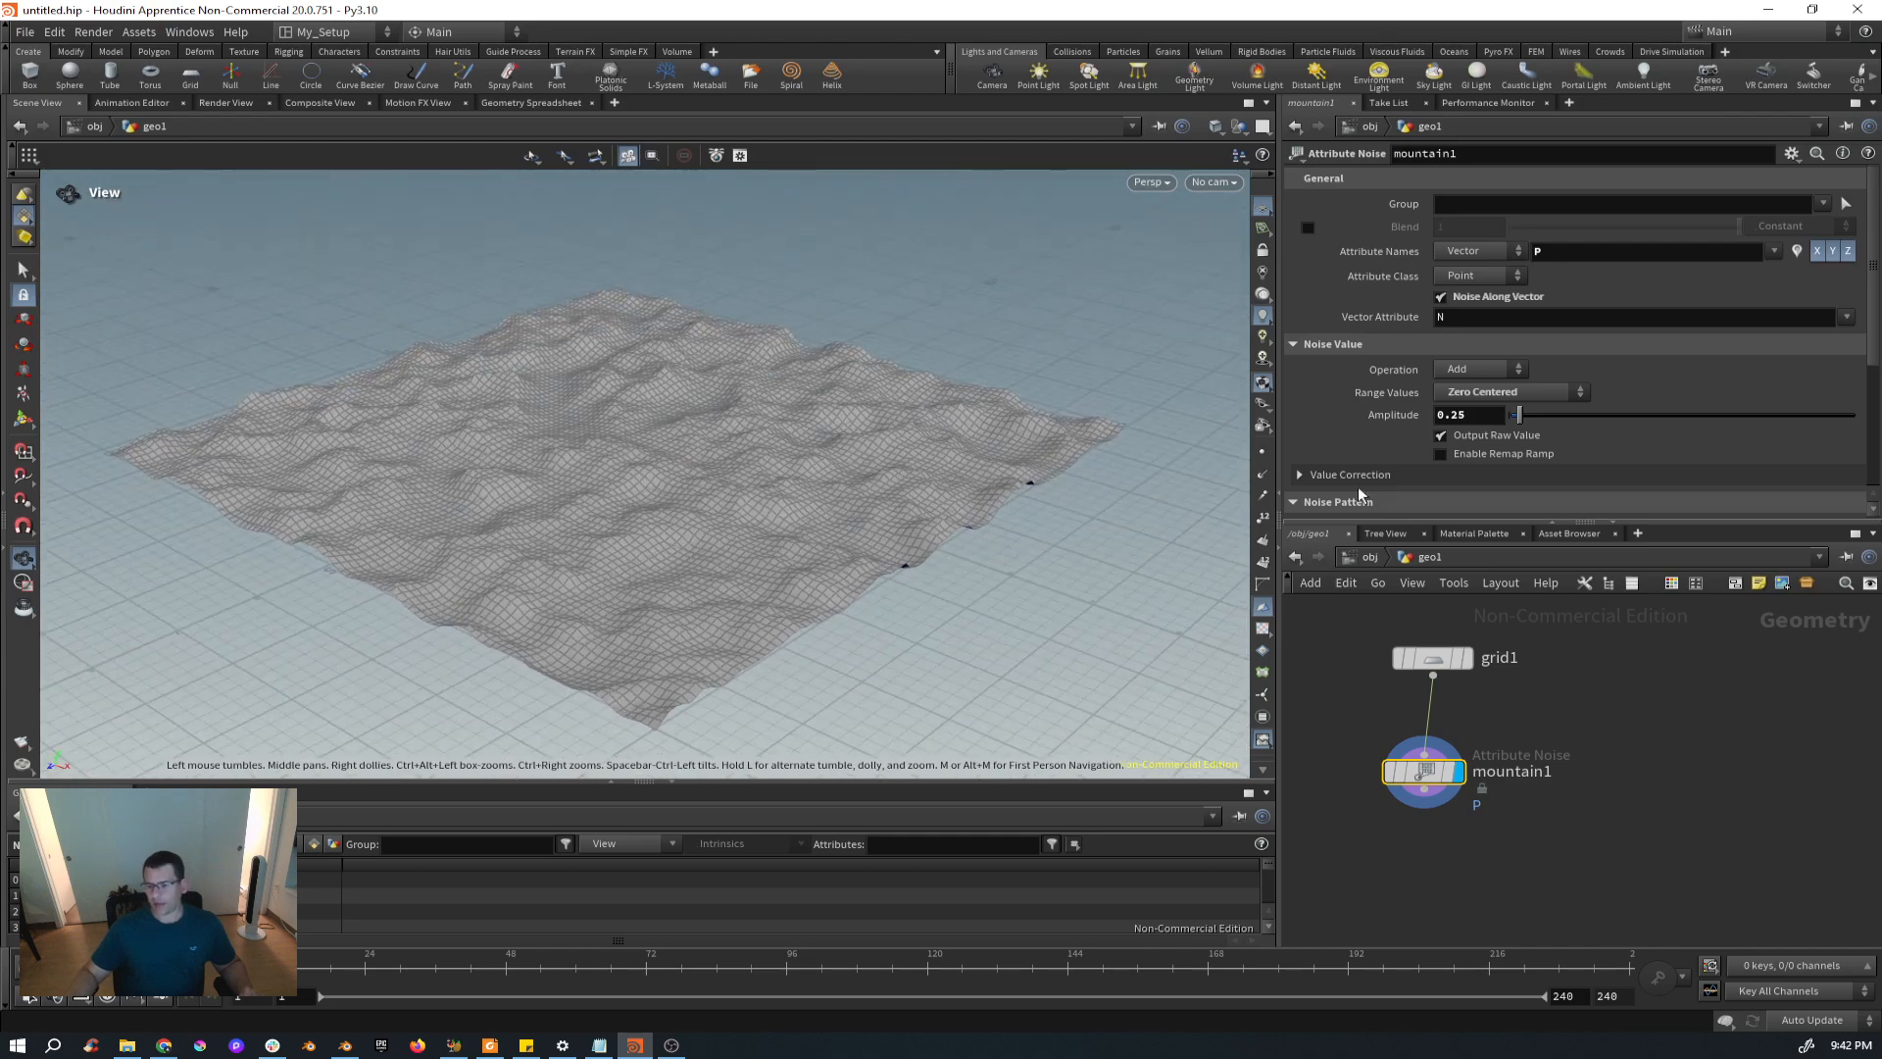
Set the Mountain node's range values to Positive and its amplitude to 0.37.
left_click(1574, 392)
left_click(1537, 409)
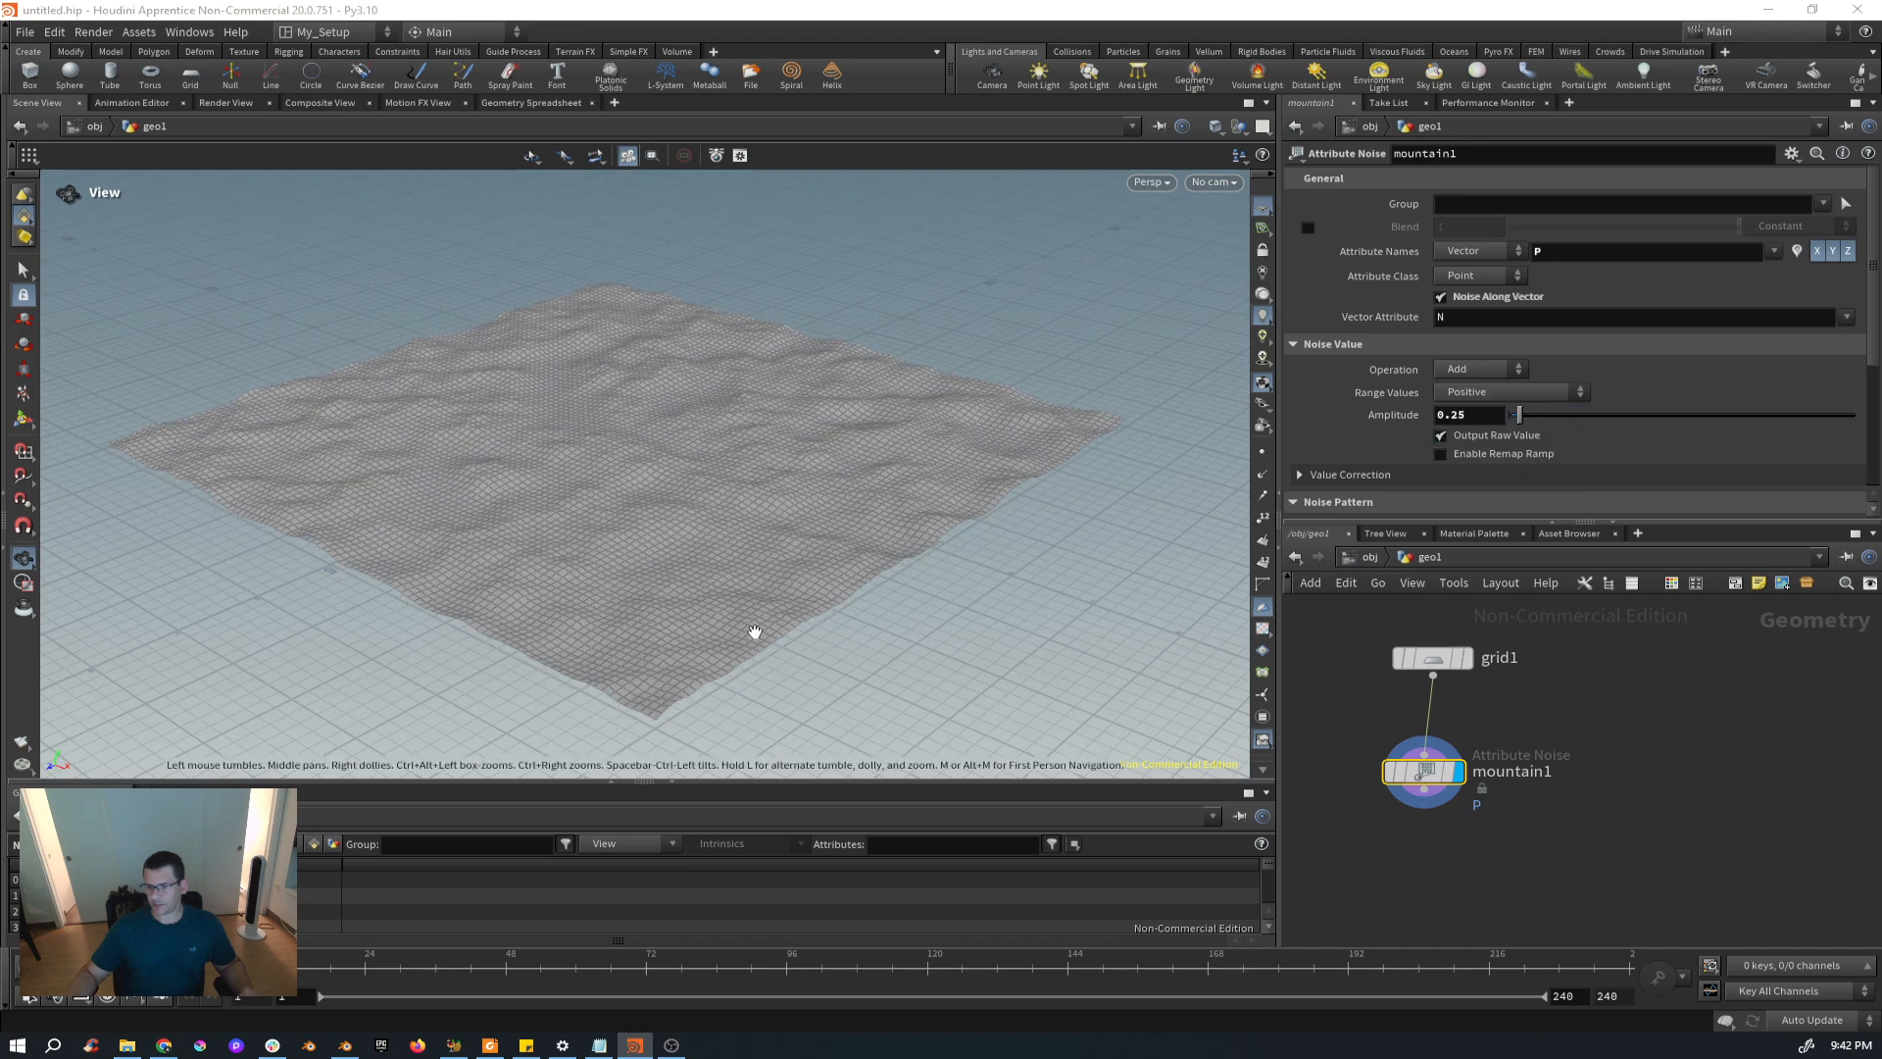
mouse_move(1519, 414)
left_mouse_down()
mouse_move(1542, 416)
mouse_move(1520, 427)
left_mouse_up()
Expand the Mountain node's fractal settings and change the noise type to Sparse Convolution.
scroll(1520, 427, "down", 5)
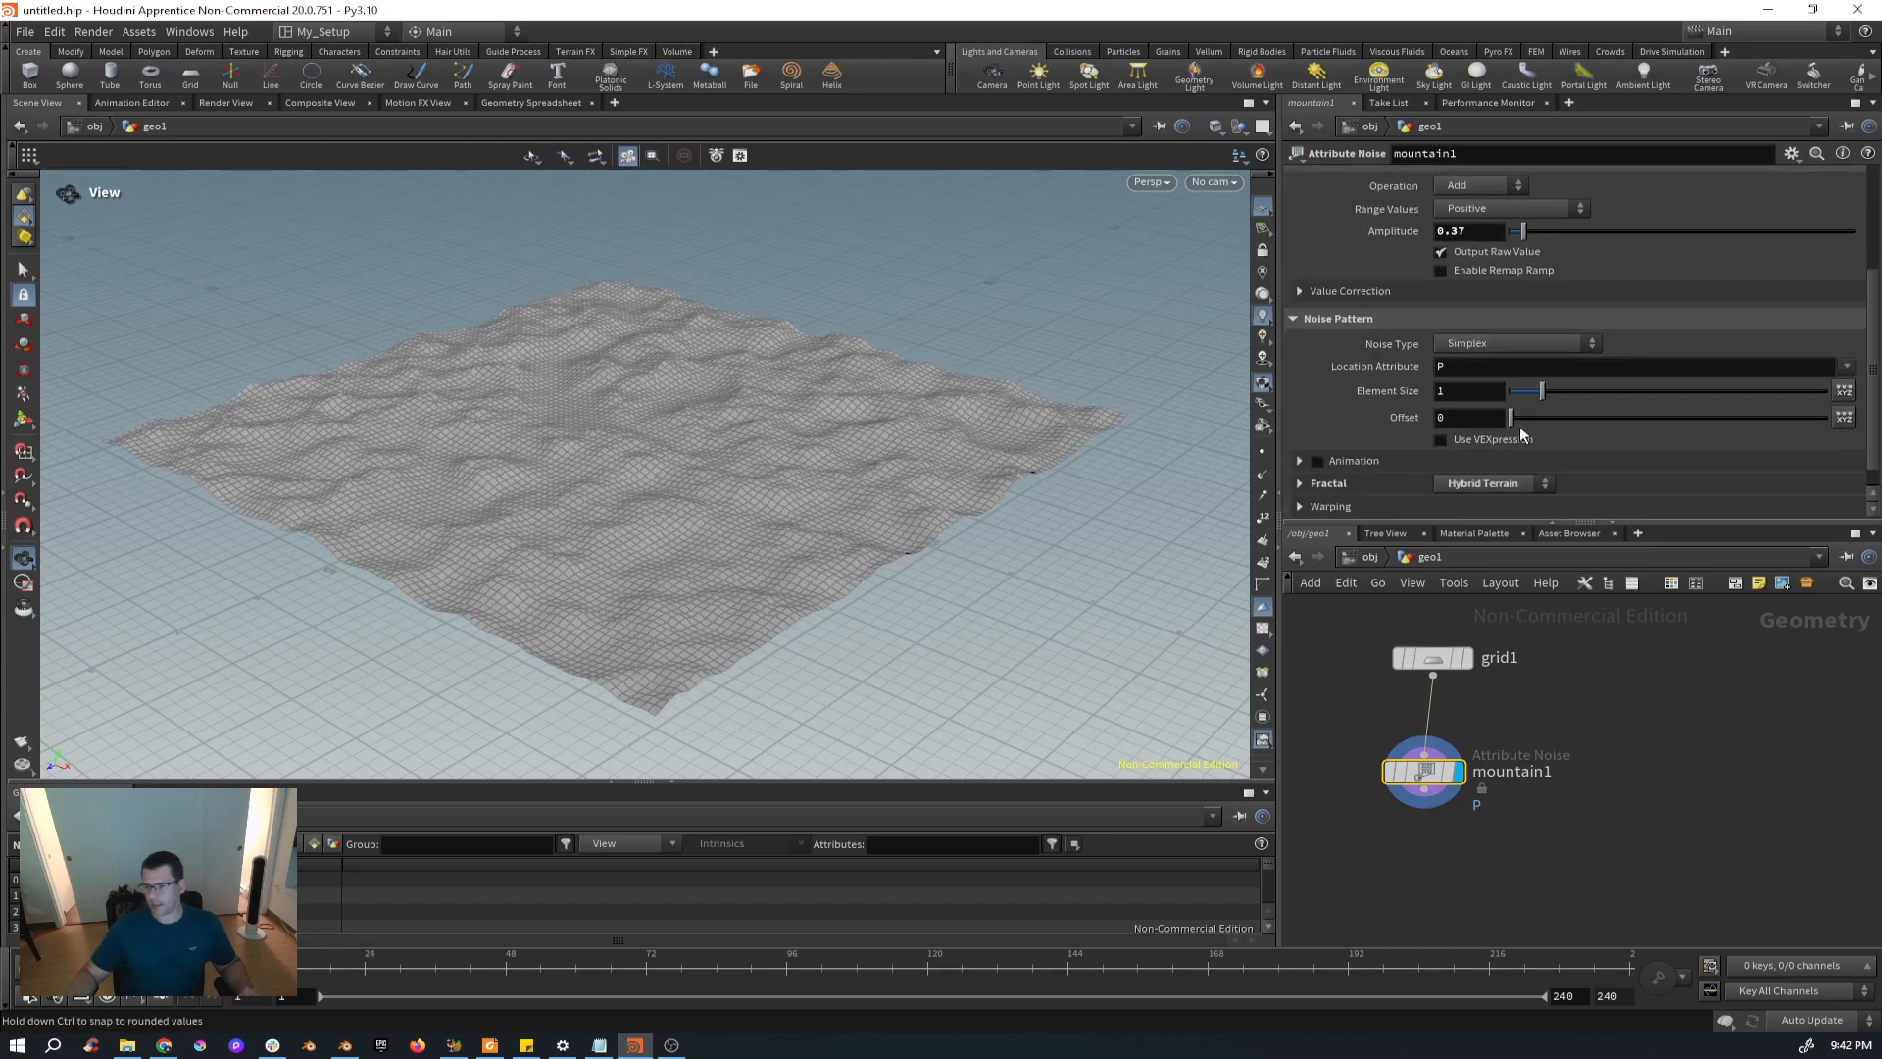
left_click(1301, 456)
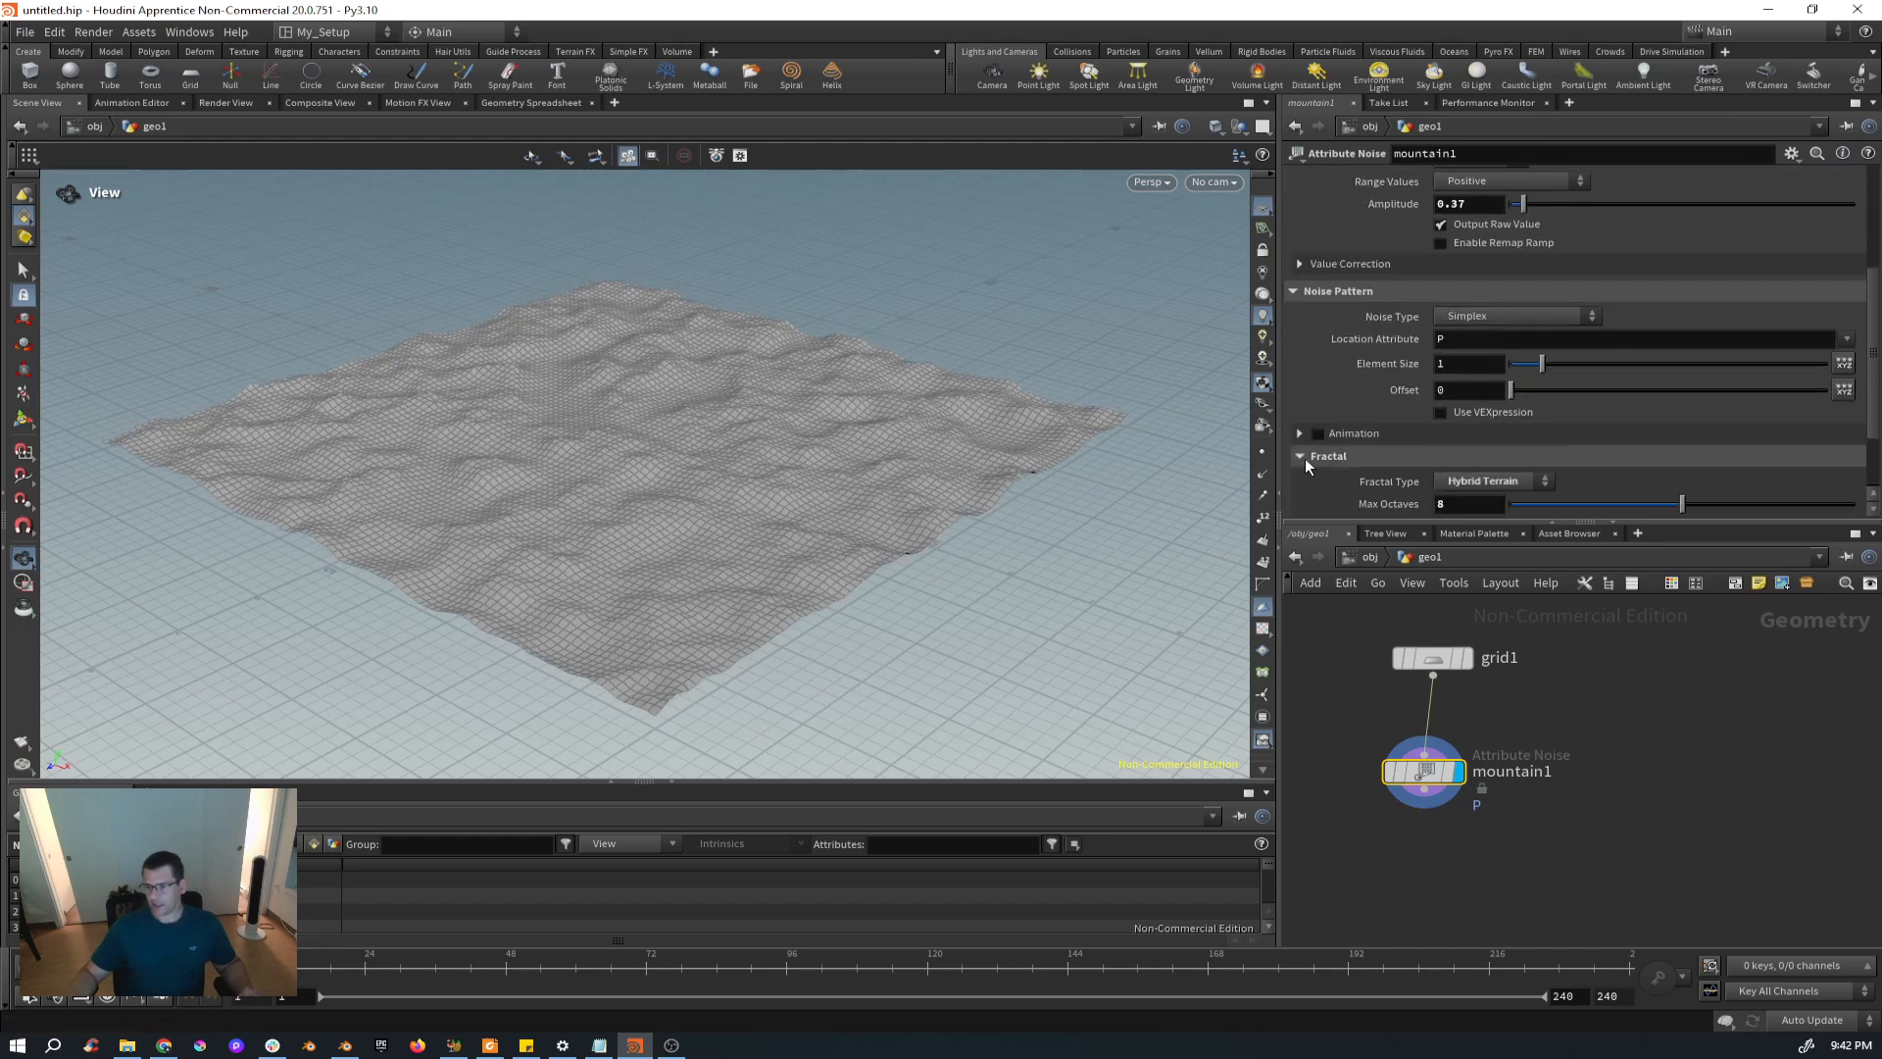
scroll(1338, 469, "down", 3)
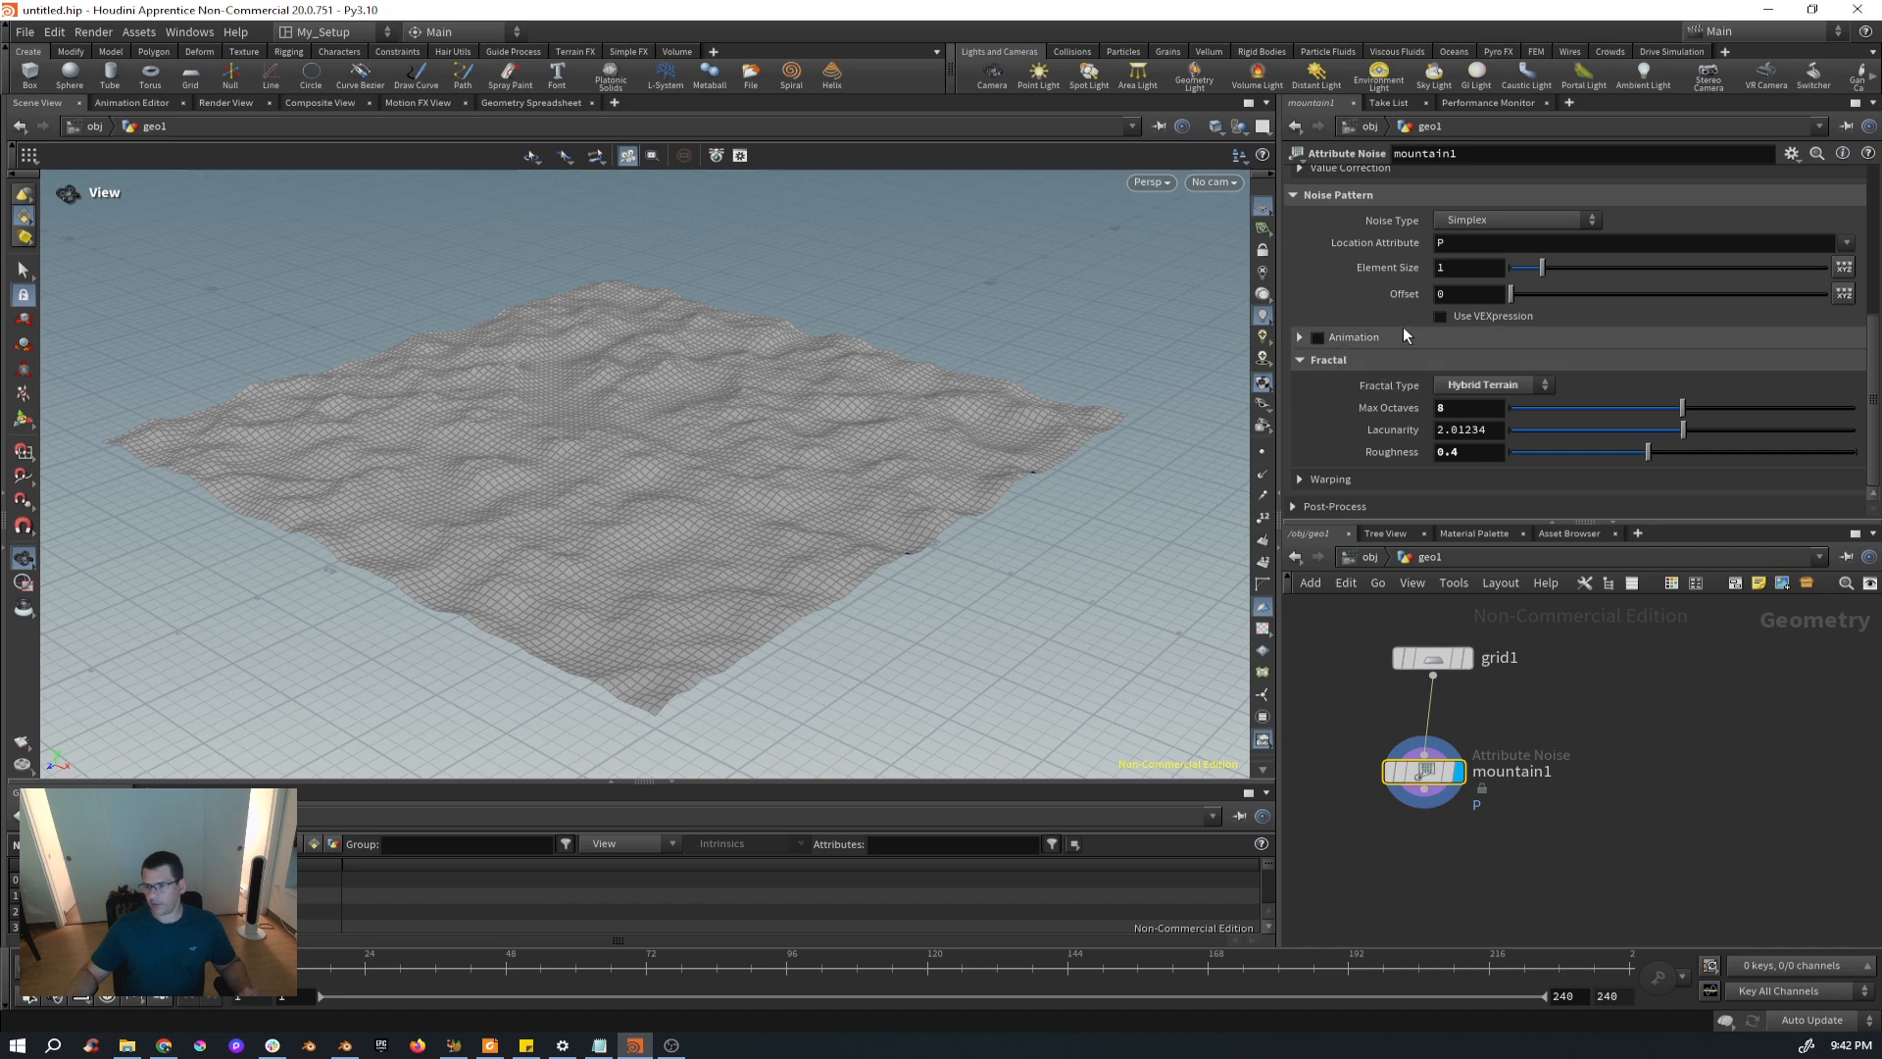
left_click(1596, 220)
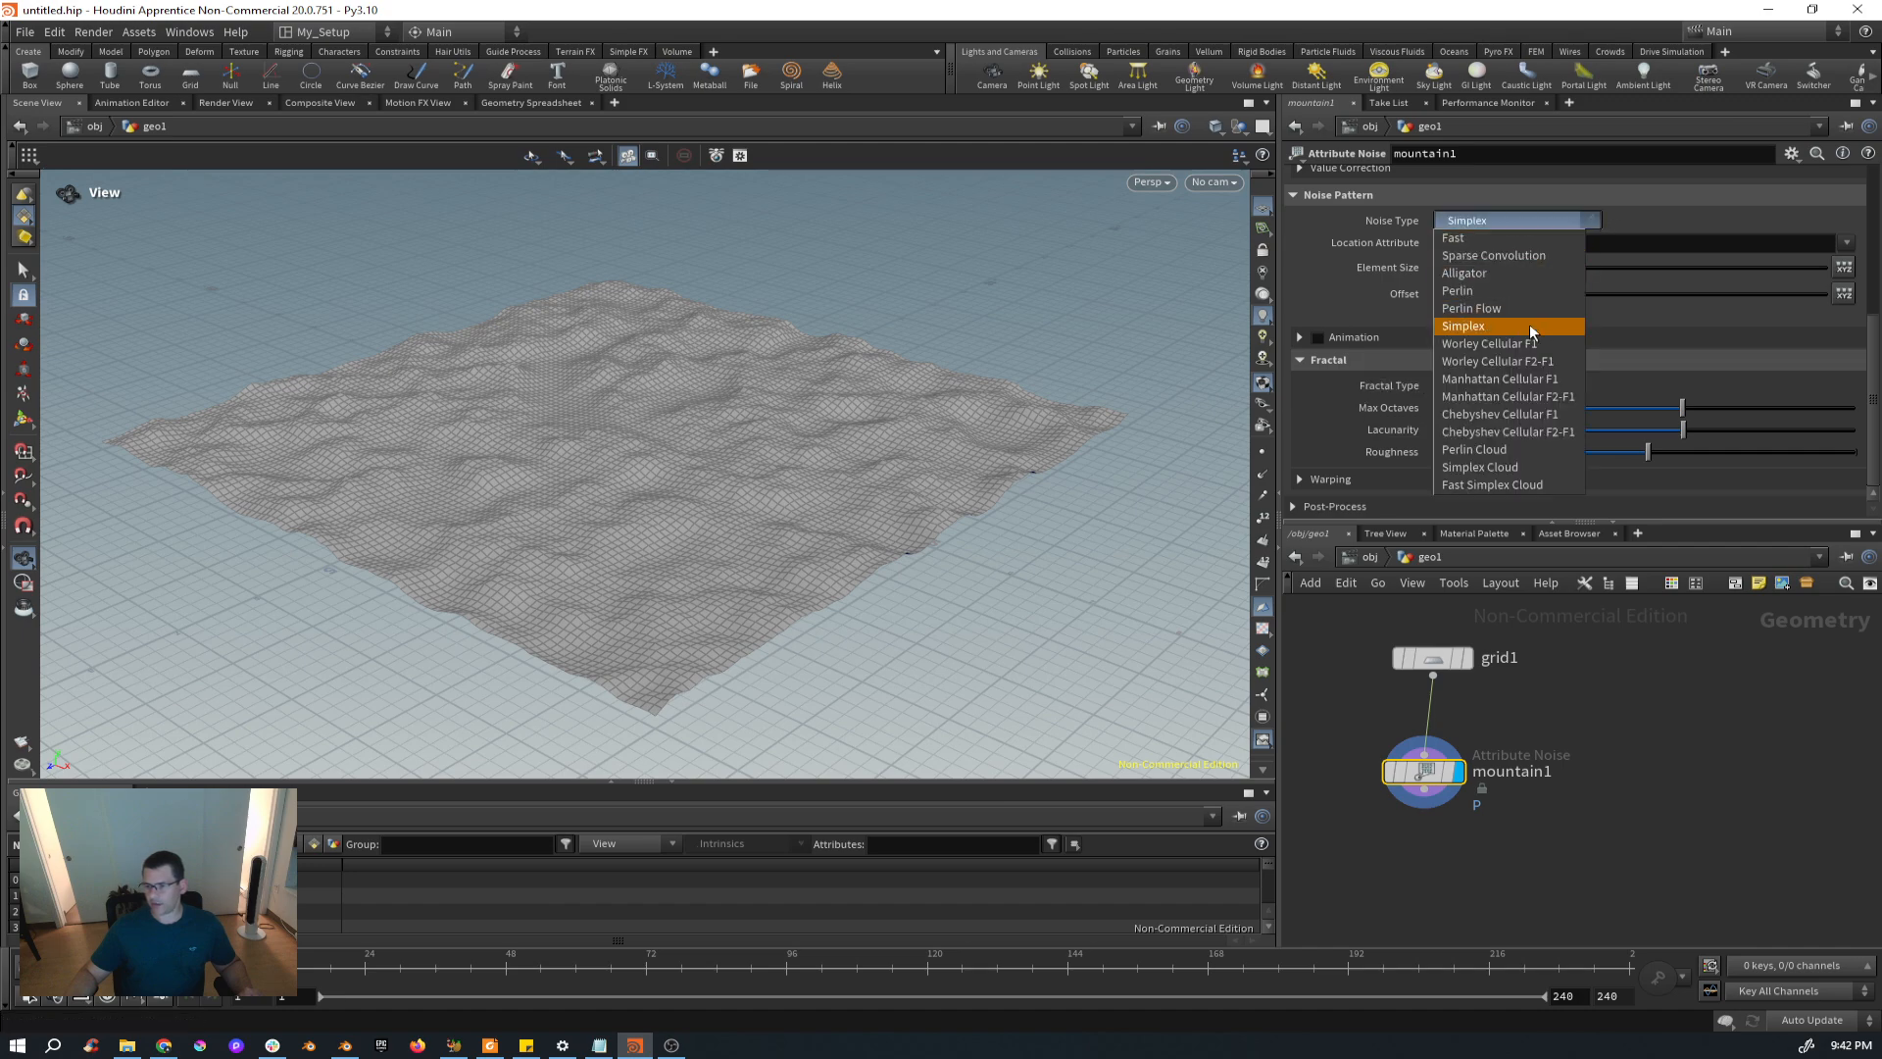
left_click(1512, 256)
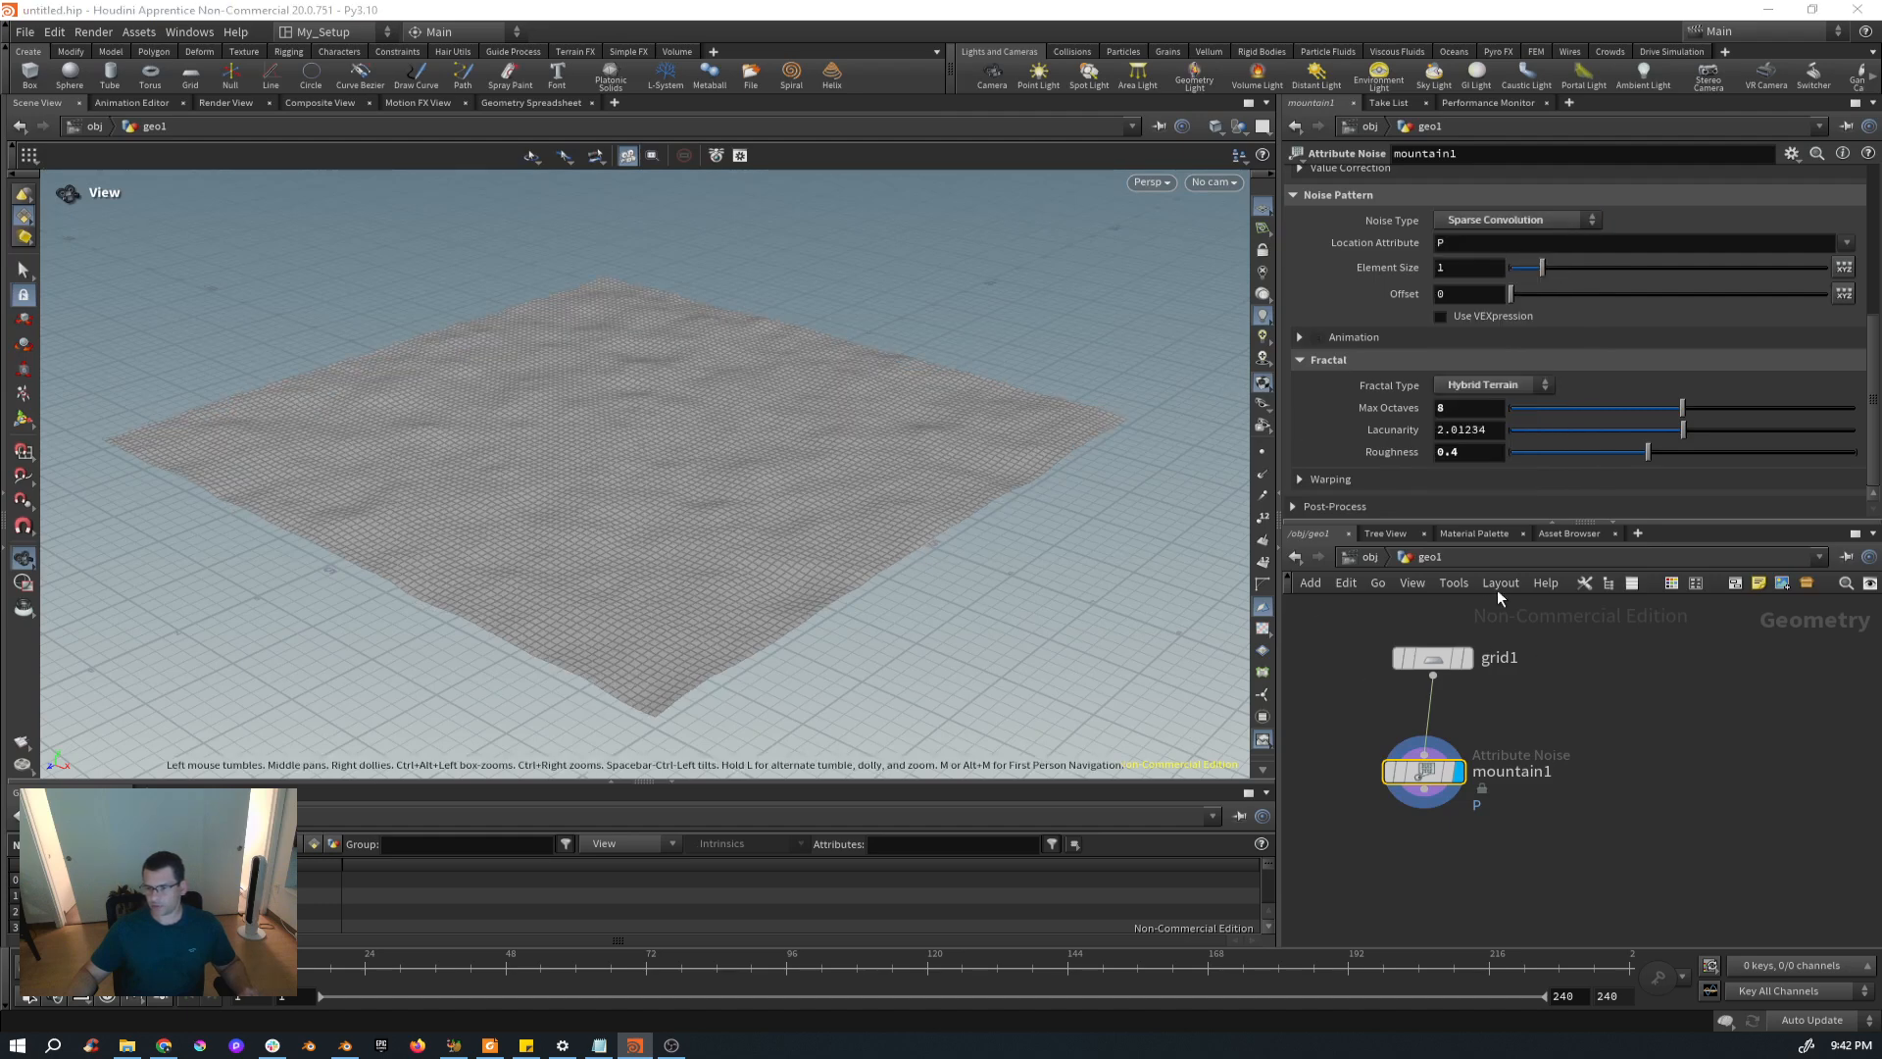
Expand the Mountain node's warping settings and set the lattice warp size to 1.29.
left_click(1299, 479)
scroll(1372, 451, "down", 2)
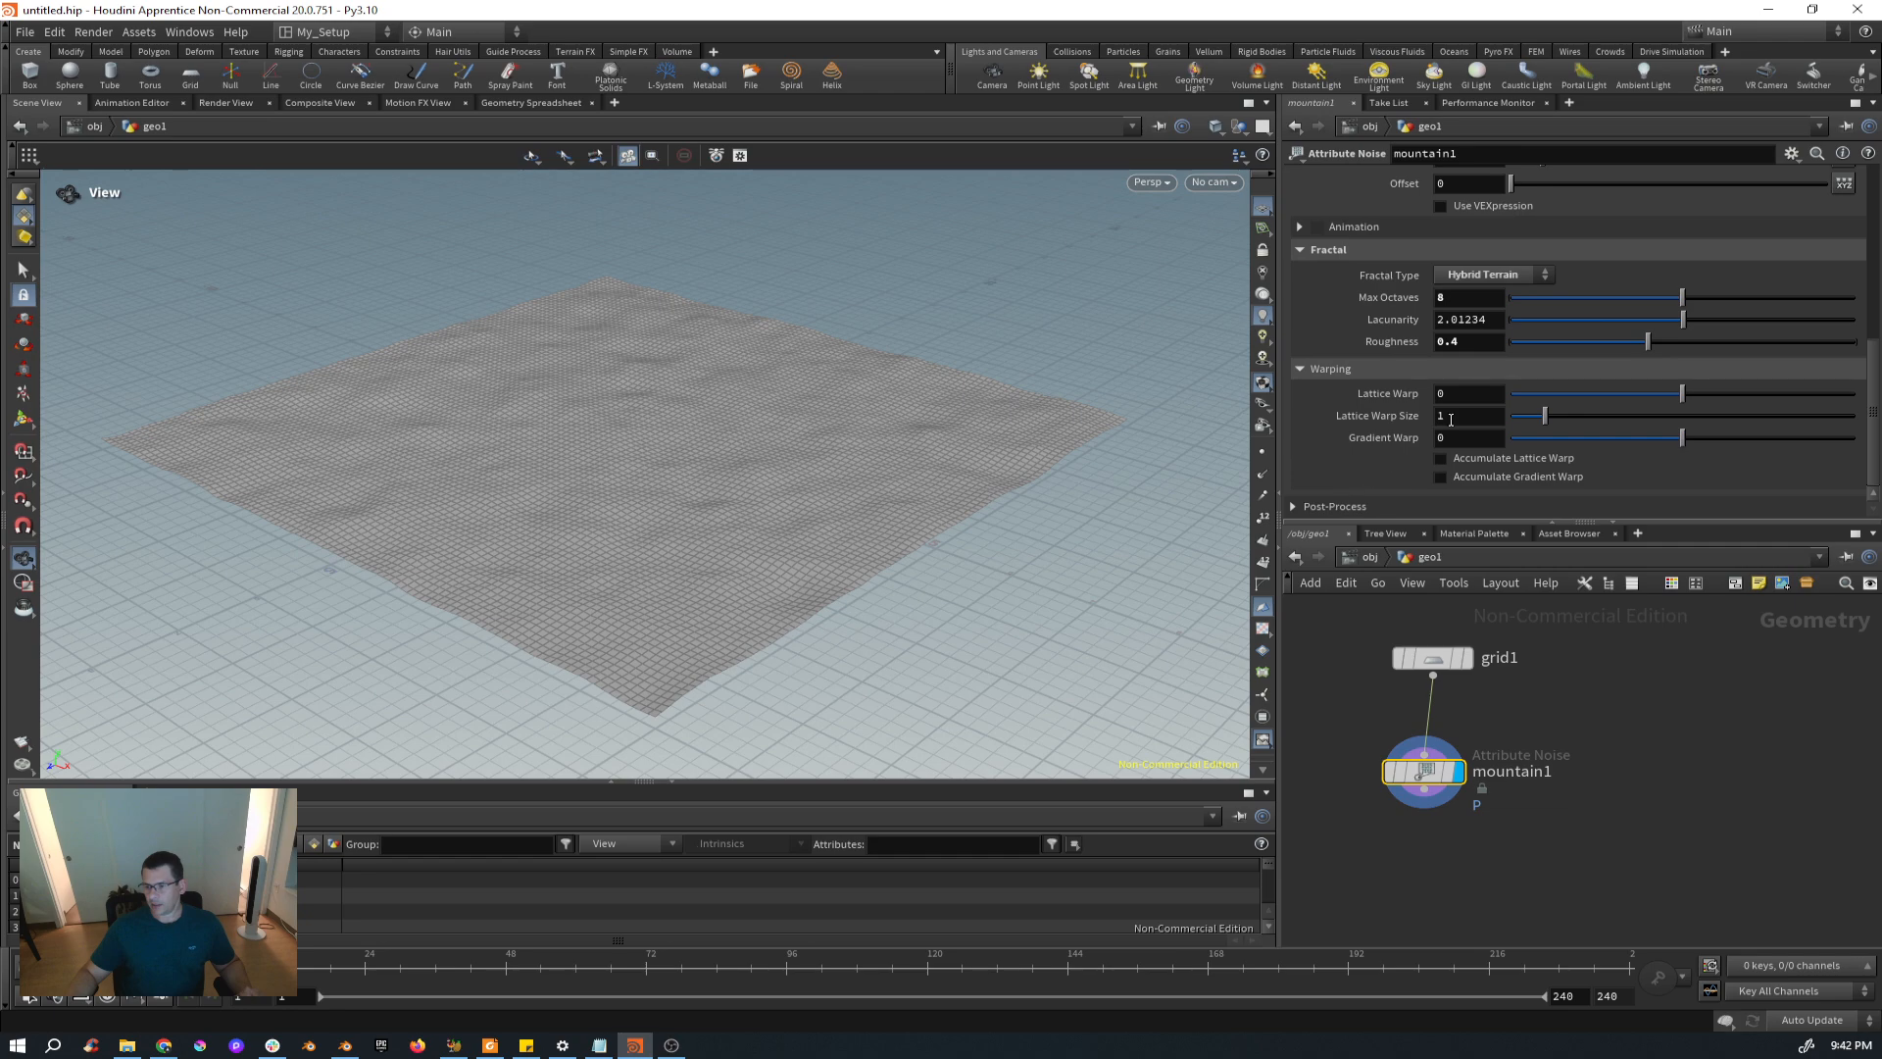
mouse_move(1545, 416)
left_mouse_down()
mouse_move(1589, 417)
mouse_move(1559, 417)
left_mouse_up()
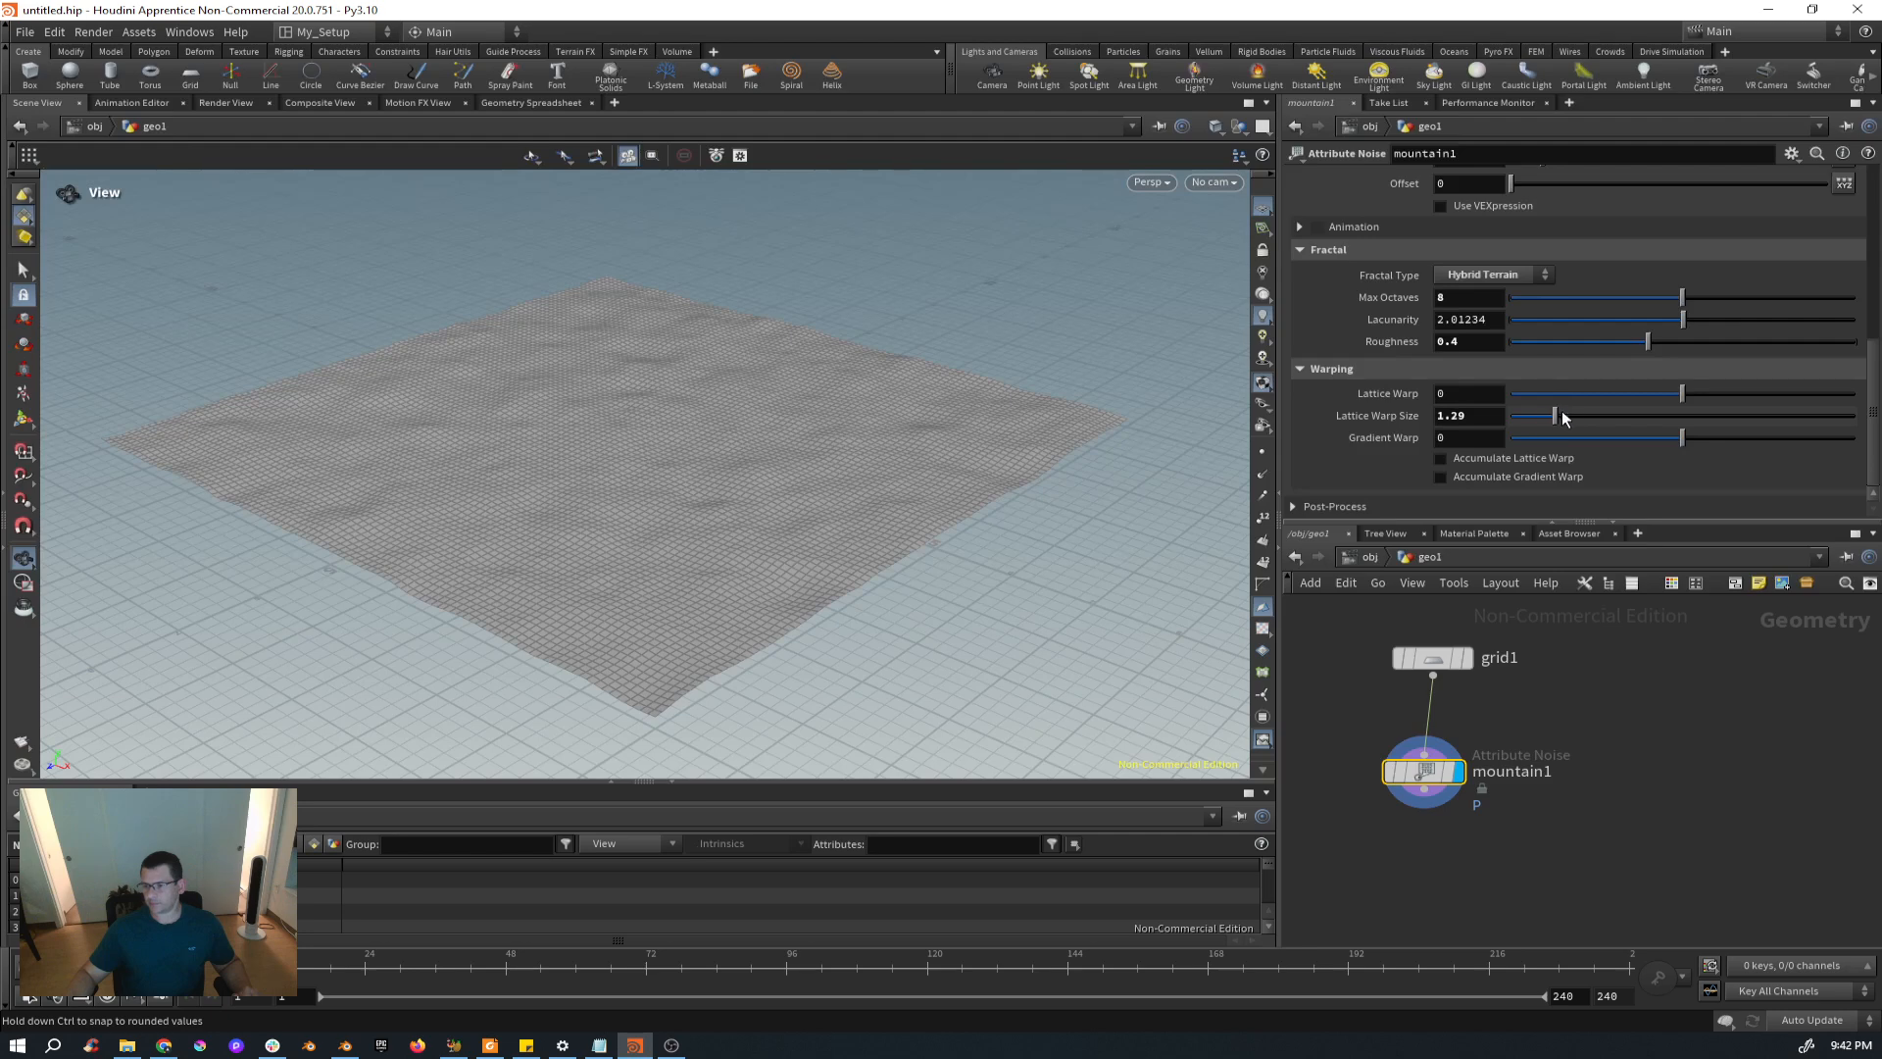
Set the Mountain noise's element size to 2.17 and its amplitude to 1.69.
scroll(1575, 398, "up", 8)
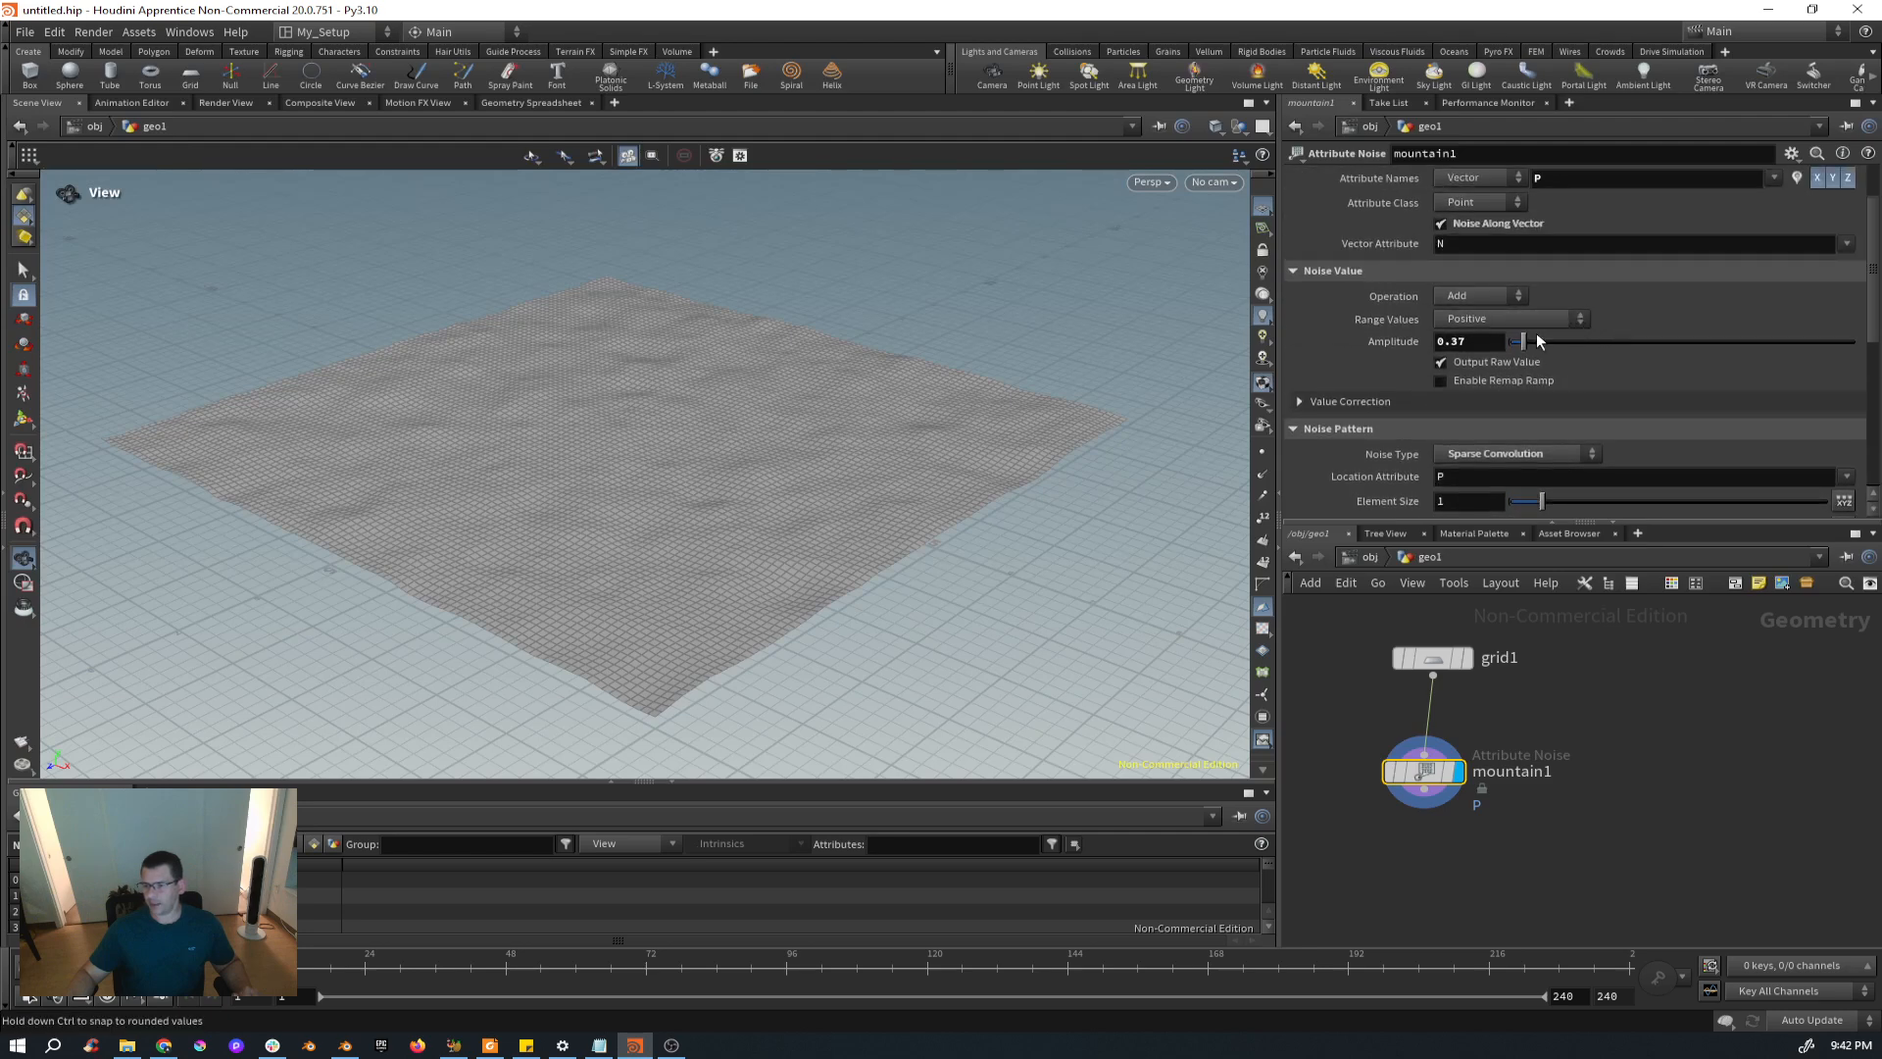
mouse_move(1545, 340)
left_mouse_down()
mouse_move(1579, 343)
mouse_move(1544, 356)
left_mouse_up()
scroll(1550, 400, "down", 6)
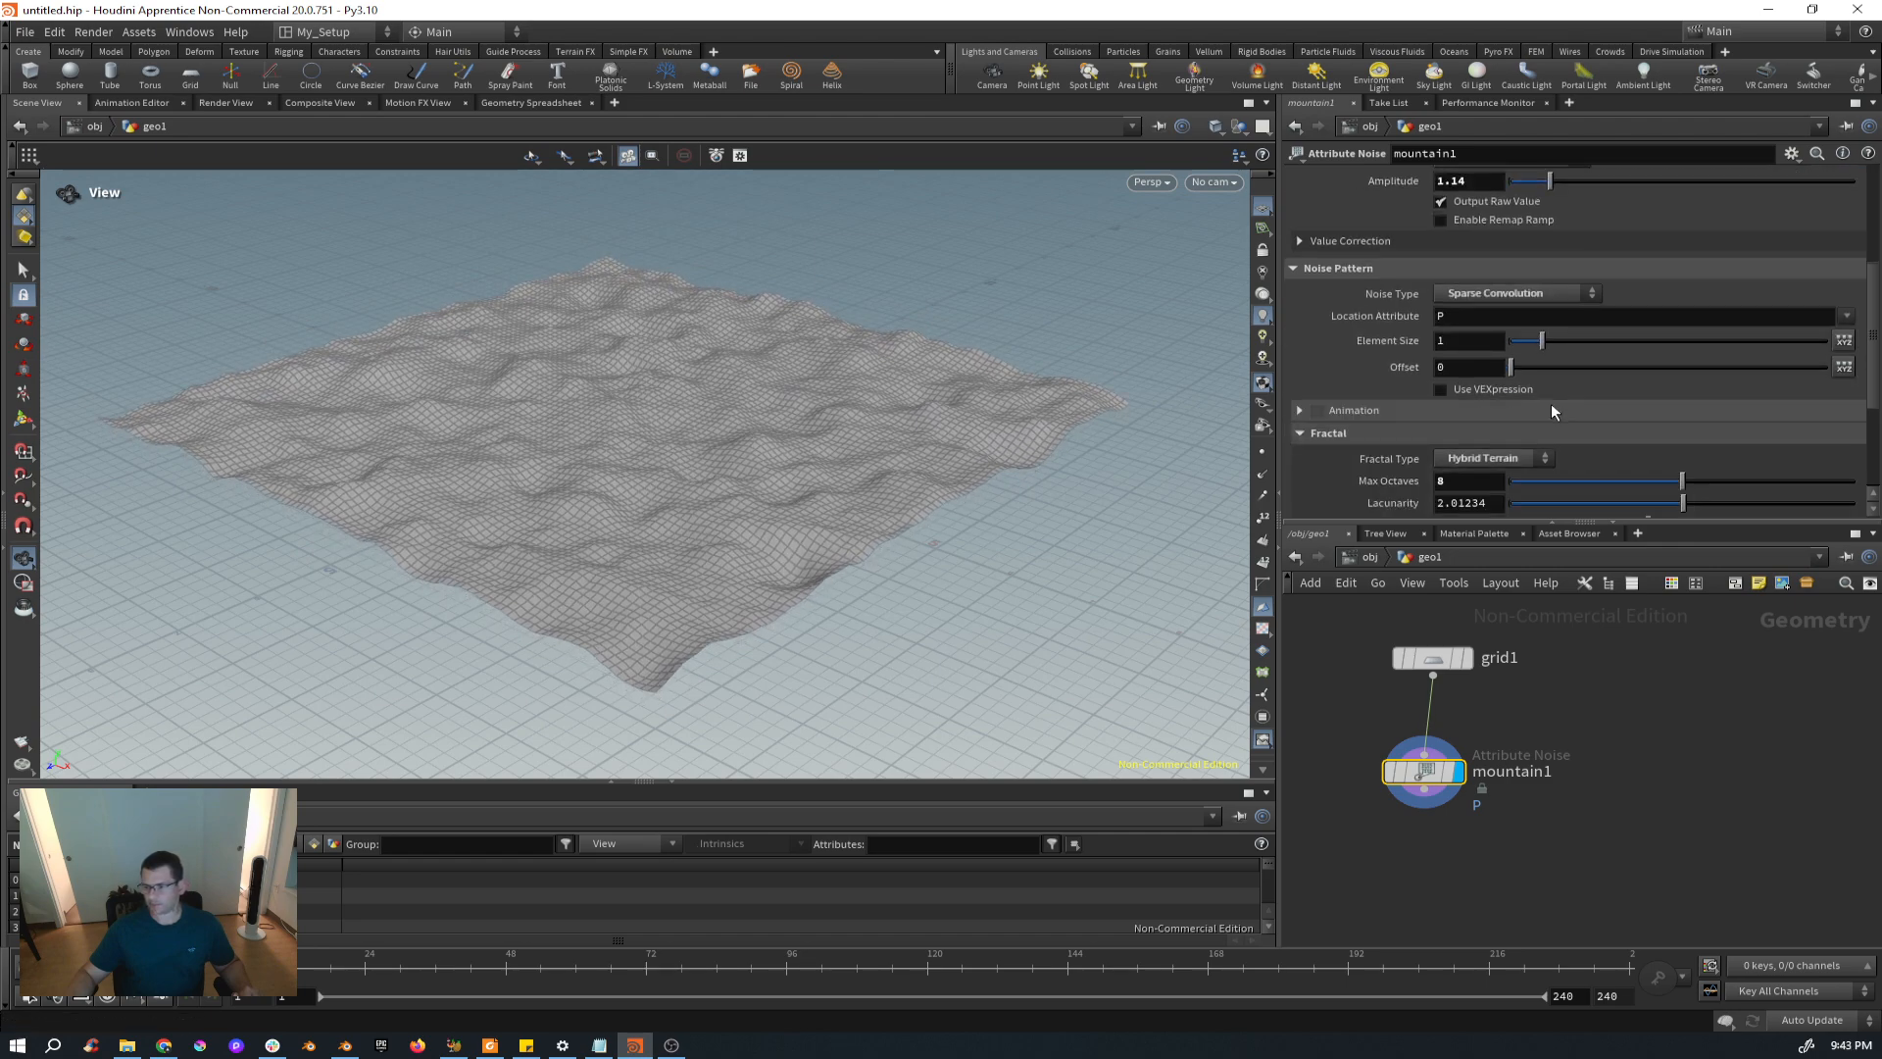
scroll(1551, 240, "up", 3)
left_click_drag(1536, 316, 1584, 334)
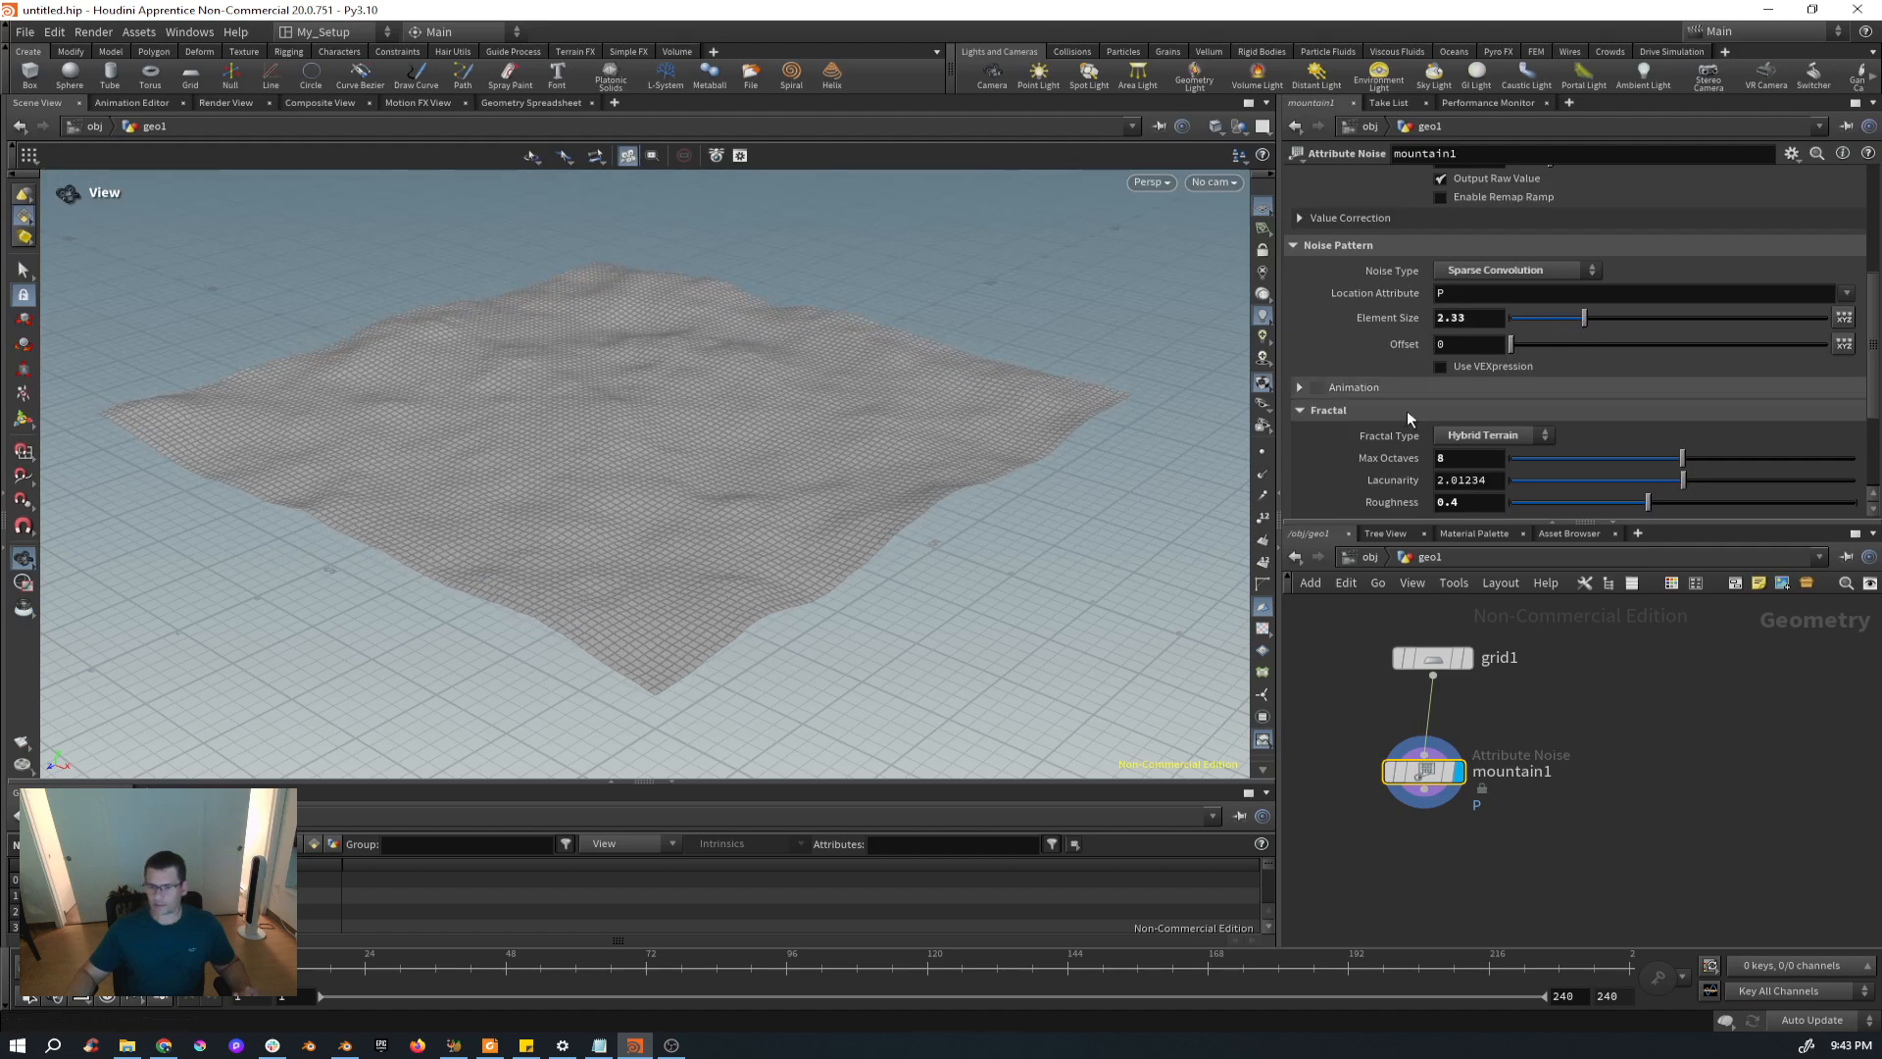
mouse_move(454, 550)
left_mouse_down()
mouse_move(509, 455)
mouse_move(456, 518)
left_mouse_up()
left_click_drag(1582, 320, 1568, 274)
scroll(1562, 245, "up", 3)
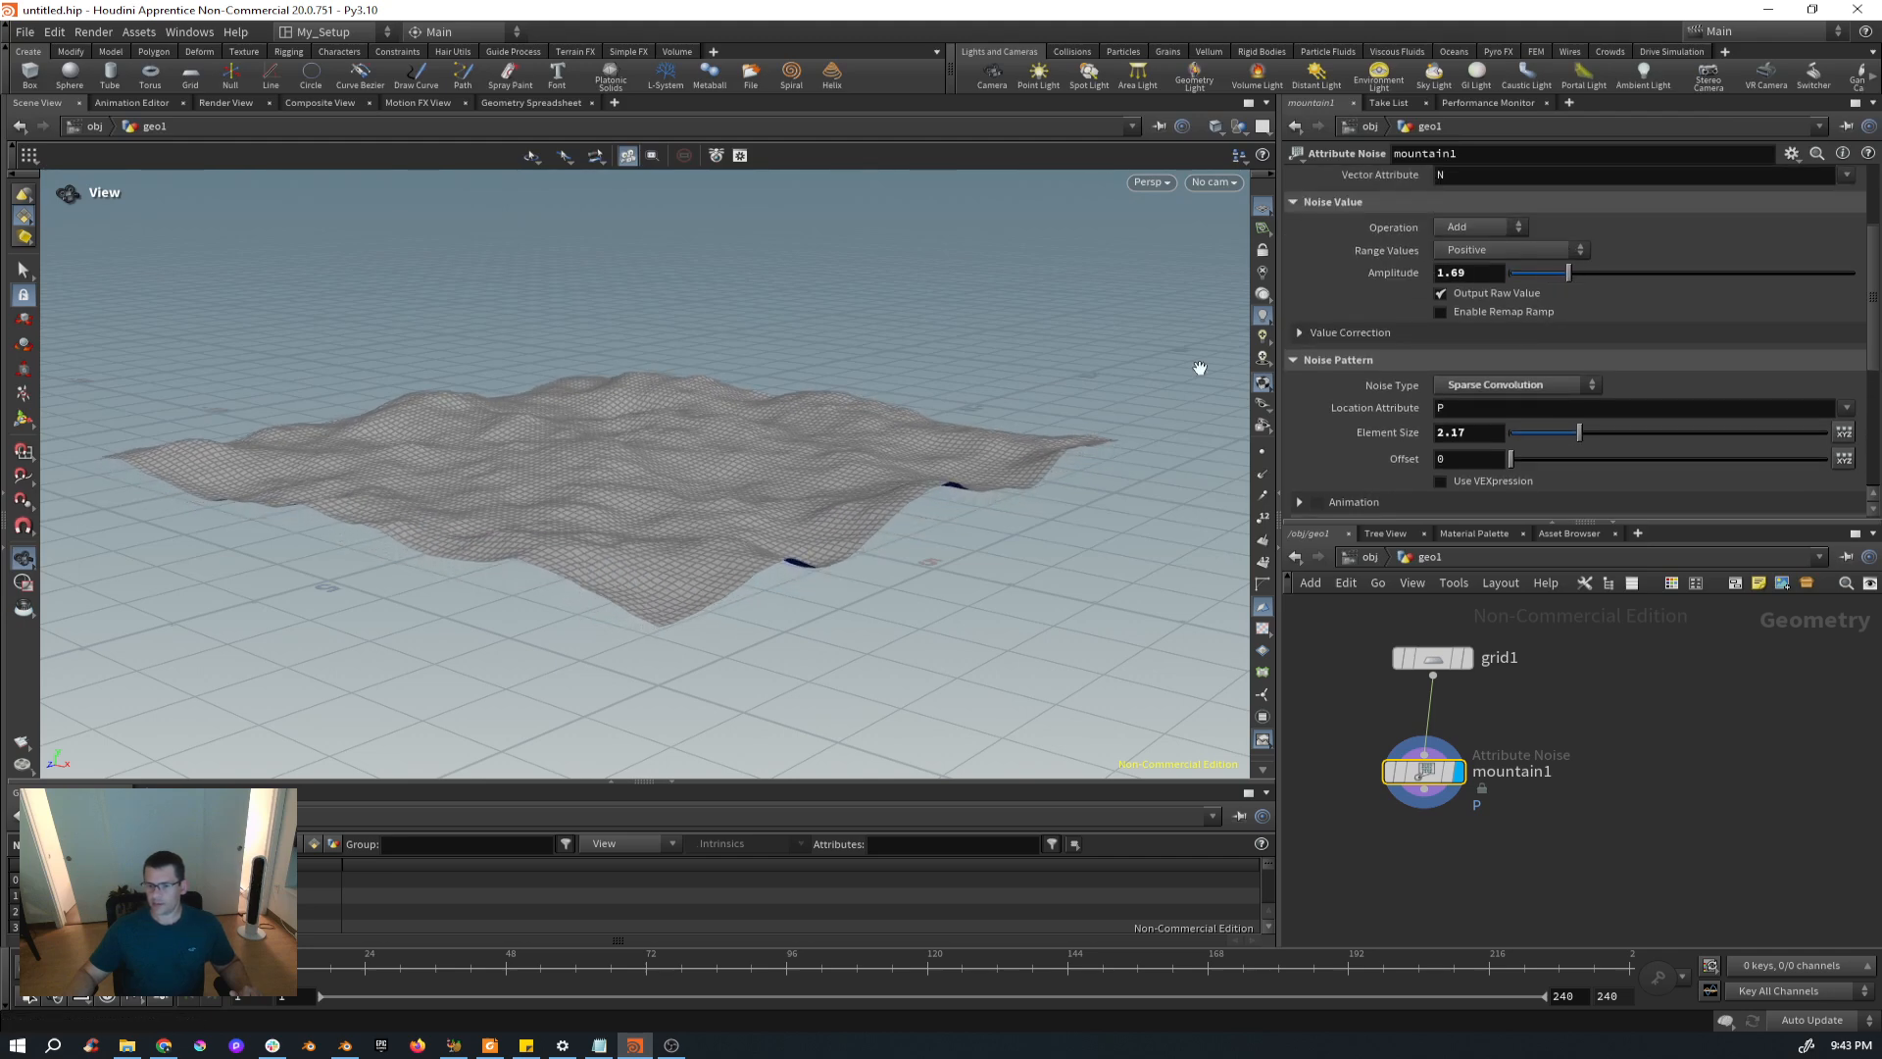
Show the terrain as plain shaded without the wireframe and view it from another angle.
mouse_move(790, 496)
left_mouse_down()
mouse_move(785, 630)
mouse_move(798, 491)
mouse_move(702, 526)
mouse_move(748, 487)
left_mouse_up()
key("shift+w")
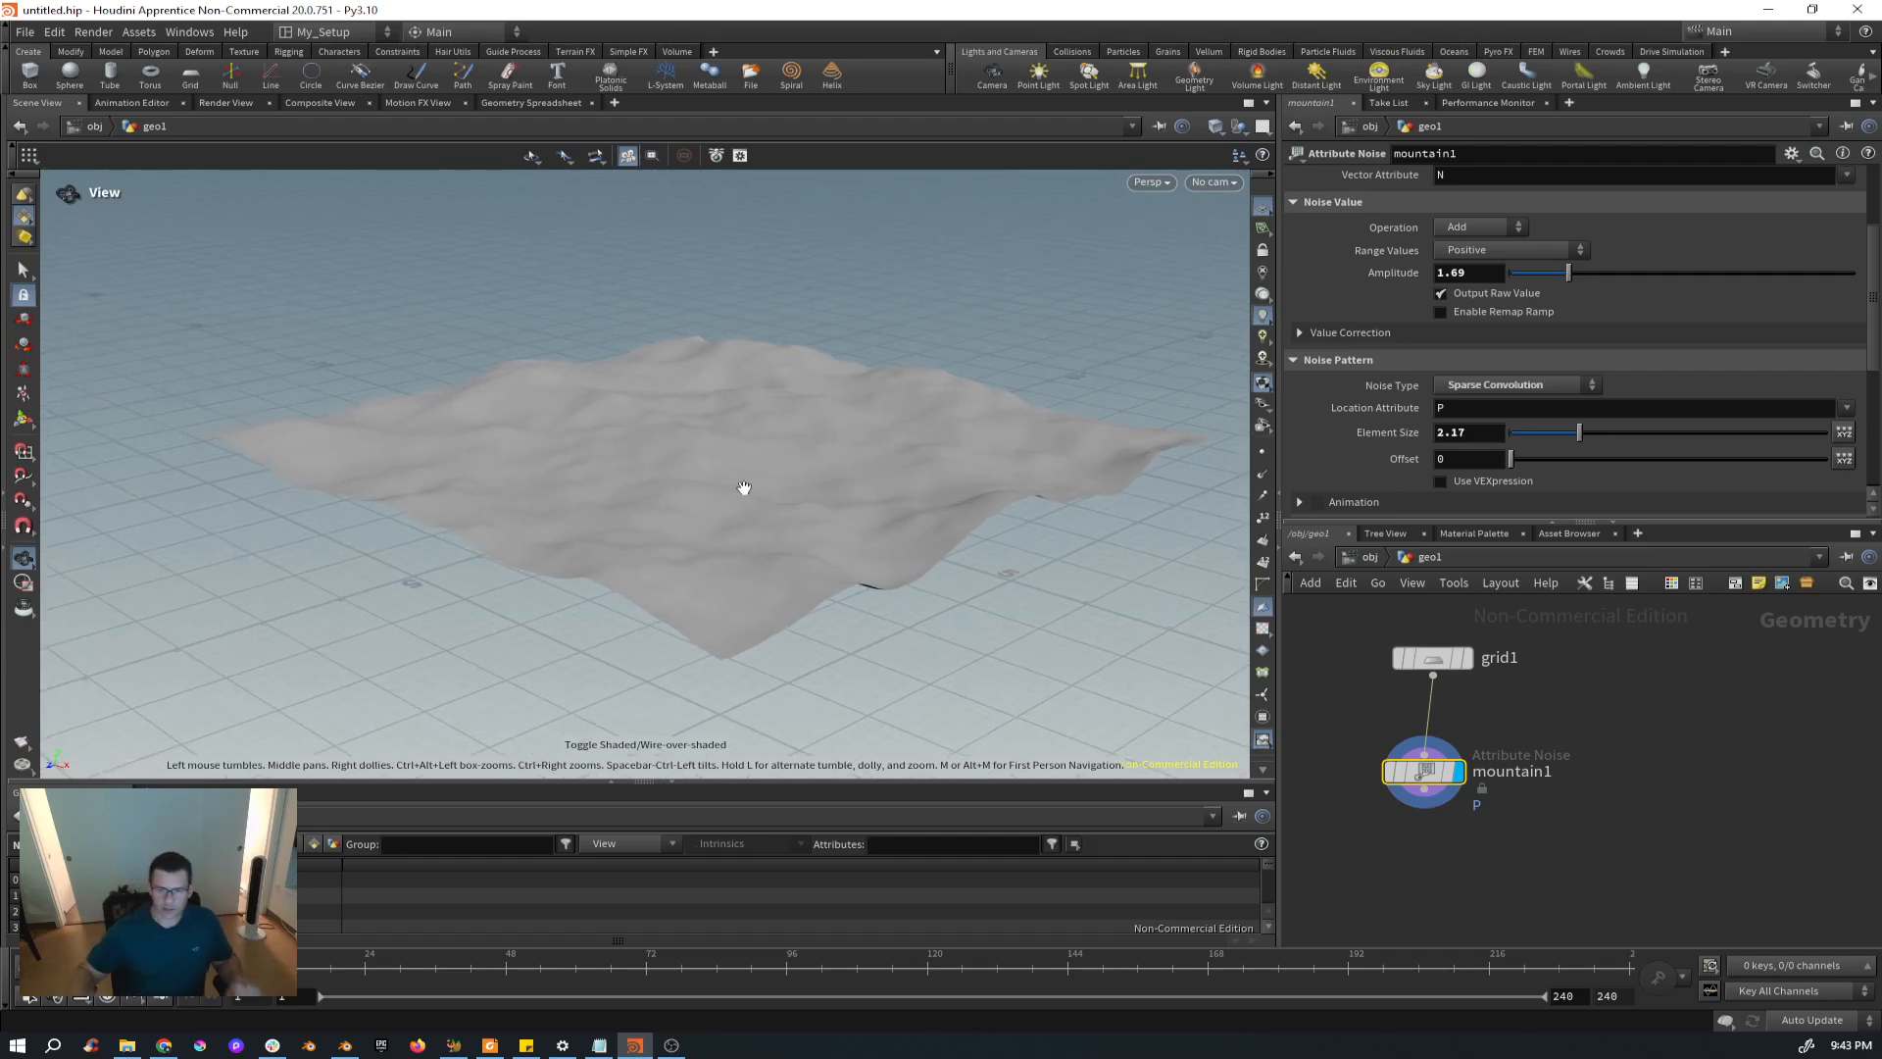
scroll(1512, 745, "down", 5)
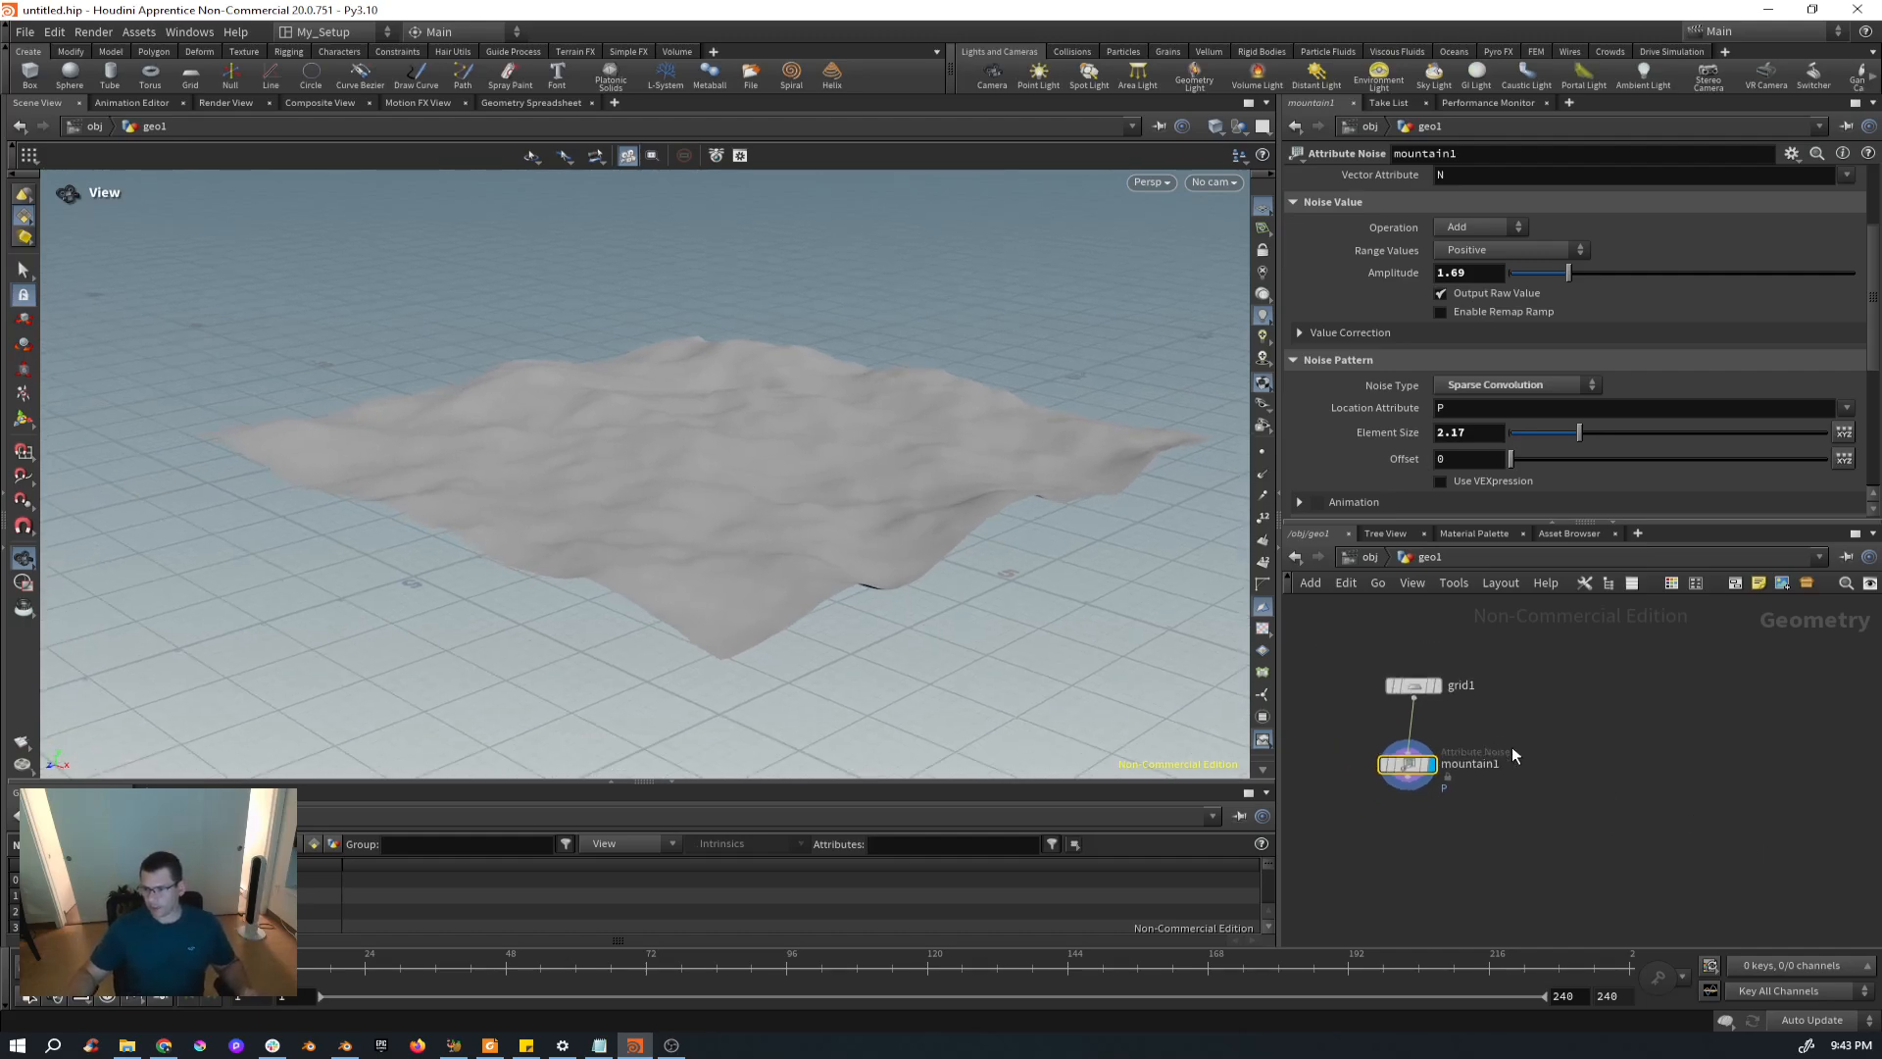
left_click_drag(736, 513, 919, 522)
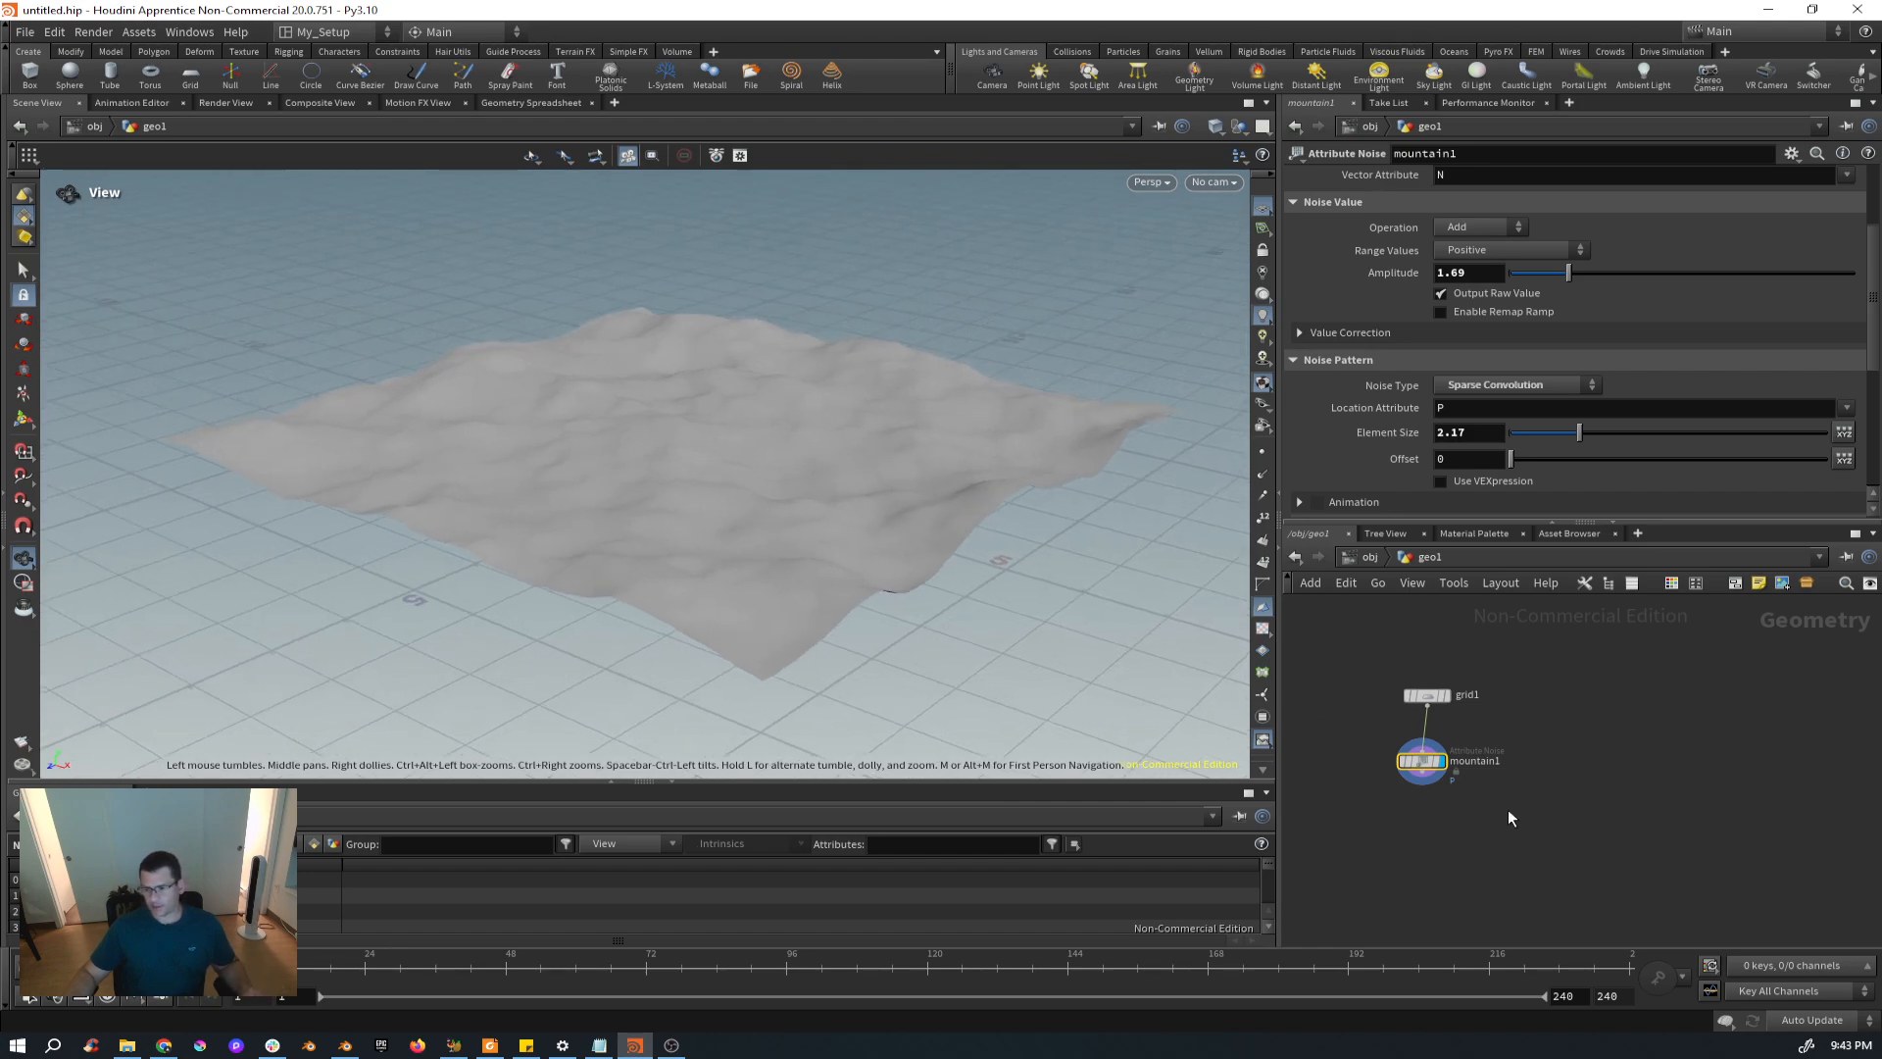
Add a Cube node beside the Grid node and display it in the viewport.
middle_click_drag(1508, 809, 1513, 764)
left_click(1574, 699)
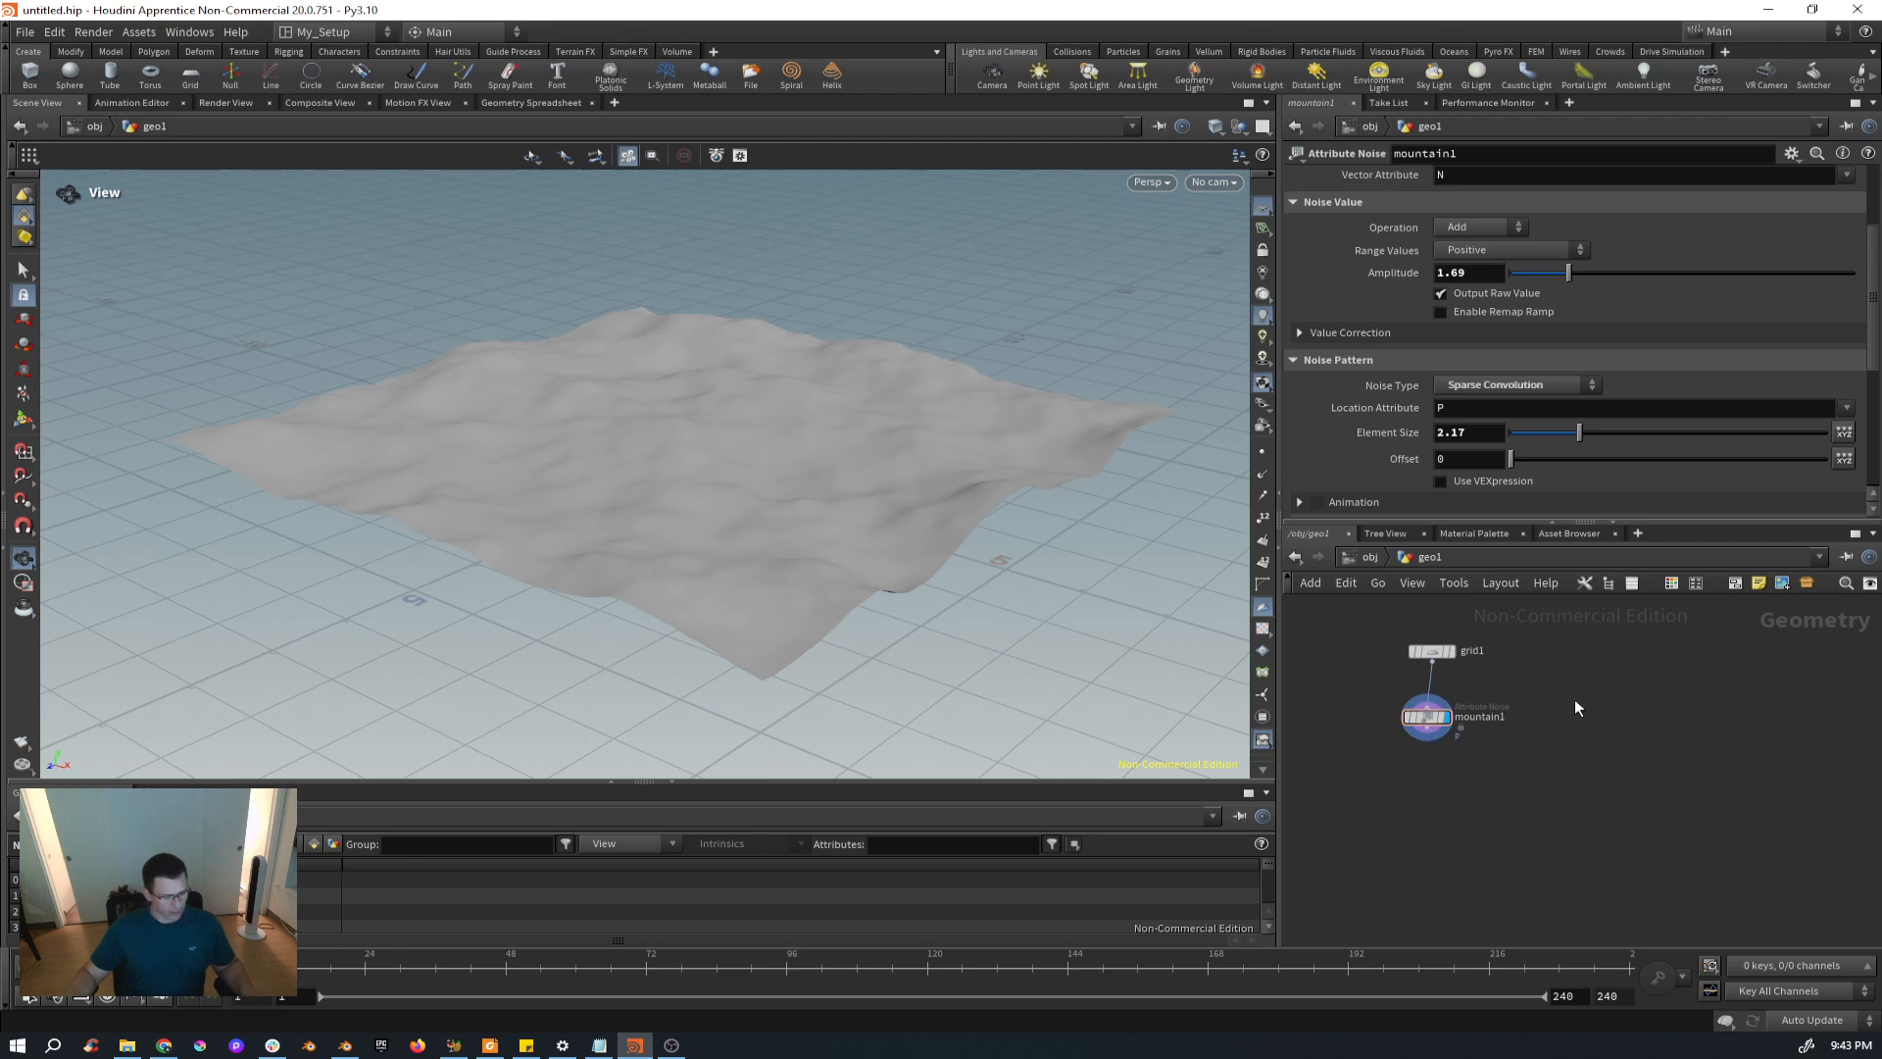
key("Tab")
type("cub")
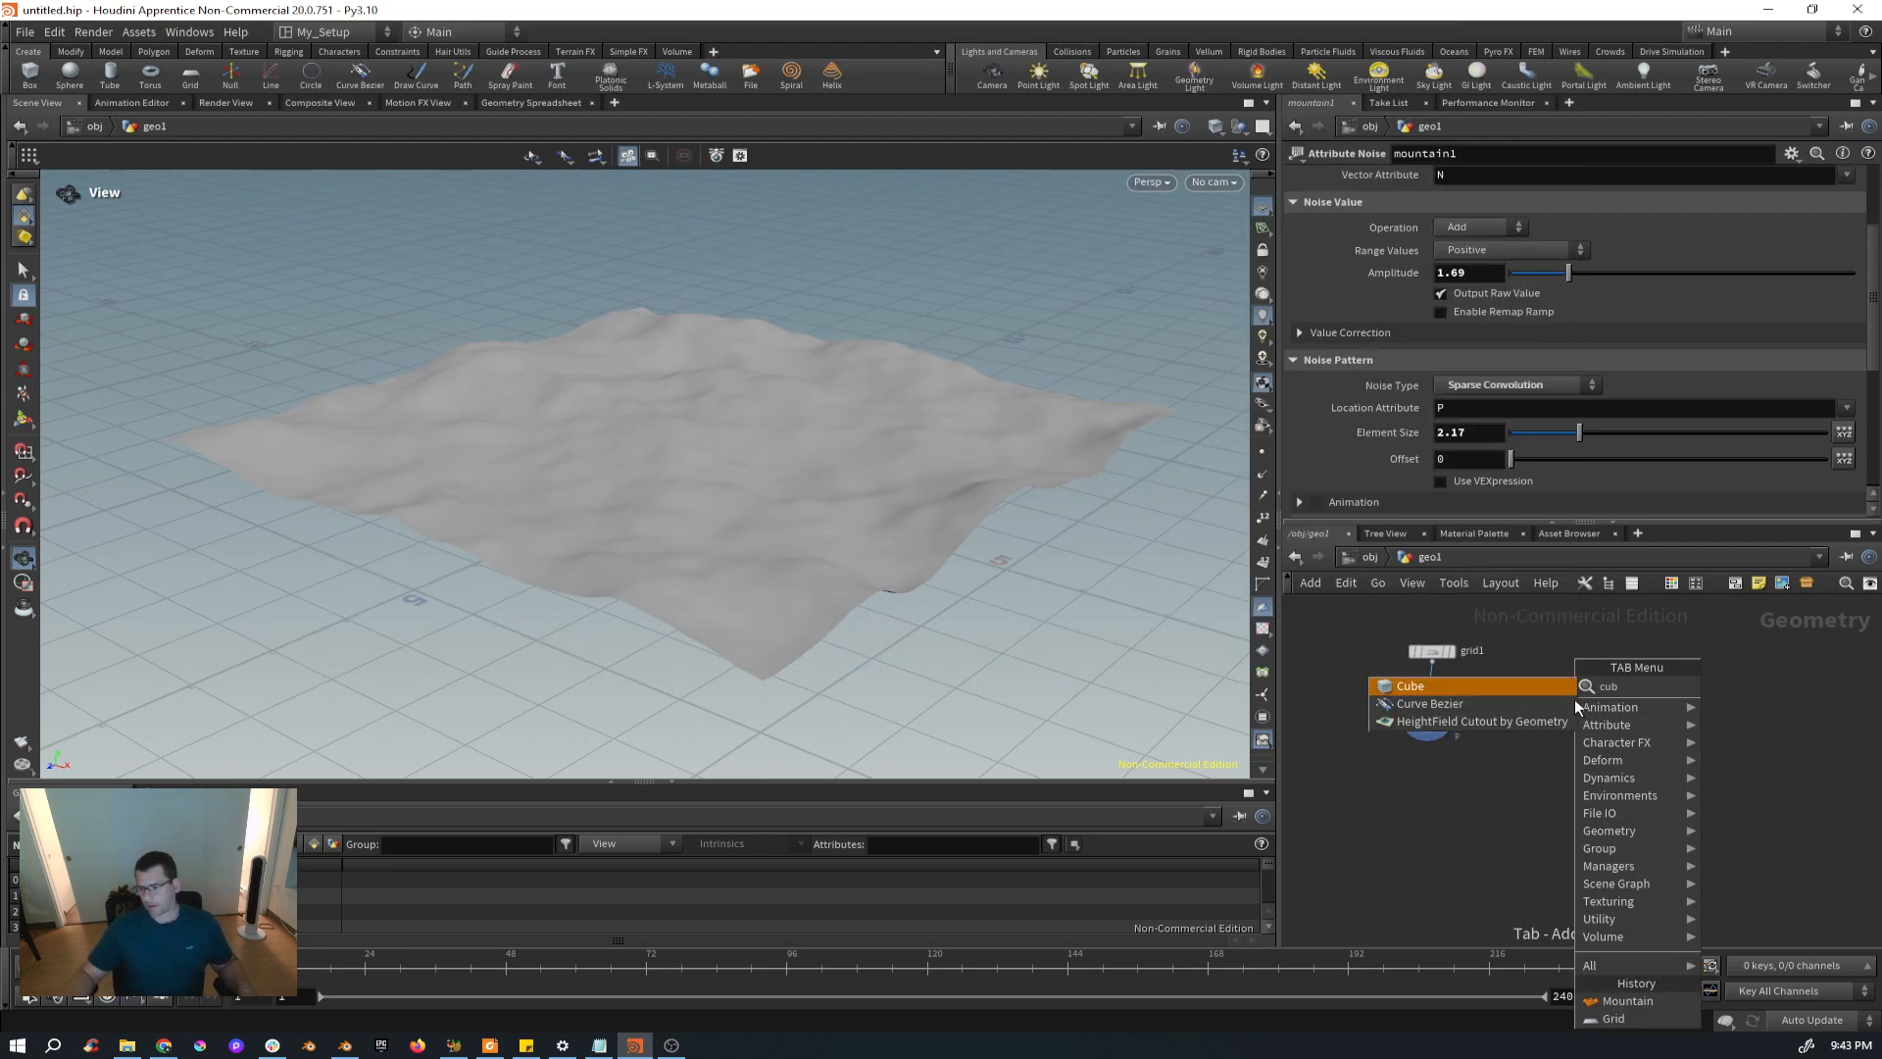
left_click(1520, 689)
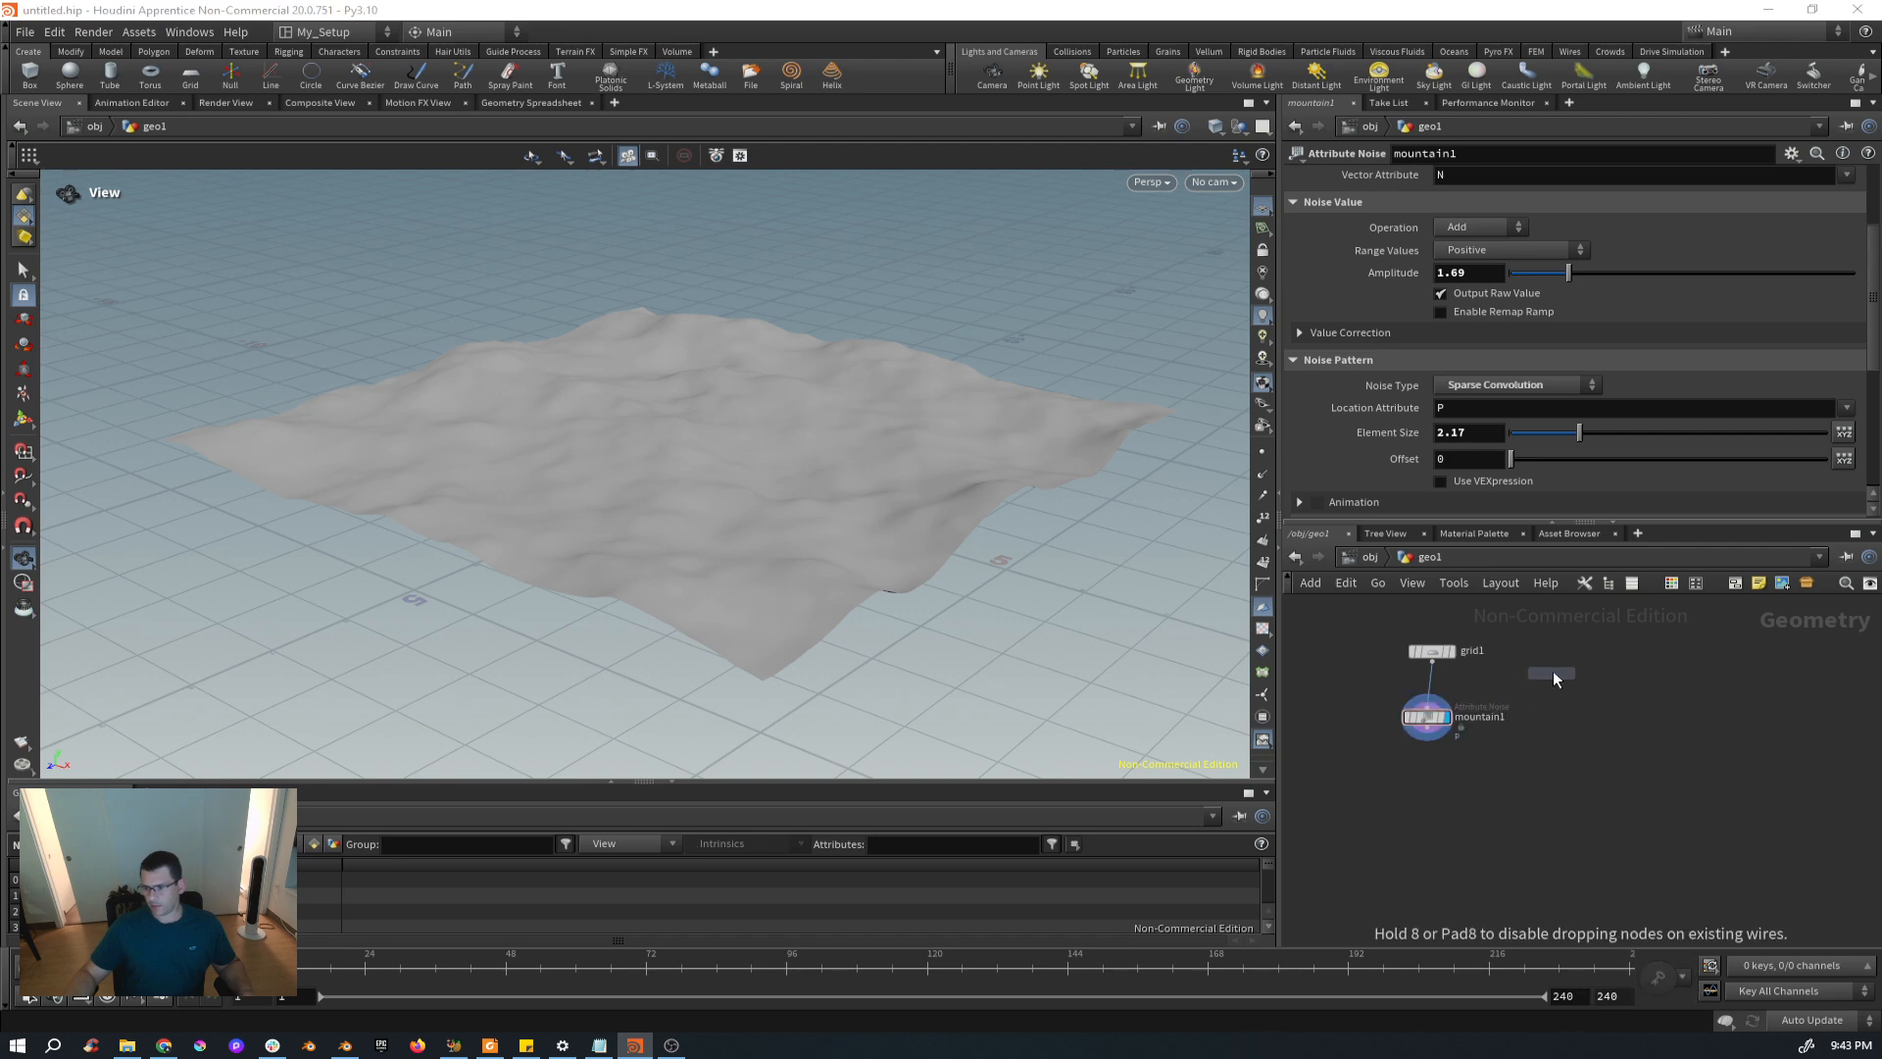
left_click(1559, 665)
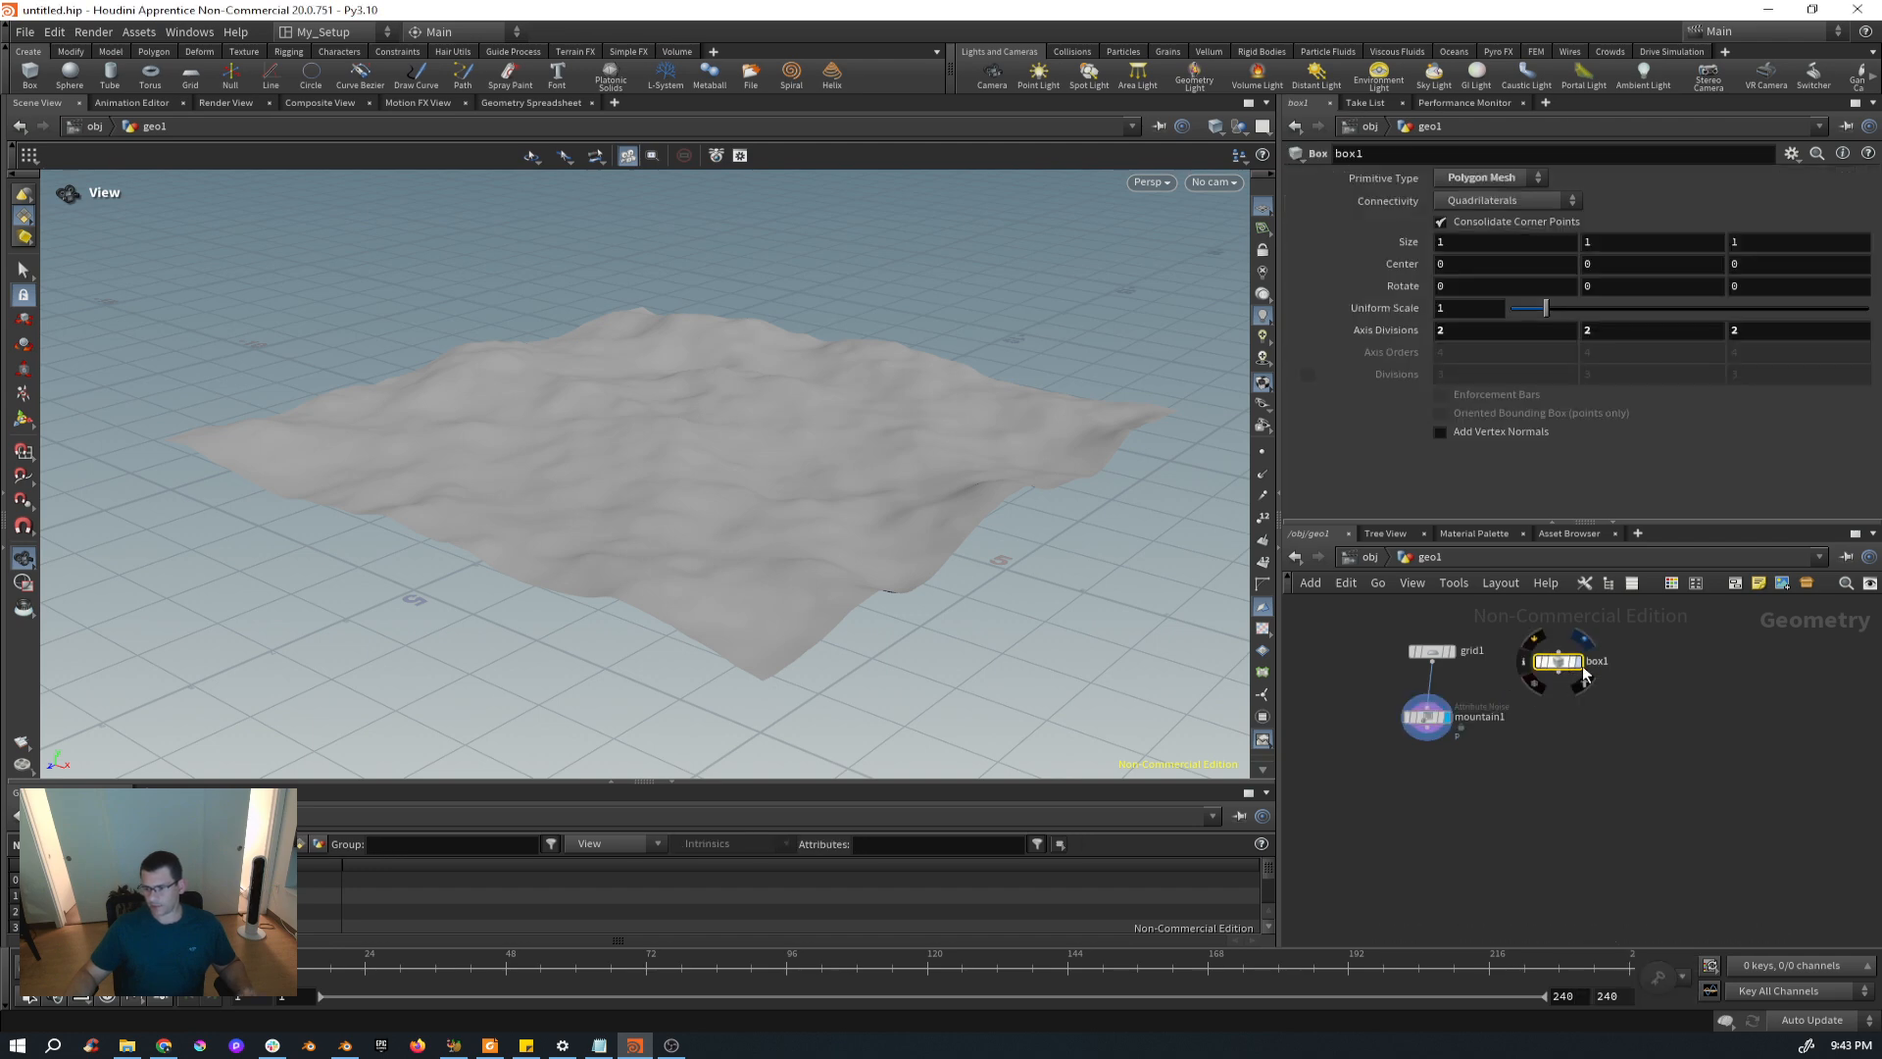
left_click(1585, 674)
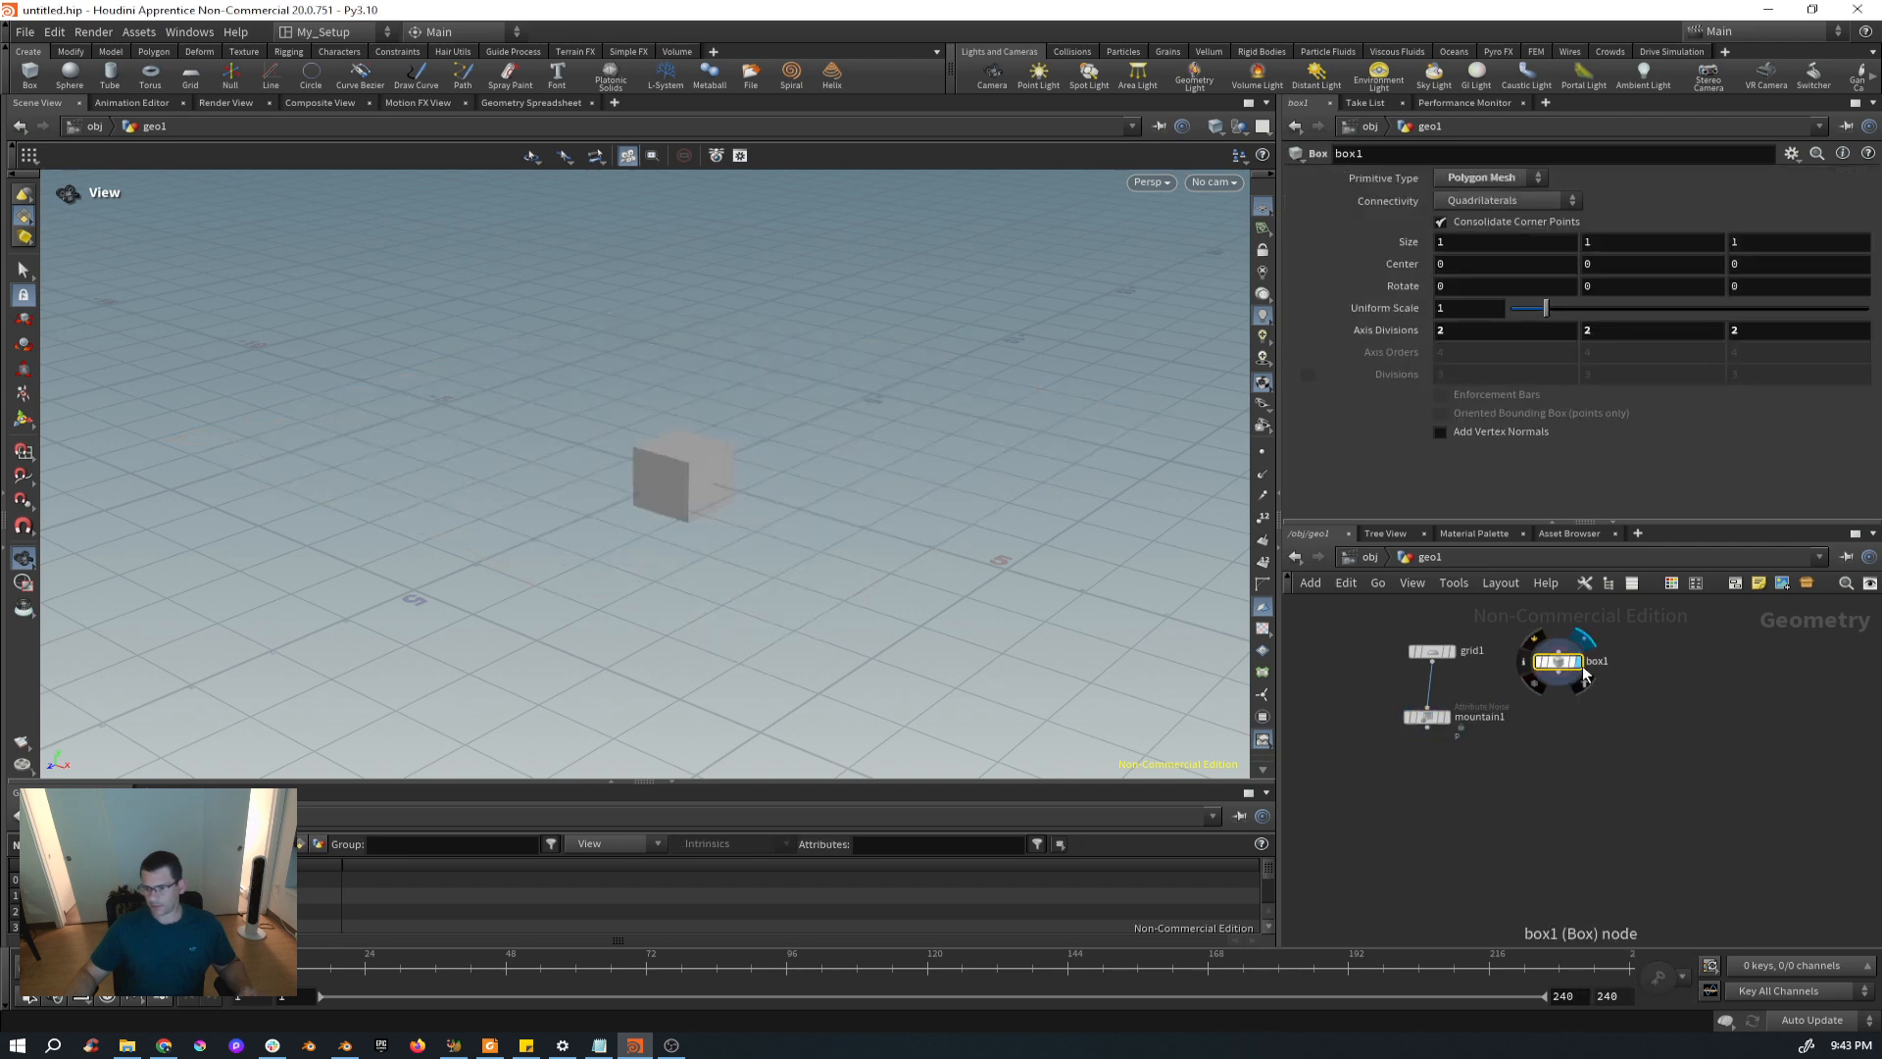
Display the Mountain node's result in the viewport again in place of the box.
left_click(1431, 650)
left_click(1427, 718)
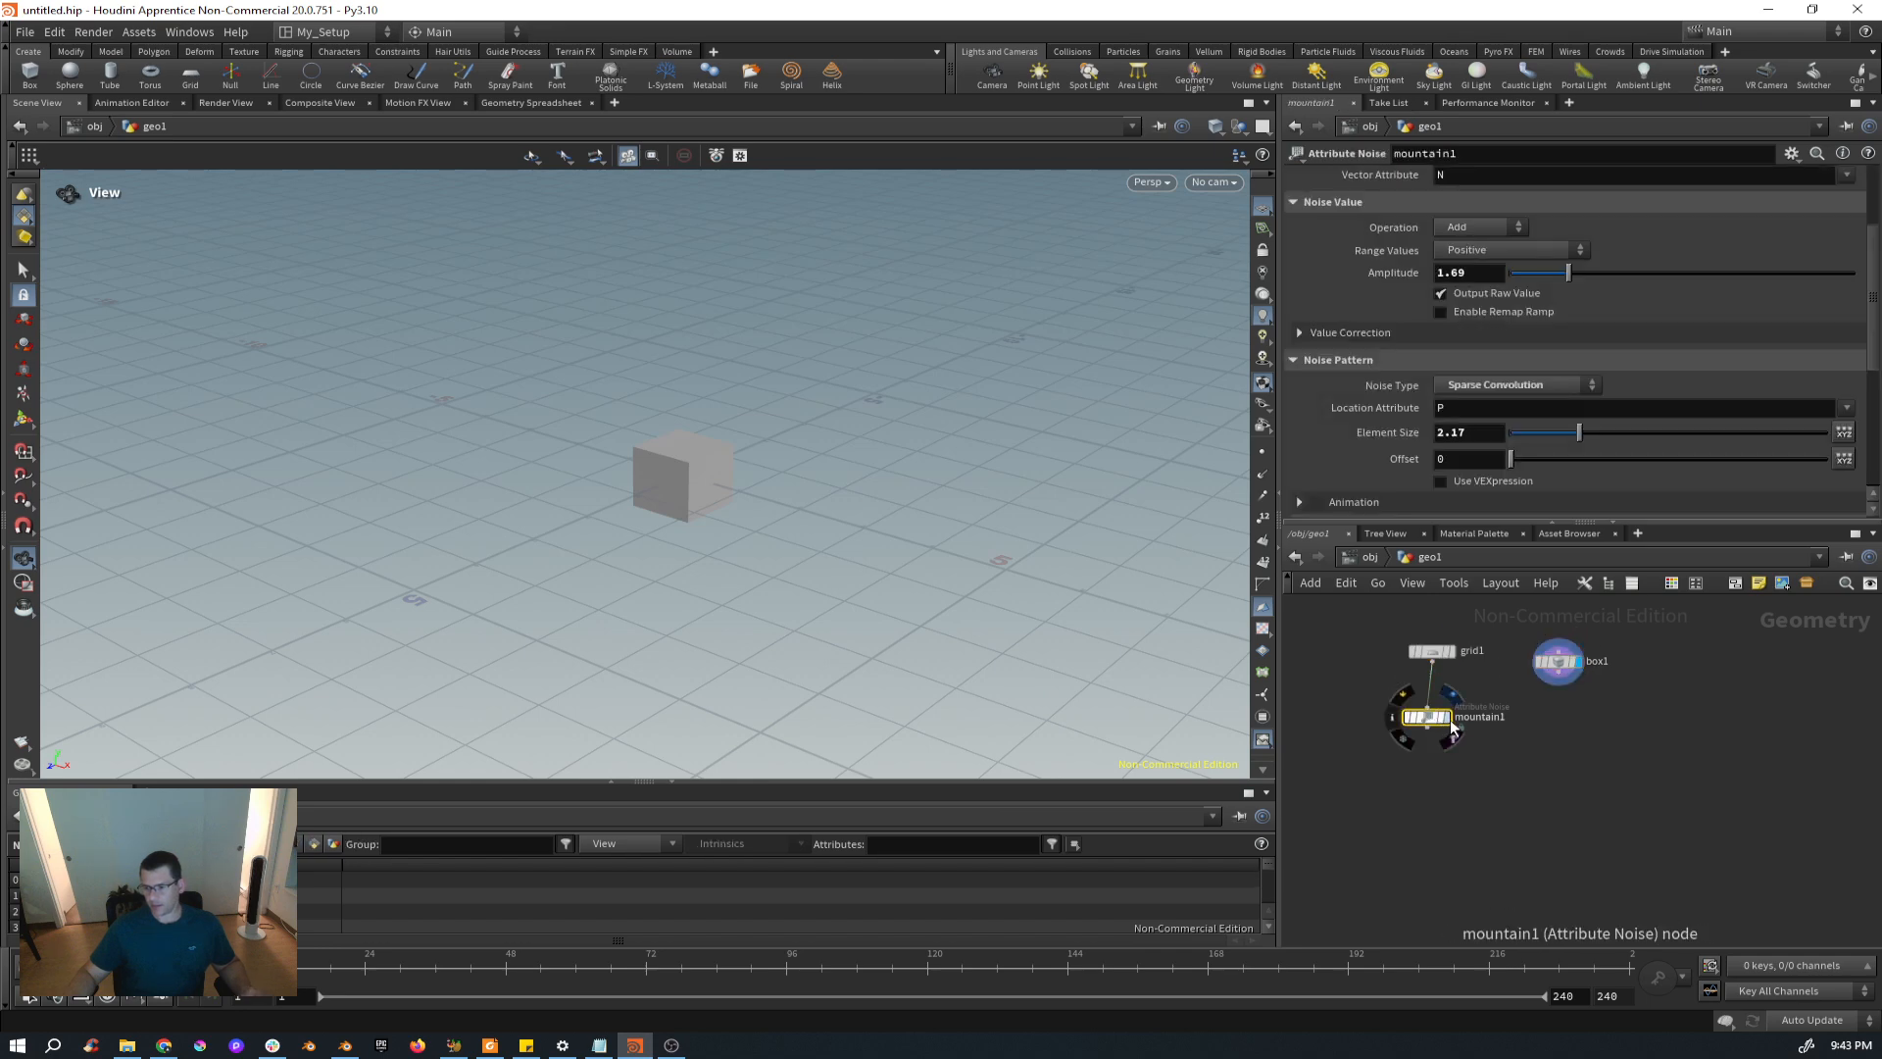
left_click(1451, 727)
middle_click_drag(1552, 798, 1523, 821)
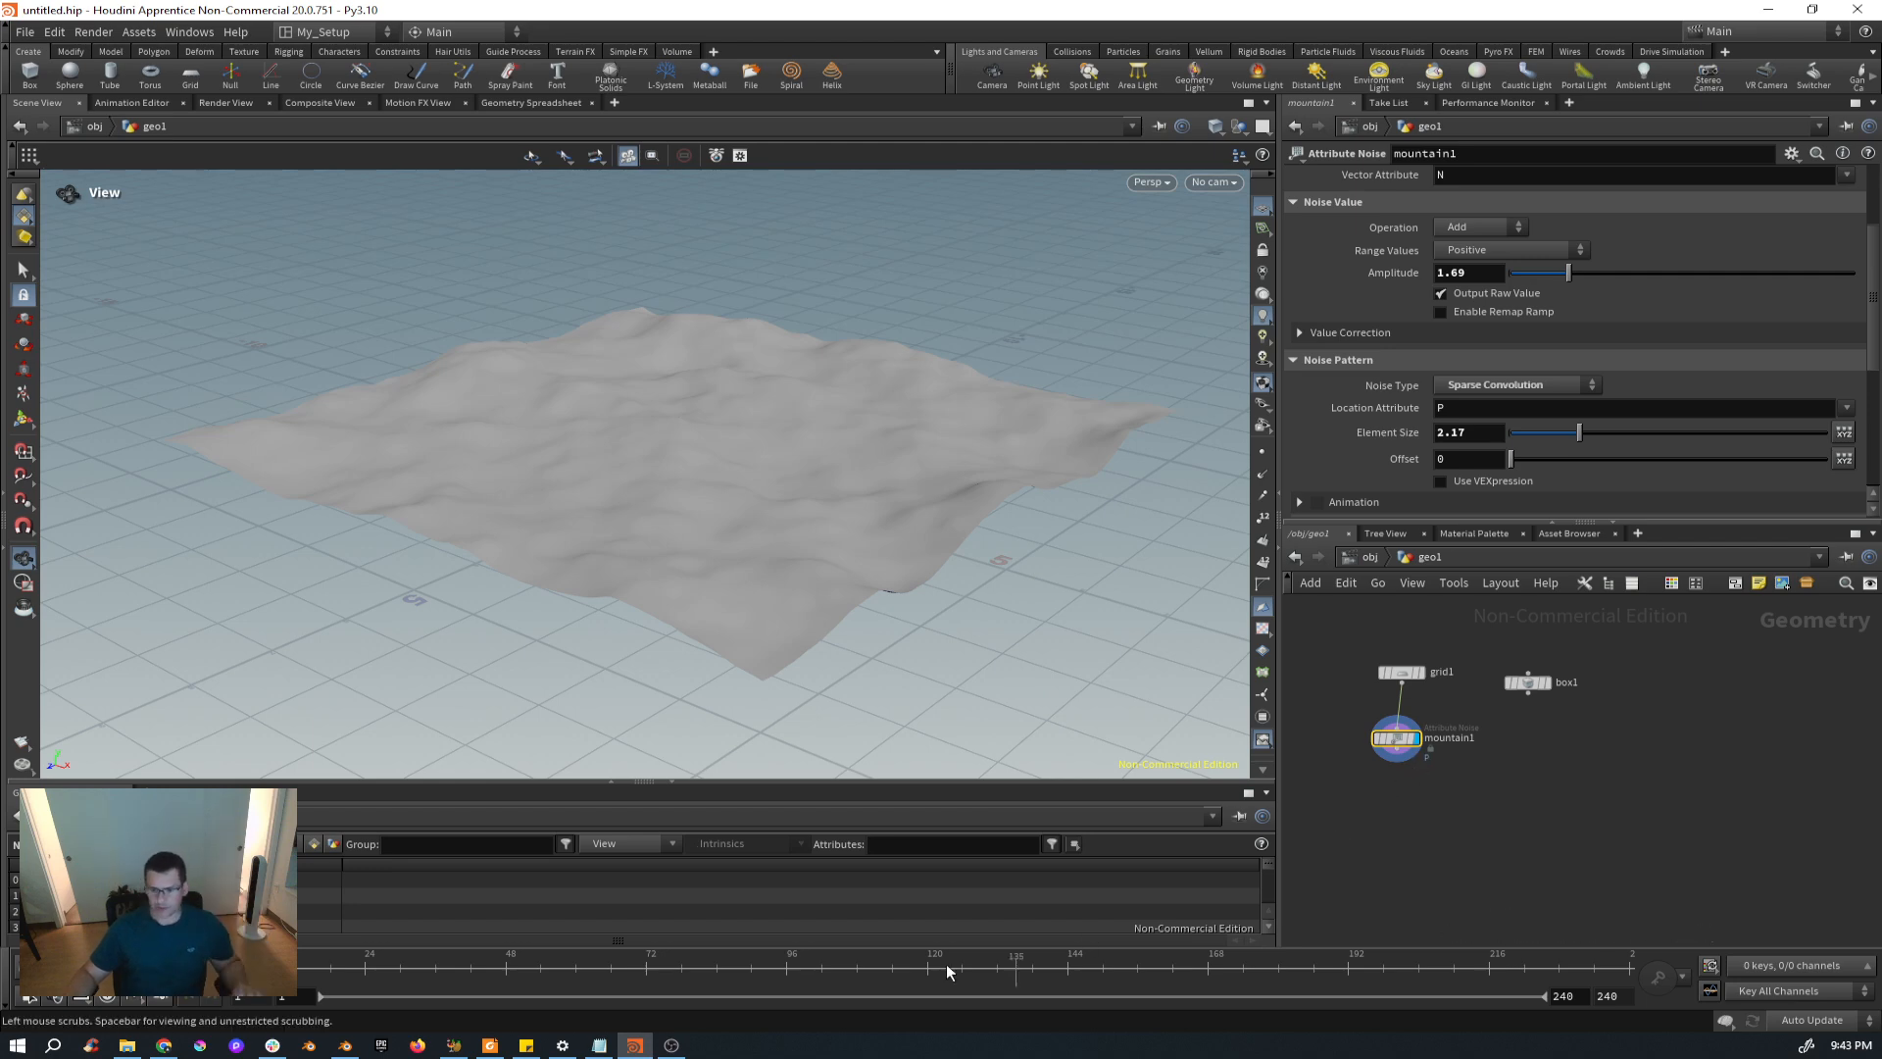
Switch to Blender to review the point distribution nodes of the landscape setup, and return to Houdini.
left_click(344, 1045)
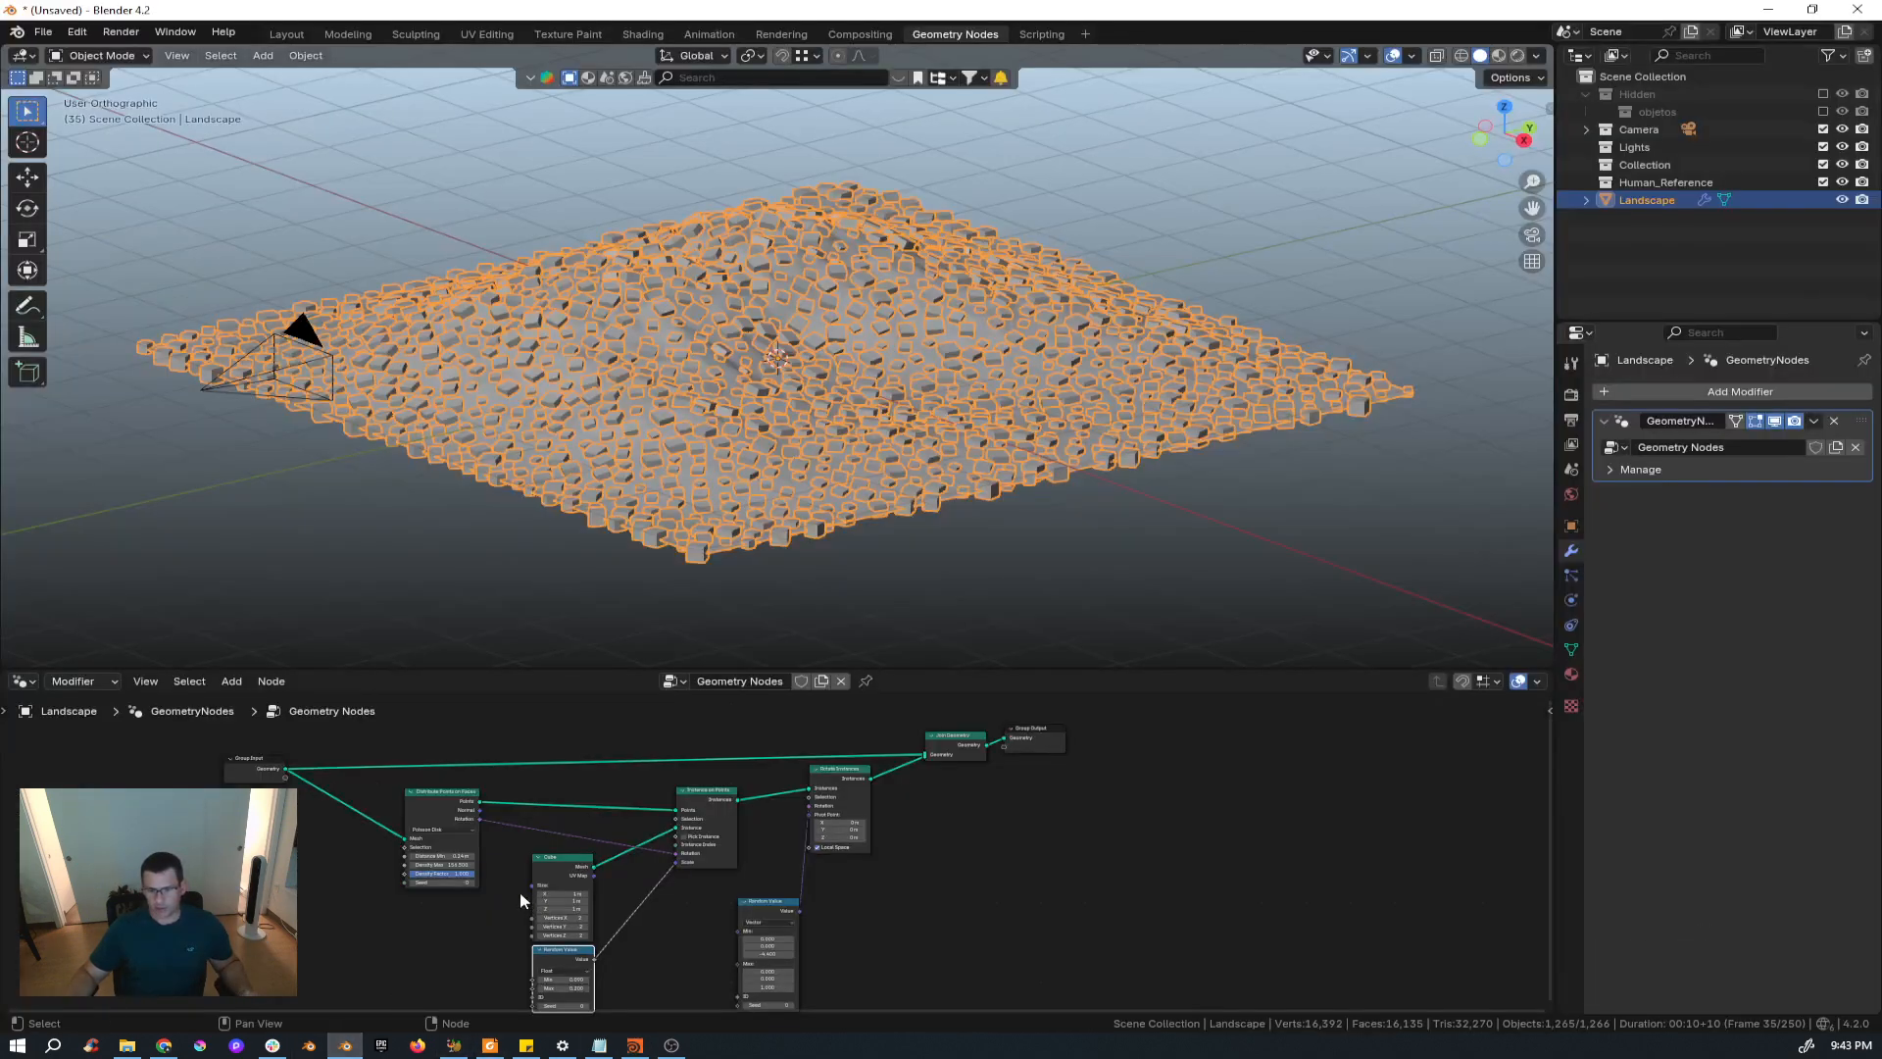
scroll(470, 868, "up", 2)
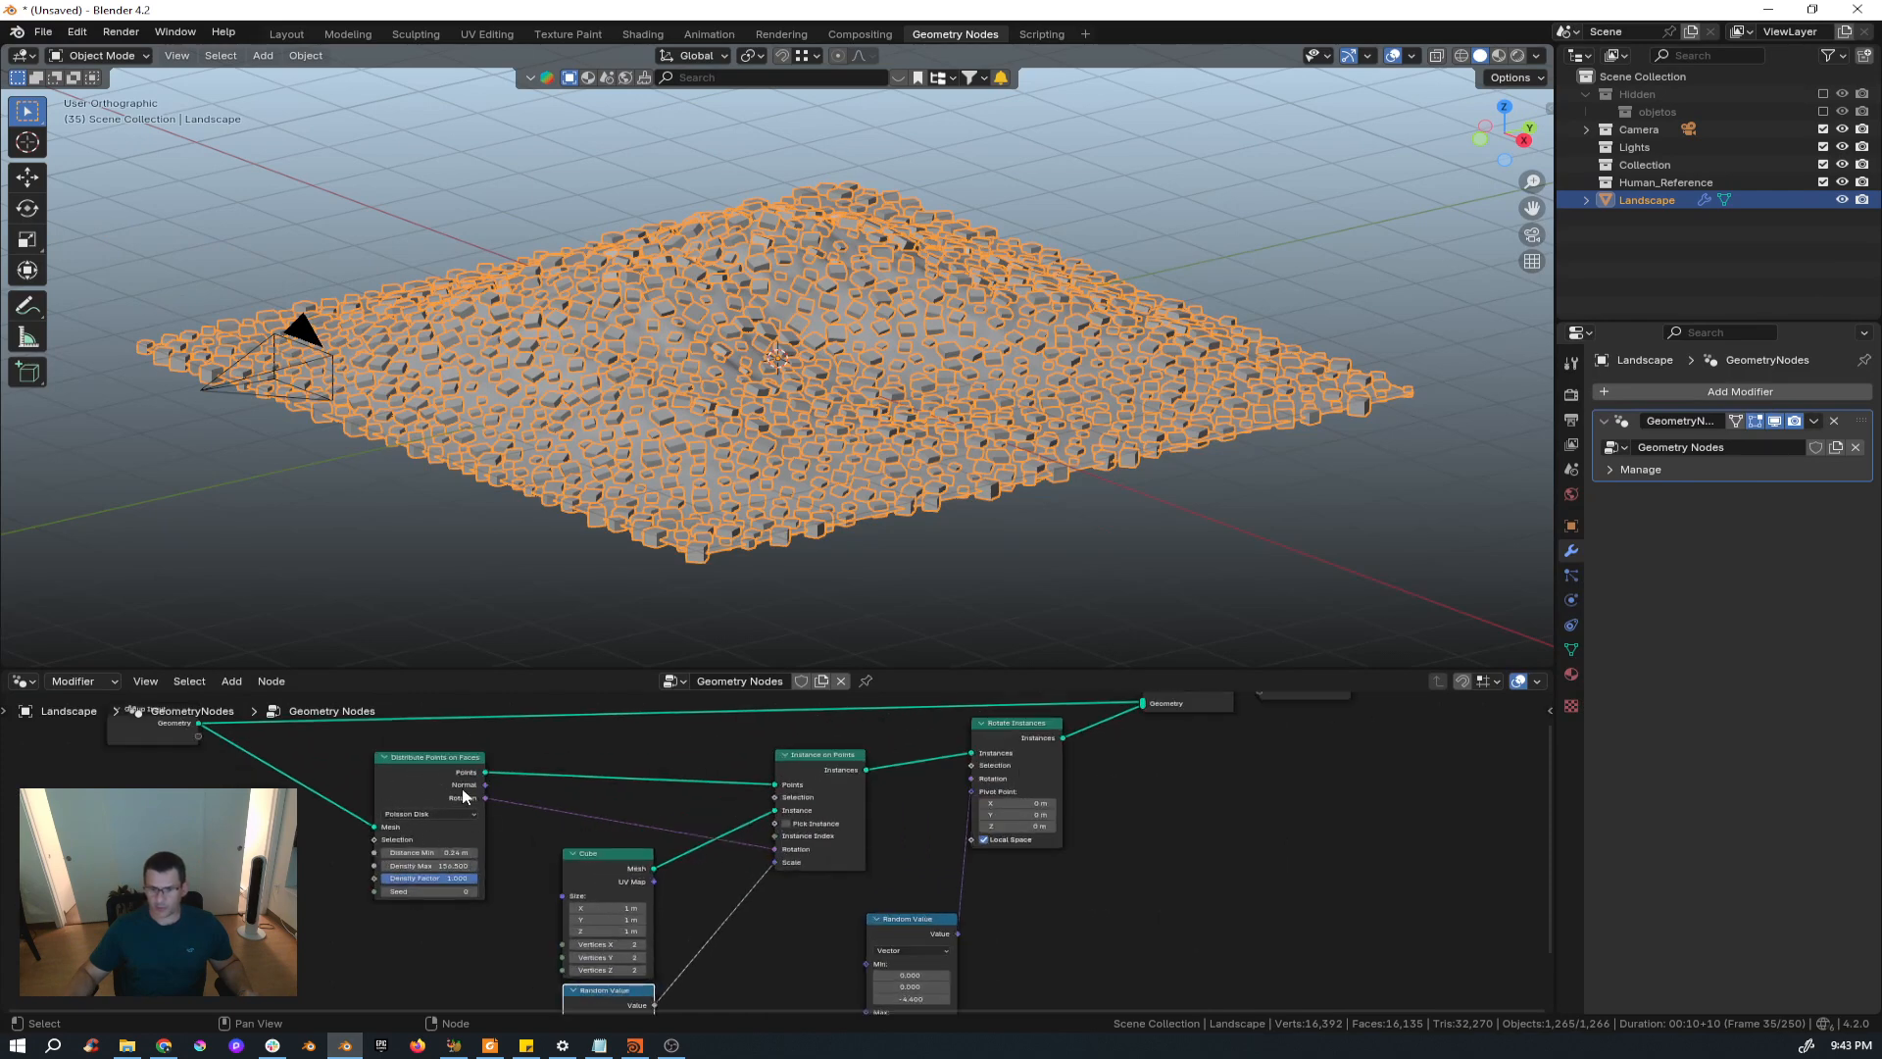
left_click(1768, 8)
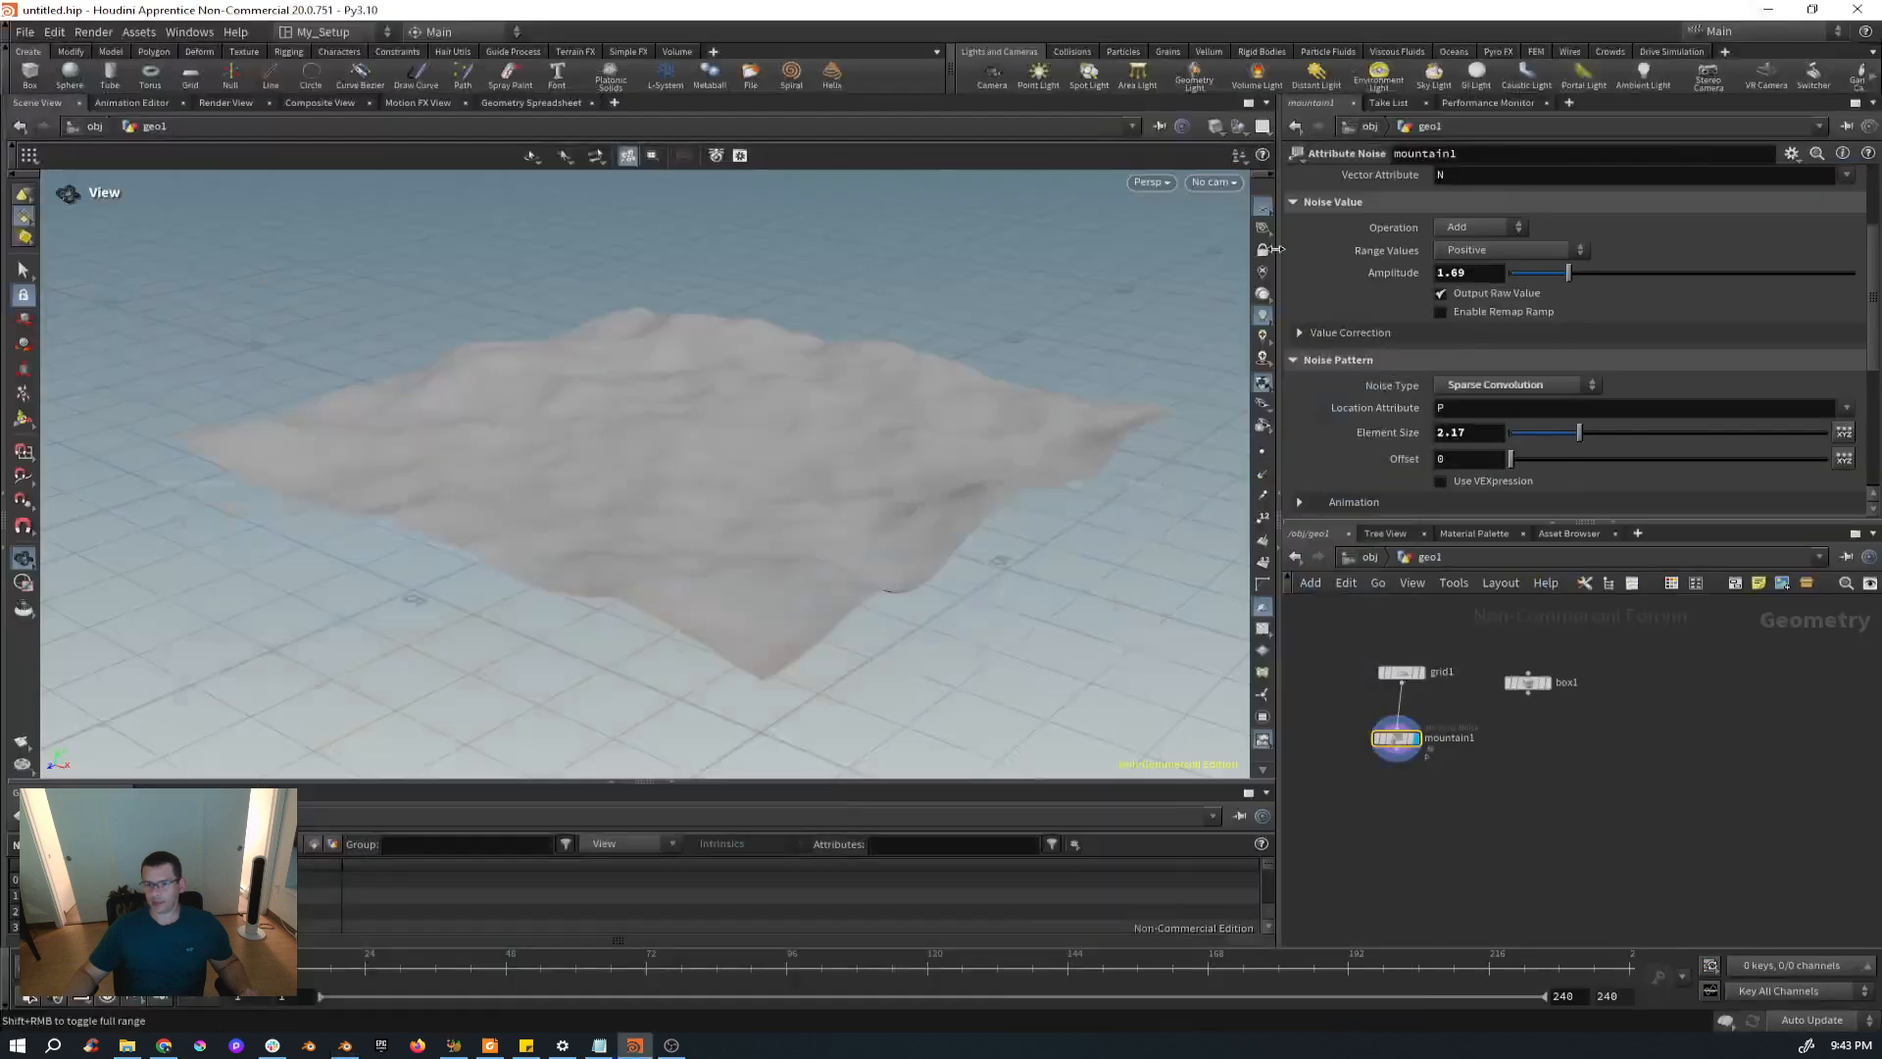
Add a Scatter and Align node connected to the Mountain node's output and place it below.
left_click_drag(1410, 743, 1398, 799)
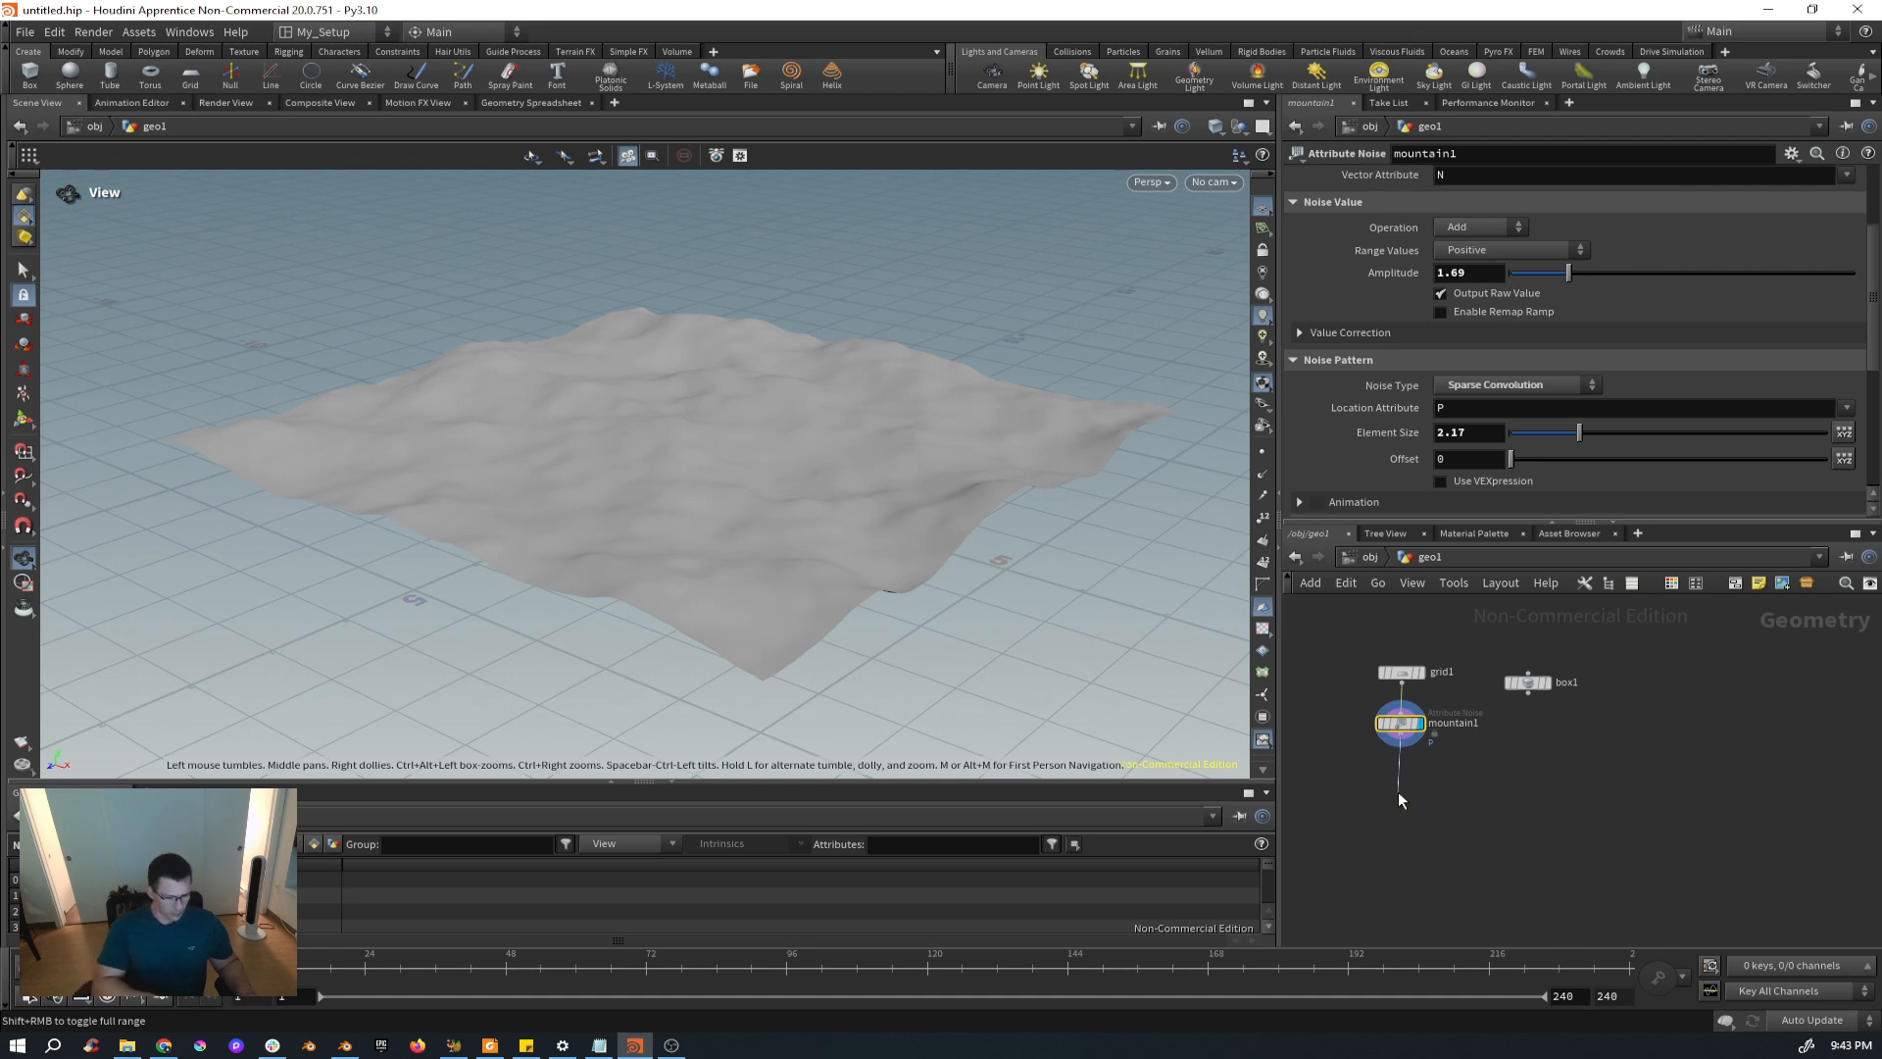
key("Tab")
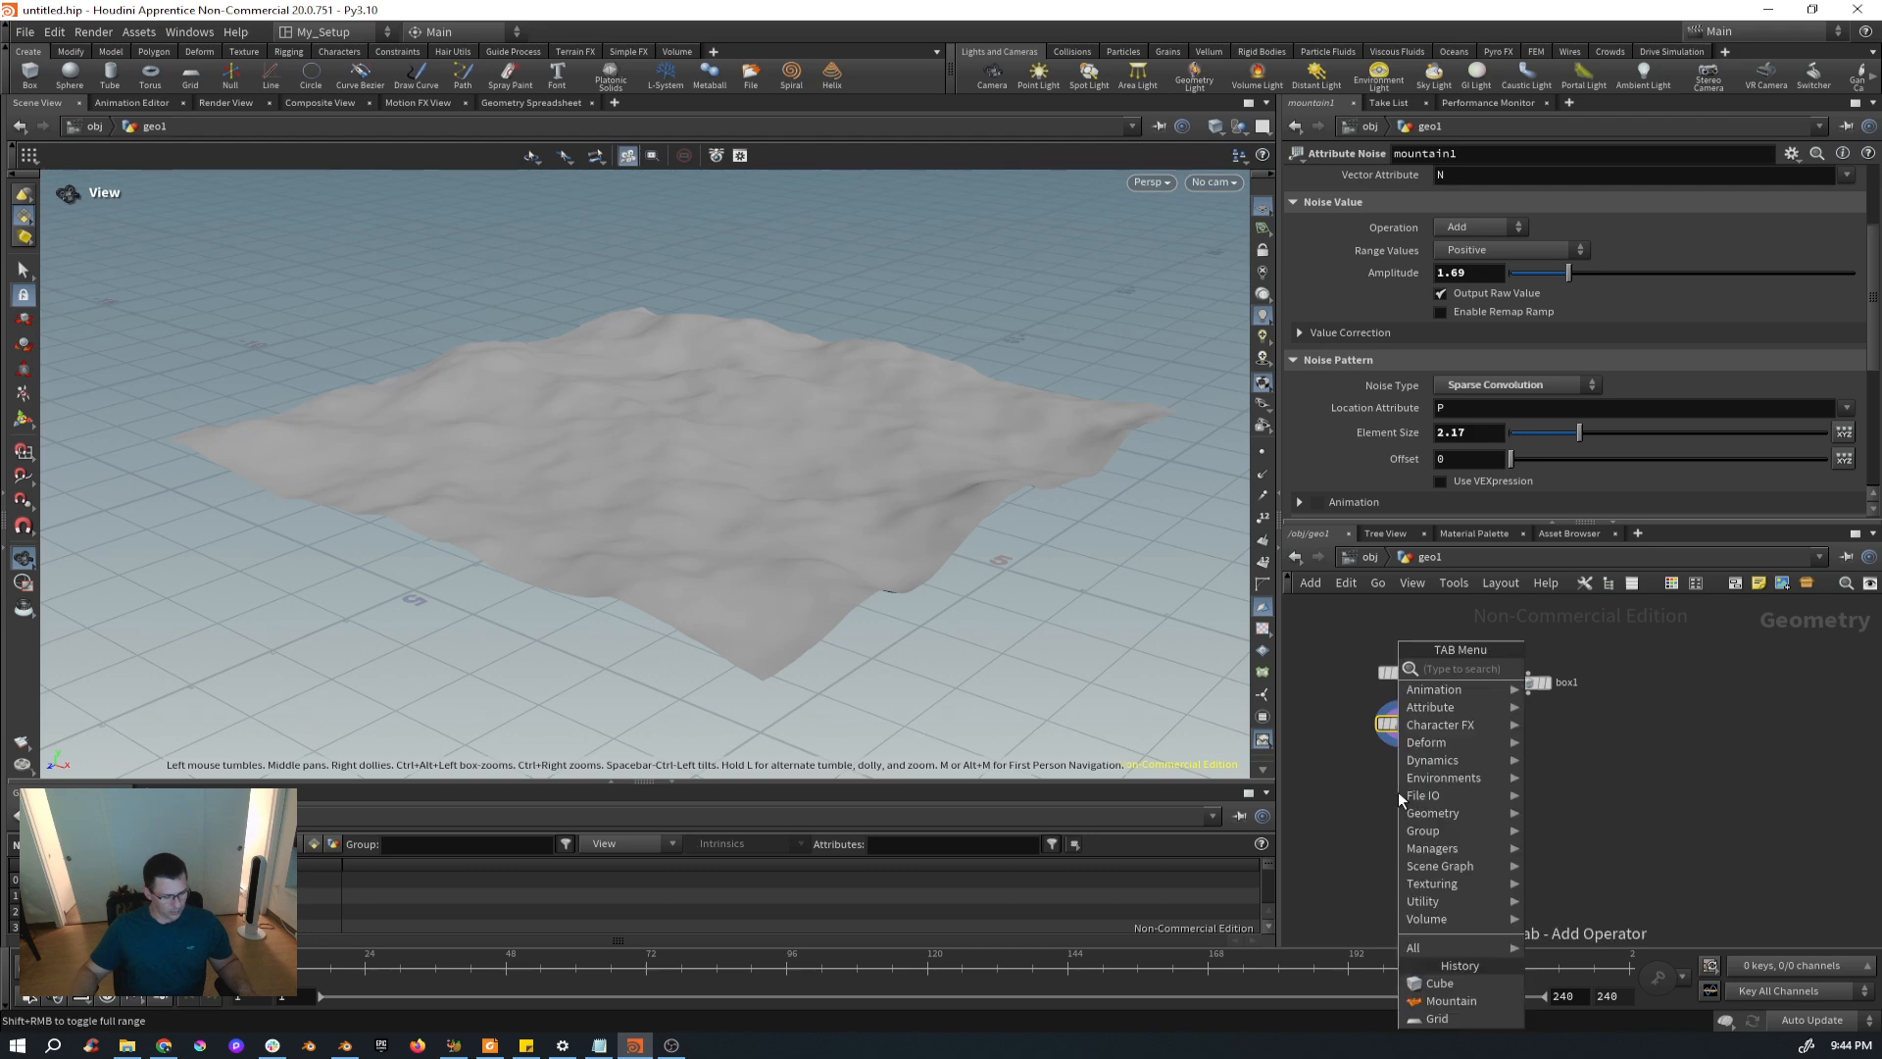
type("scatt")
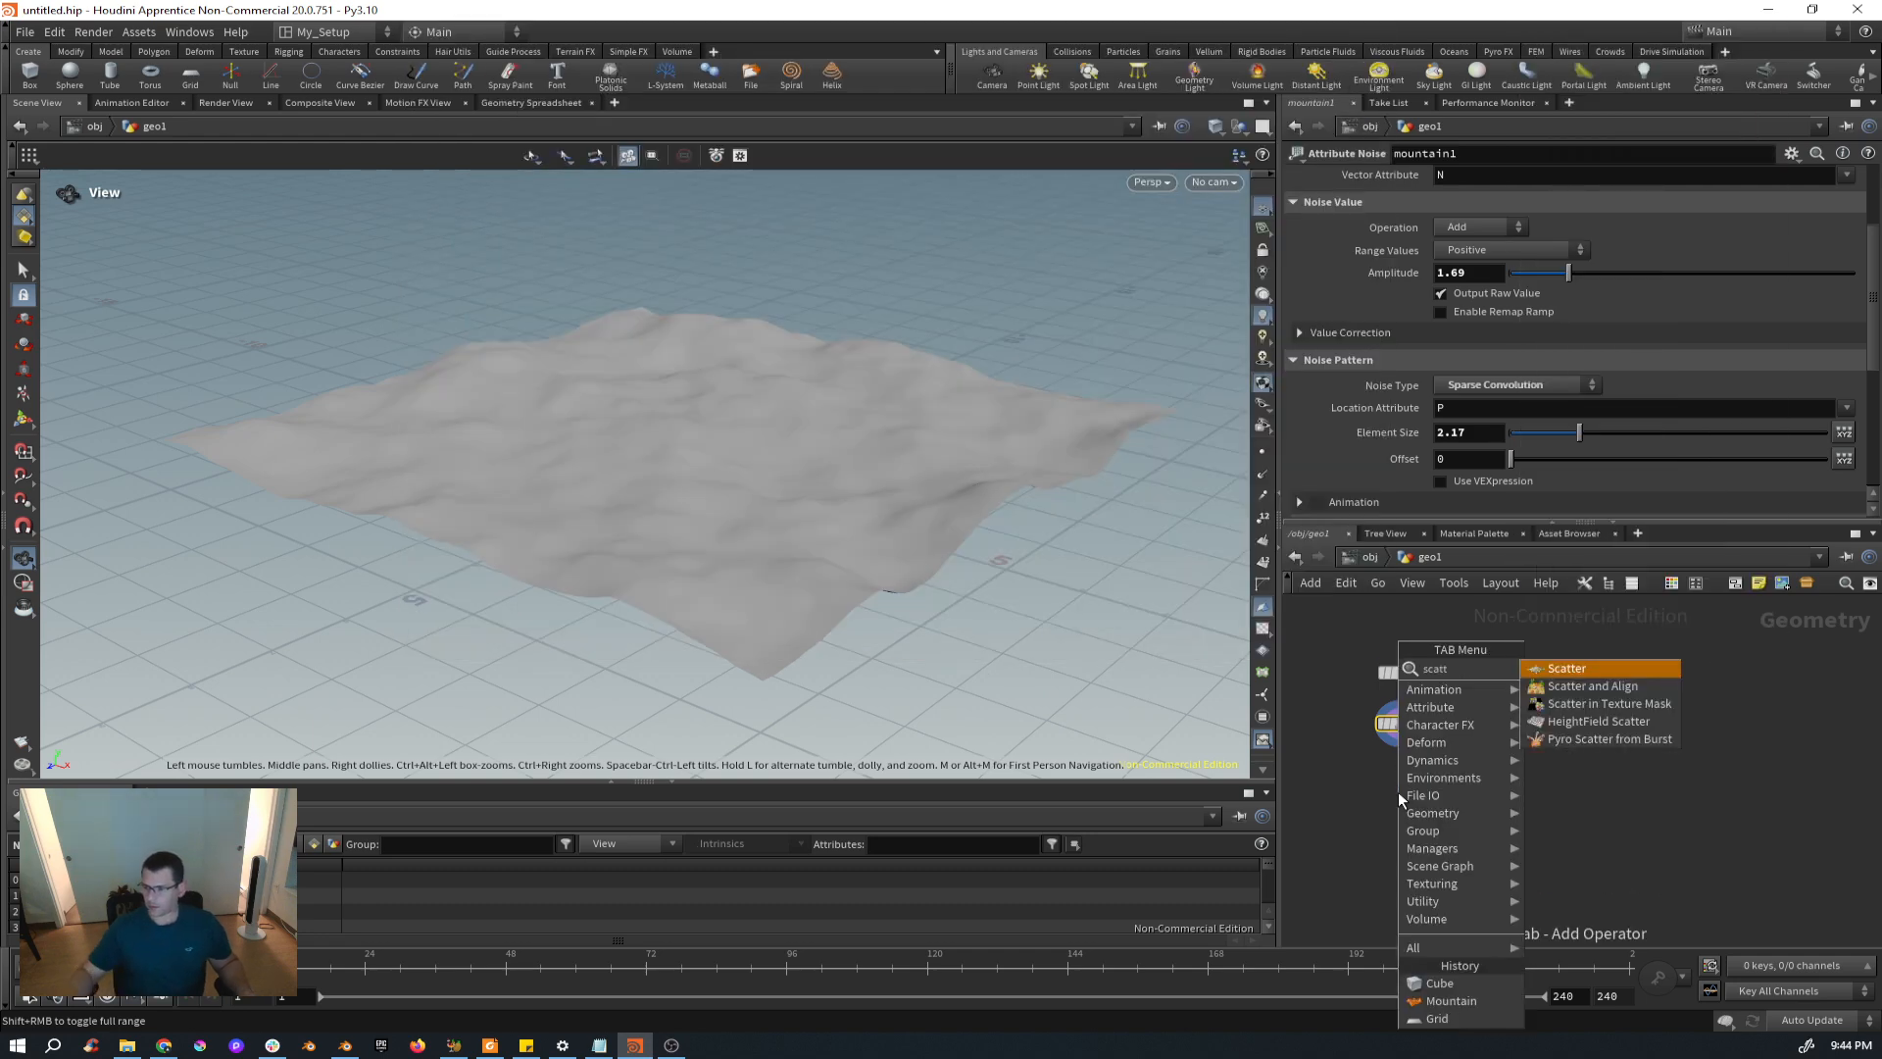
left_click(1598, 685)
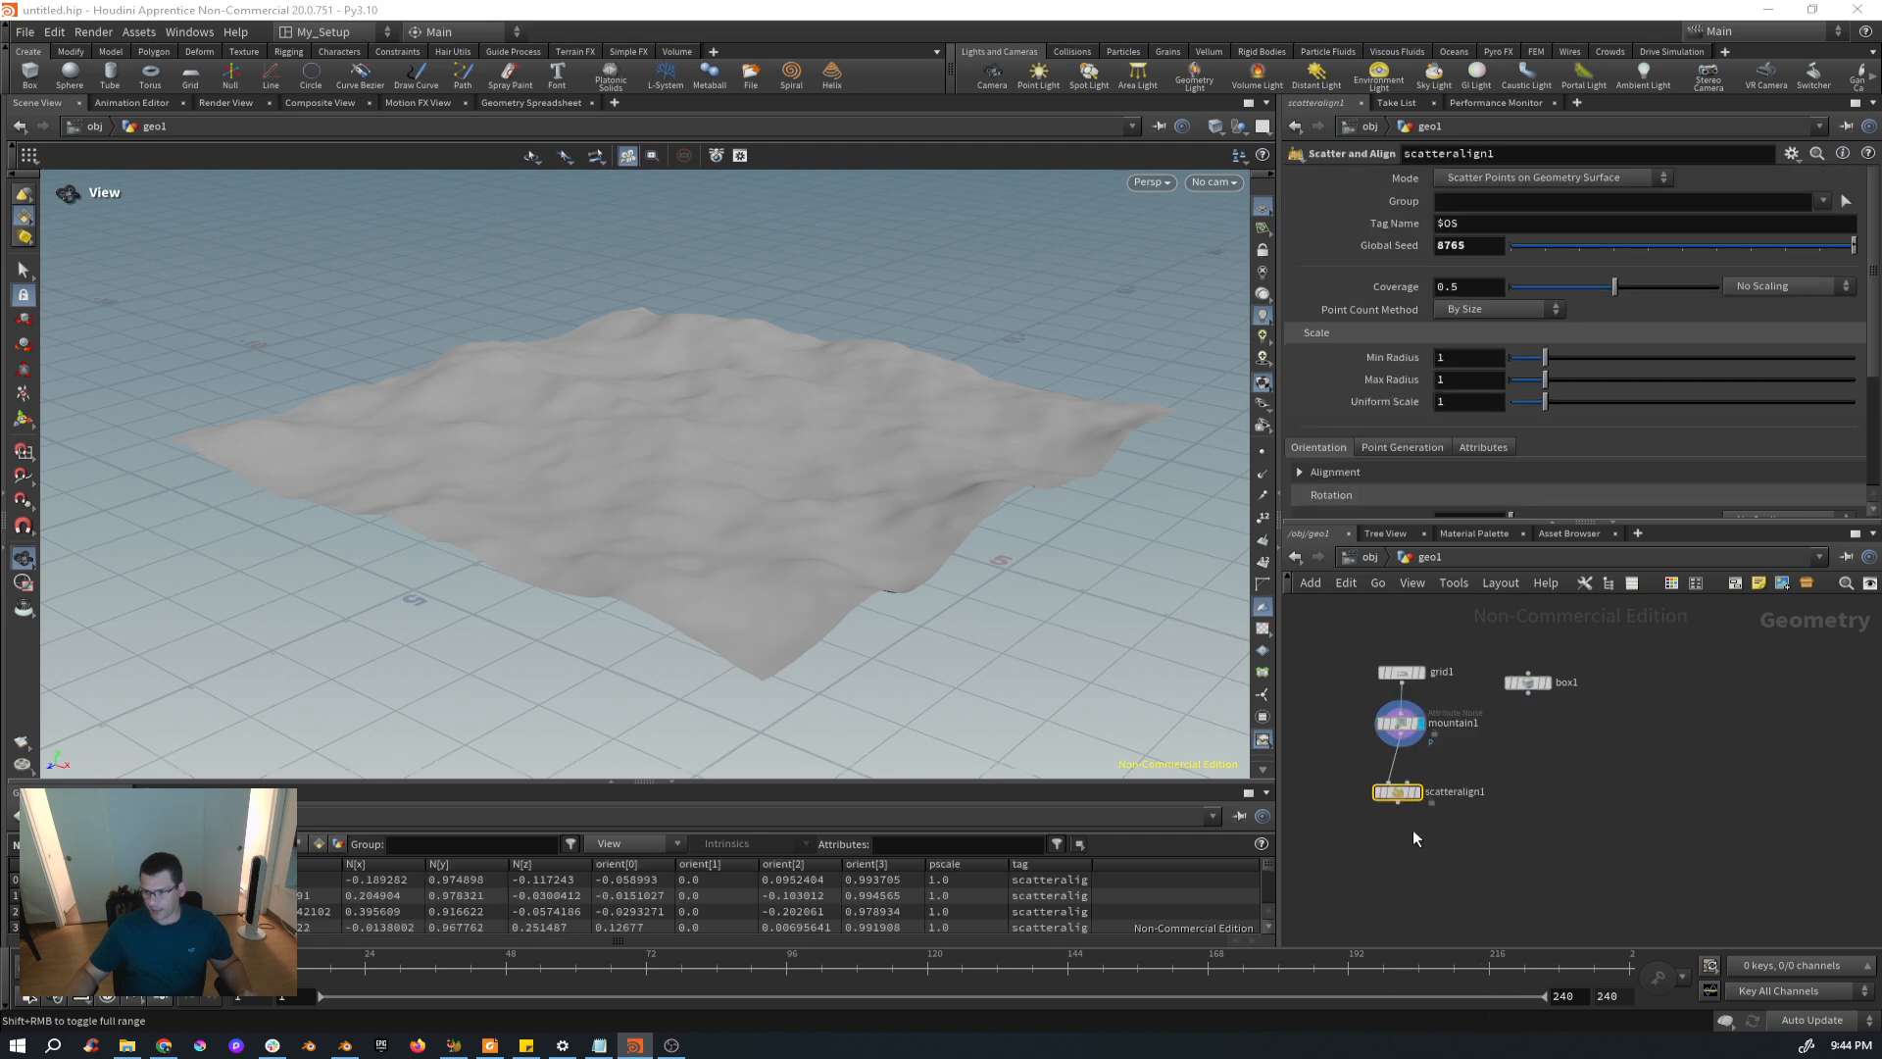
left_click_drag(1398, 792, 1419, 826)
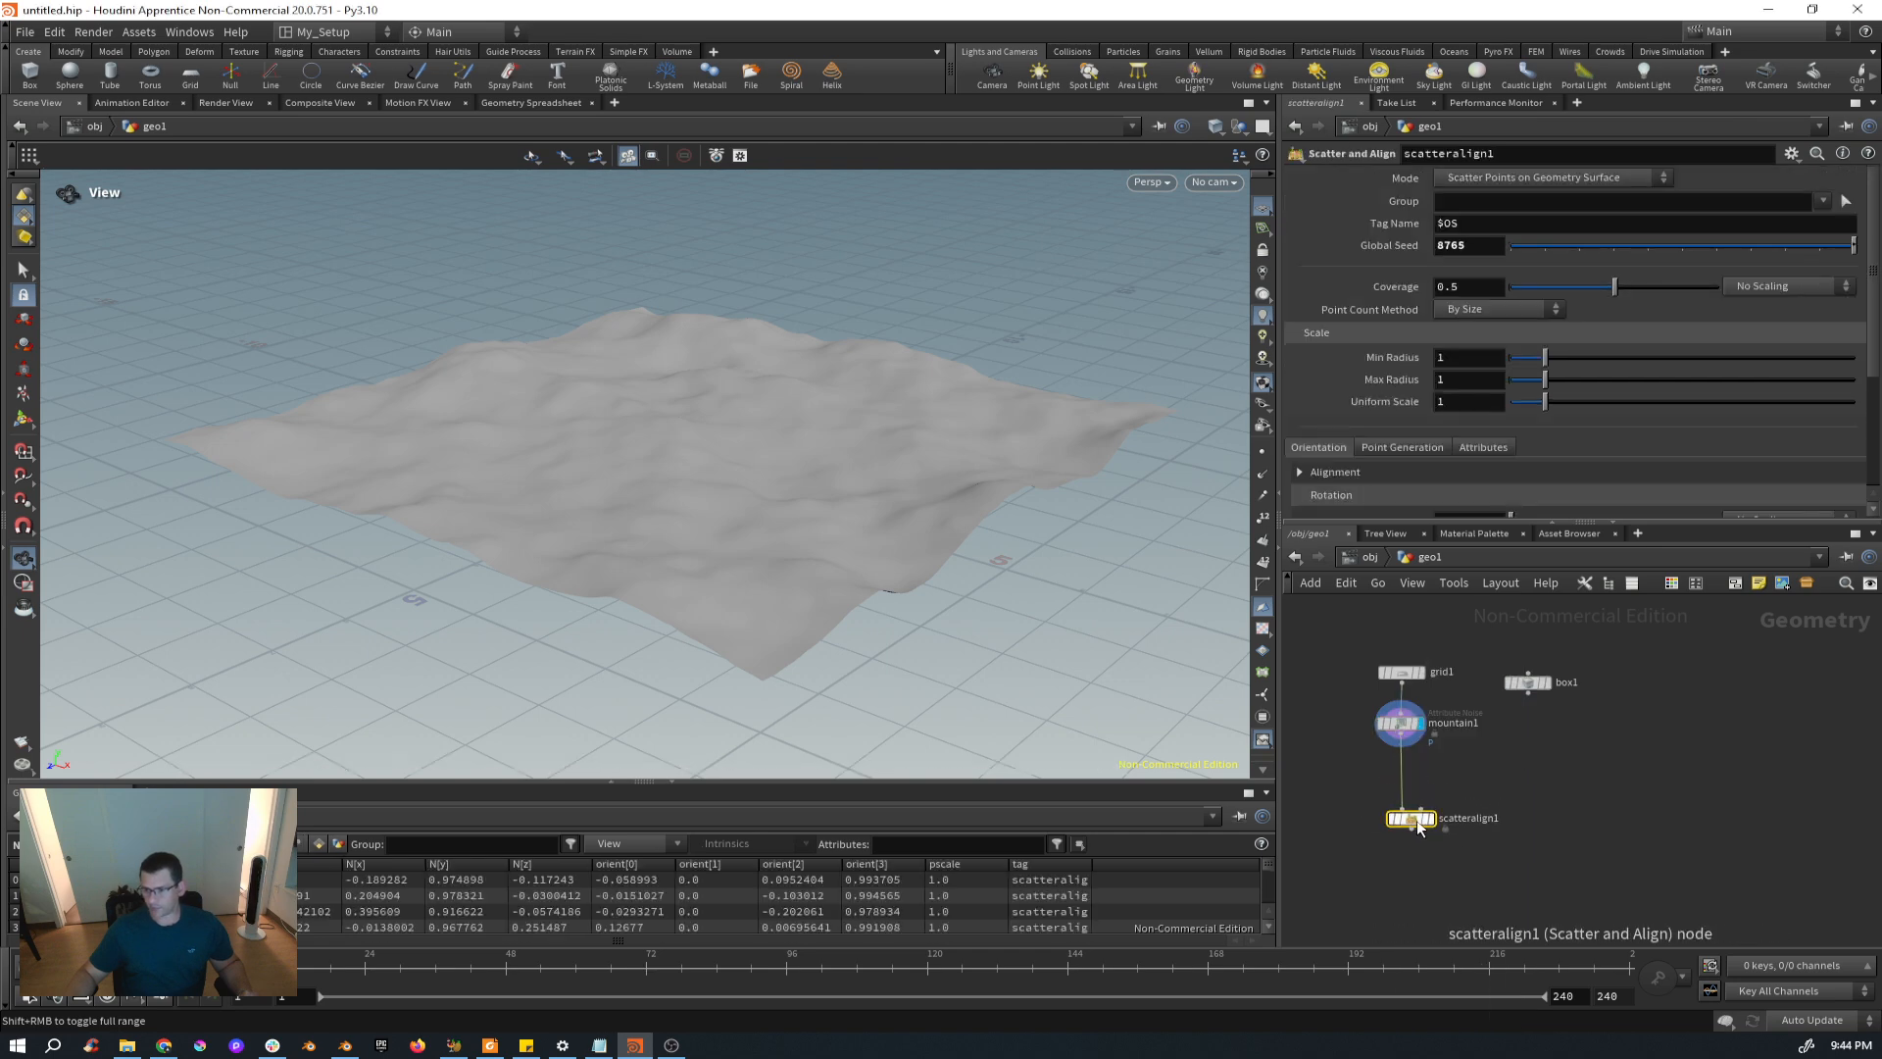
Display the Scatter and Align node's points and set its coverage to 0.858.
left_click(1433, 823)
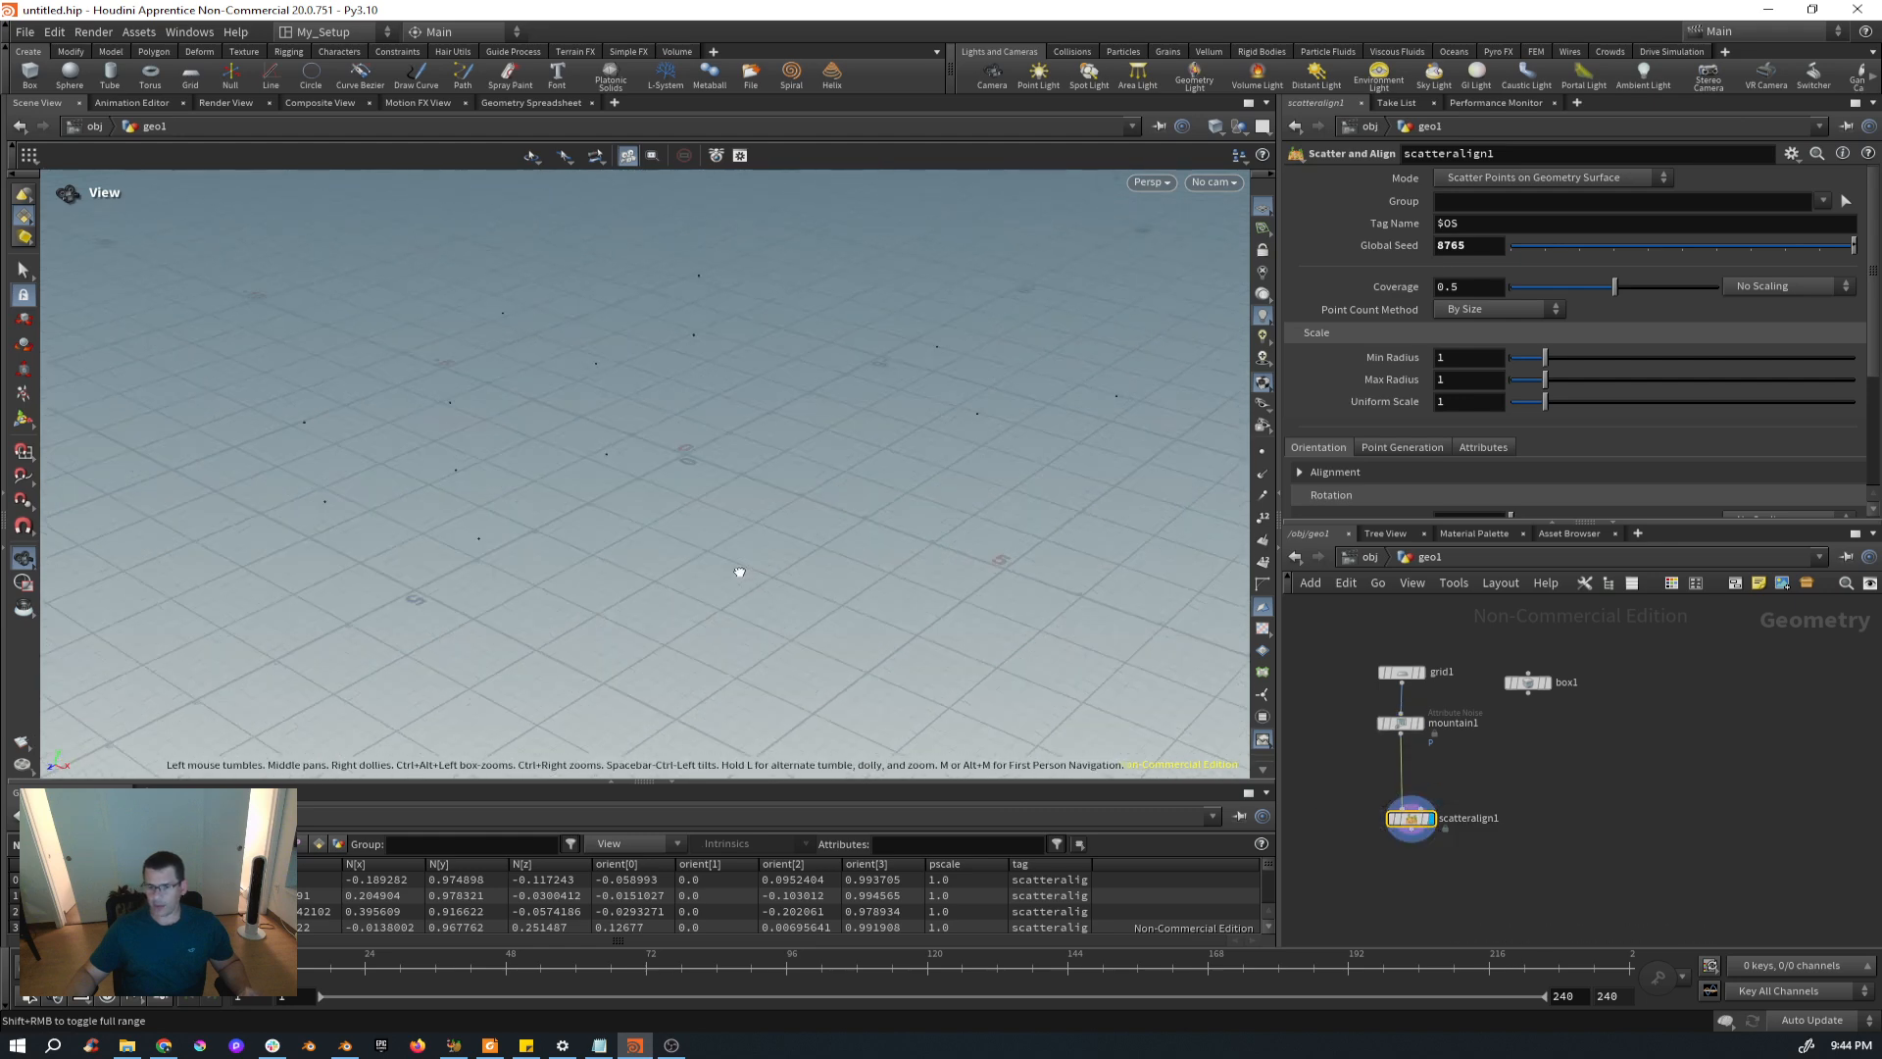
mouse_move(739, 571)
left_mouse_down()
mouse_move(756, 526)
mouse_move(734, 538)
left_mouse_up()
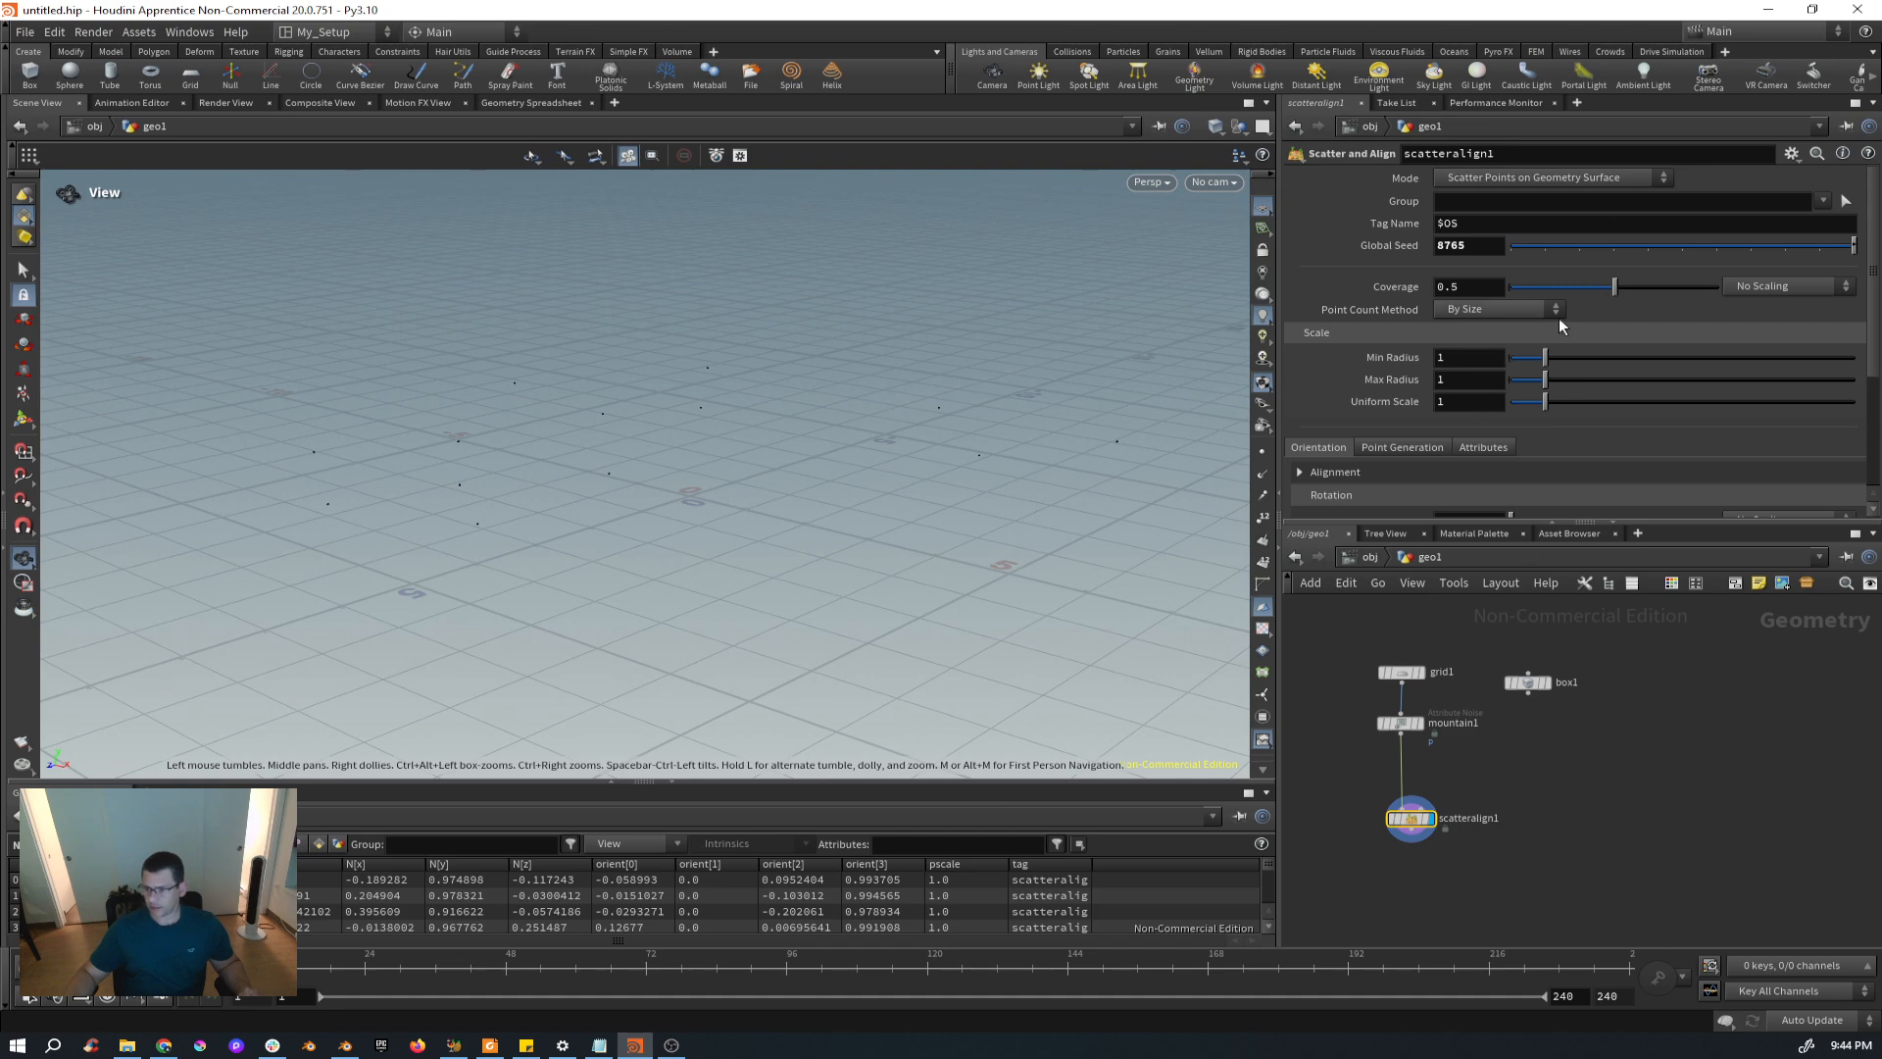
left_click_drag(1620, 293, 1684, 298)
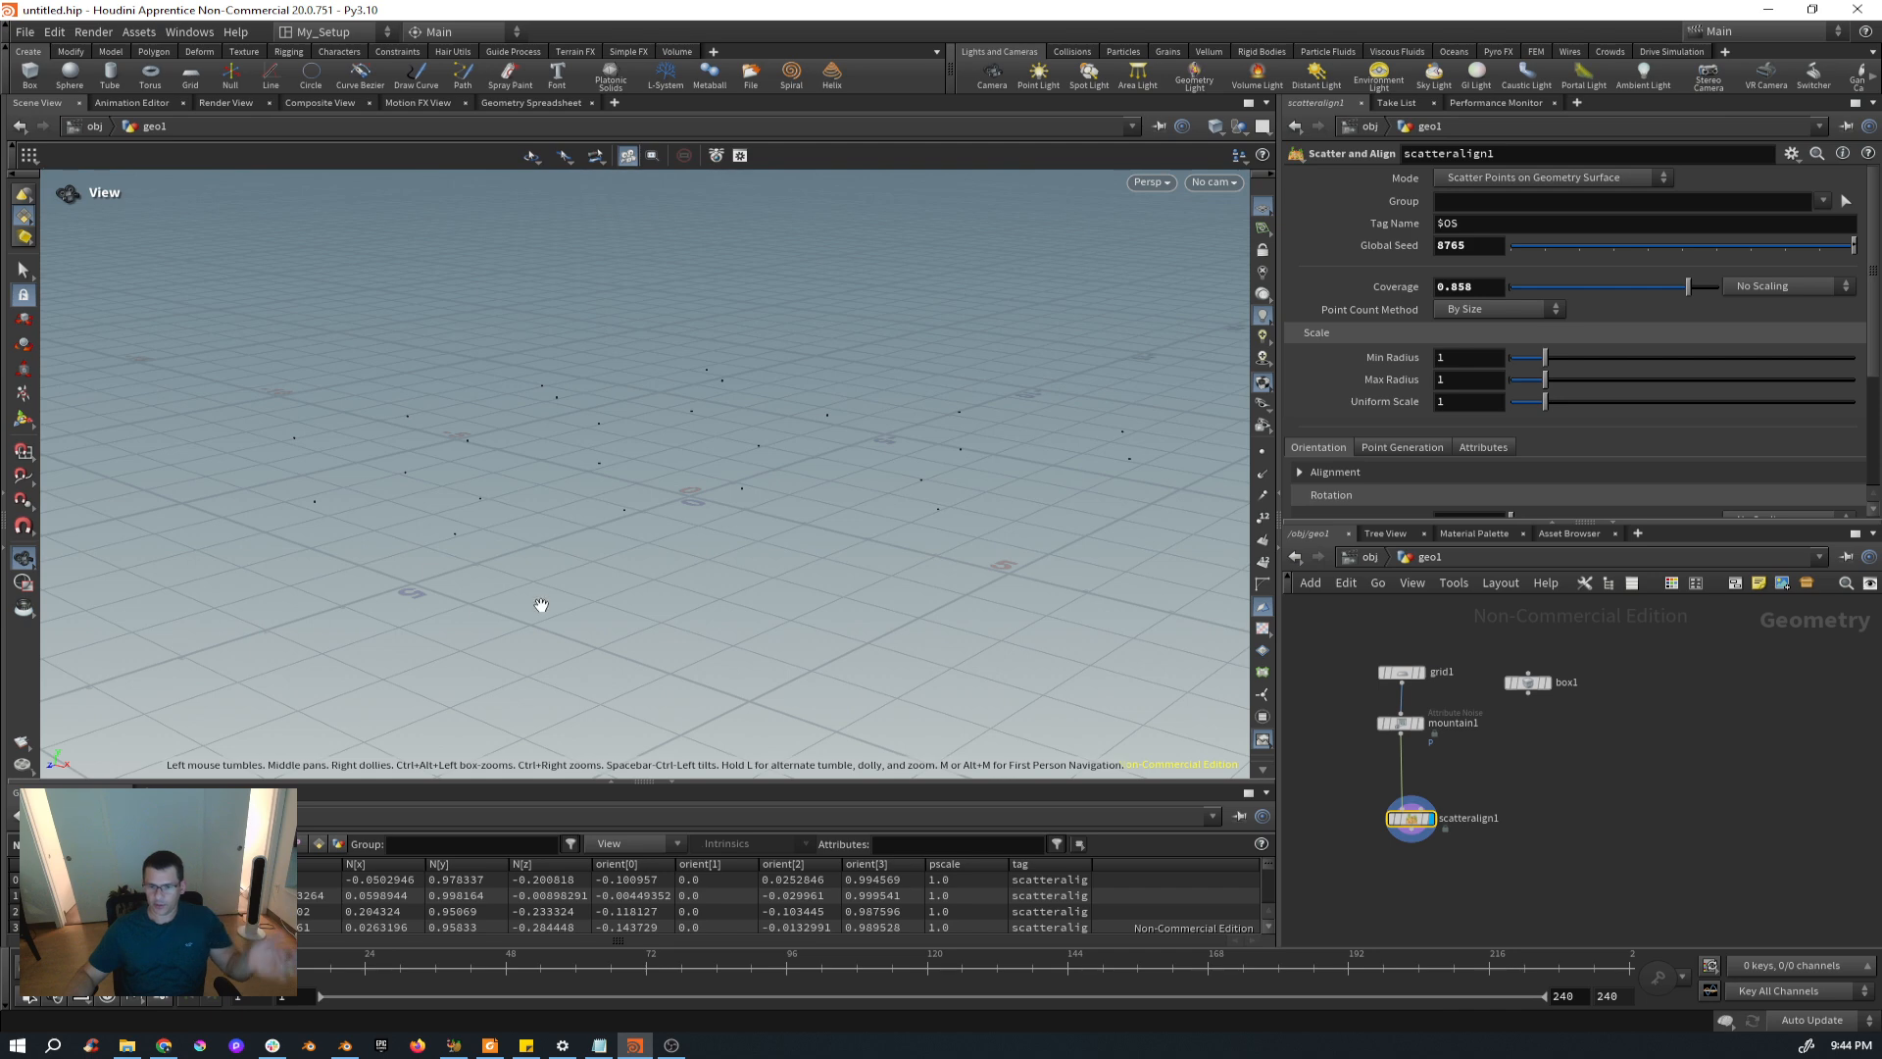
Set the Scatter and Align node's uniform scale to 0.14 to scatter the points more densely.
scroll(1518, 396, "down", 4)
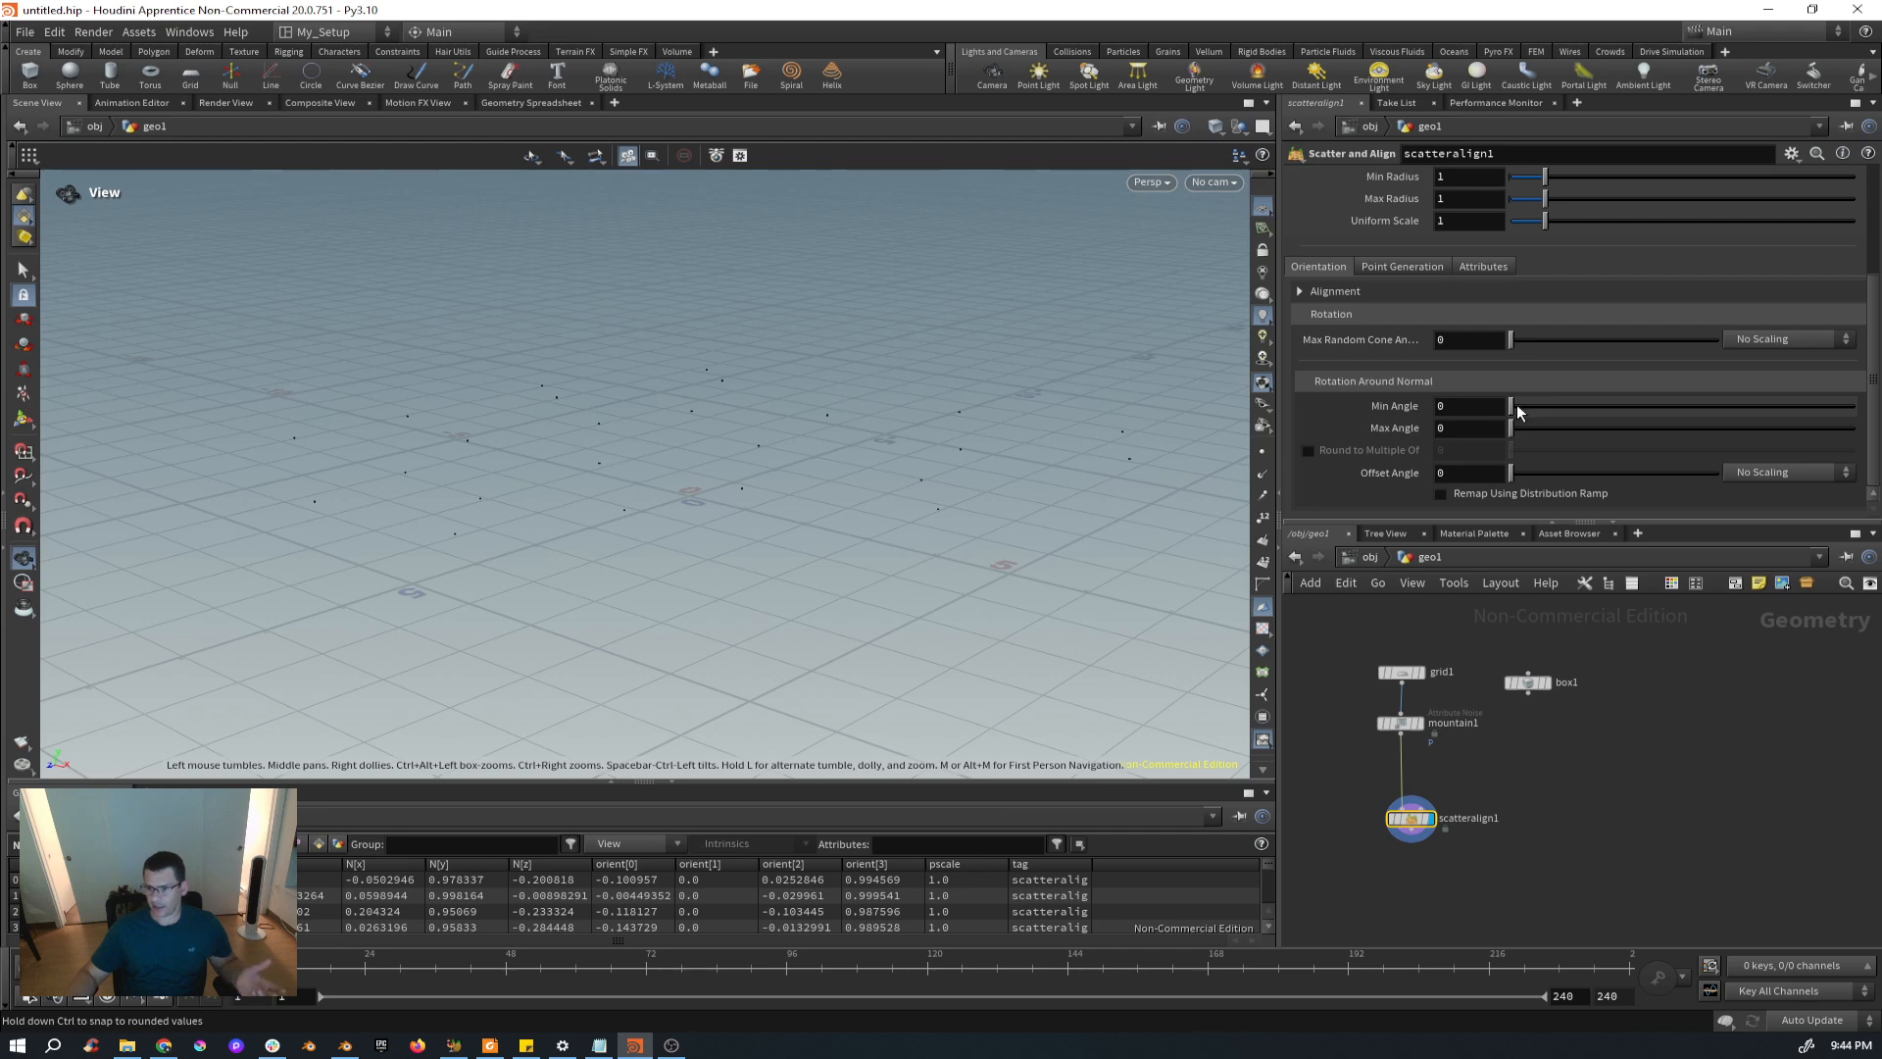
scroll(1520, 403, "up", 3)
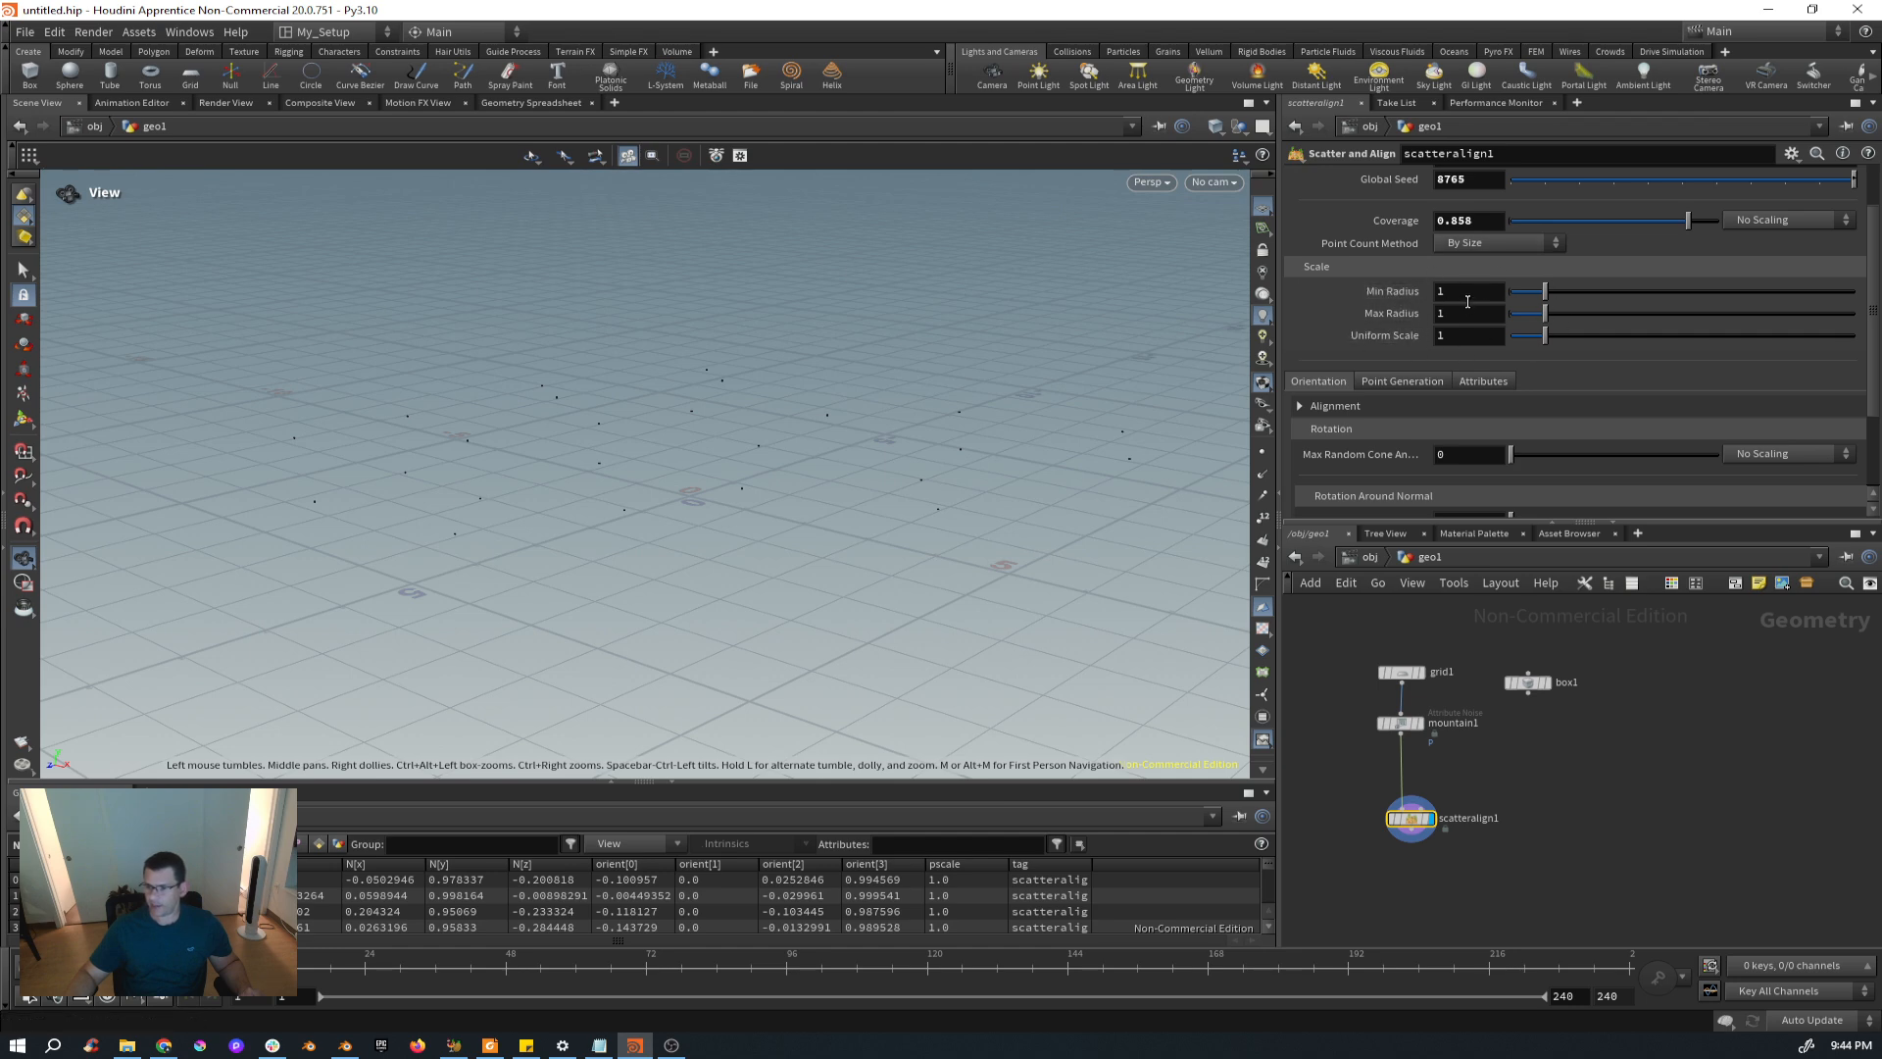
left_click_drag(1547, 341, 1517, 341)
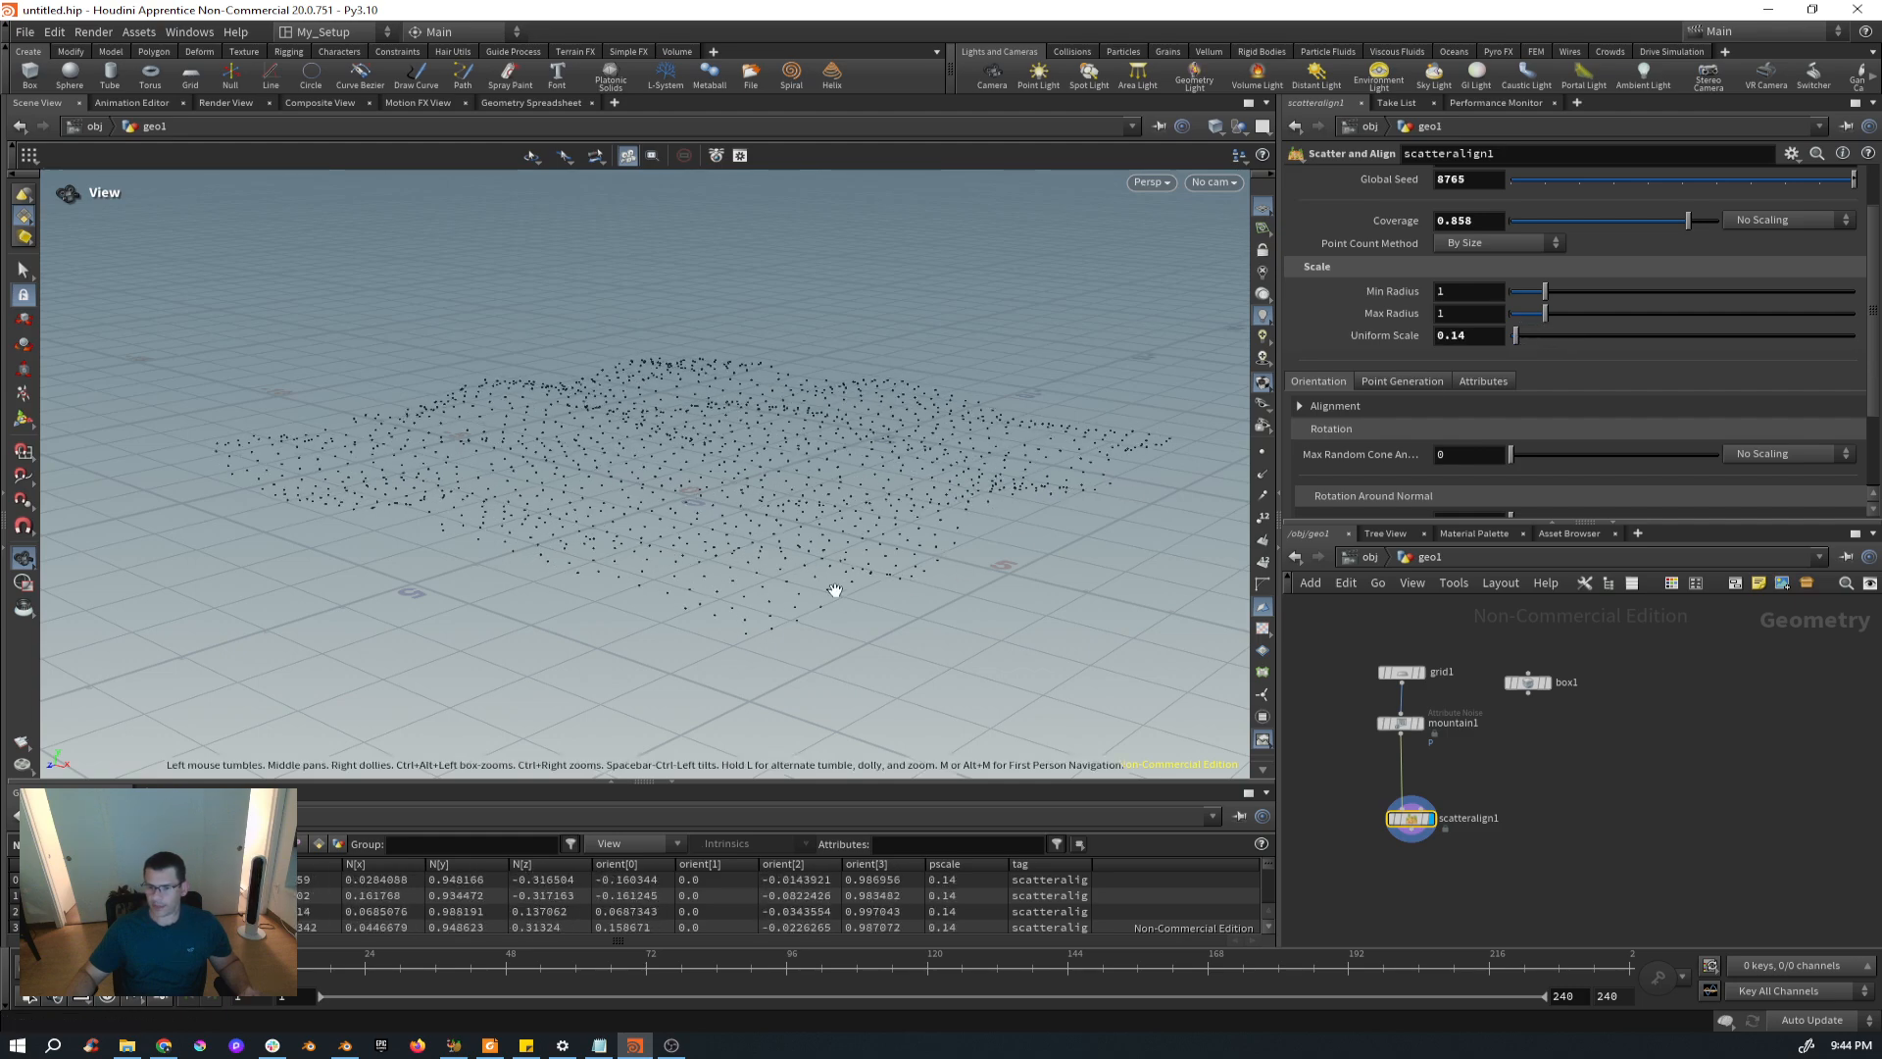
left_click_drag(836, 588, 941, 525)
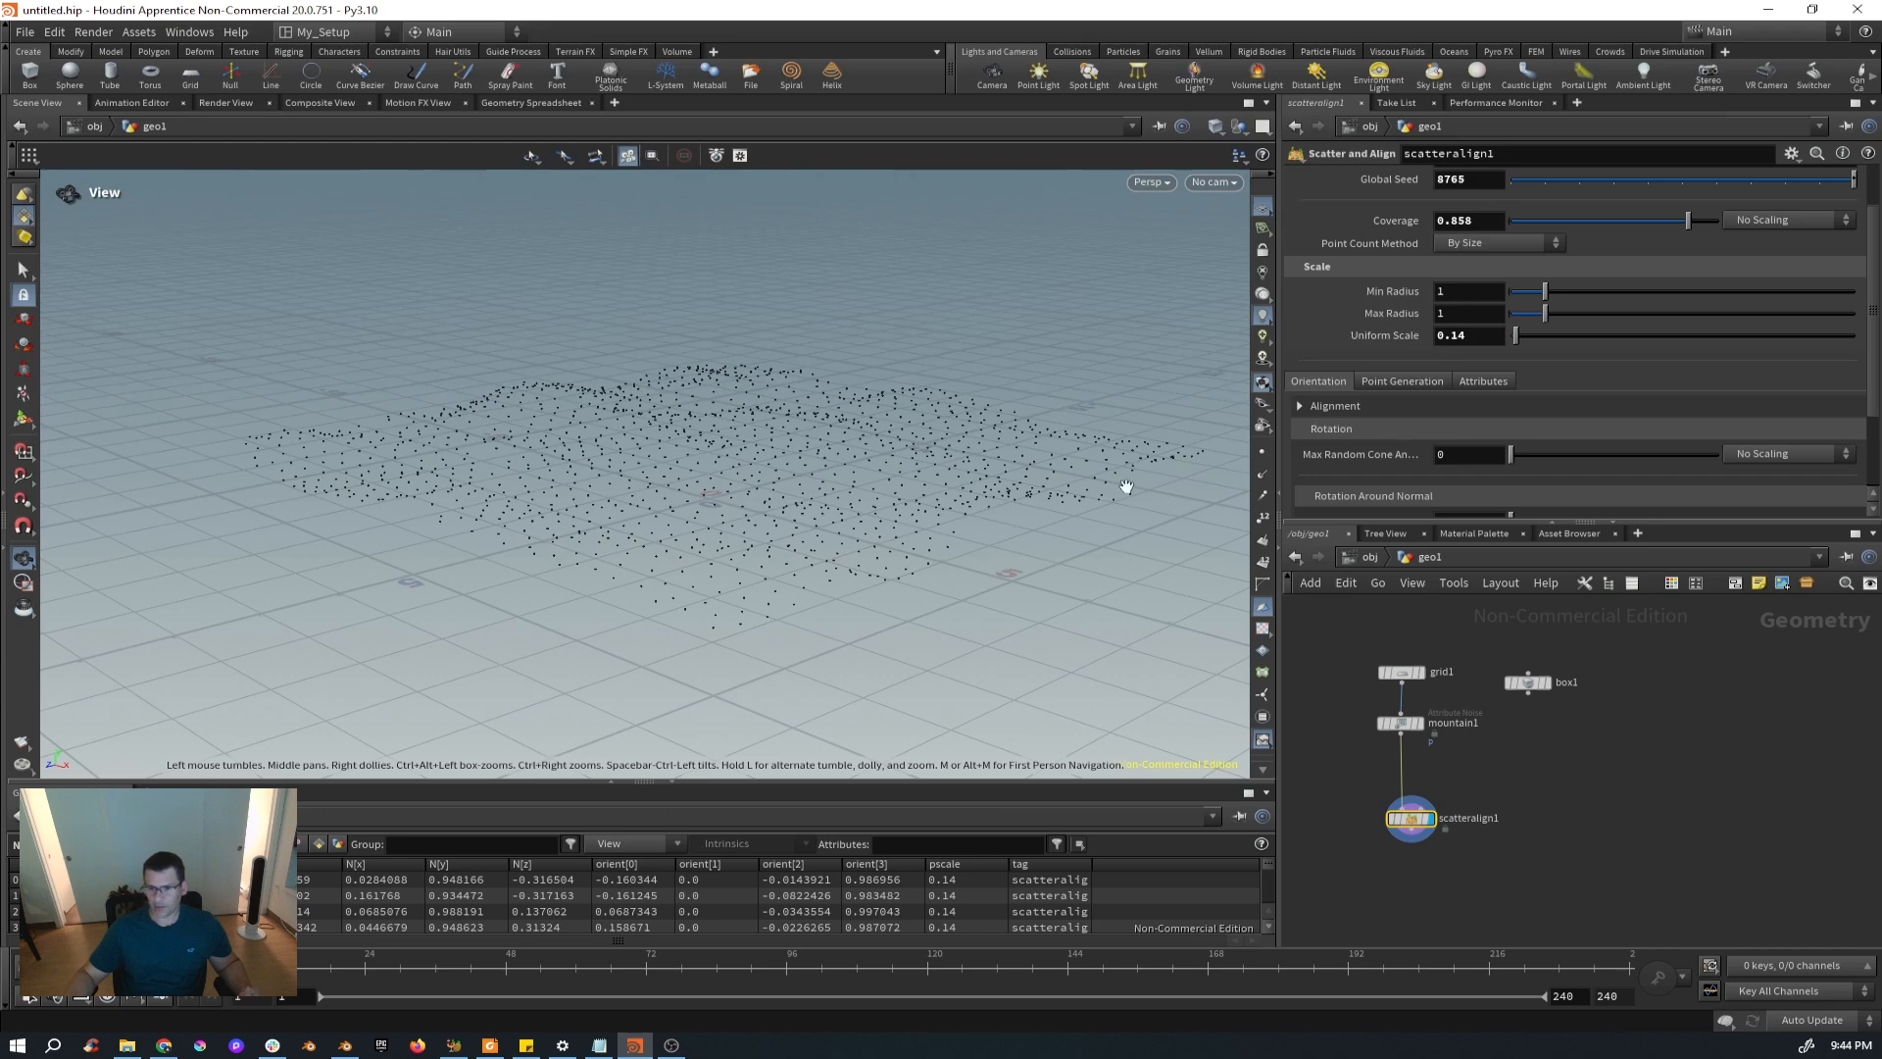
left_click_drag(1126, 487, 804, 570)
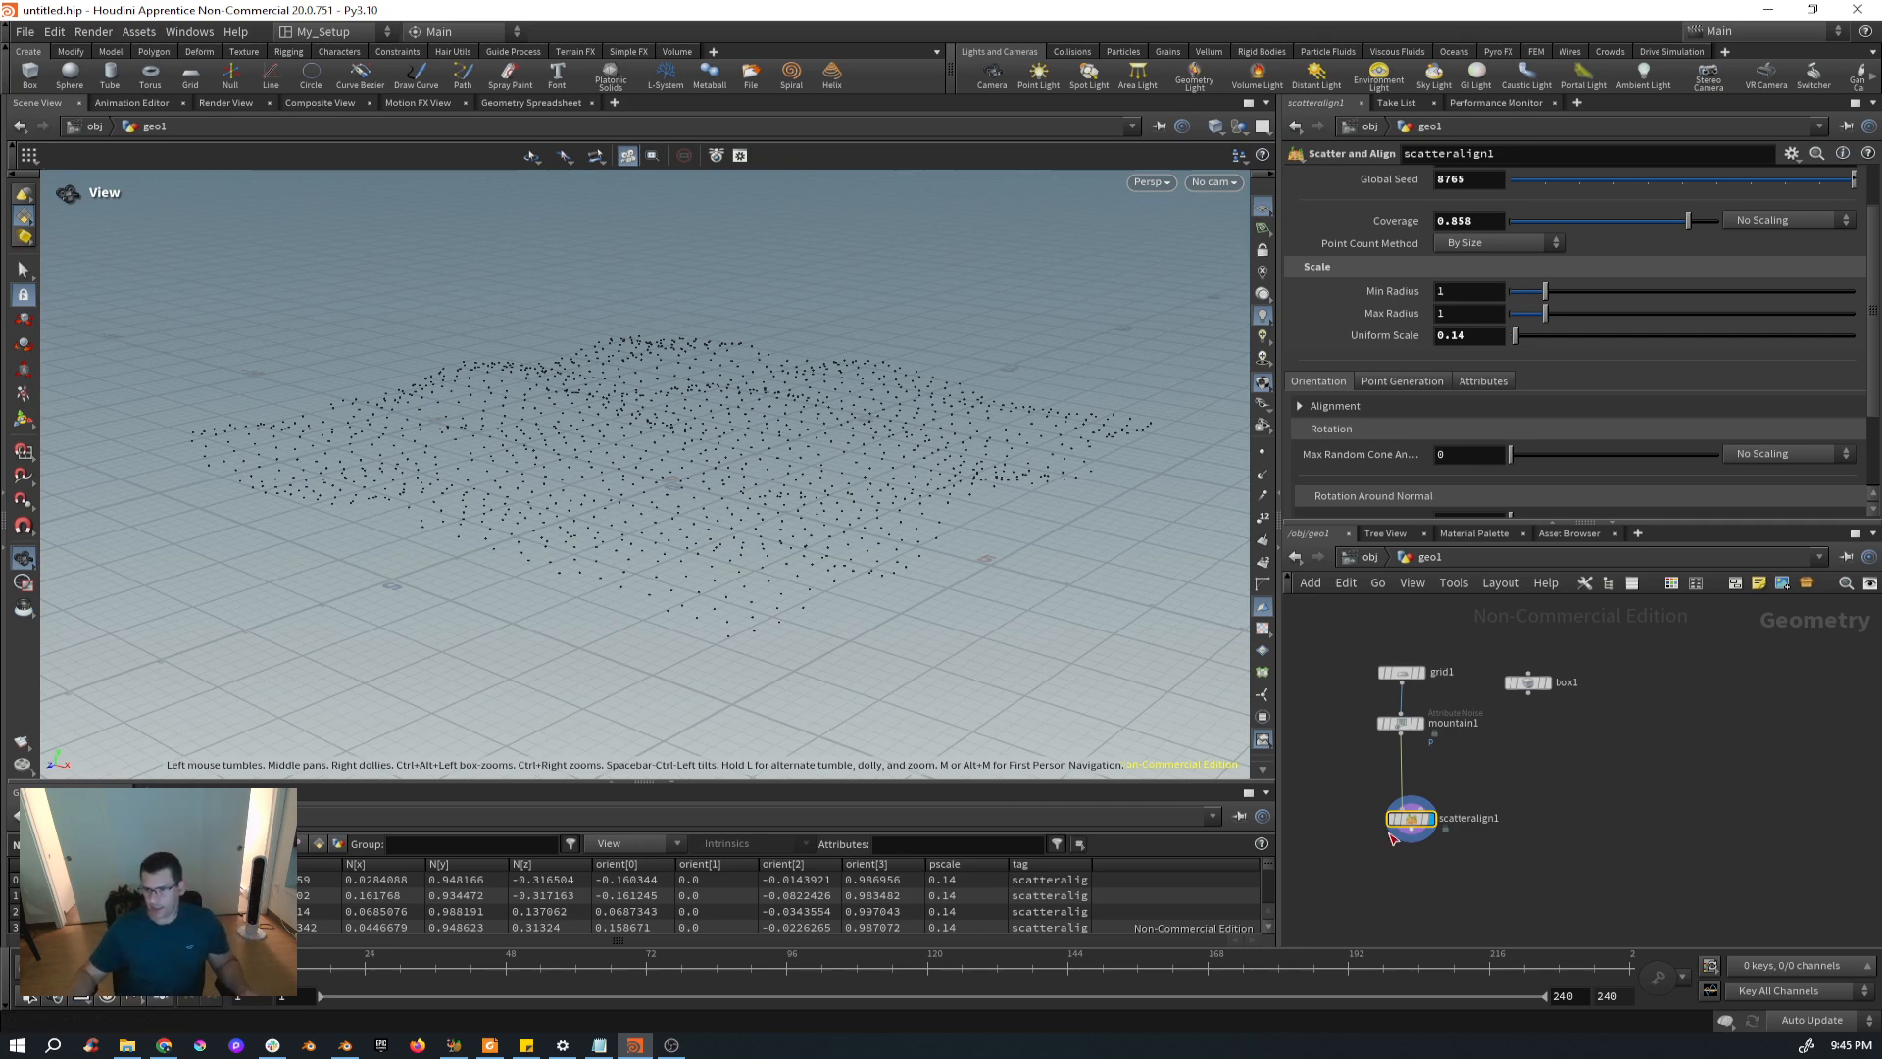
mouse_move(651, 504)
left_mouse_down()
mouse_move(650, 549)
mouse_move(672, 493)
left_mouse_up()
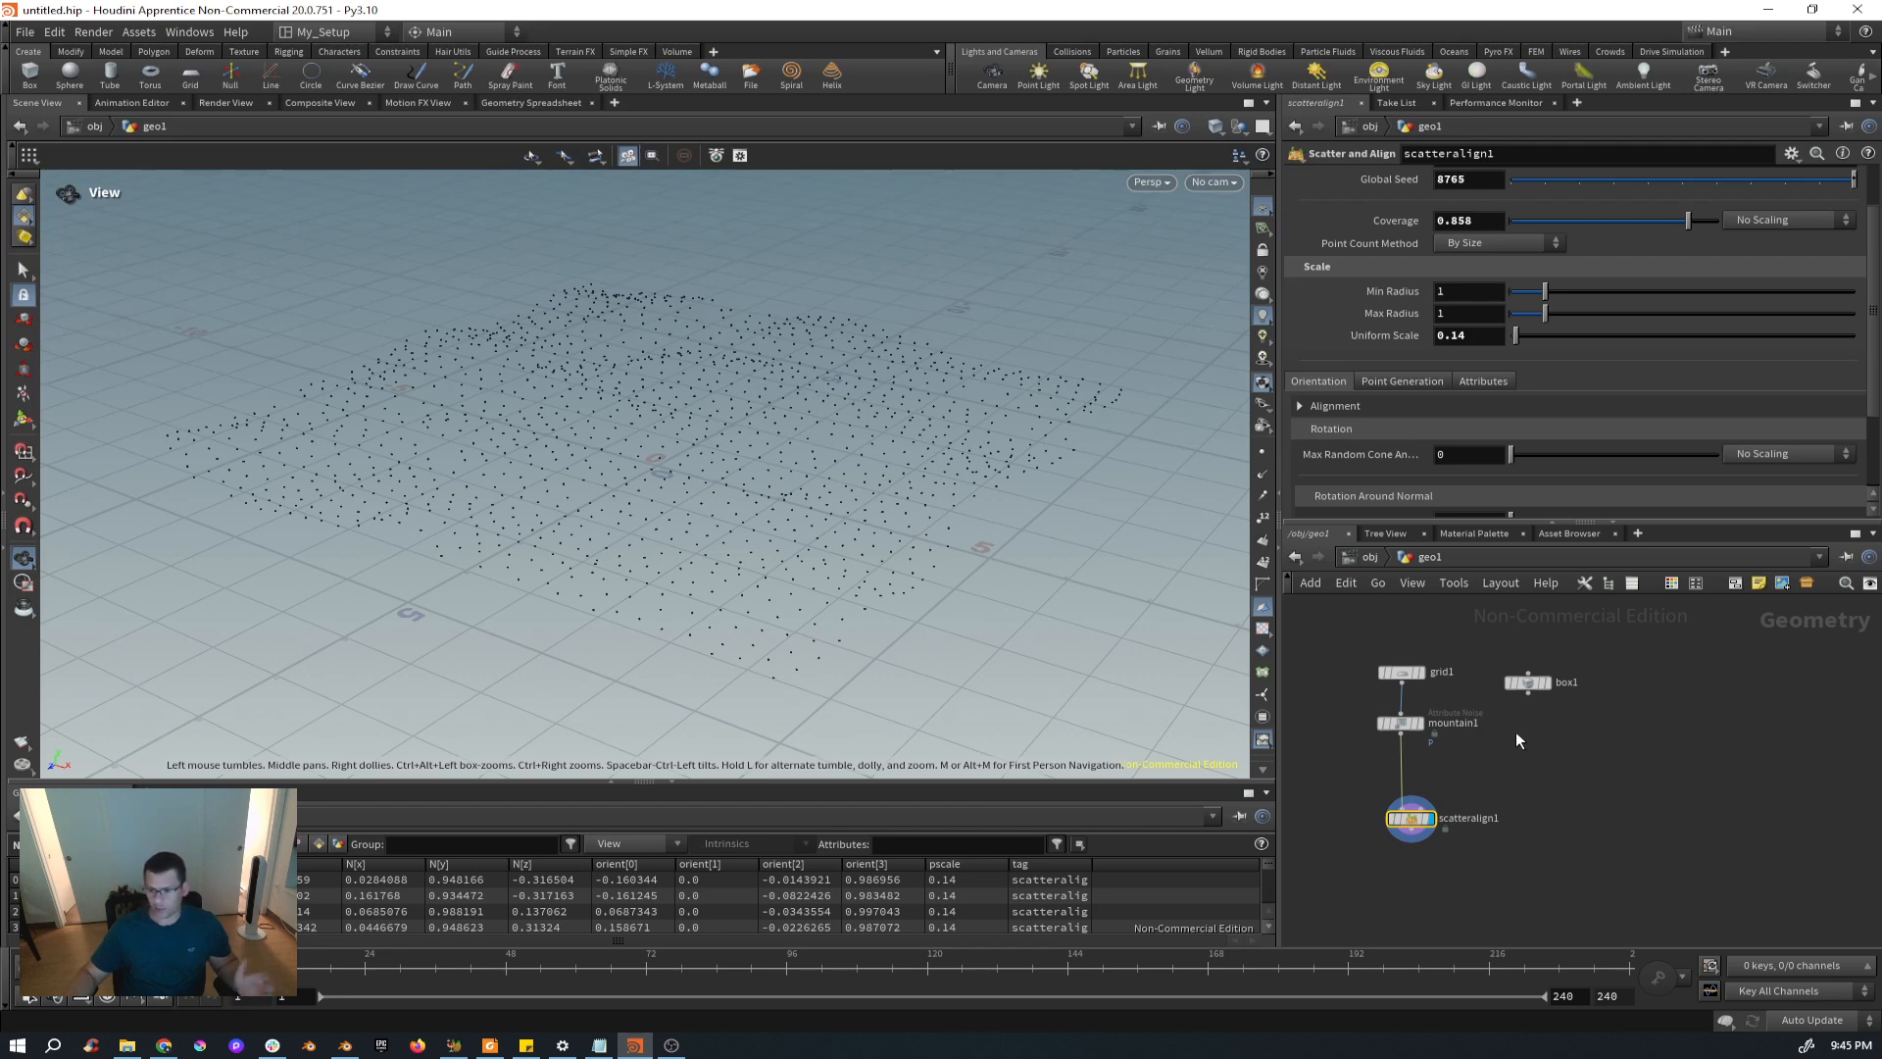
Add a Copy to Points node and place it below the Scatter and Align node.
middle_click_drag(1515, 731, 1562, 681)
left_click_drag(1459, 784, 1458, 847)
key("Tab")
type("copy")
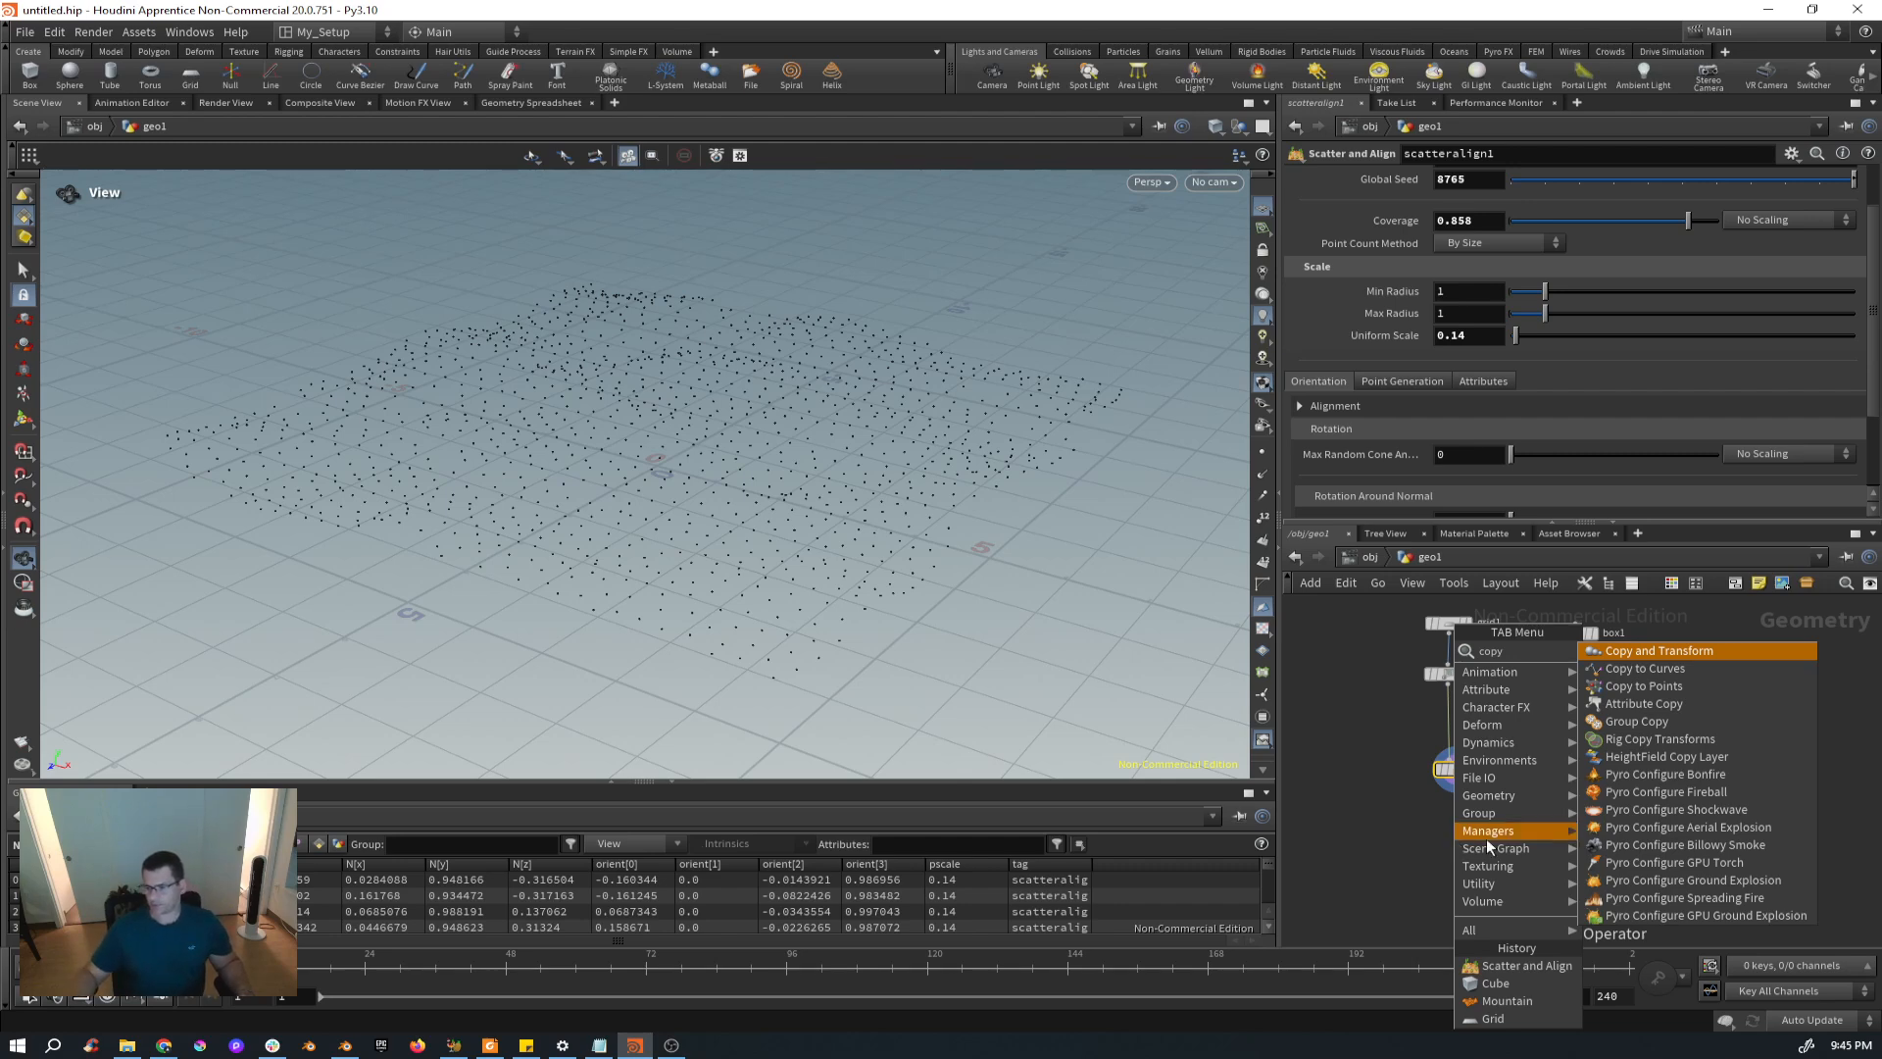
left_click(1720, 687)
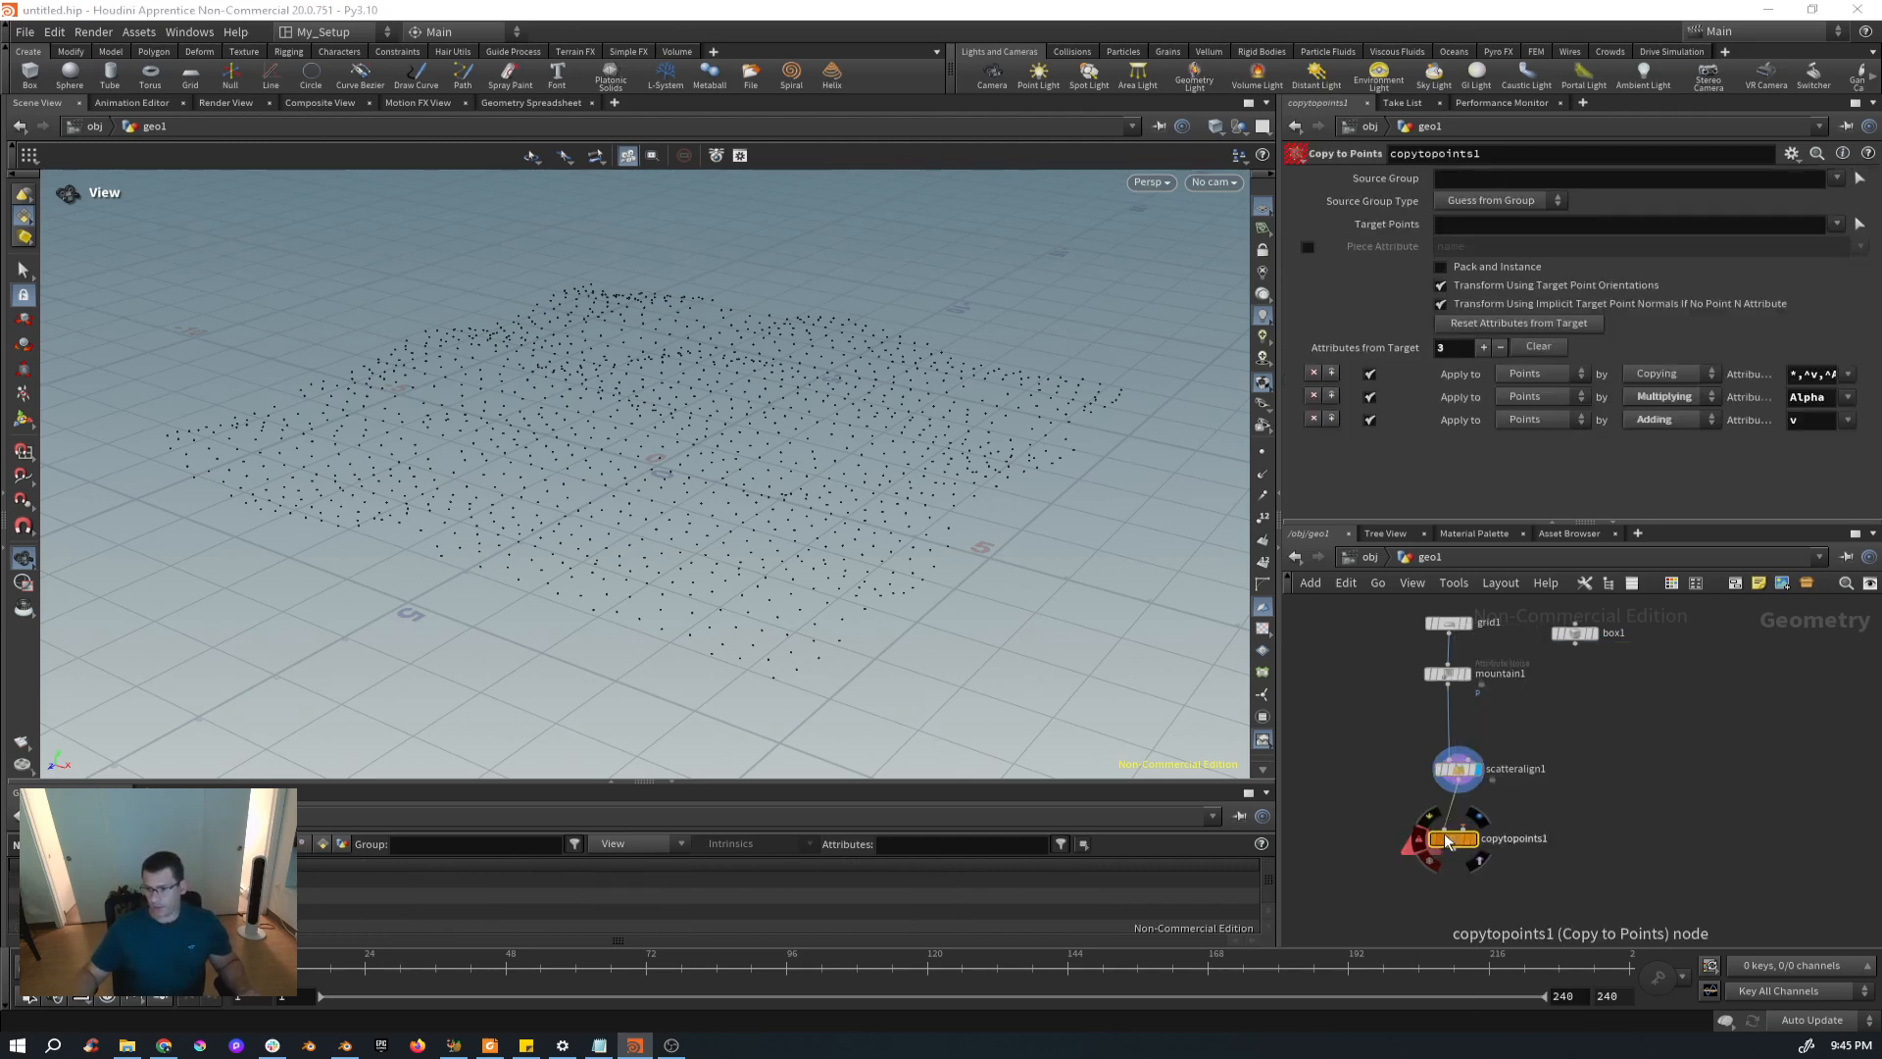
left_click(1516, 849)
mouse_move(1515, 849)
left_mouse_down()
mouse_move(1567, 853)
mouse_move(1304, 885)
mouse_move(1577, 876)
mouse_move(1484, 861)
left_mouse_up()
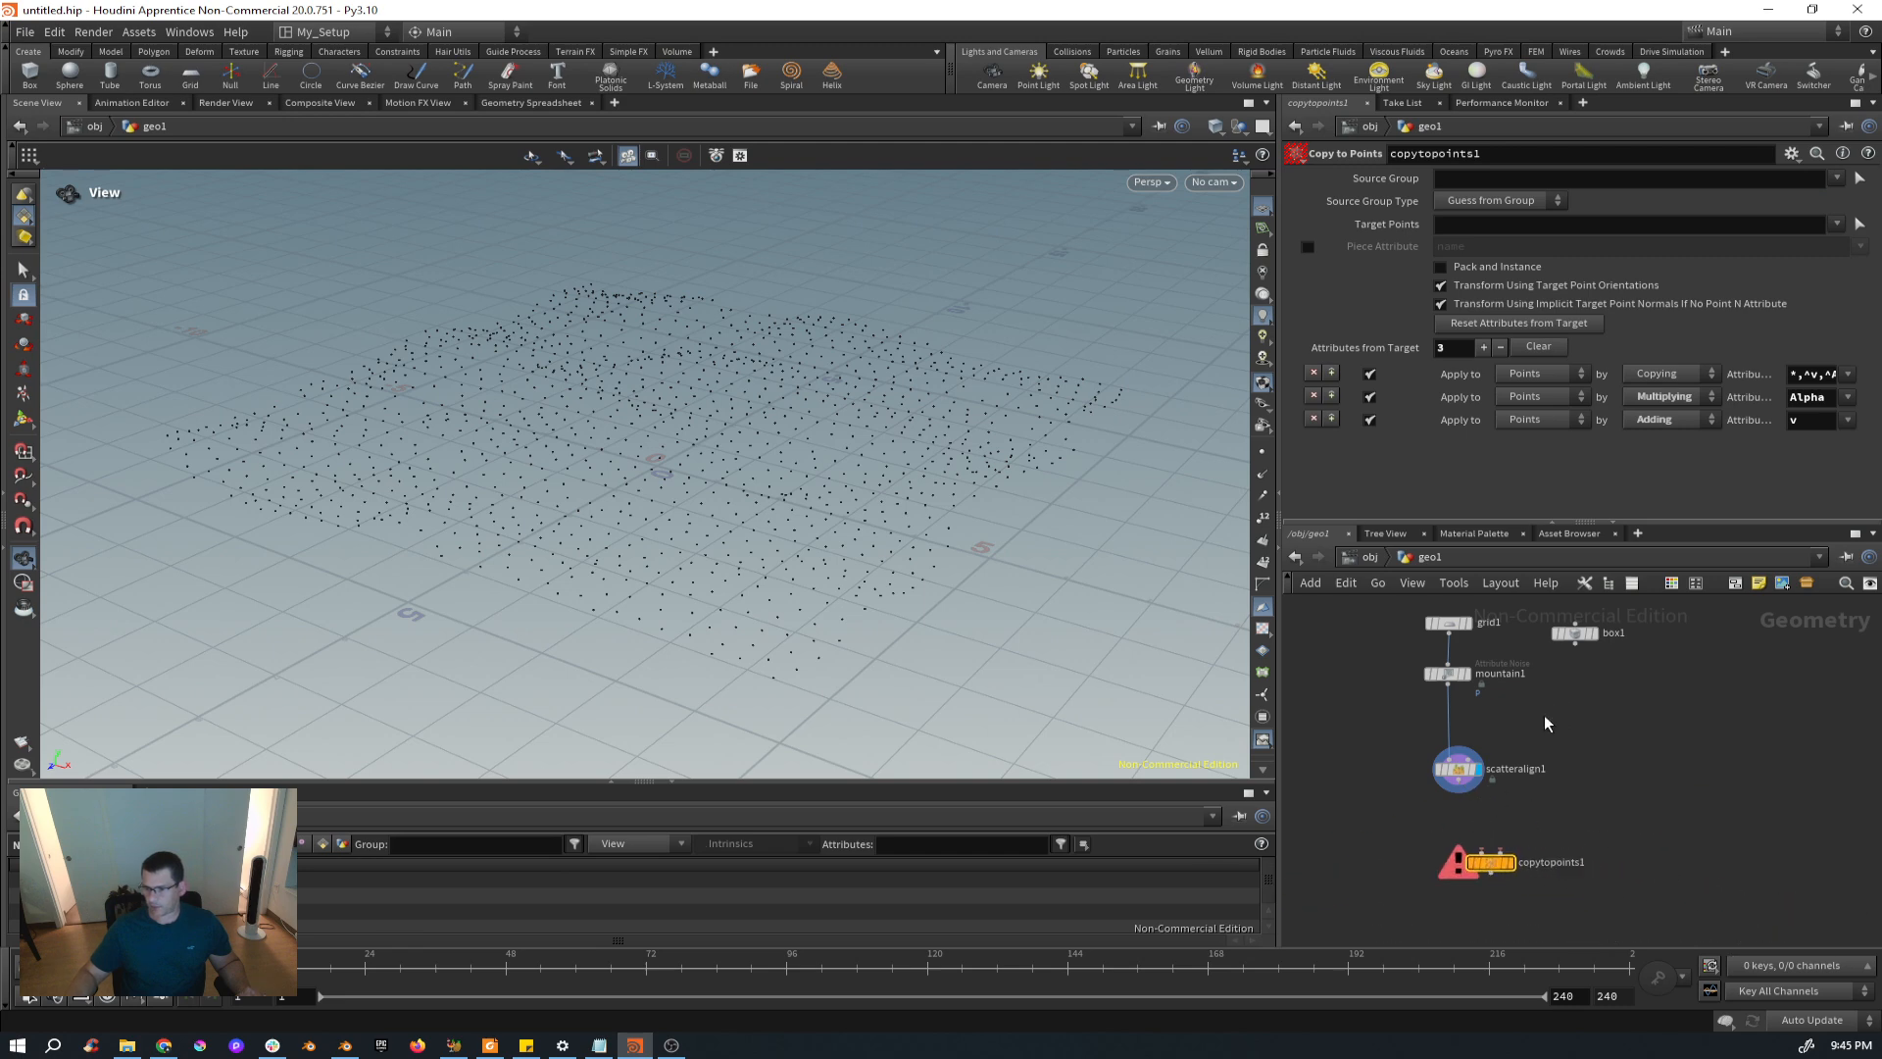
mouse_move(1460, 771)
left_mouse_down()
mouse_move(1493, 774)
mouse_move(1443, 772)
mouse_move(1481, 774)
left_mouse_up()
double_click(1449, 771)
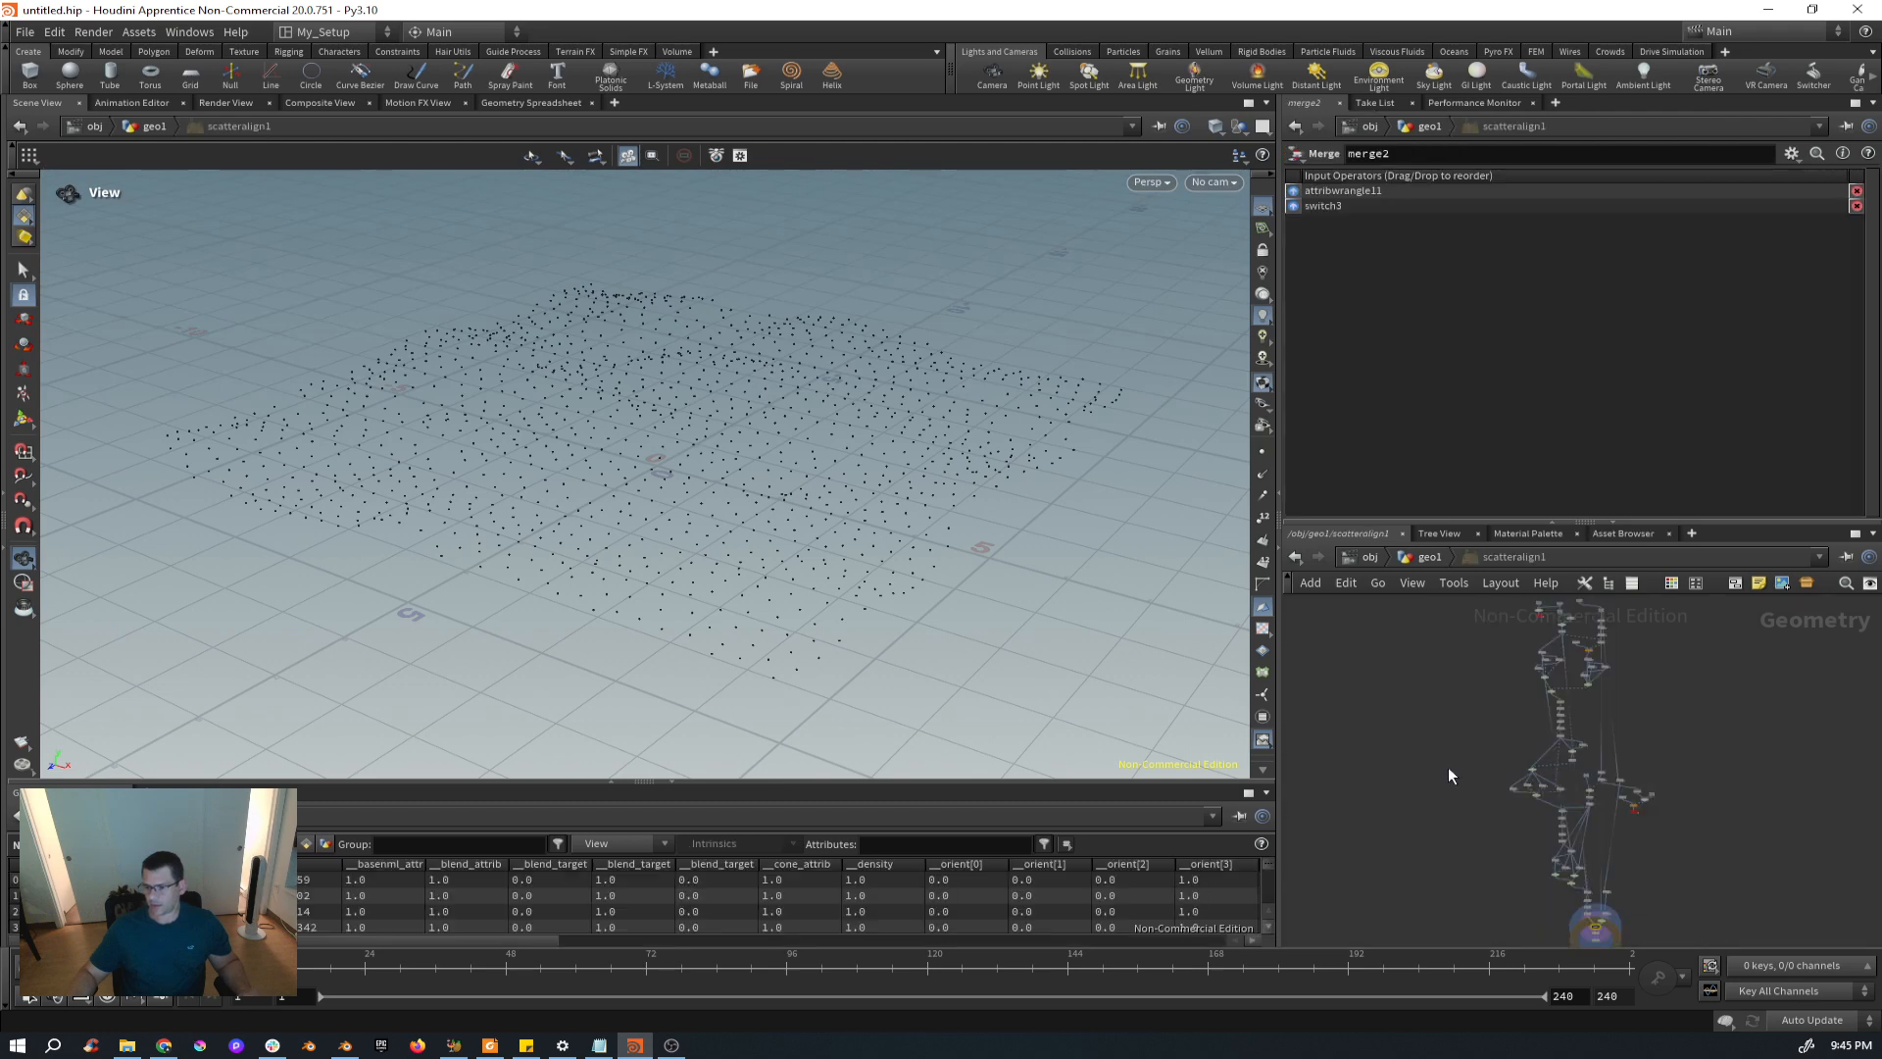
left_click(1419, 562)
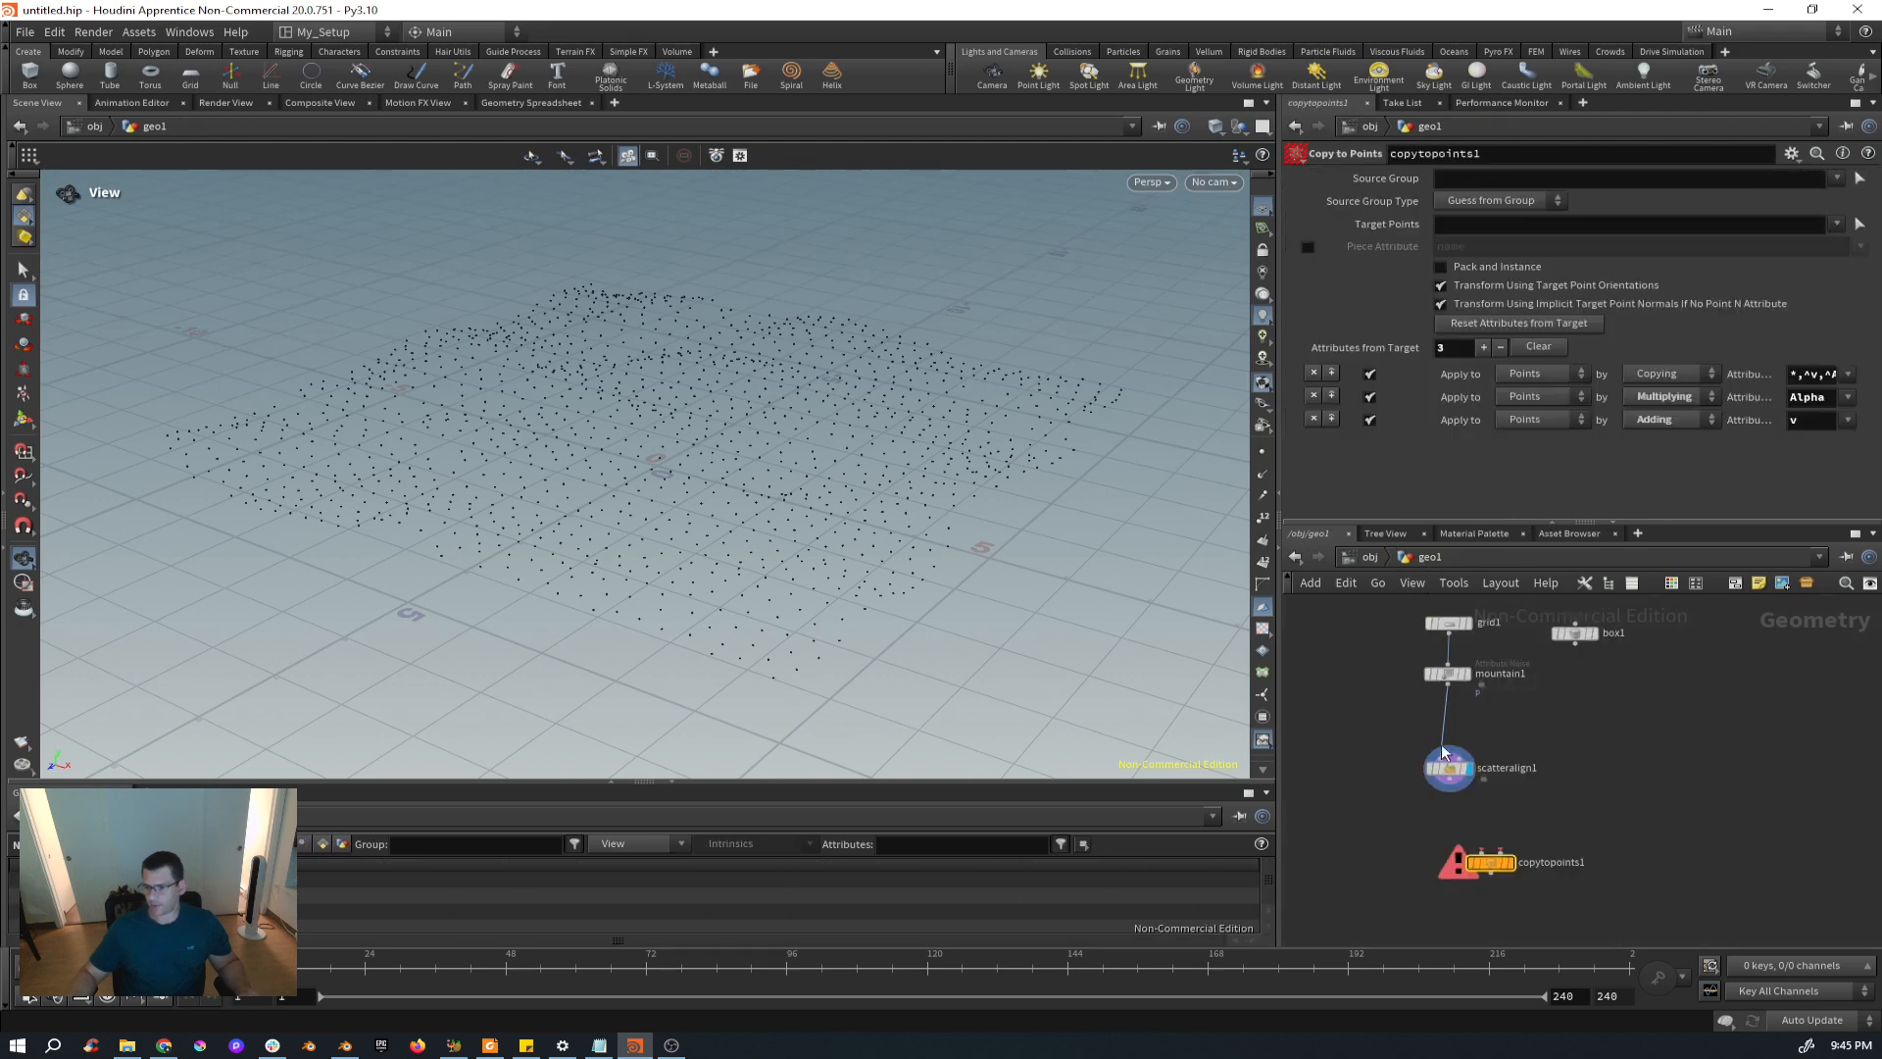
Connect the box as the geometry and the scattered points as the targets of Copy to Points, and display its result.
left_click_drag(1449, 774, 1639, 774)
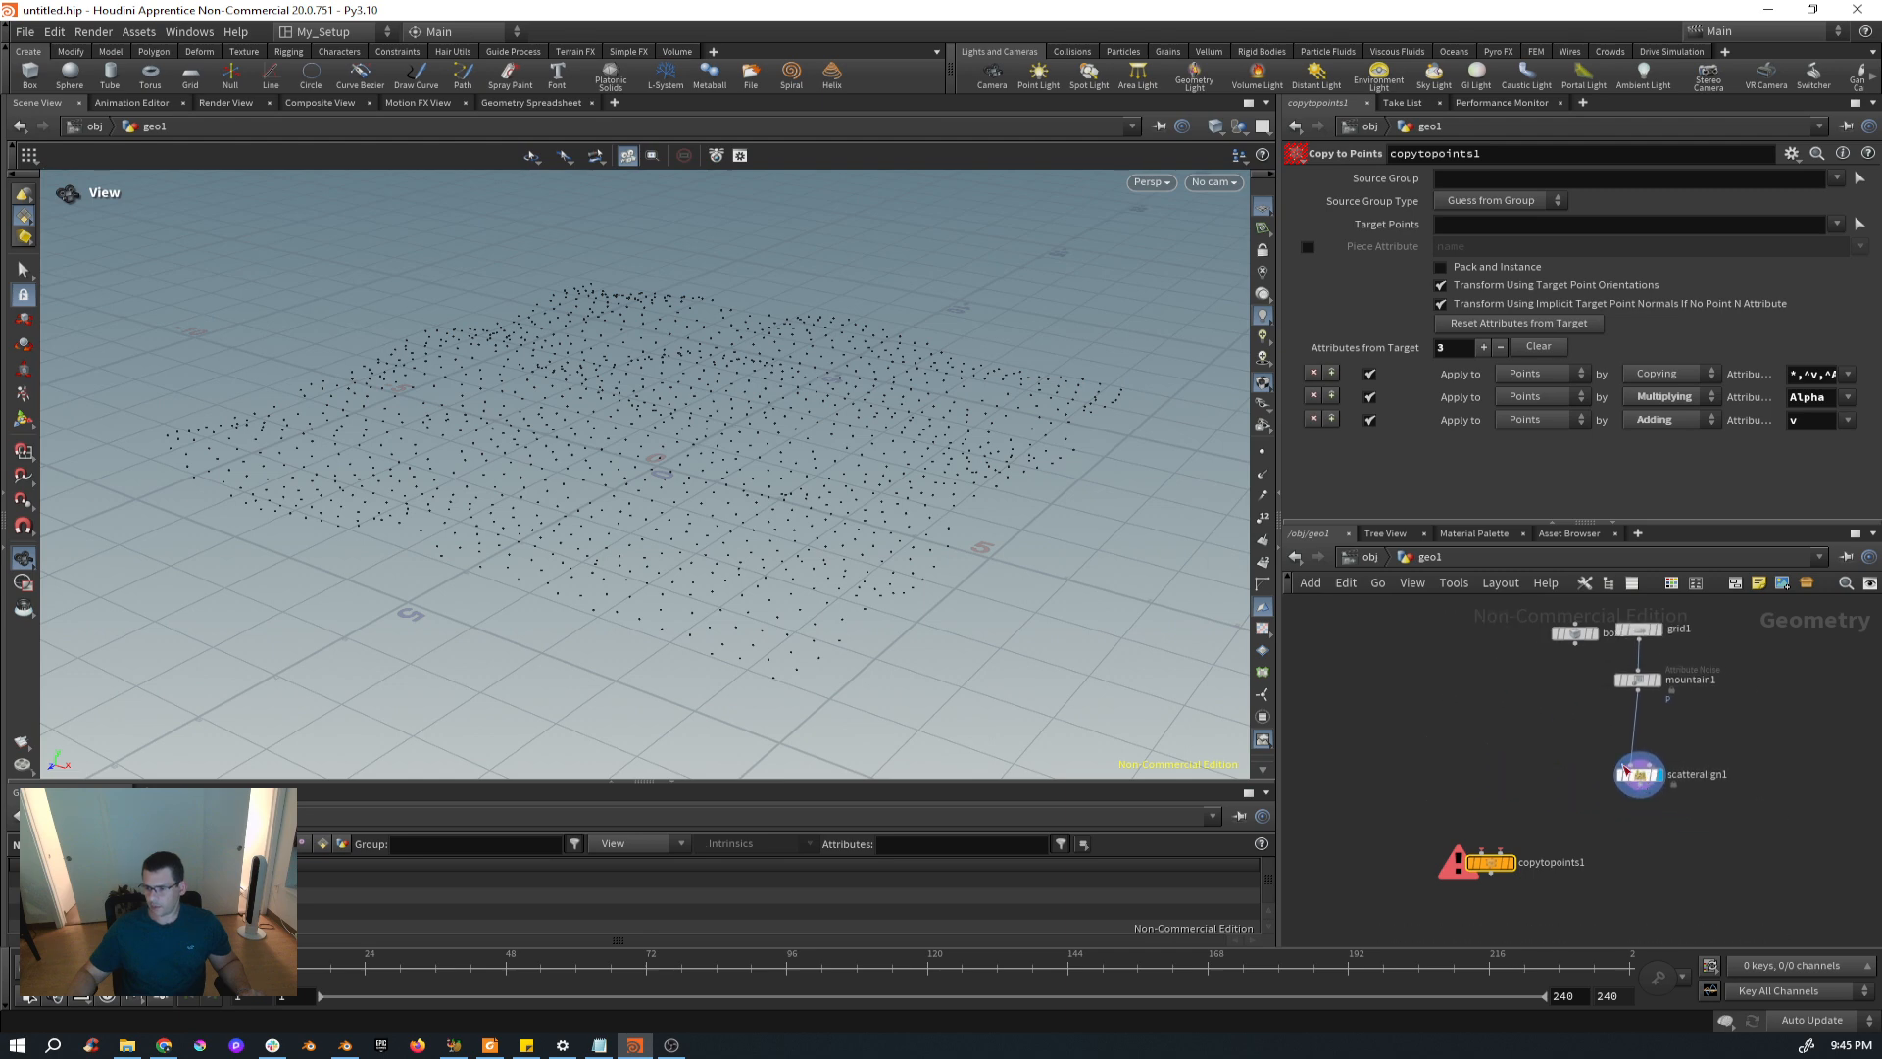
left_click_drag(1579, 640, 1477, 849)
left_click_drag(1641, 796, 1516, 847)
left_click(1509, 862)
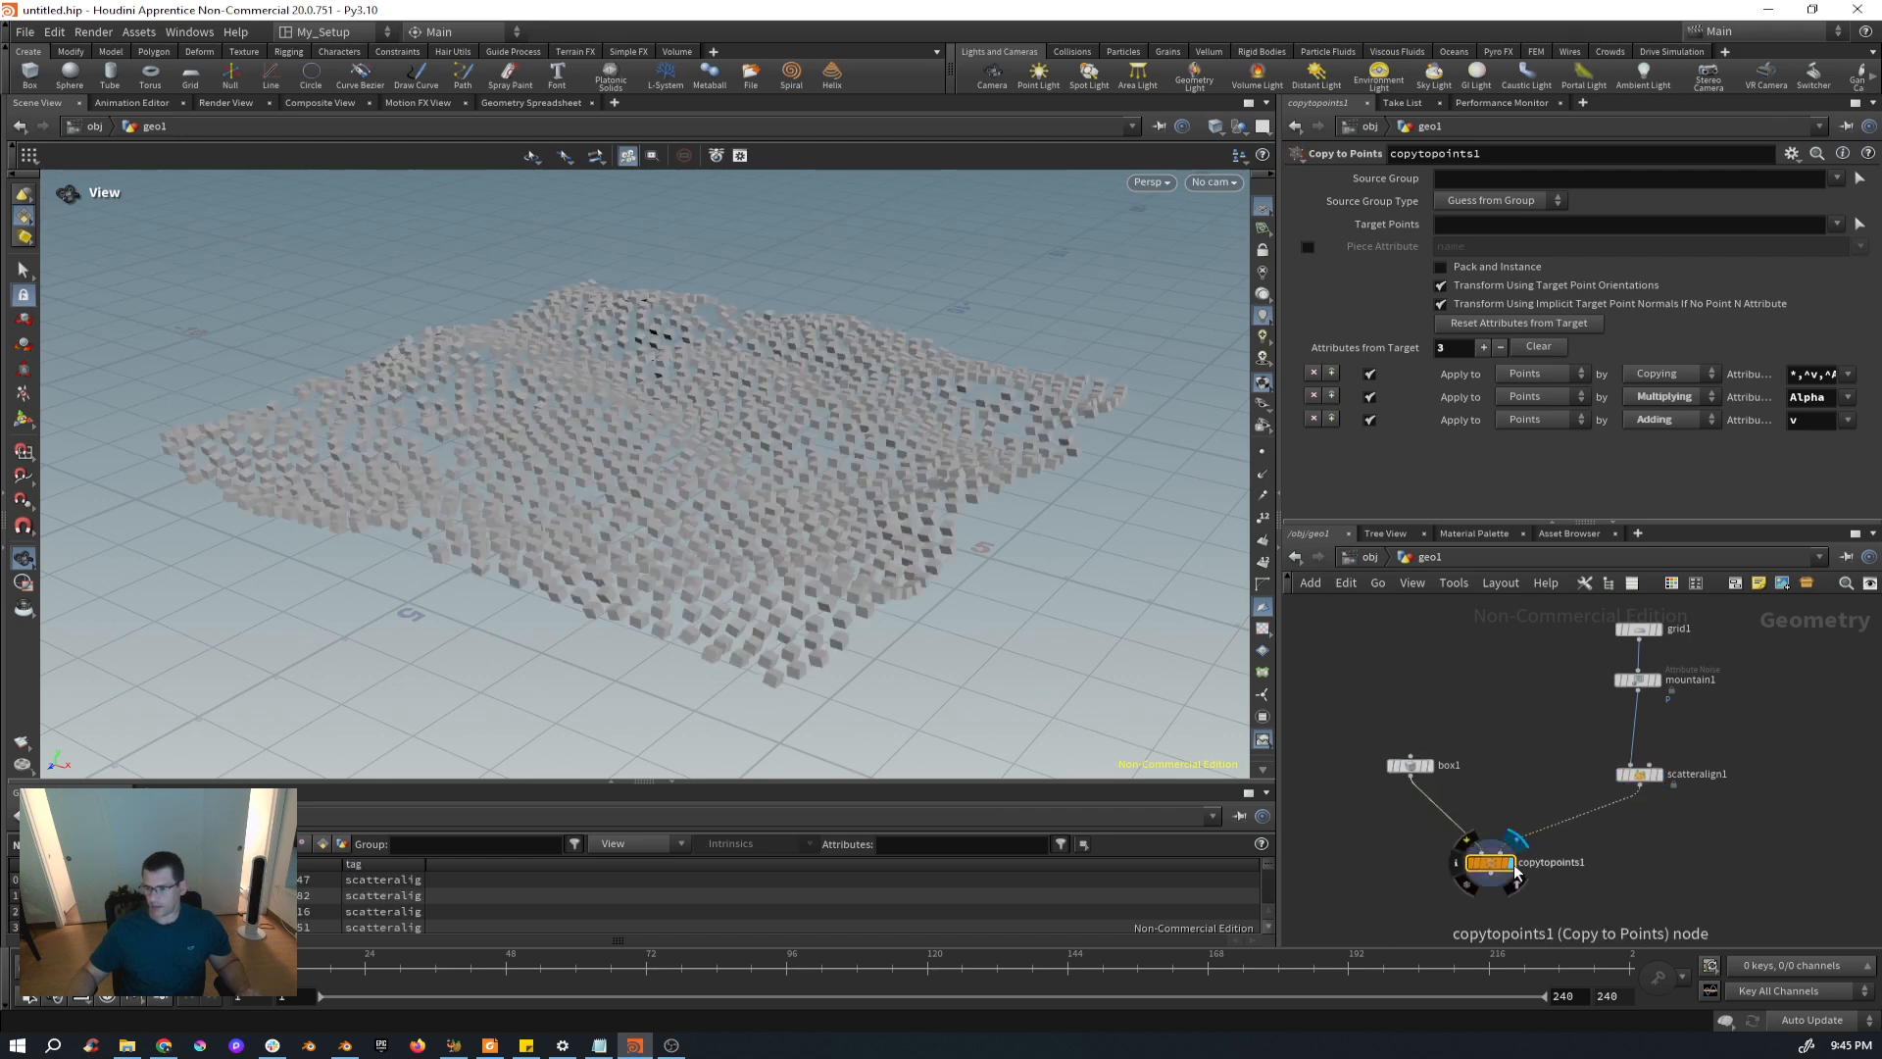
left_click_drag(773, 636, 768, 674)
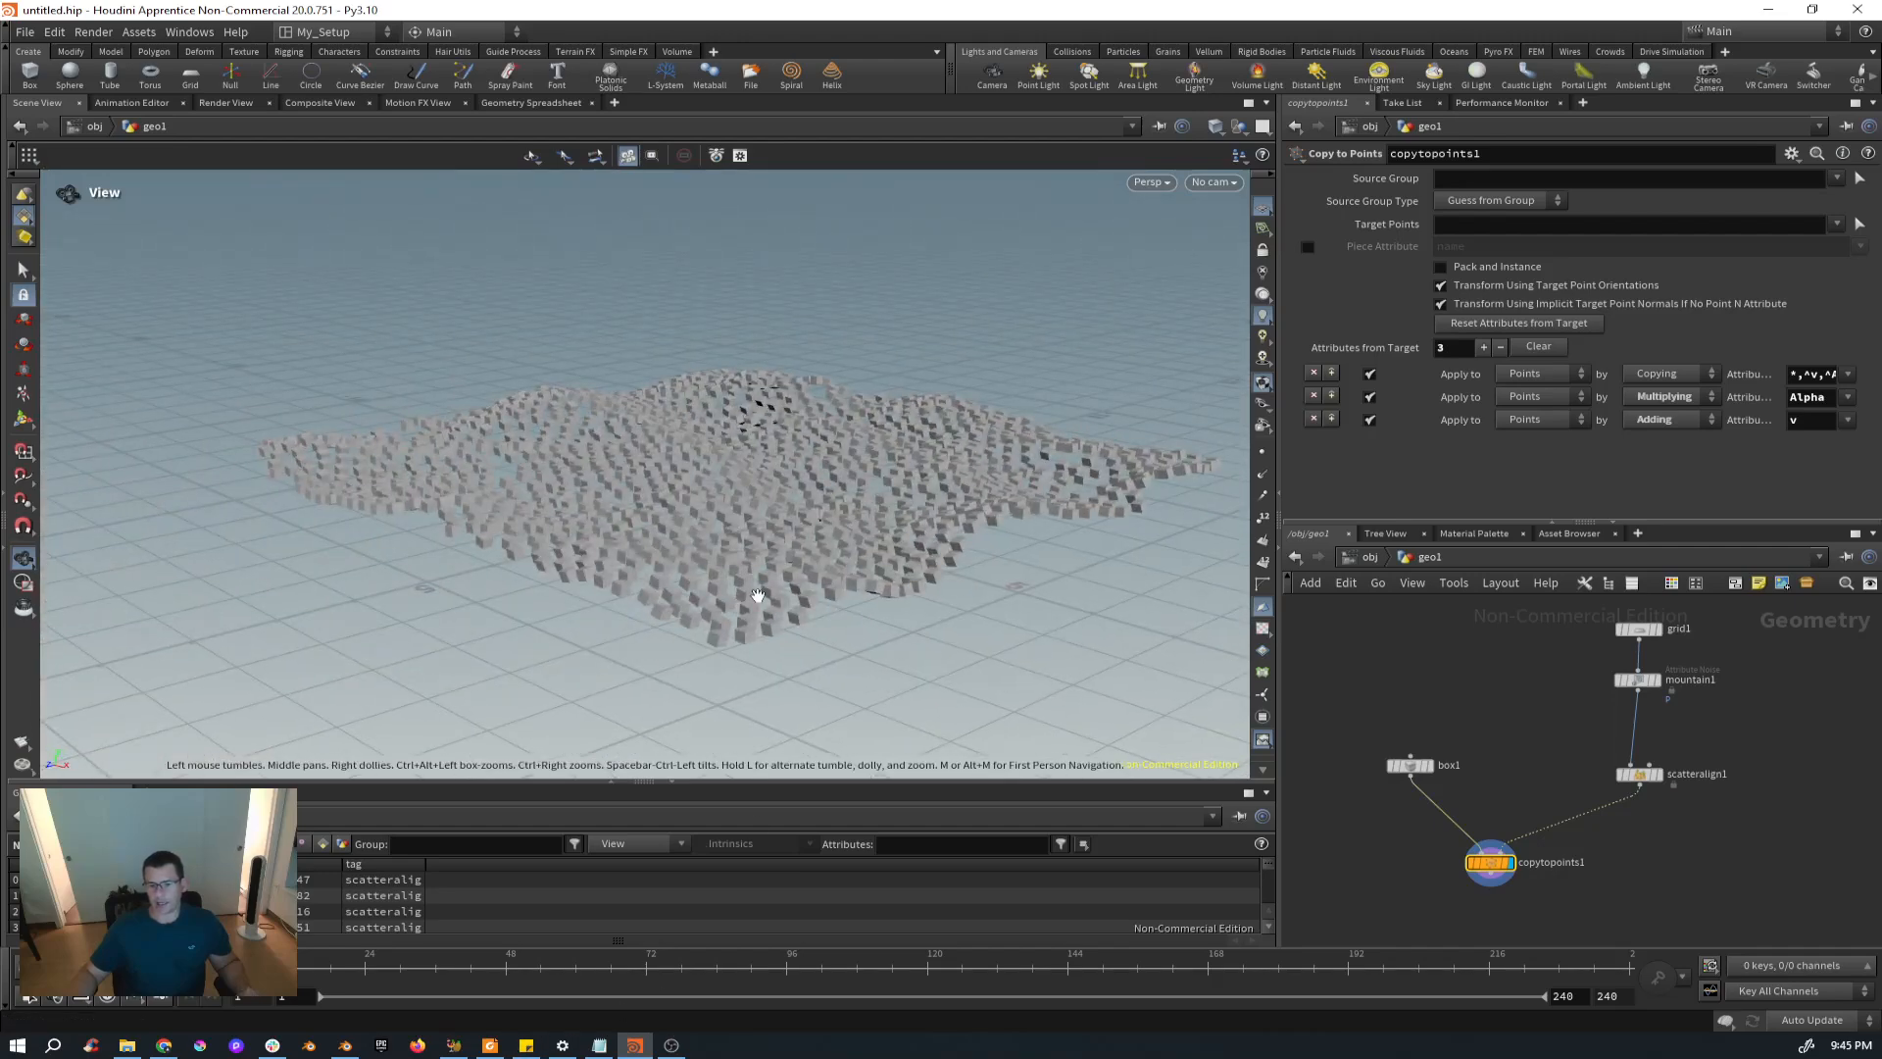
left_click_drag(760, 594, 747, 557)
right_click_drag(747, 556, 791, 449)
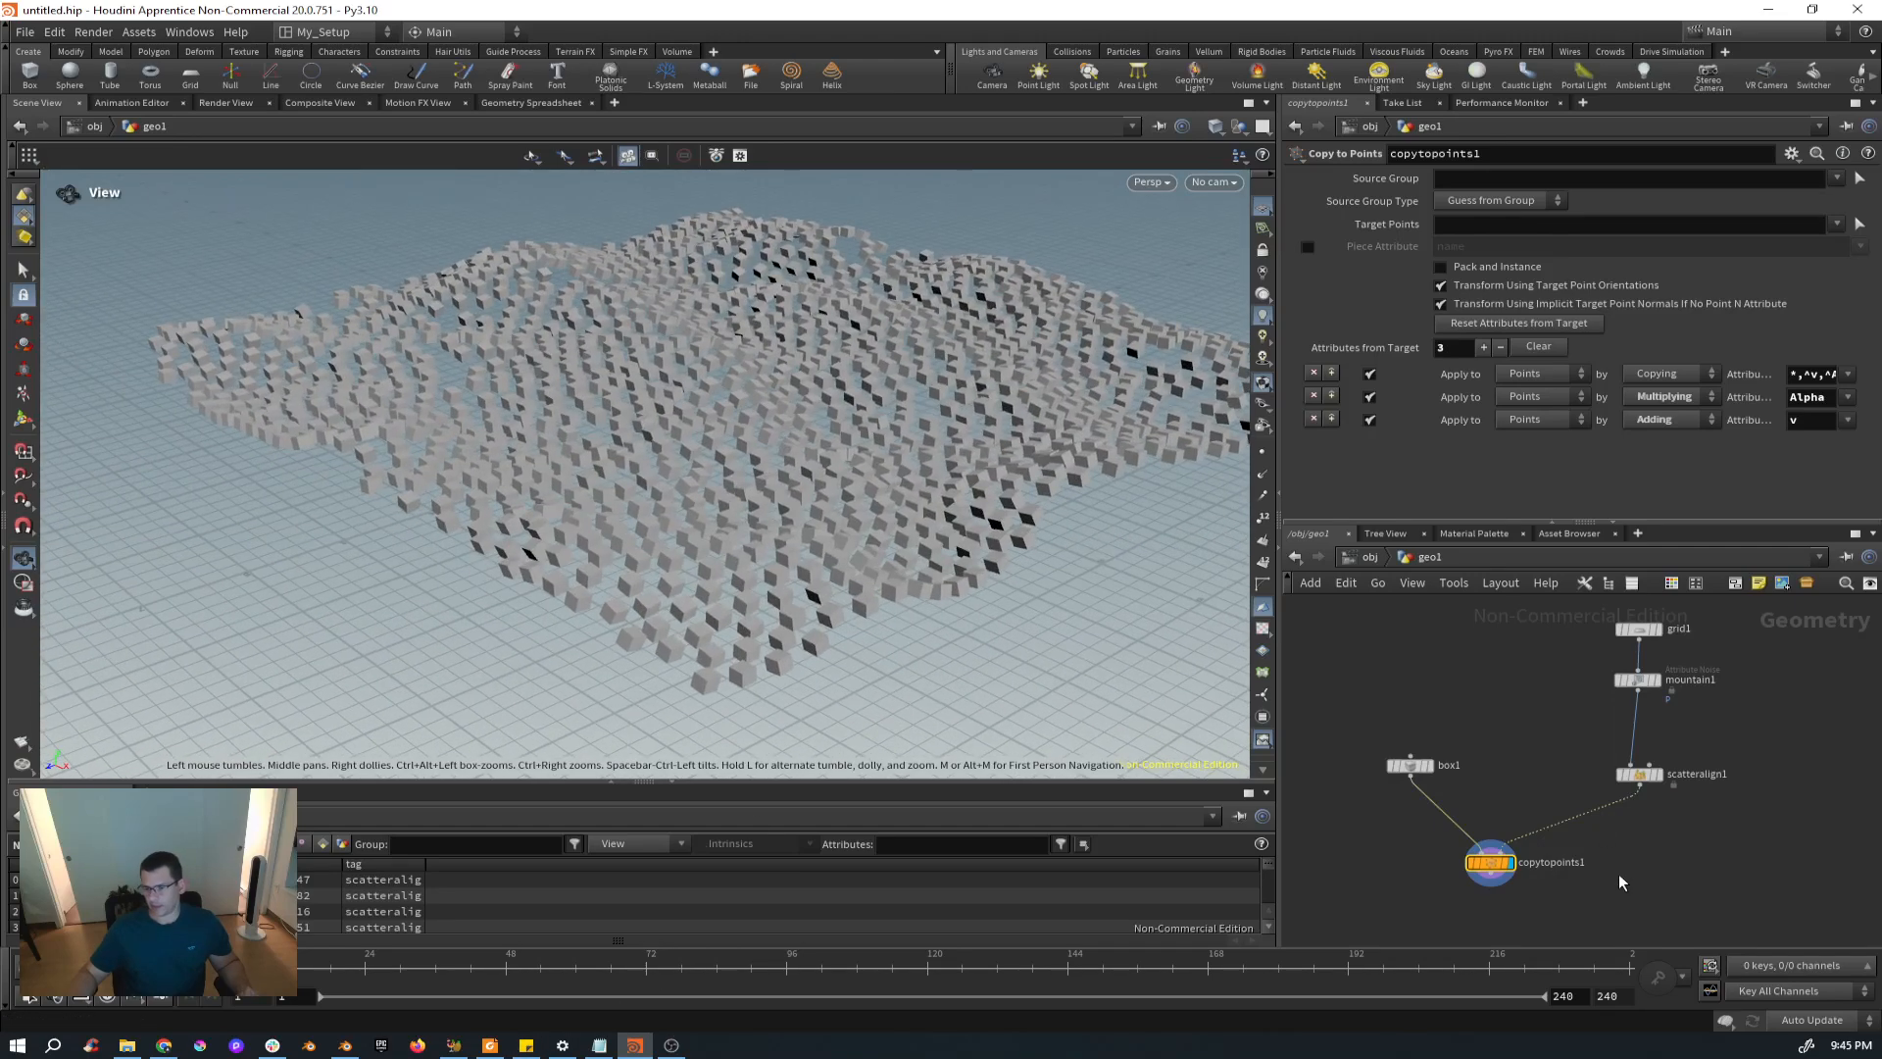
Add a Merge node below Copy to Points and connect the copied boxes to it.
middle_click_drag(1619, 882, 1563, 834)
scroll(1561, 847, "down", 3)
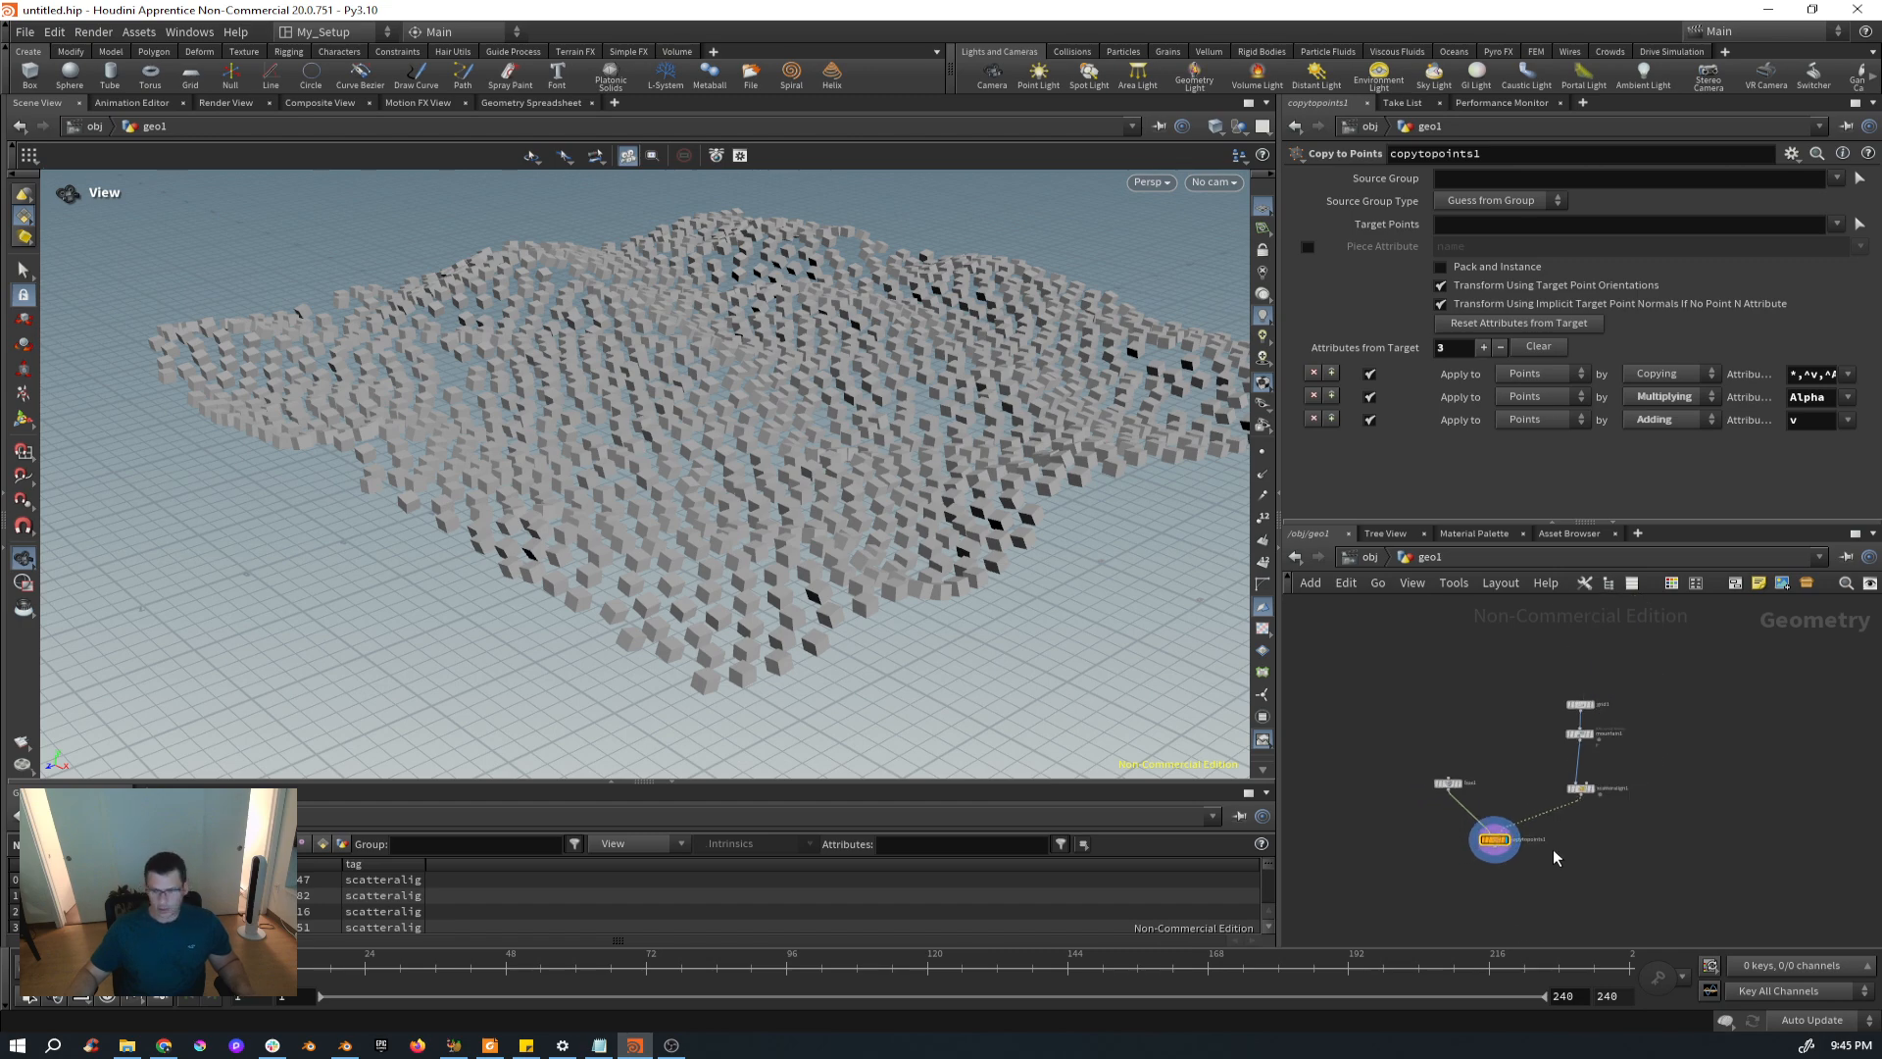
key("Tab")
type("mer")
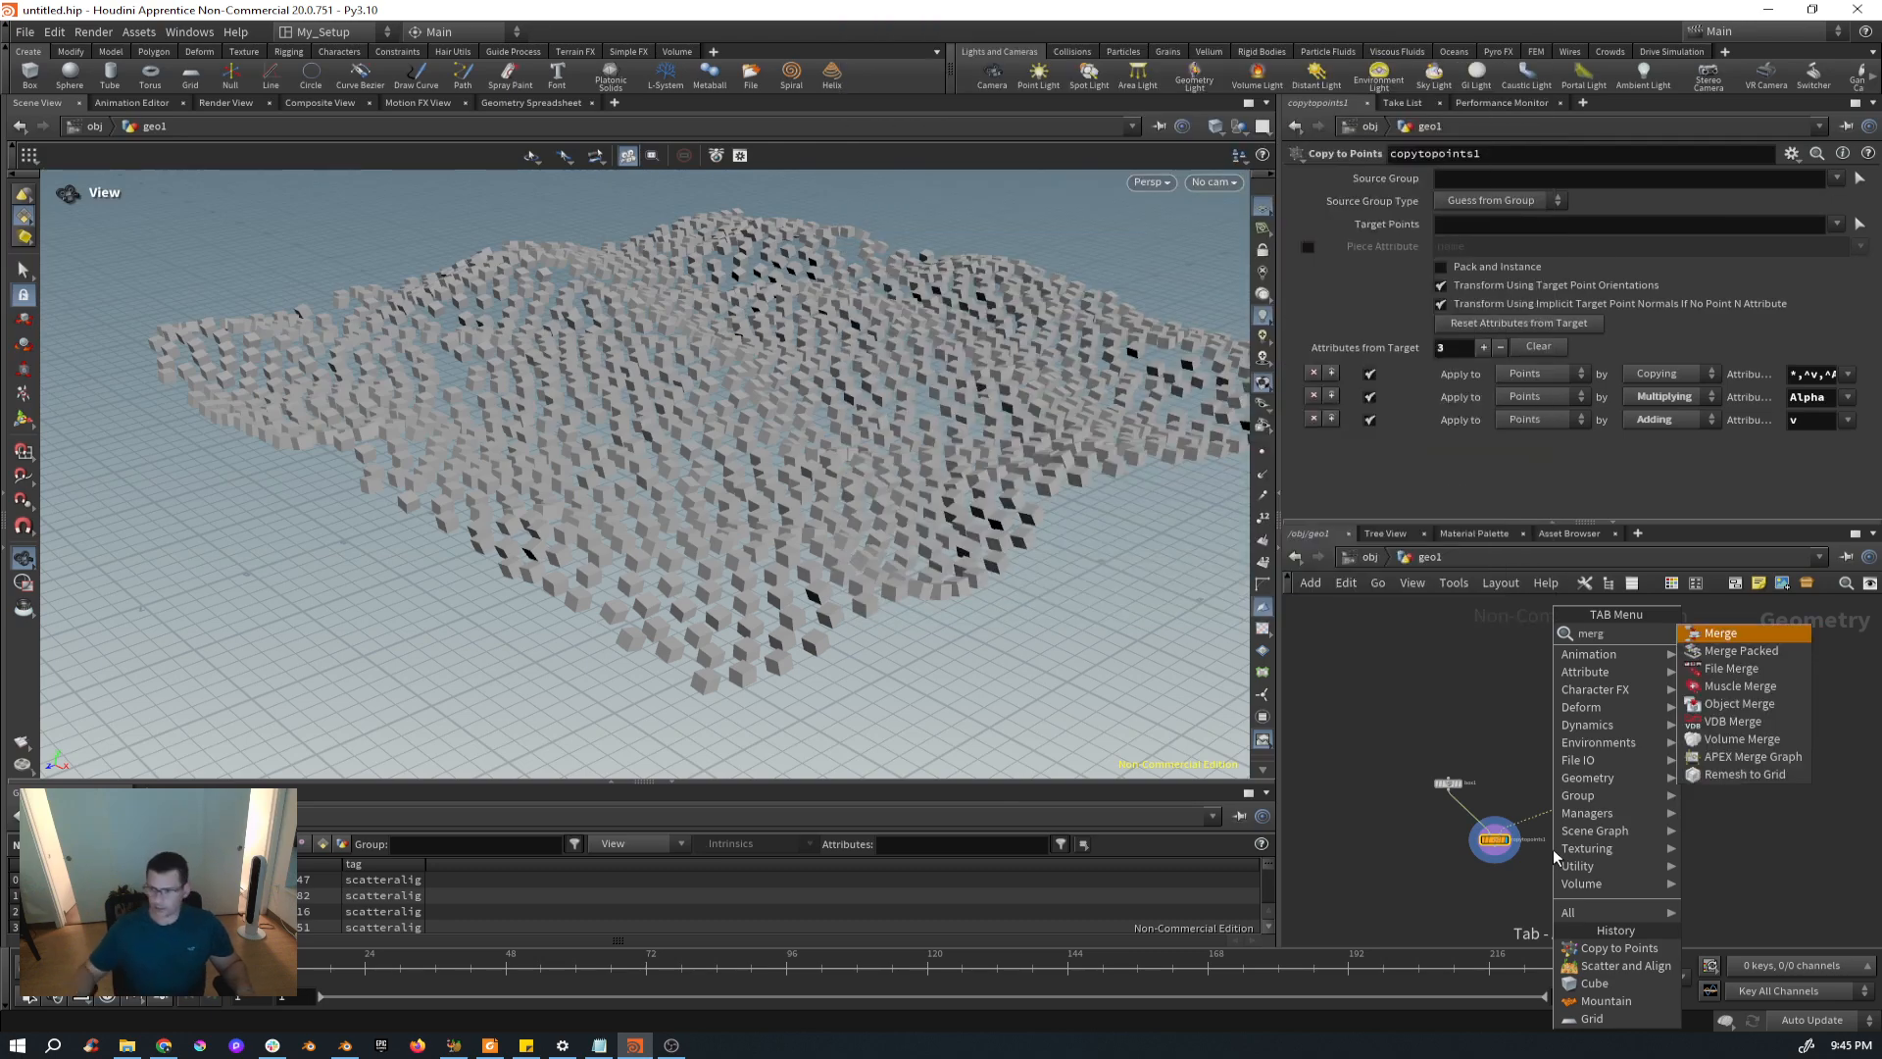
left_click(1747, 635)
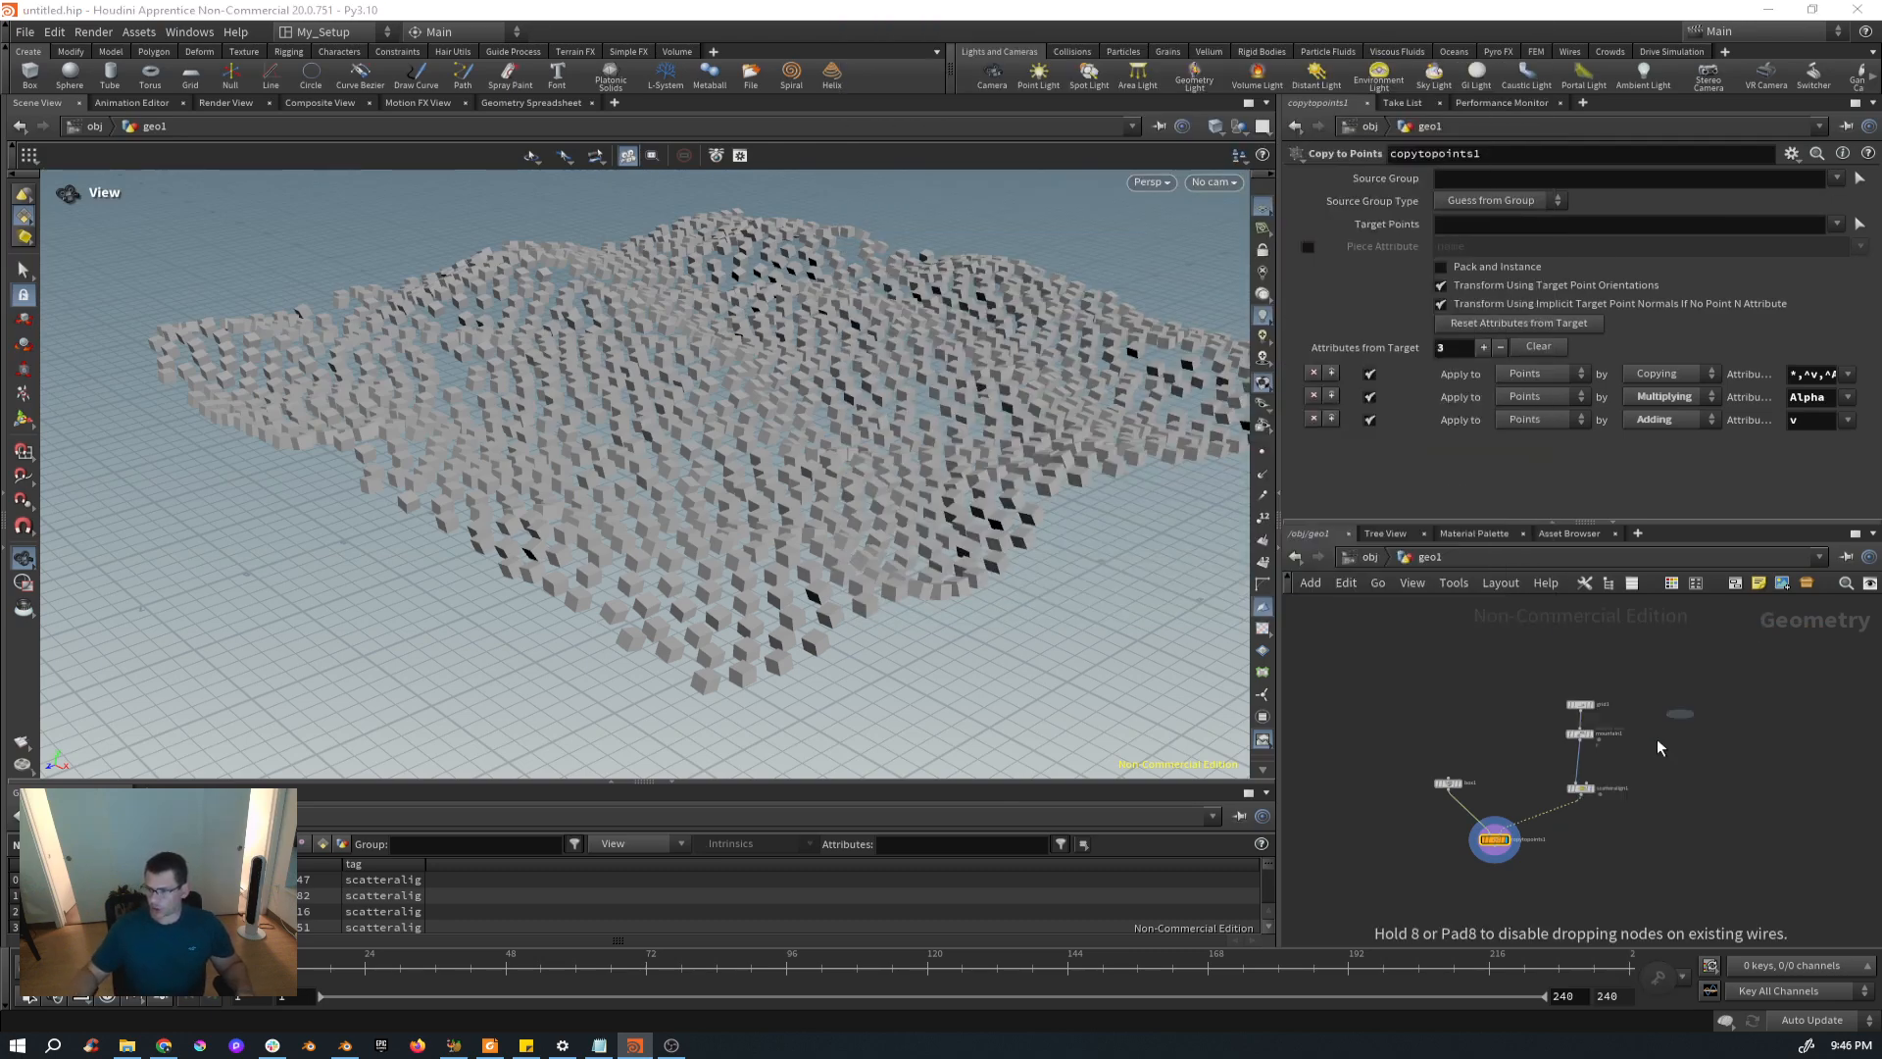
left_click(1547, 883)
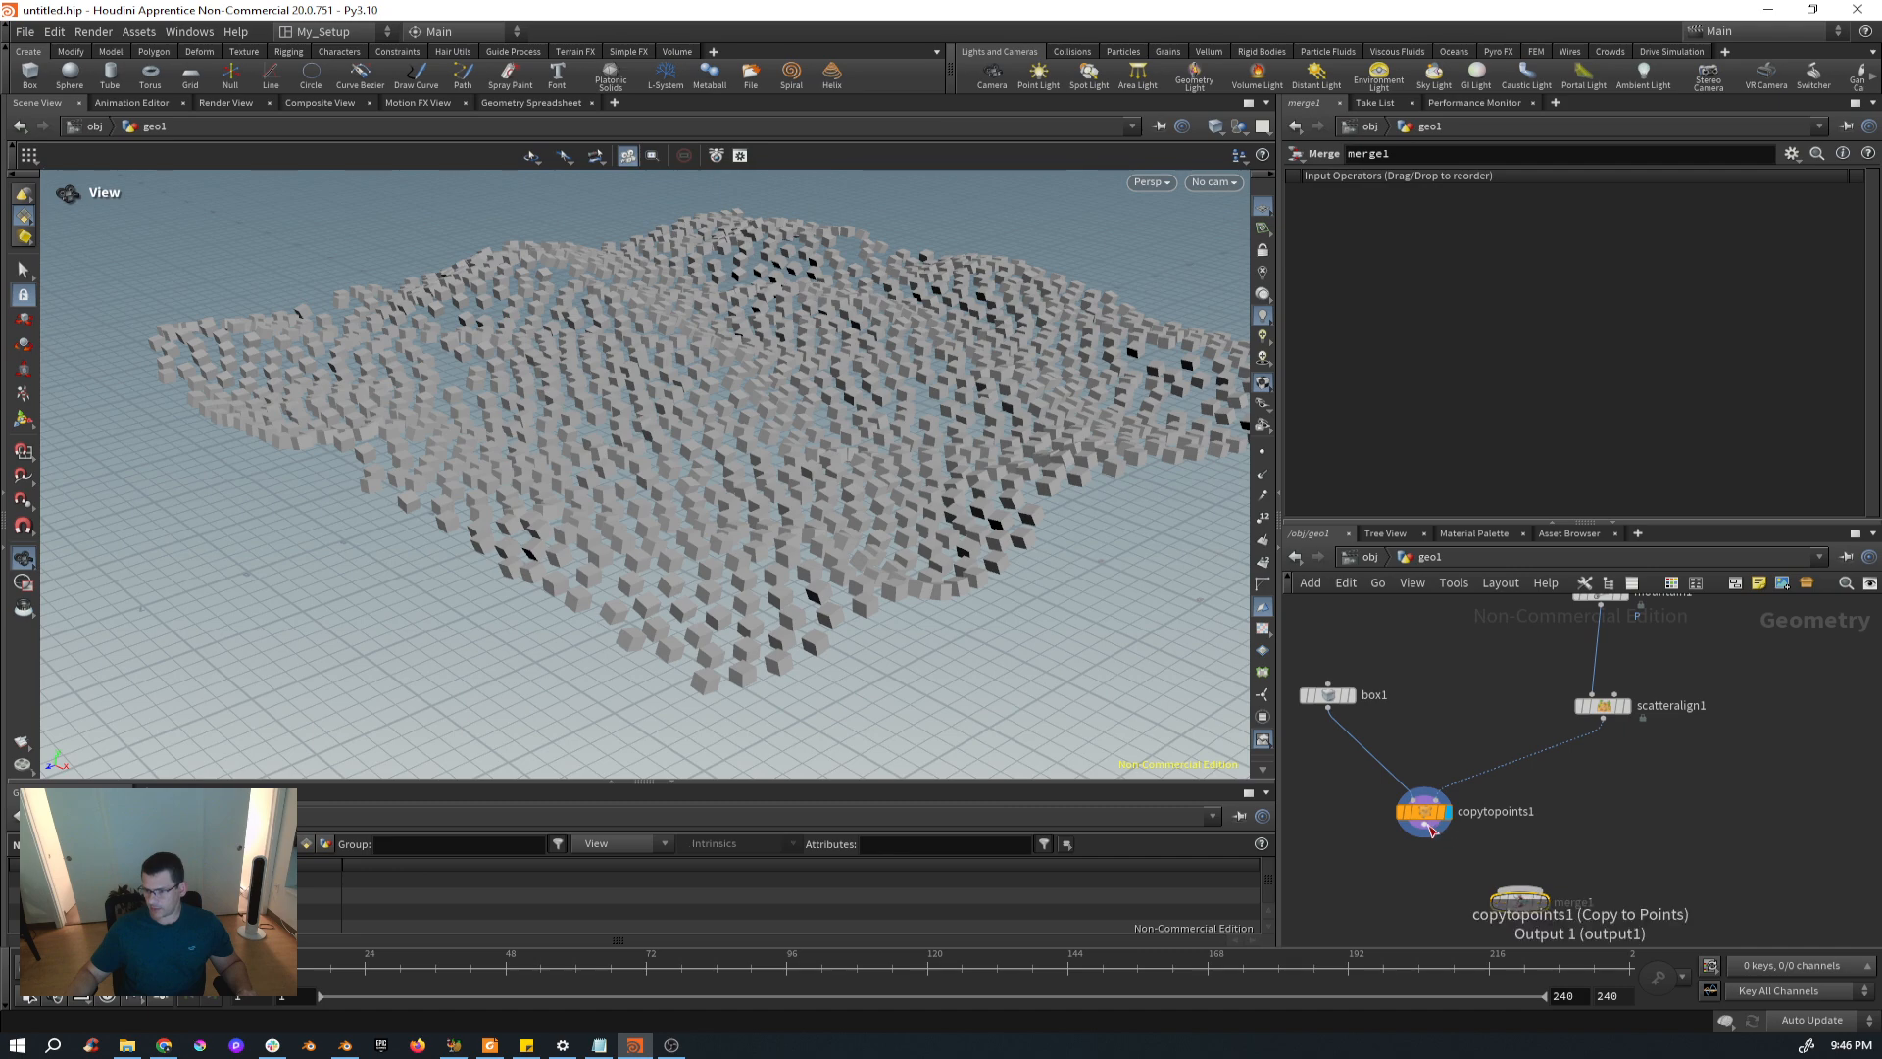
left_click_drag(1424, 836, 1497, 876)
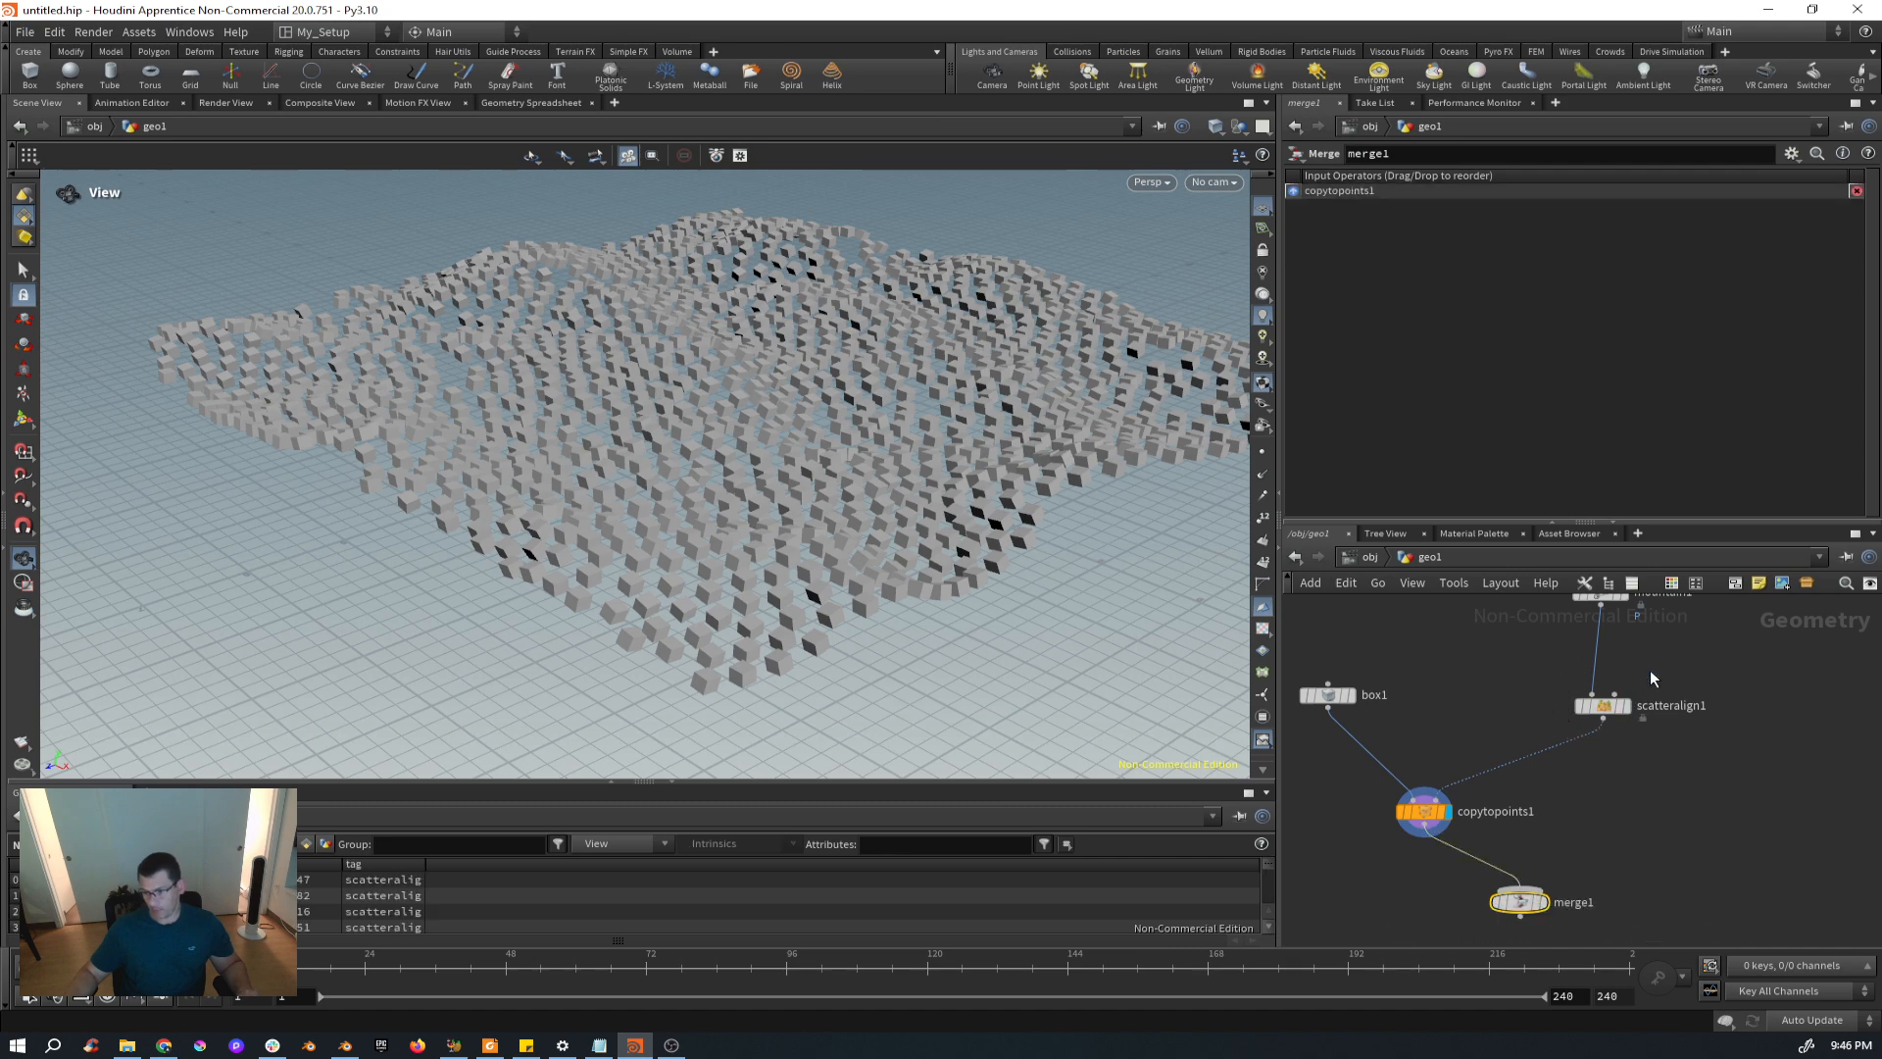
Connect the Mountain node's output to the Merge node as well and display the merged result.
middle_click_drag(1650, 677, 1613, 696)
left_click_drag(1563, 619, 1490, 914)
left_click(1503, 914)
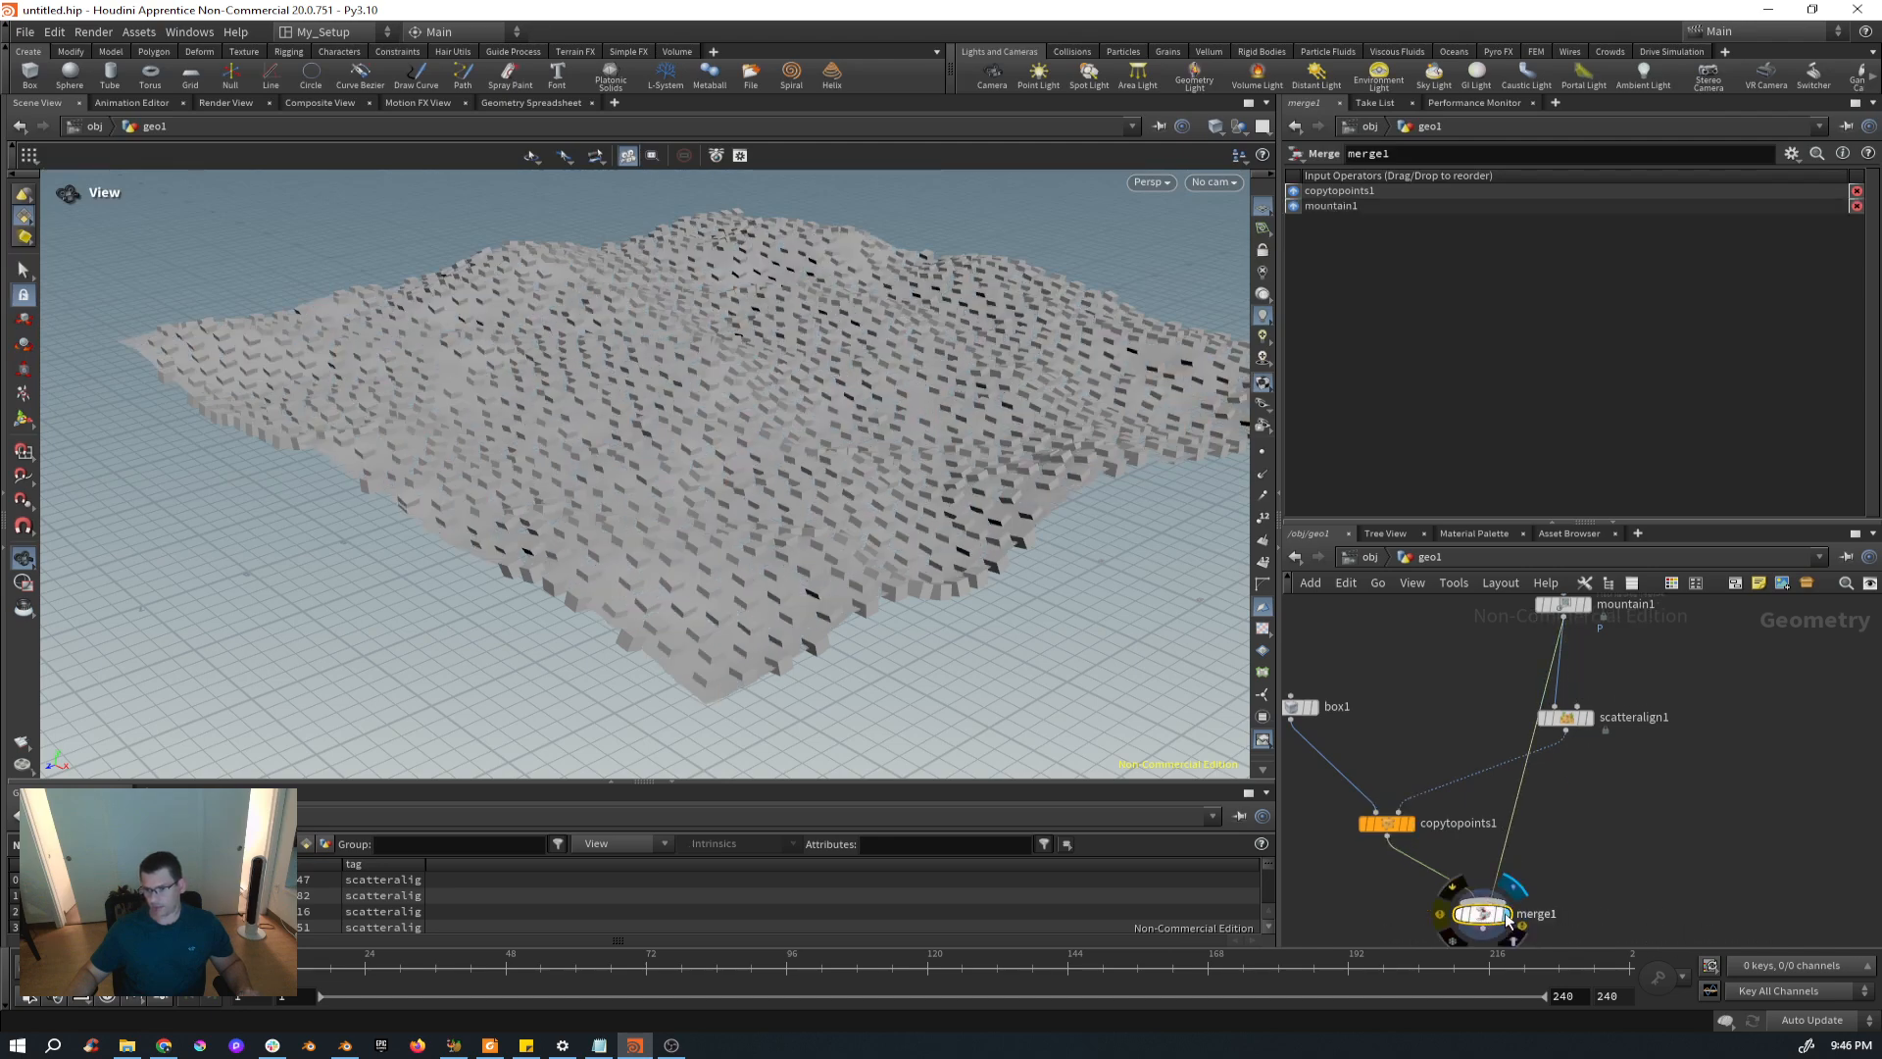
left_click_drag(895, 575, 931, 540)
Insert a Color node on the wire between the Mountain and Merge nodes.
mouse_move(1597, 769)
middle_mouse_down()
mouse_move(1557, 831)
mouse_move(1558, 781)
mouse_move(1590, 748)
middle_mouse_up()
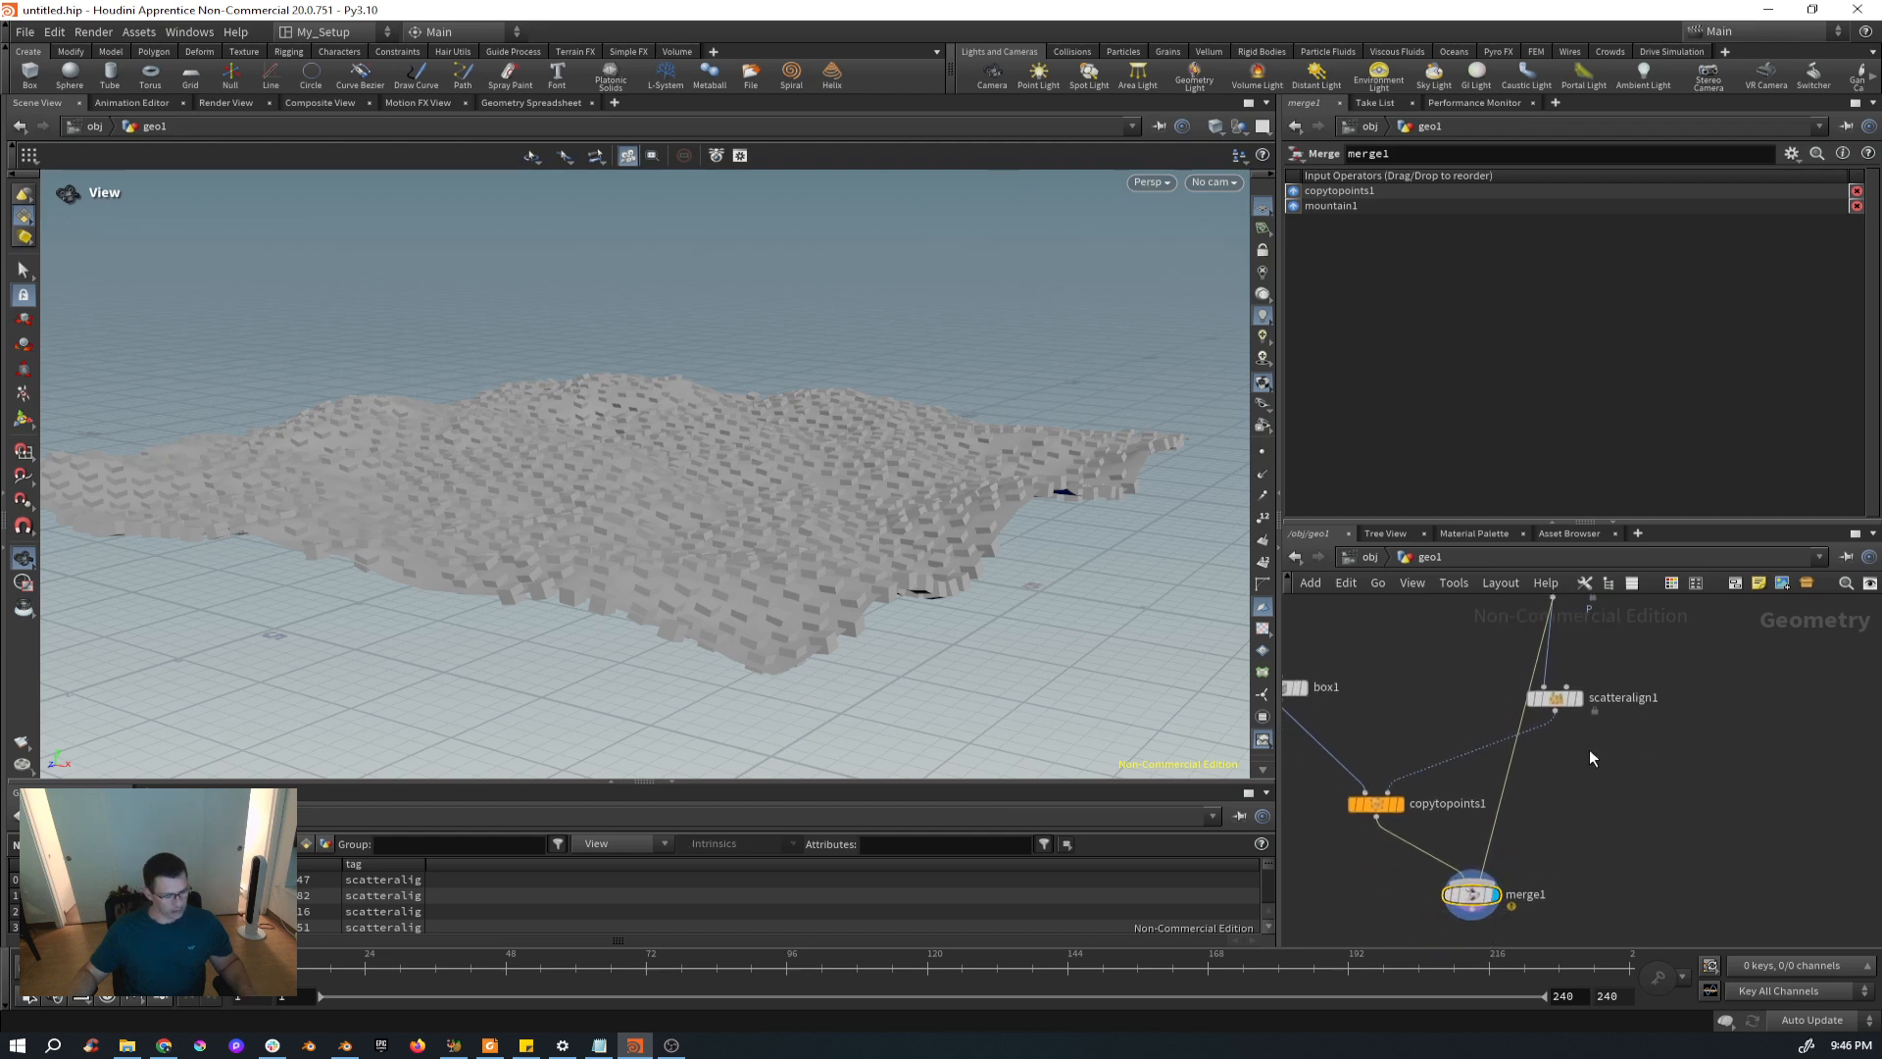
key("Tab")
mouse_move(1598, 737)
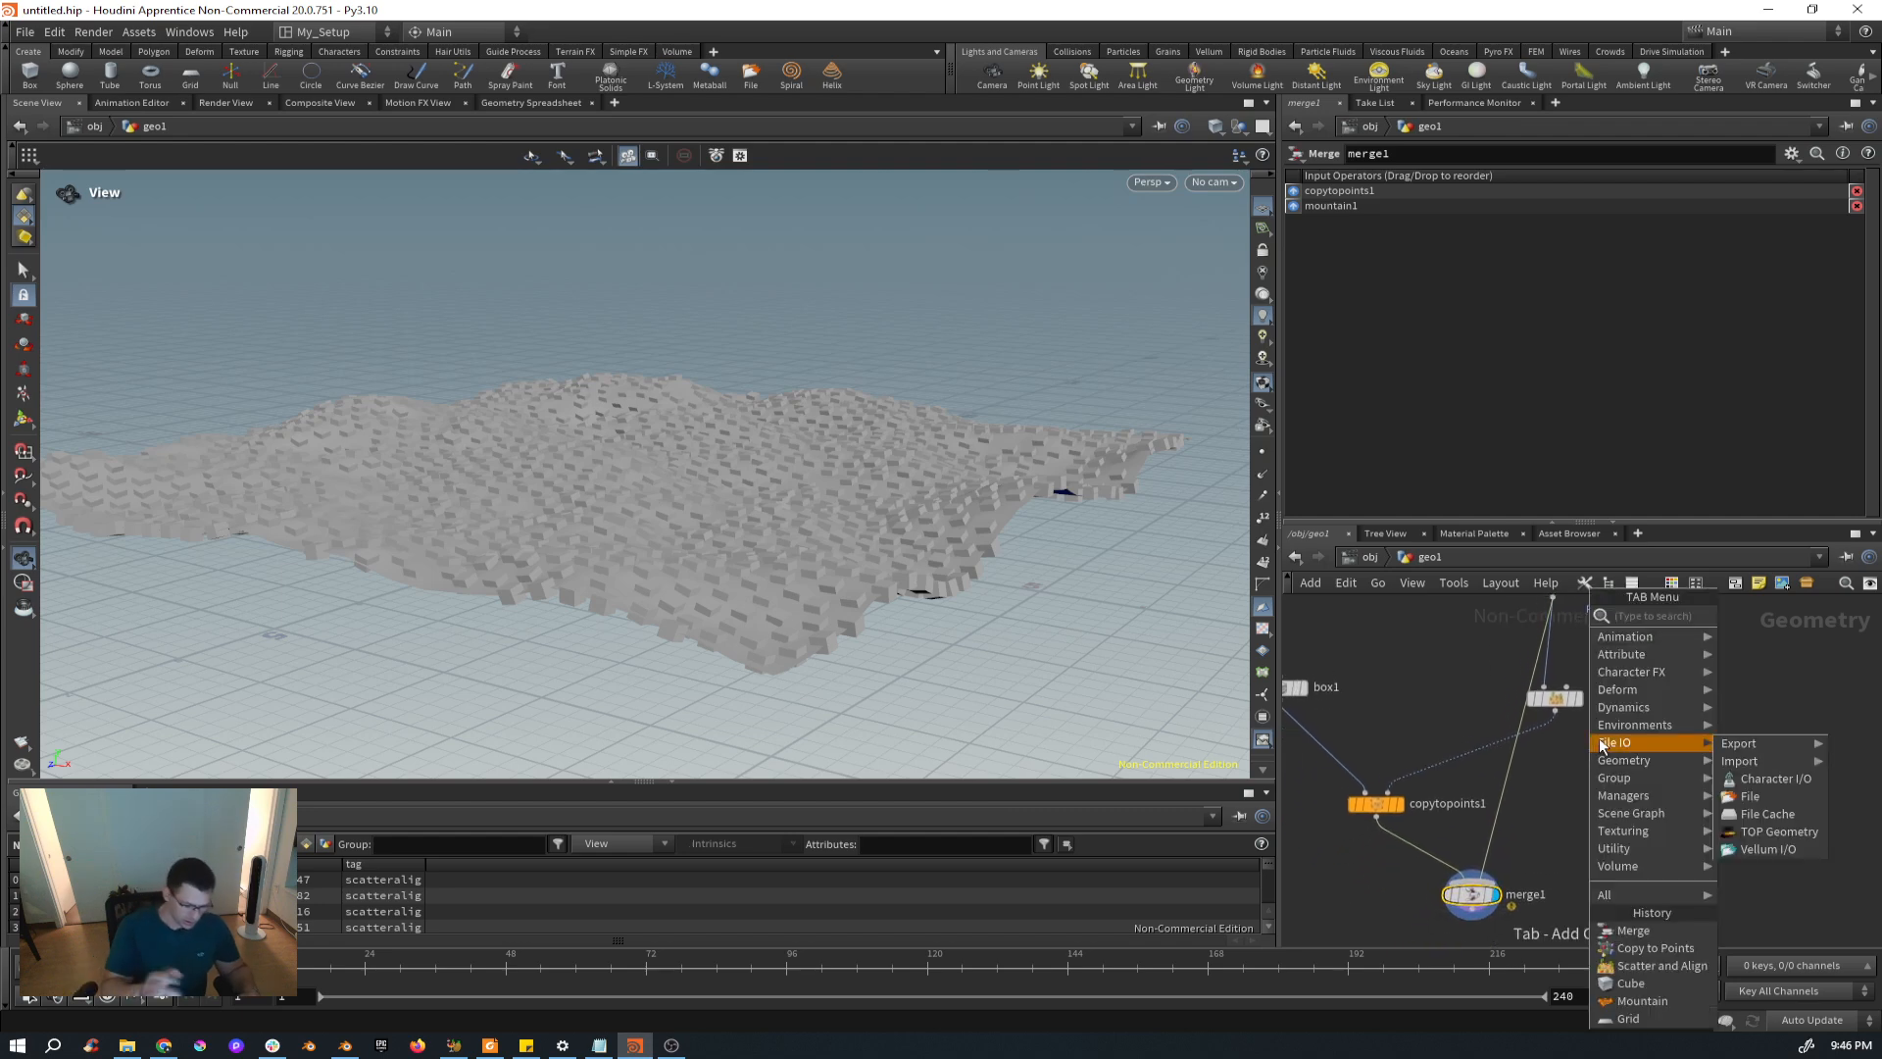
type("colo")
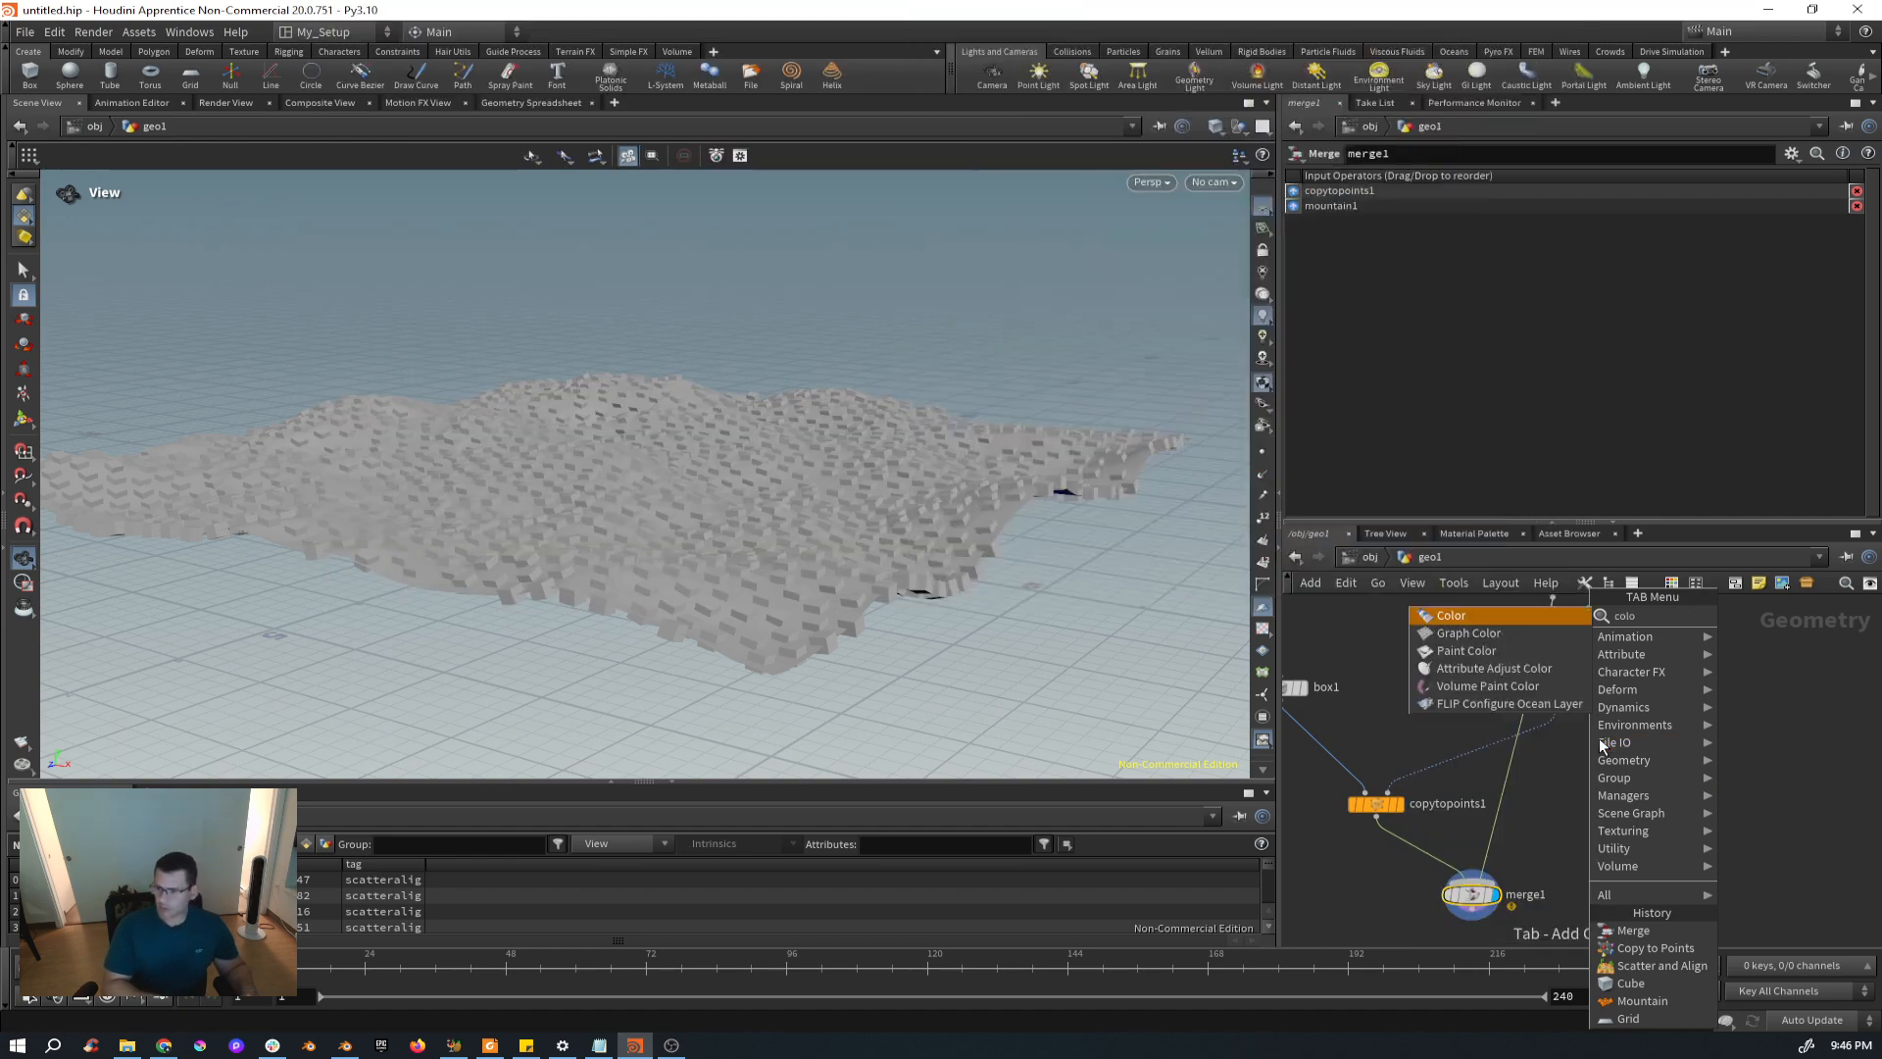
left_click(1548, 614)
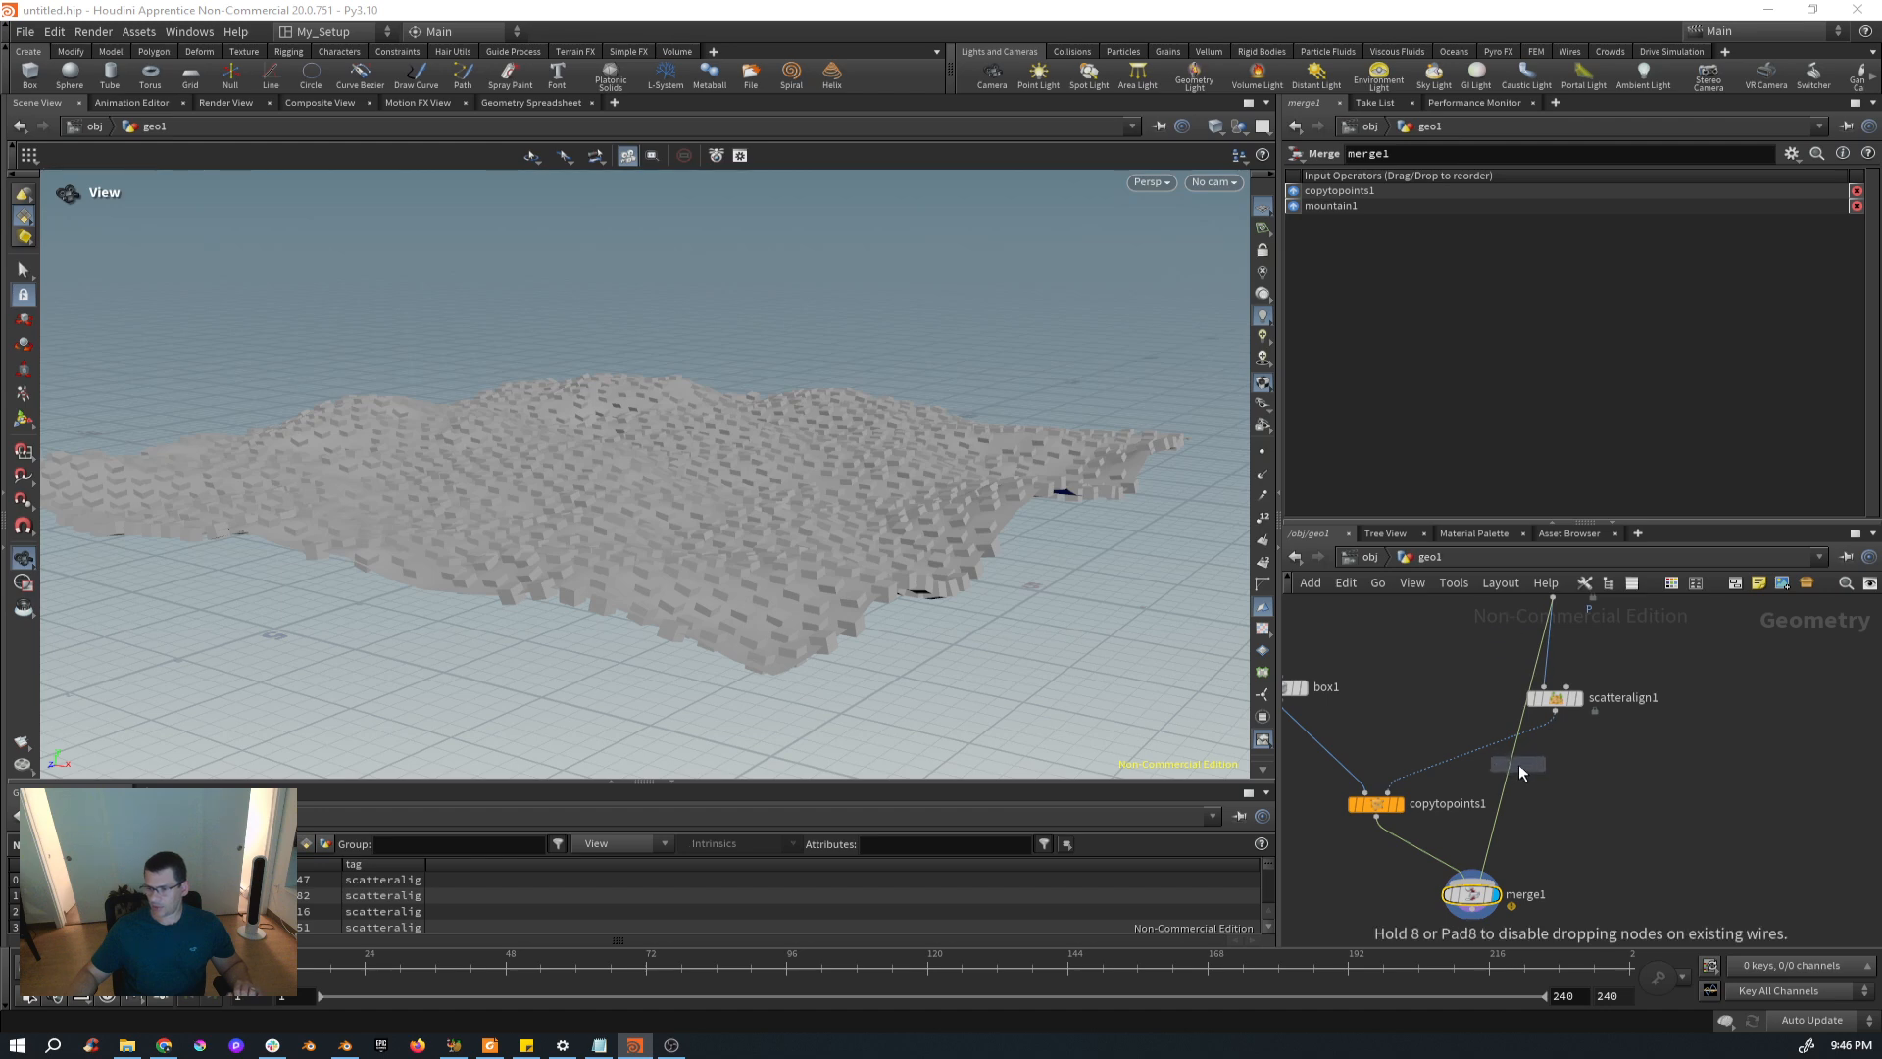
left_click(1515, 771)
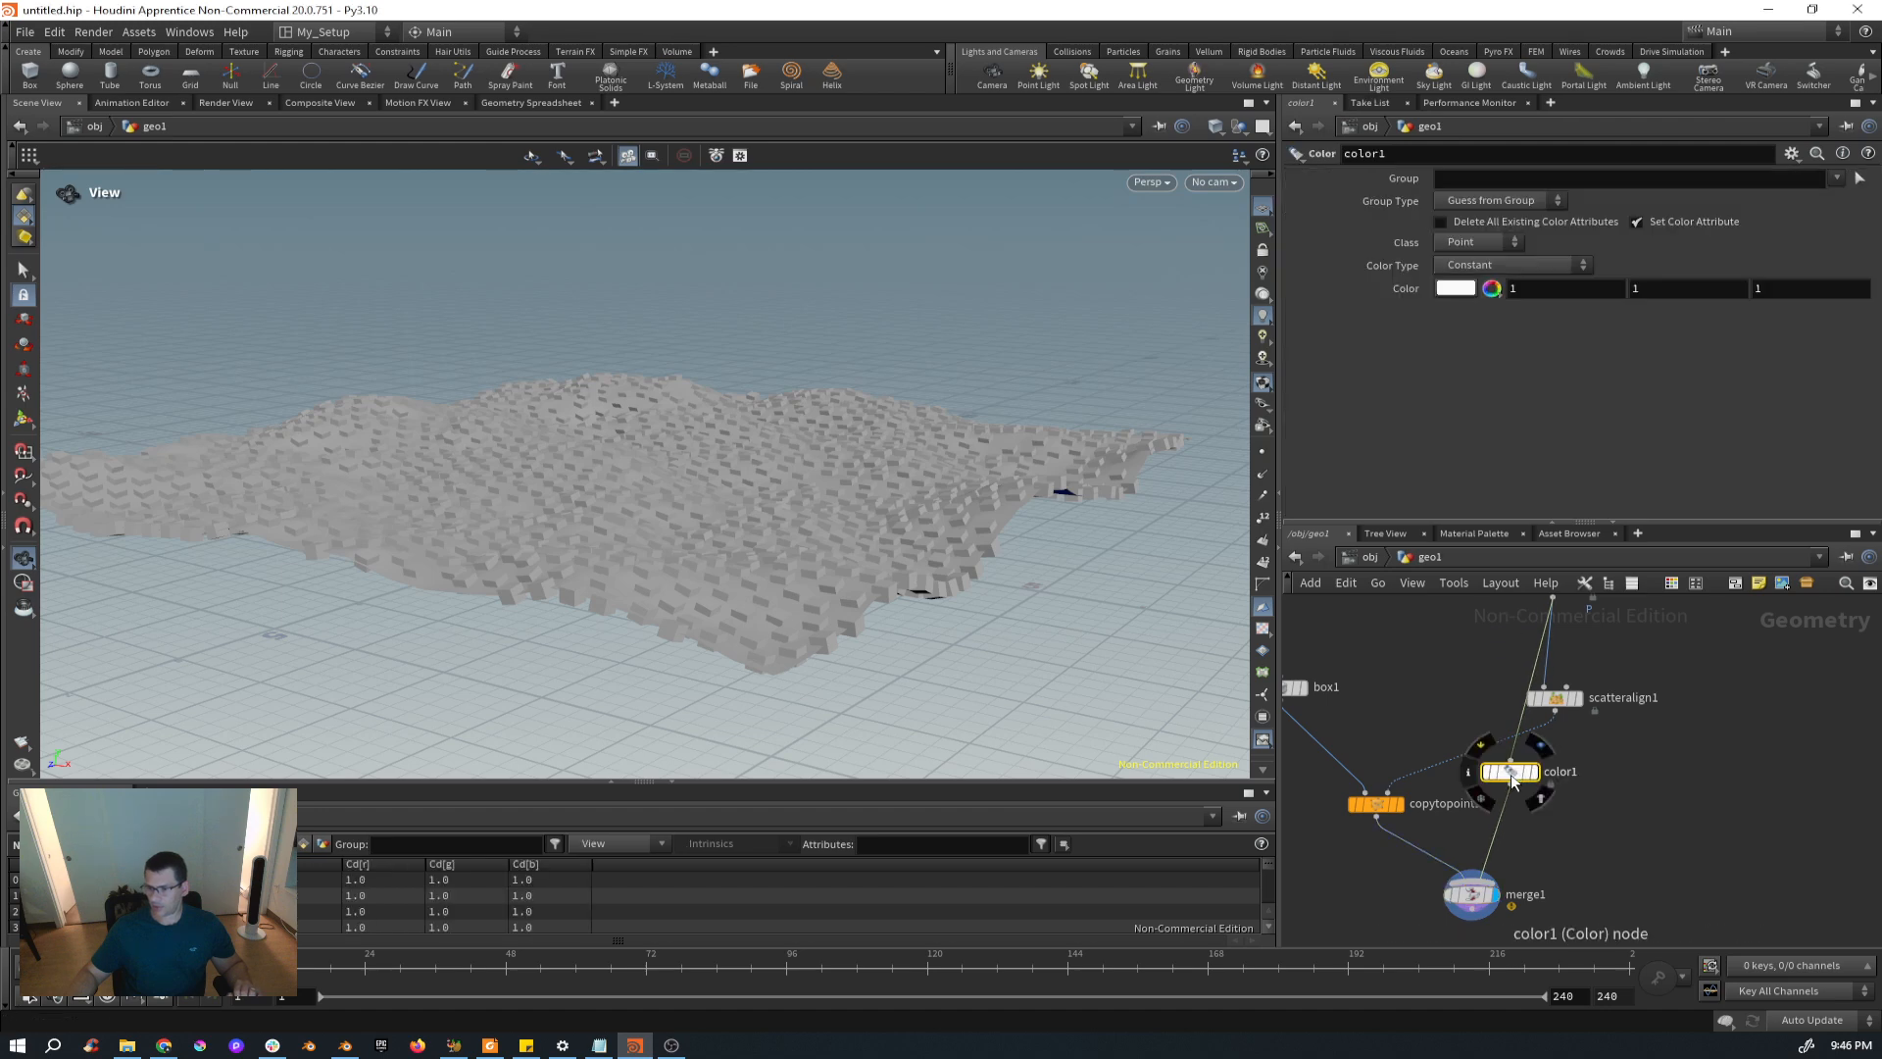
Set the Color node's constant colour to brown-orange with RGB values 0.5, 0.25, 0.
left_click(1455, 290)
left_click(1408, 198)
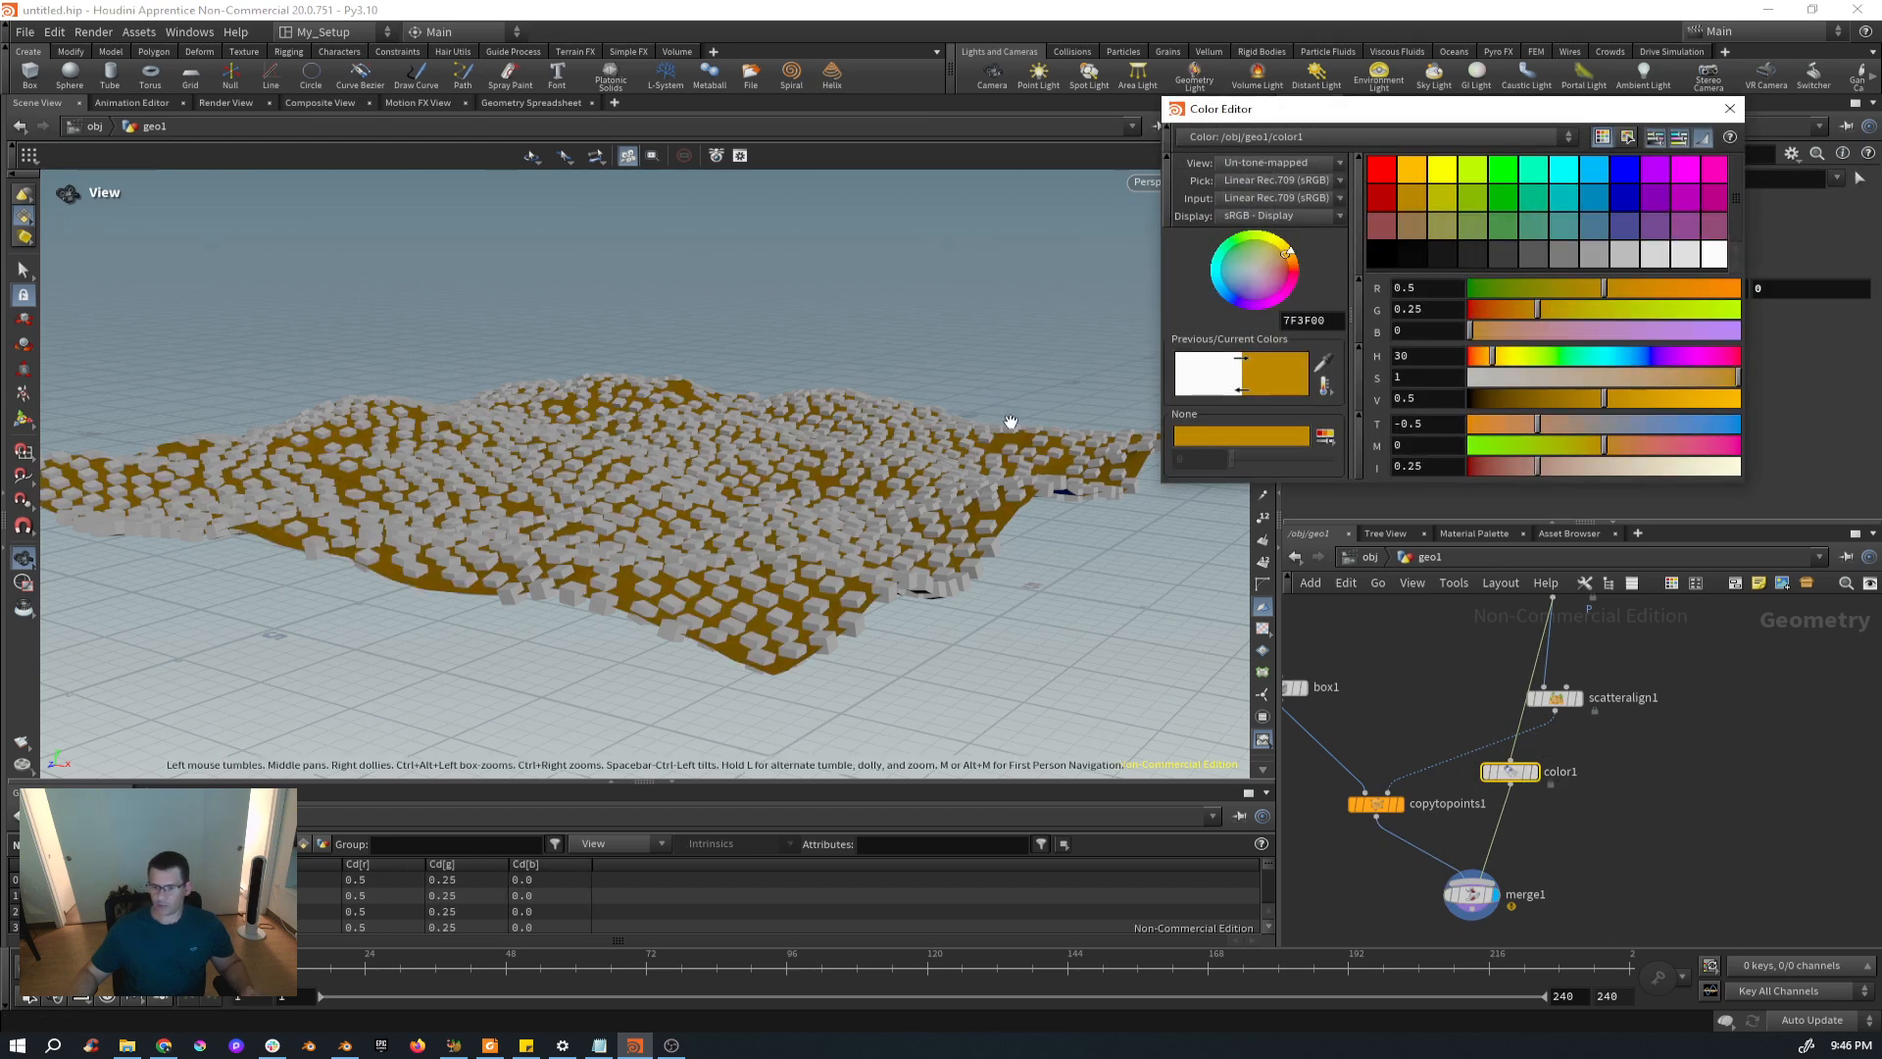
left_click(1730, 108)
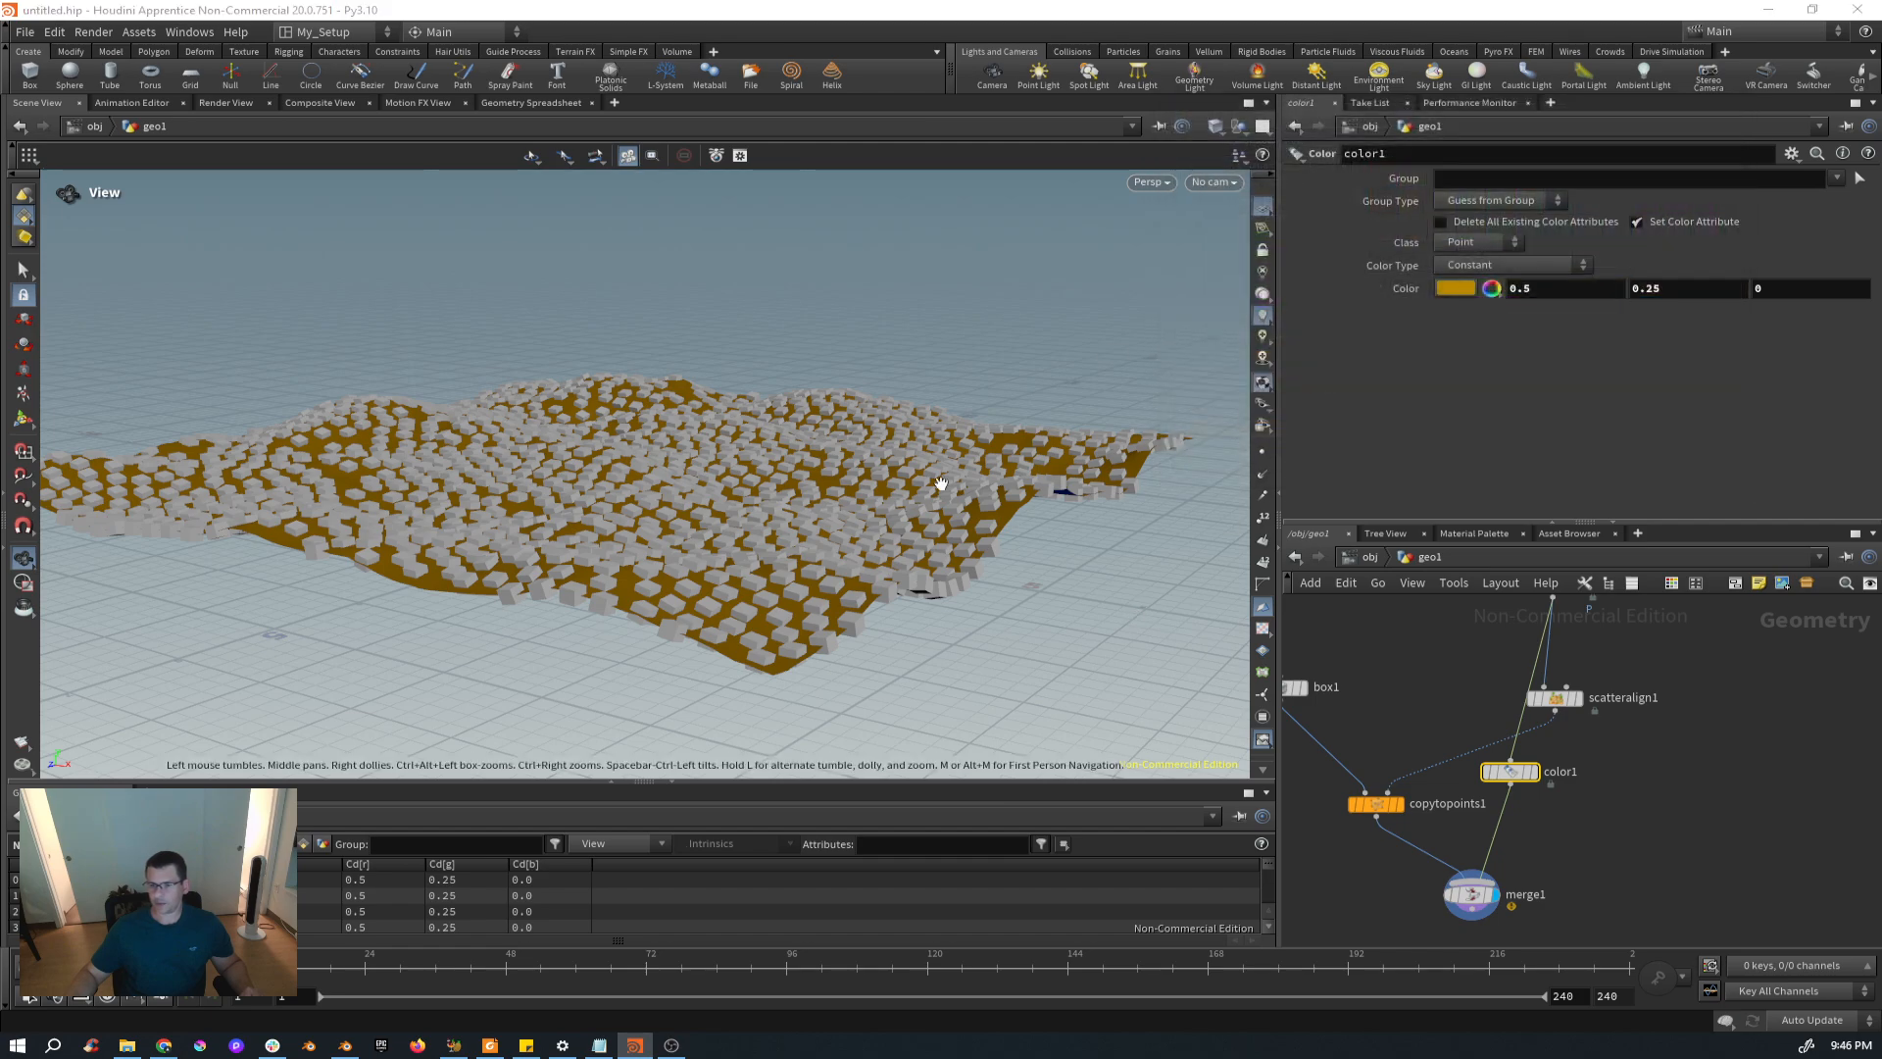
left_click_drag(941, 490, 864, 527)
middle_click_drag(788, 503, 819, 487)
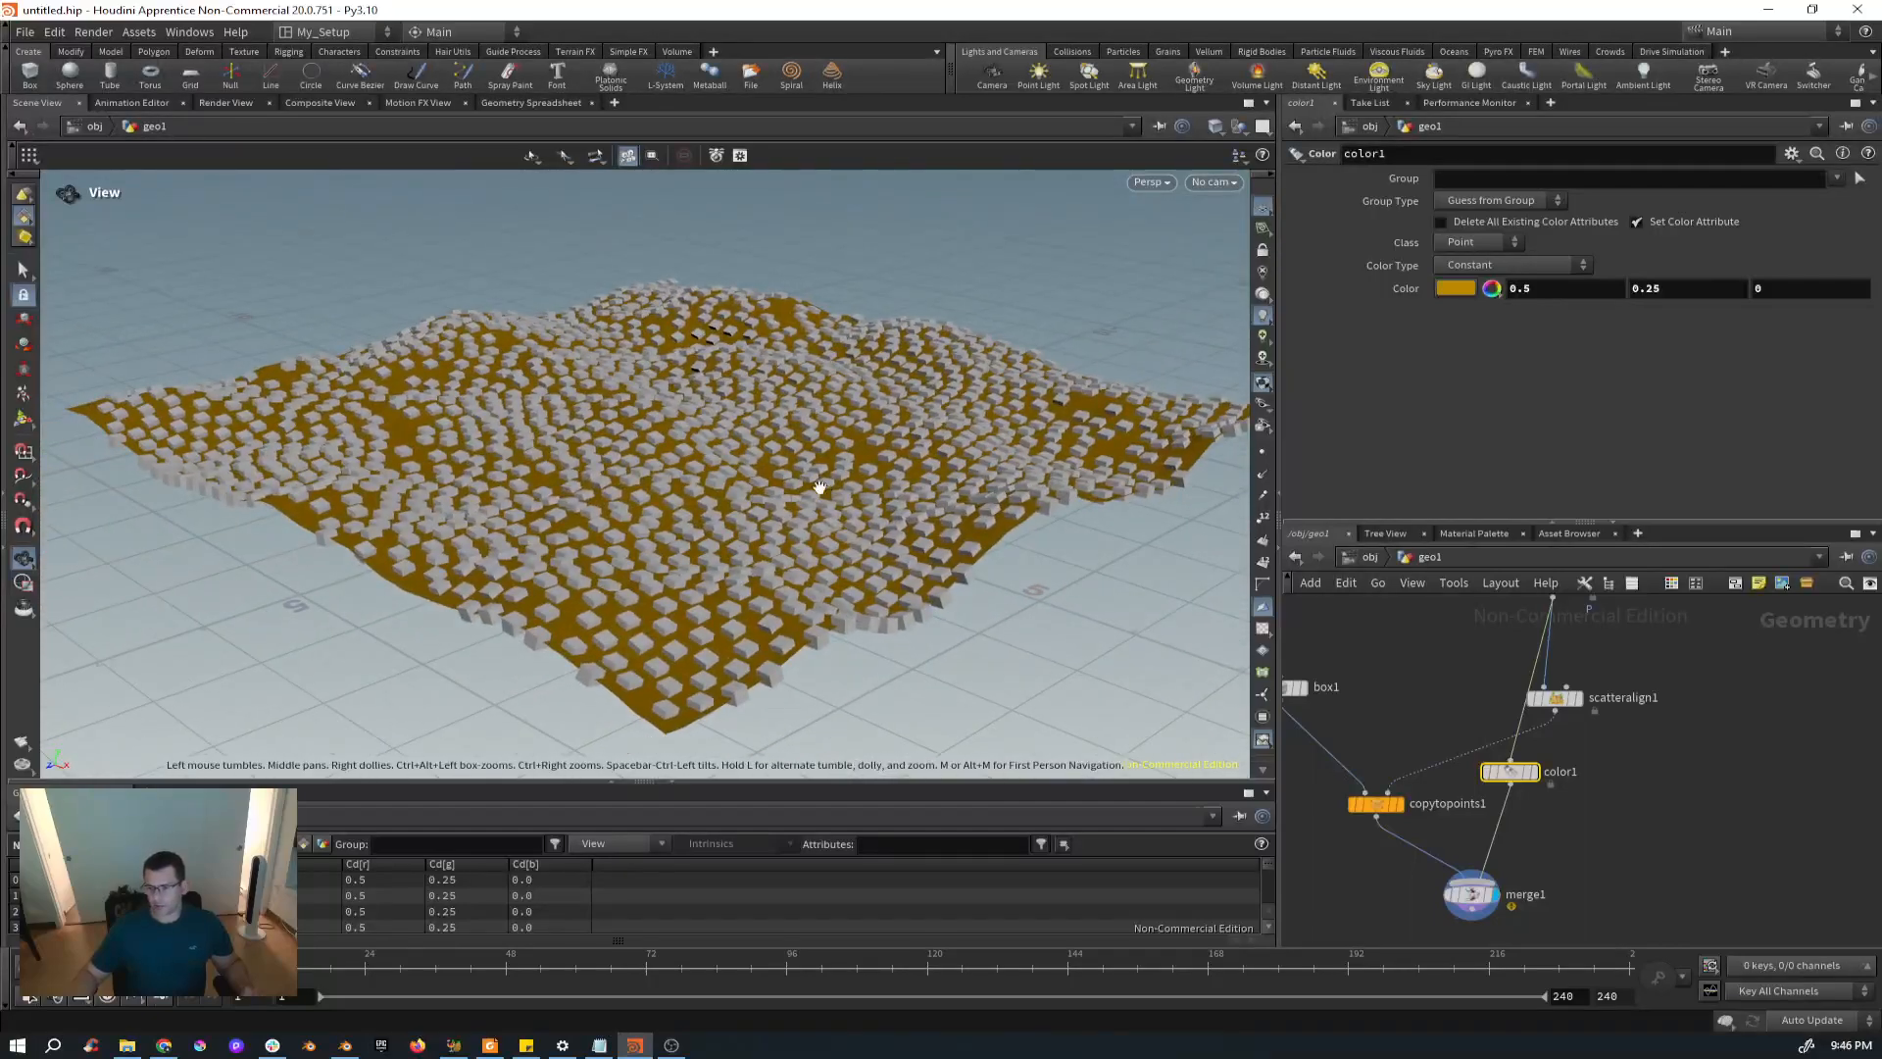
Select the Copy to Points node, switch to Blender to compare it with the Instance on Points node, and return to Houdini.
middle_click_drag(1714, 824, 1835, 821)
left_click(1497, 804)
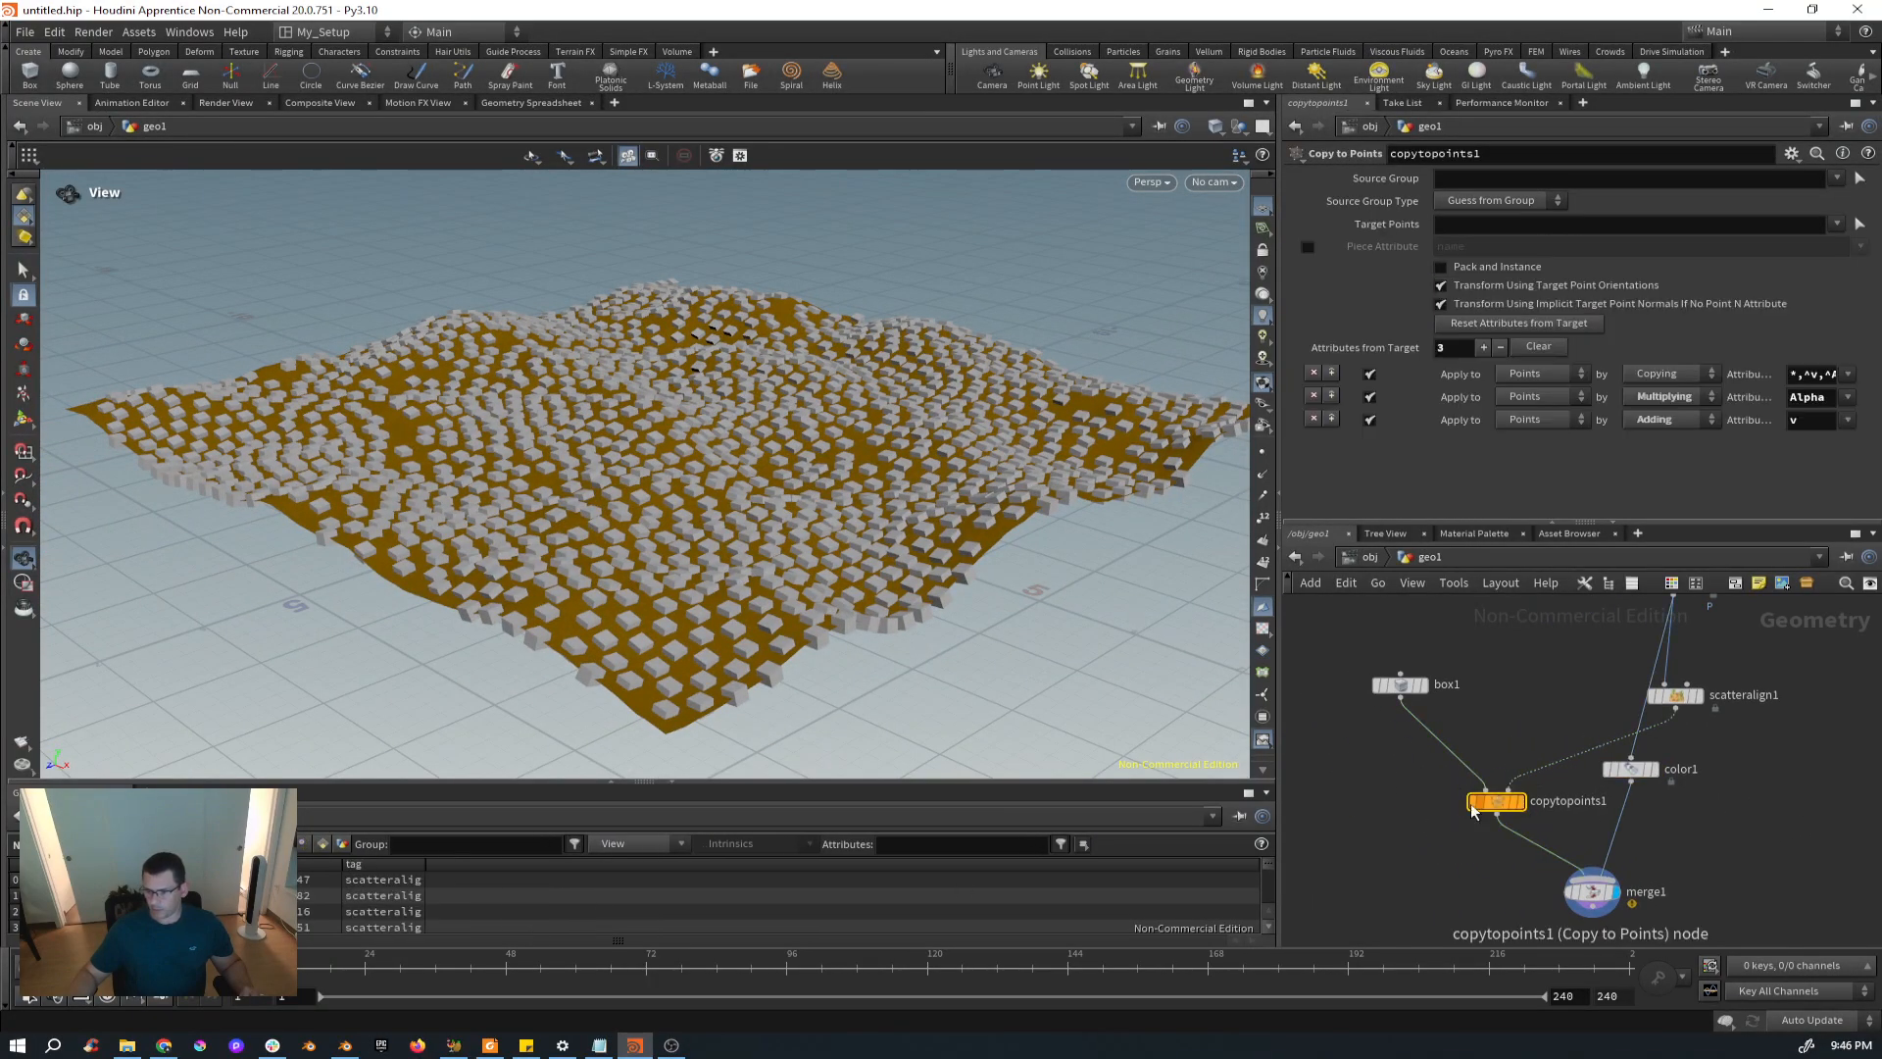
left_click(346, 1046)
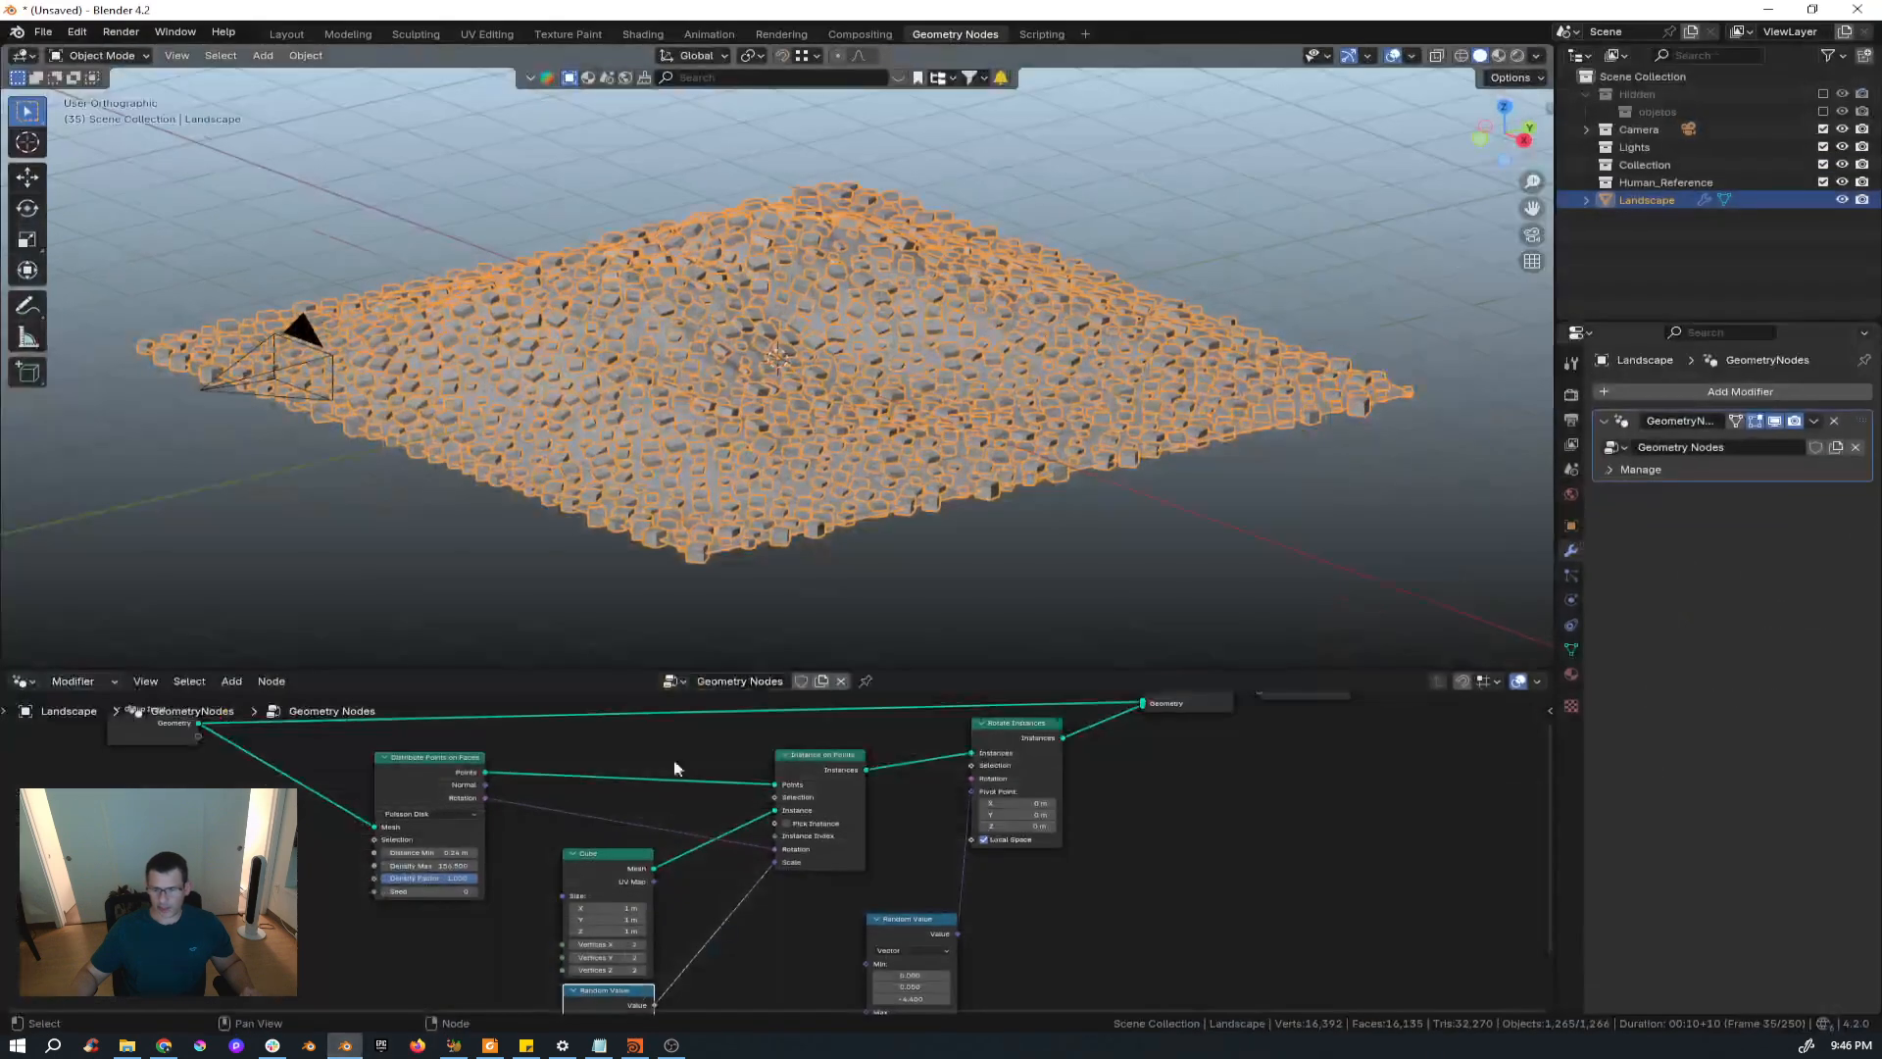
left_click_drag(817, 759, 818, 750)
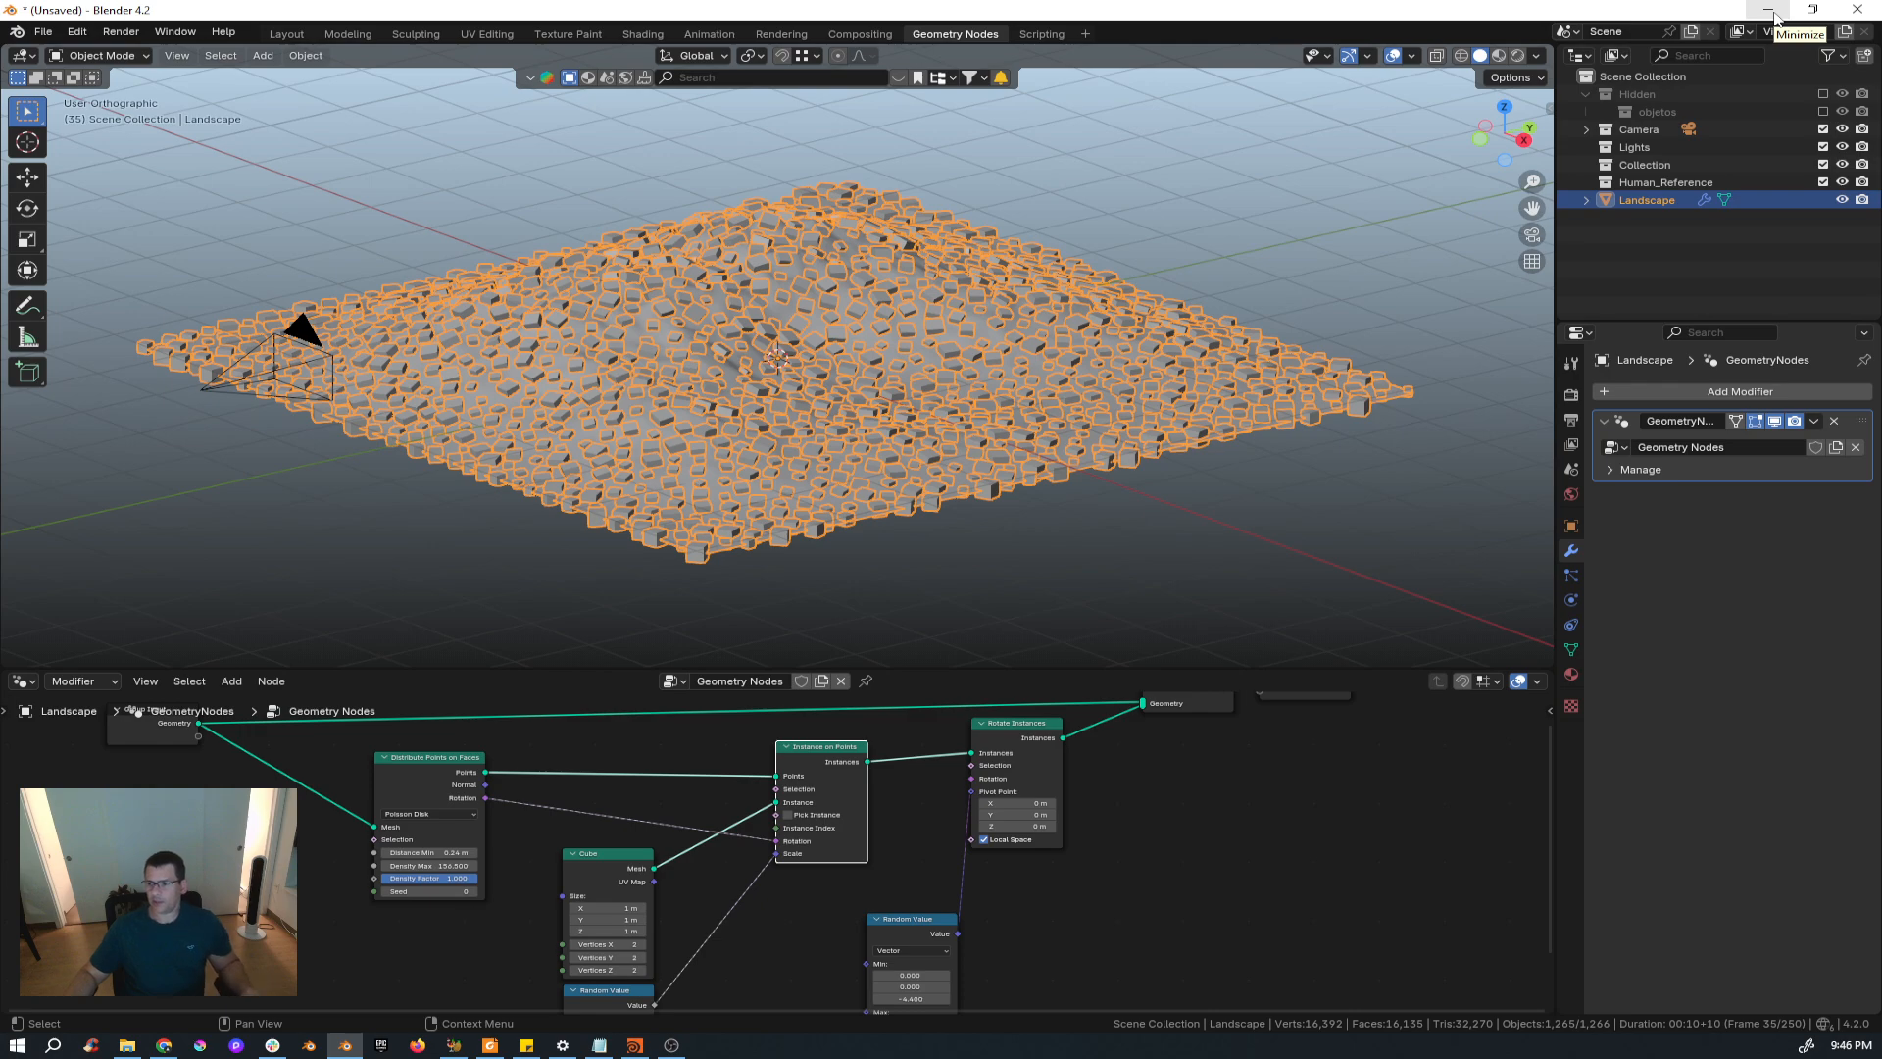
left_click(635, 1045)
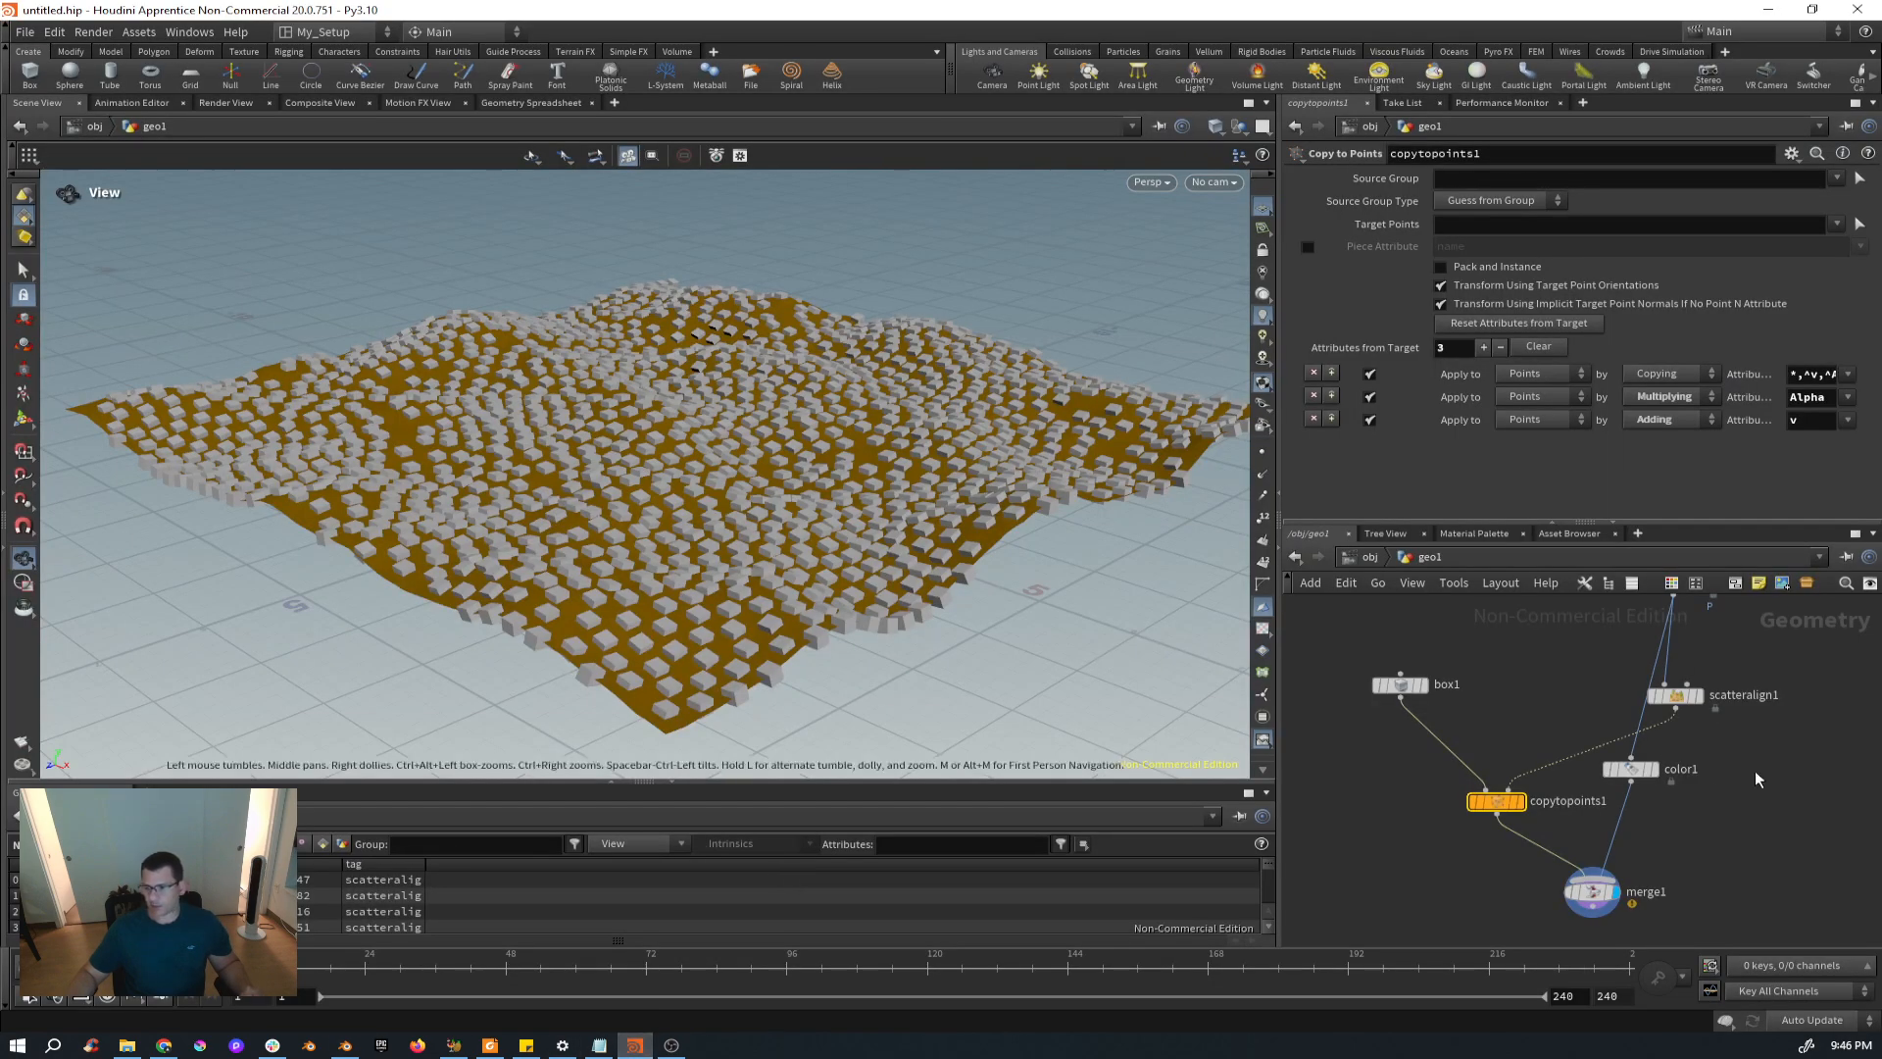
middle_click_drag(1756, 780, 1662, 826)
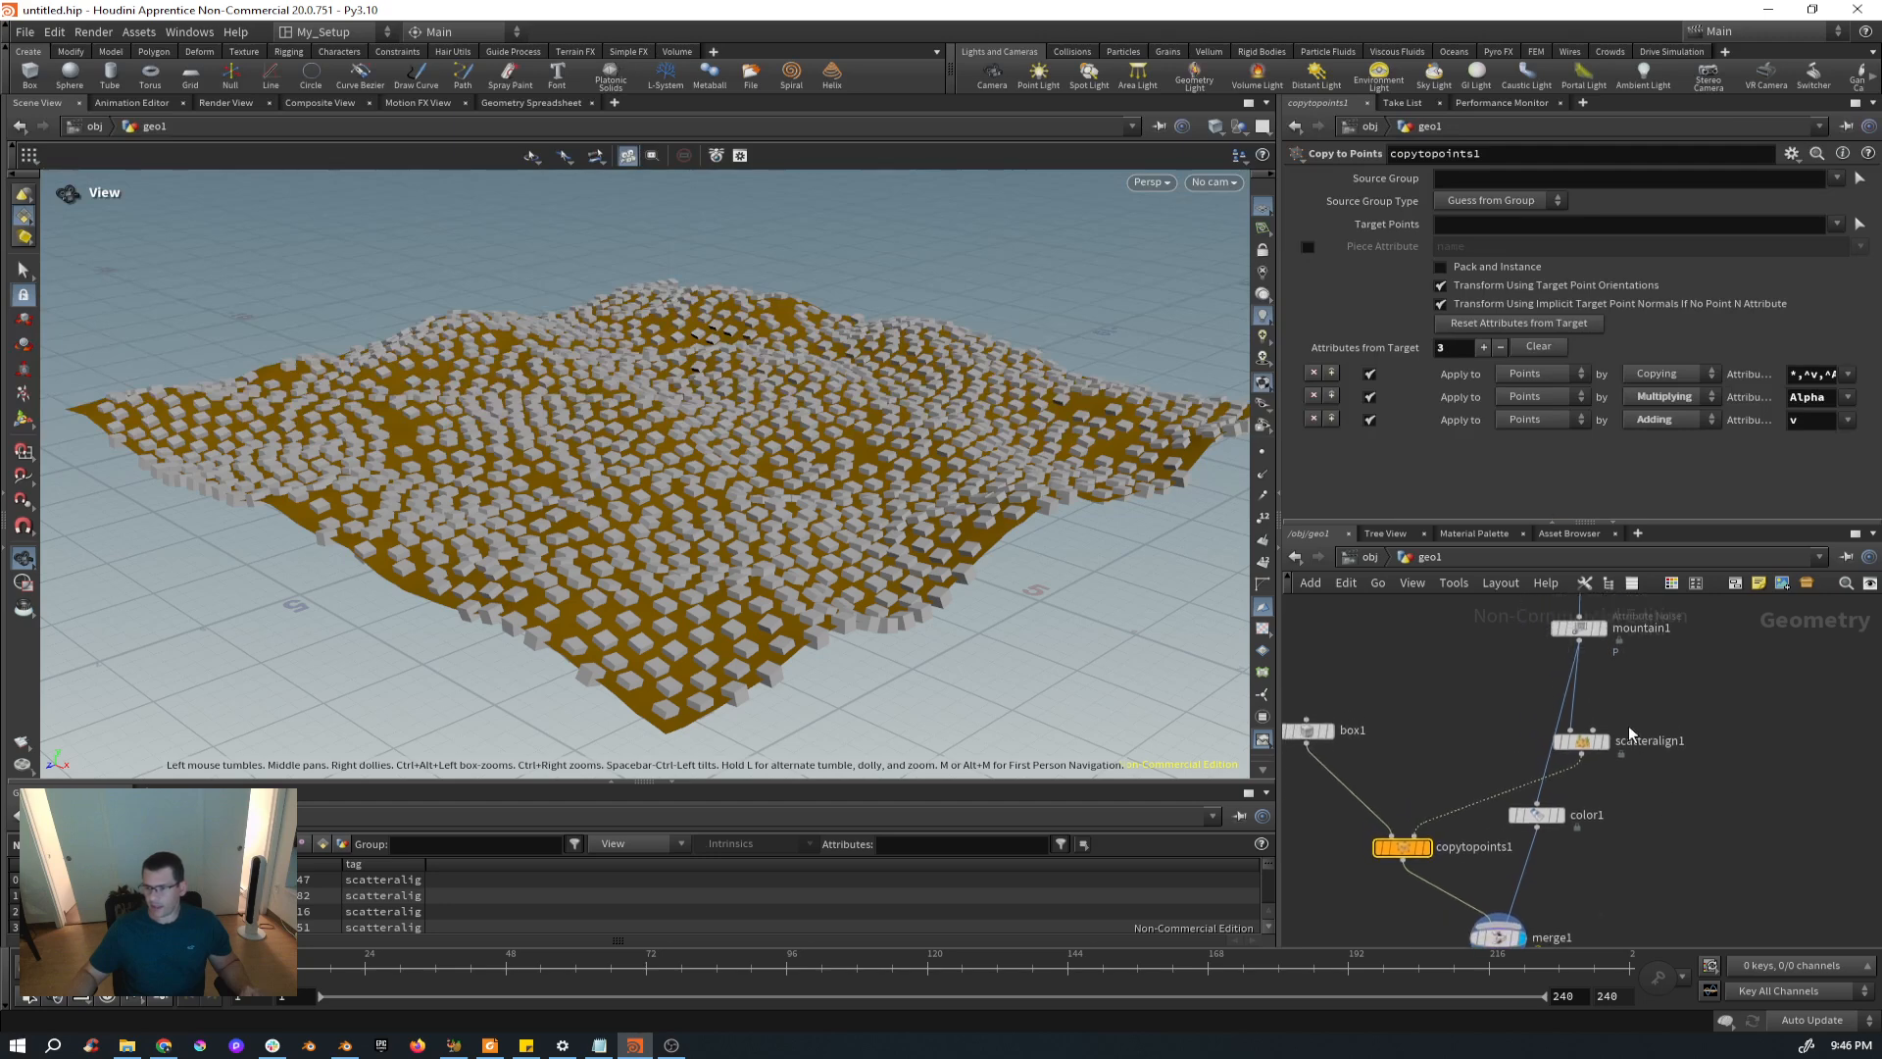
mouse_move(771, 508)
left_mouse_down()
mouse_move(772, 553)
mouse_move(772, 511)
left_mouse_up()
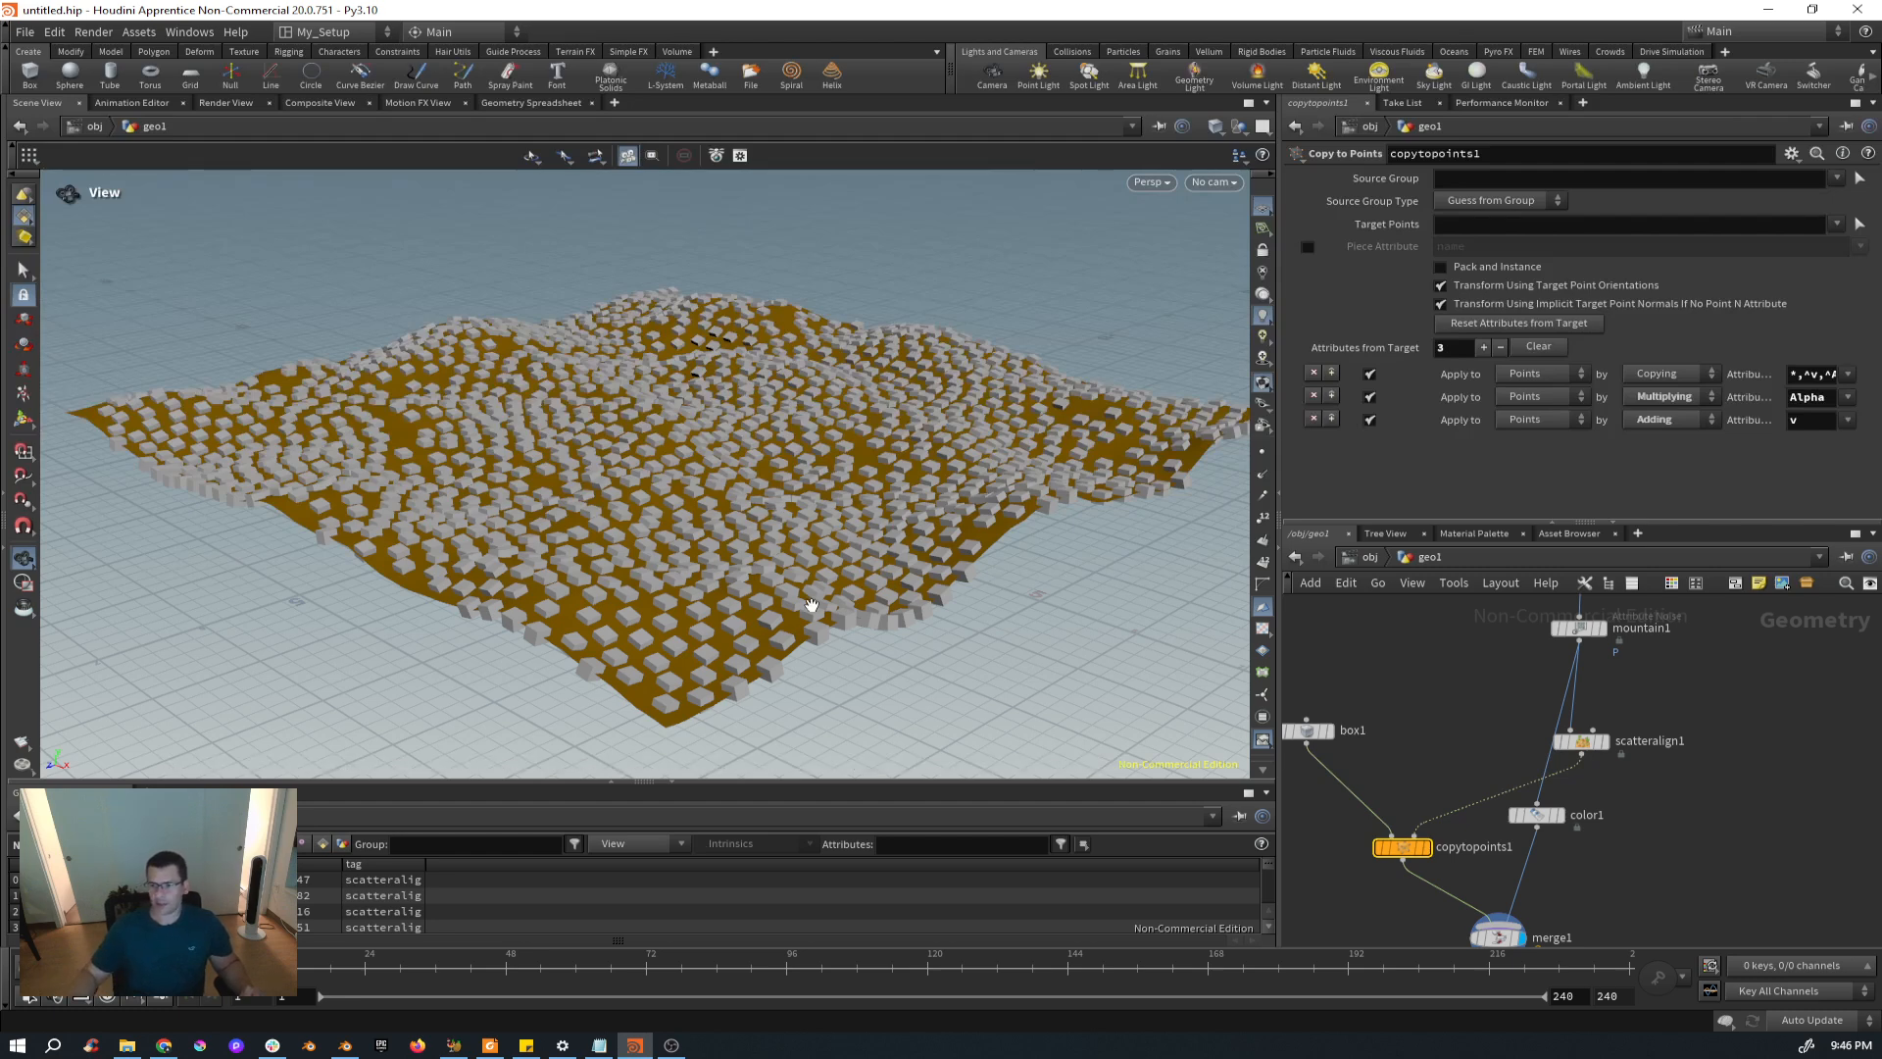
Enable Pack and Instance on the Copy to Points node and inspect the copied boxes on the terrain.
left_click(1440, 268)
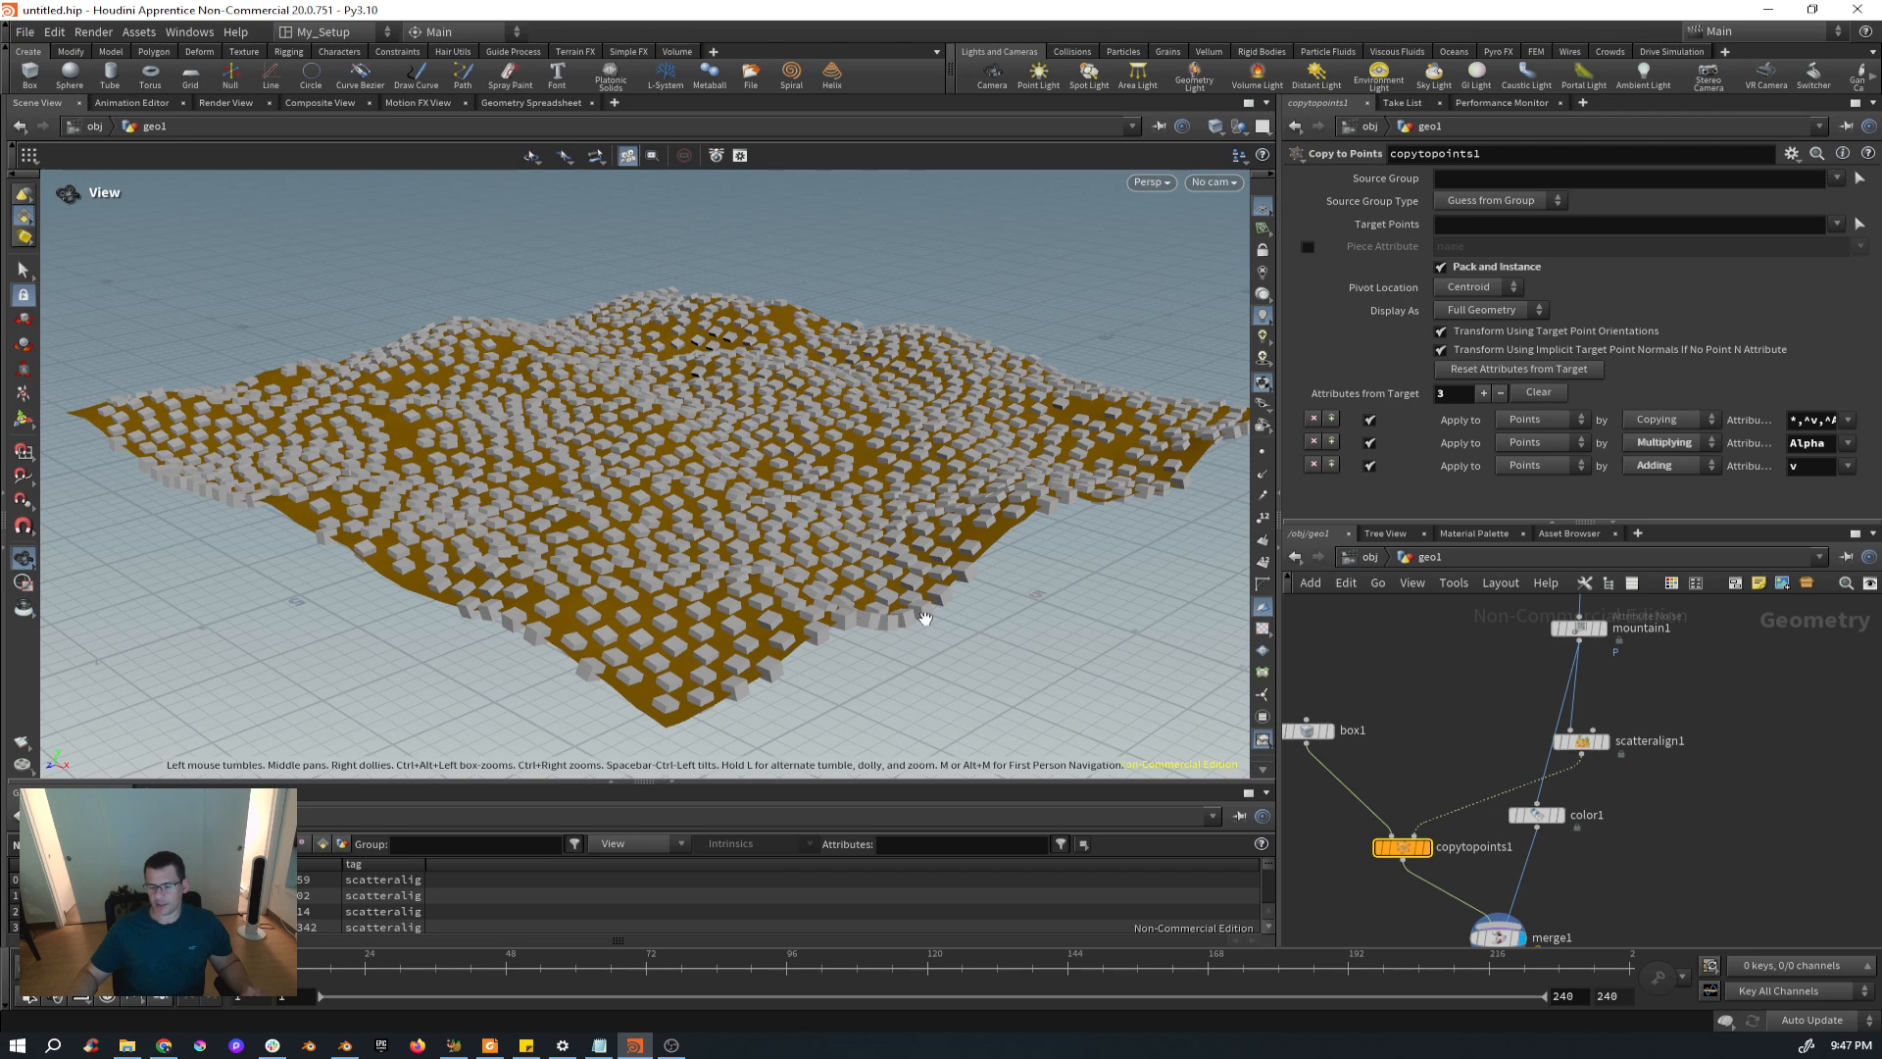
left_click_drag(675, 537, 676, 548)
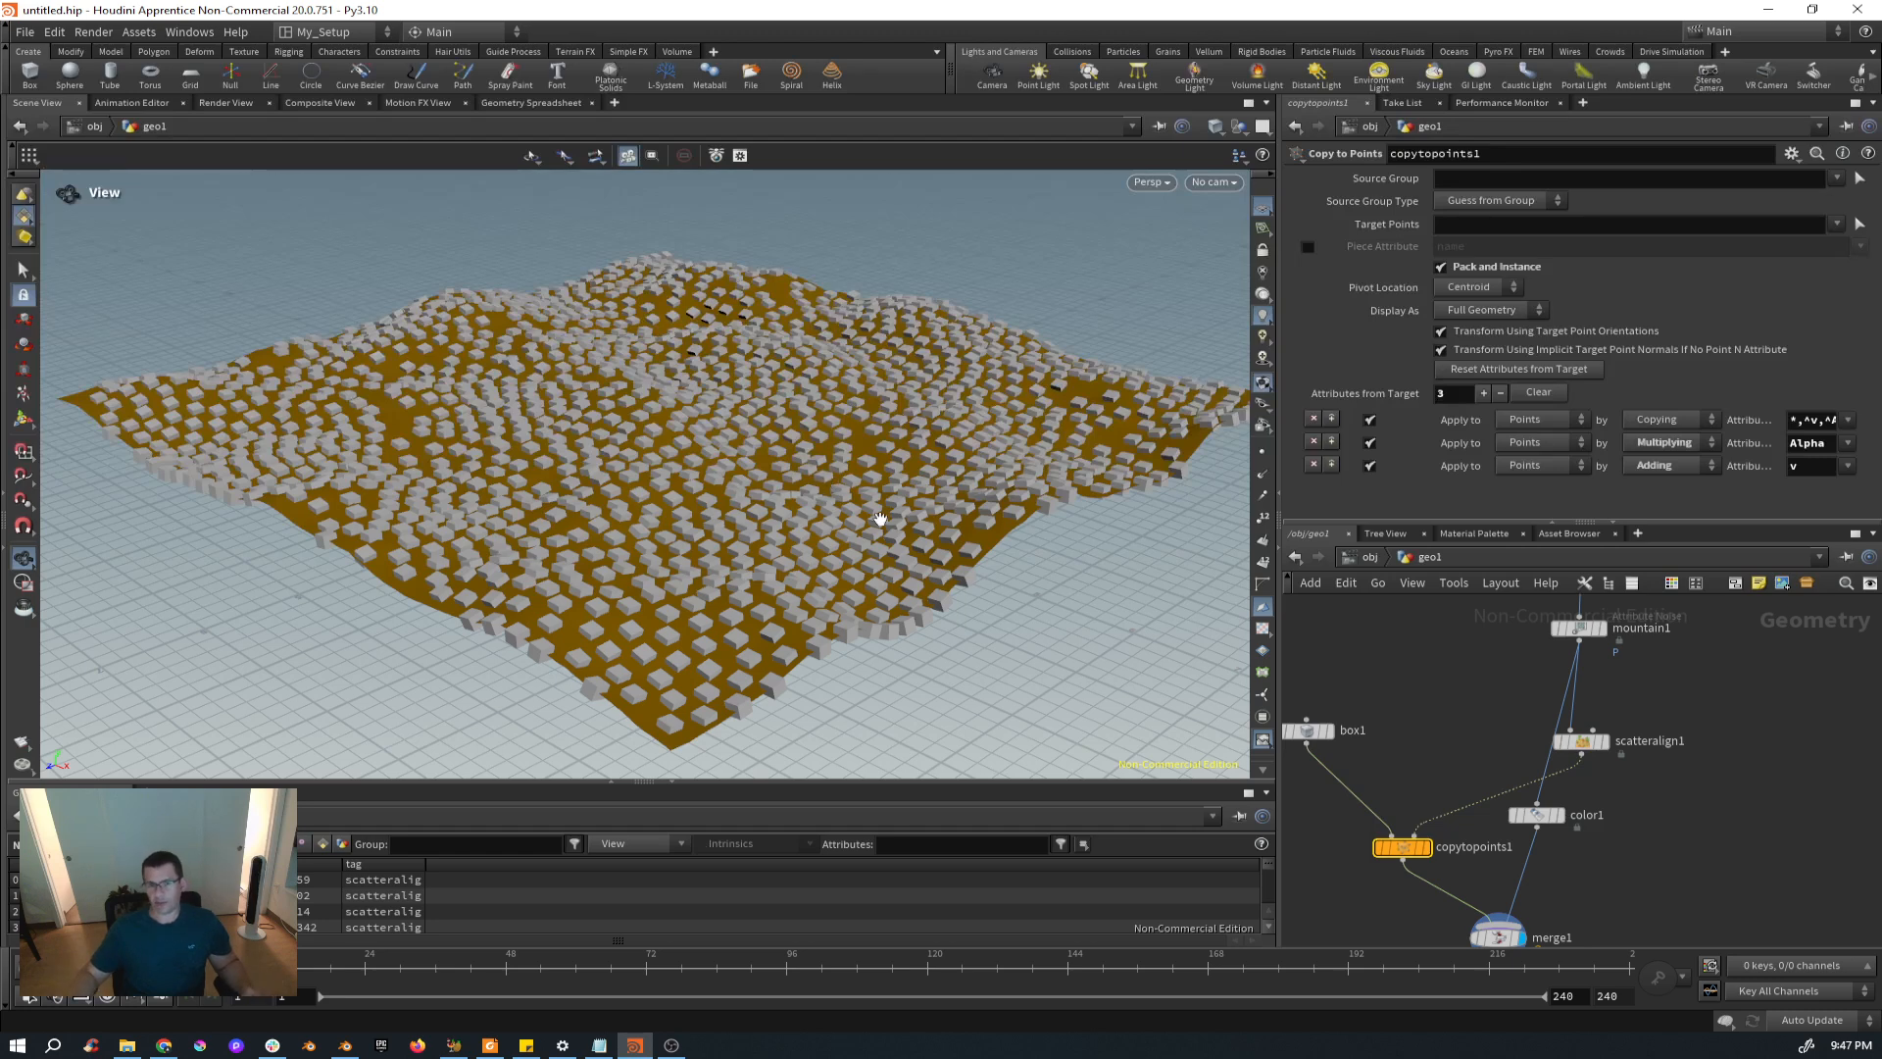
left_click_drag(774, 585, 699, 574)
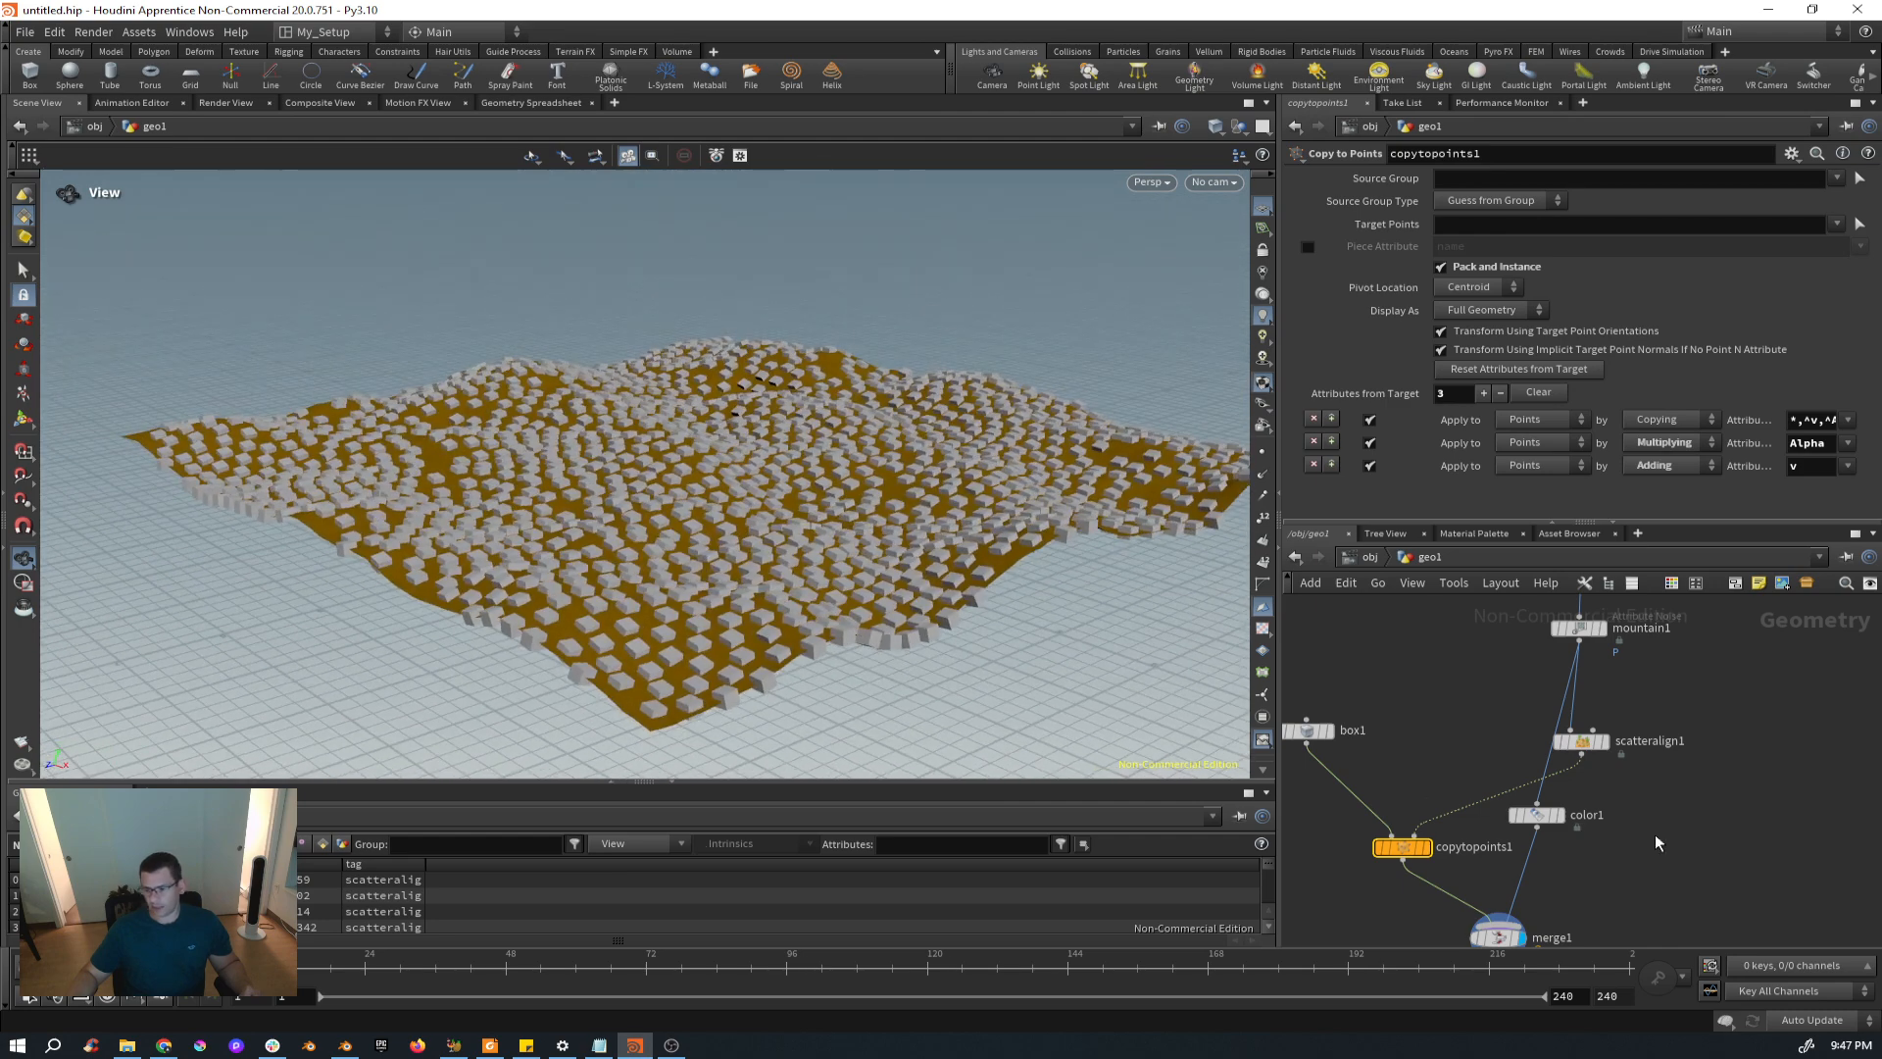
Spread the Scatter and Align, Copy to Points and Color nodes apart in the network so their wires are easier to follow.
scroll(1617, 814, "down", 6)
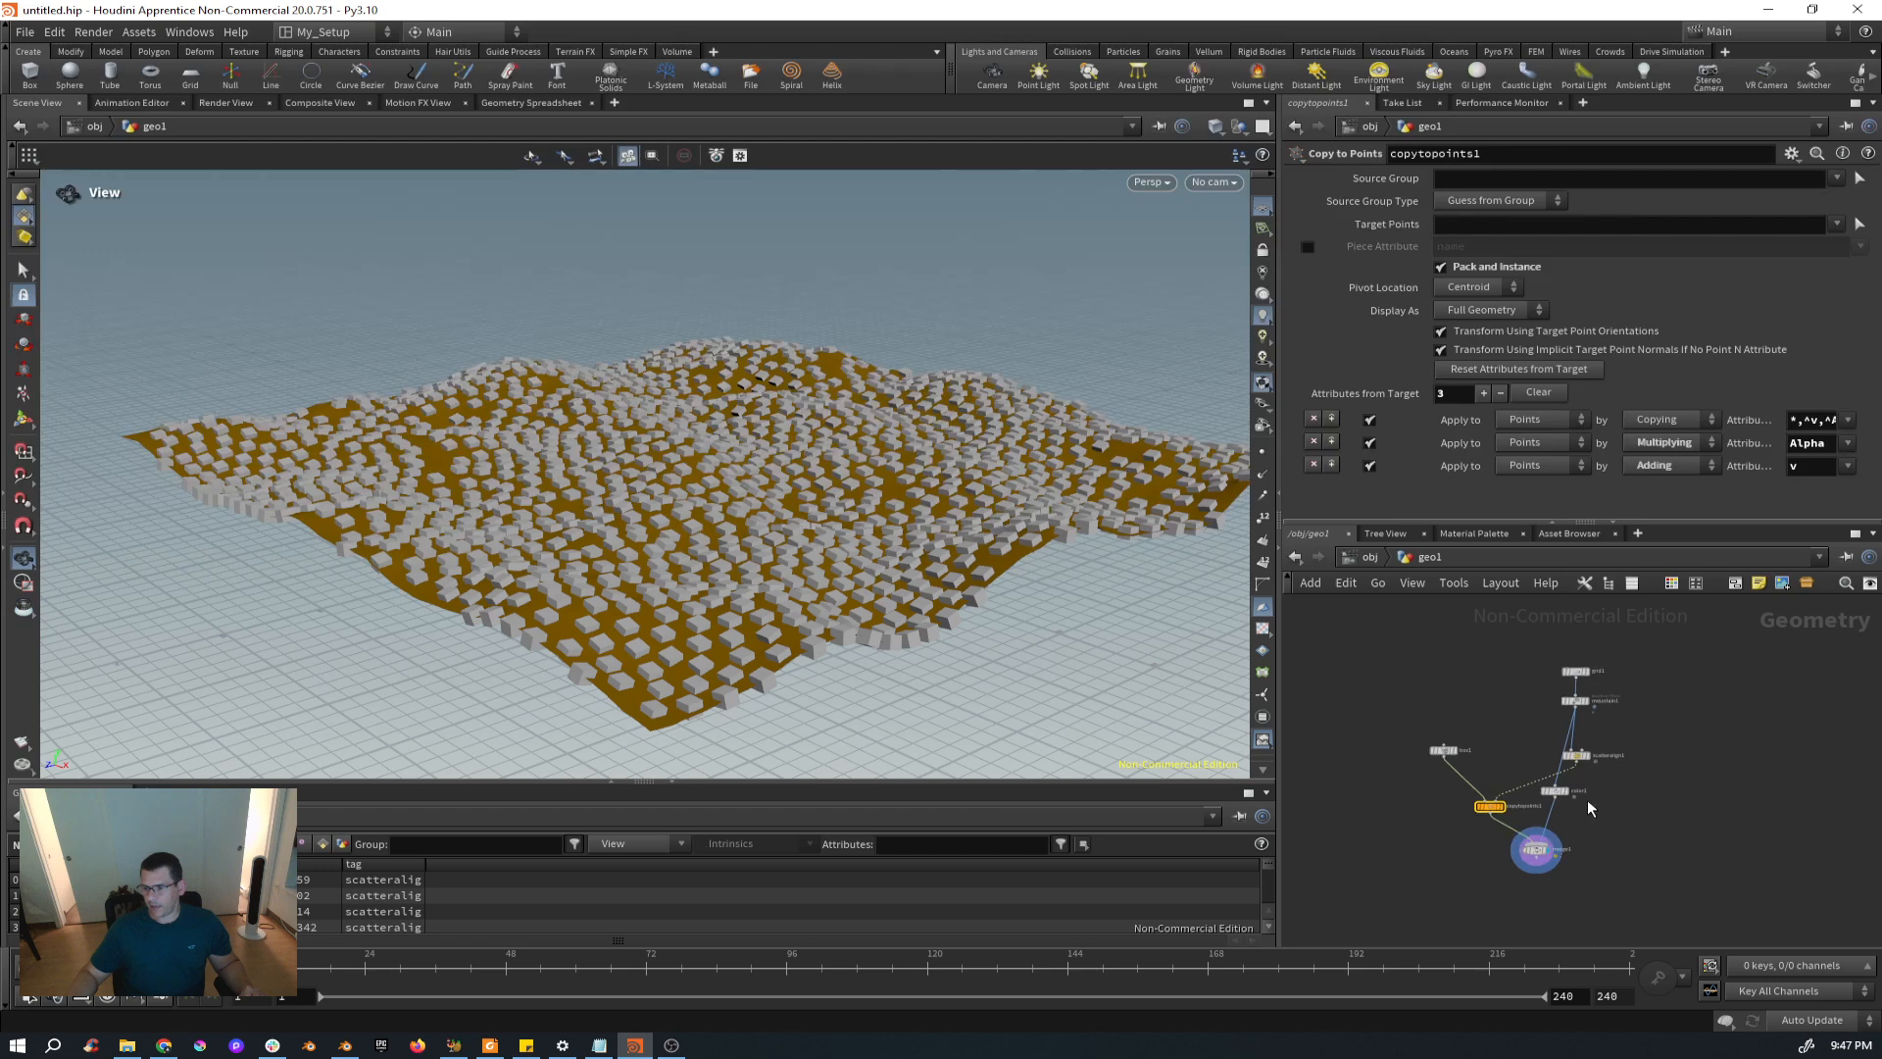
scroll(1578, 760, "up", 4)
left_click_drag(1578, 759, 1612, 742)
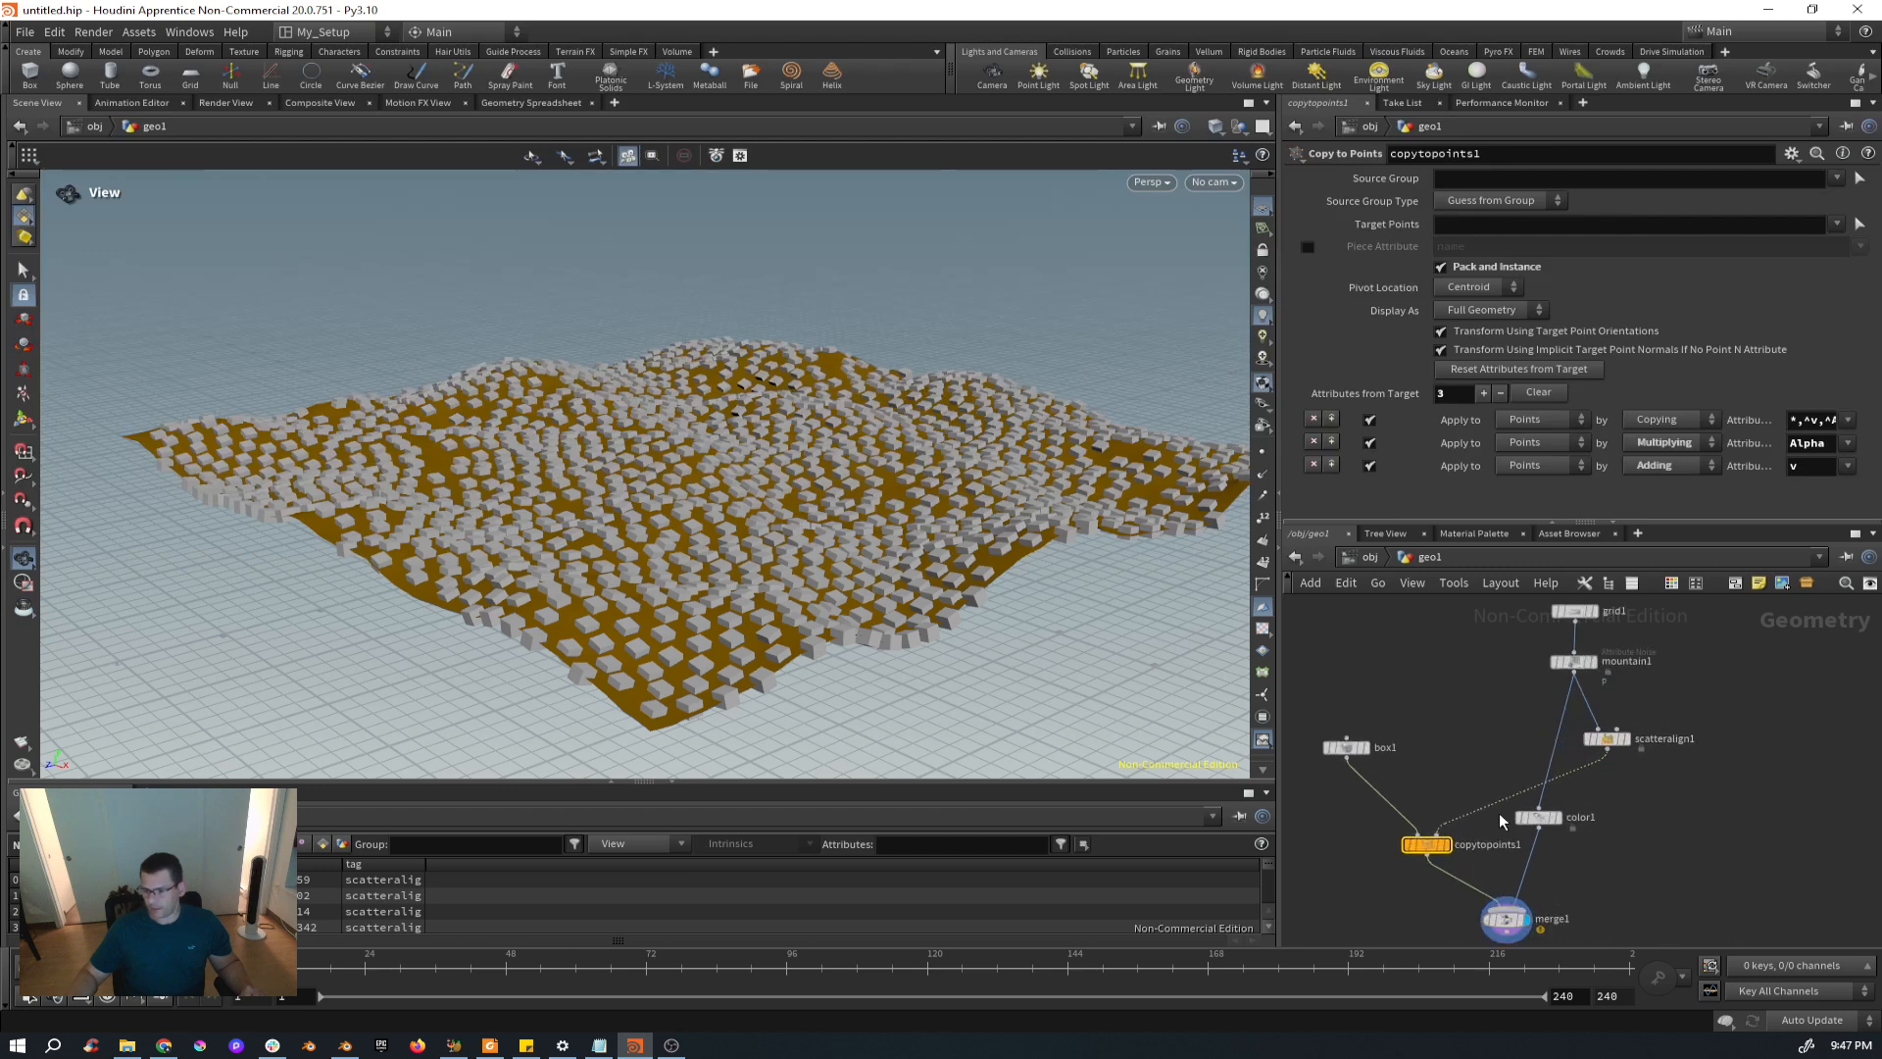
left_click_drag(1429, 845, 1385, 817)
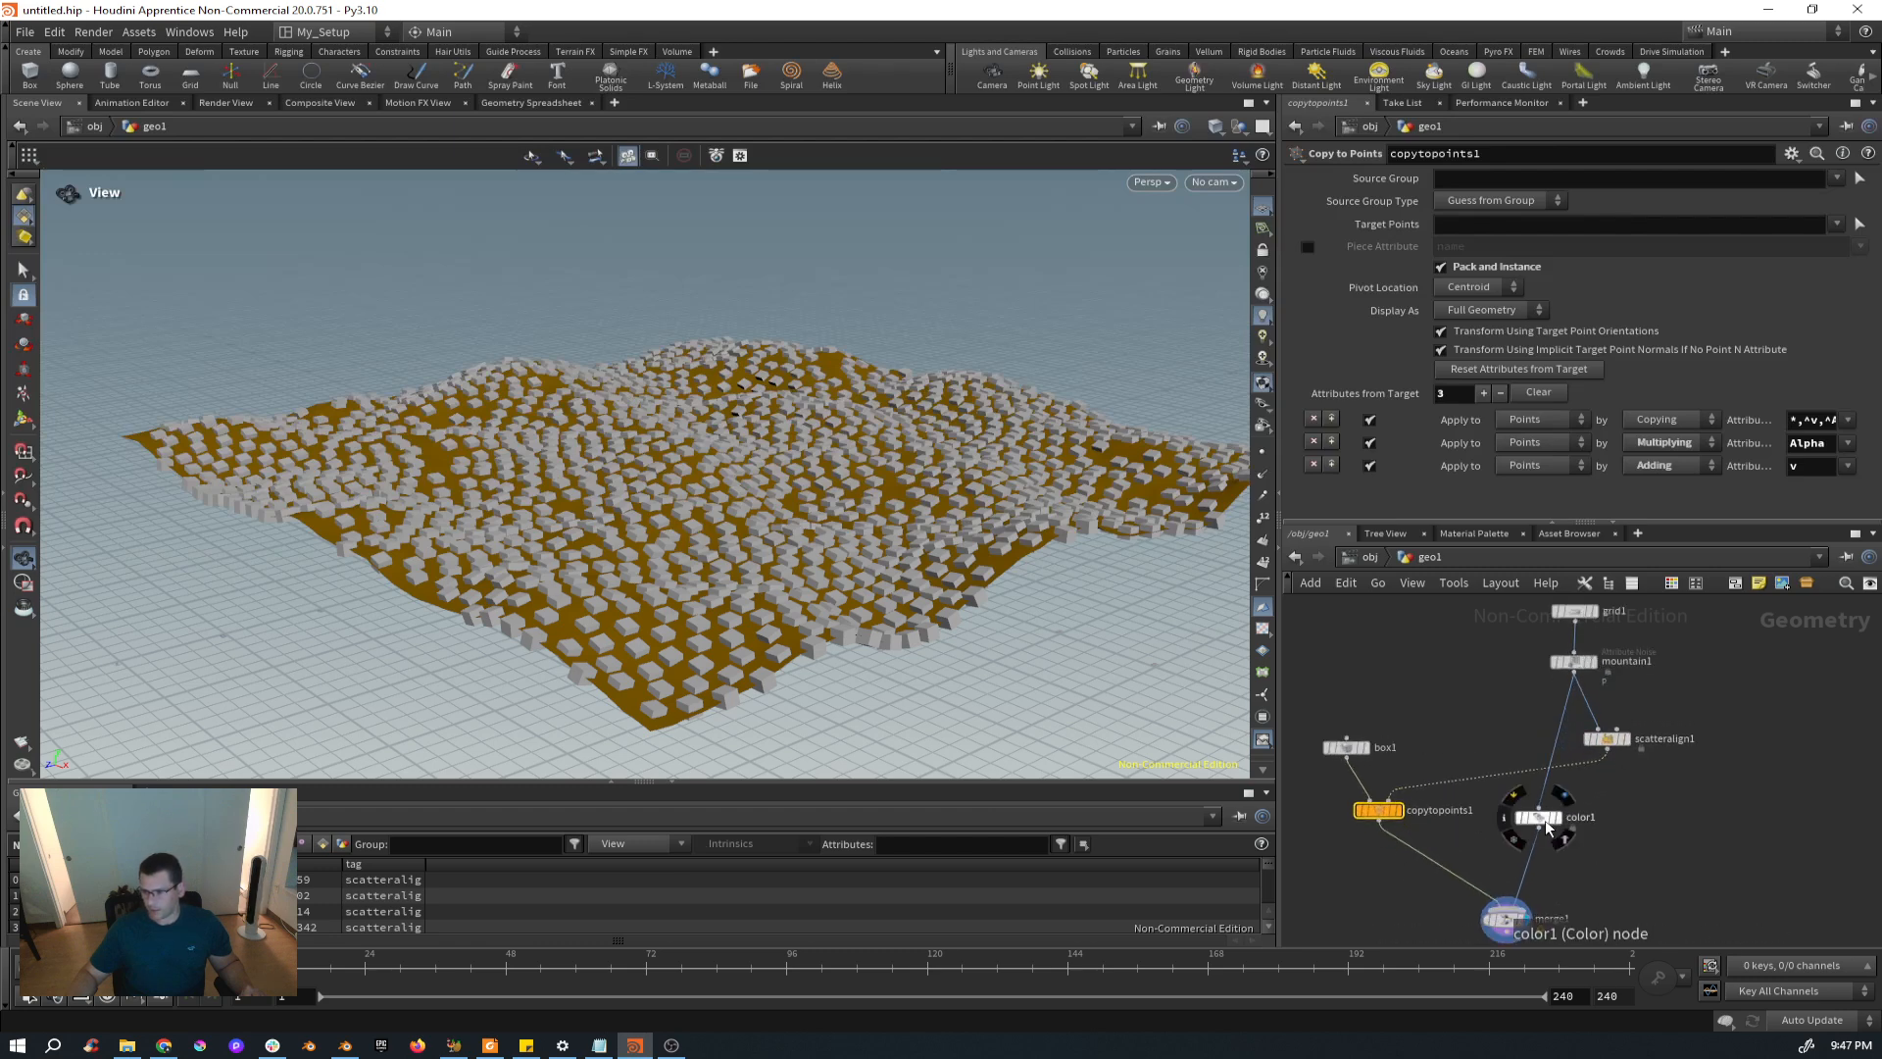
left_click_drag(1543, 829, 1556, 826)
middle_click_drag(1588, 885, 1608, 848)
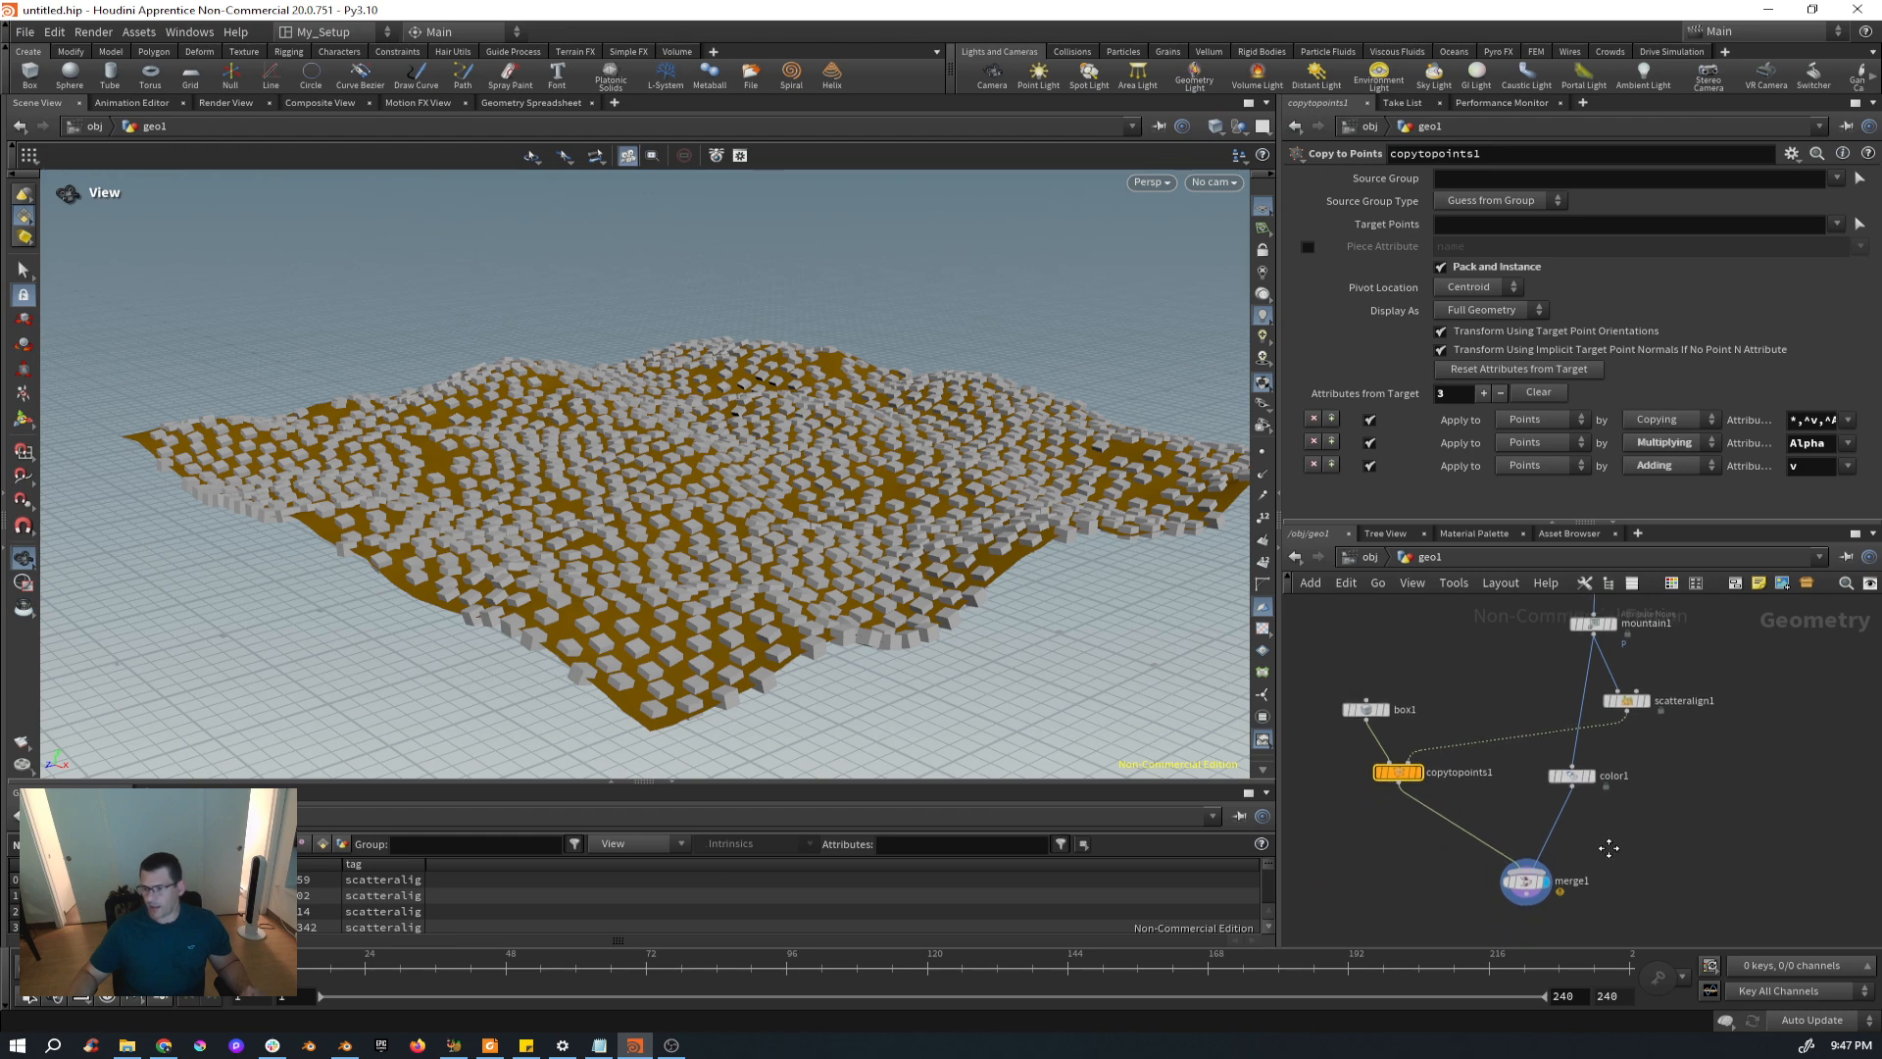
Select the Scatter and Align node, expand its orientation Alignment settings, and view the boxes' tilt on the terrain up close.
left_click(1626, 706)
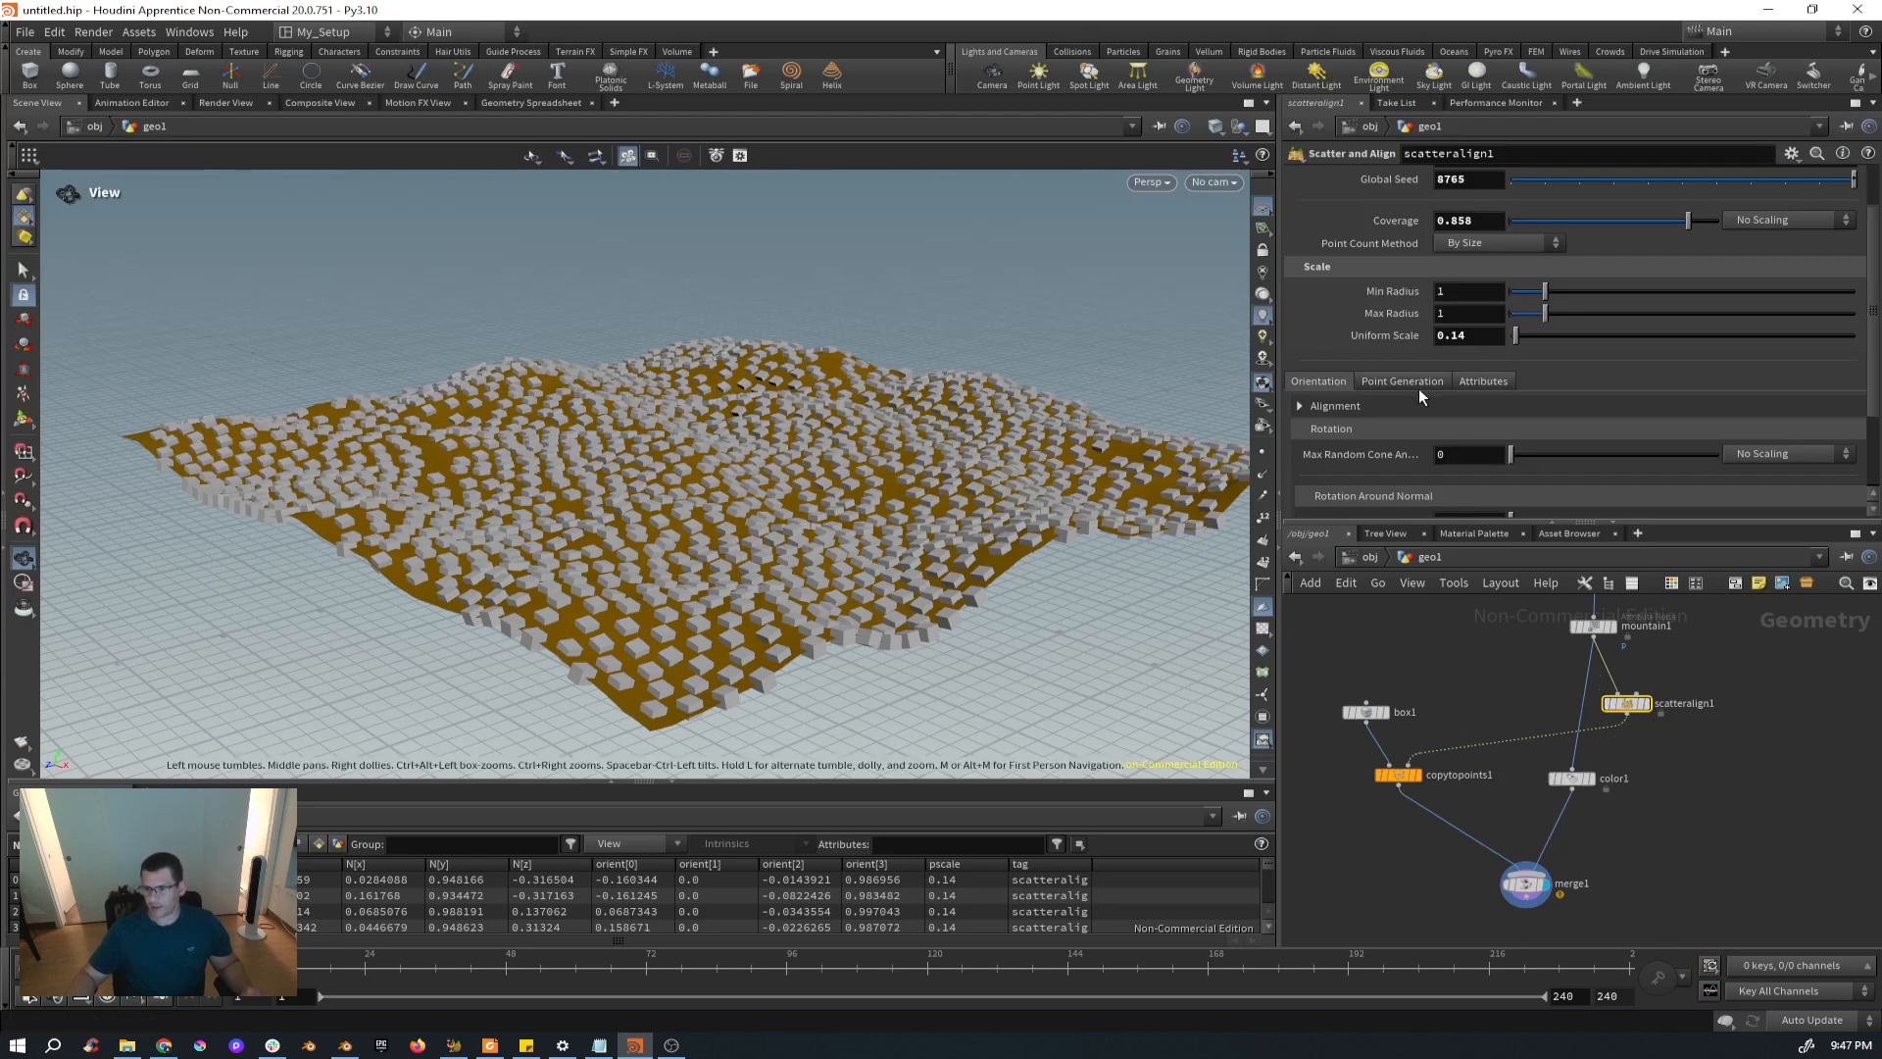
scroll(1418, 399, "down", 3)
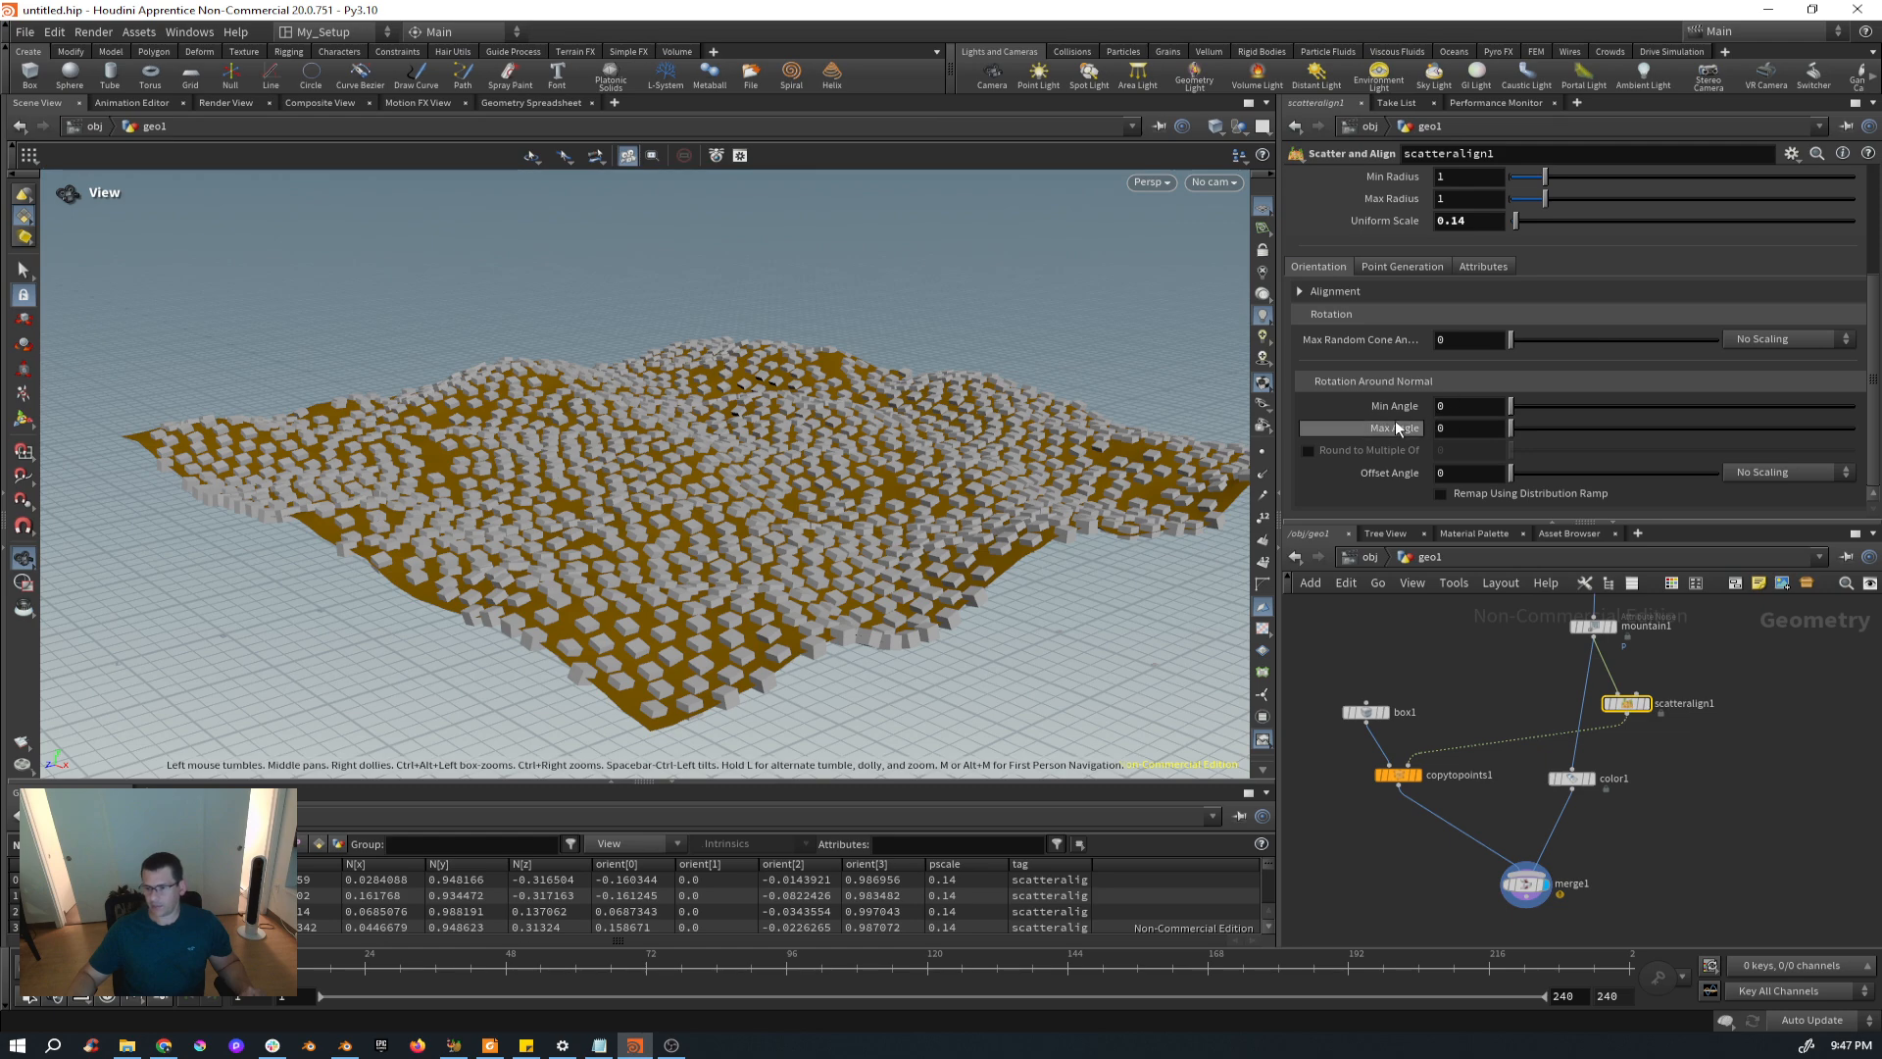
scroll(1343, 316, "up", 1)
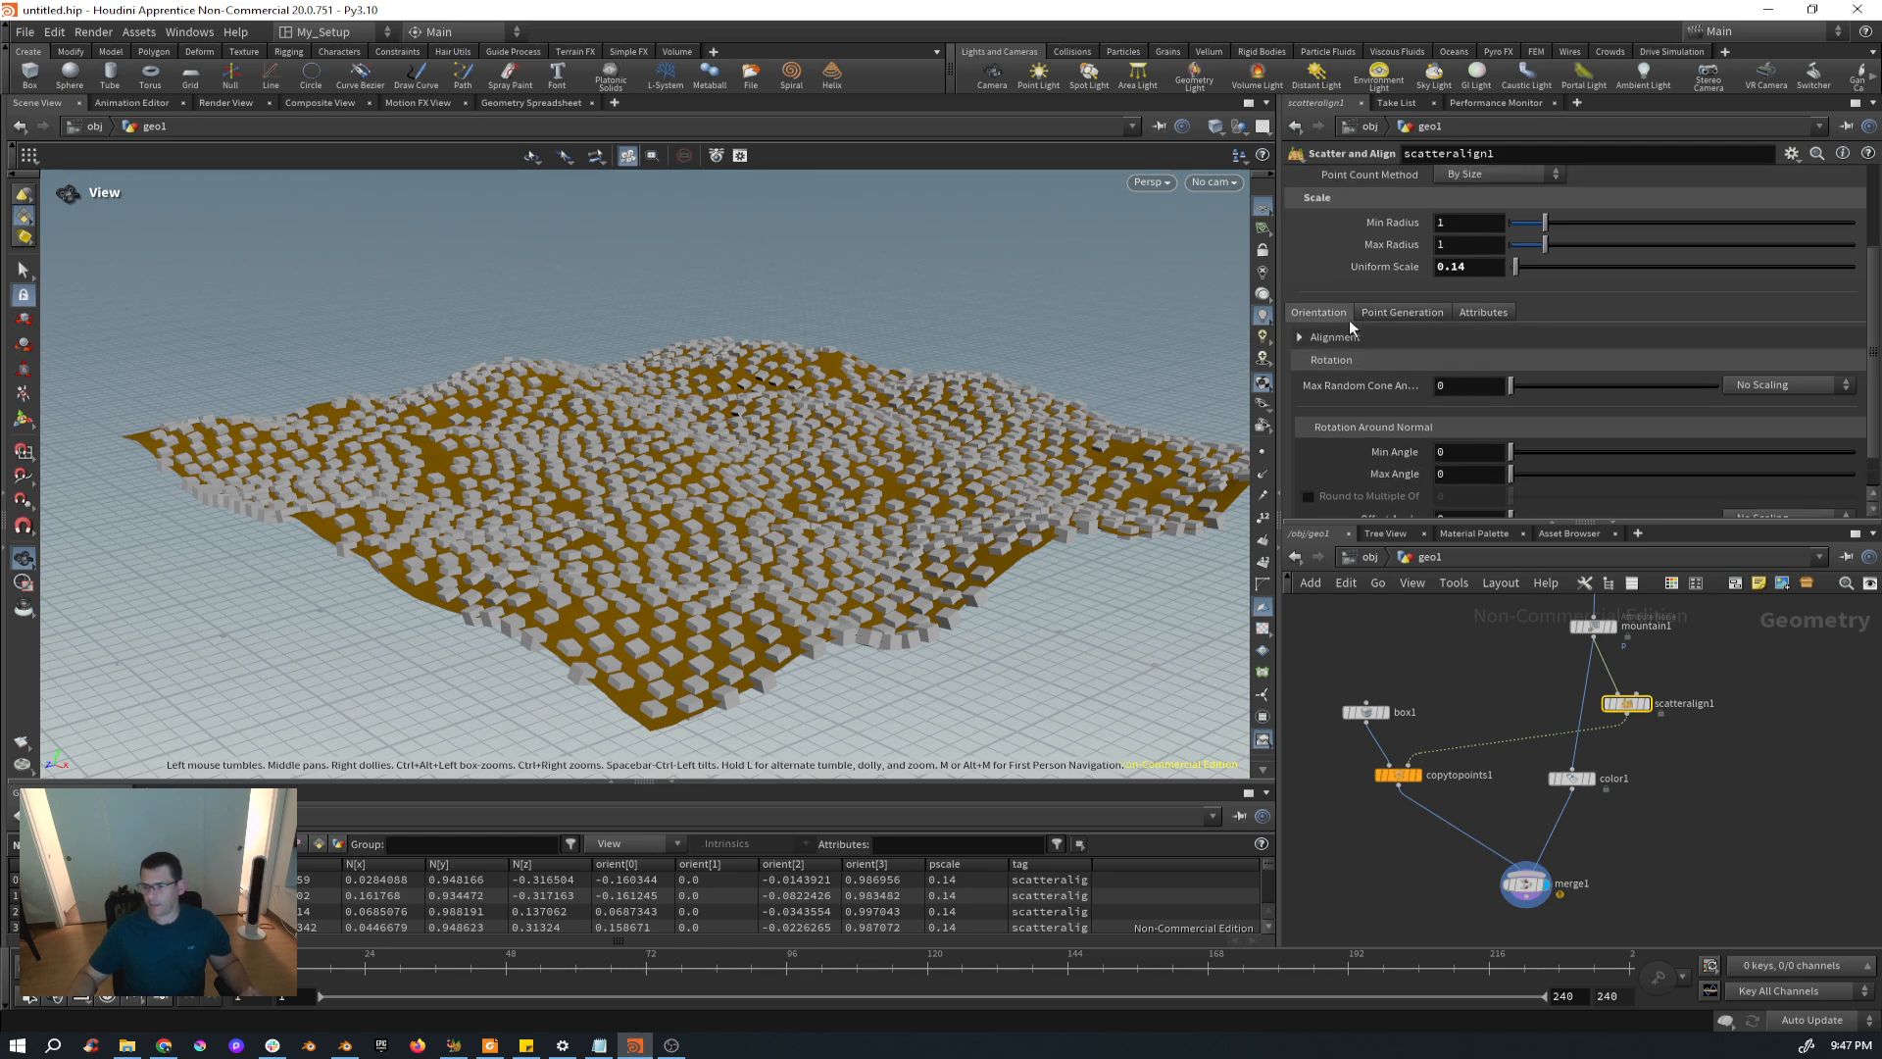
left_click(1300, 336)
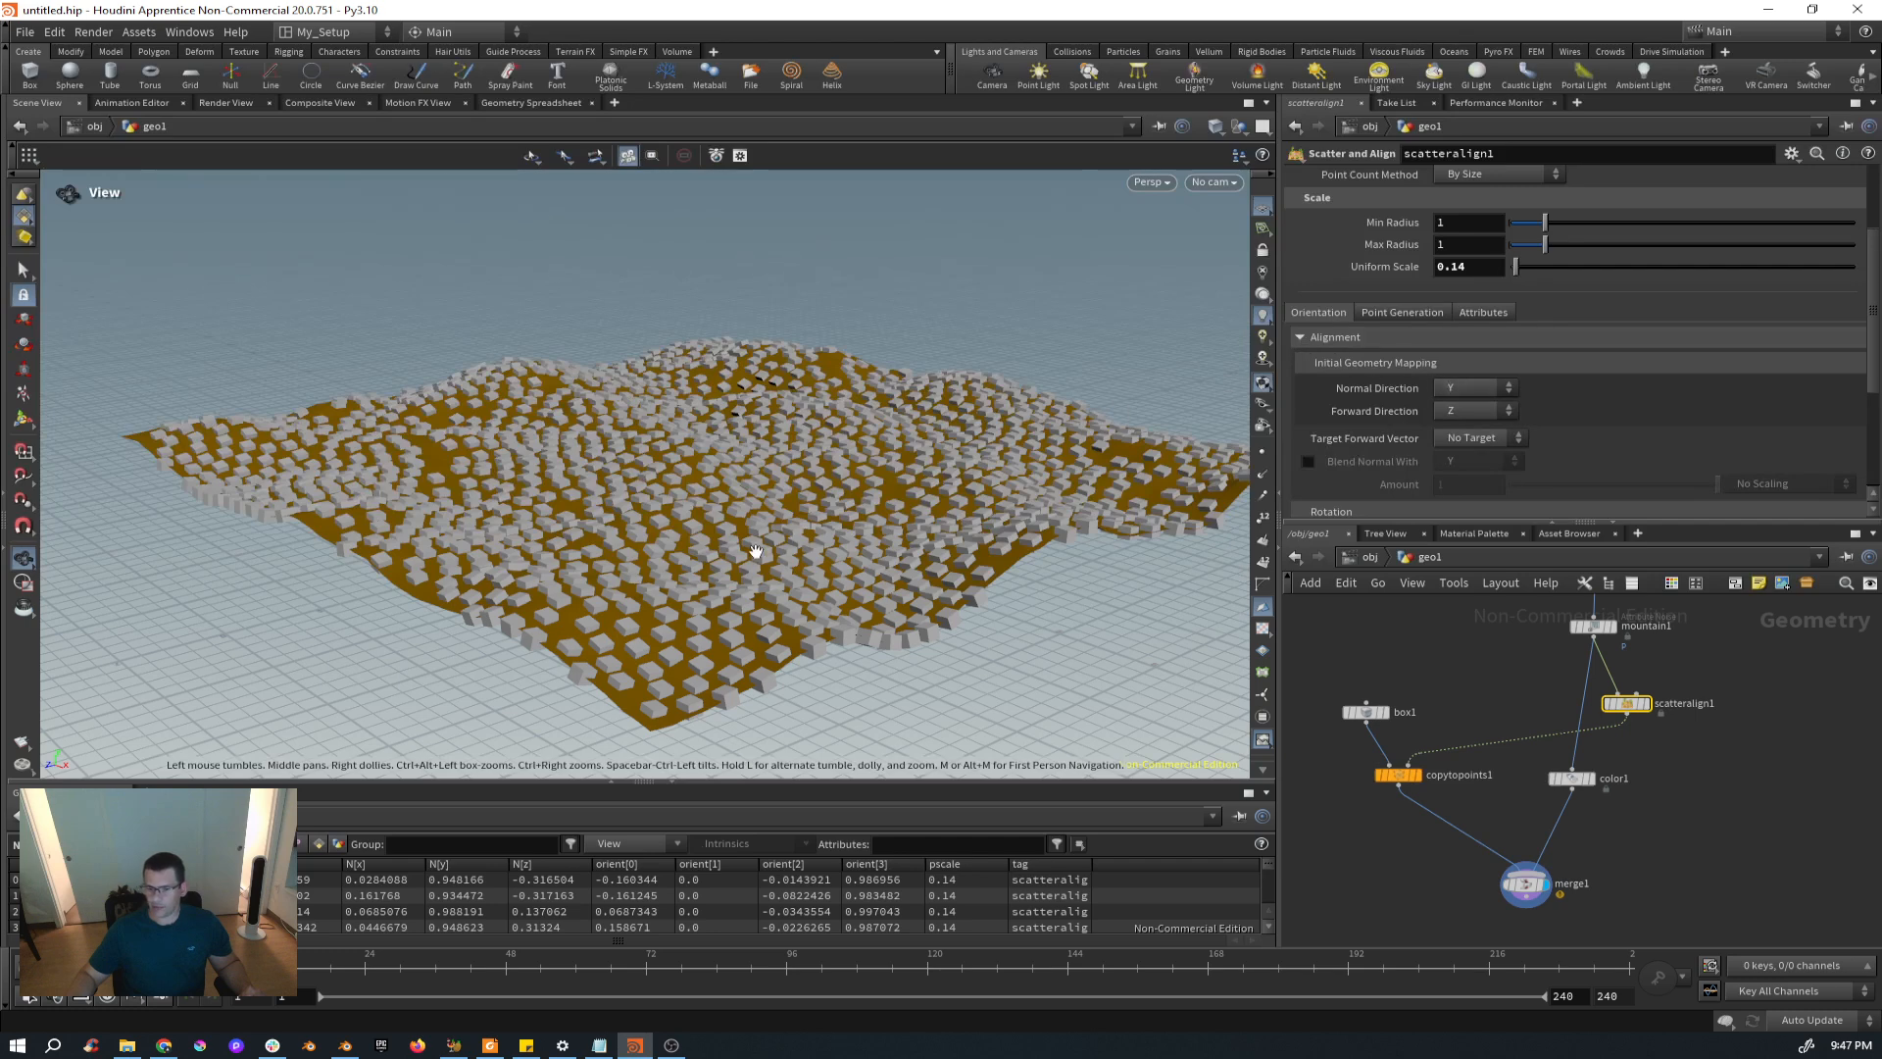
mouse_move(755, 551)
left_mouse_down()
mouse_move(790, 546)
mouse_move(766, 571)
left_mouse_up()
right_click_drag(743, 588, 747, 354)
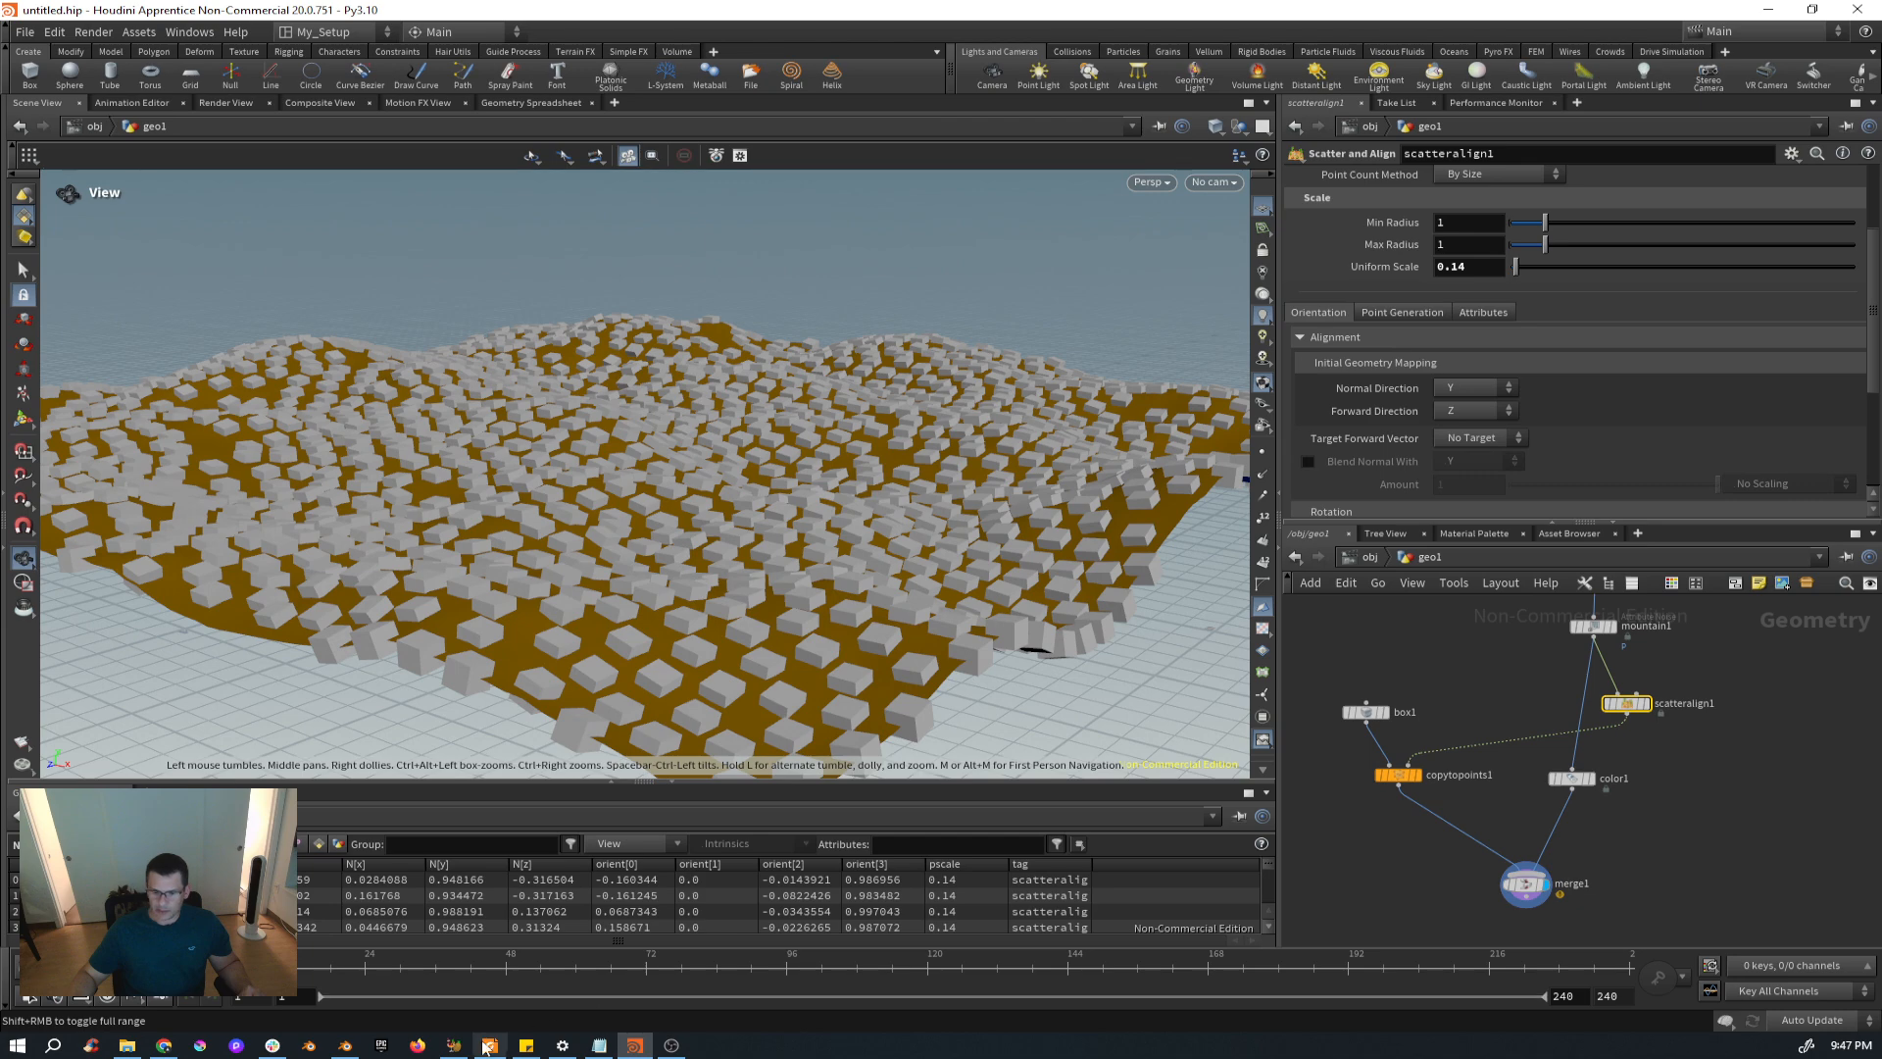
Check the cube orientations in Blender's landscape, return to Houdini, and look through the Target Forward Vector options.
left_click(345, 1046)
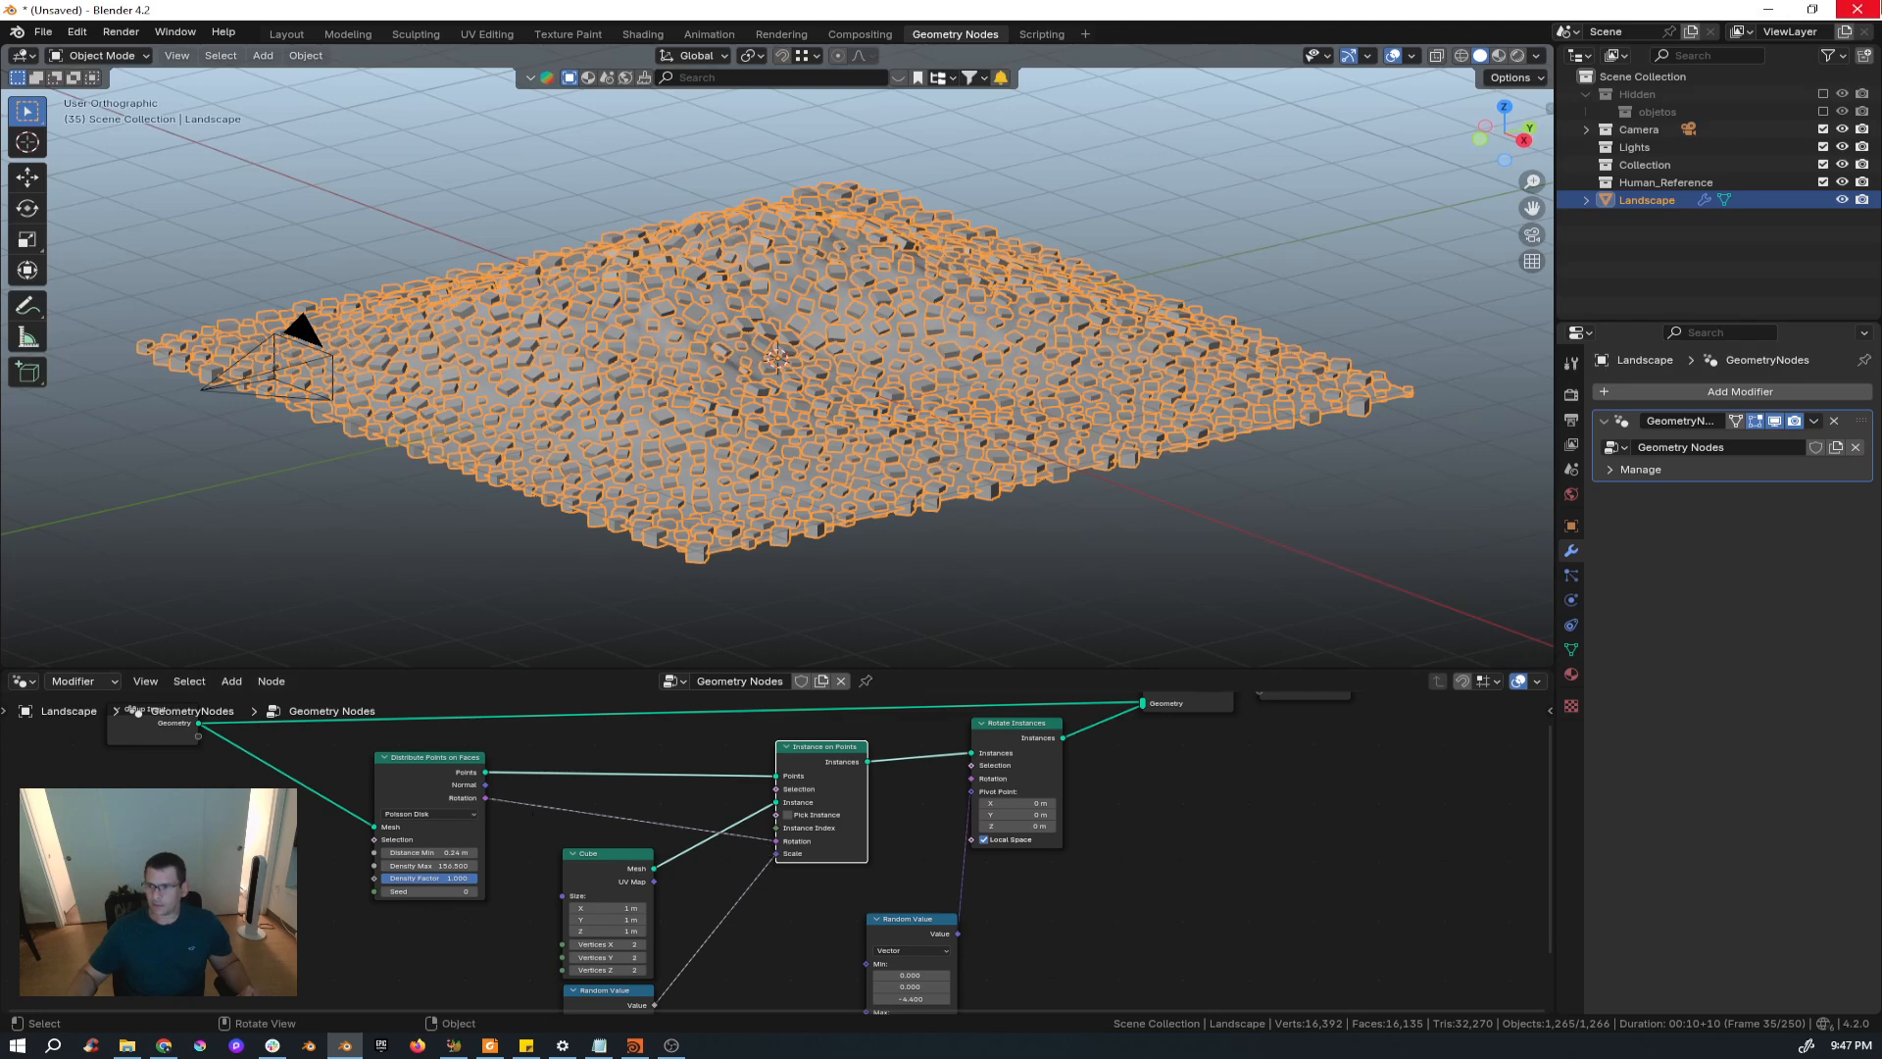
left_click(1769, 10)
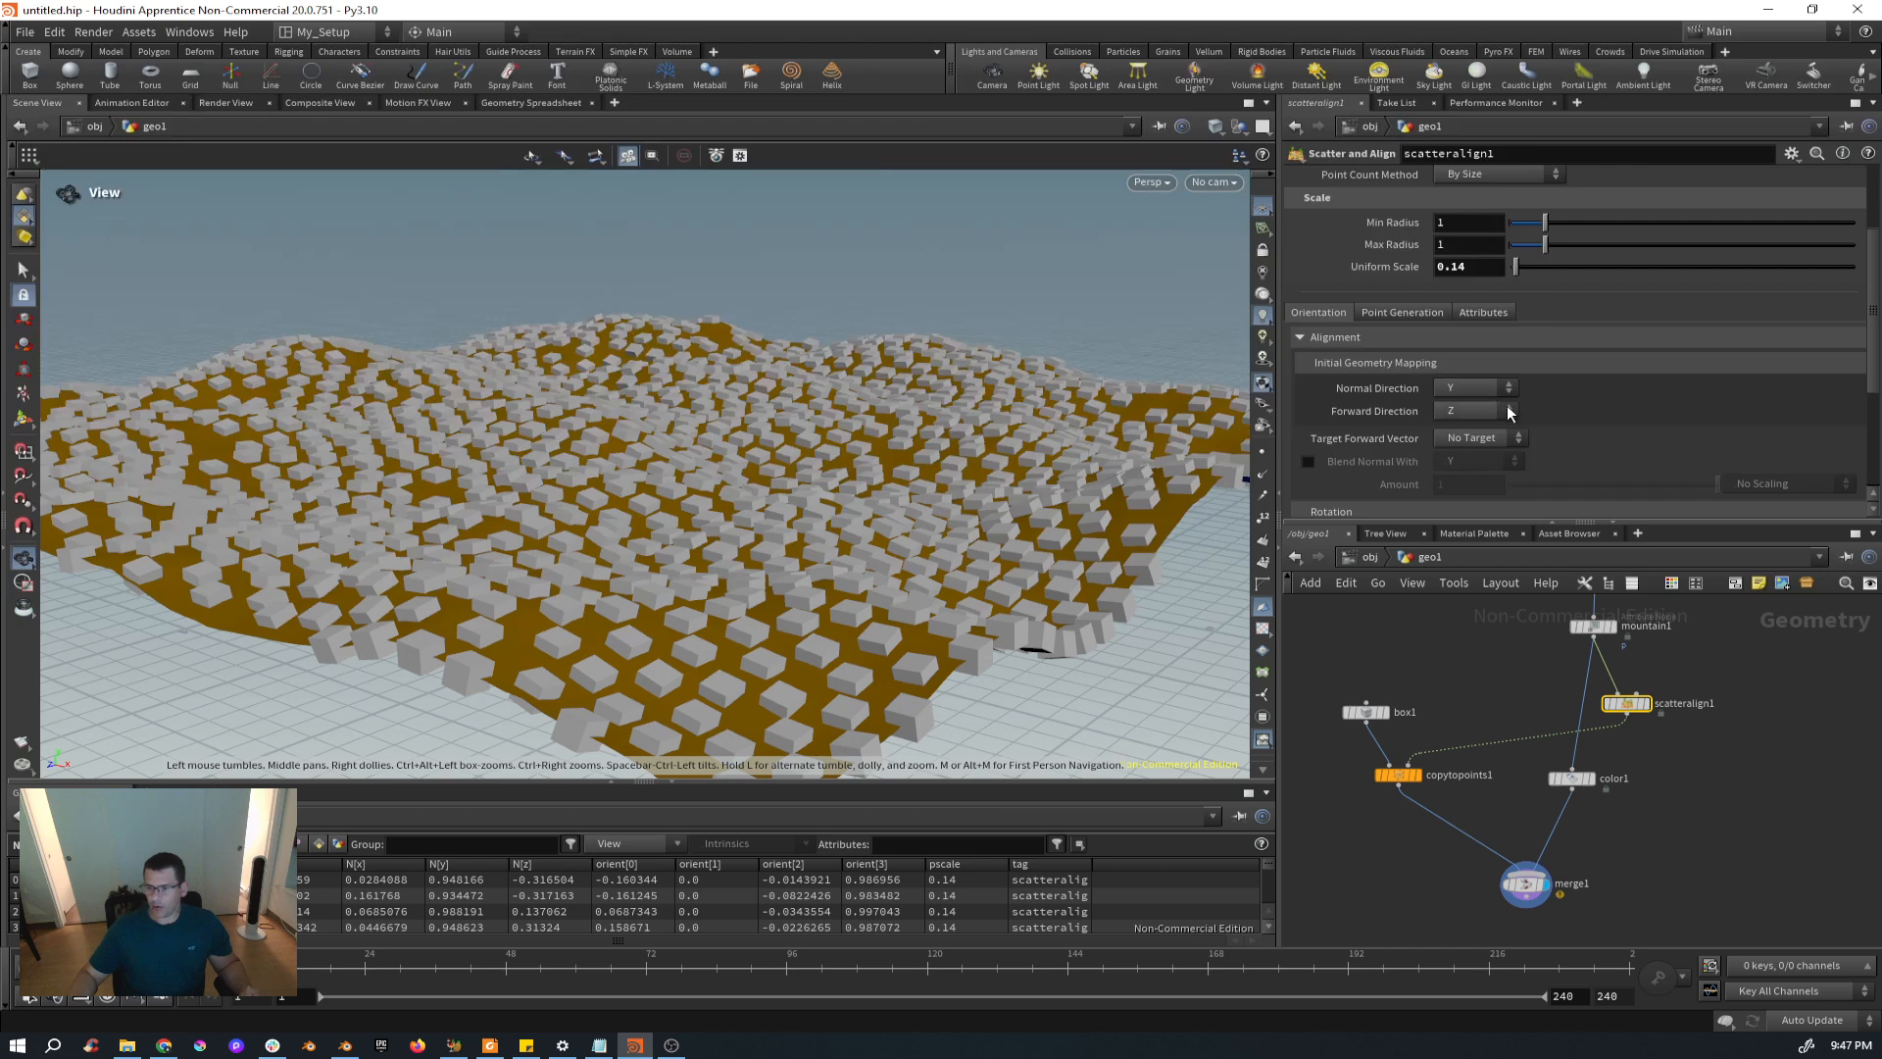
left_click(1520, 437)
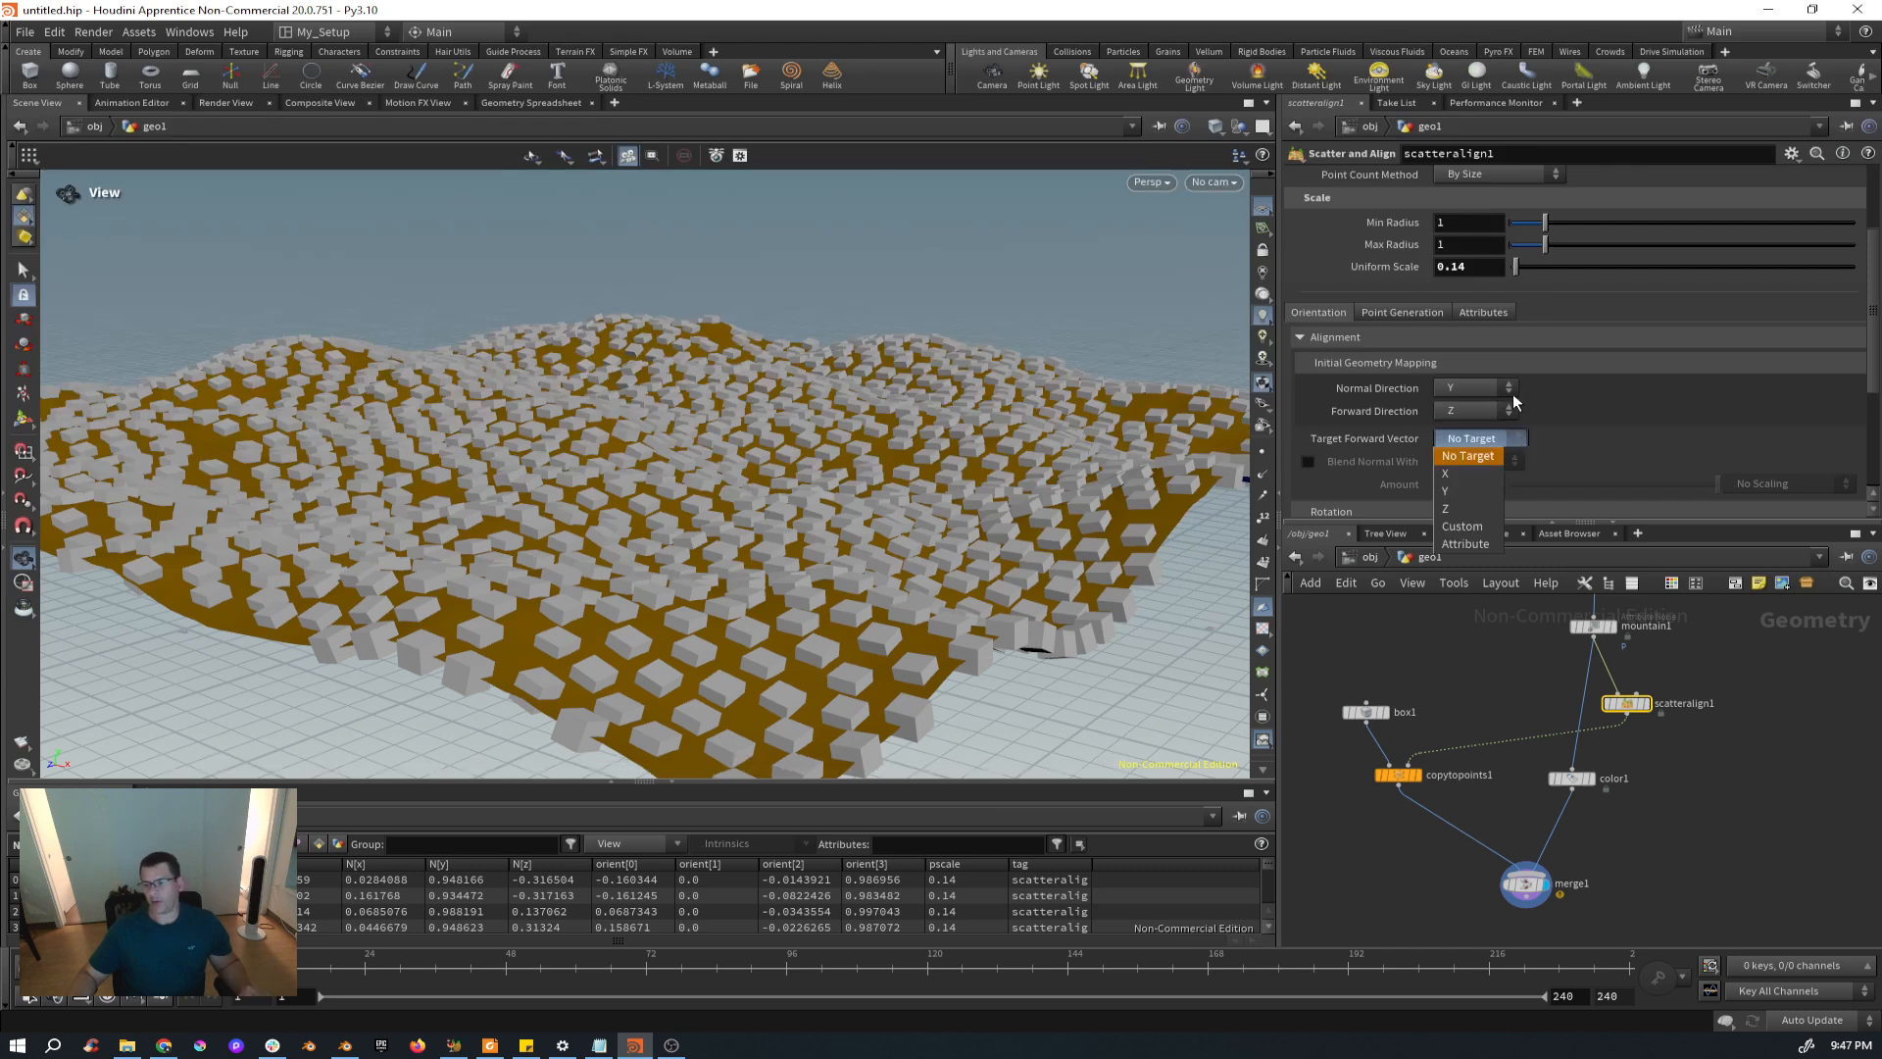
left_click(1561, 403)
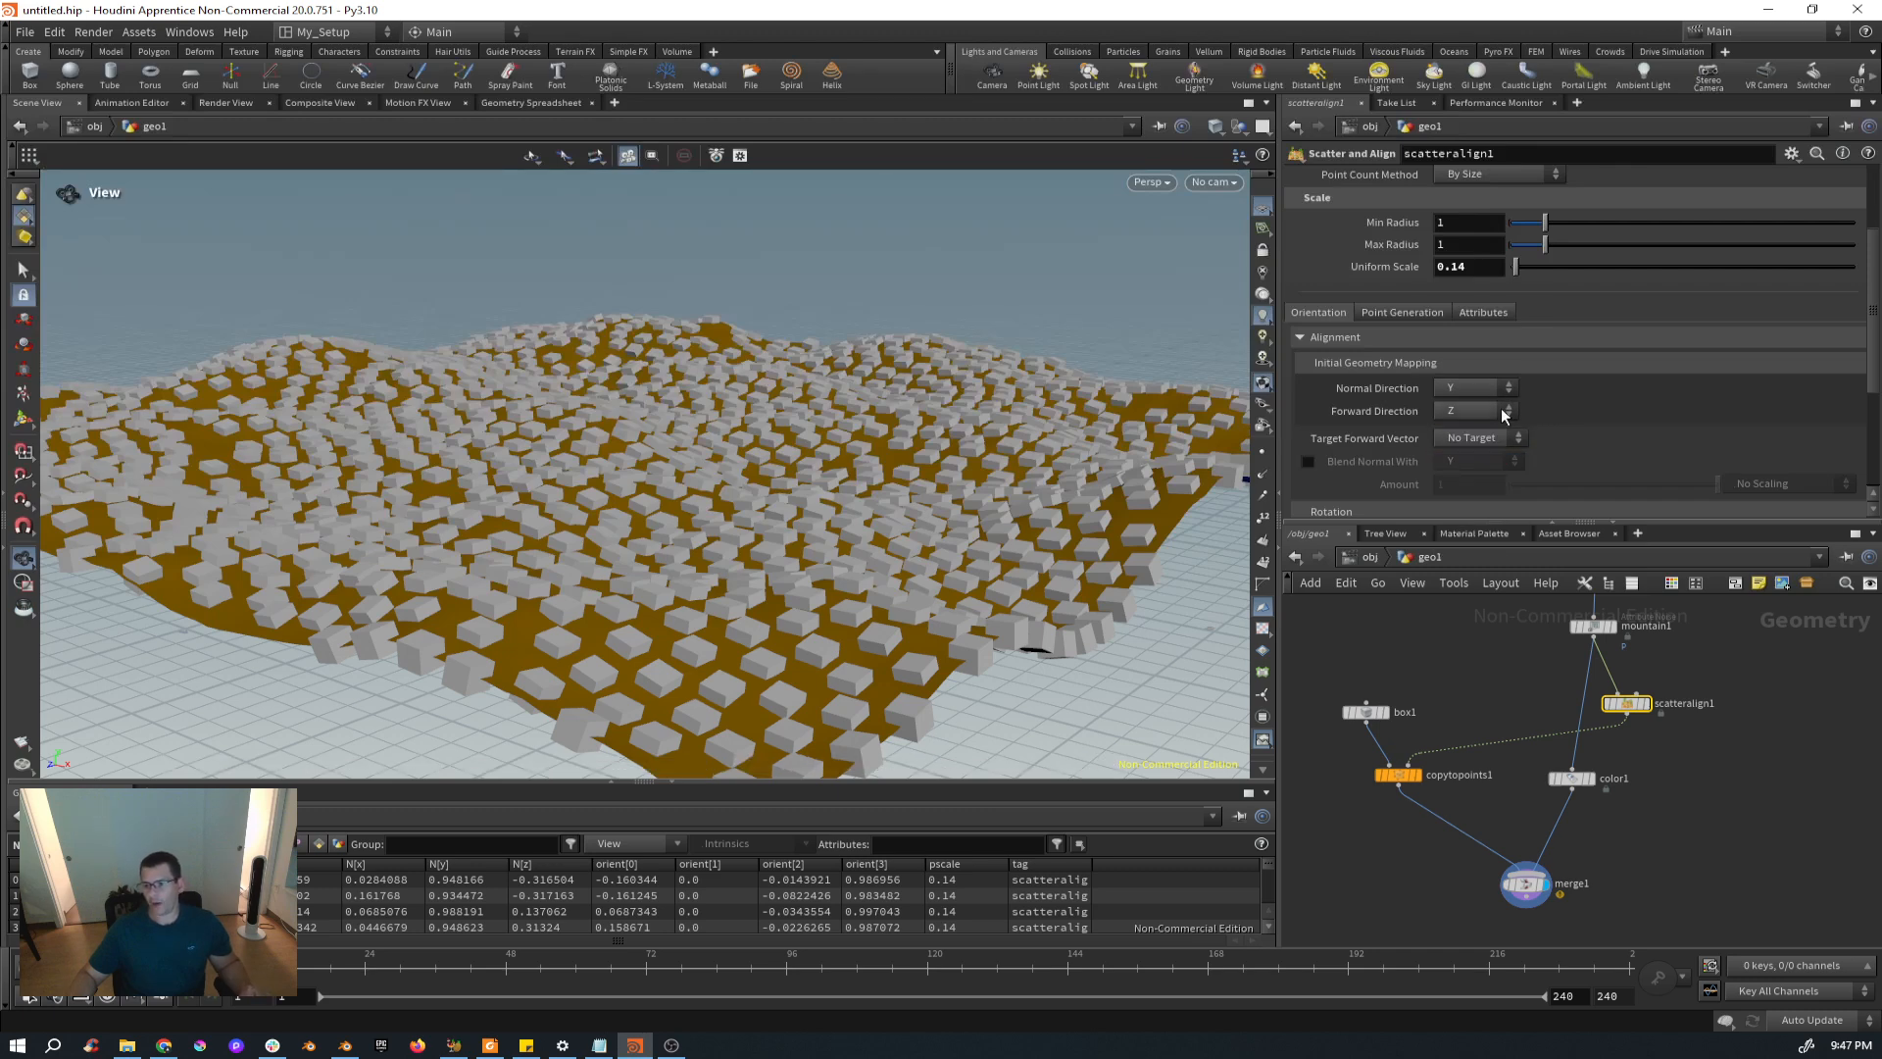
Enable Blend Normal With Y in the alignment settings and set its amount to 0.706.
left_click(1309, 461)
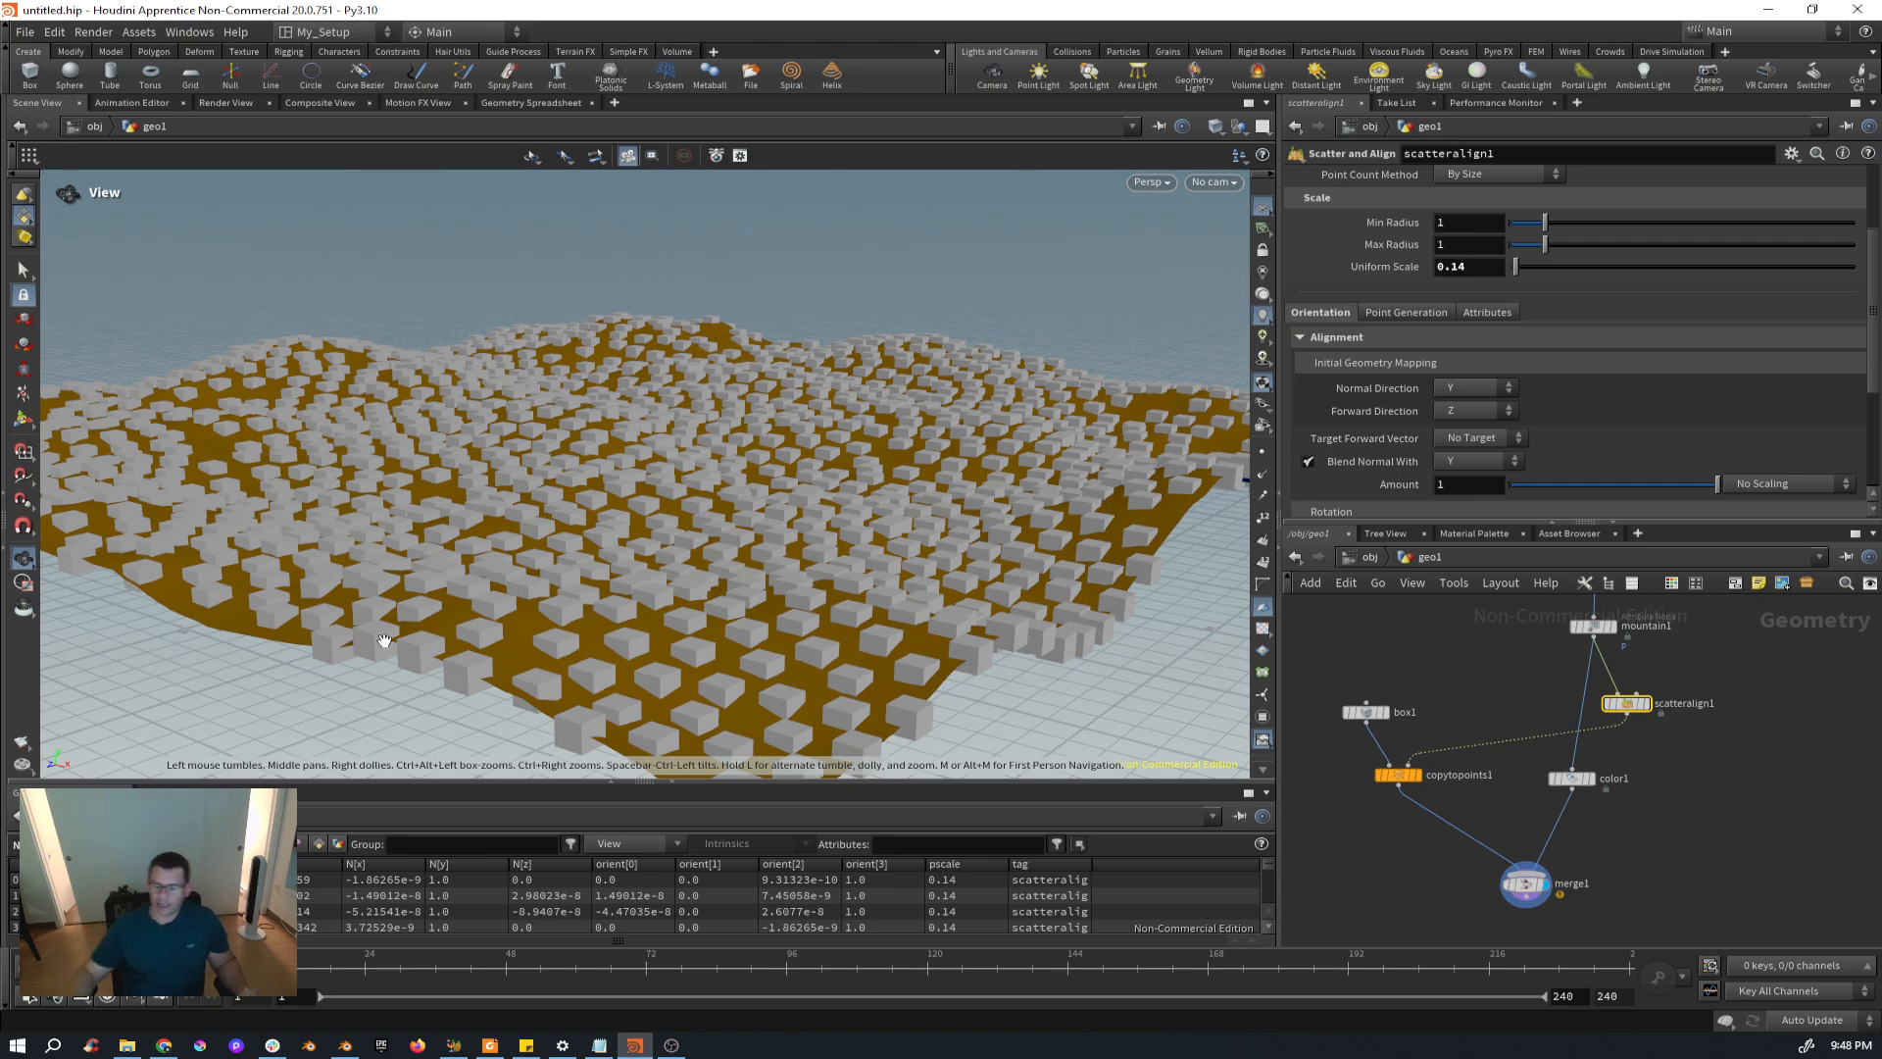
left_click_drag(615, 605, 754, 578)
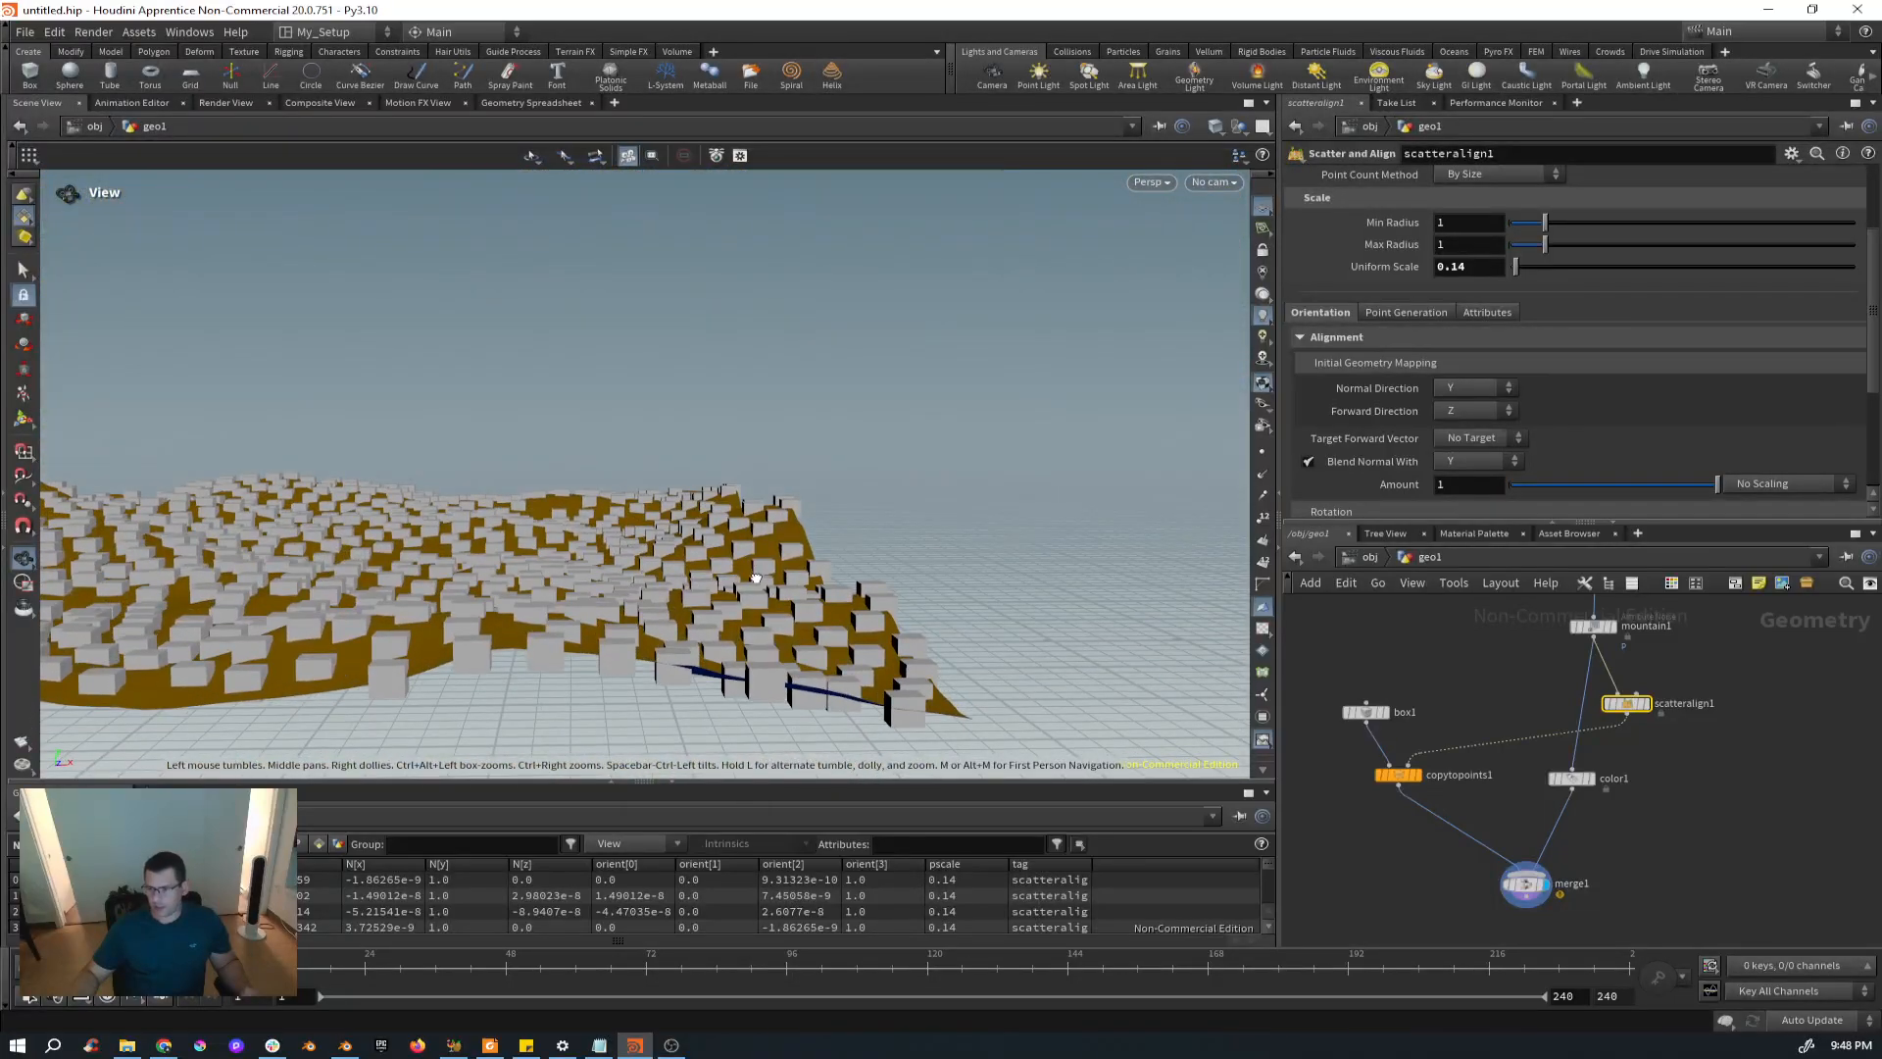
left_click_drag(1725, 491, 1657, 500)
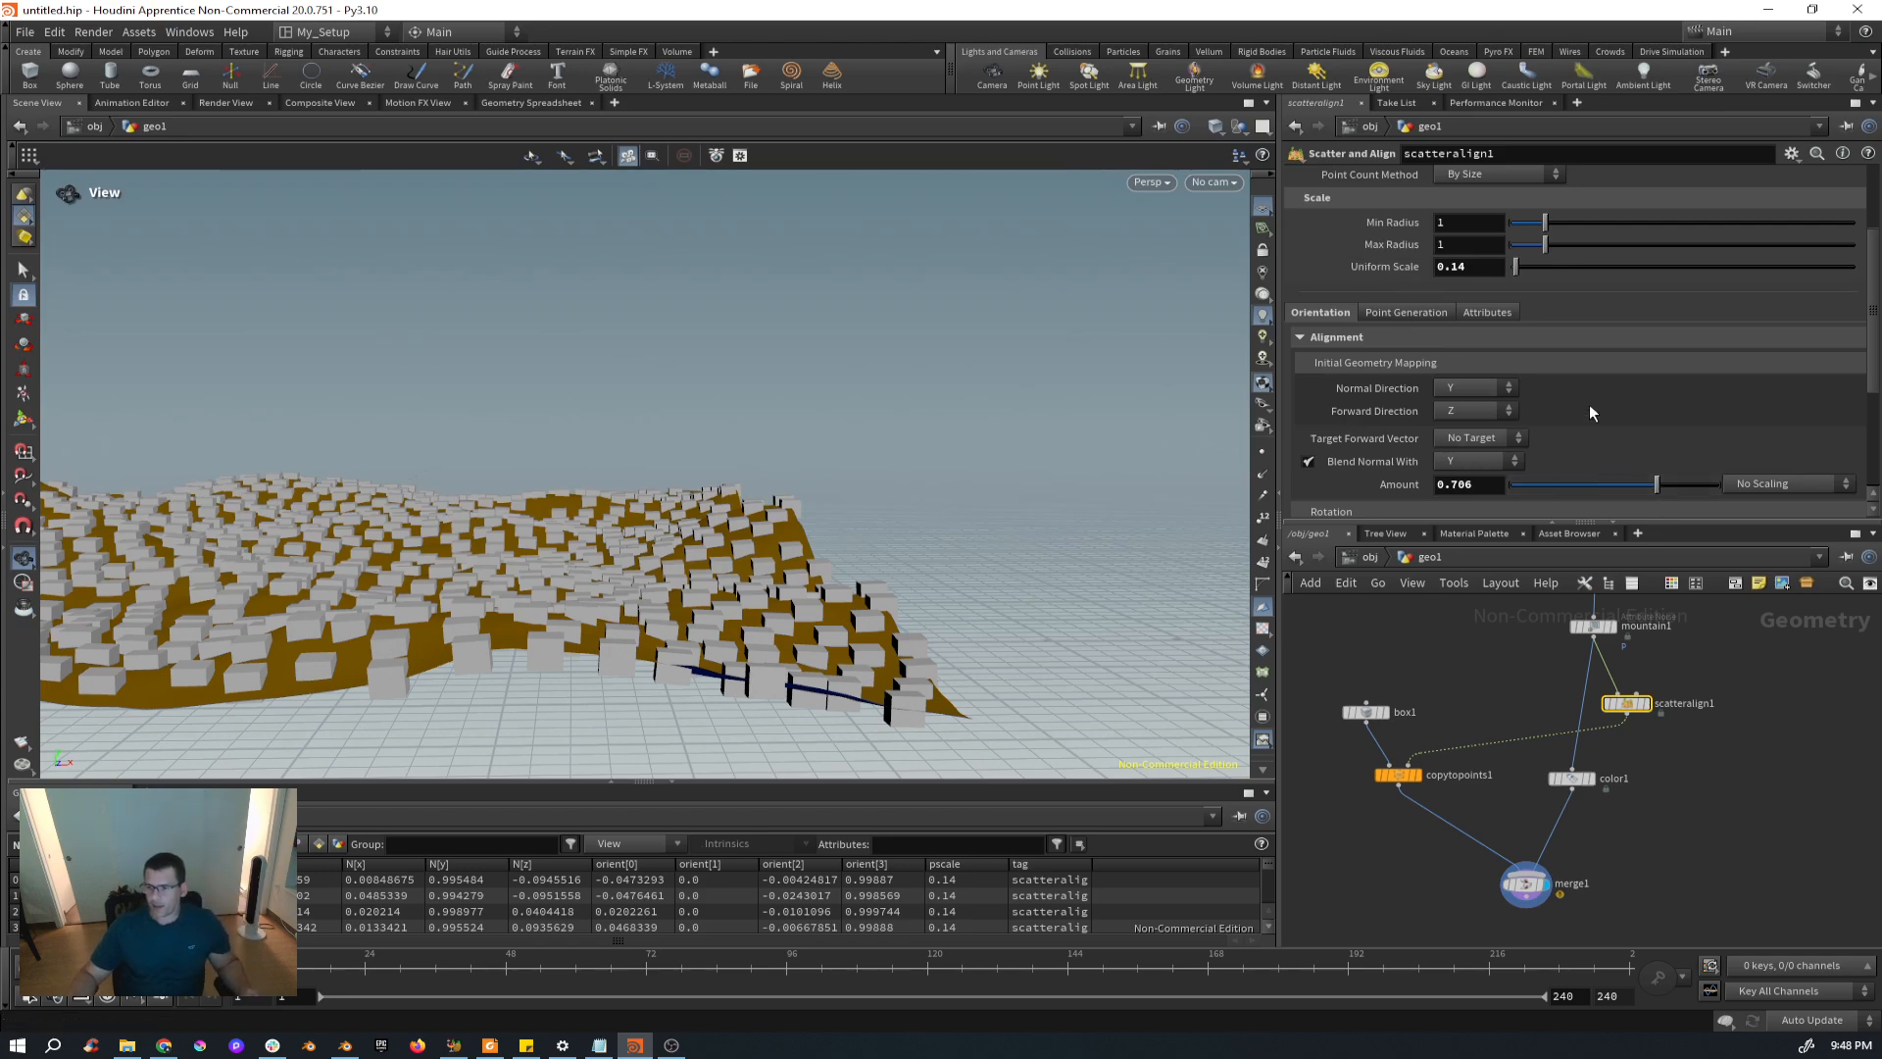
left_click_drag(949, 526, 522, 634)
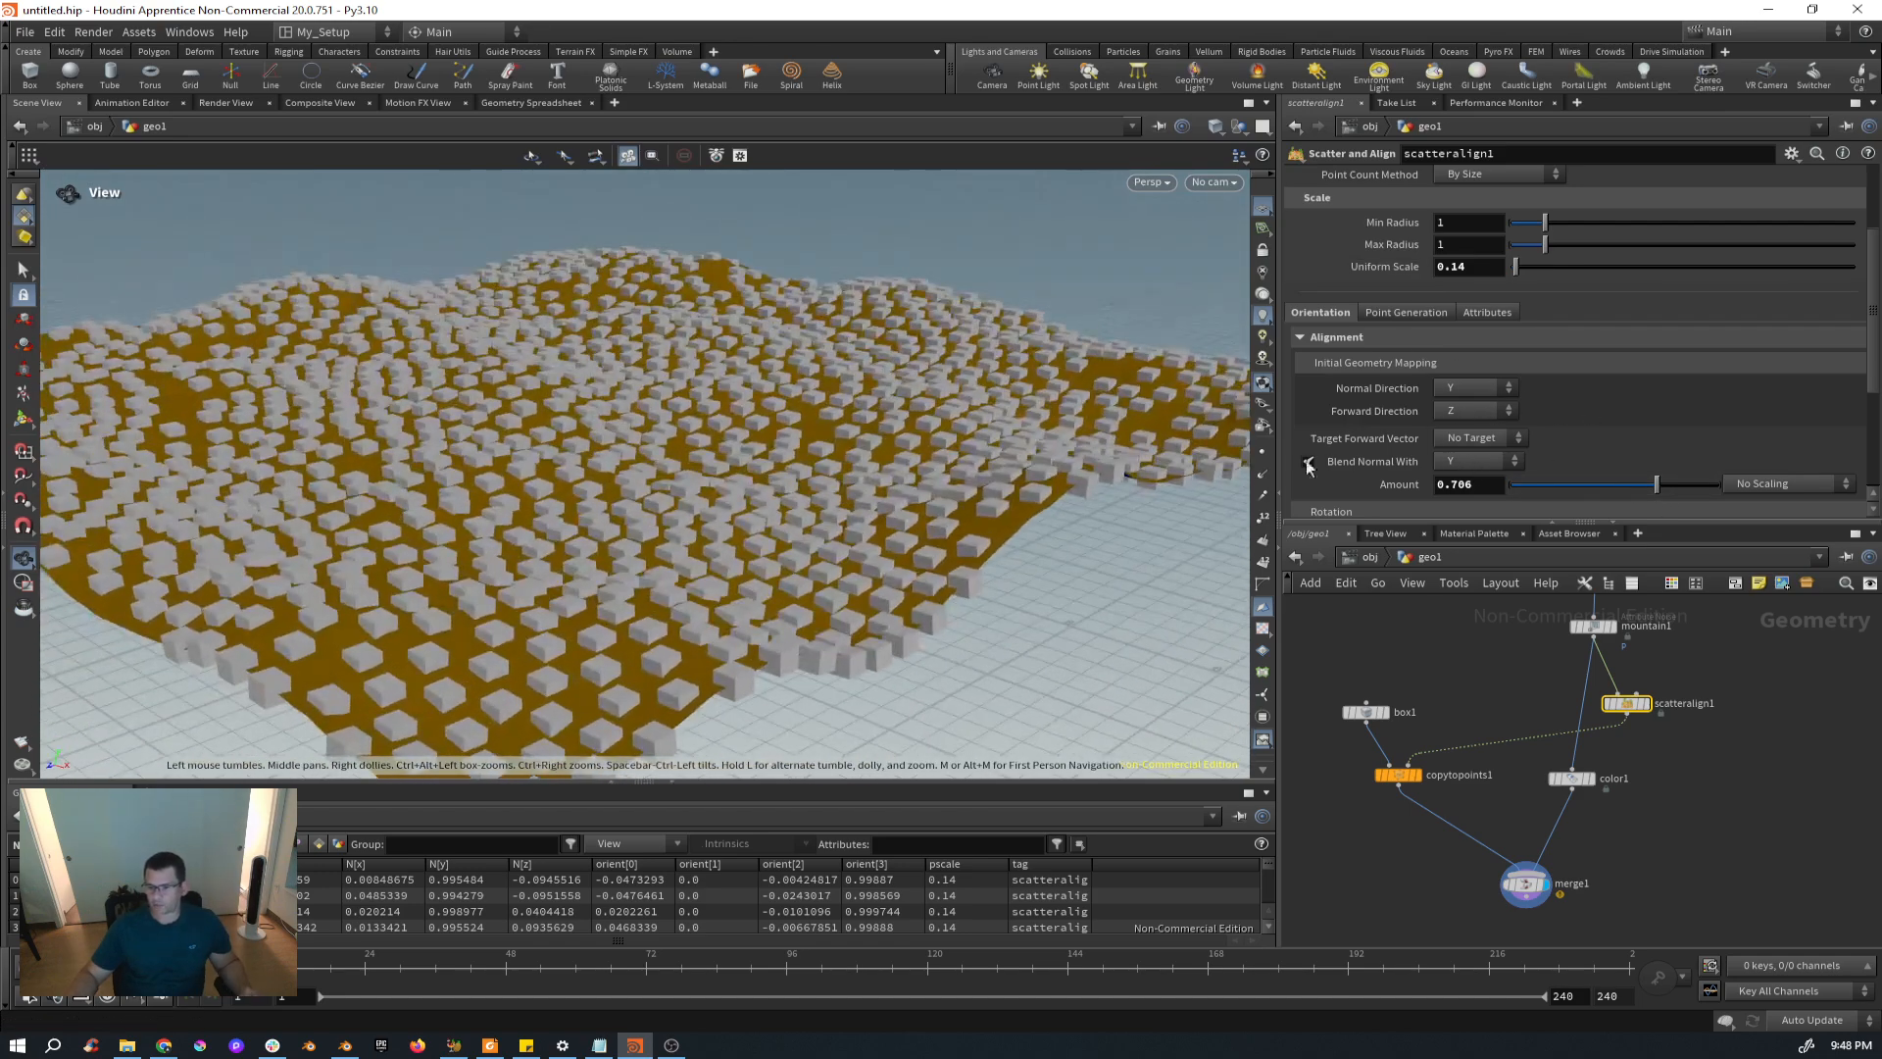
Try a Max Random Cone Angle of 22.2 and Forward Direction X, and restore them to 0 and Z.
scroll(1617, 402, "down", 5)
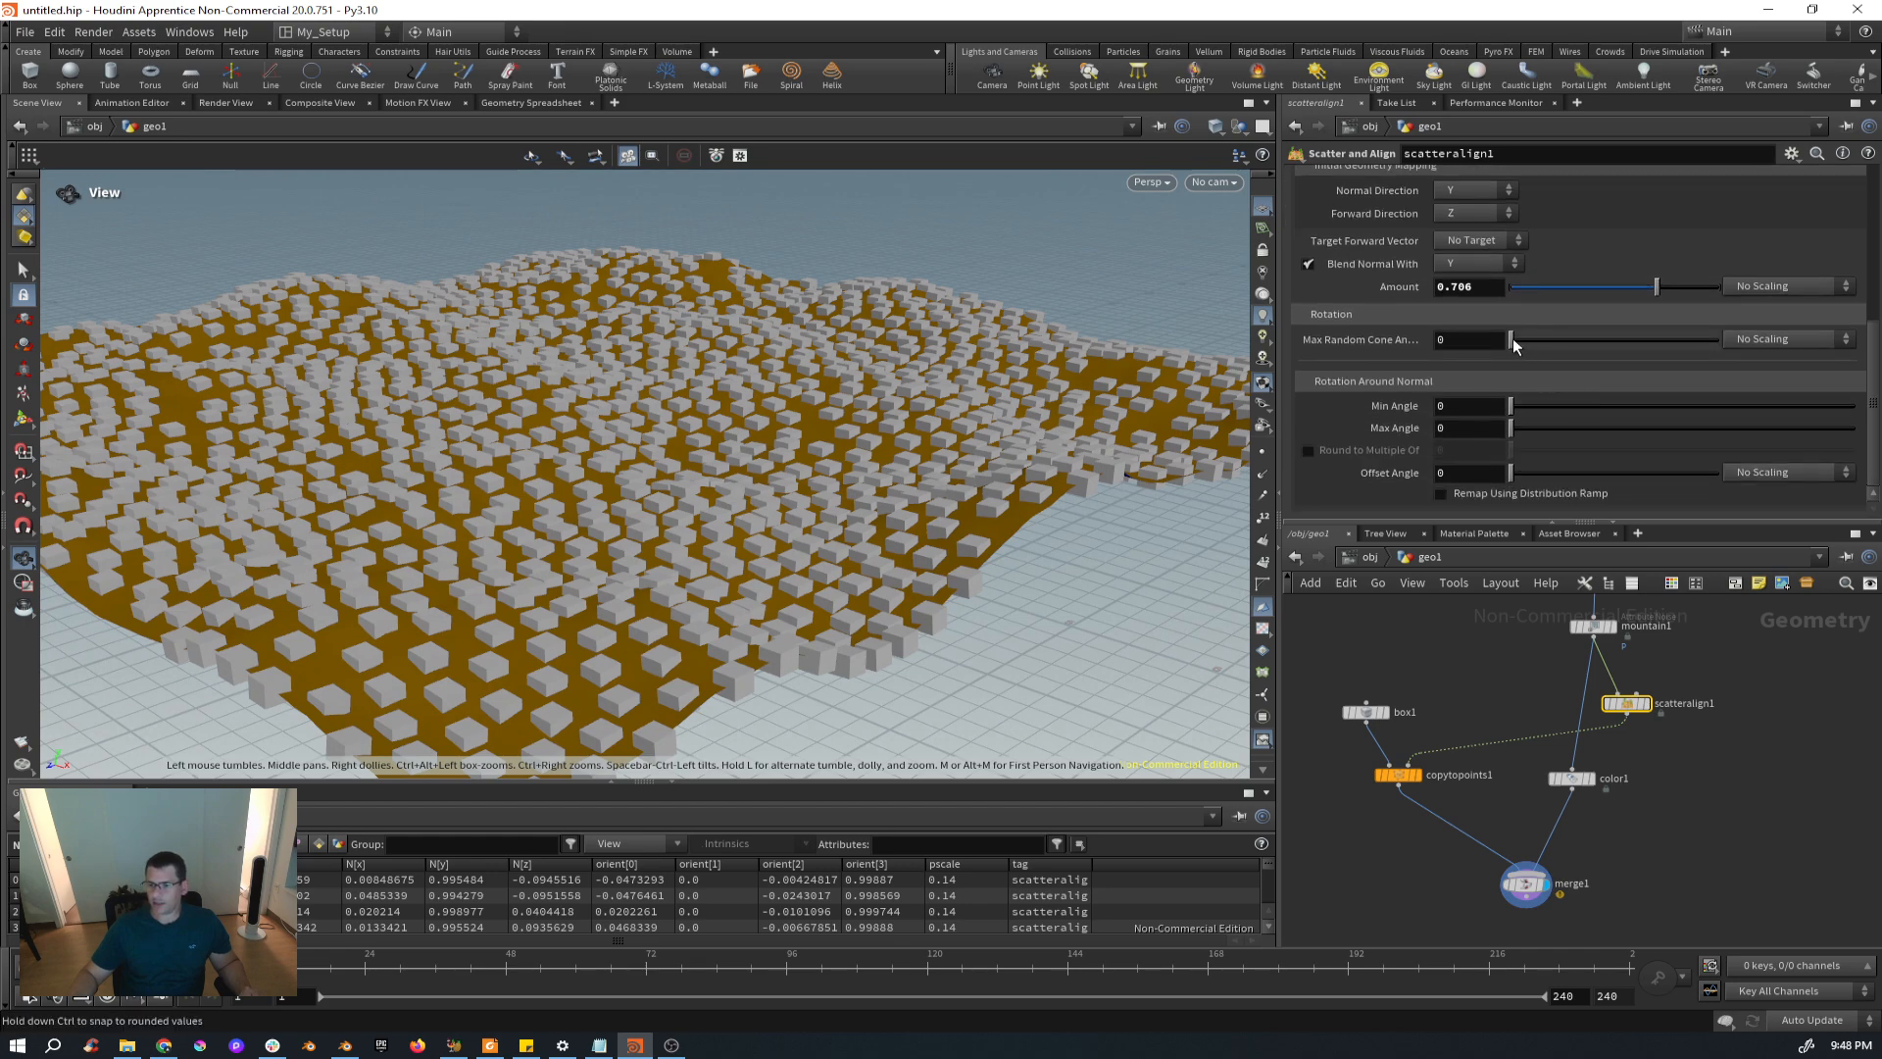
mouse_move(1510, 341)
left_mouse_down()
mouse_move(1724, 348)
mouse_move(1500, 349)
mouse_move(1536, 348)
left_mouse_up()
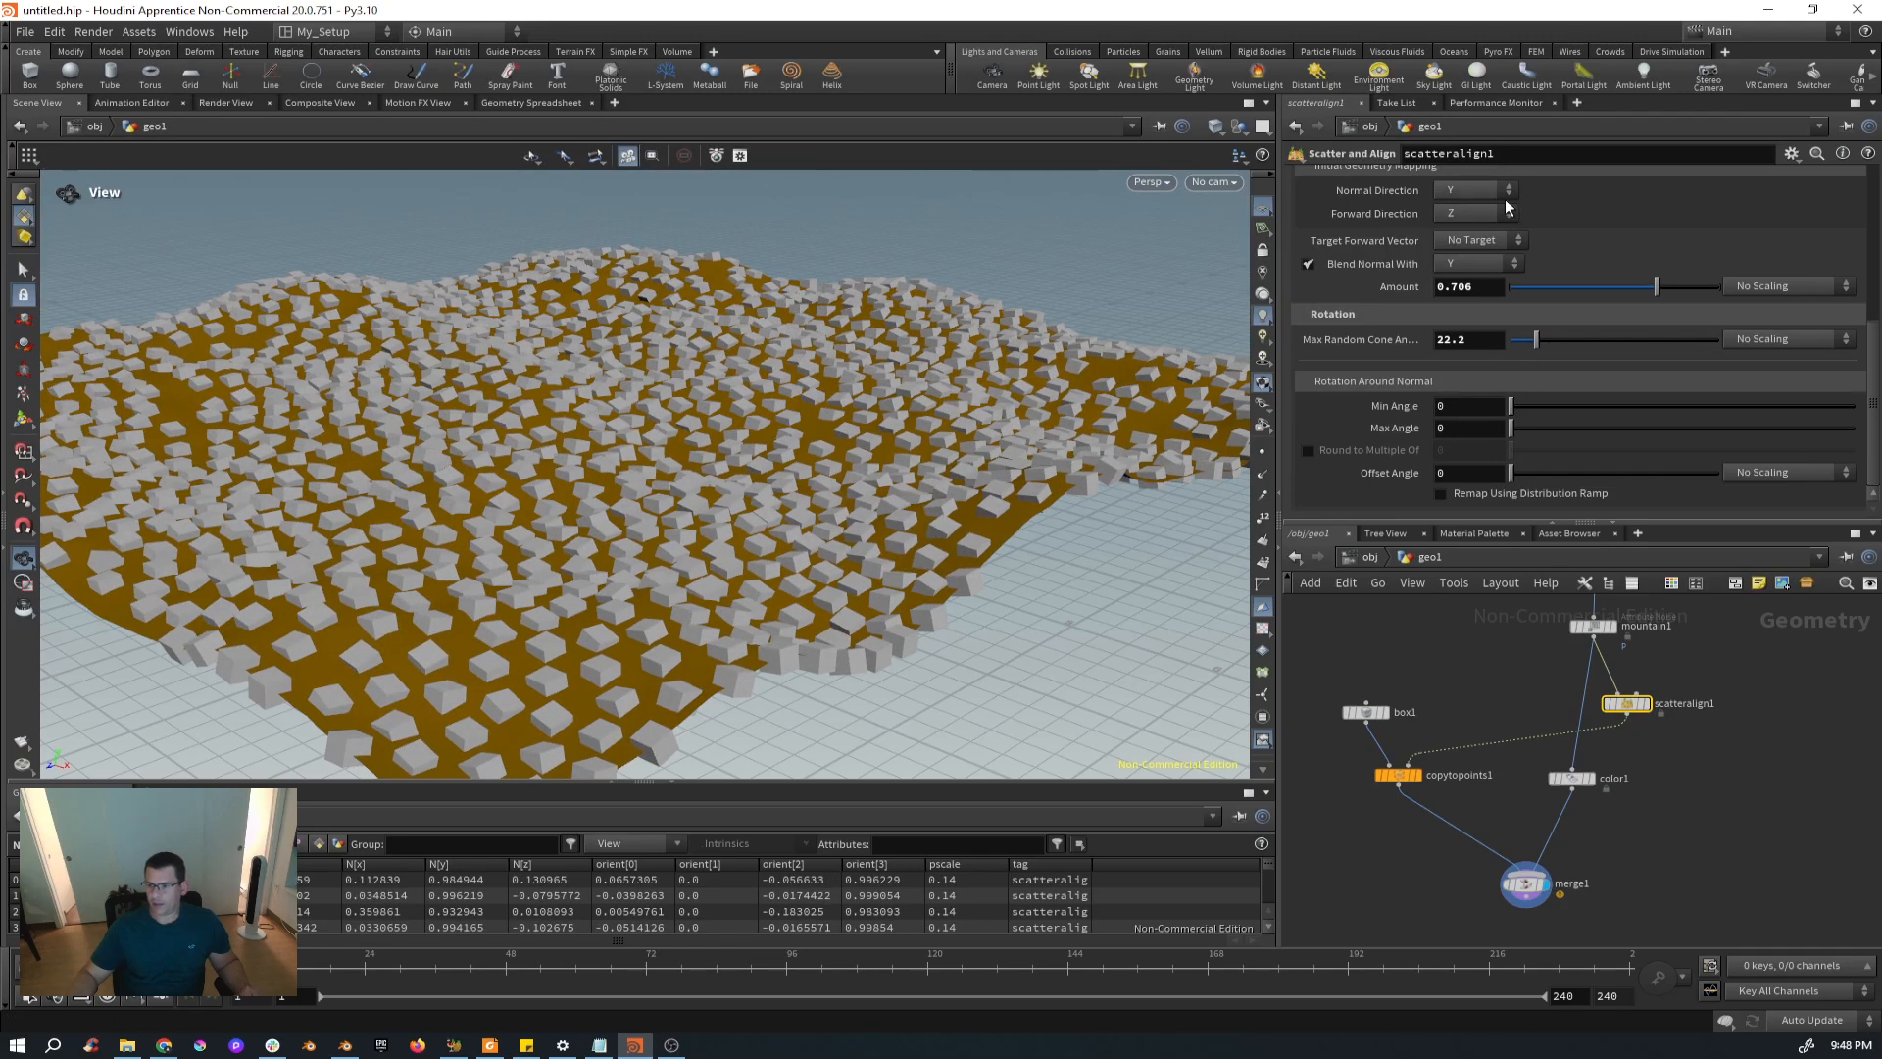
left_click(1508, 212)
left_click(1482, 229)
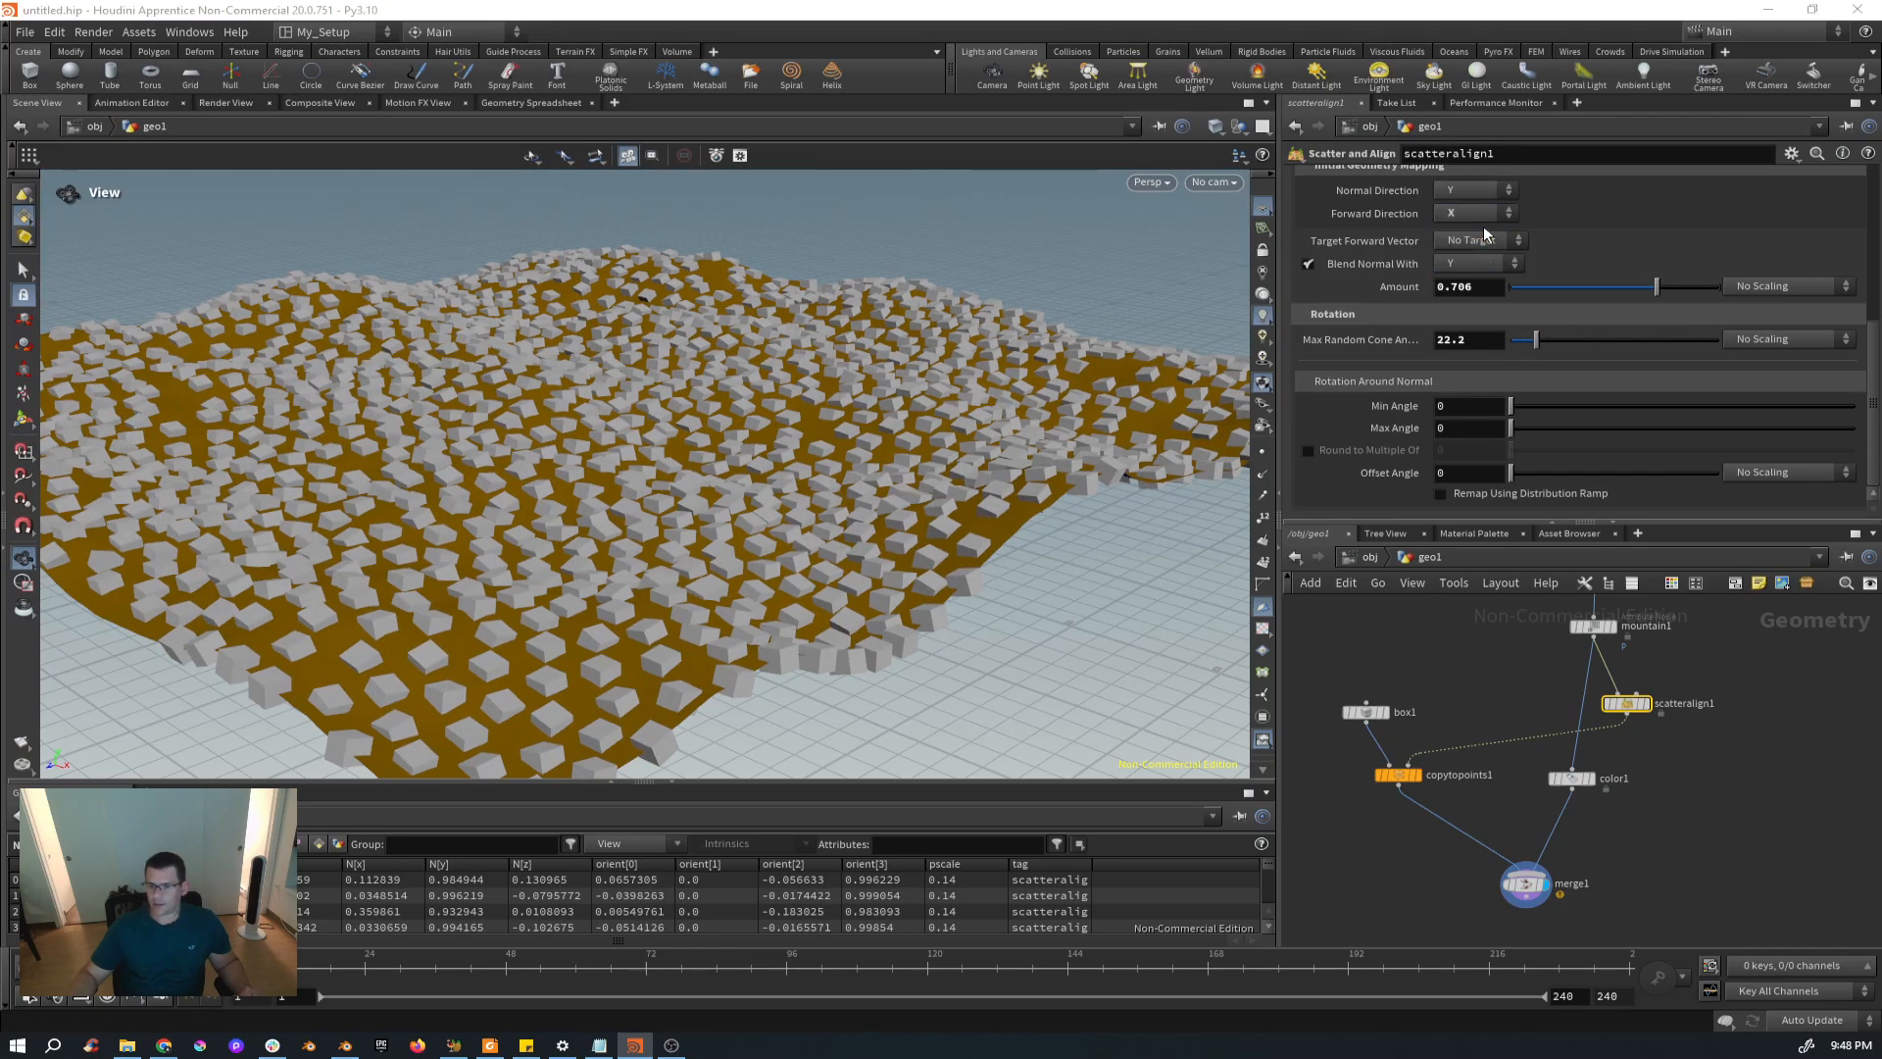
left_click(1510, 213)
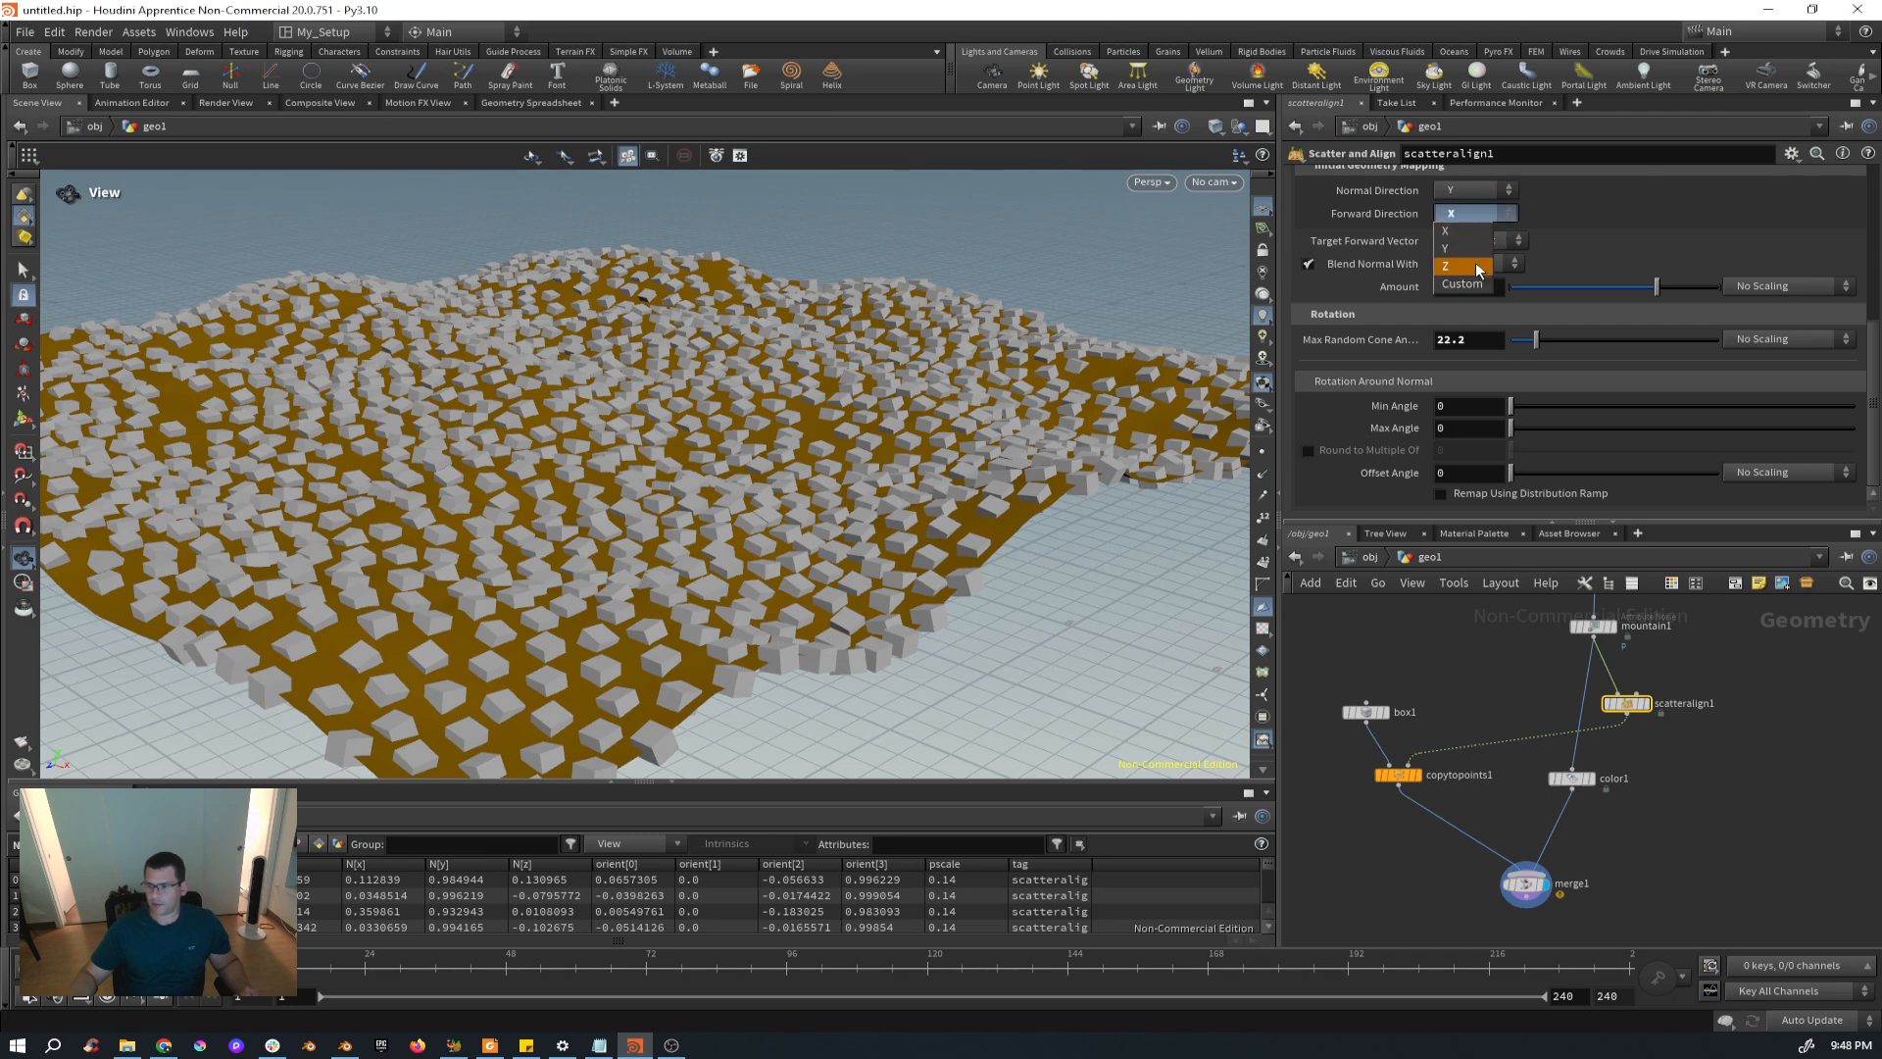
left_click(1477, 266)
left_click(1502, 214)
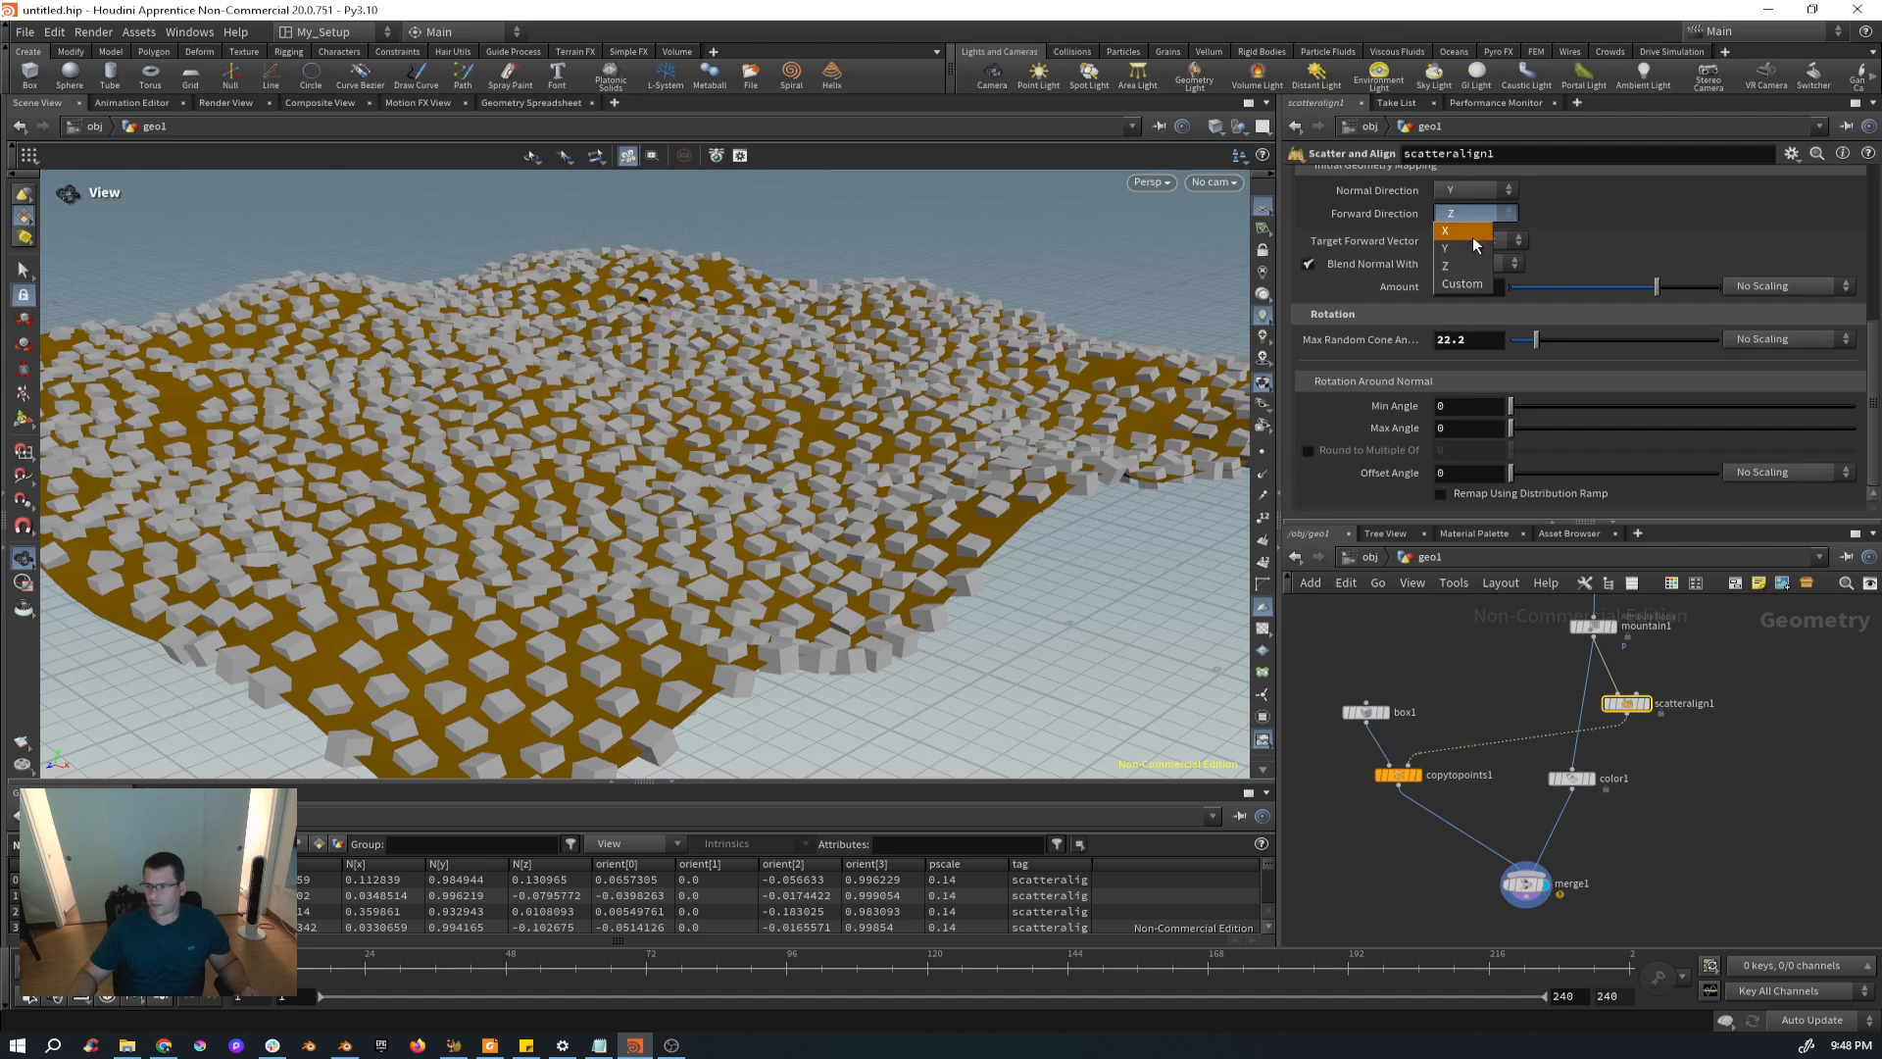
left_click(1469, 267)
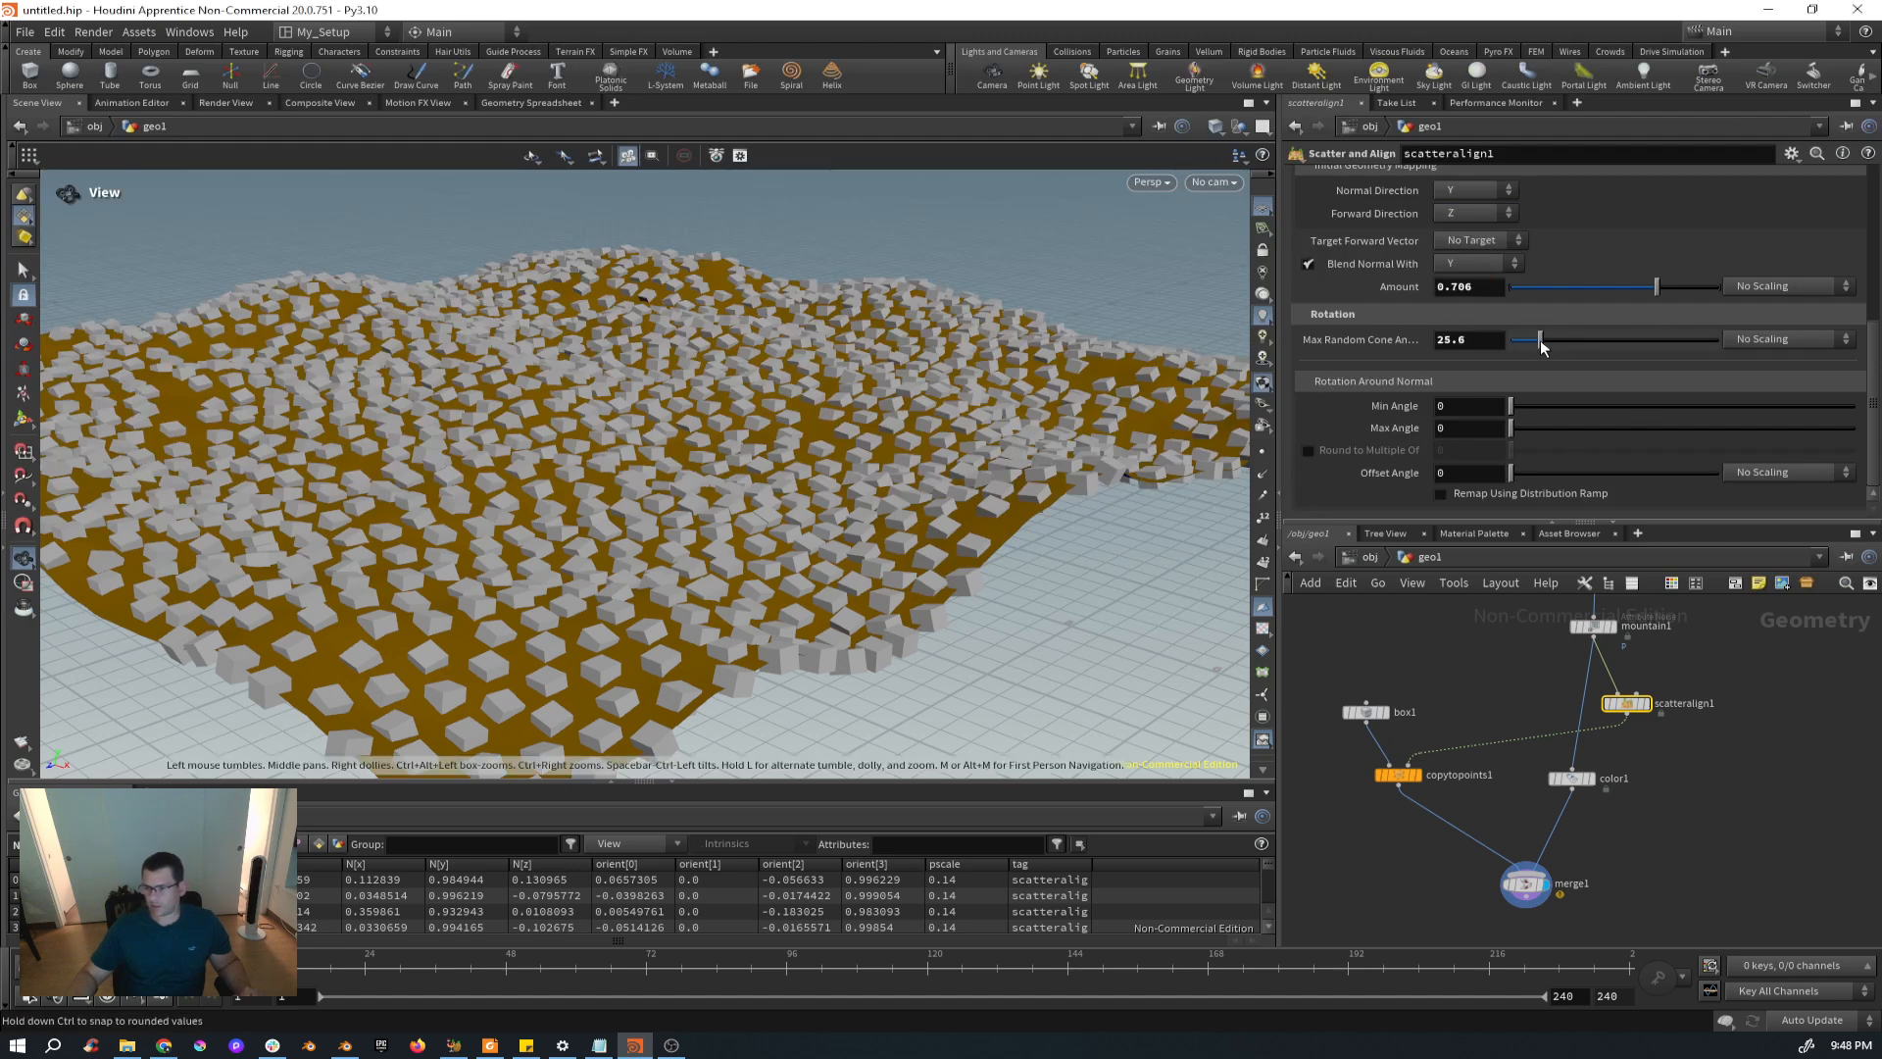
left_click_drag(1536, 340, 1506, 346)
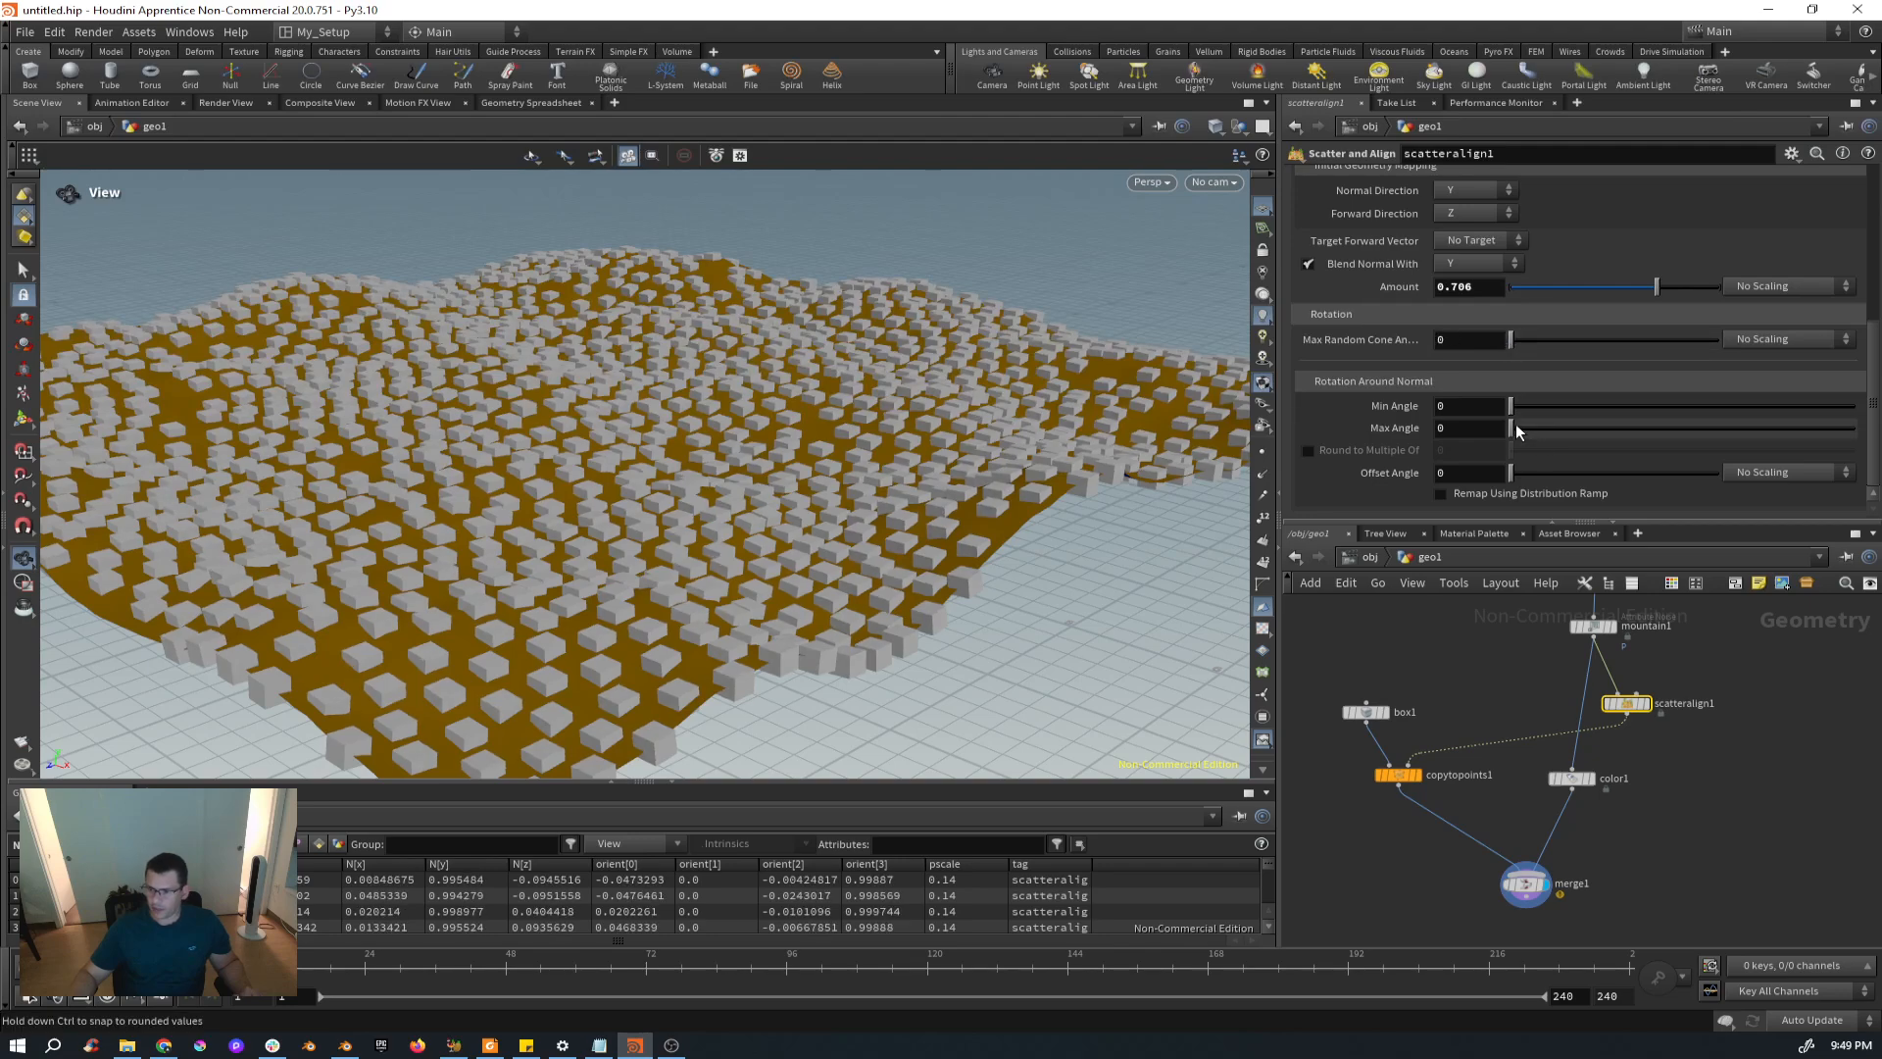
Set the Rotation Around Normal to a Max Angle of 7 and an Offset Angle of 229.
left_click_drag(1514, 427, 1655, 436)
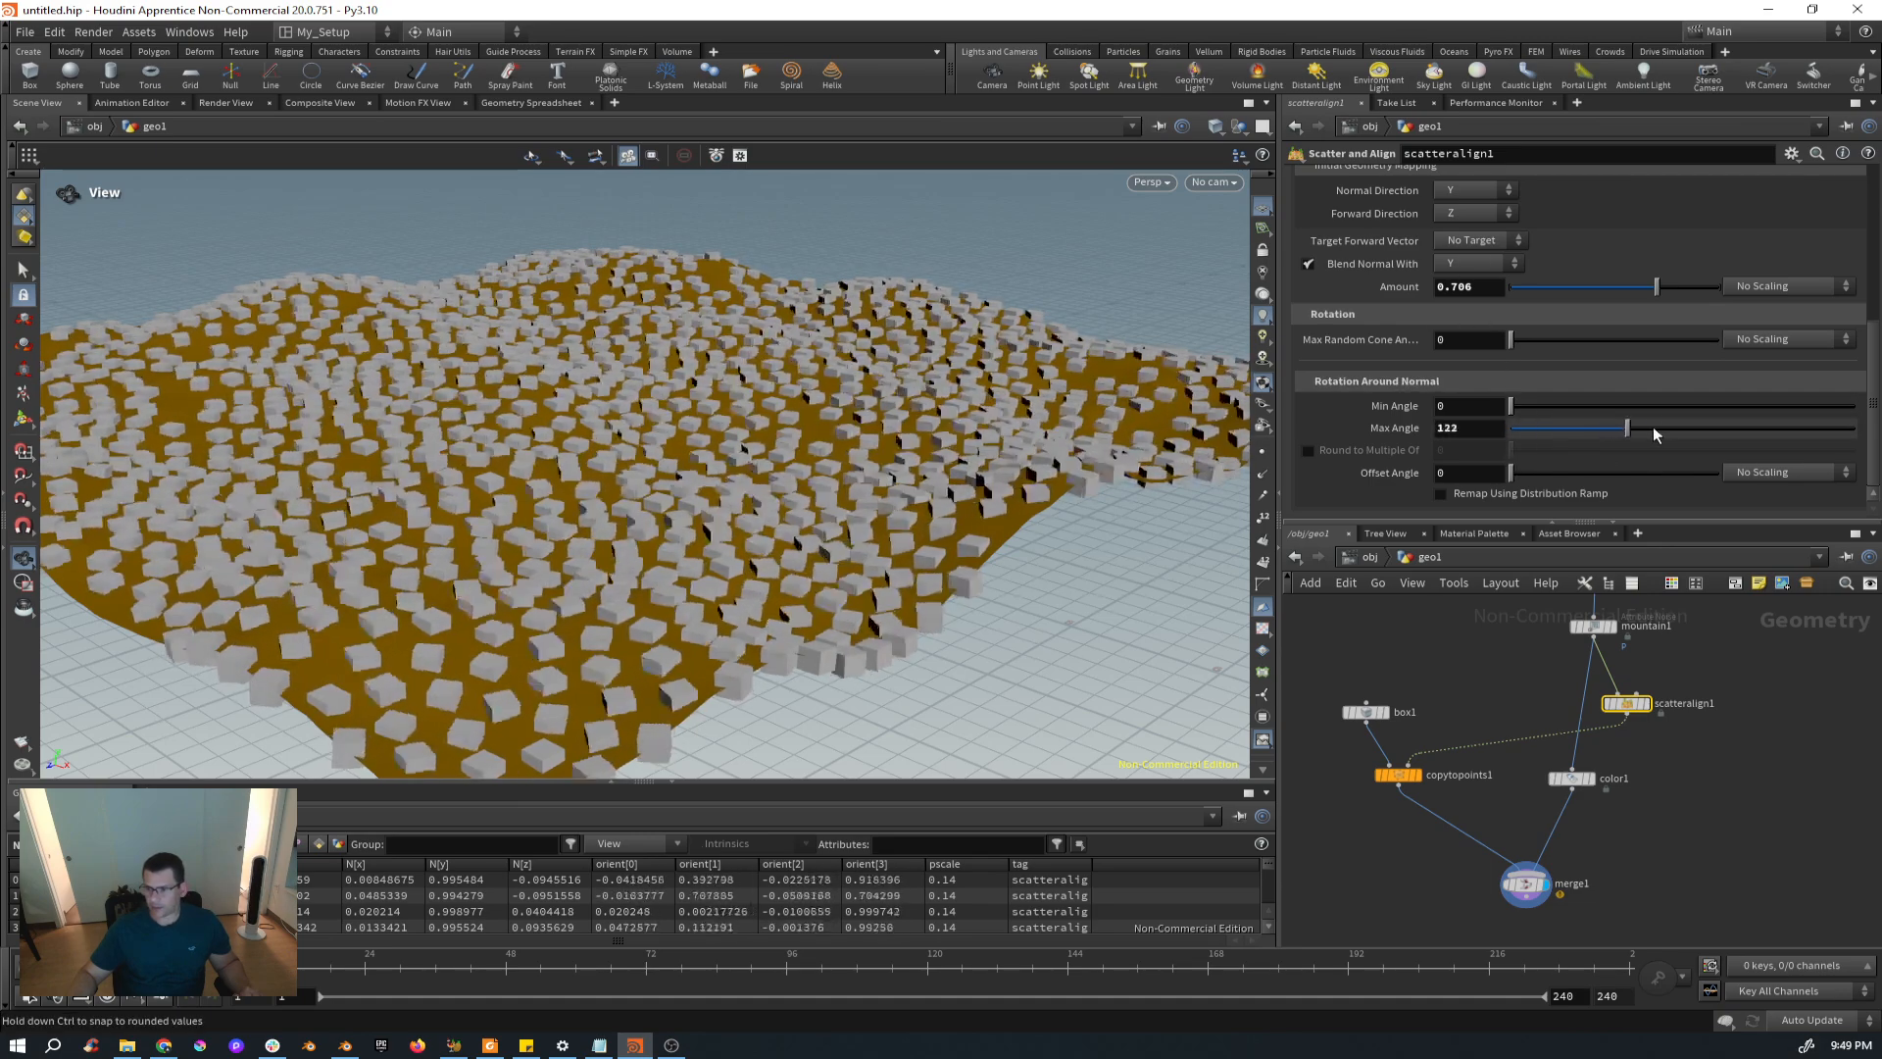
left_click_drag(1514, 406, 1526, 408)
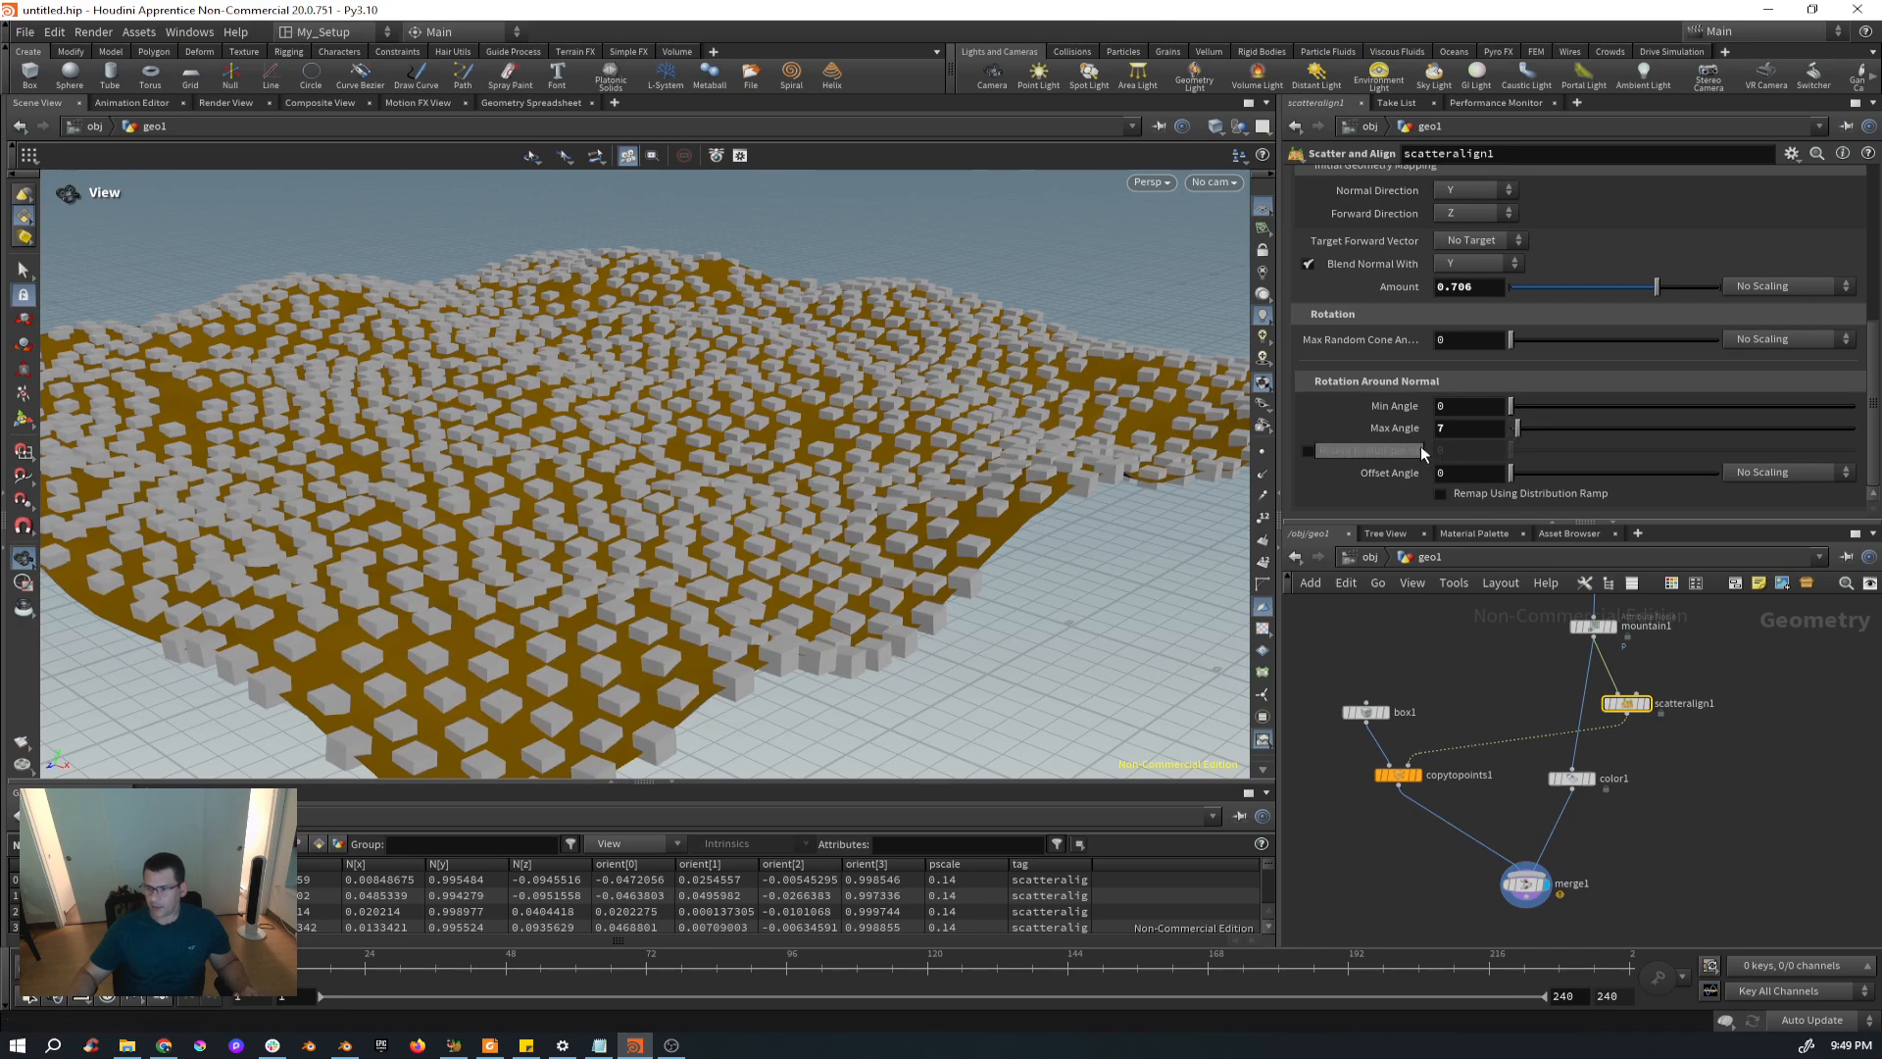
left_click_drag(1510, 472, 1566, 479)
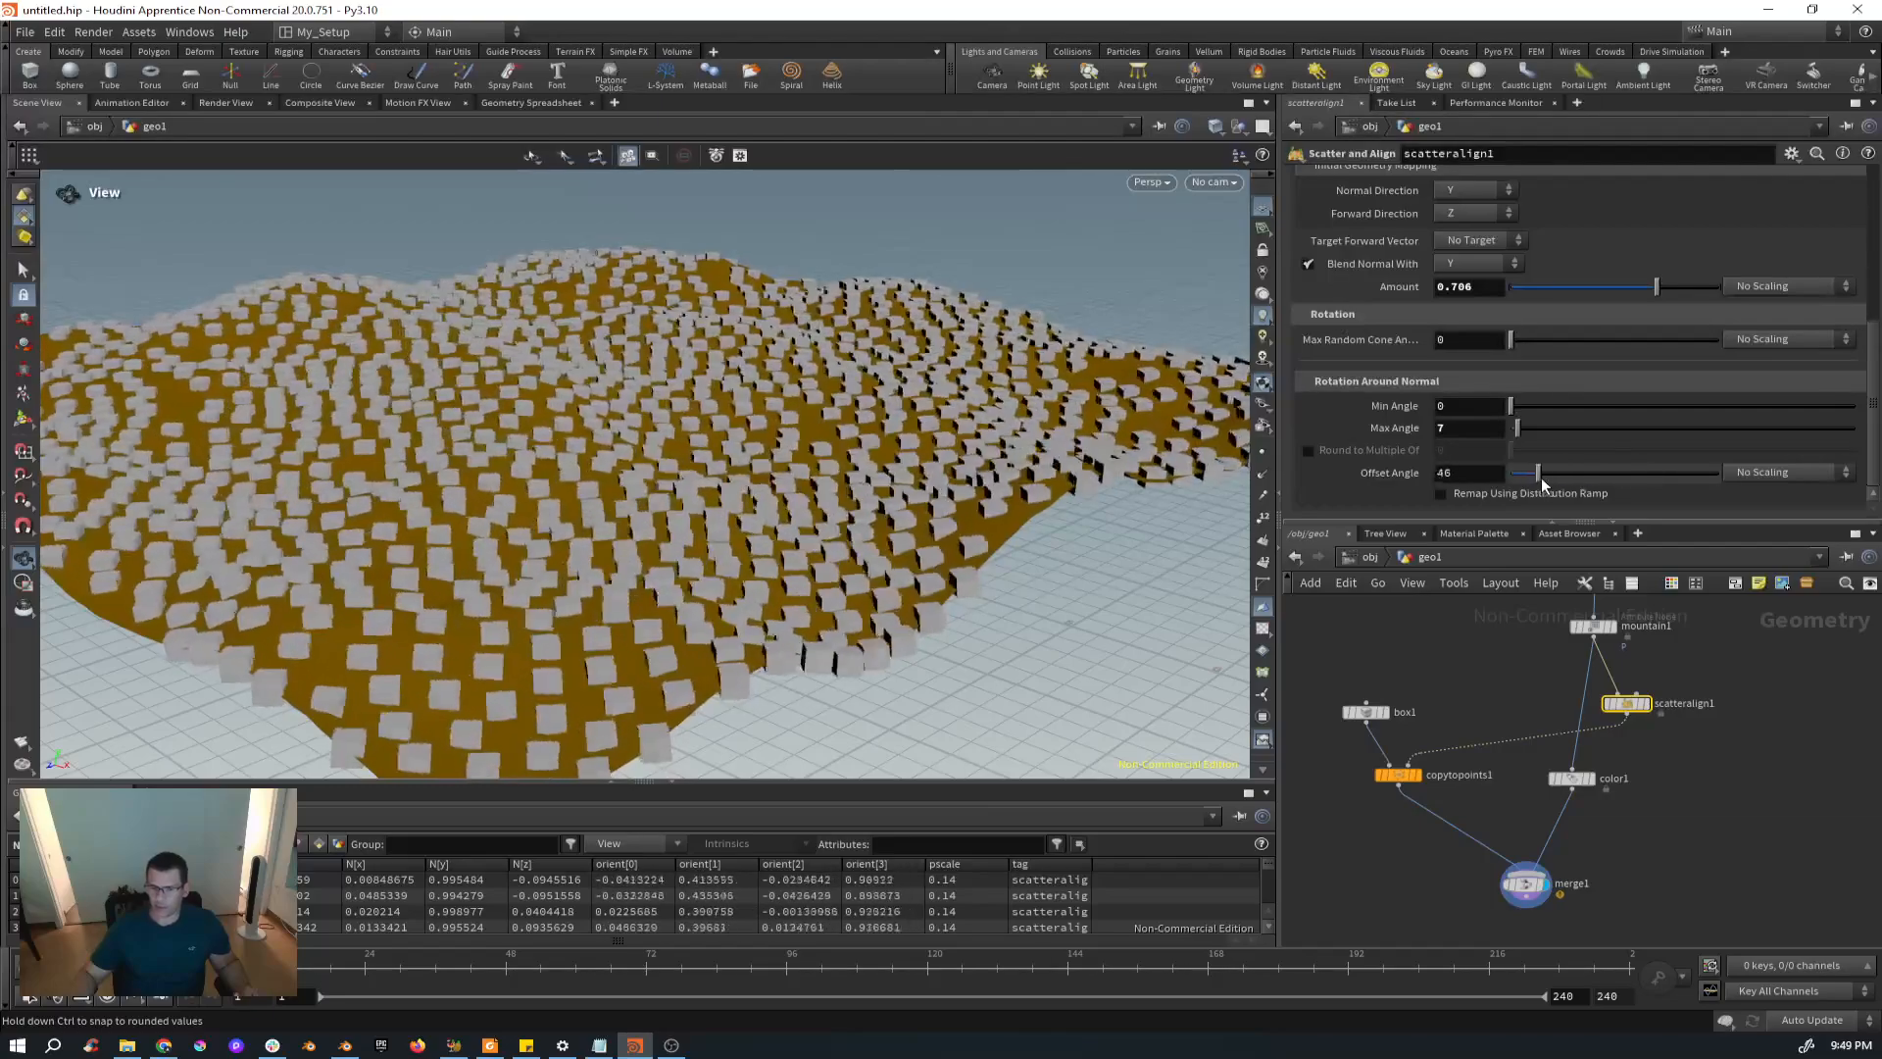
left_click_drag(1639, 486, 1645, 486)
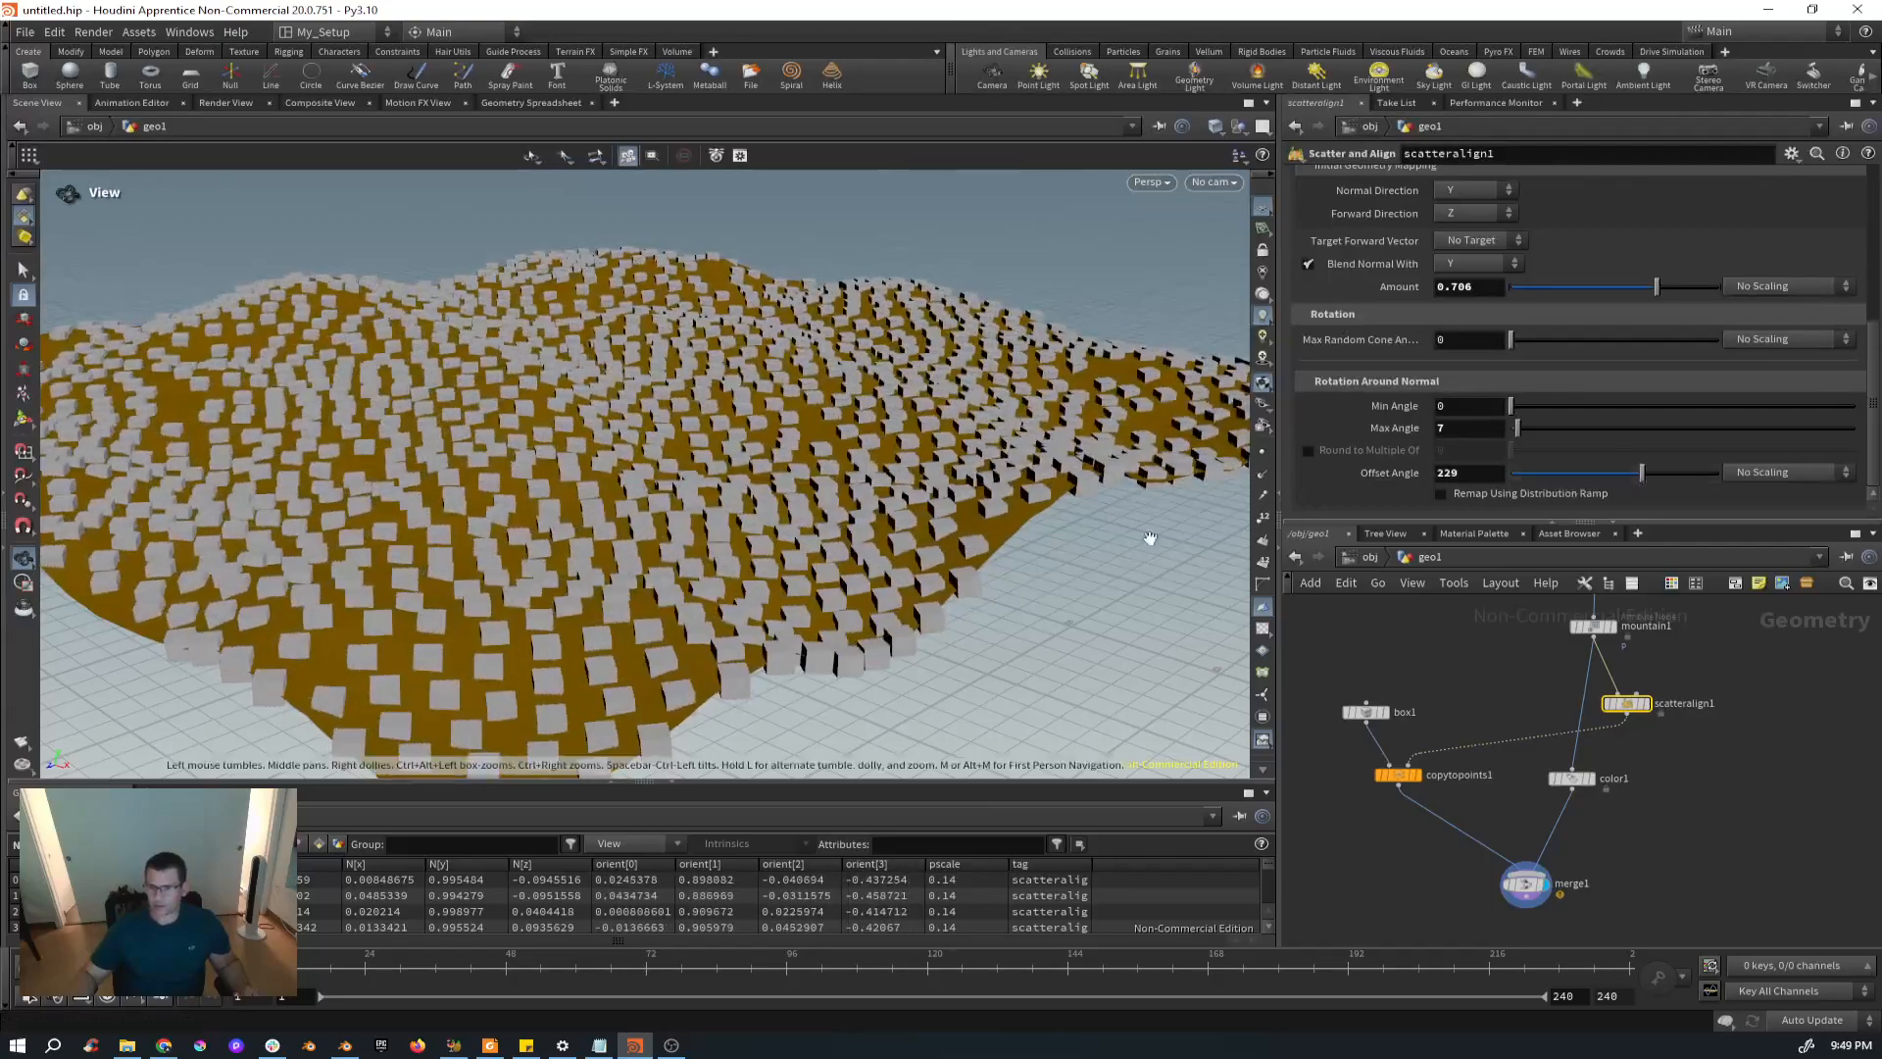
left_click_drag(992, 563, 989, 646)
left_click_drag(790, 543, 704, 482)
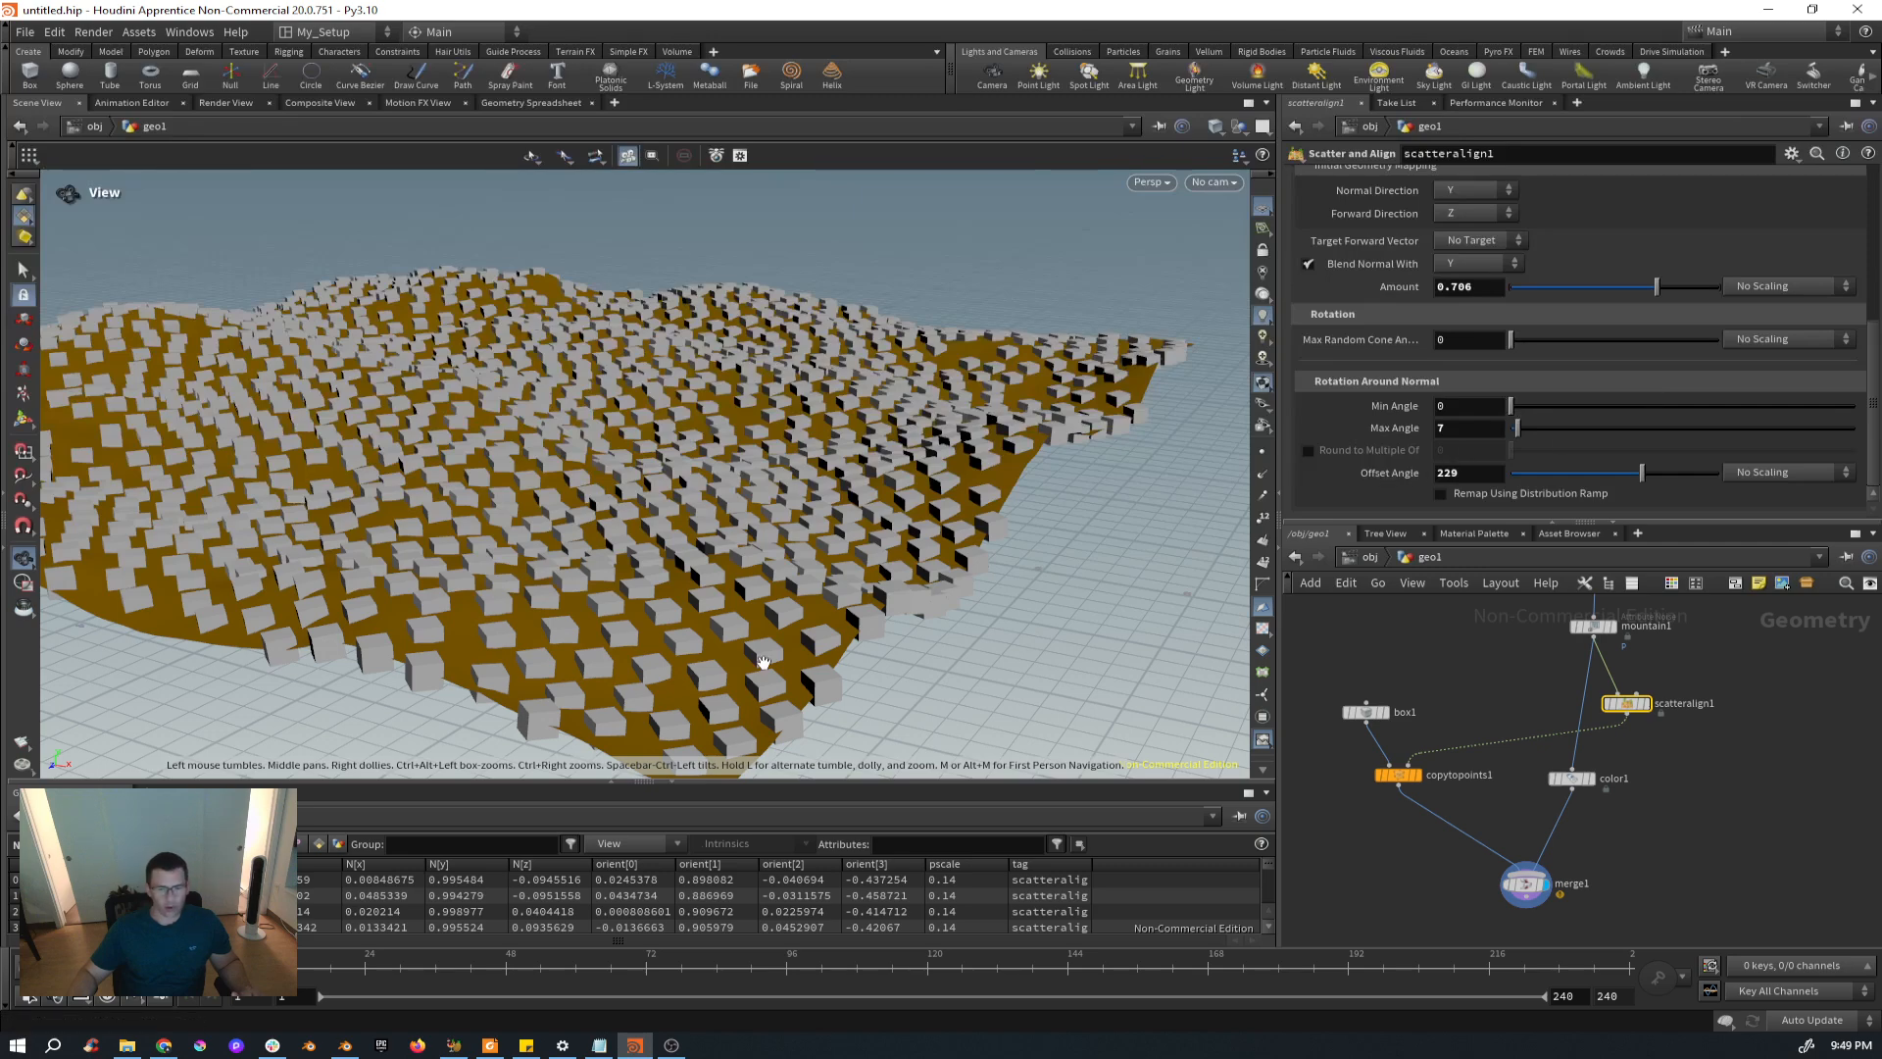
Switch to Blender and examine the Rotate Instances node and the Random Value node feeding its rotation.
left_click(345, 1045)
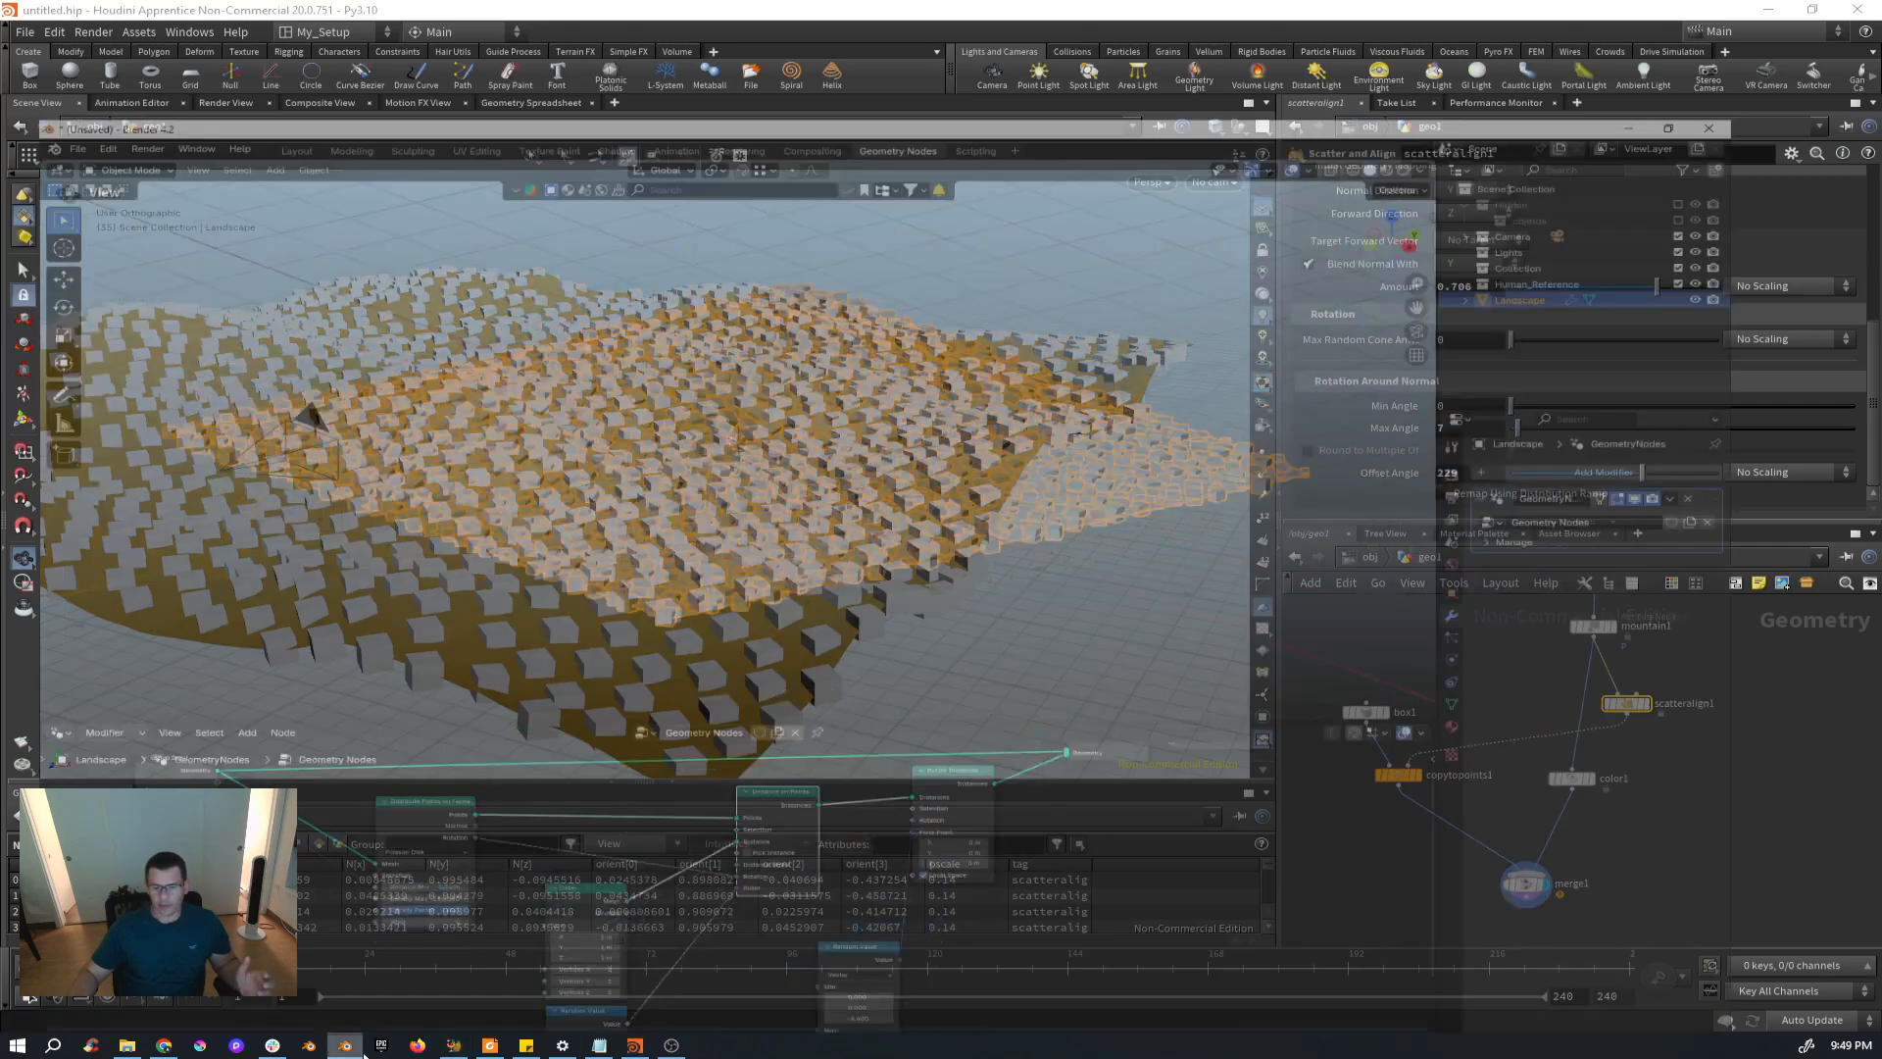
middle_click_drag(885, 838, 564, 910)
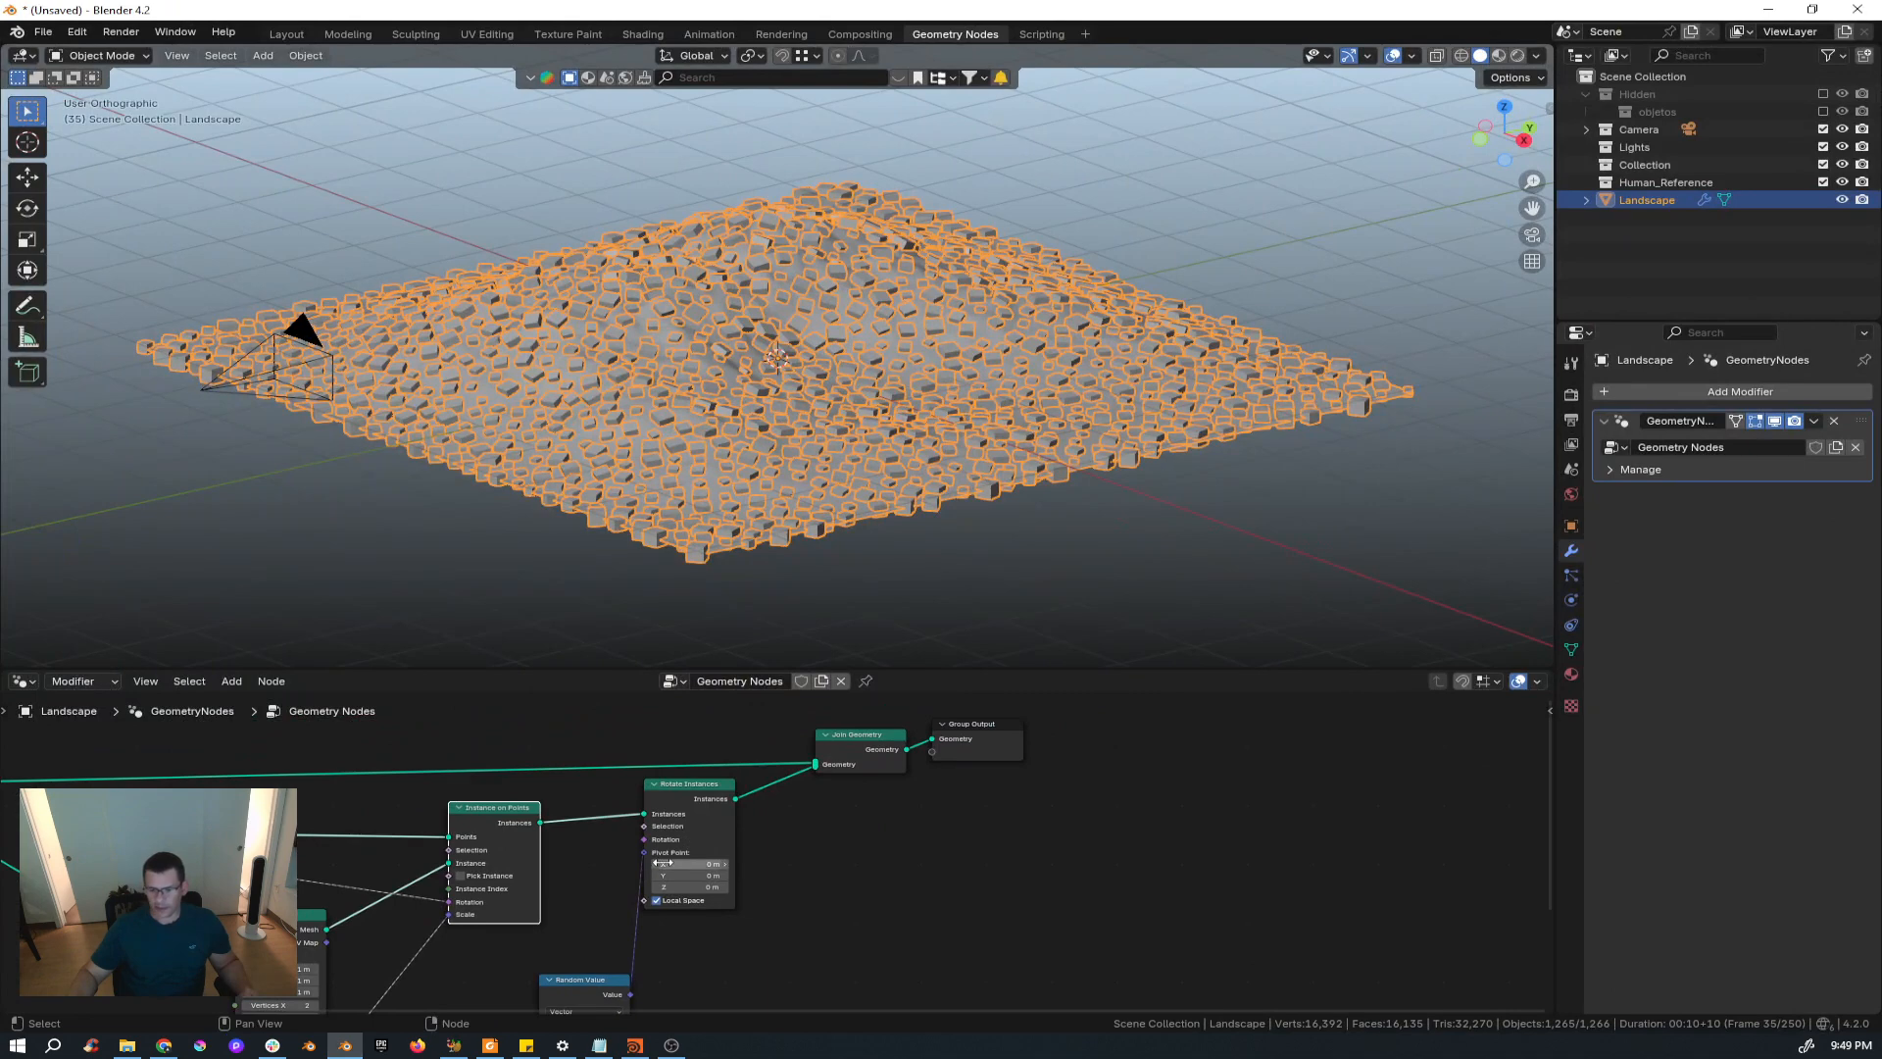
middle_click_drag(663, 862, 669, 822)
scroll(672, 822, "down", 1)
middle_click_drag(586, 978, 673, 891)
middle_click_drag(763, 728, 712, 796)
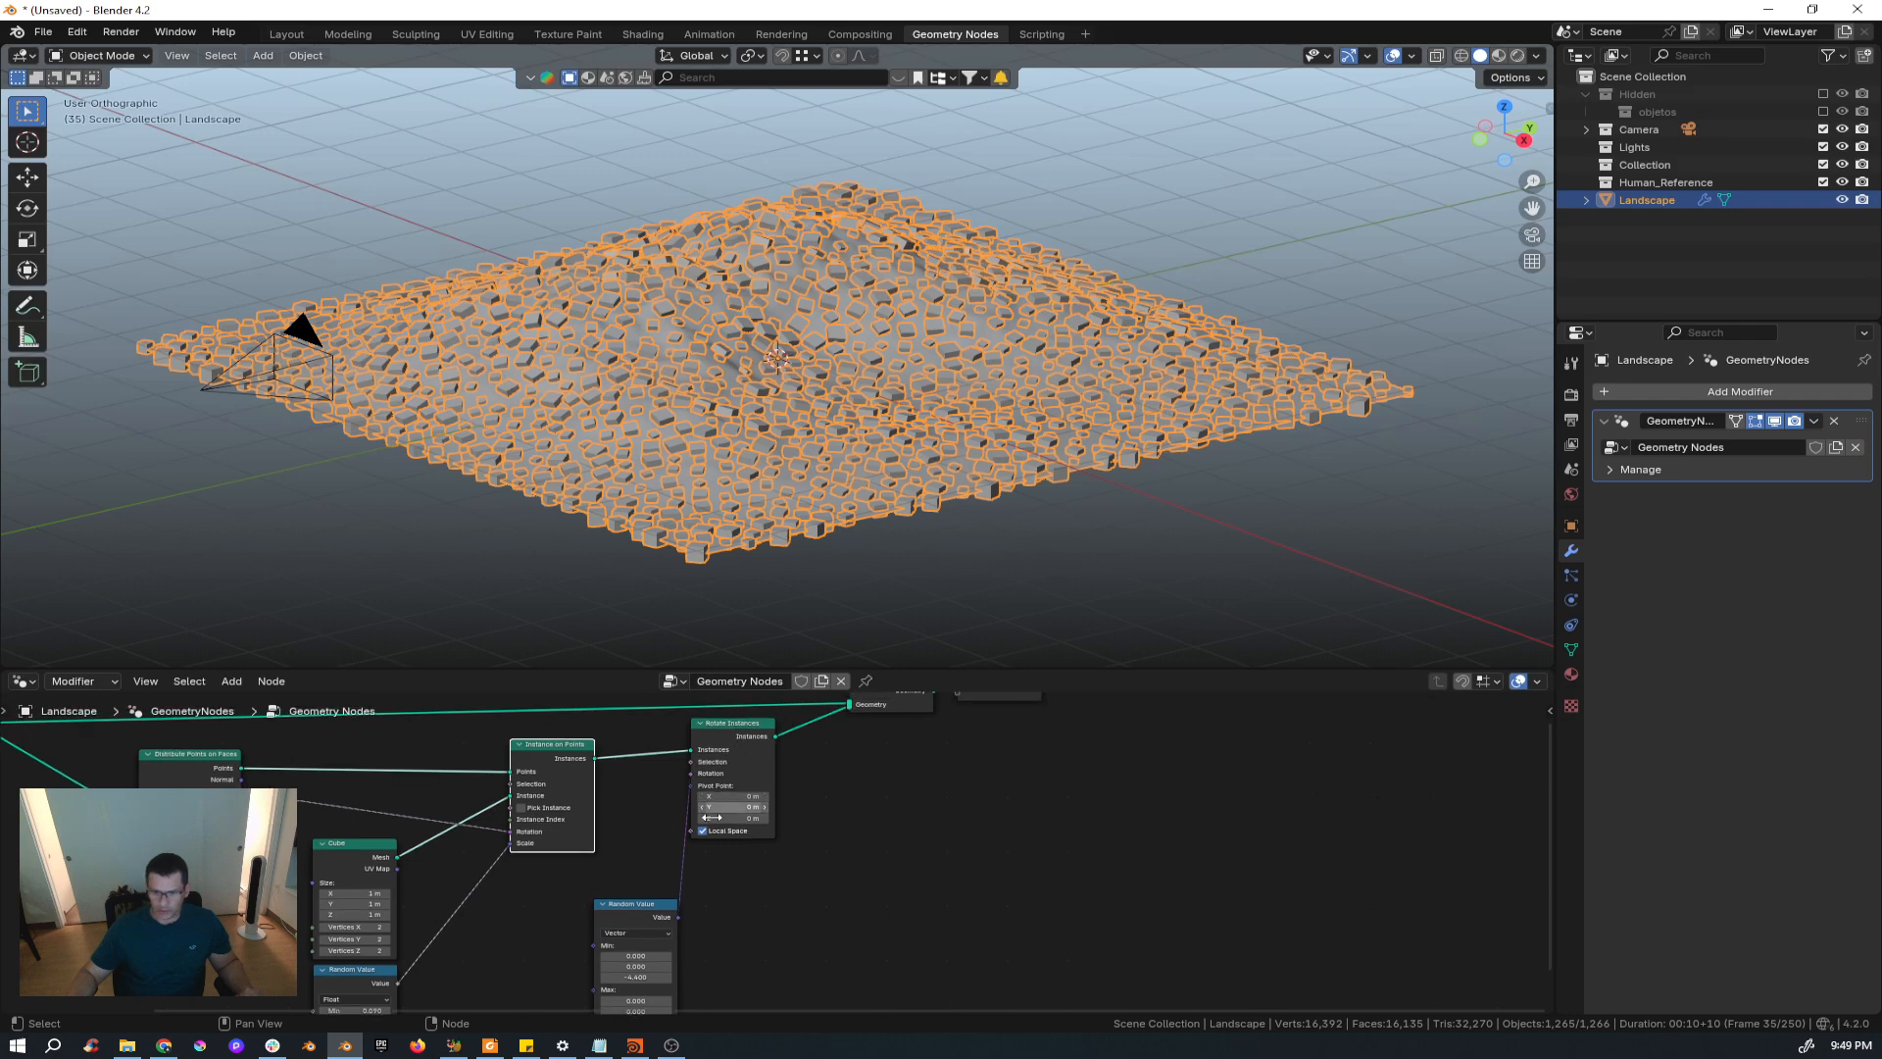
Arrange the Cube node and the float Random Value node in a column beside the Instance on Points node.
middle_click_drag(525, 923, 612, 886)
left_click_drag(498, 811, 453, 798)
left_click(482, 934)
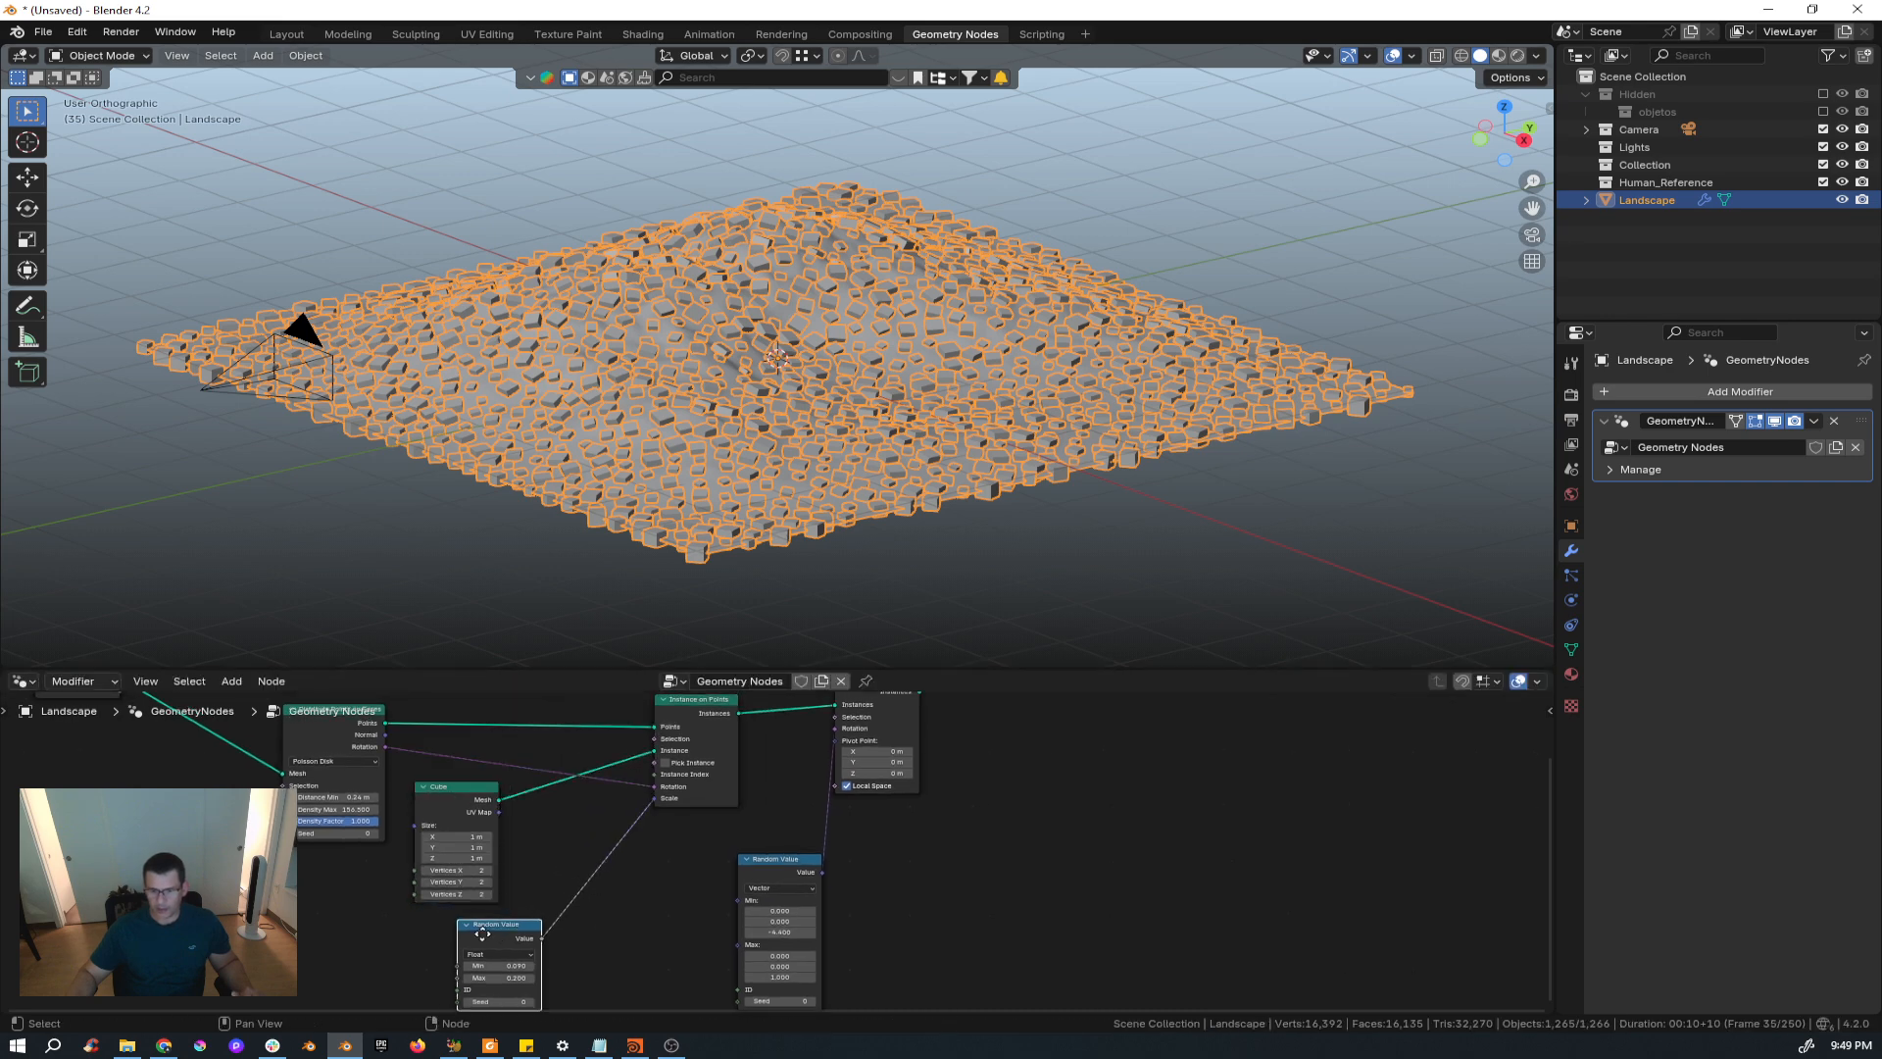
left_click_drag(482, 933, 439, 926)
left_click_drag(641, 804, 651, 799)
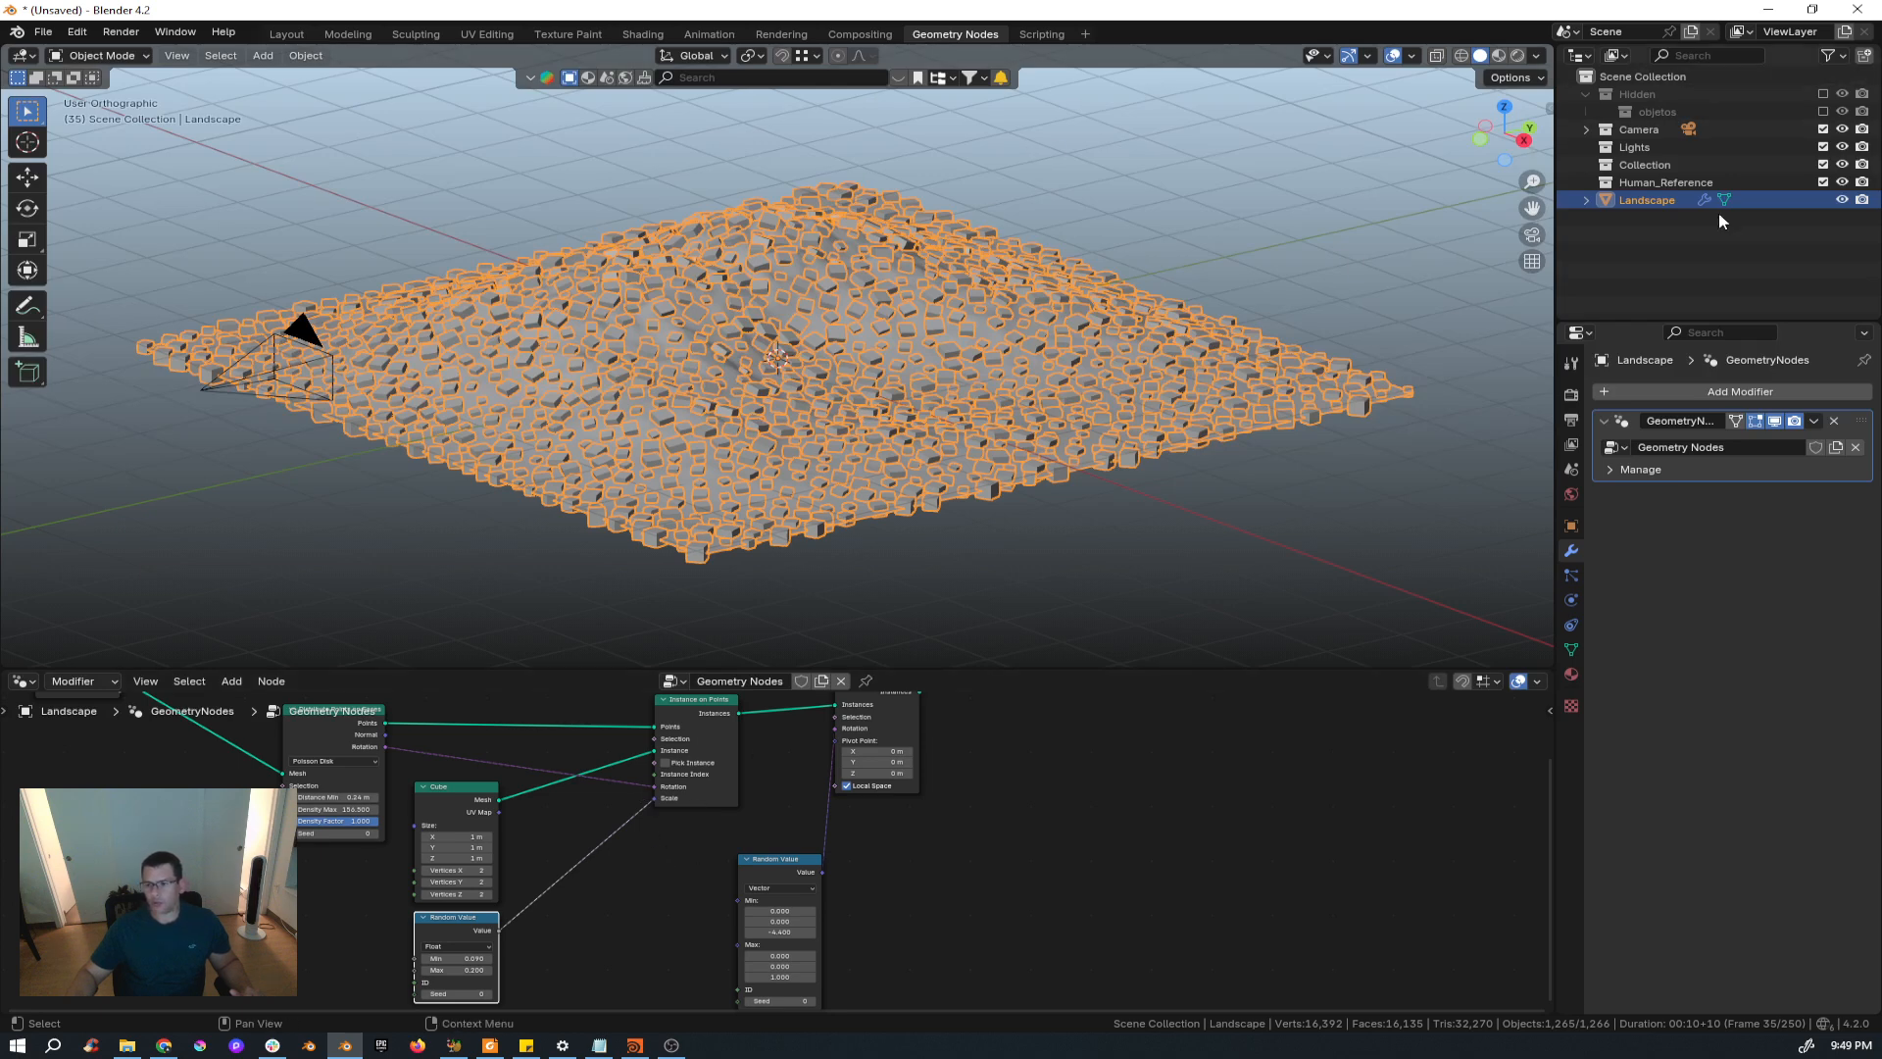
Switch to Houdini and move the Scatter and Align node to the other side of the mountain1–color1 connection.
left_click(634, 1045)
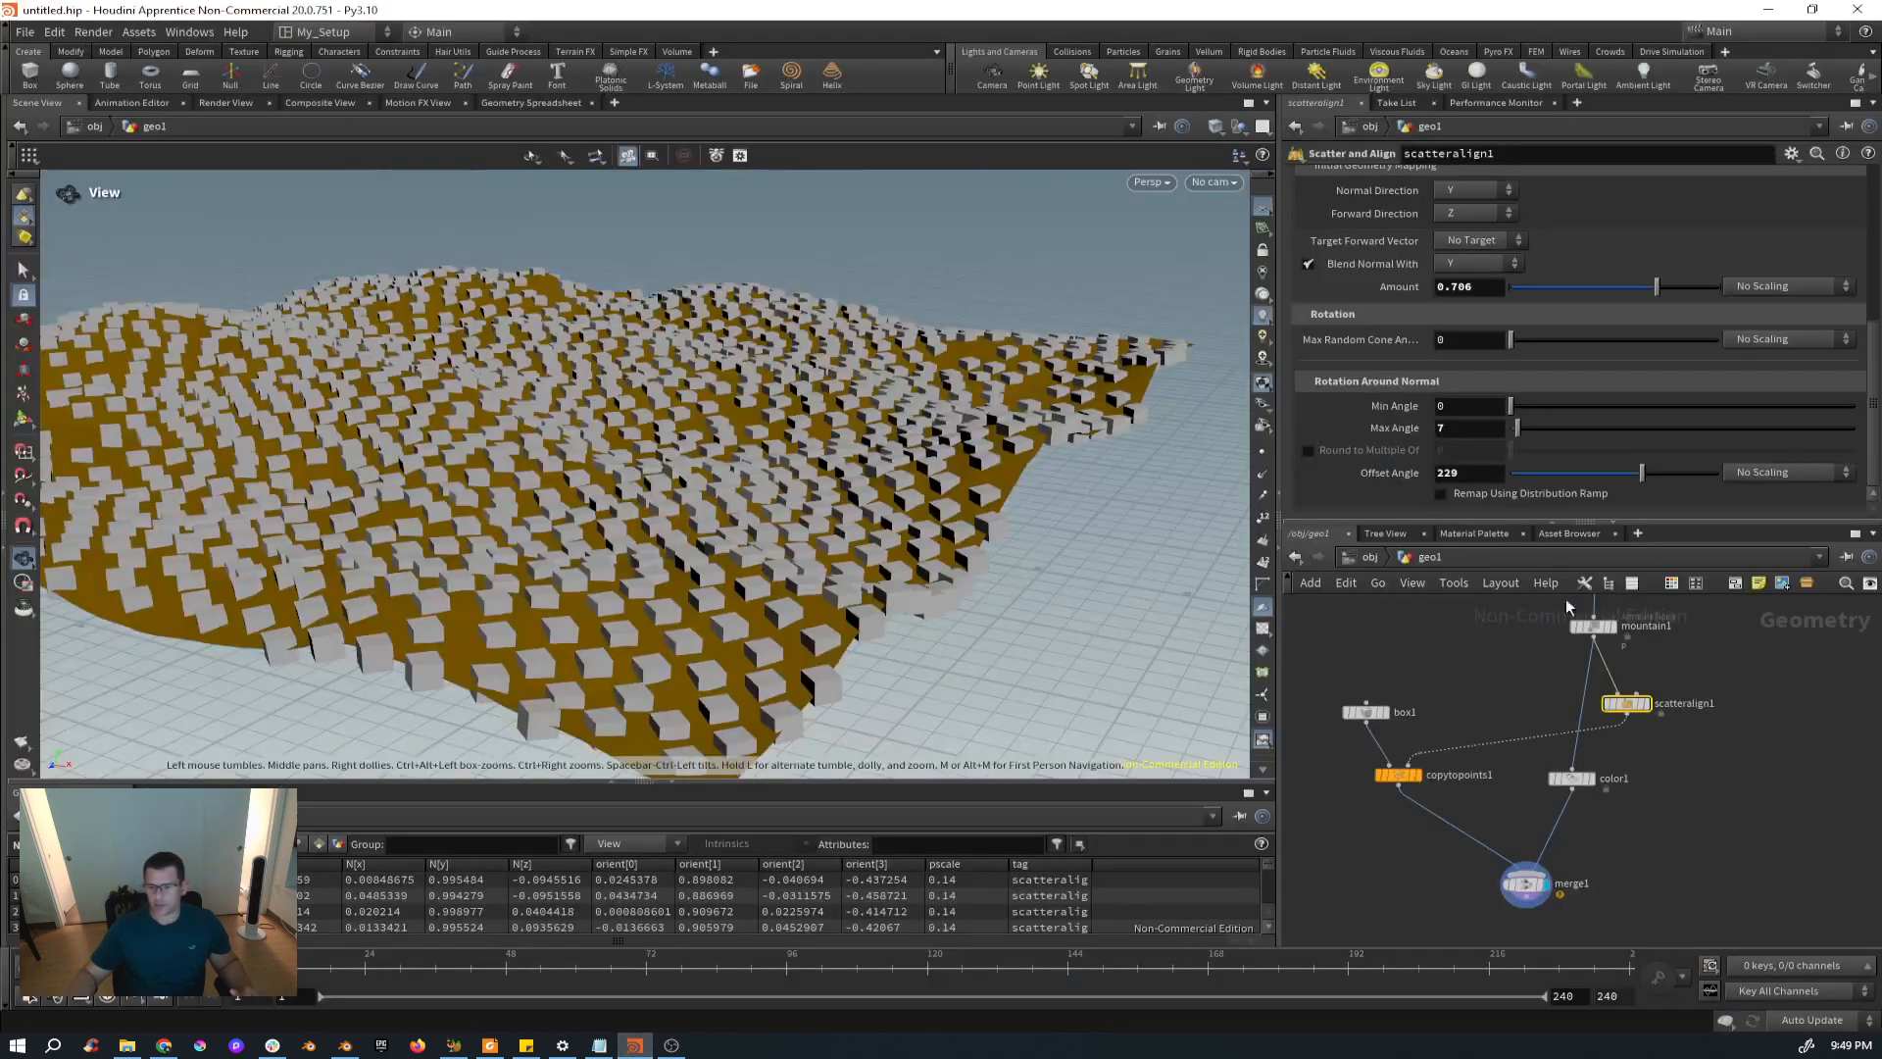
left_click_drag(1628, 702, 1541, 702)
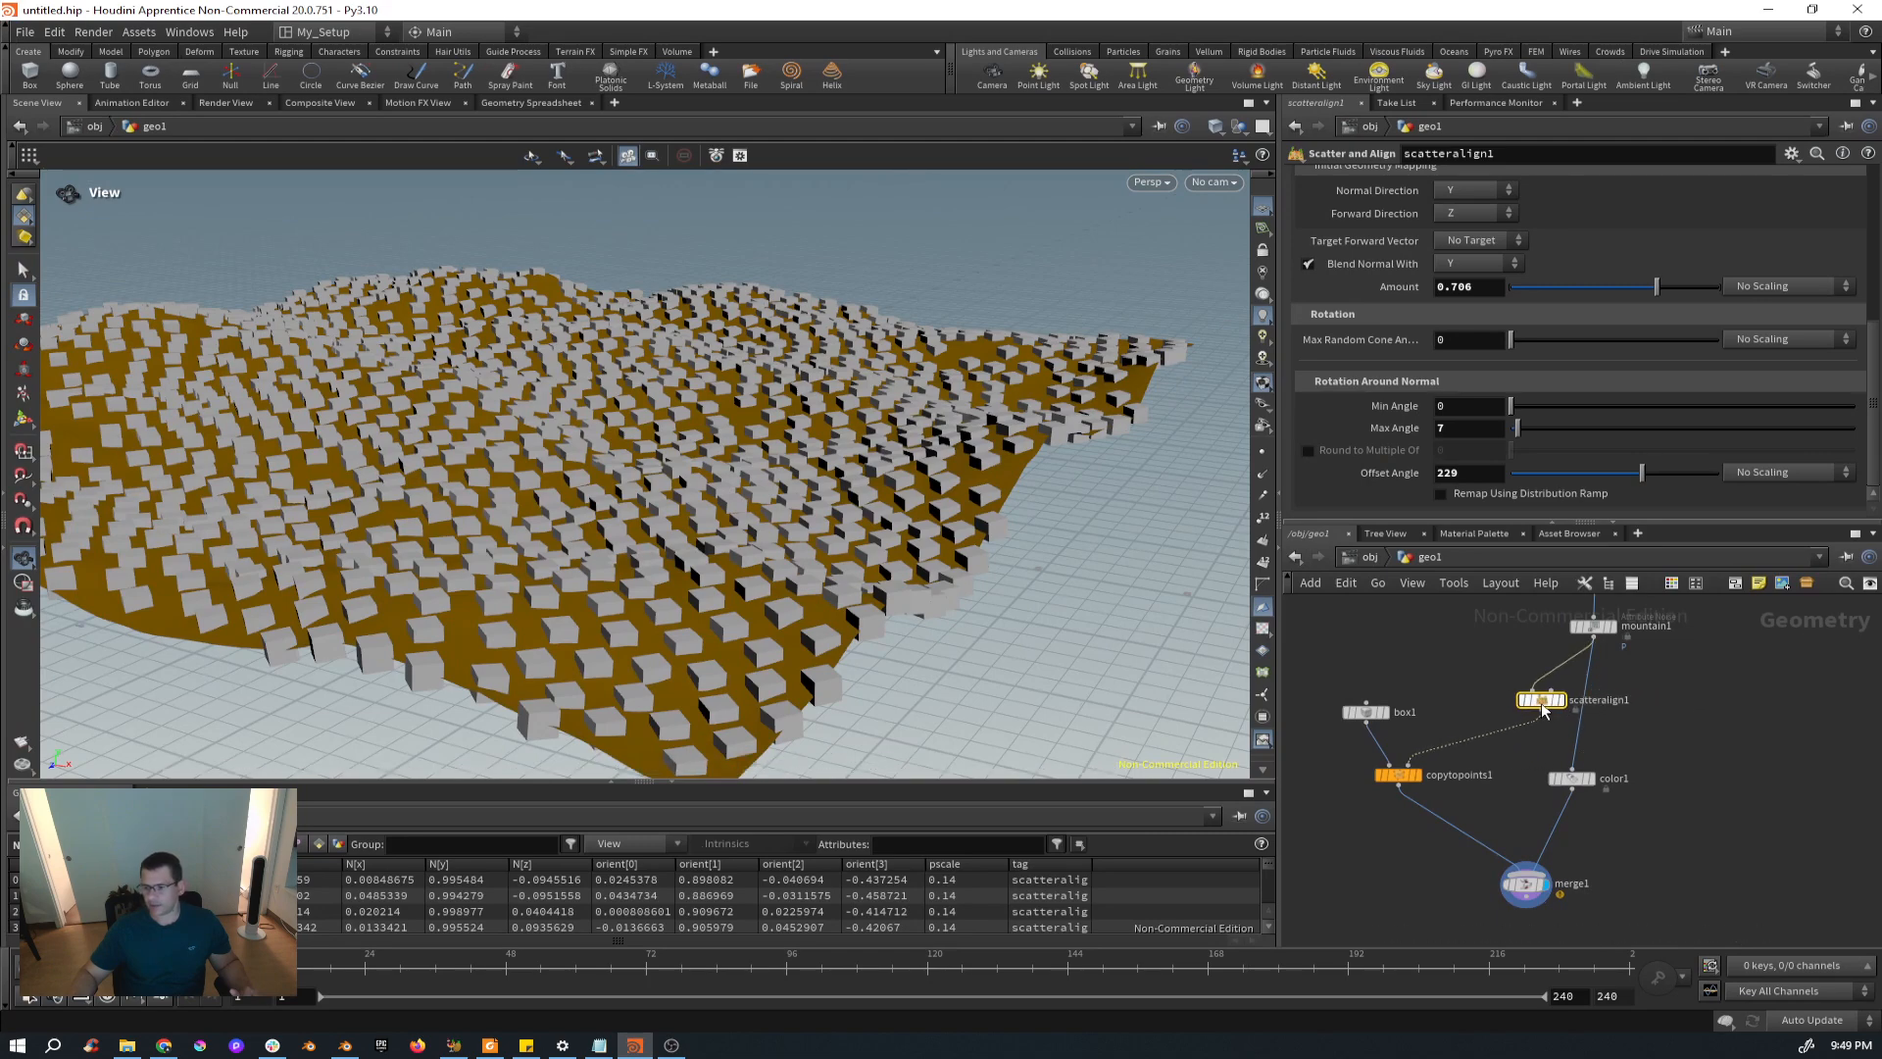
scroll(1545, 698, "up", 2)
scroll(1545, 698, "up", 3)
scroll(1441, 361, "up", 3)
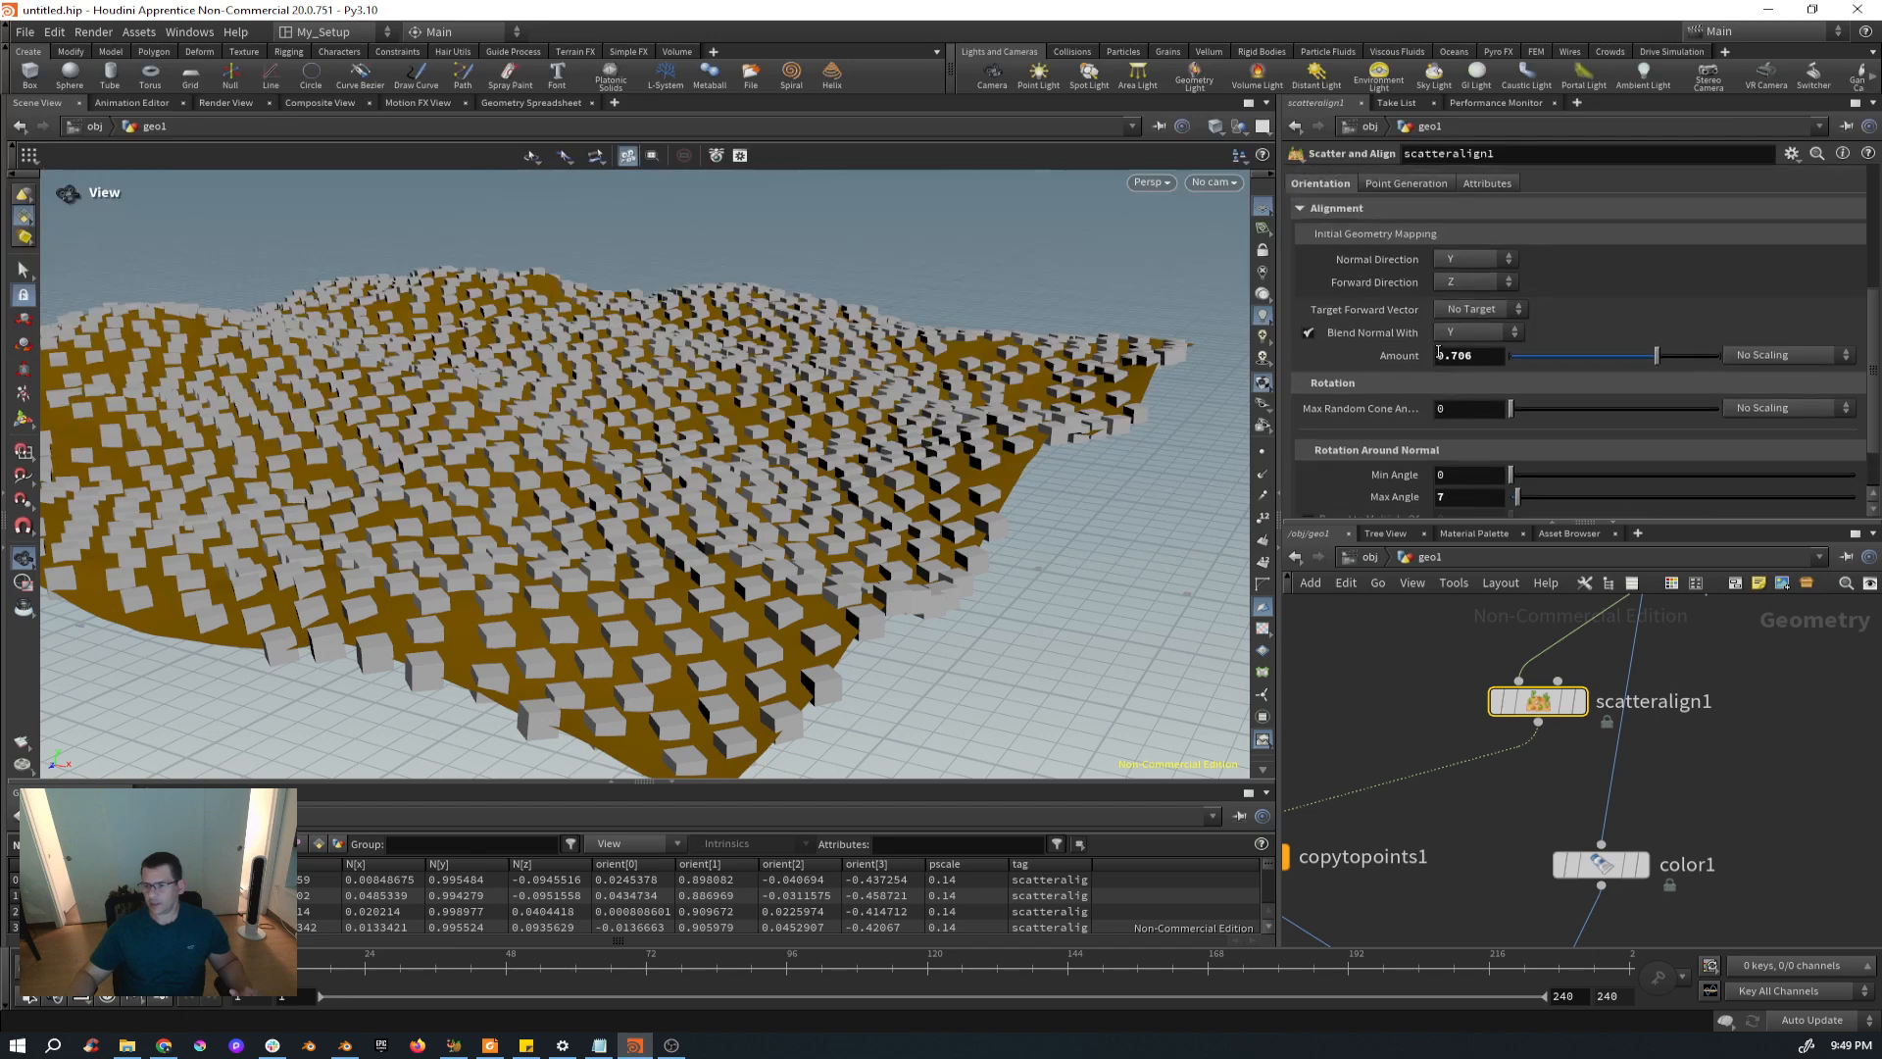
Set the scatter's Min Radius to 0.66 and Max Radius to 1.49 to vary the box sizes.
scroll(1441, 361, "up", 1)
scroll(716, 608, "up", 5)
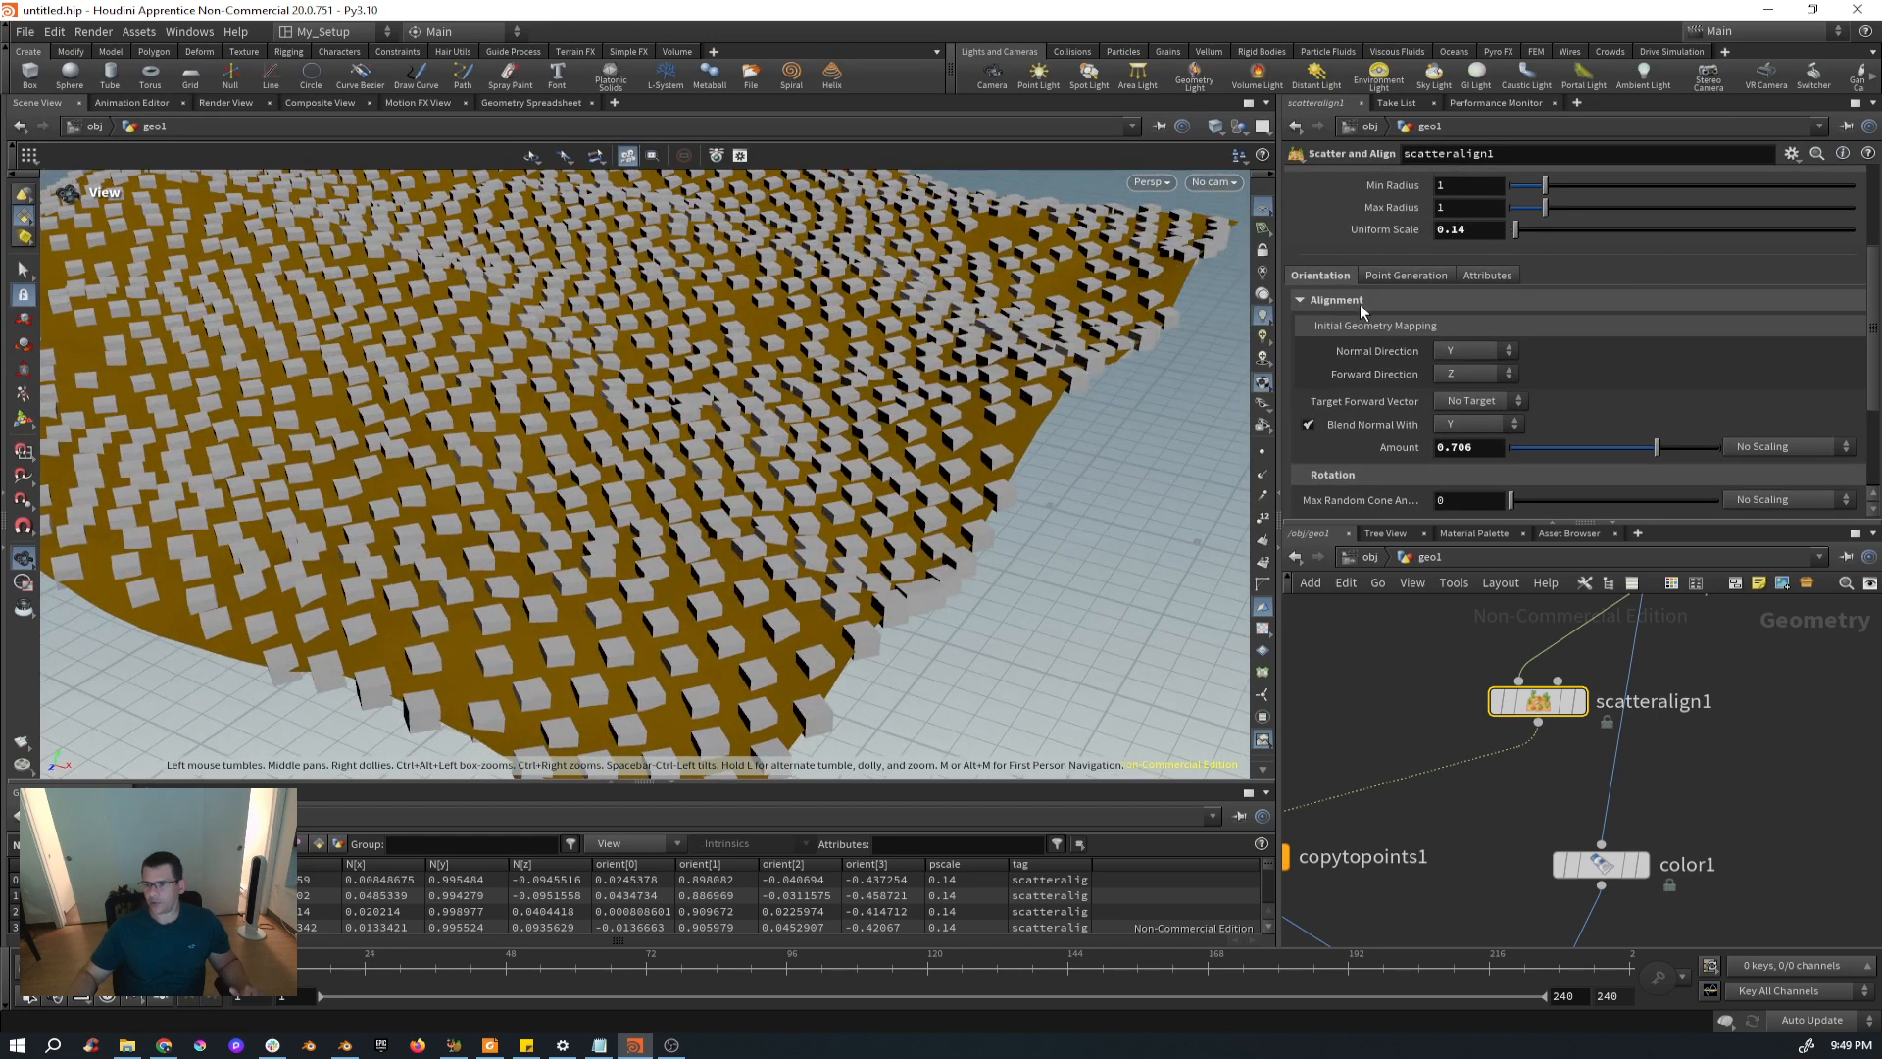
scroll(1384, 368, "up", 4)
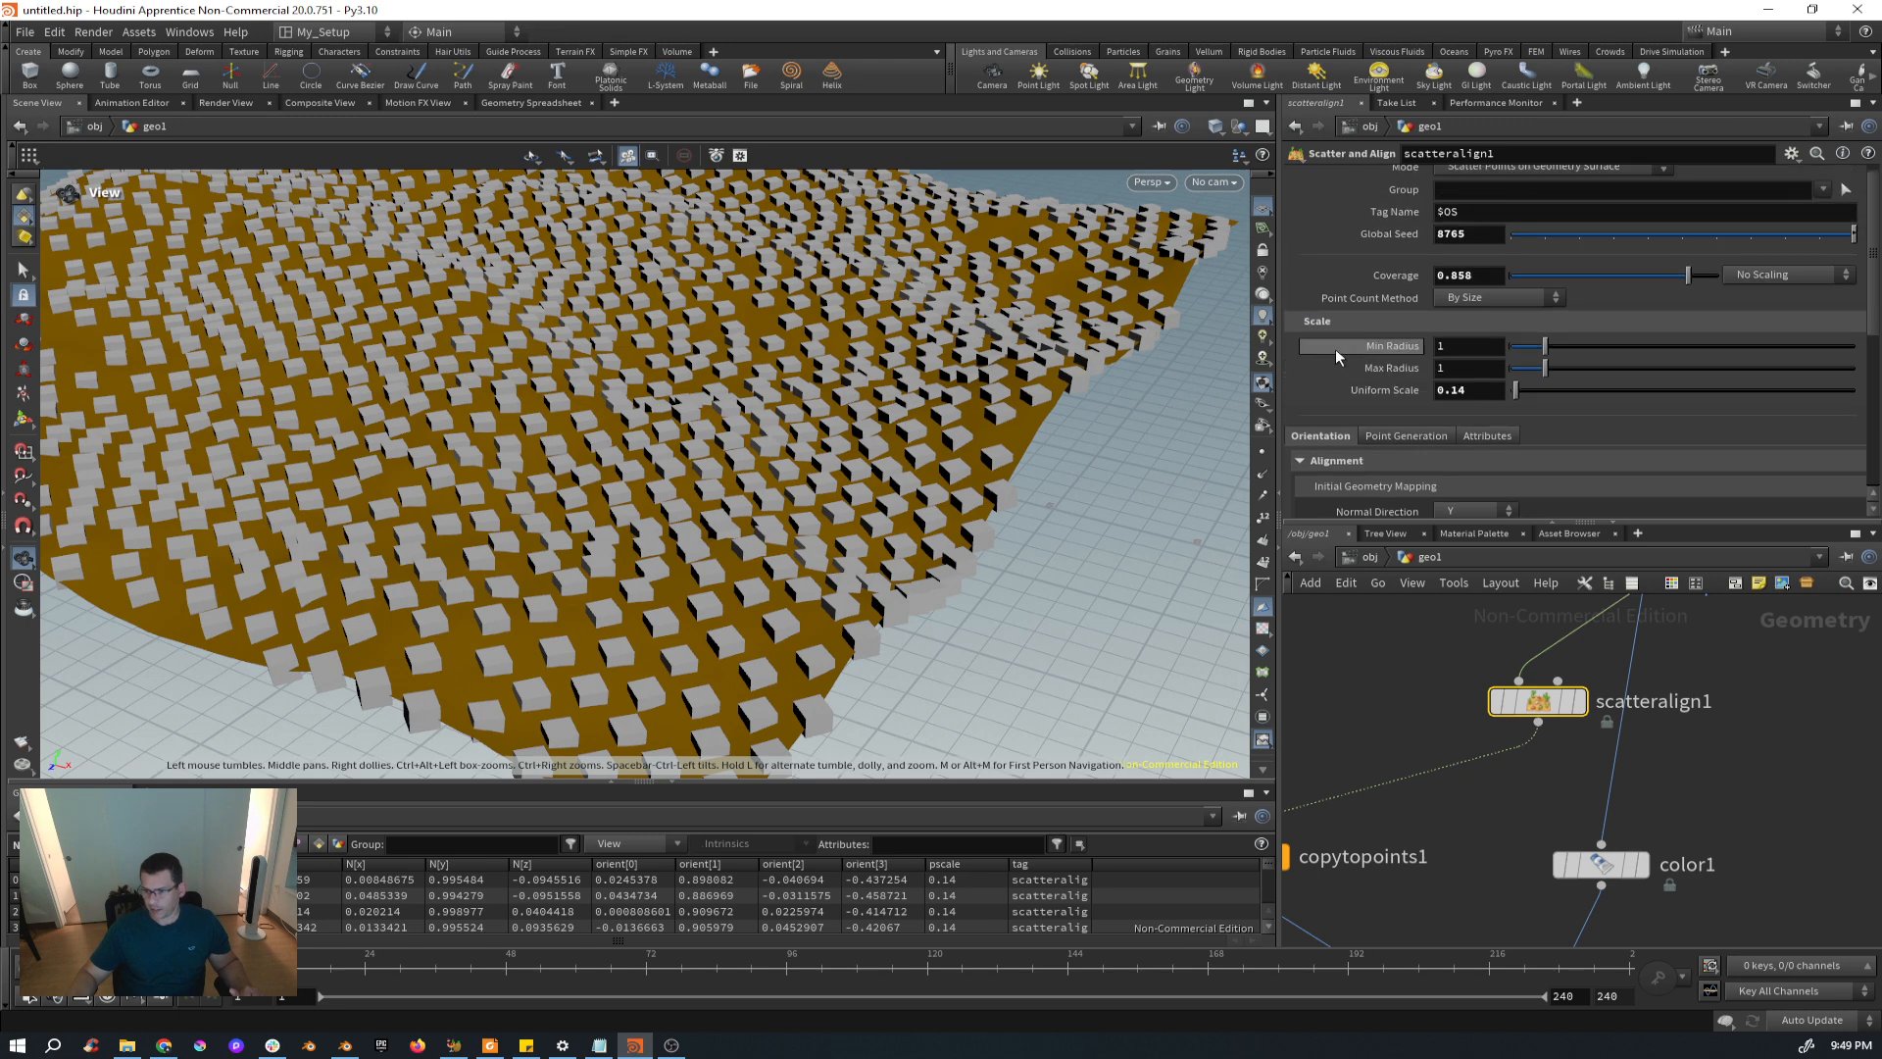
left_click_drag(1545, 348, 1560, 370)
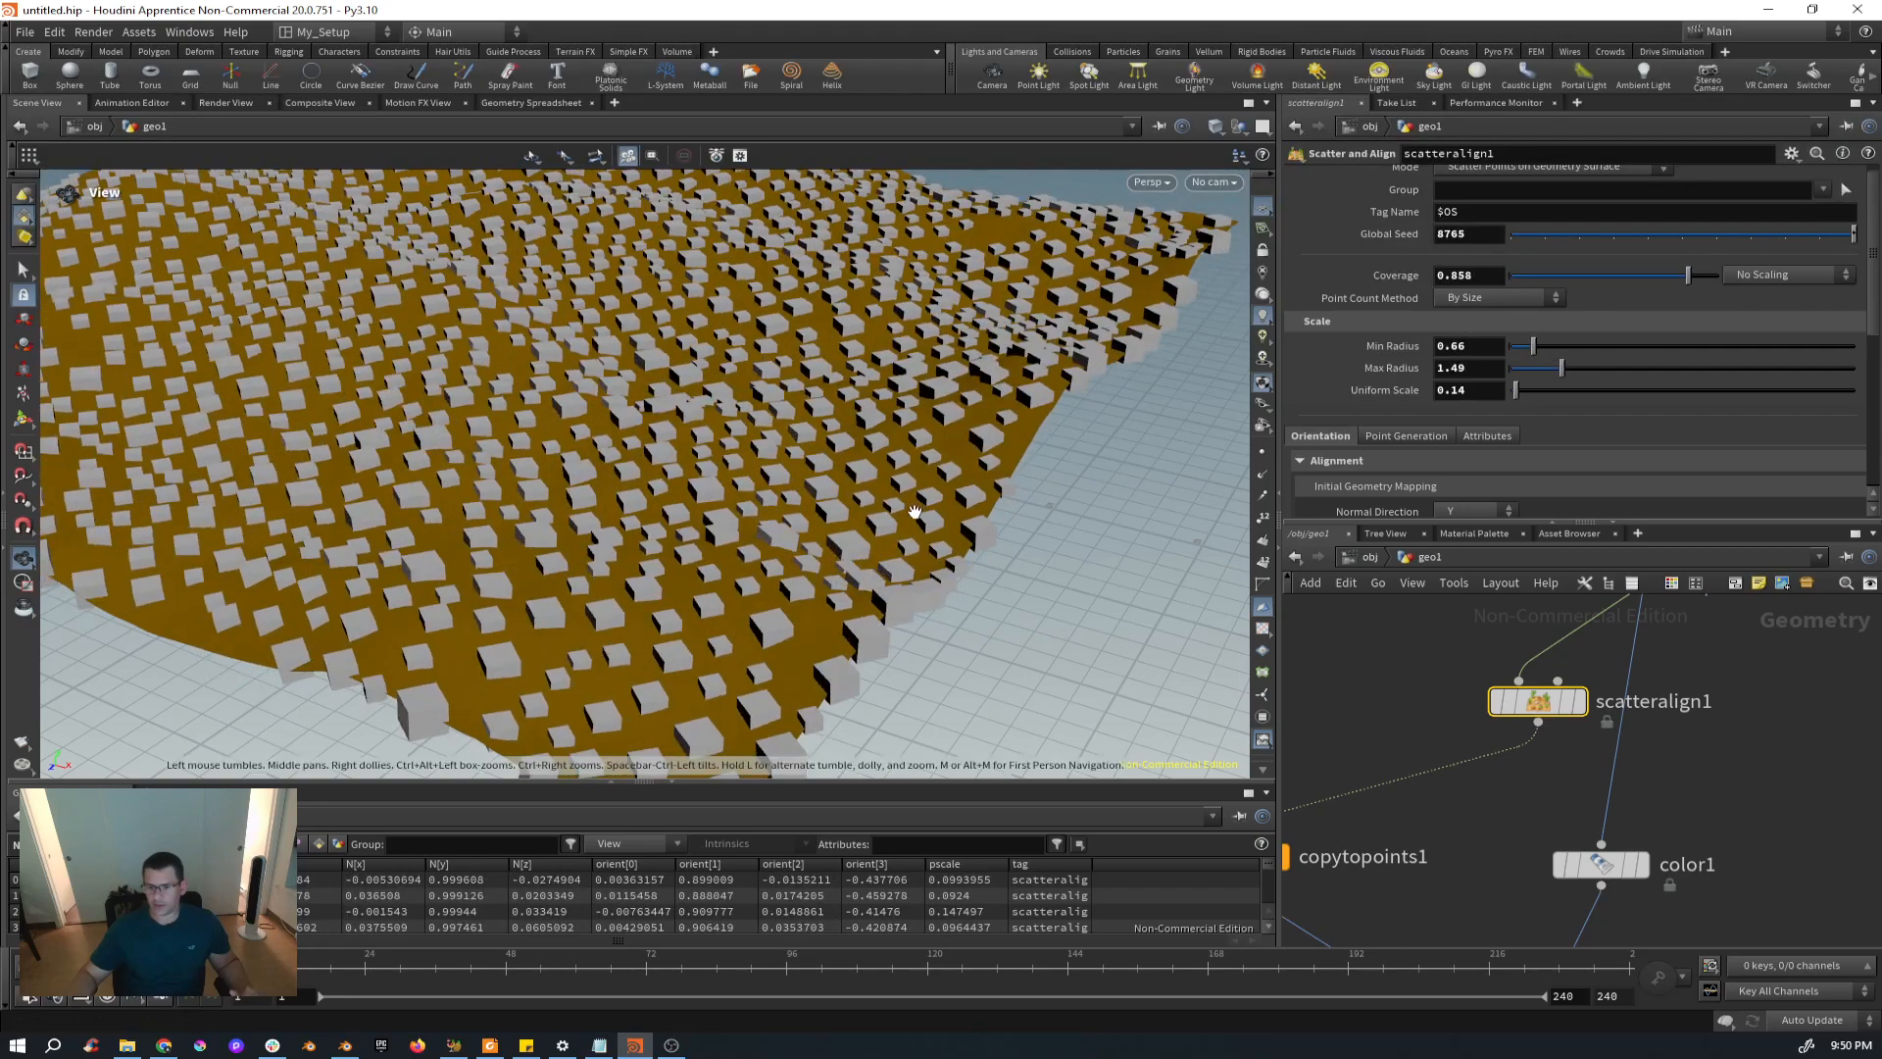
left_click_drag(916, 512, 881, 571)
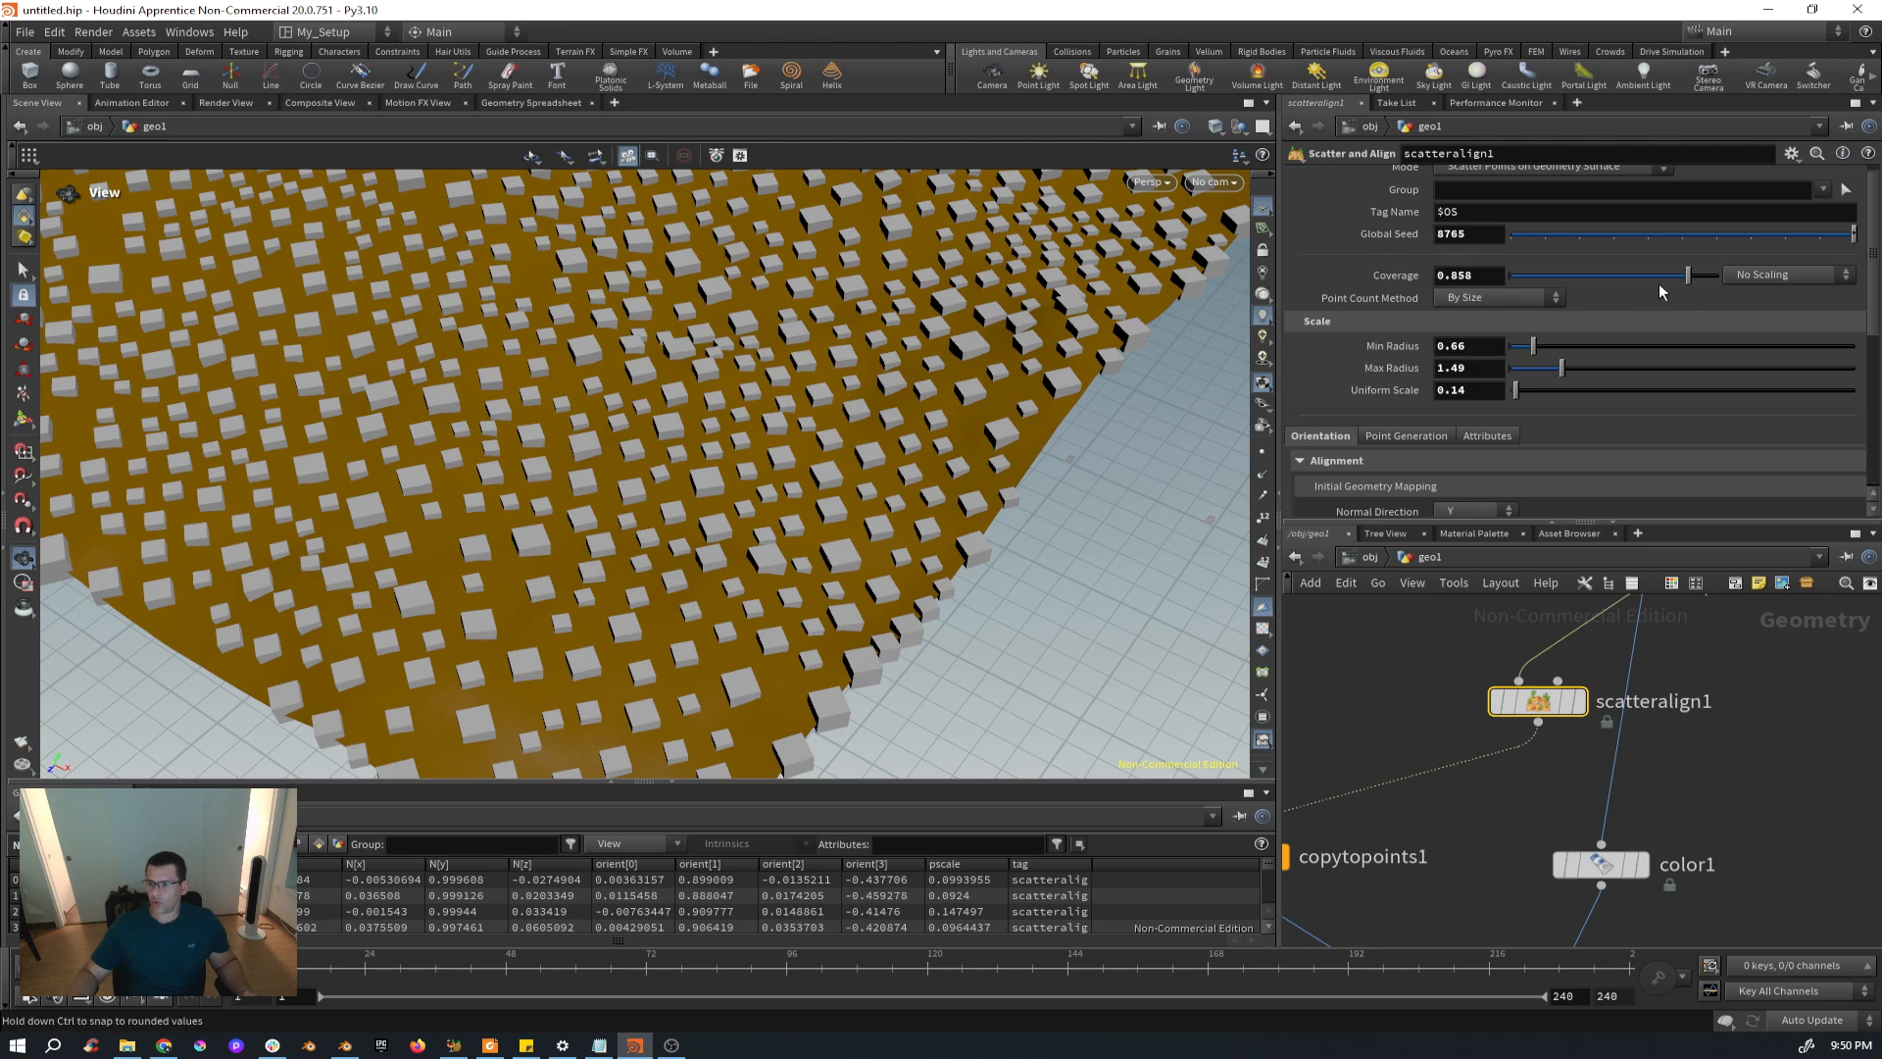
Set the scatter's Coverage to 1 and its Global Seed to 8.
left_click_drag(1688, 280, 1724, 292)
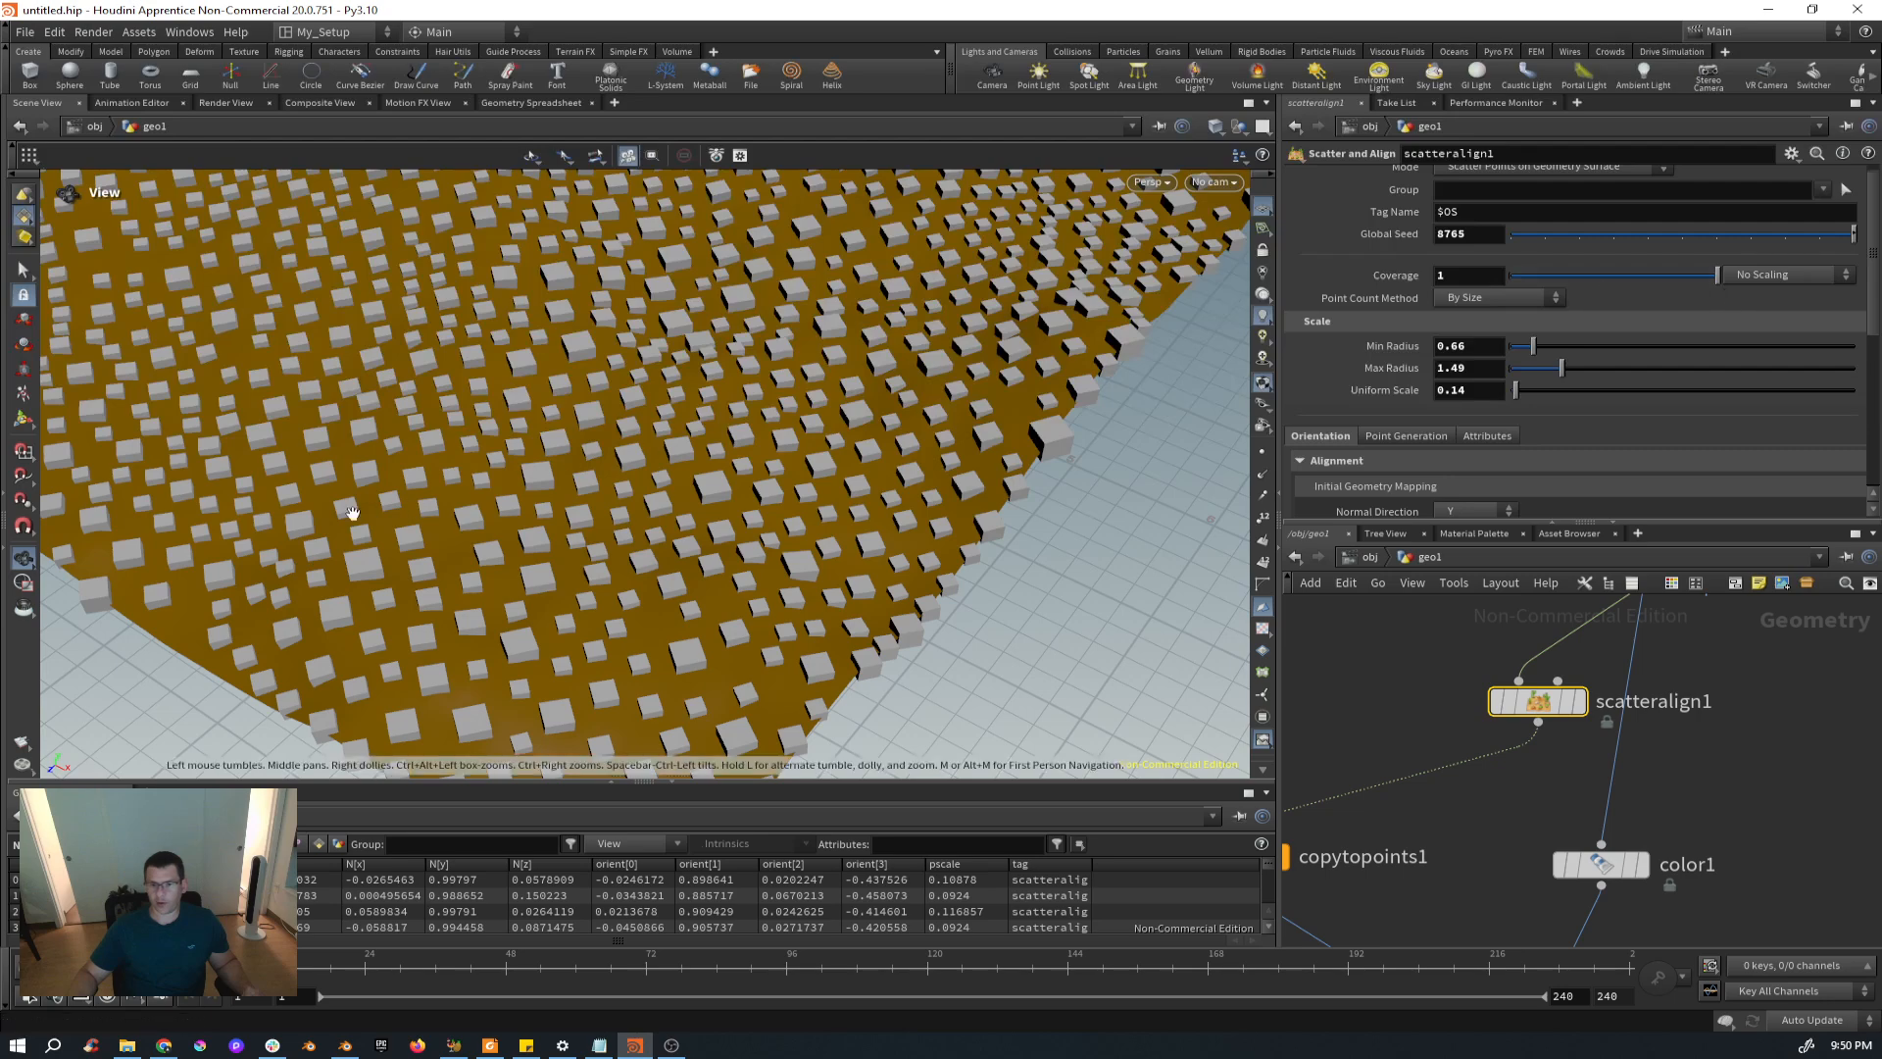
left_click_drag(349, 514, 377, 438)
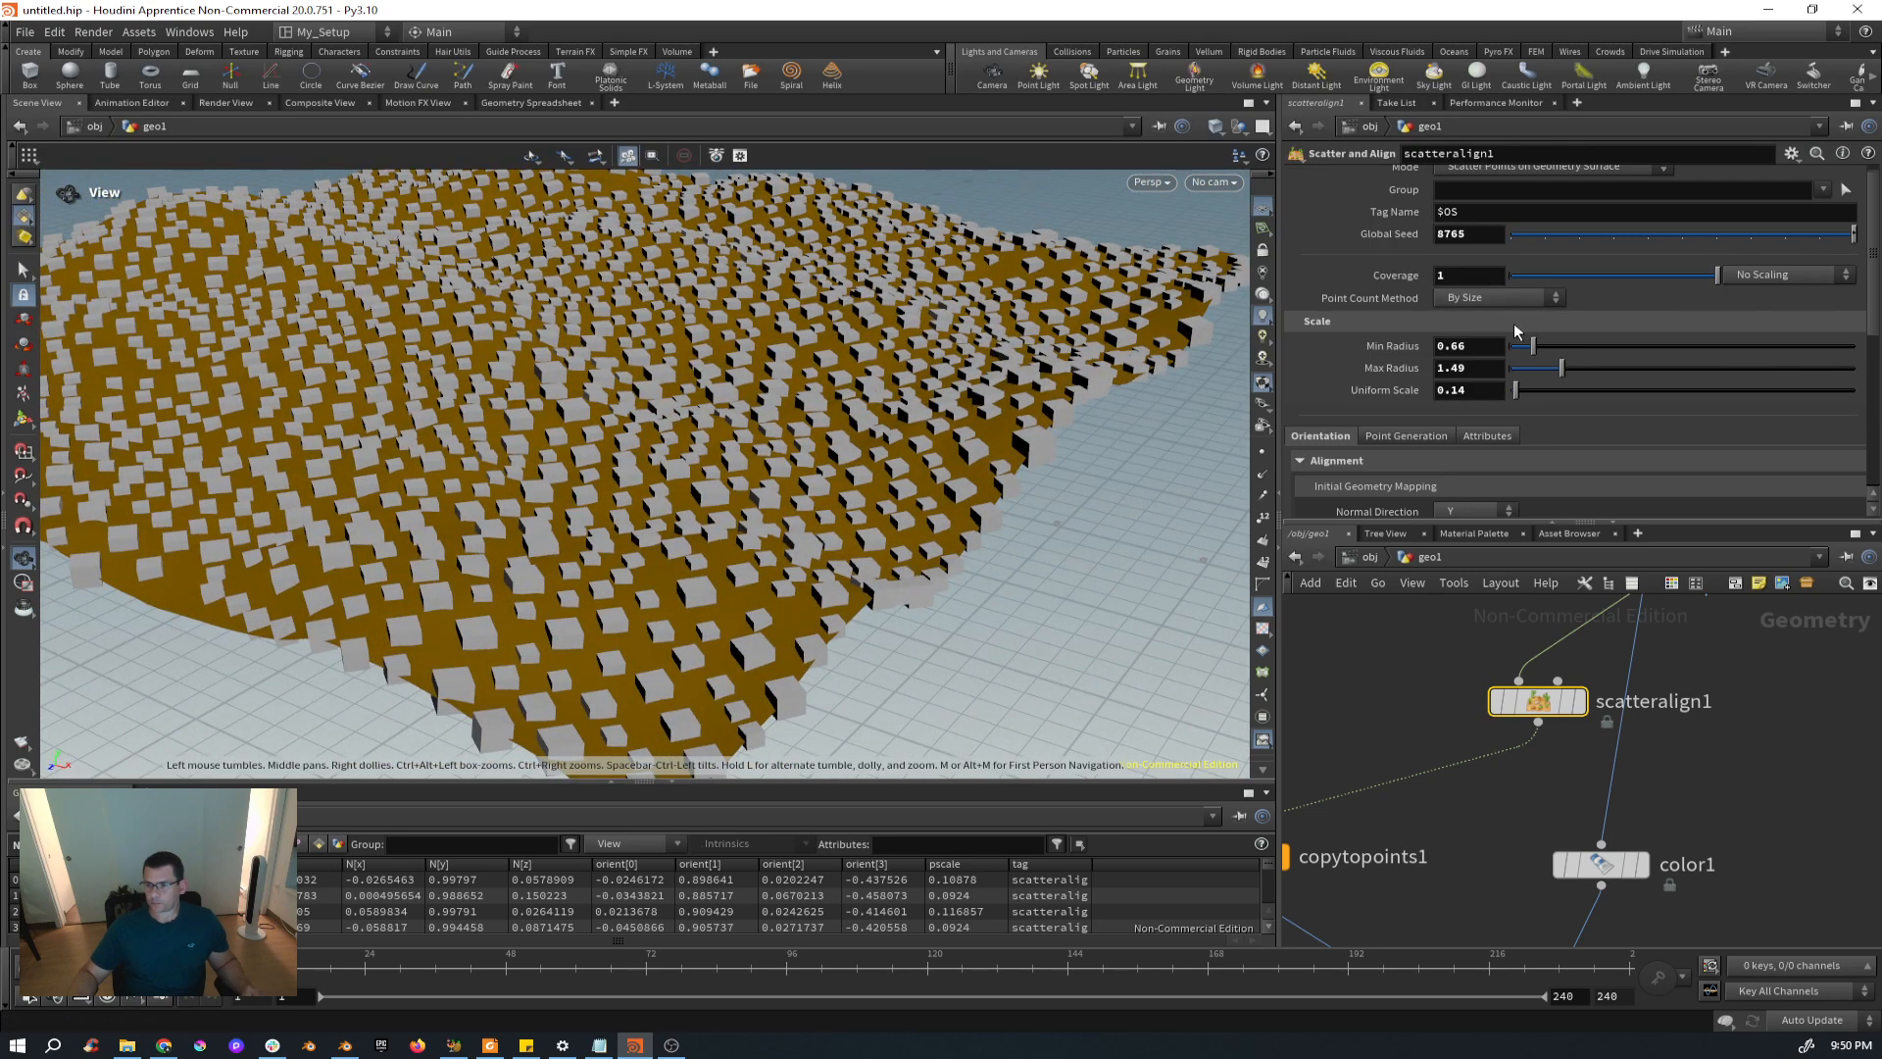
left_click_drag(1774, 233, 1785, 233)
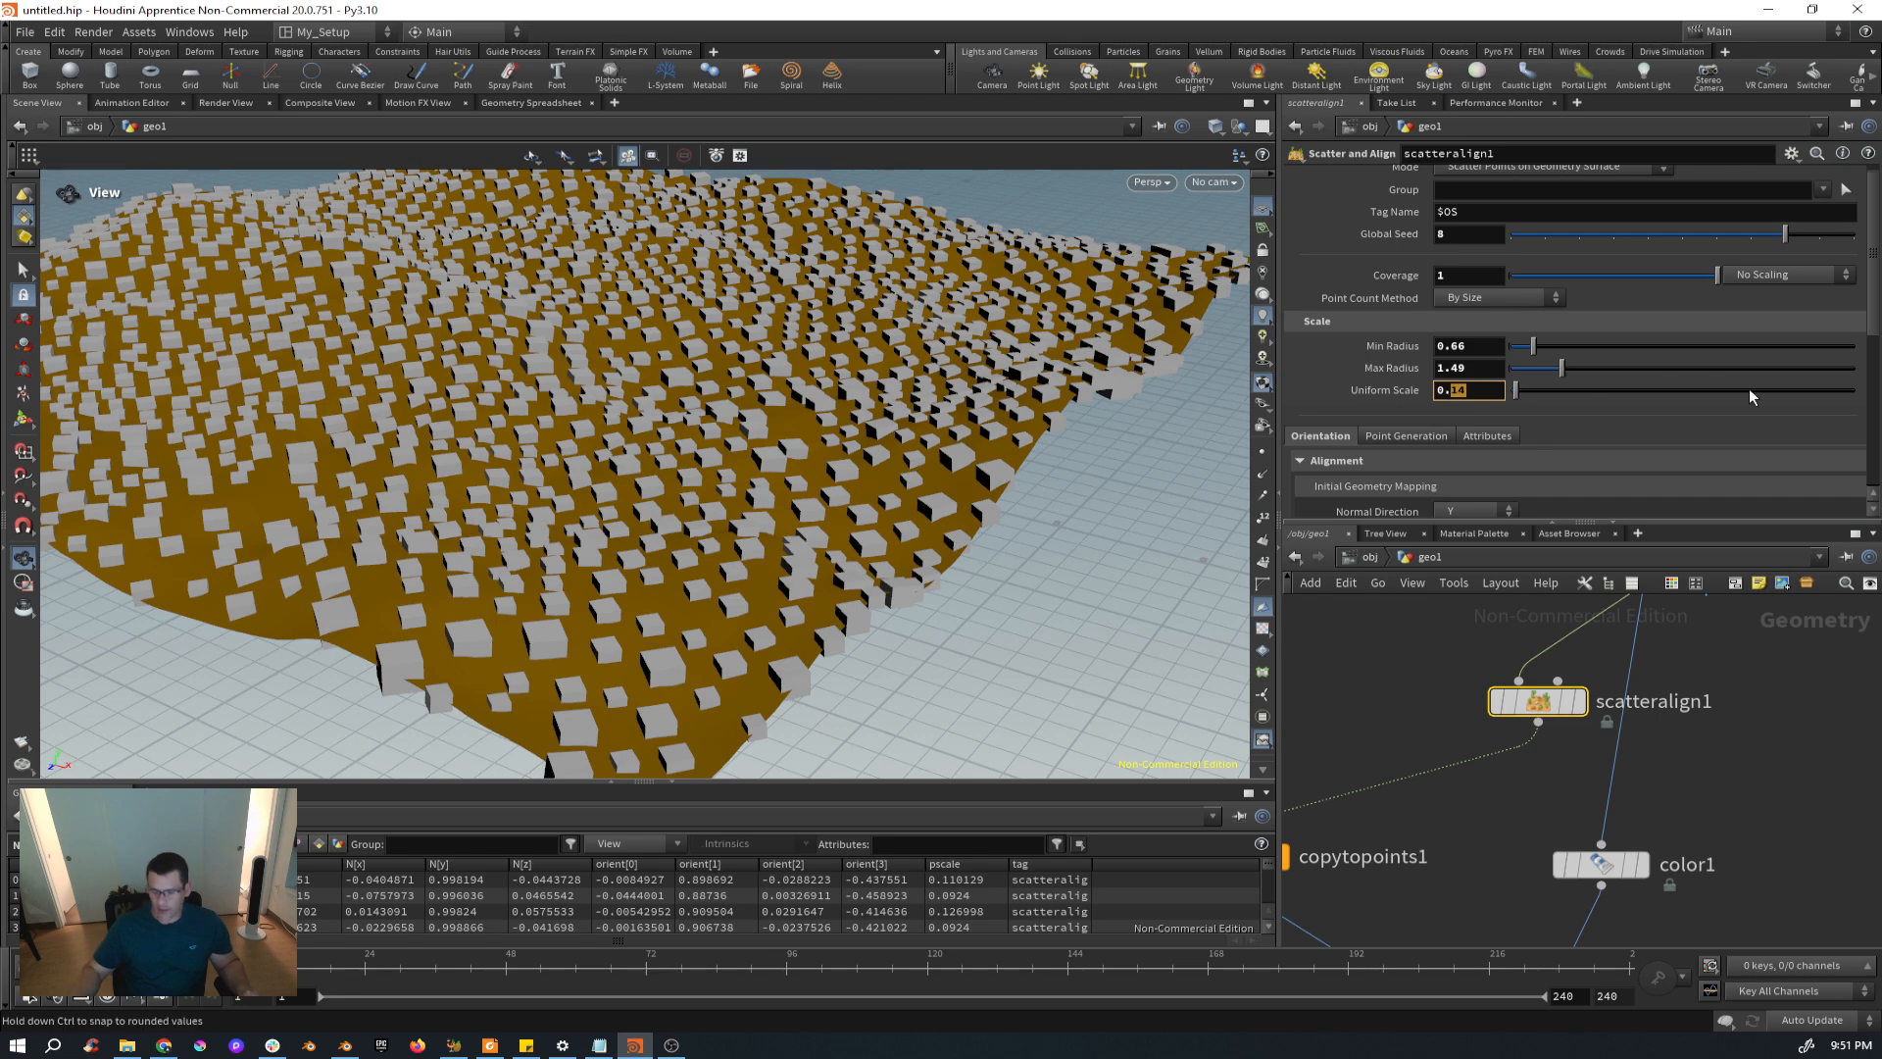
Set the scatter's Uniform Scale to 0.05.
type("05")
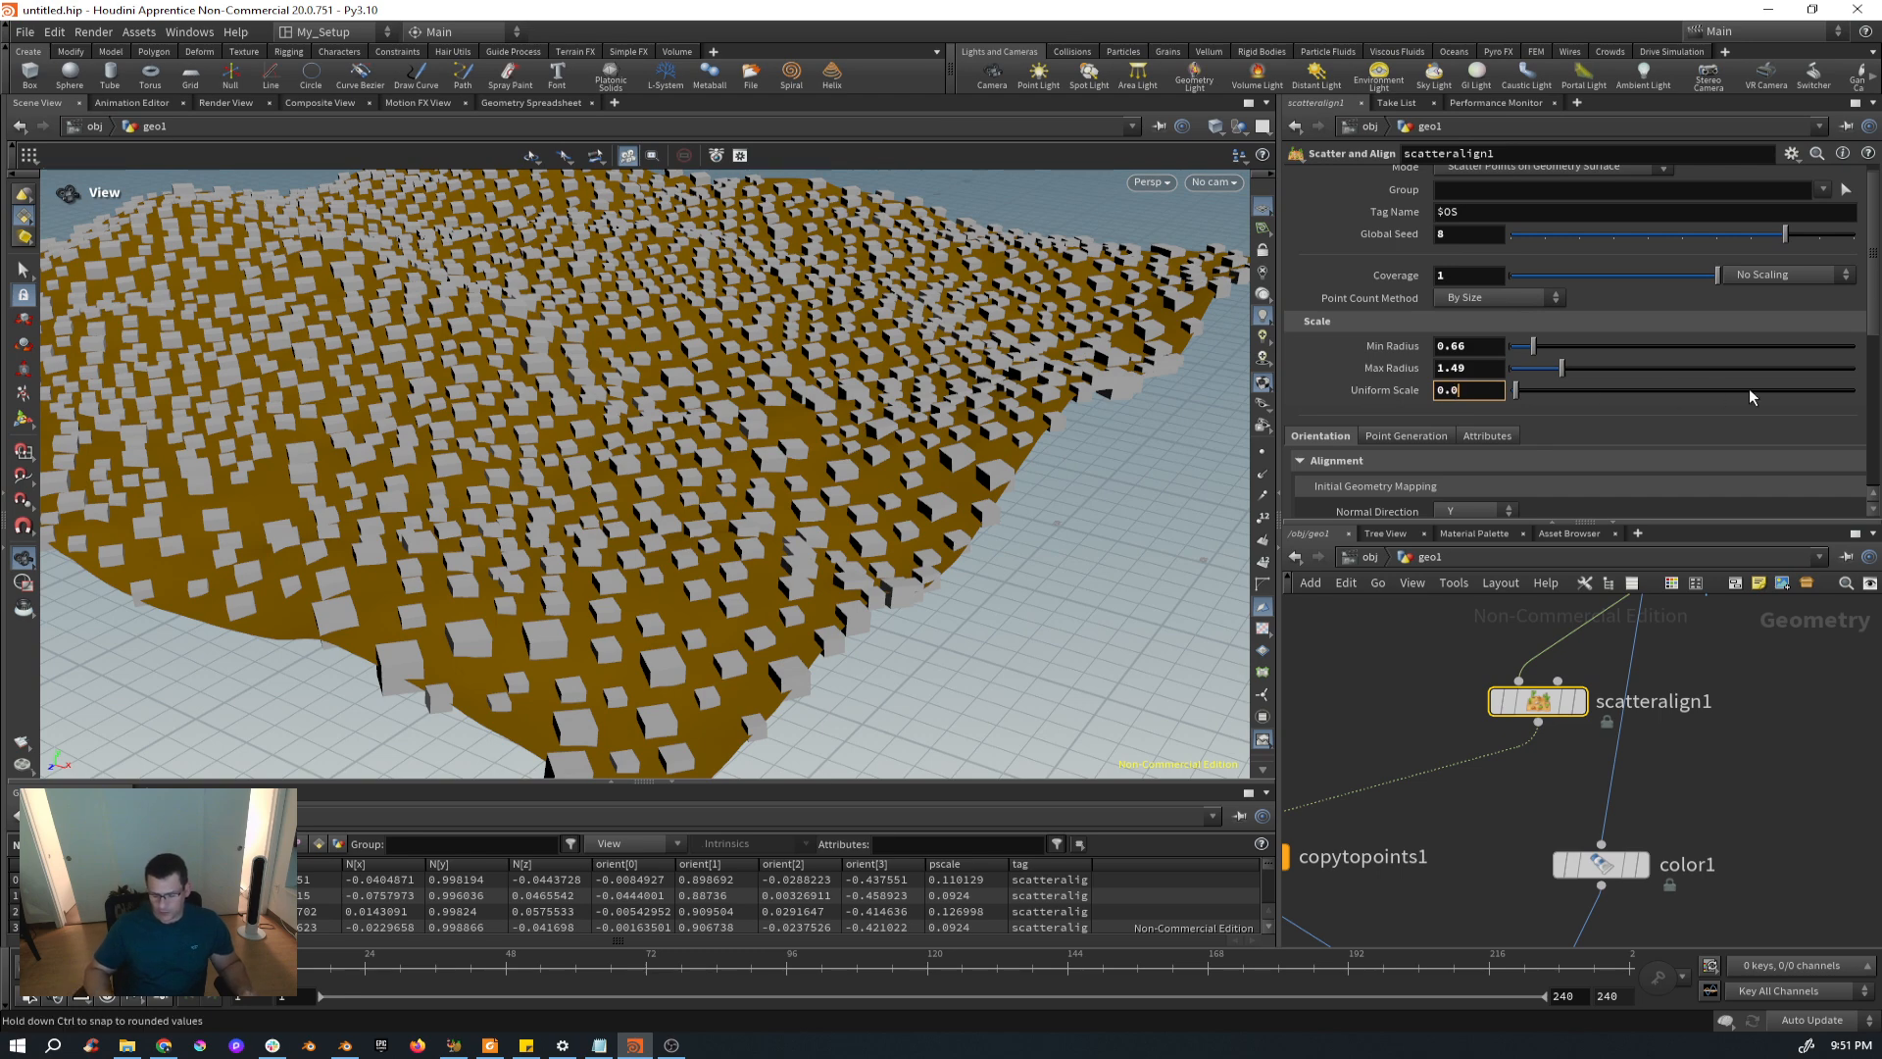
key("Return")
right_click_drag(616, 583, 635, 322)
left_click_drag(606, 435, 783, 447)
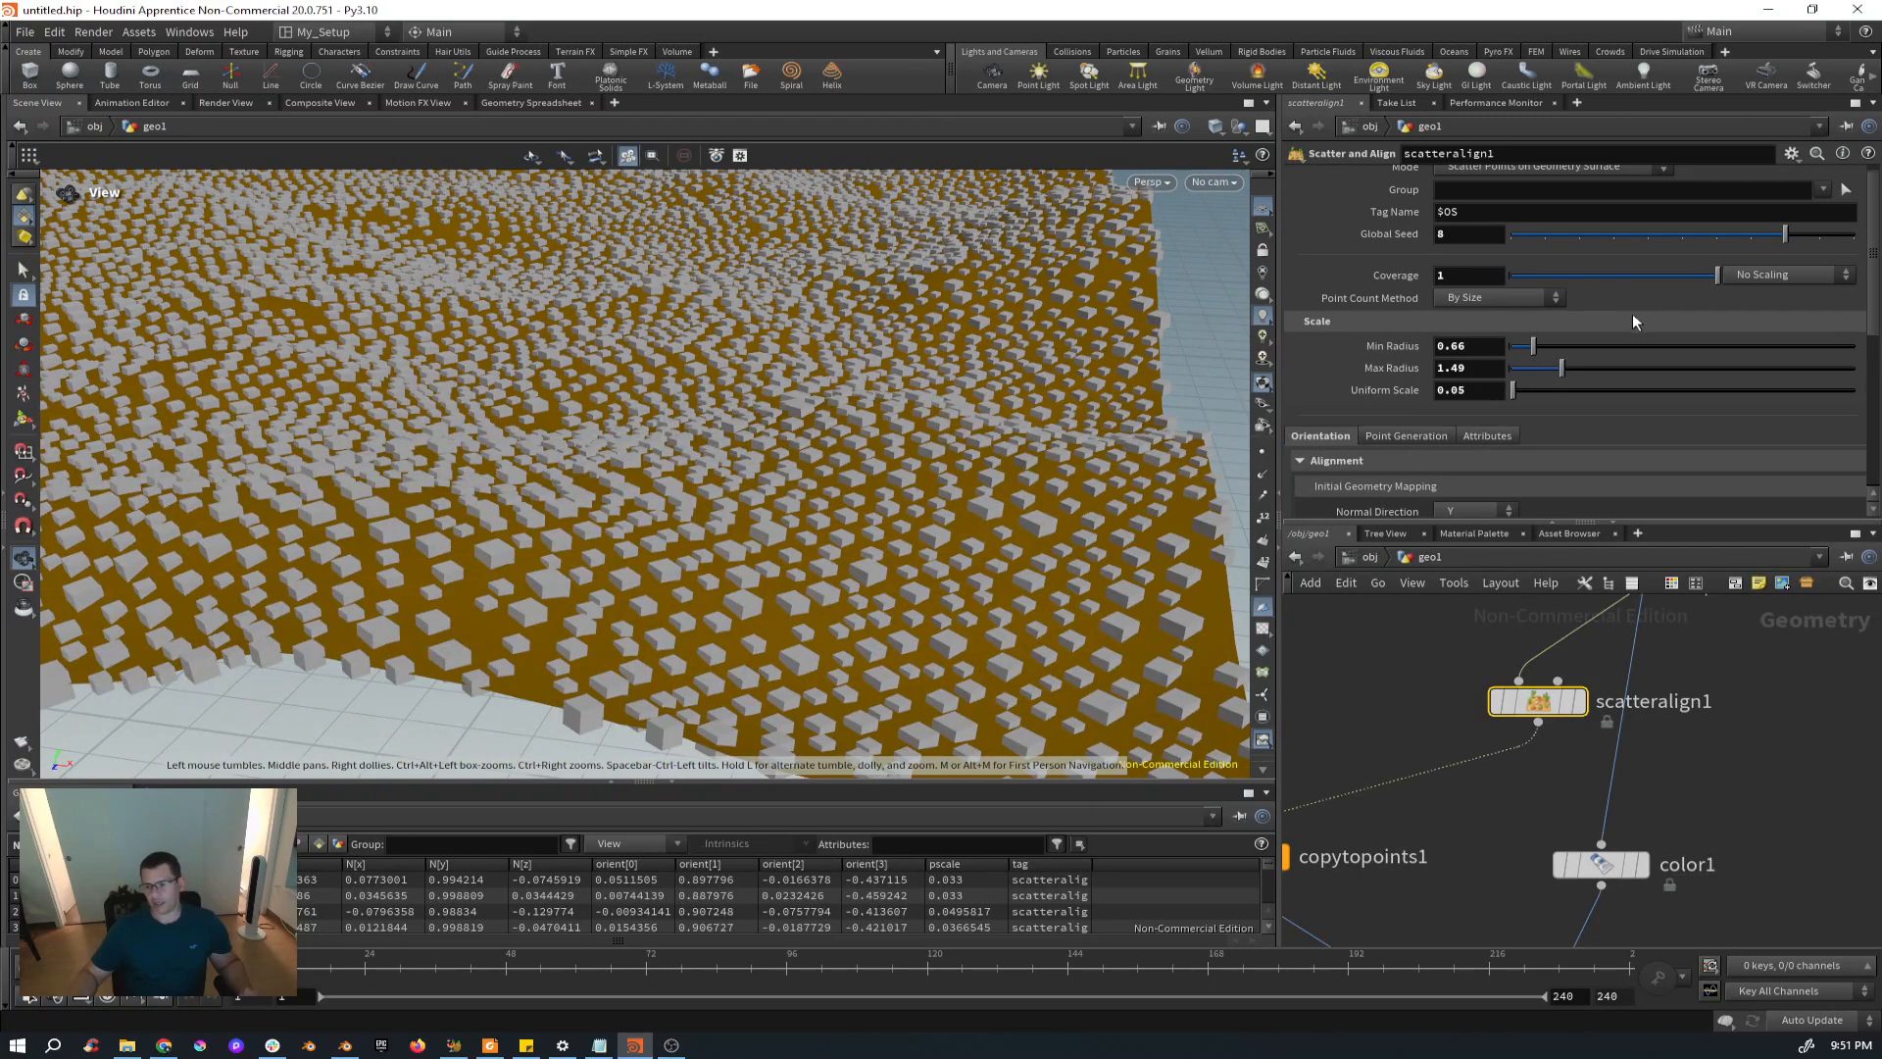
Try Remove Overlapping Points in the point generation settings, leave it off, and set Relax Iterations to 2.
scroll(1522, 421, "down", 3)
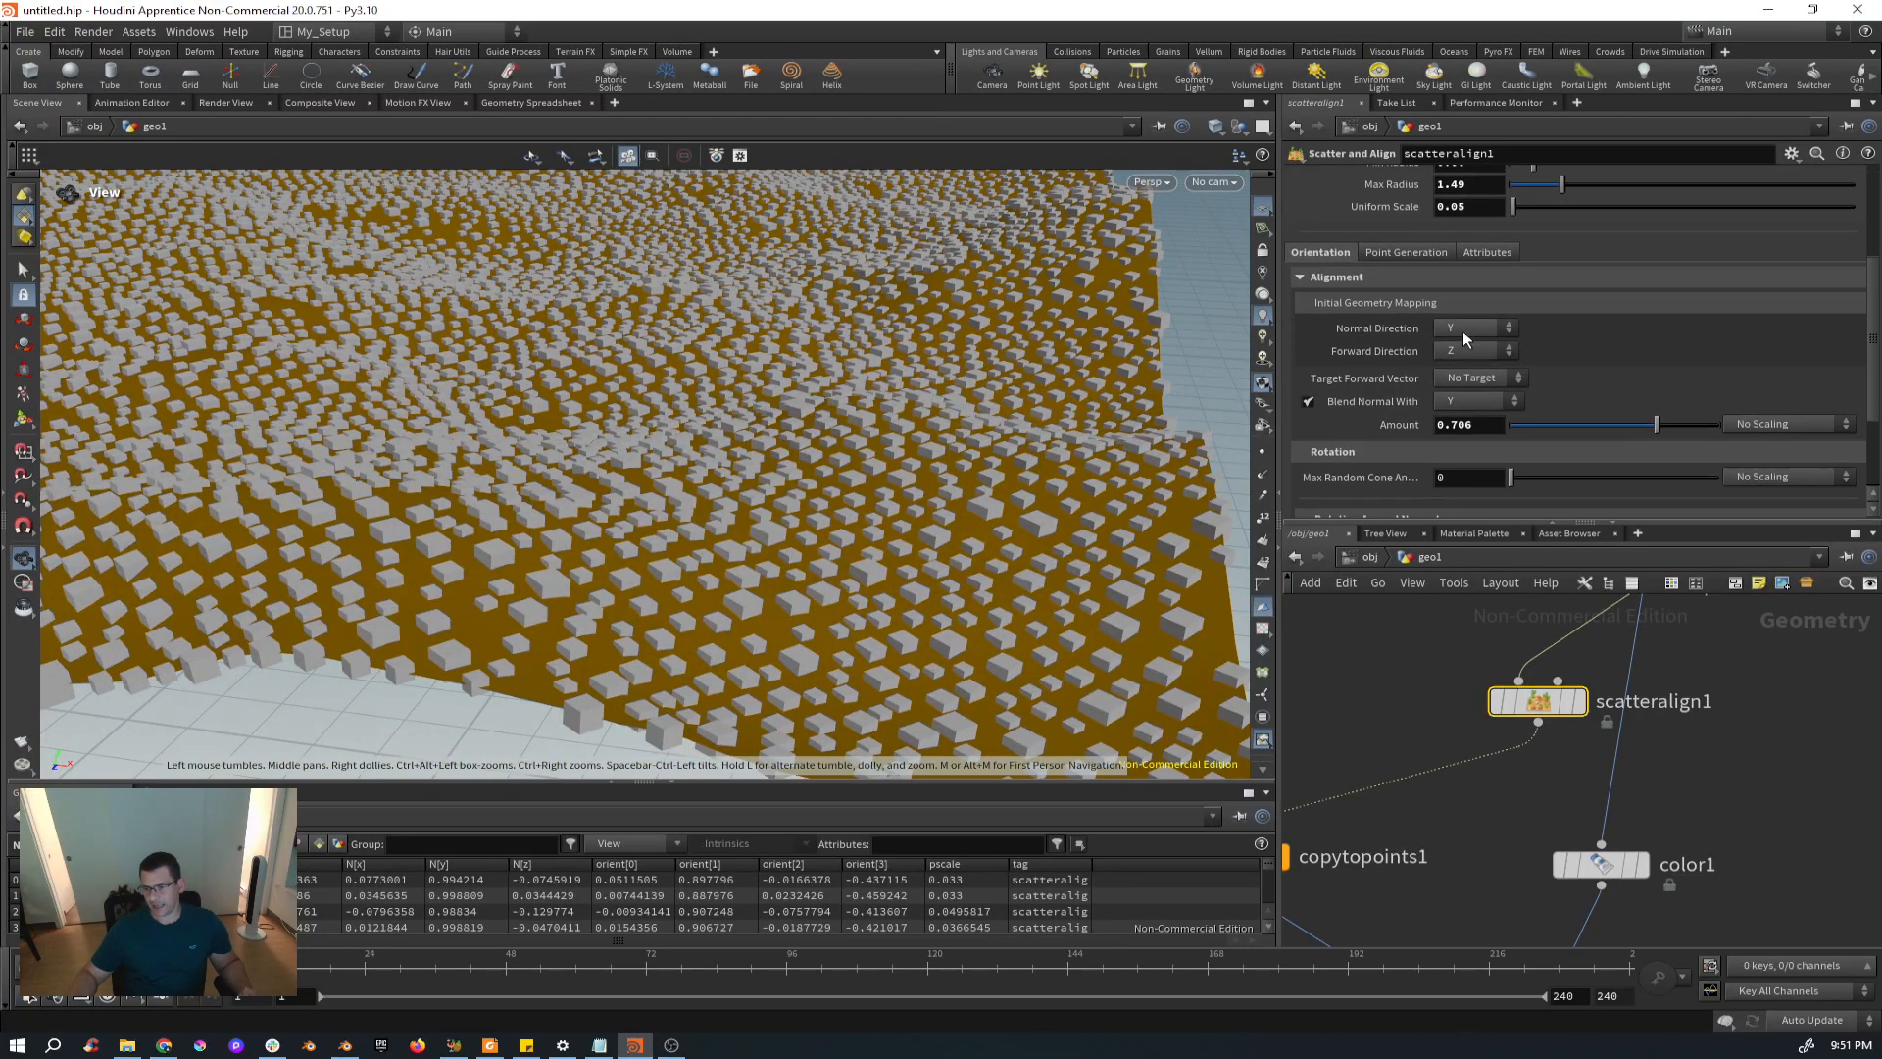
scroll(1463, 331, "down", 2)
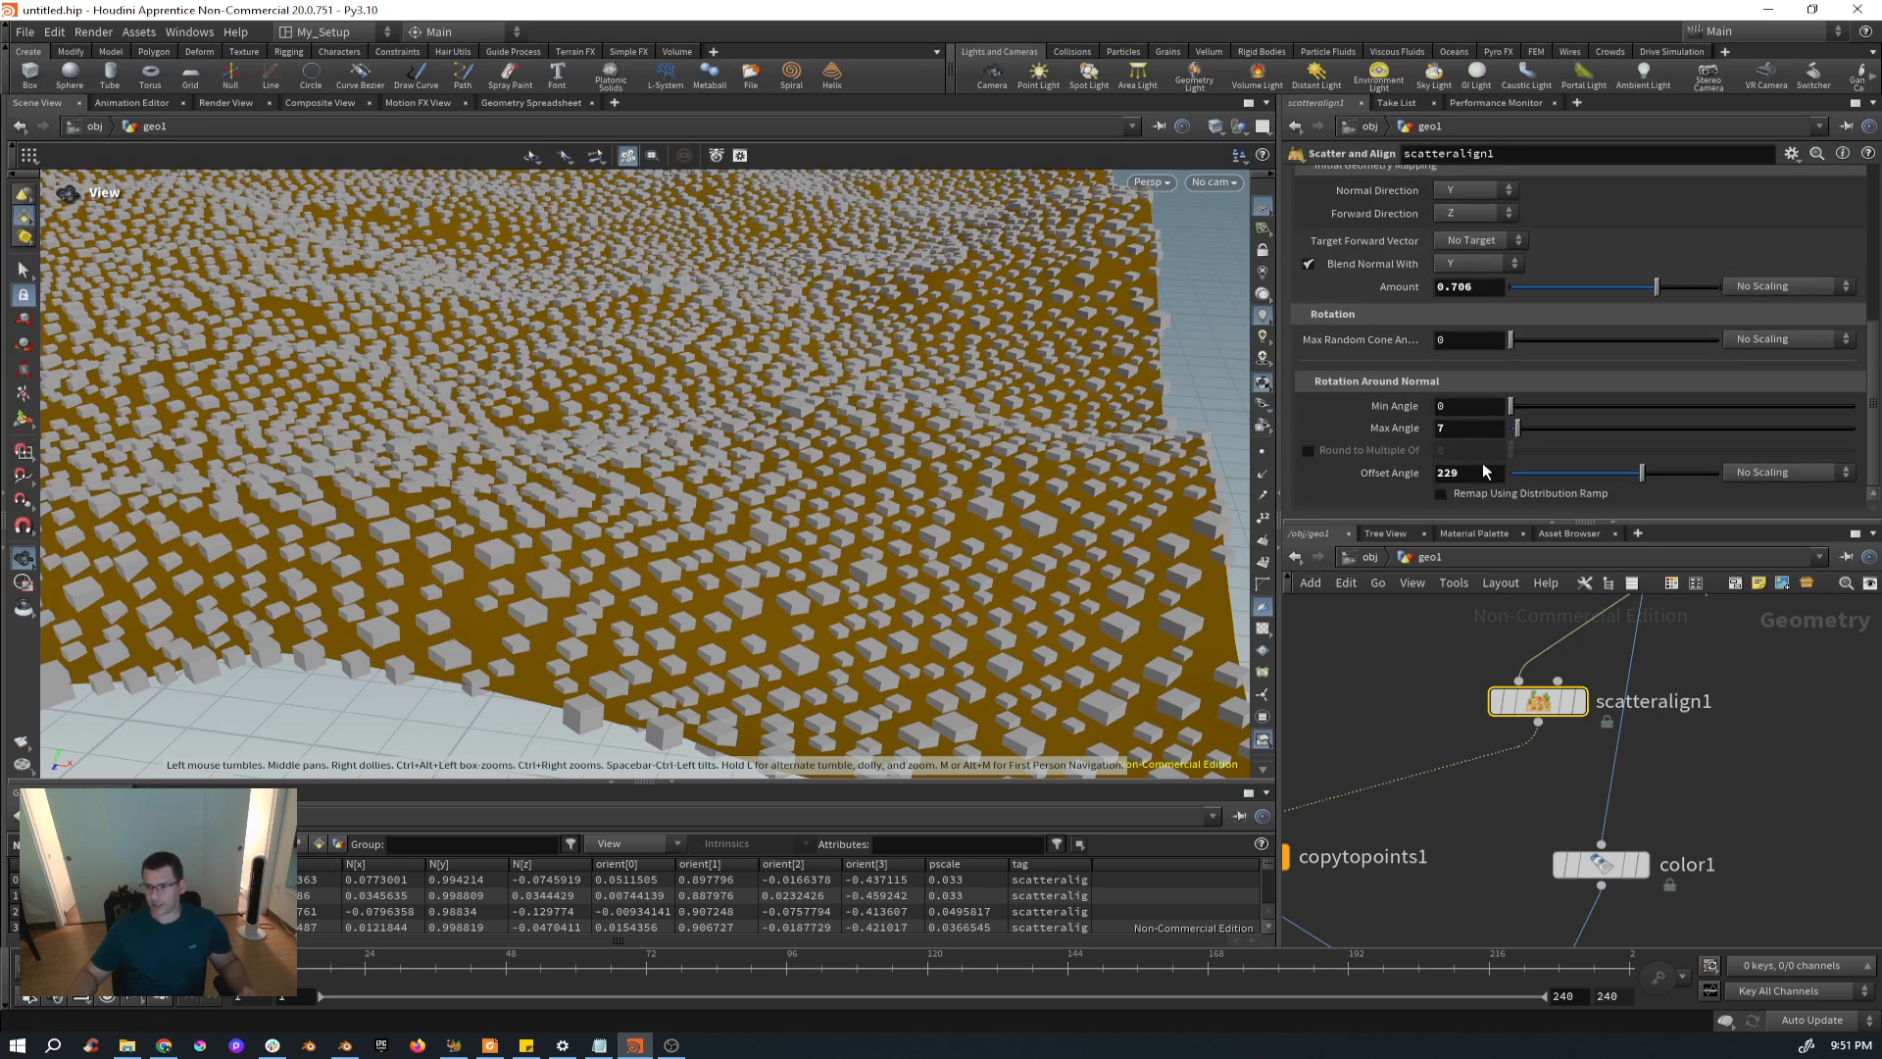
scroll(1476, 446, "up", 3)
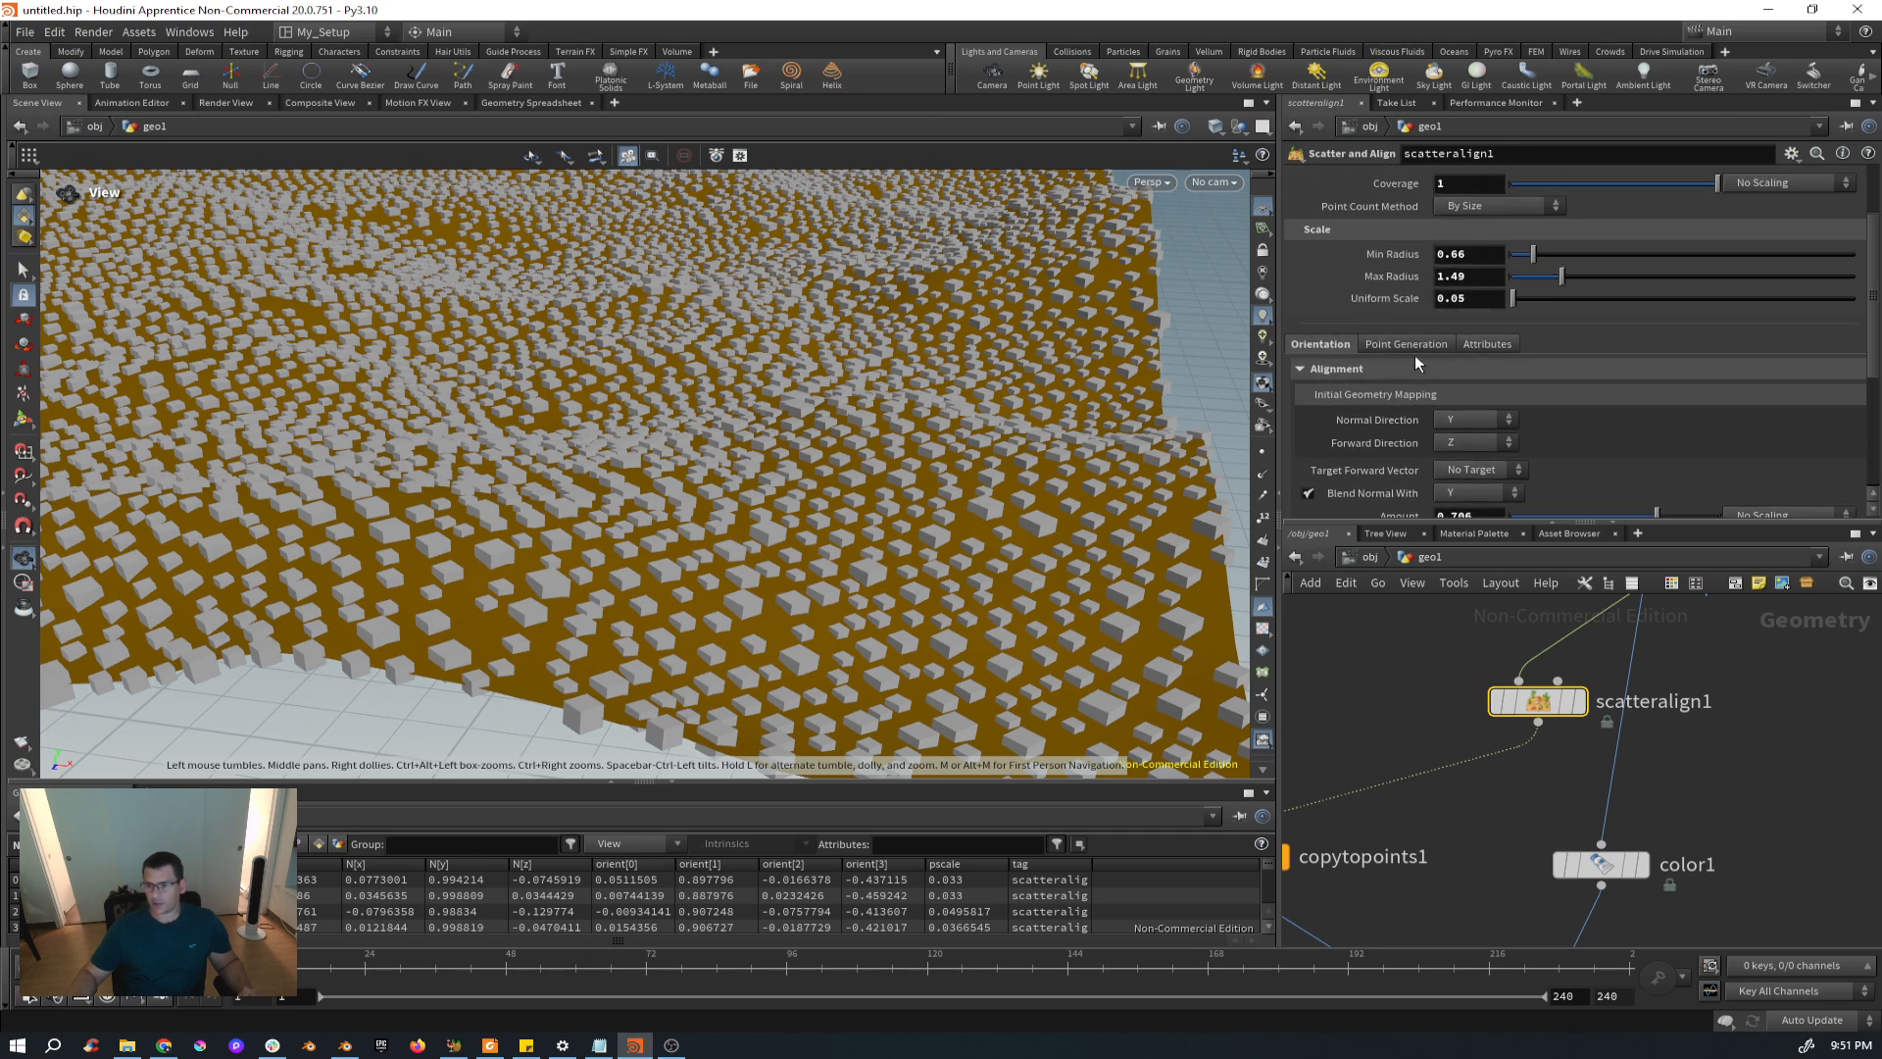
left_click(1417, 344)
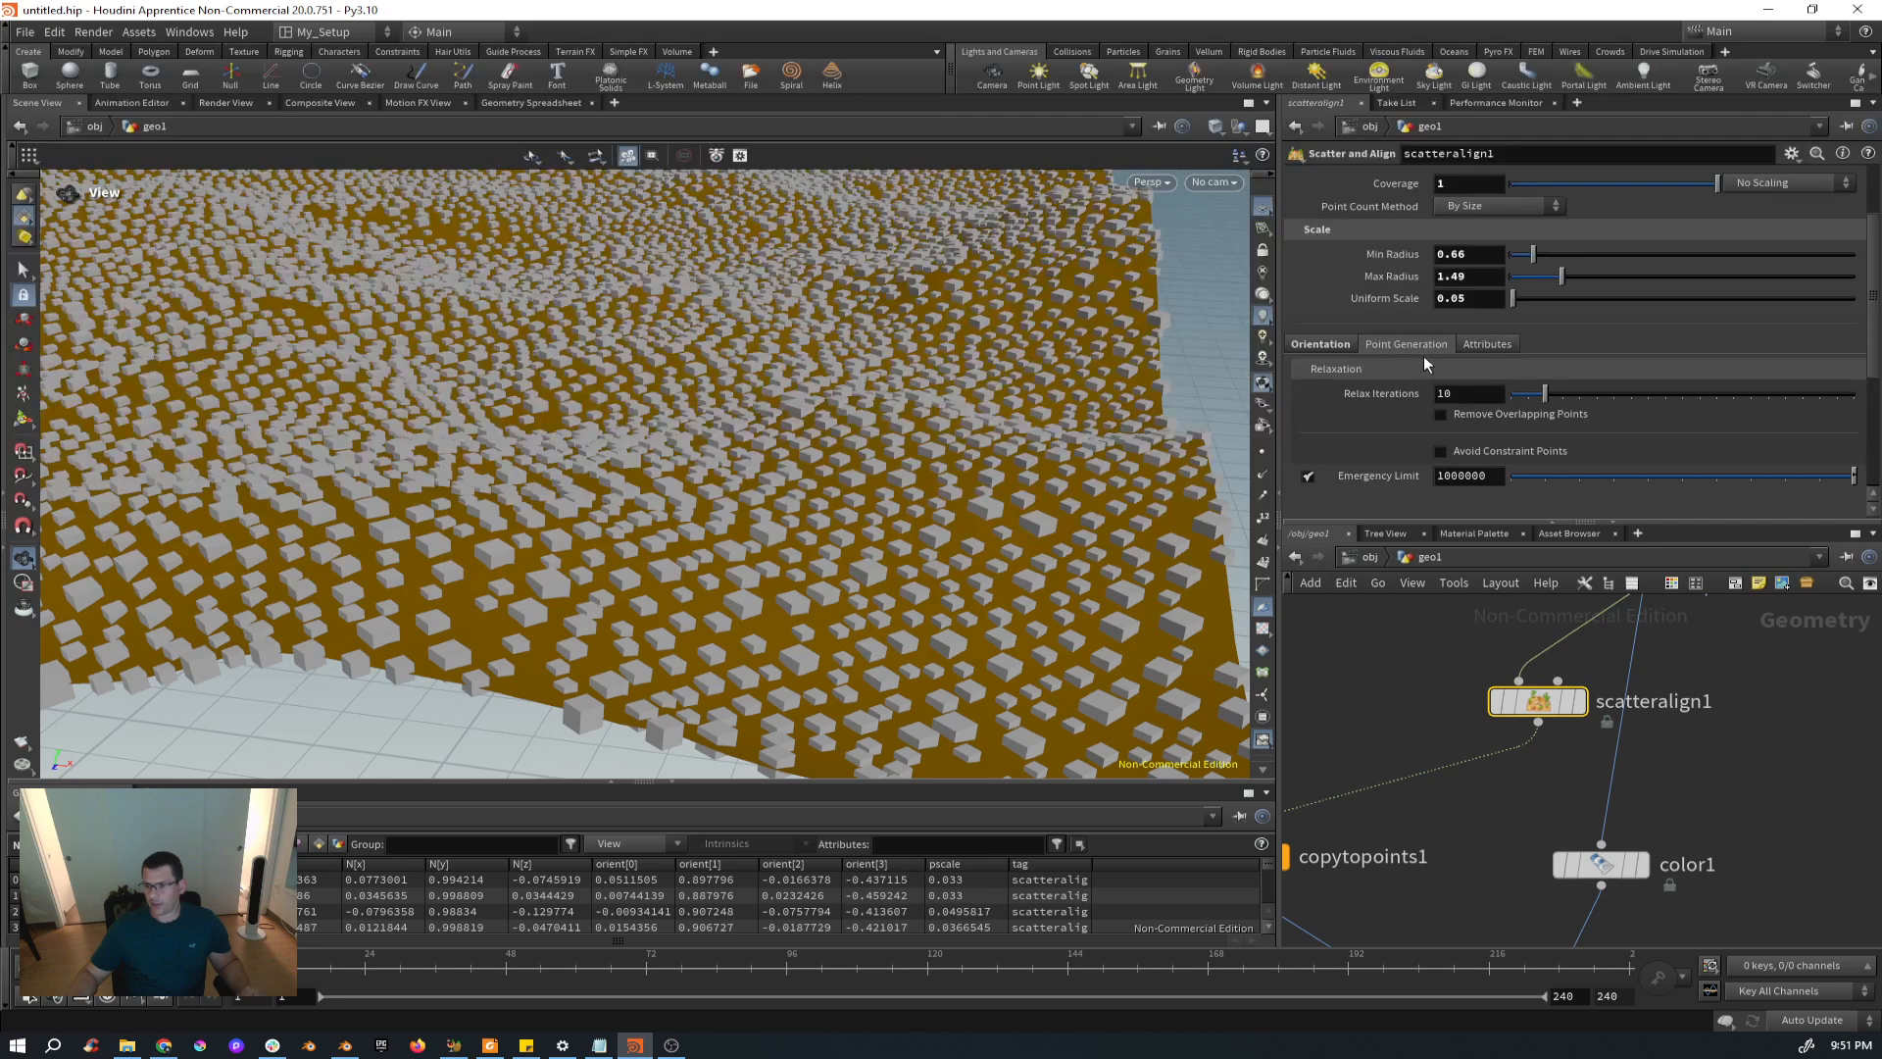
left_click(1444, 417)
left_click(1444, 416)
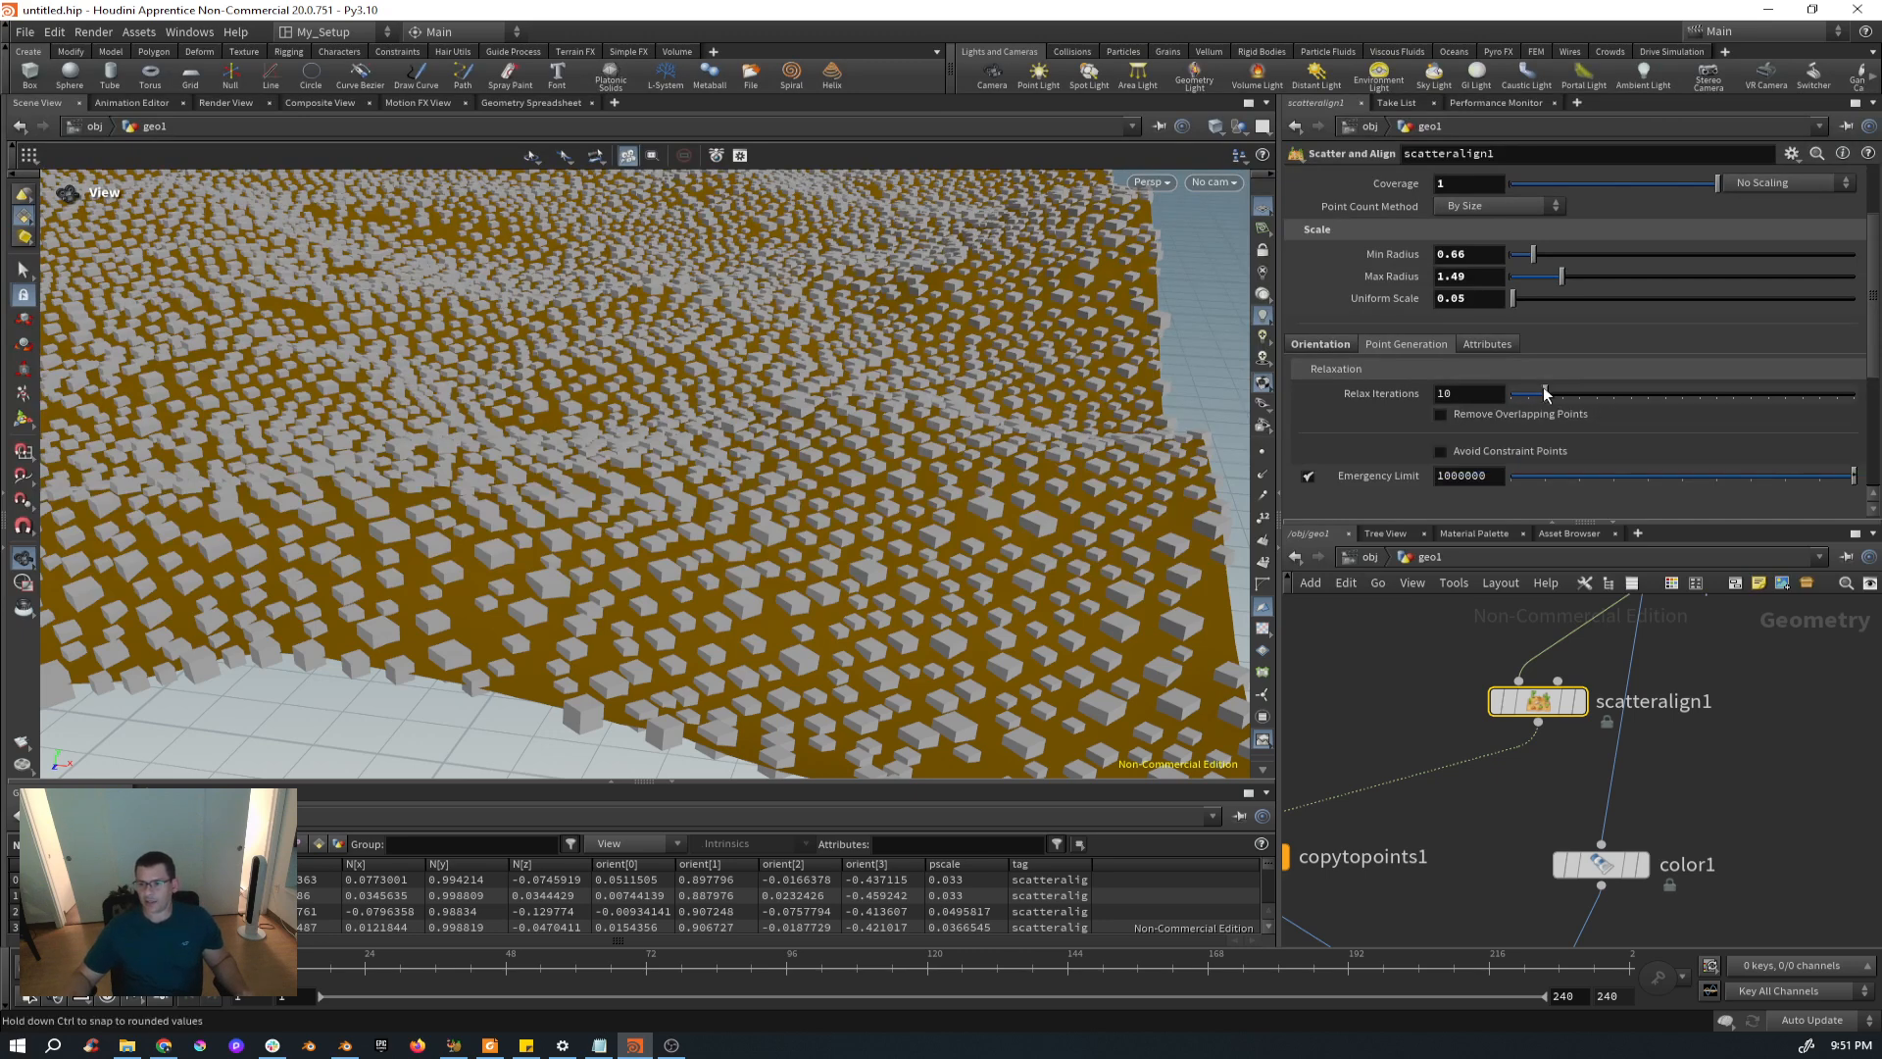
mouse_move(1546, 393)
left_mouse_down()
mouse_move(1771, 402)
mouse_move(1518, 404)
left_mouse_up()
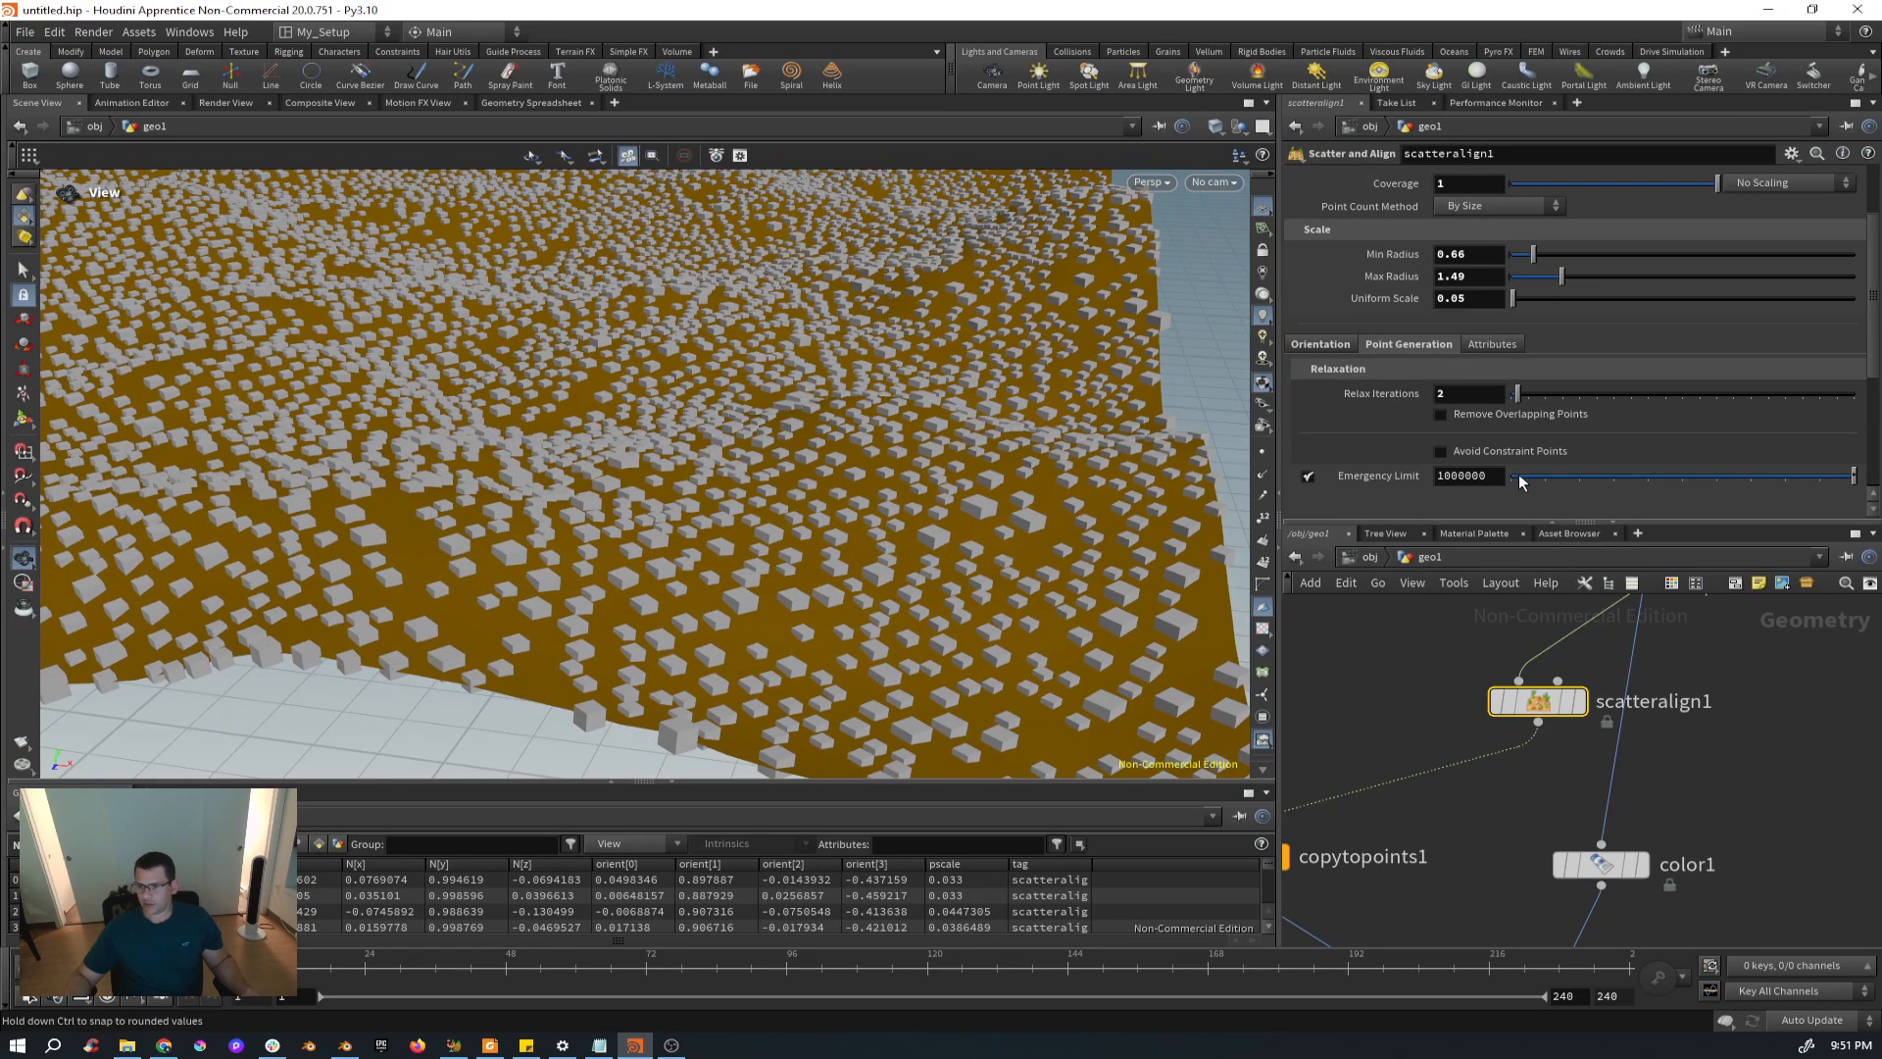
Try Avoid Constraint Points and an Emergency Limit of 10, and restore them to off and 1000000.
left_click(1441, 451)
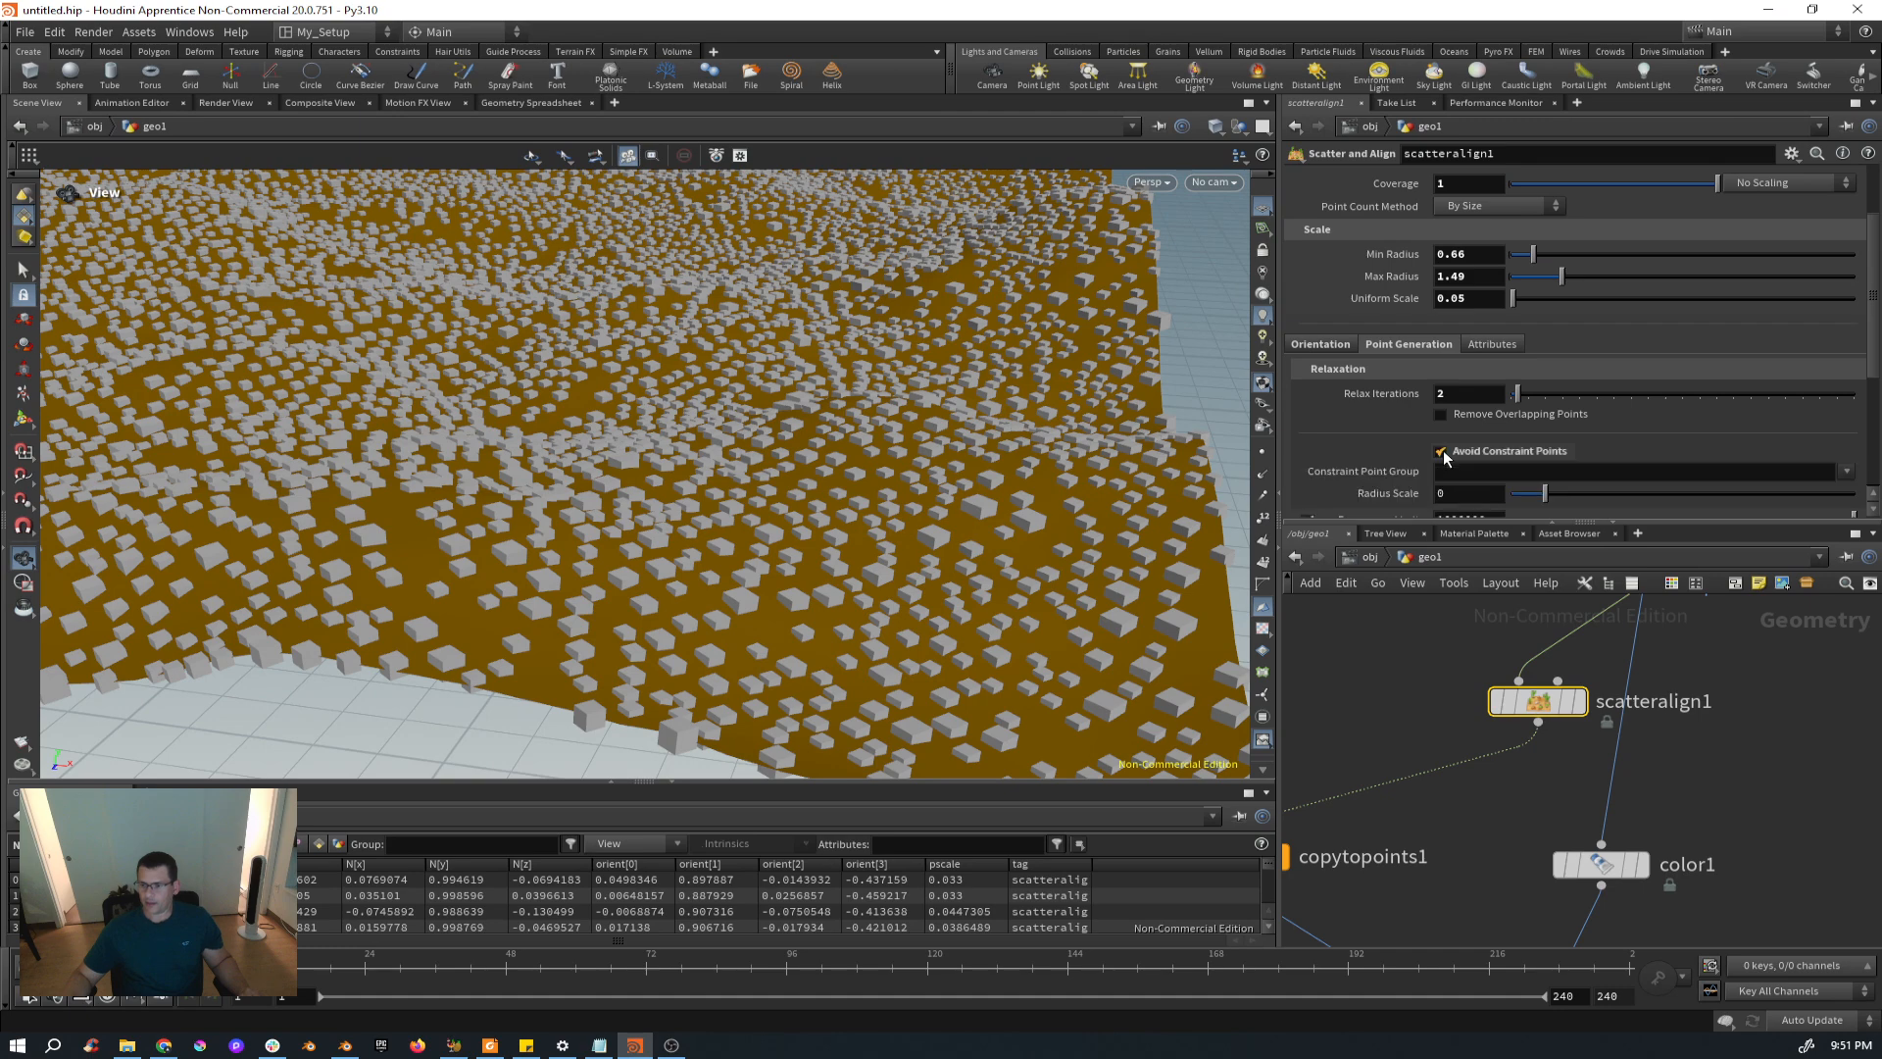
left_click(1441, 451)
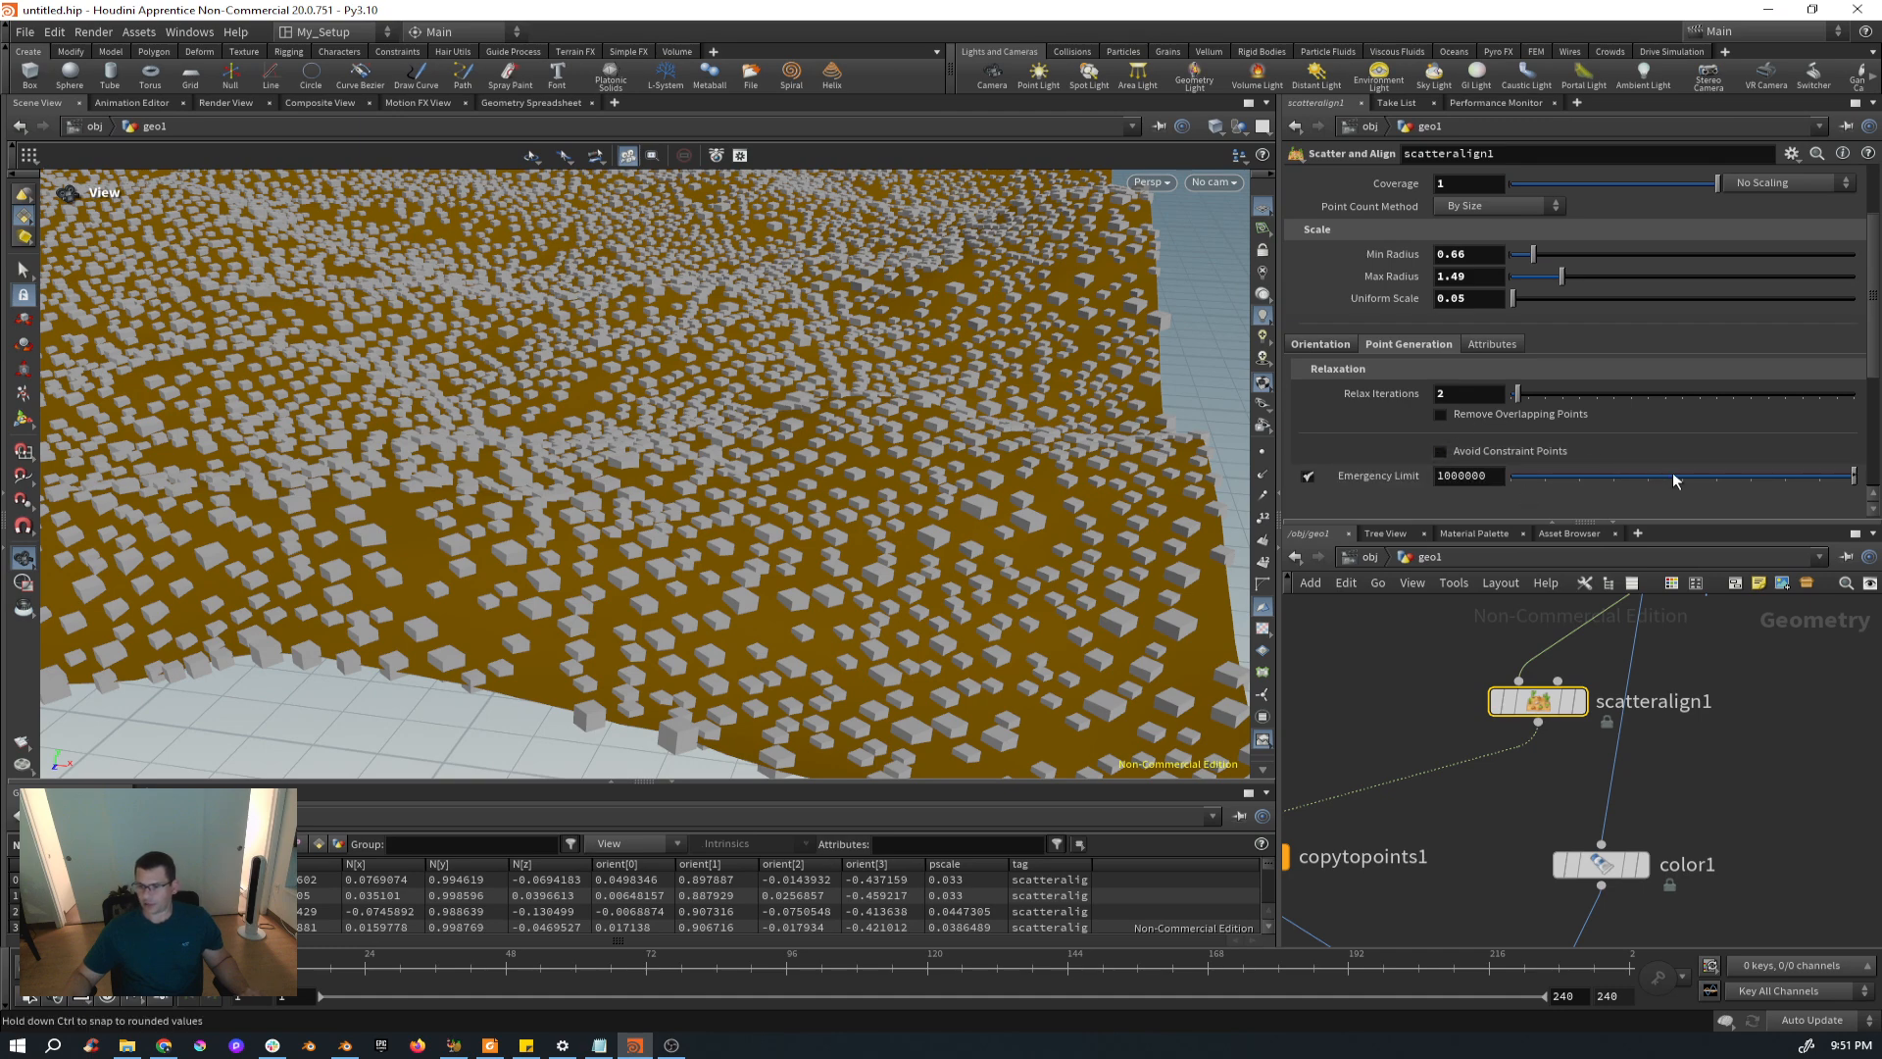
mouse_move(1844, 478)
left_mouse_down()
mouse_move(1779, 478)
mouse_move(1872, 479)
mouse_move(1390, 469)
mouse_move(1858, 476)
left_mouse_up()
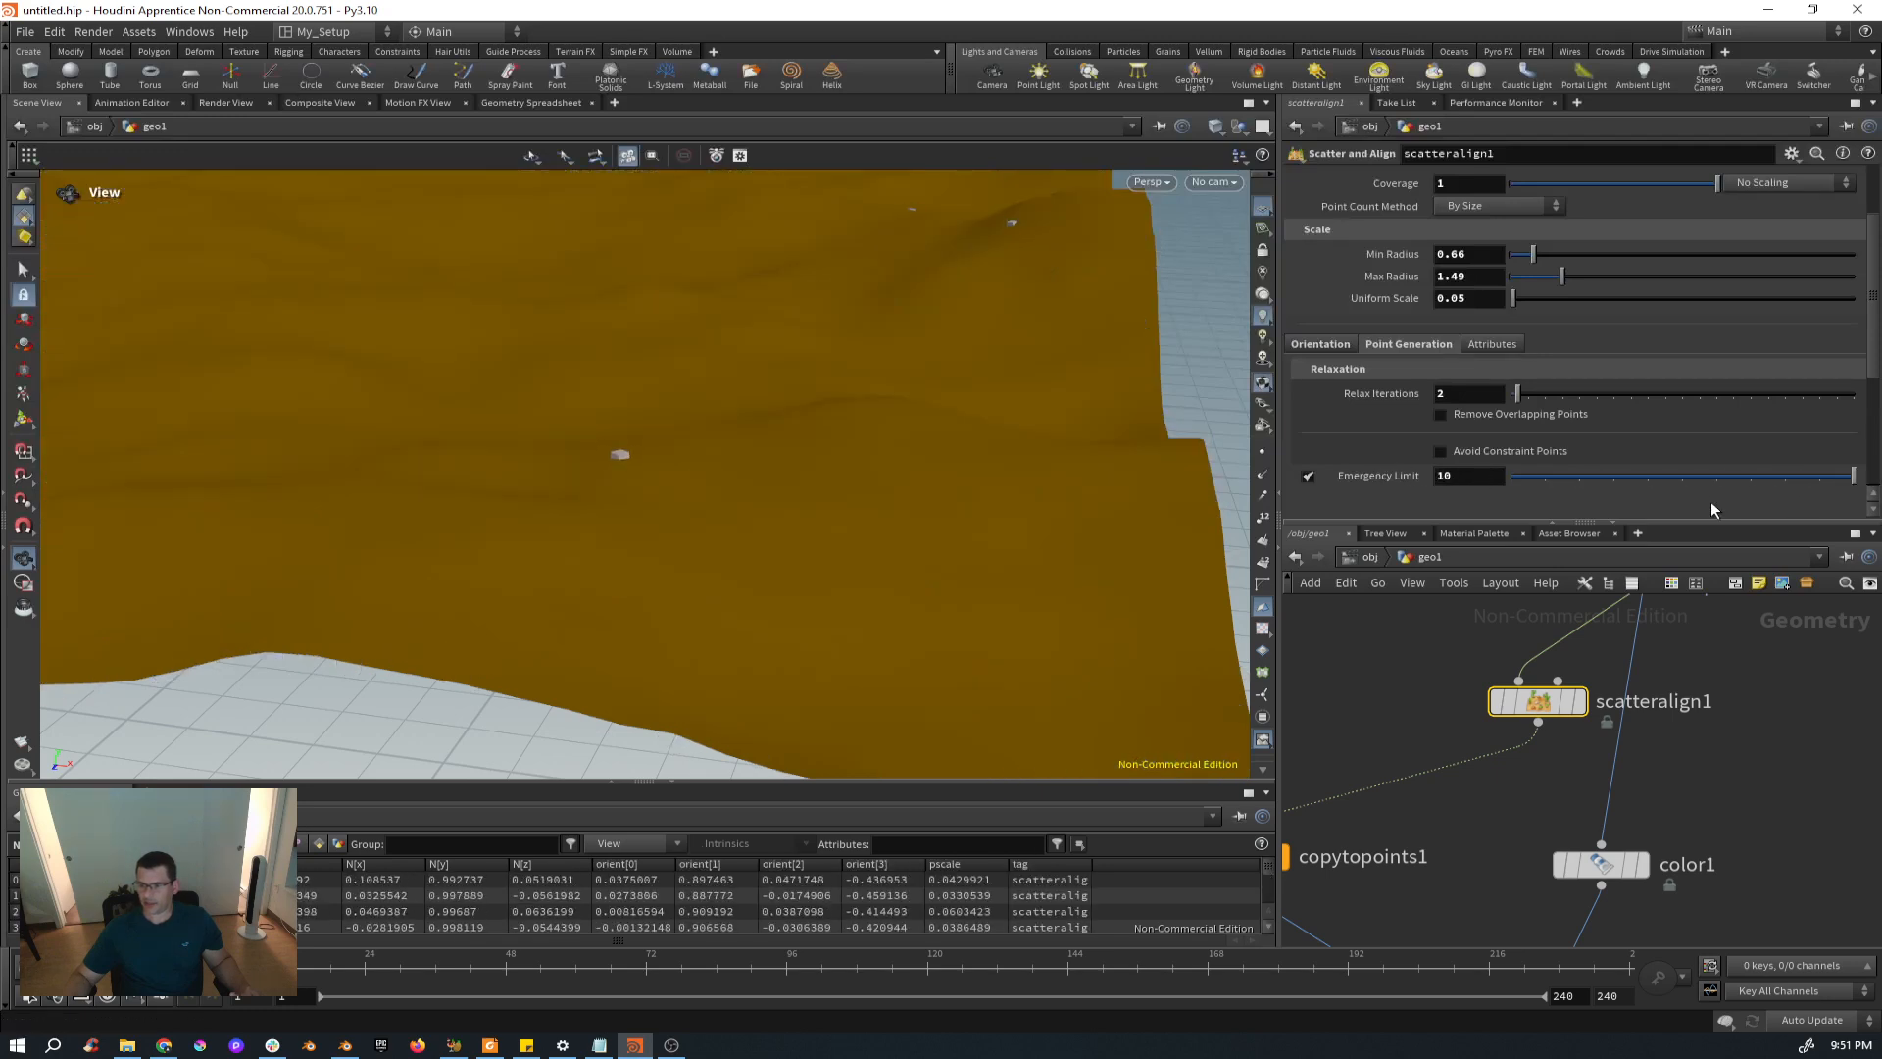
middle_click(1458, 476, "ctrl")
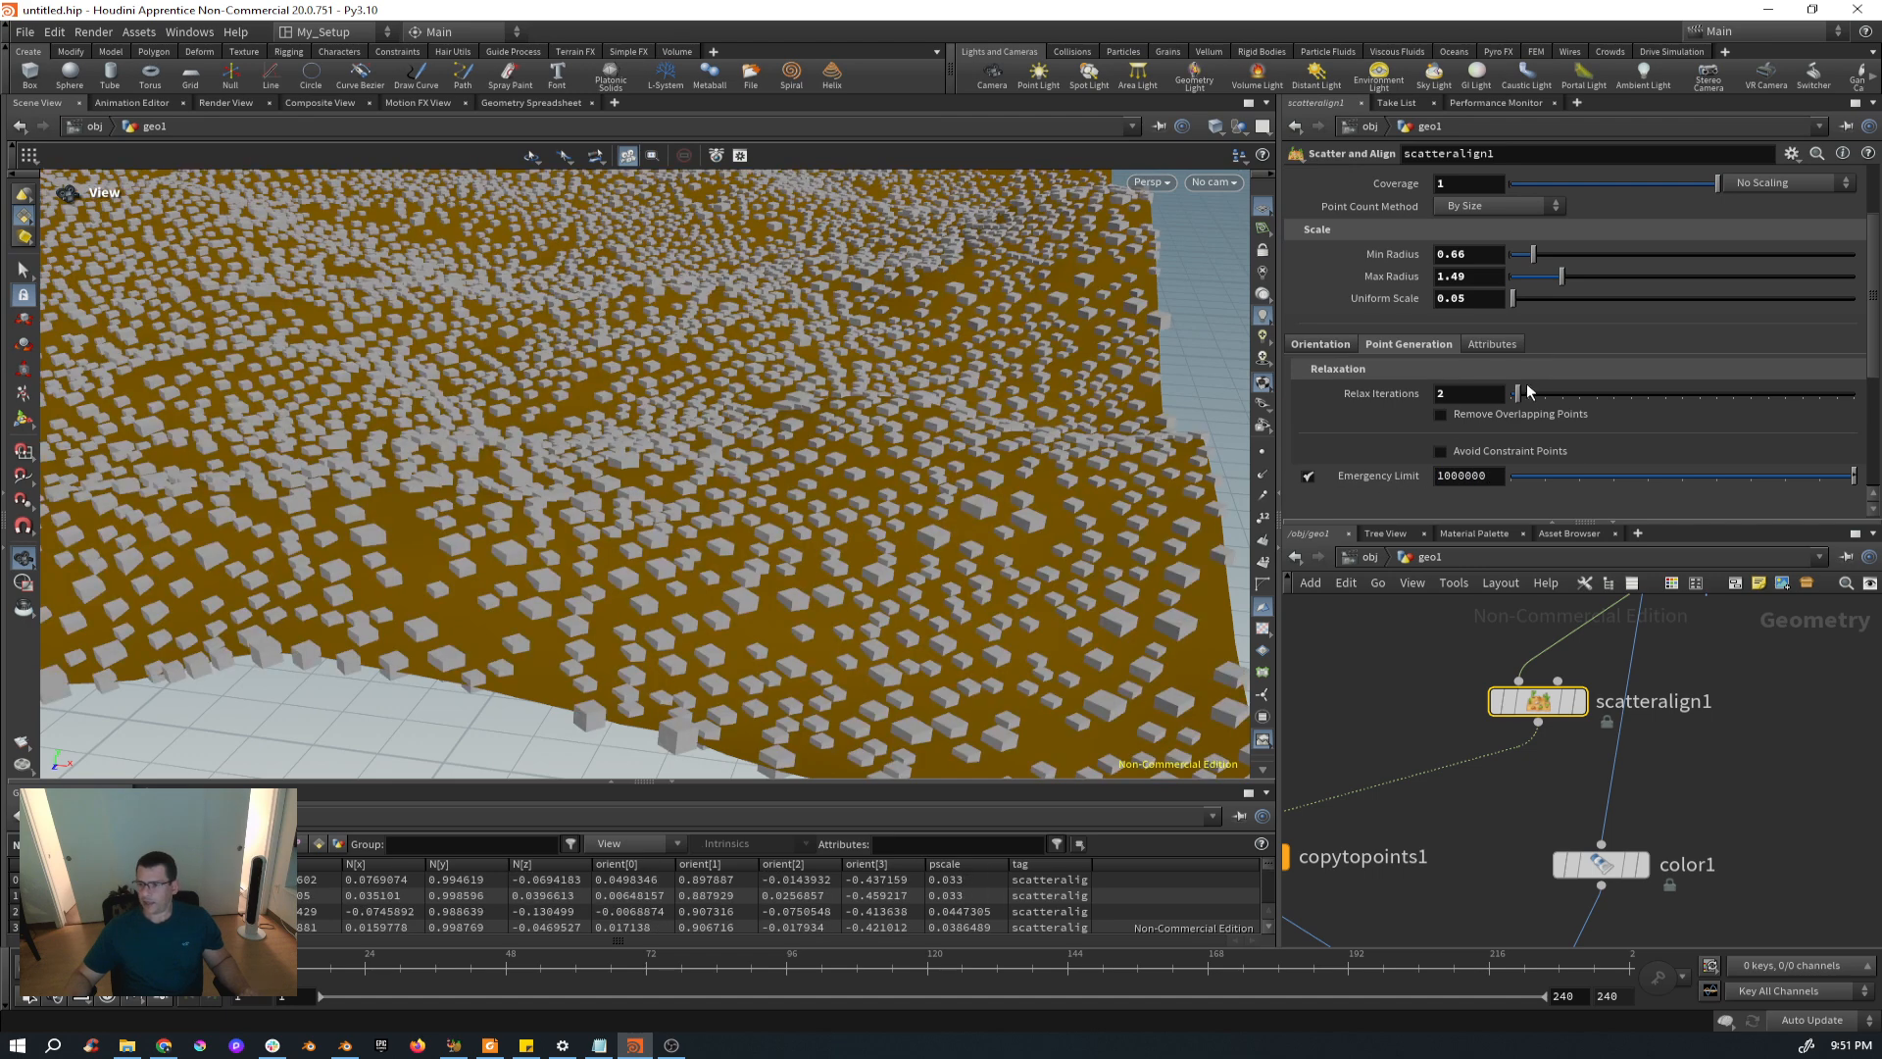
Try the By Density point count method with a Density Scale of 3.43.
scroll(1534, 412, "down", 3)
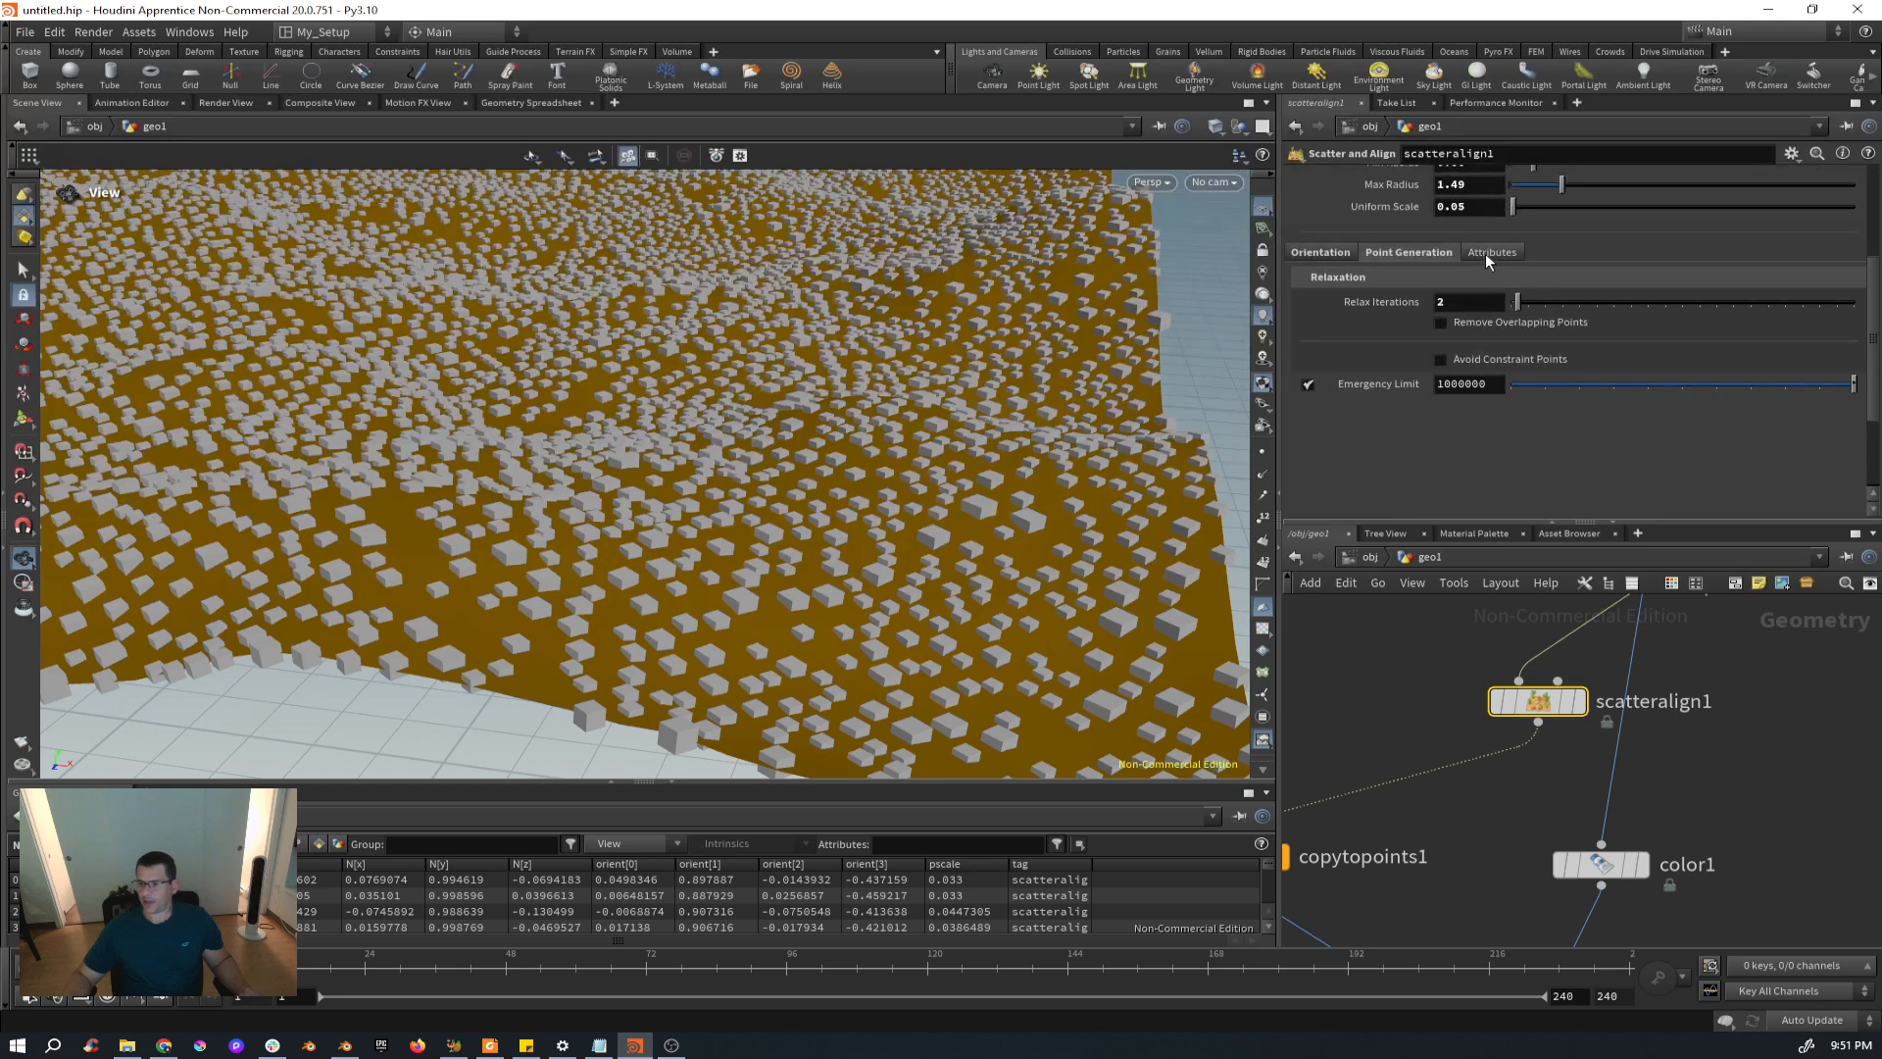
left_click(1486, 253)
left_click(1412, 249)
left_click(1330, 249)
scroll(1533, 366, "up", 6)
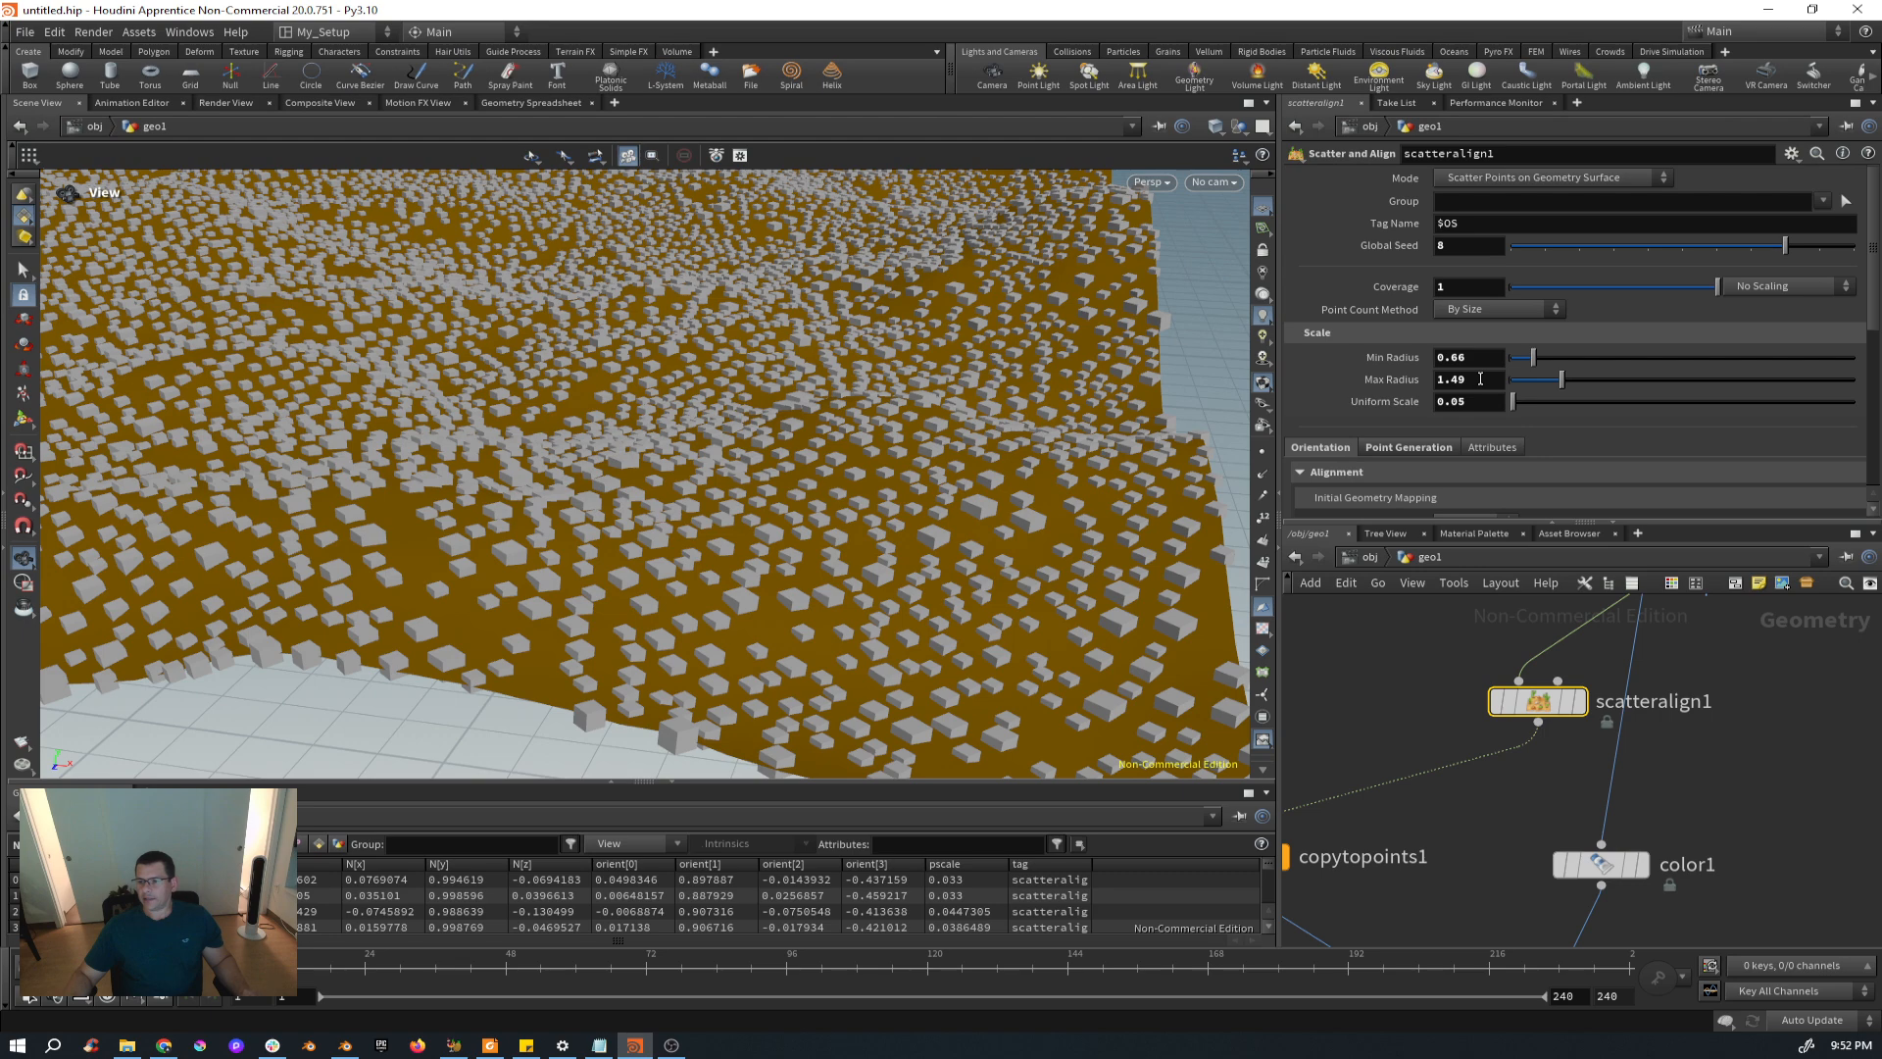
left_click(1559, 309)
left_click(1513, 344)
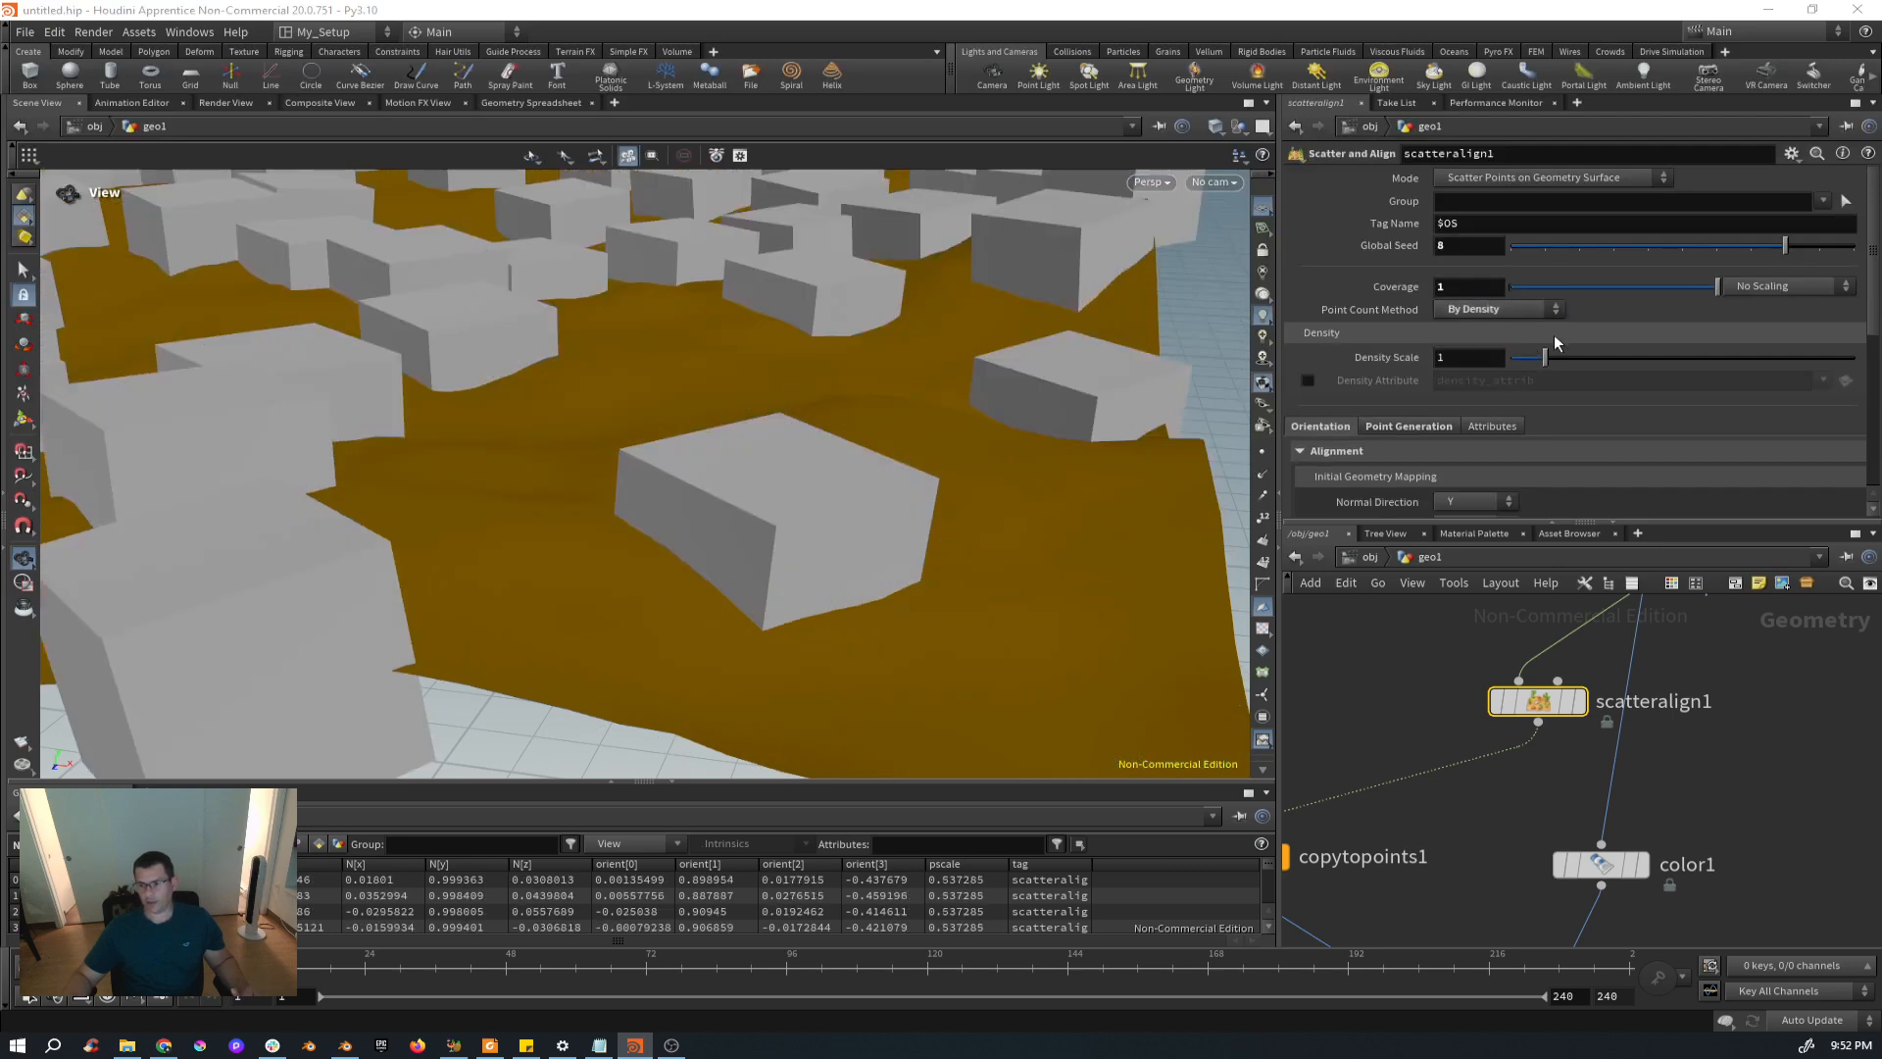
left_click_drag(1546, 357, 1596, 350)
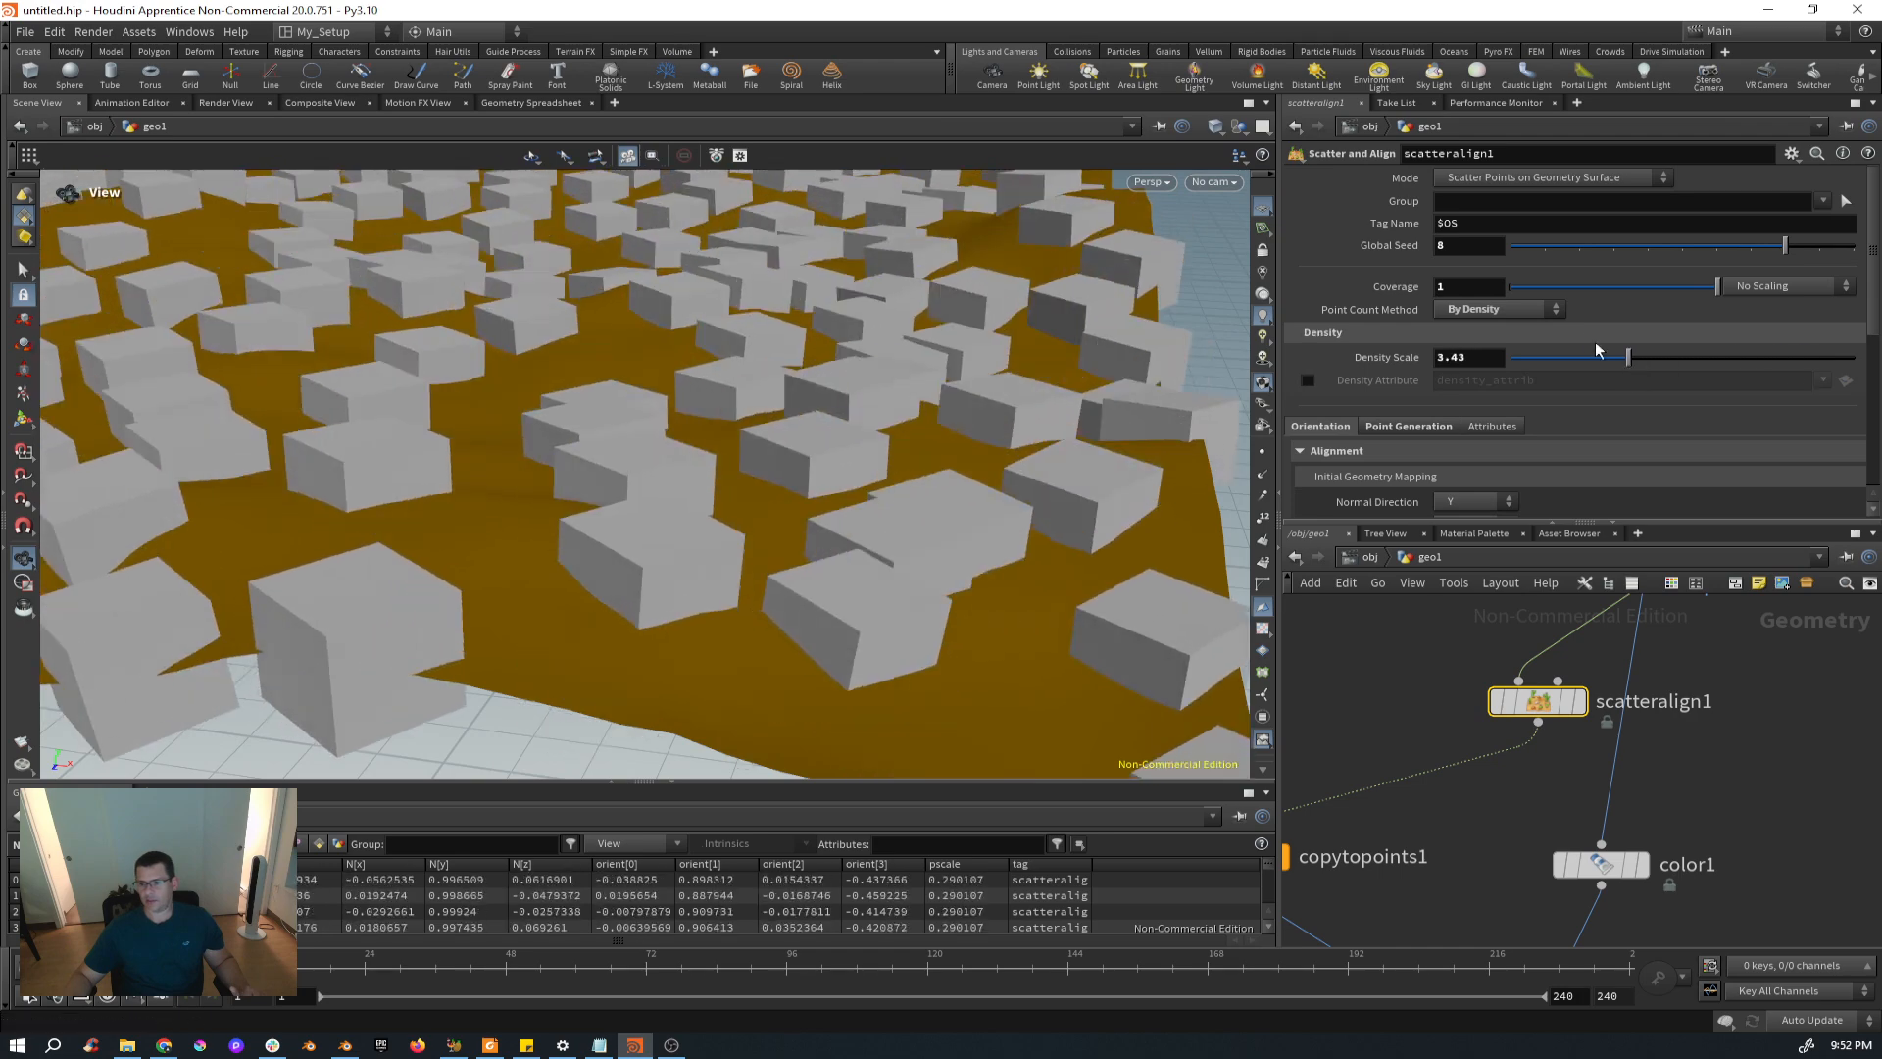
Try the By Point Spacing method with a Spacing of 0.76 and a Minimum Spacing of 0.46.
left_click(1551, 309)
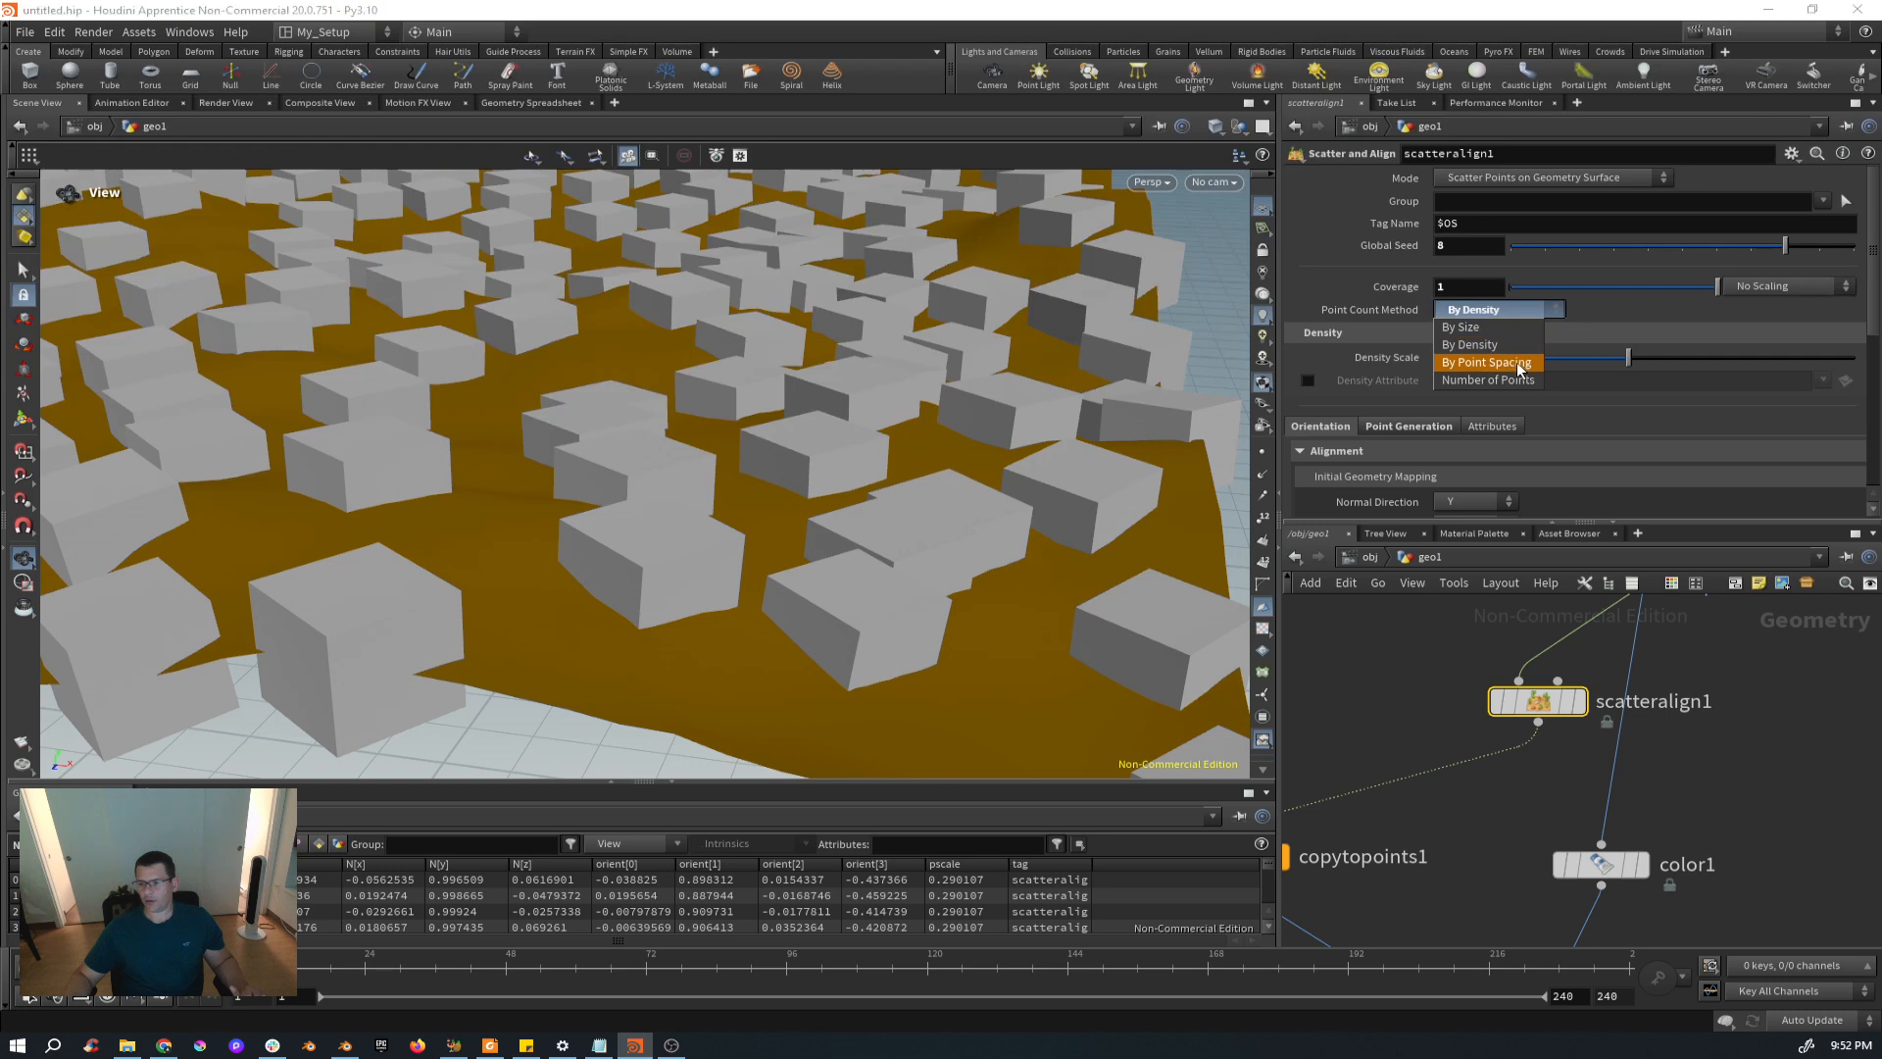
left_click(1519, 364)
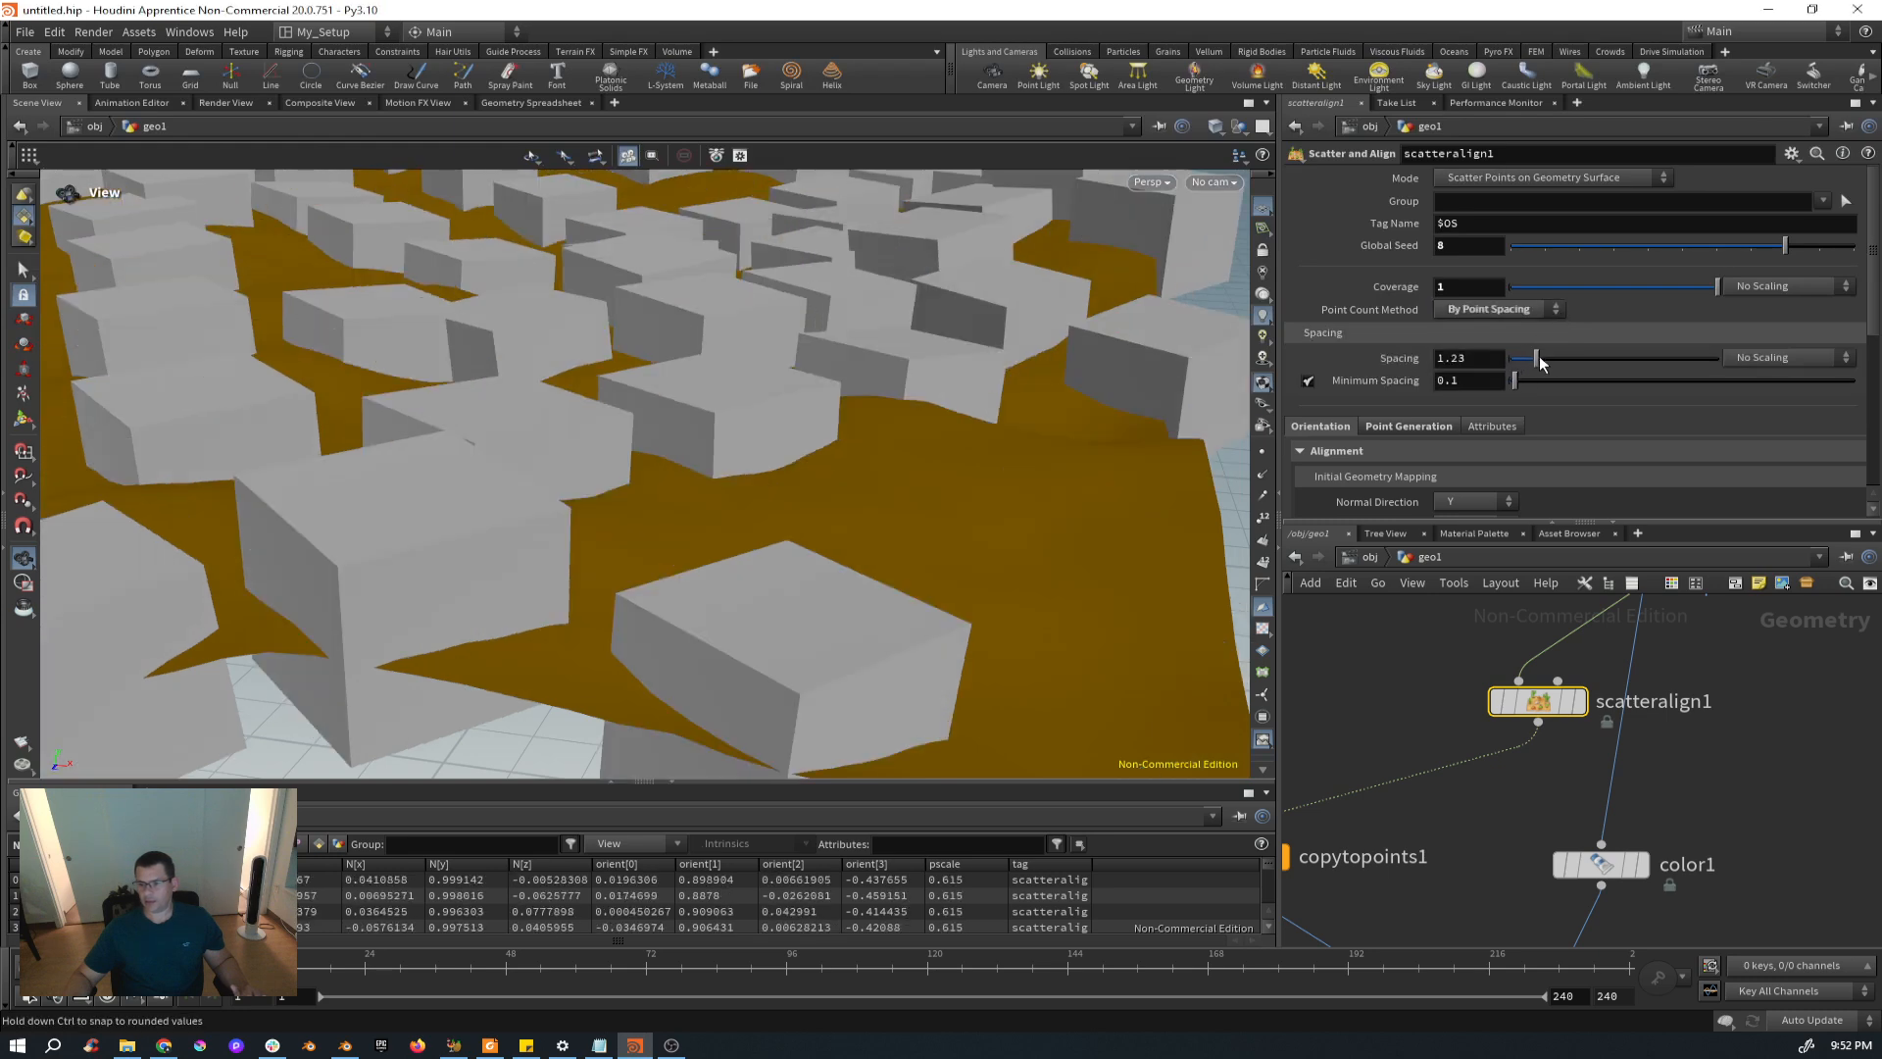
mouse_move(1531, 359)
left_mouse_down()
mouse_move(1554, 359)
mouse_move(1522, 363)
mouse_move(1549, 380)
mouse_move(1603, 364)
mouse_move(1526, 363)
mouse_move(1601, 380)
mouse_move(1527, 382)
left_mouse_up()
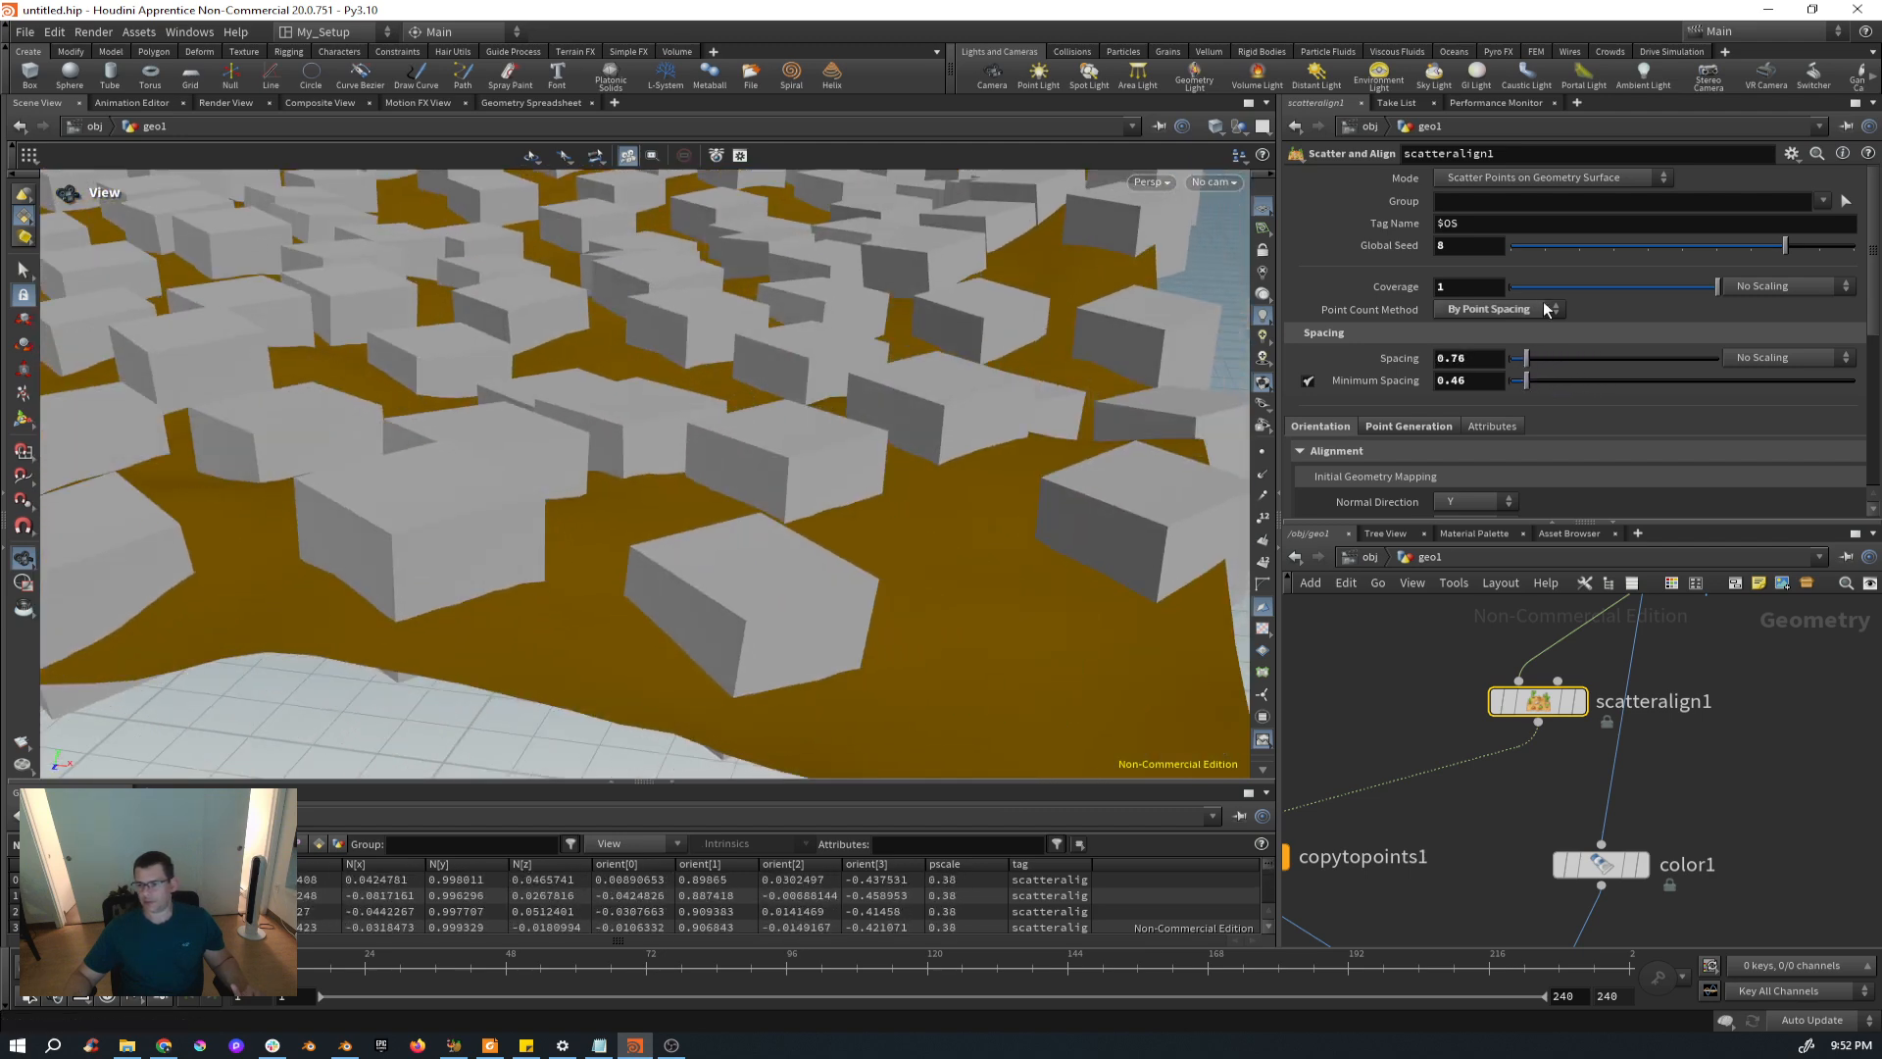
Change the Point Count Method to Number of Points and set Total Points to 24001.
left_click(1549, 309)
left_click(1528, 383)
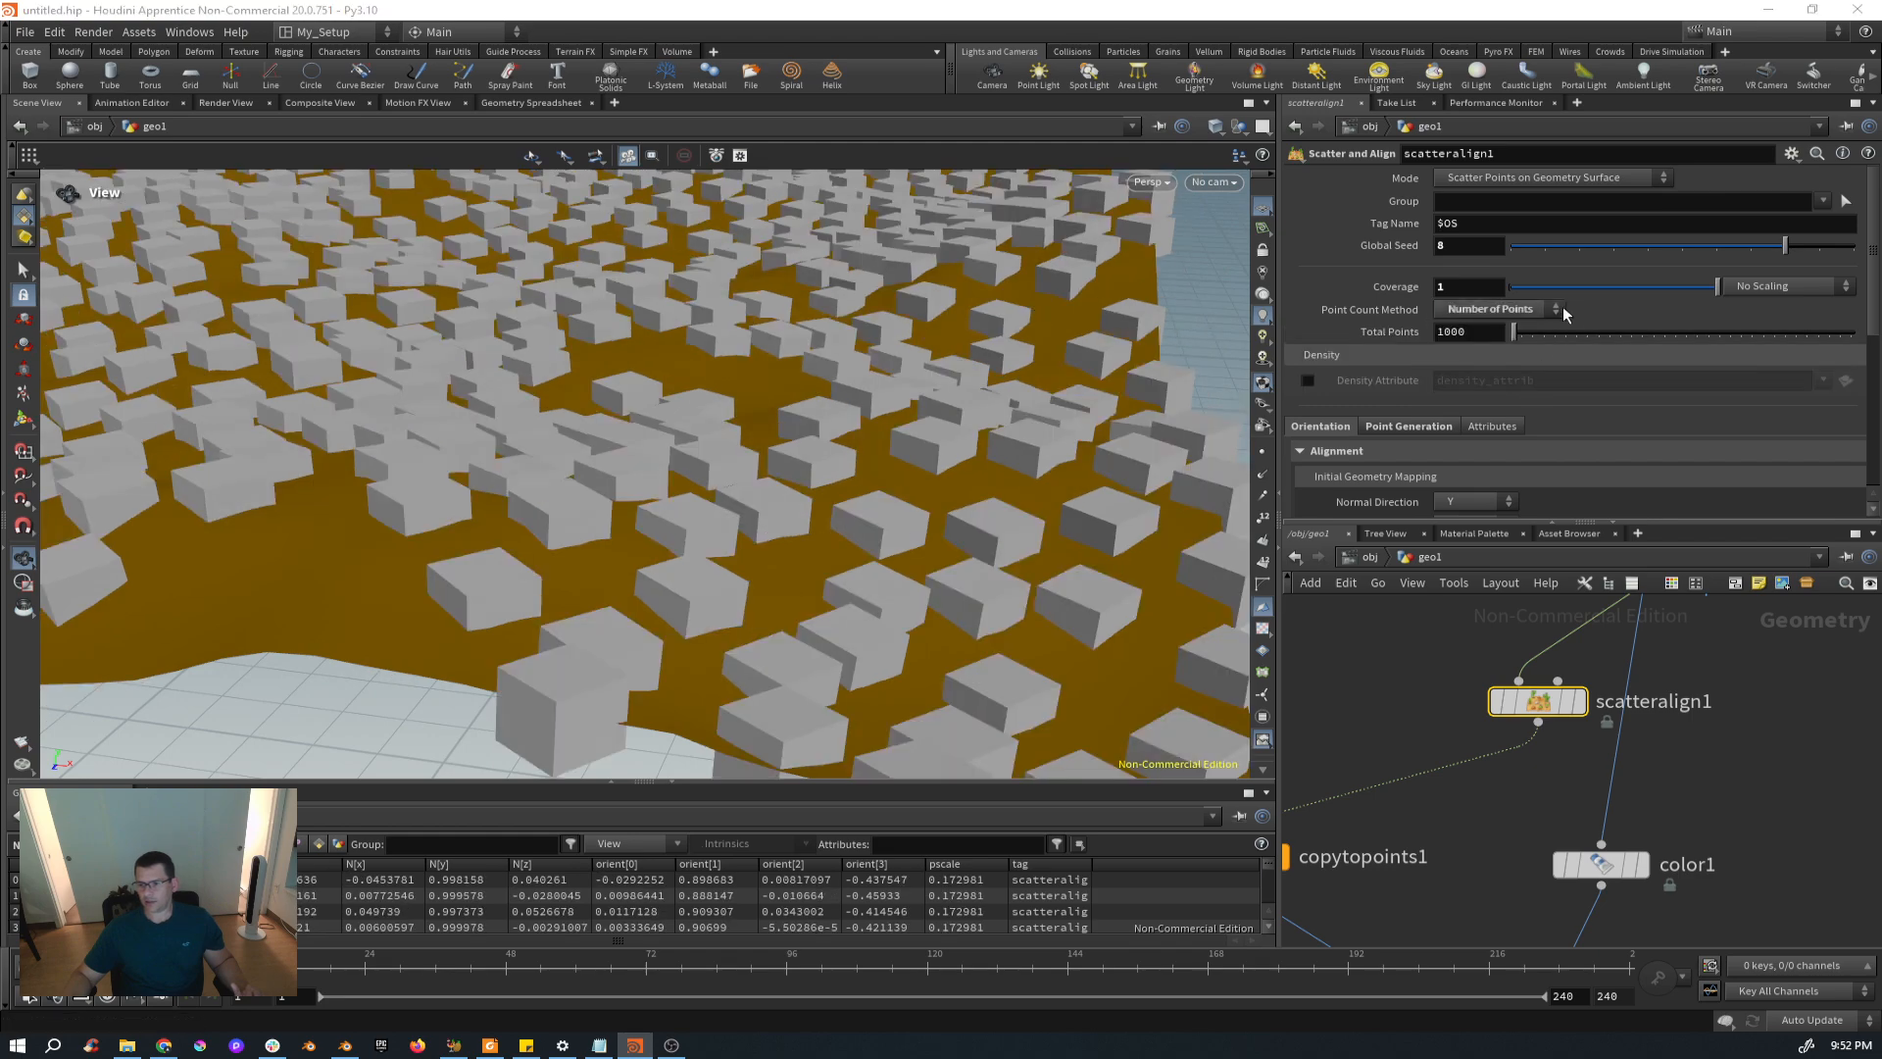
mouse_move(1533, 333)
left_mouse_down()
mouse_move(1756, 332)
mouse_move(1554, 334)
left_mouse_up()
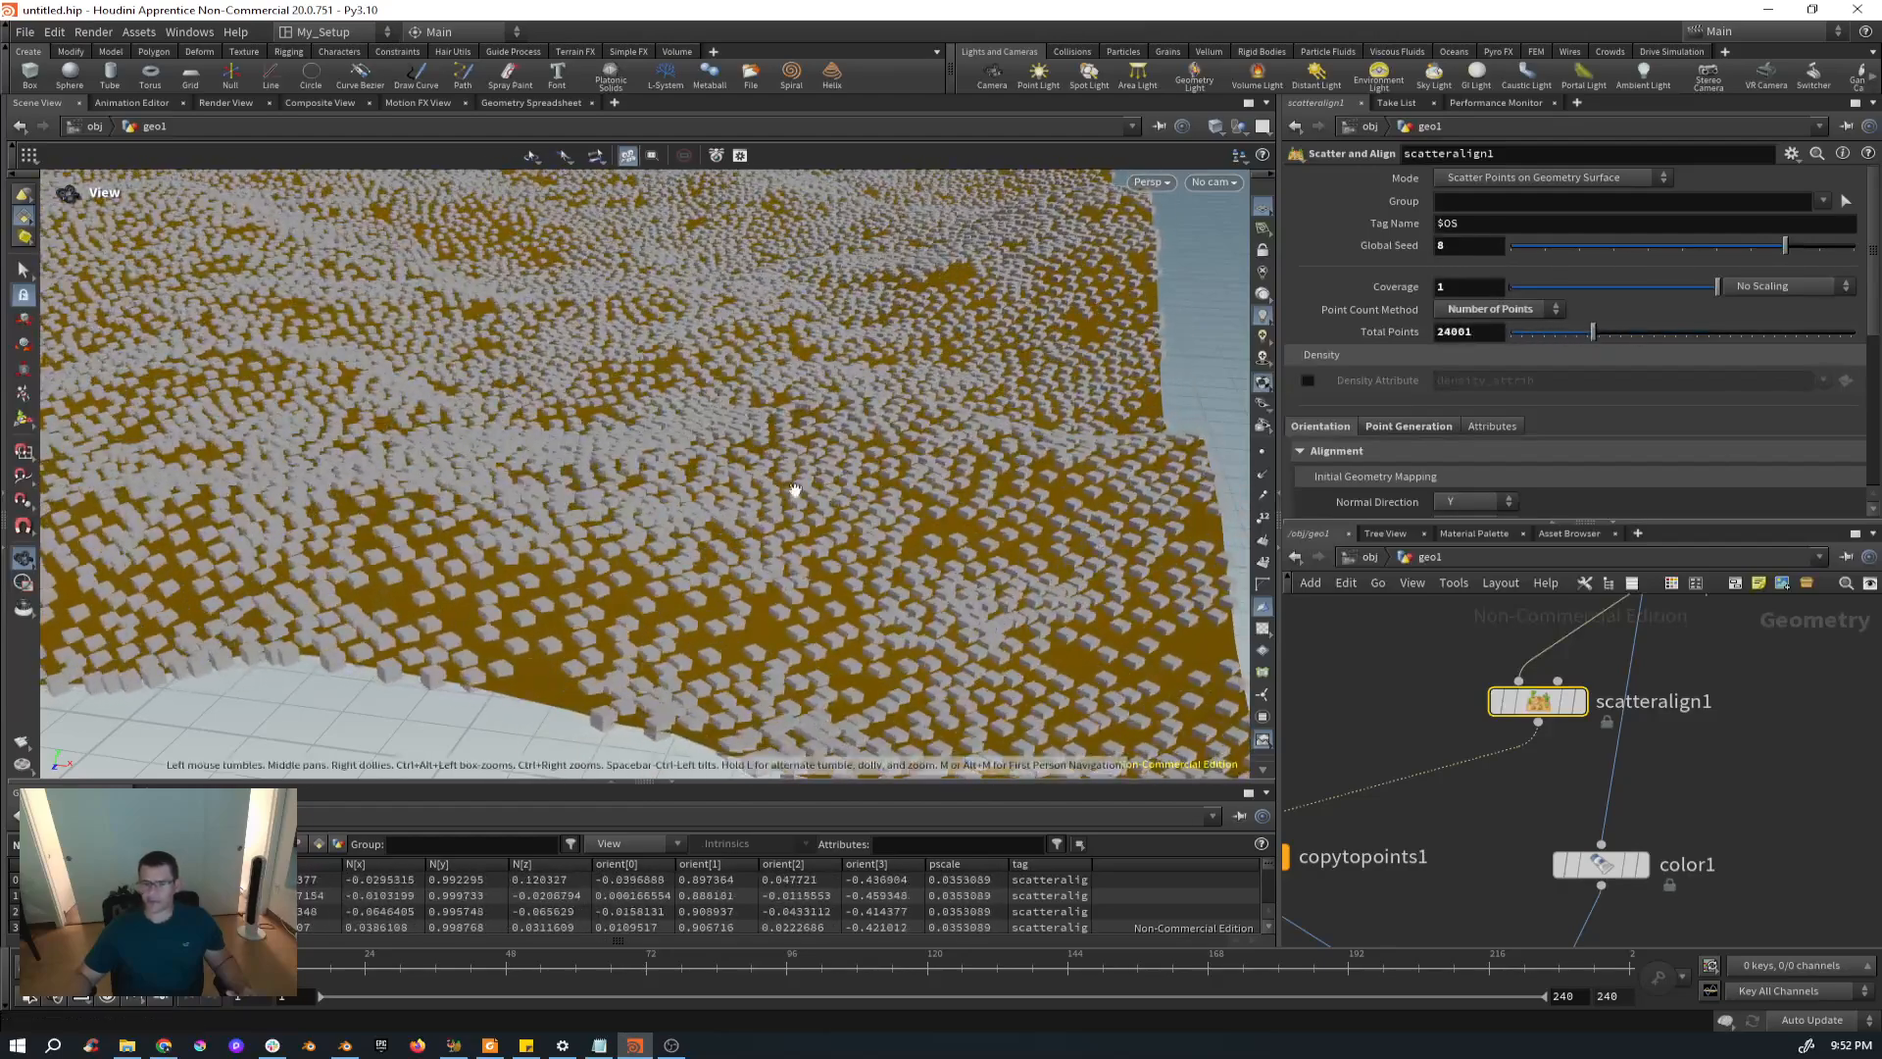
left_click_drag(794, 491, 730, 532)
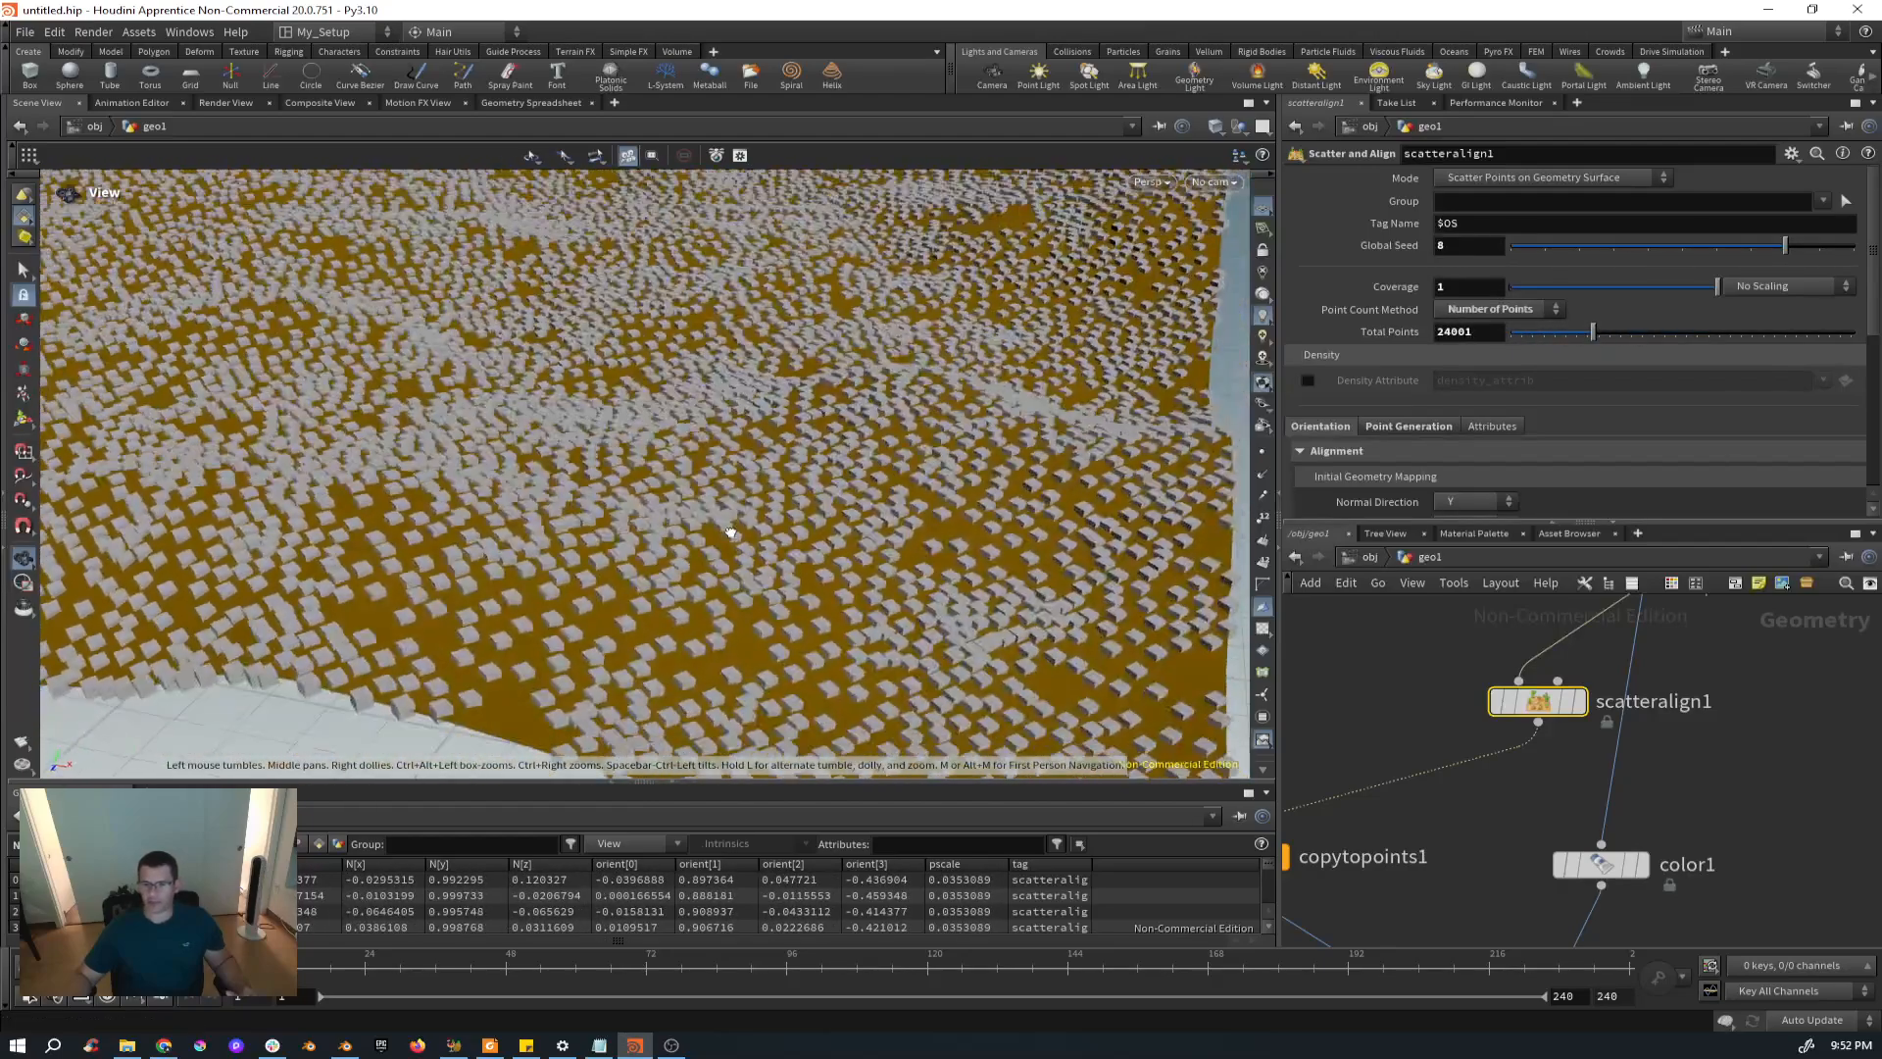
Change the Point Count Method of the Scatter and Align node to By Size.
left_click(1550, 304)
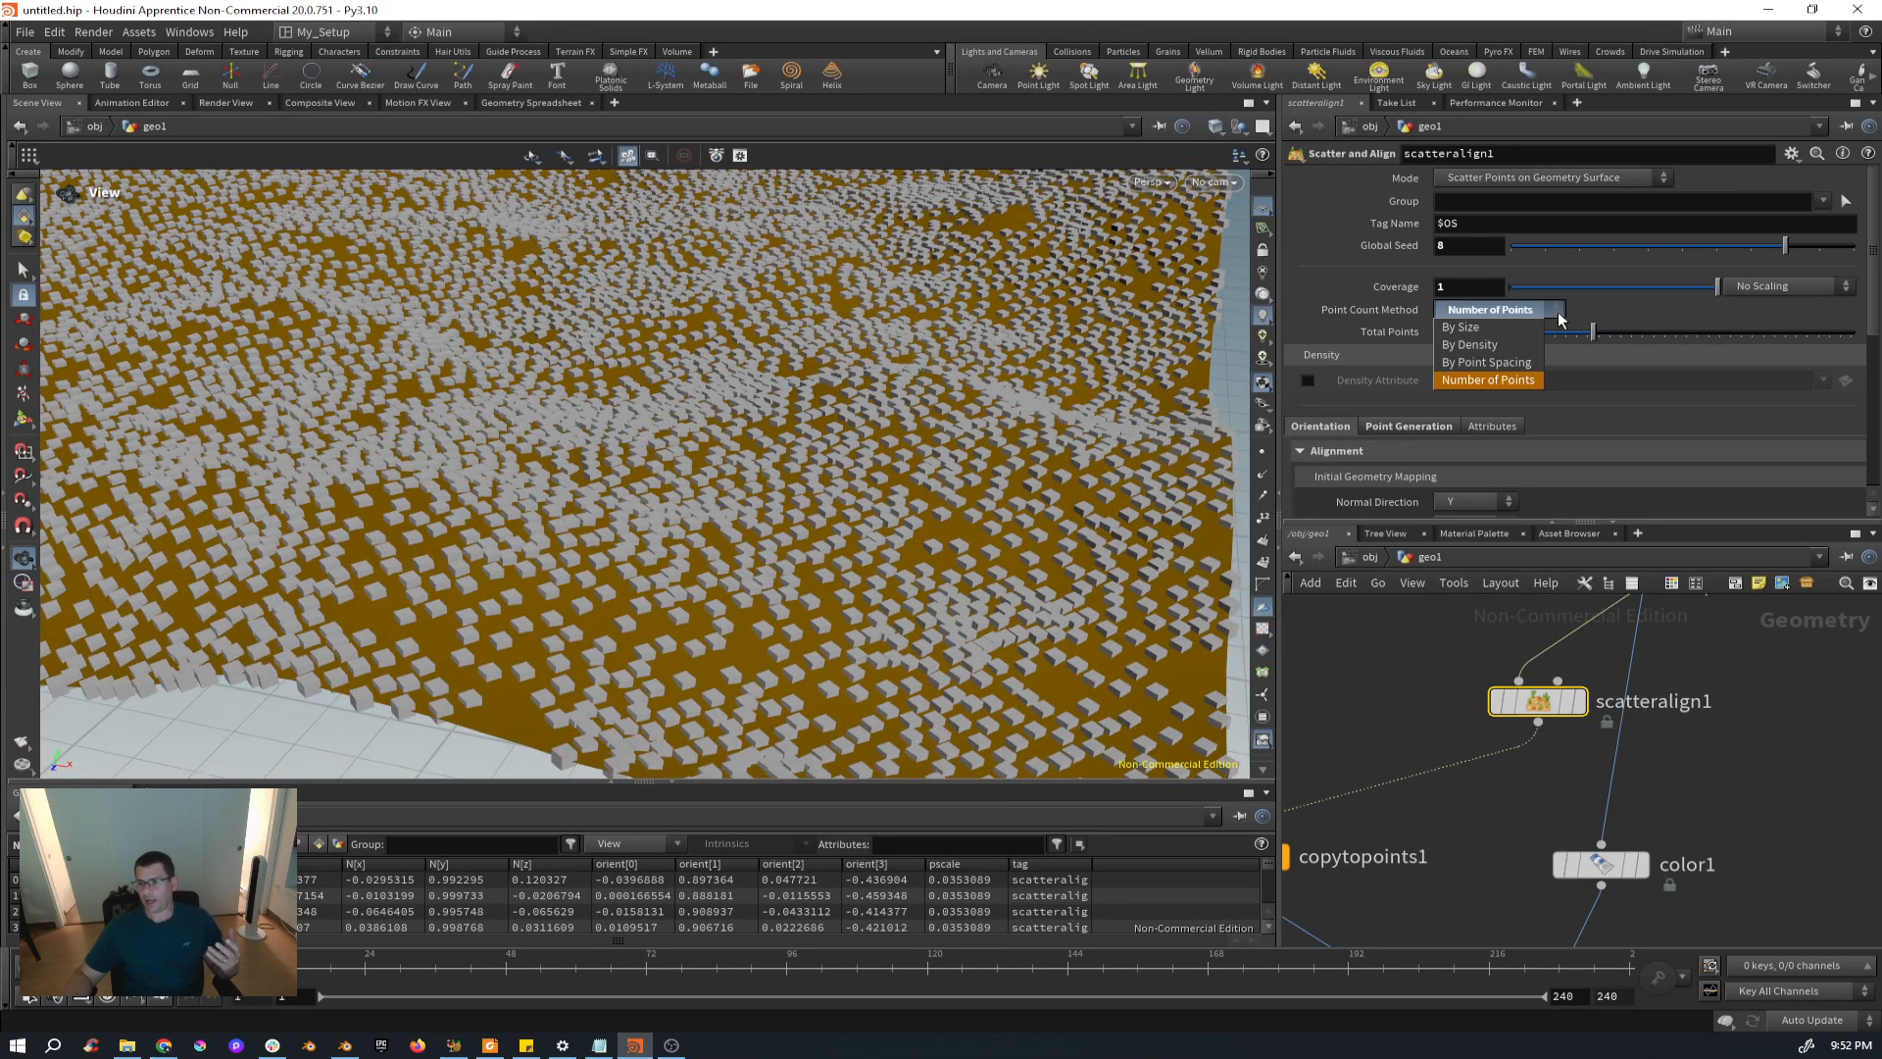
left_click(1515, 333)
left_click_drag(796, 485, 672, 527)
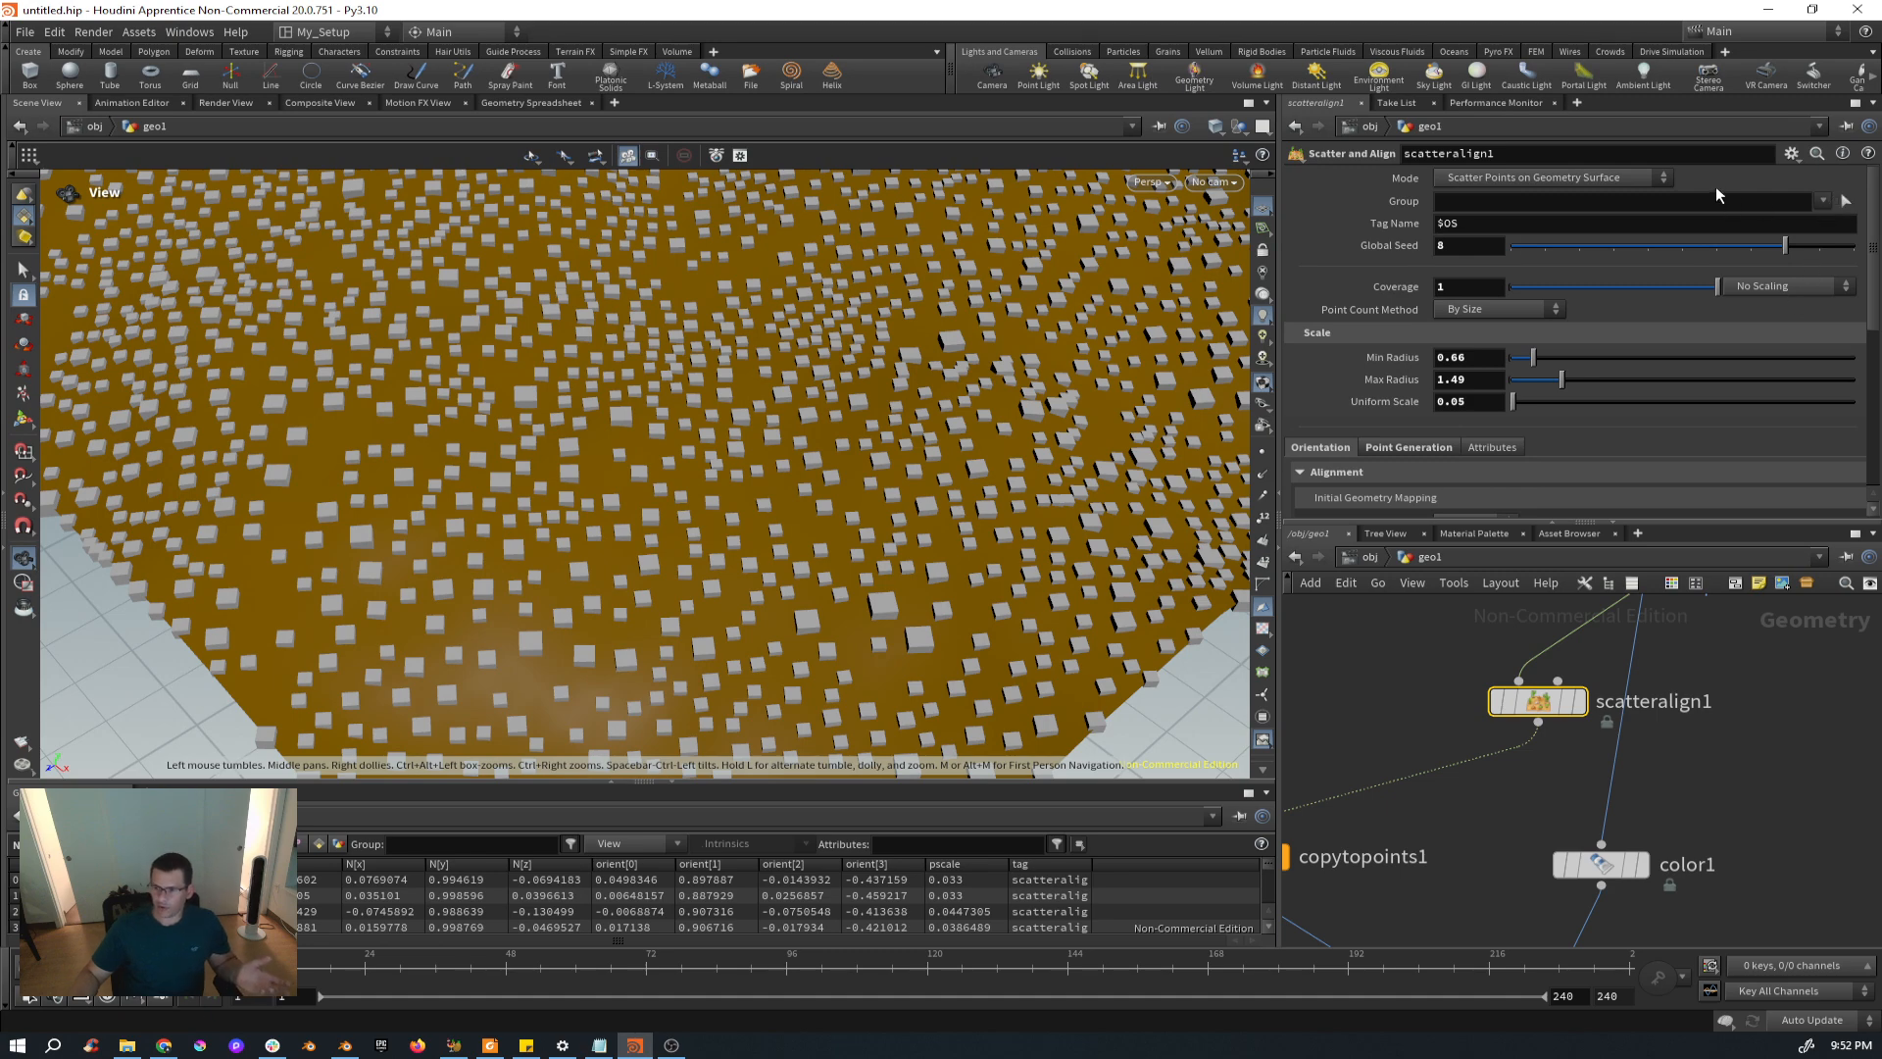
Review the Scatter and Align modes, the scattered cubes, the node network, and the alignment and rotation settings.
left_click(1663, 182)
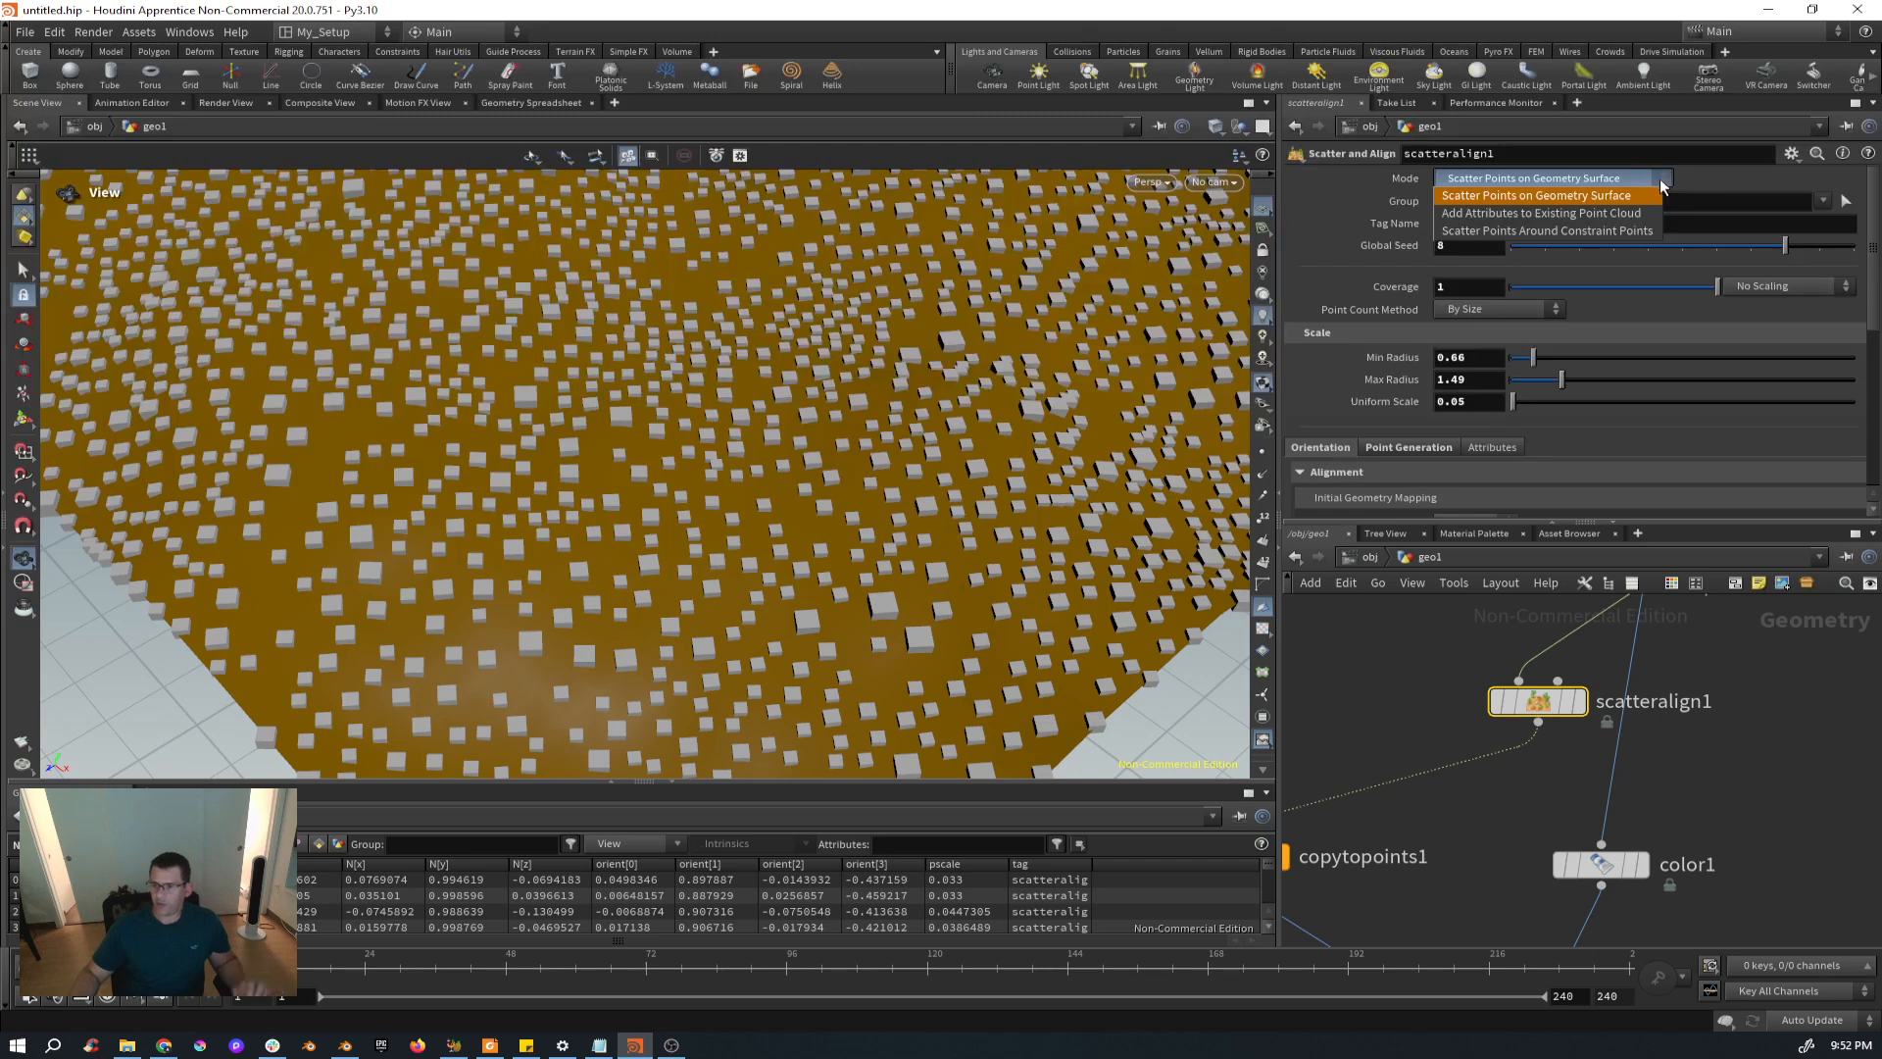
left_click(1662, 185)
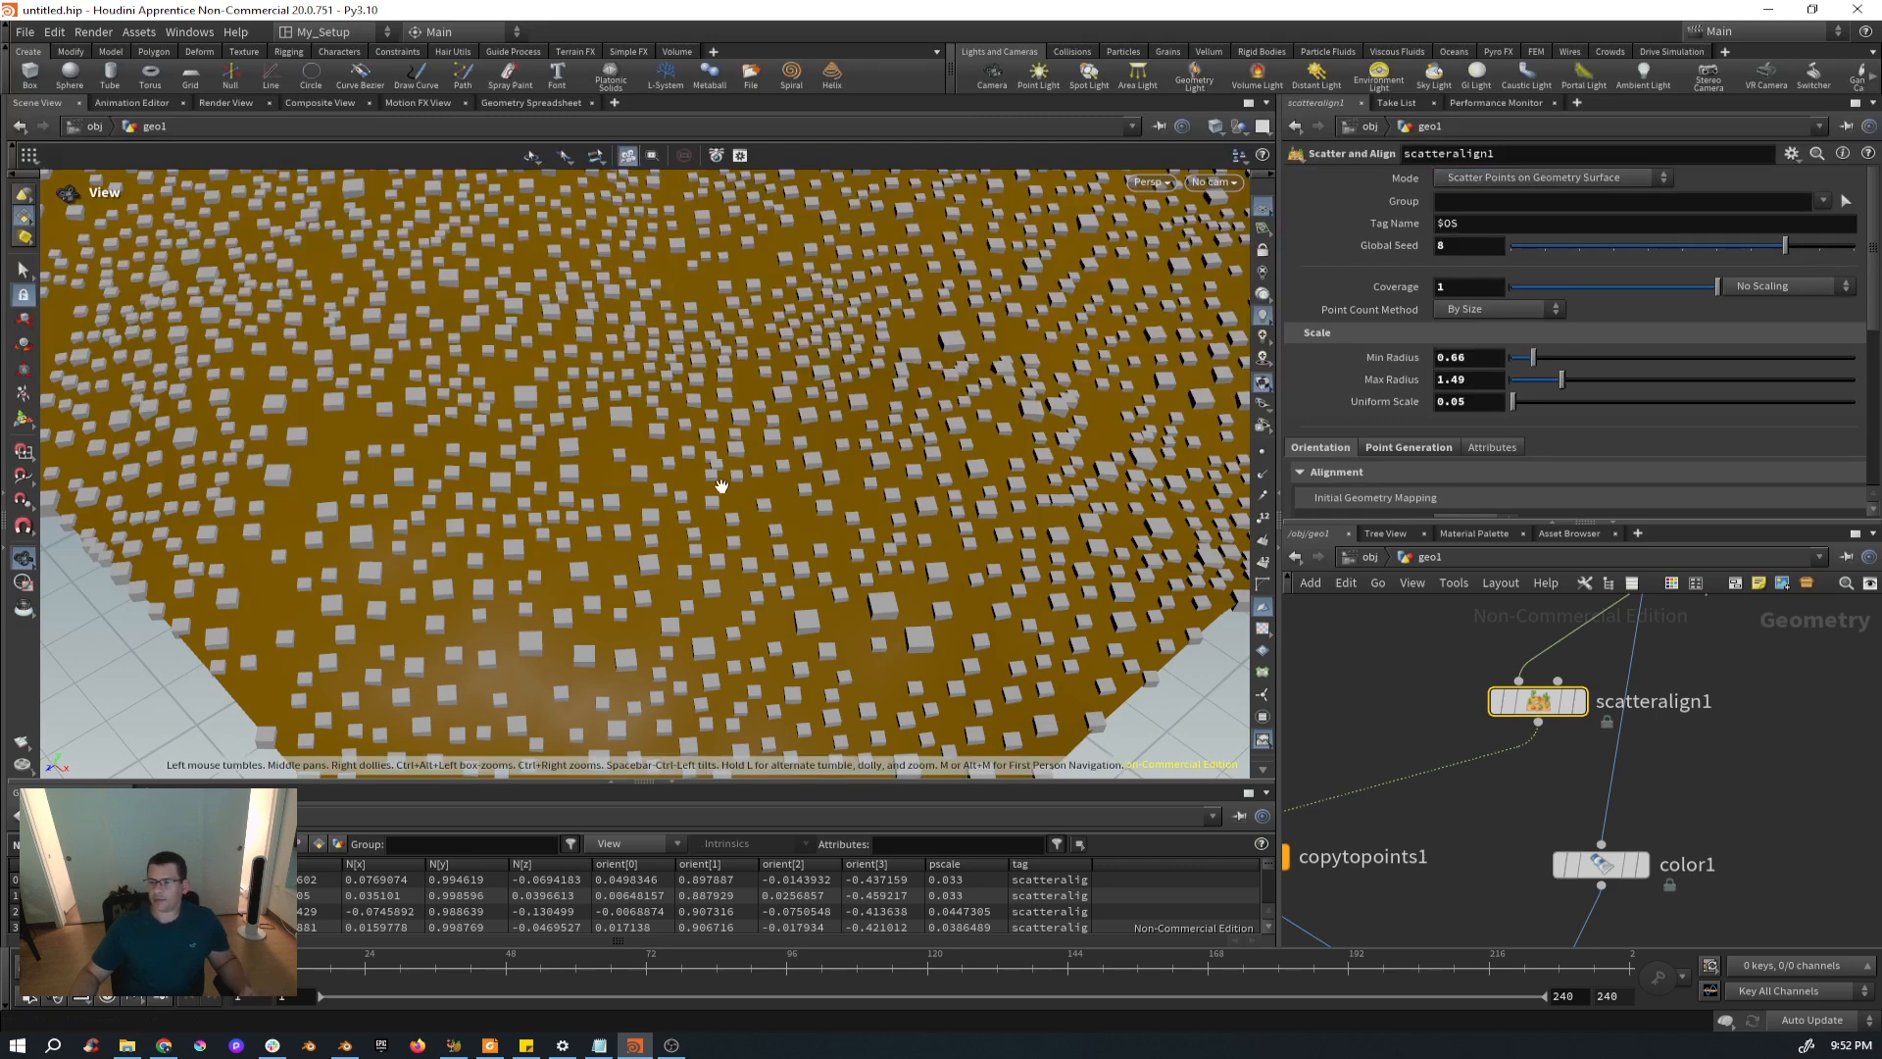
left_click_drag(721, 486, 763, 427)
middle_click_drag(545, 416, 562, 432)
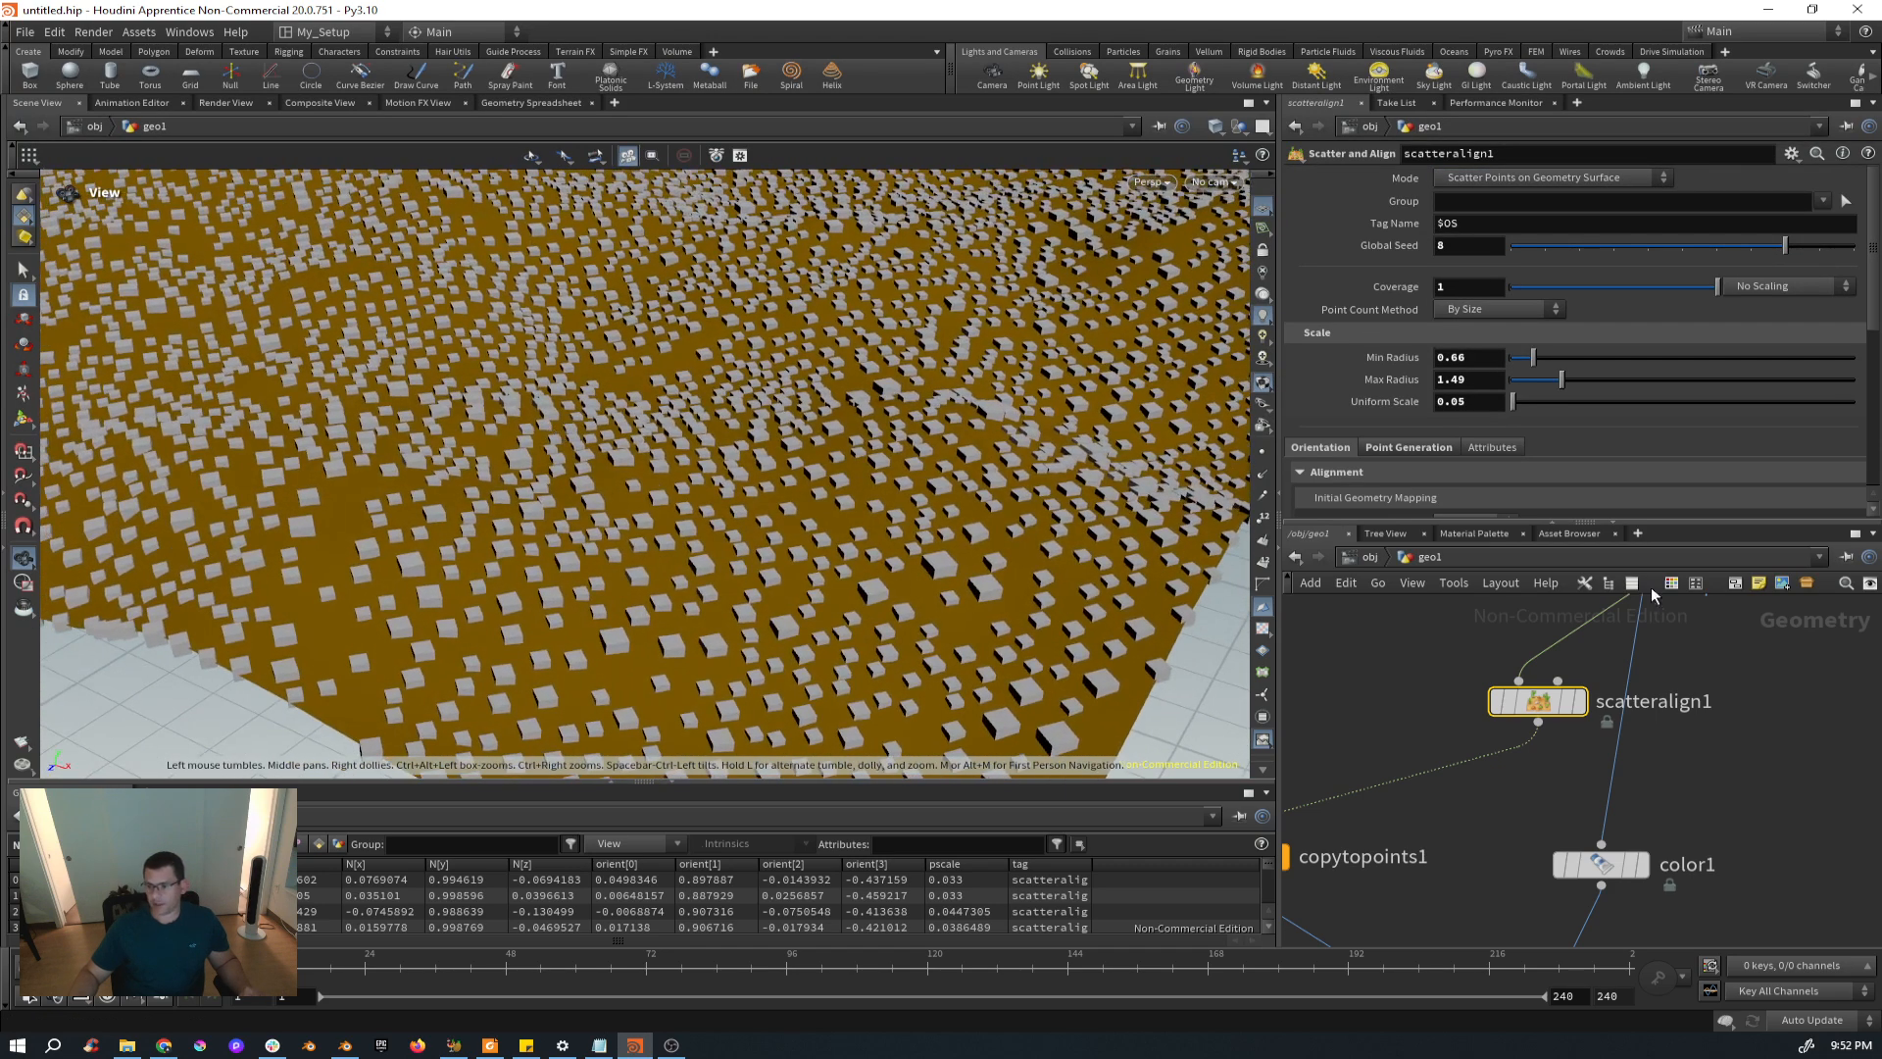
scroll(1715, 732, "down", 3)
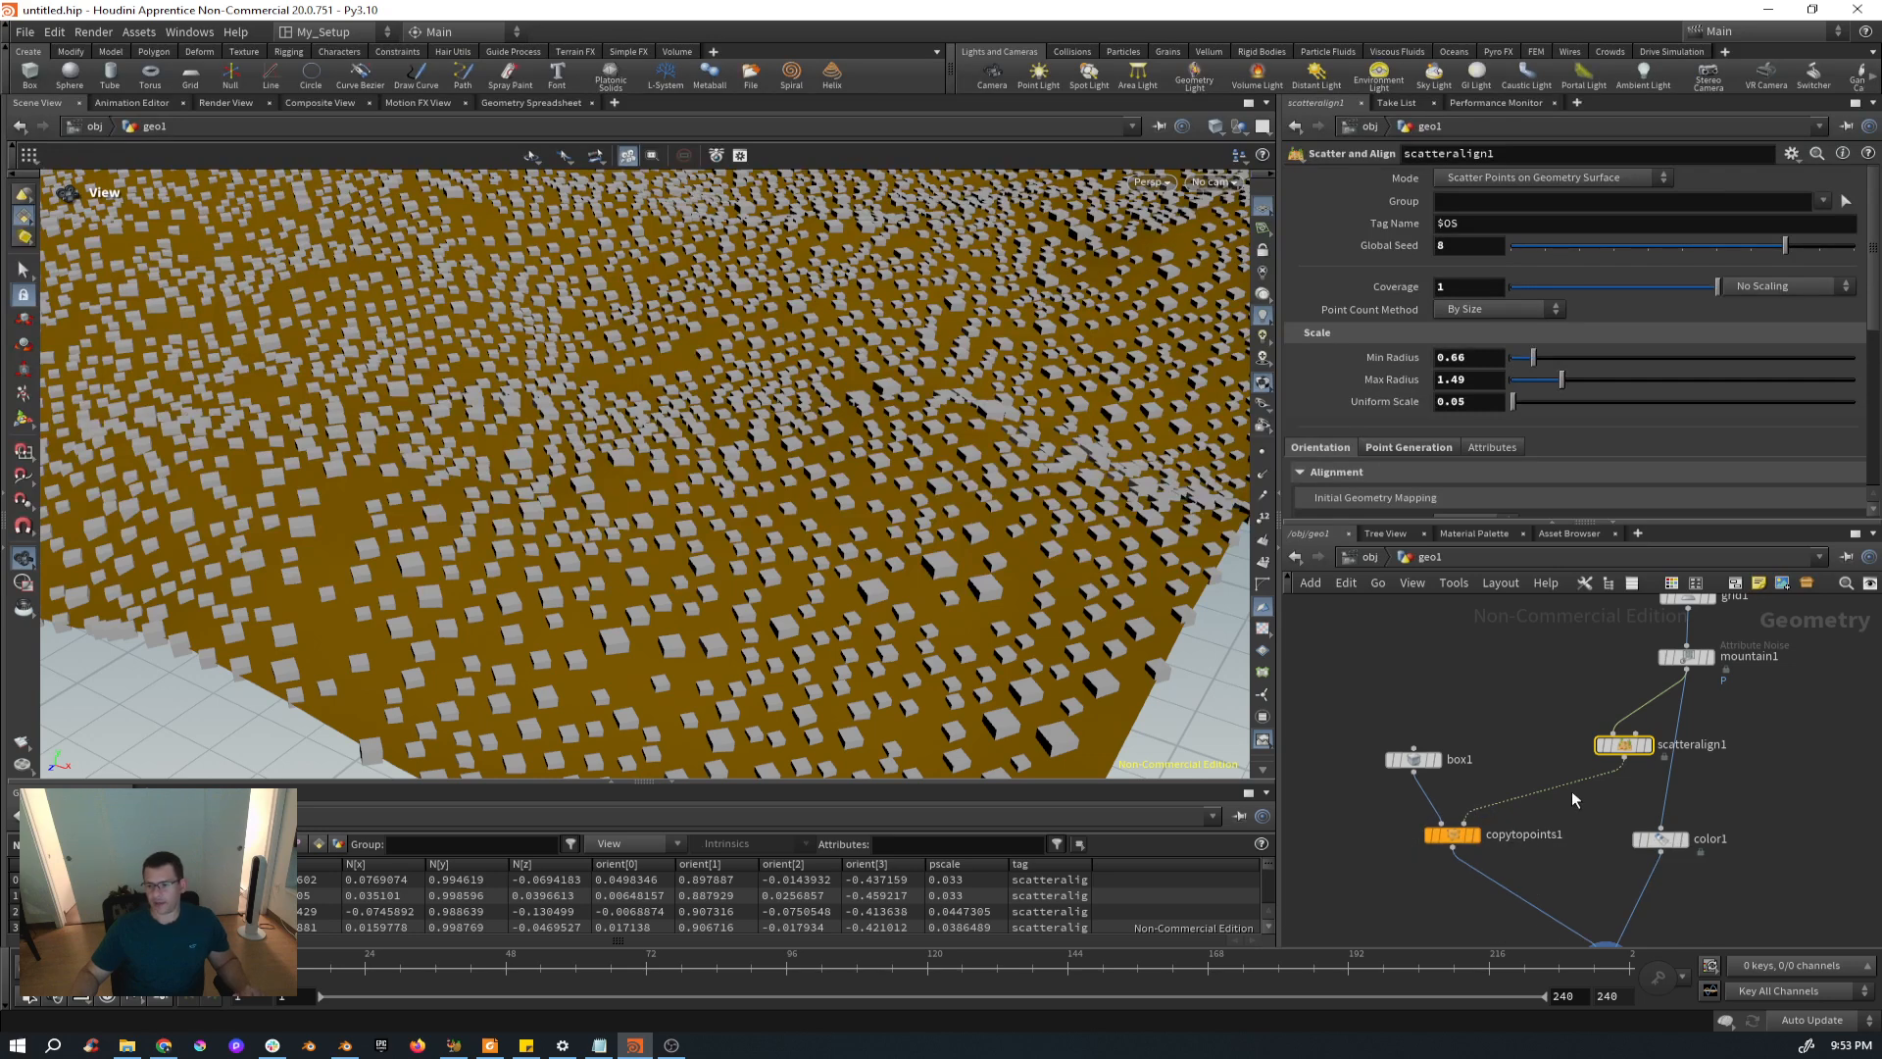
scroll(1588, 789, "down", 3)
scroll(1647, 794, "up", 3)
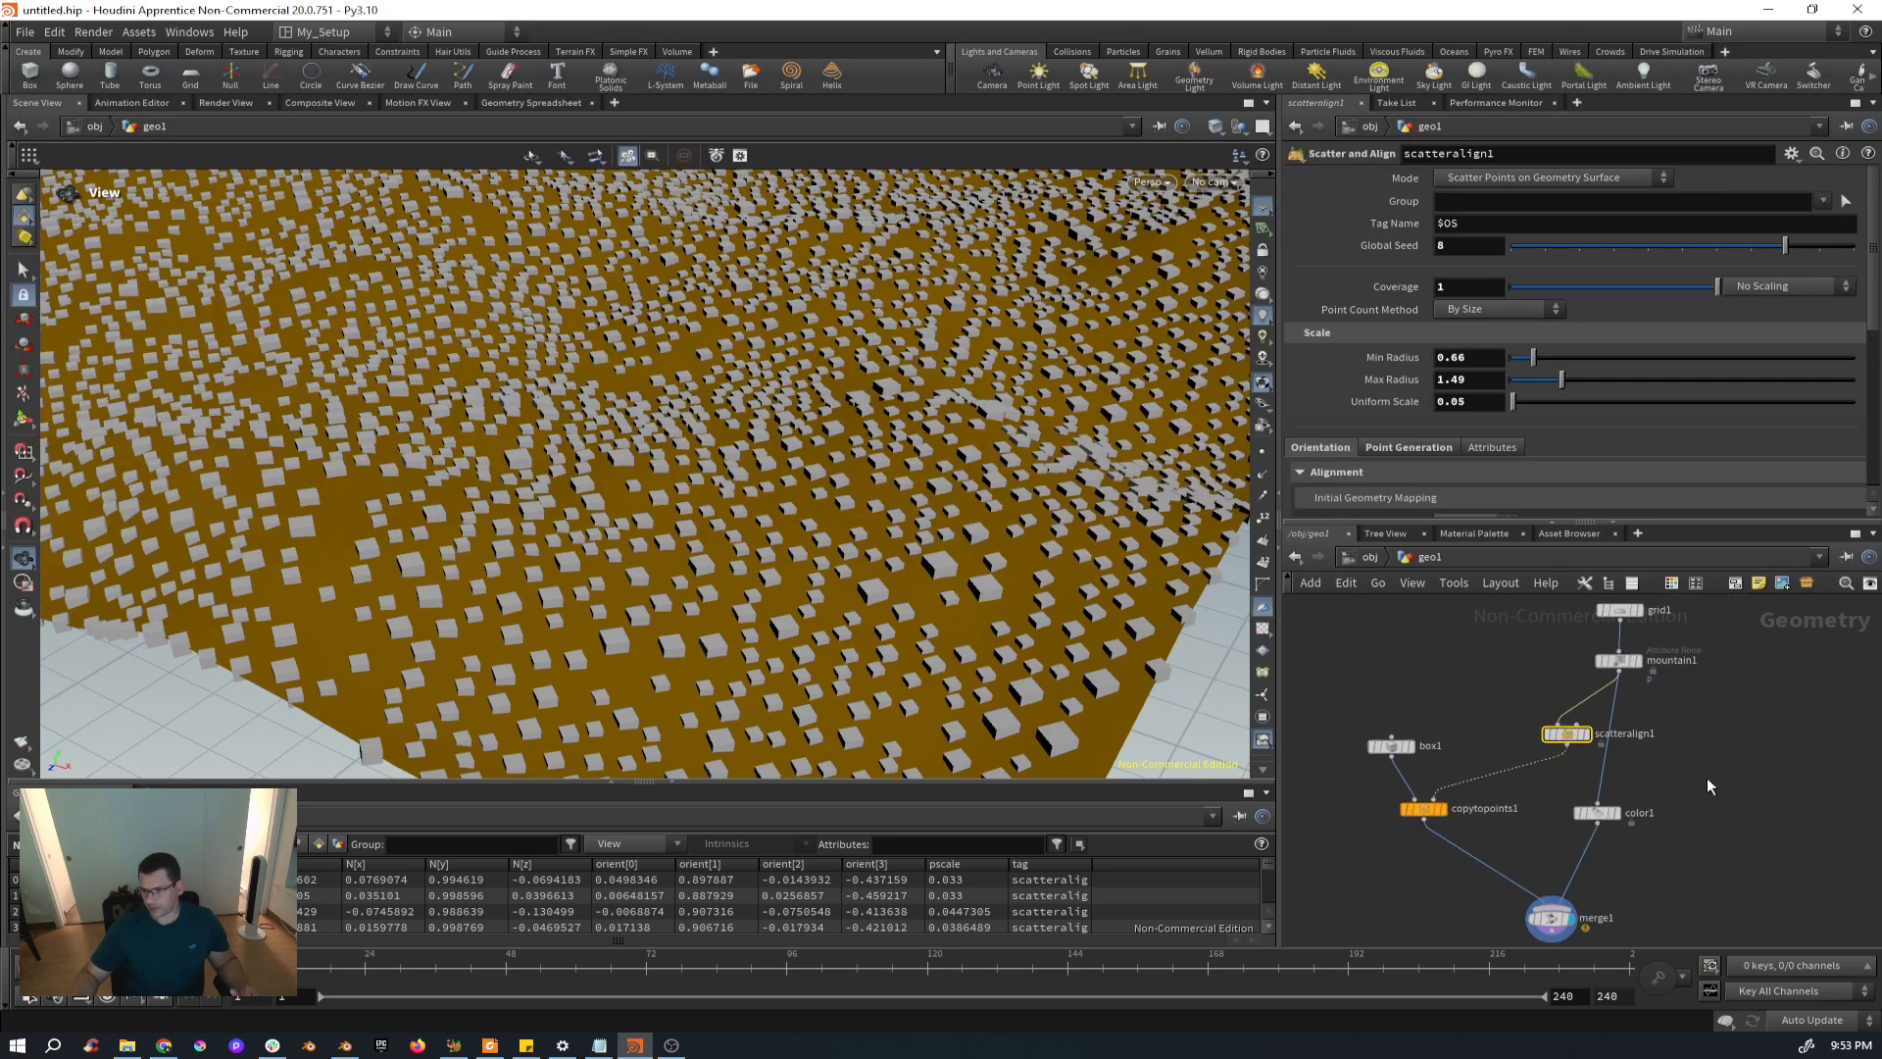
middle_click_drag(1708, 778, 1622, 785)
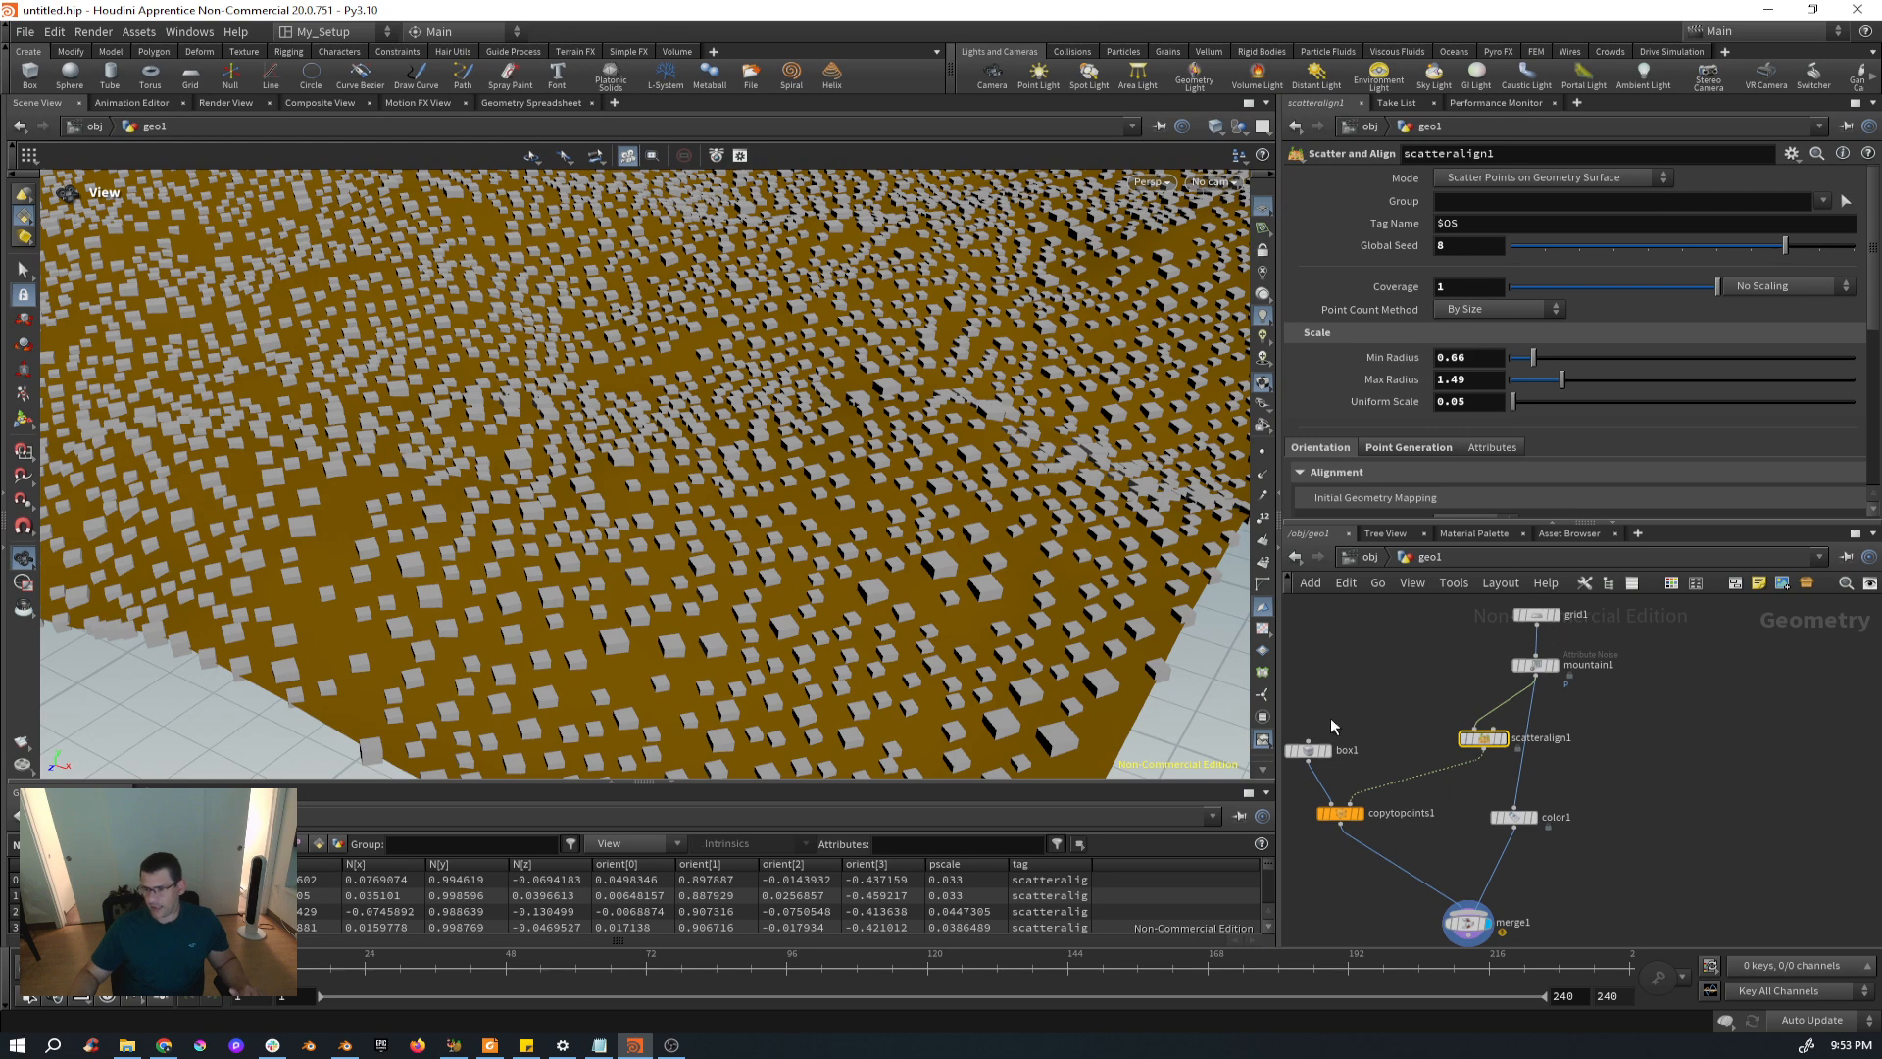
scroll(1613, 446, "down", 6)
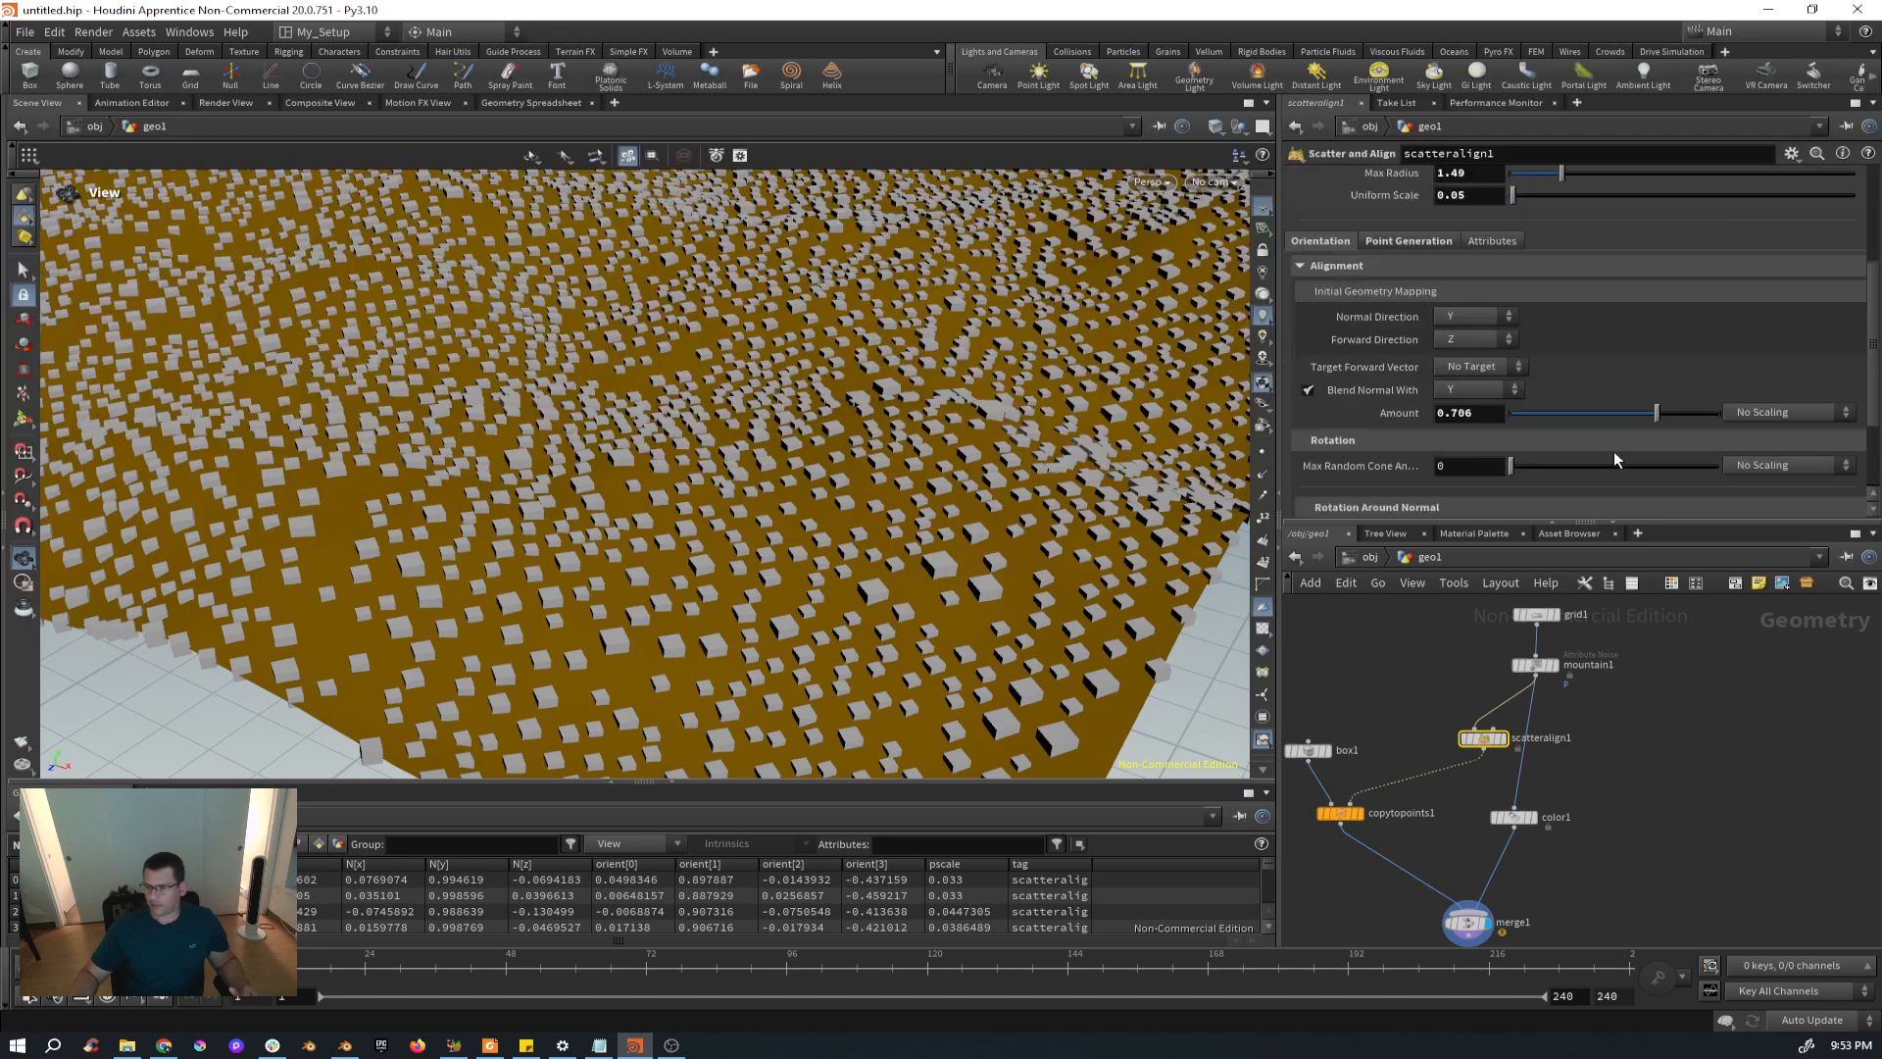
scroll(1614, 455, "down", 1)
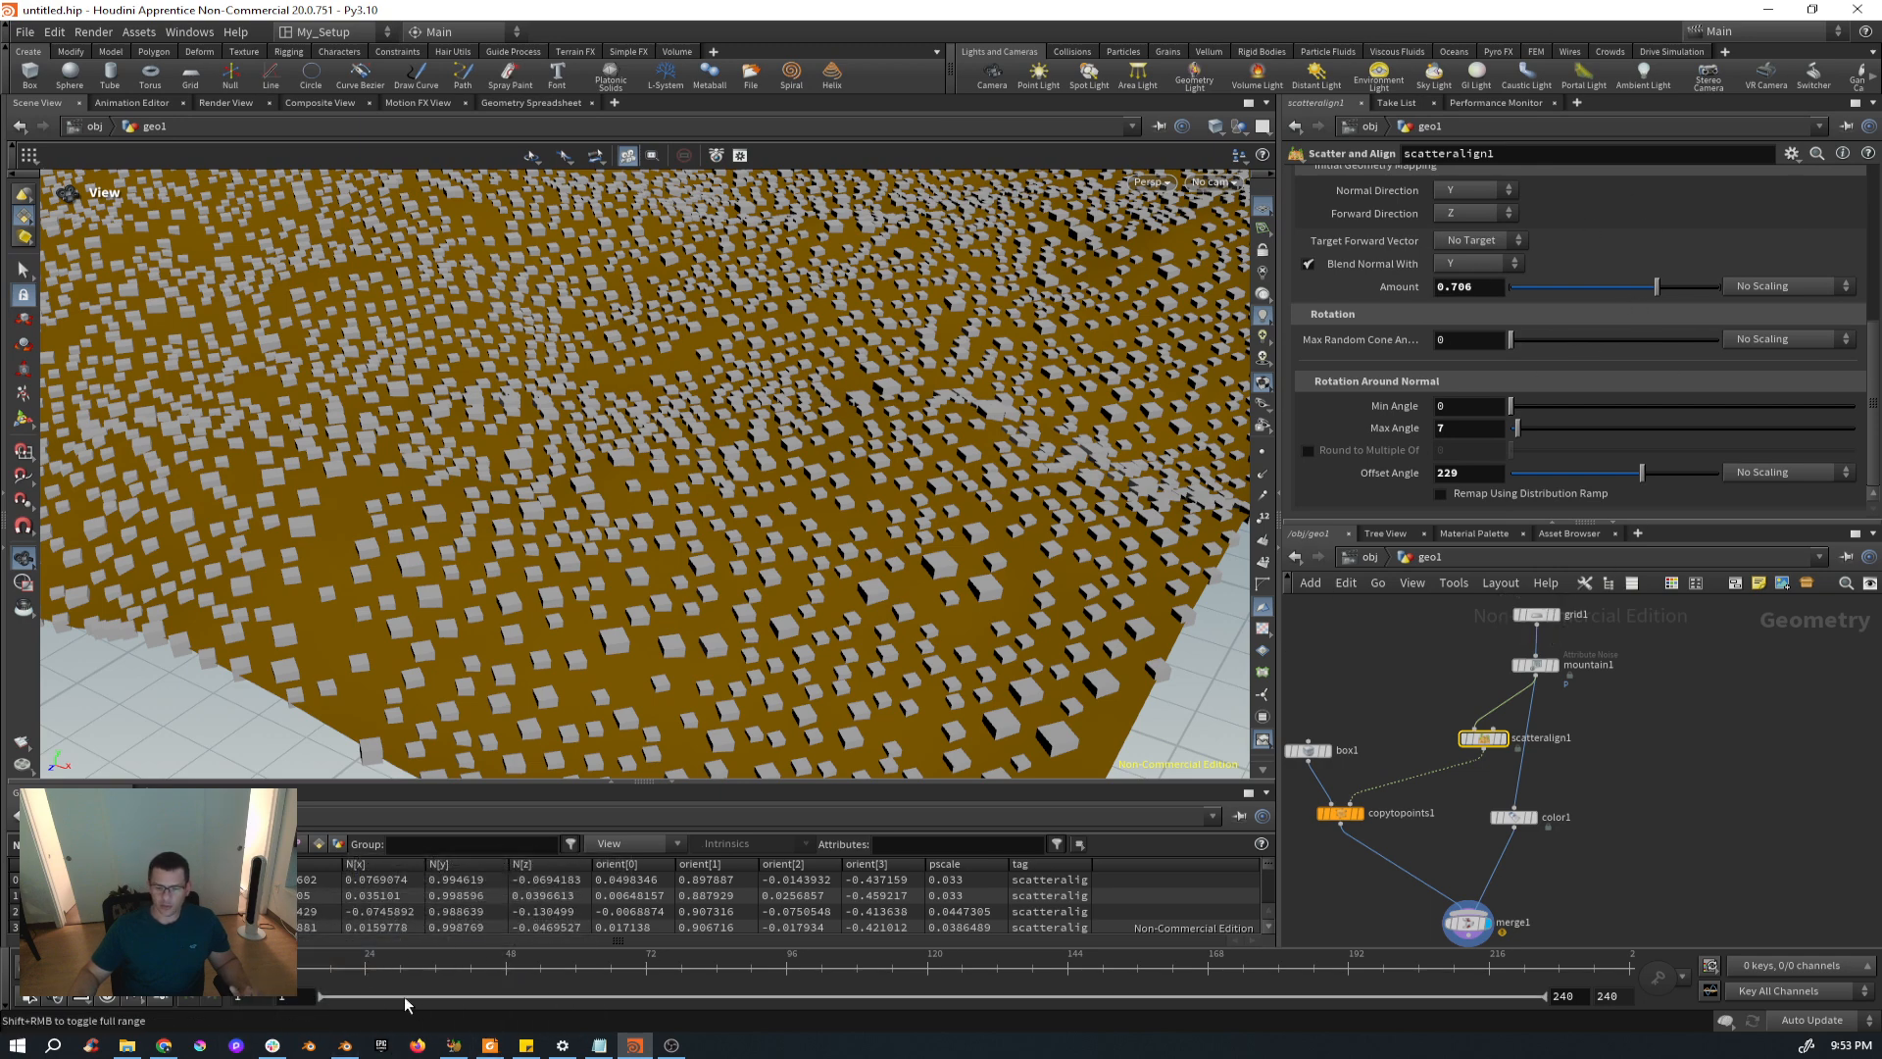
Switch to Blender and examine the cube-covered landscape and its Geometry Nodes network.
left_click(345, 1045)
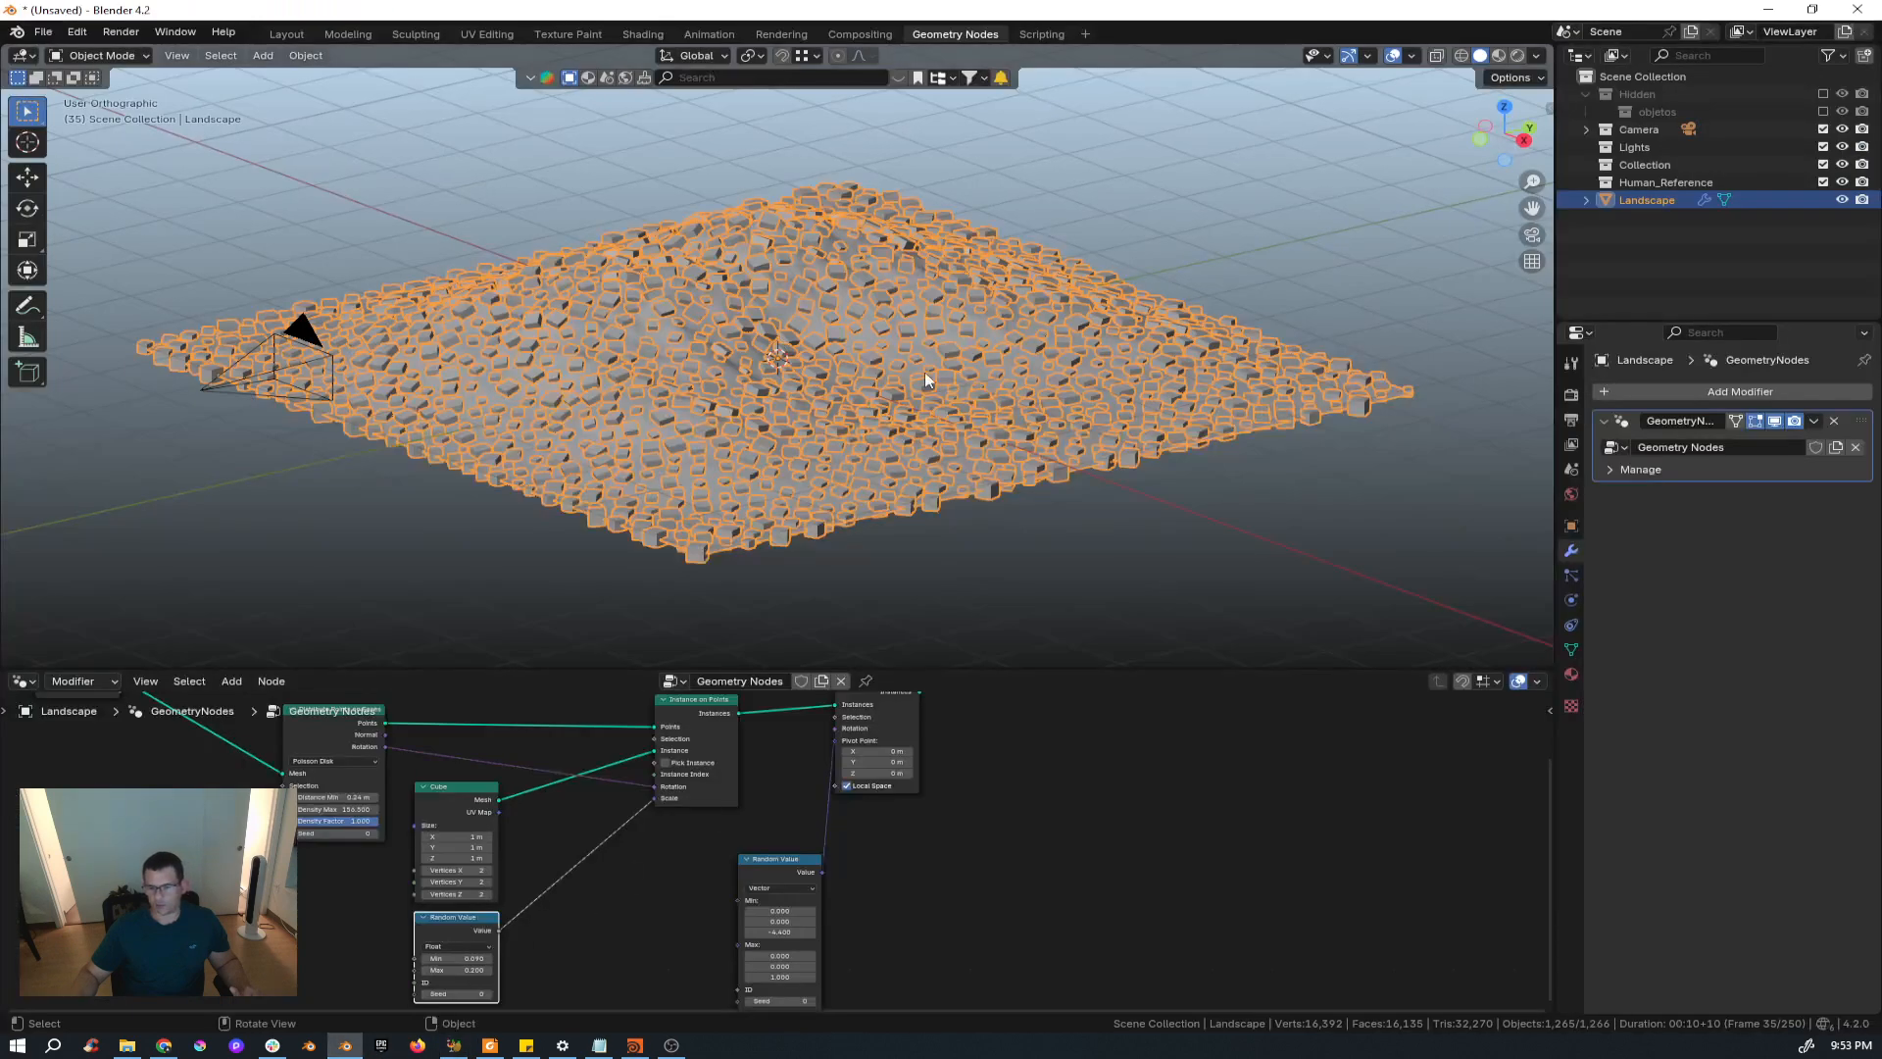
middle_click_drag(932, 774, 1004, 897)
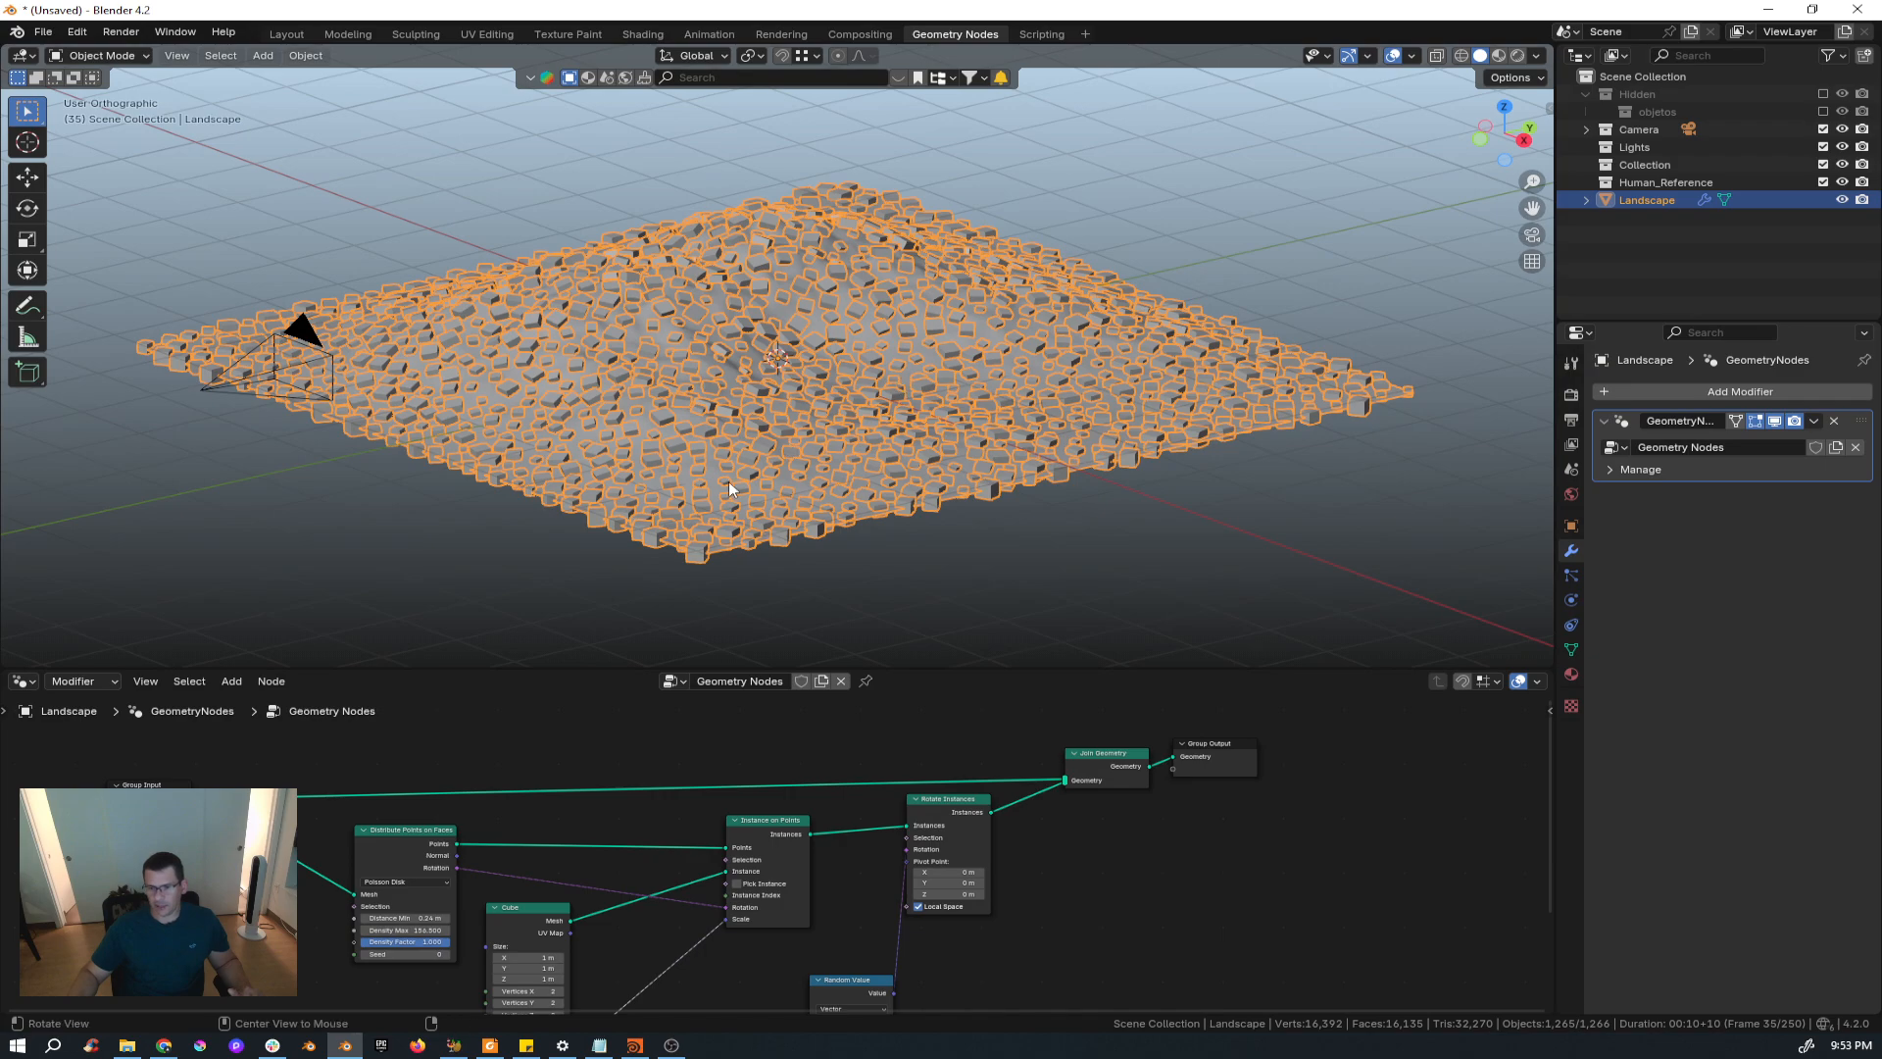
middle_click_drag(730, 490, 832, 377)
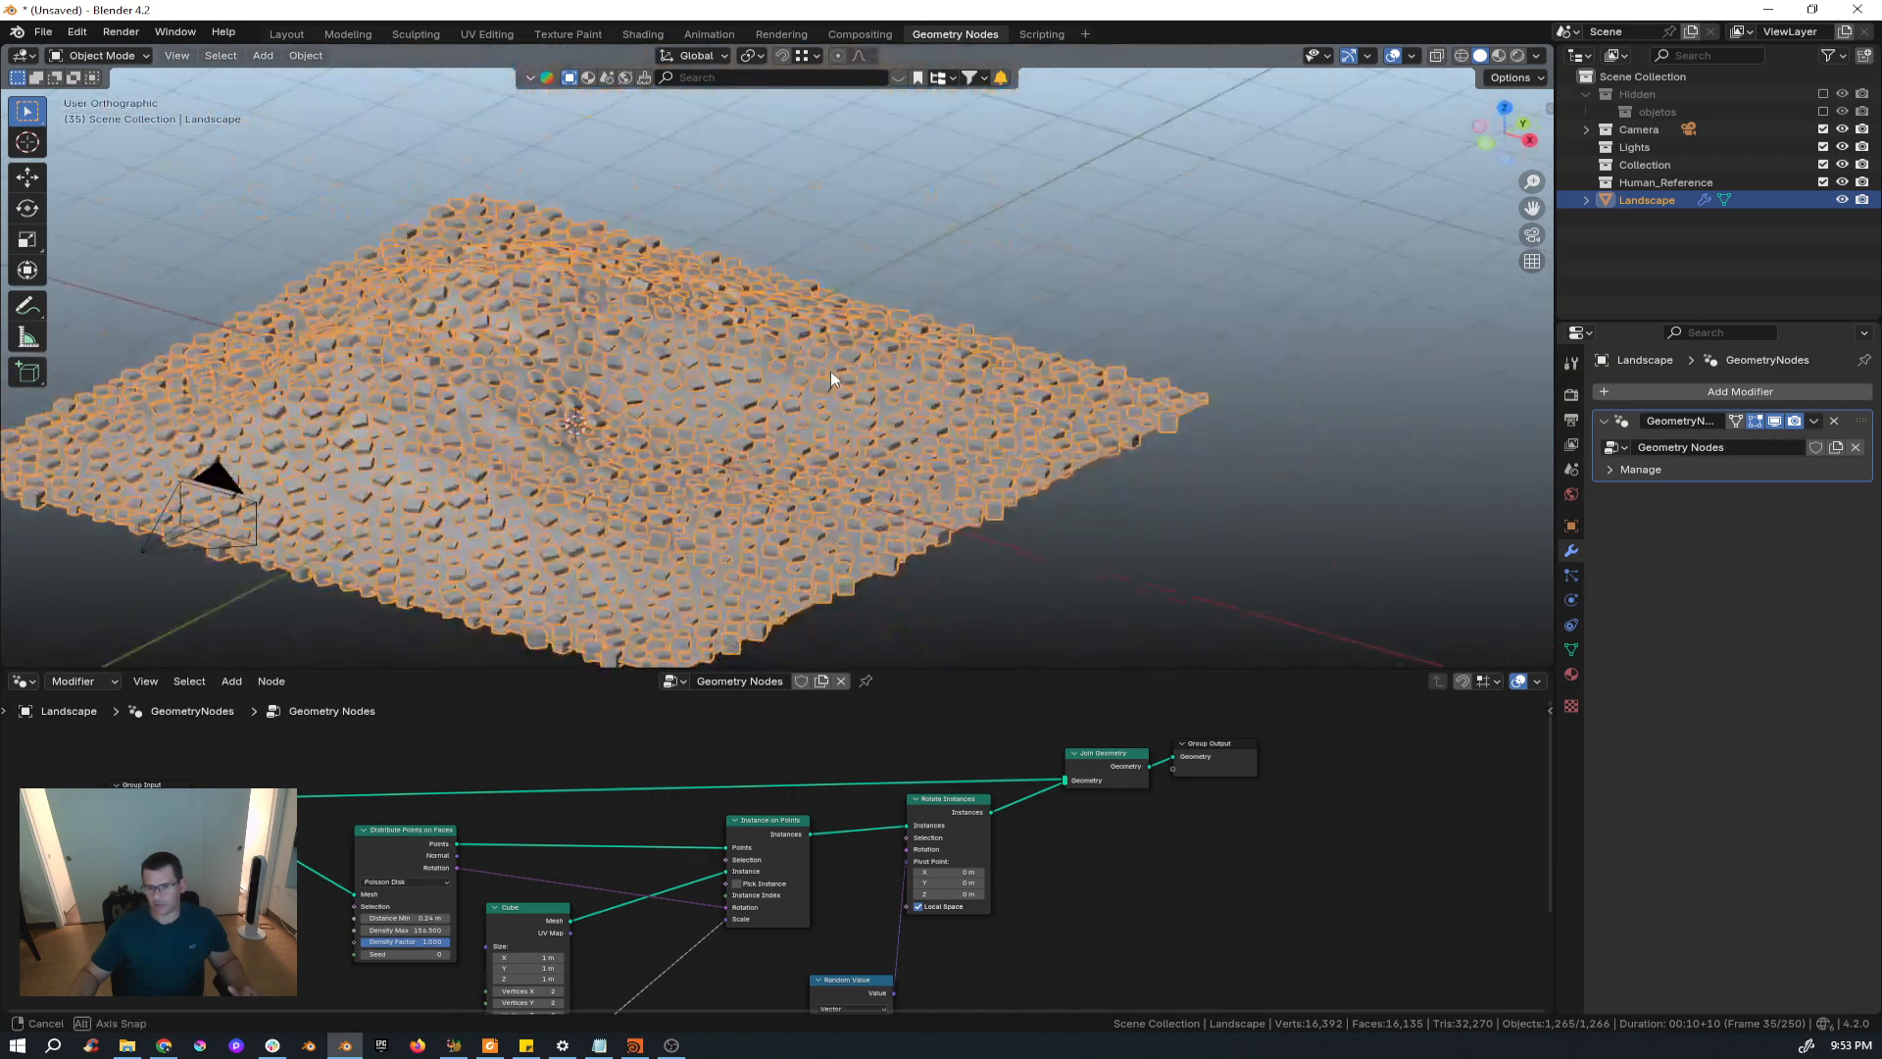
middle_click_drag(671, 899, 691, 859)
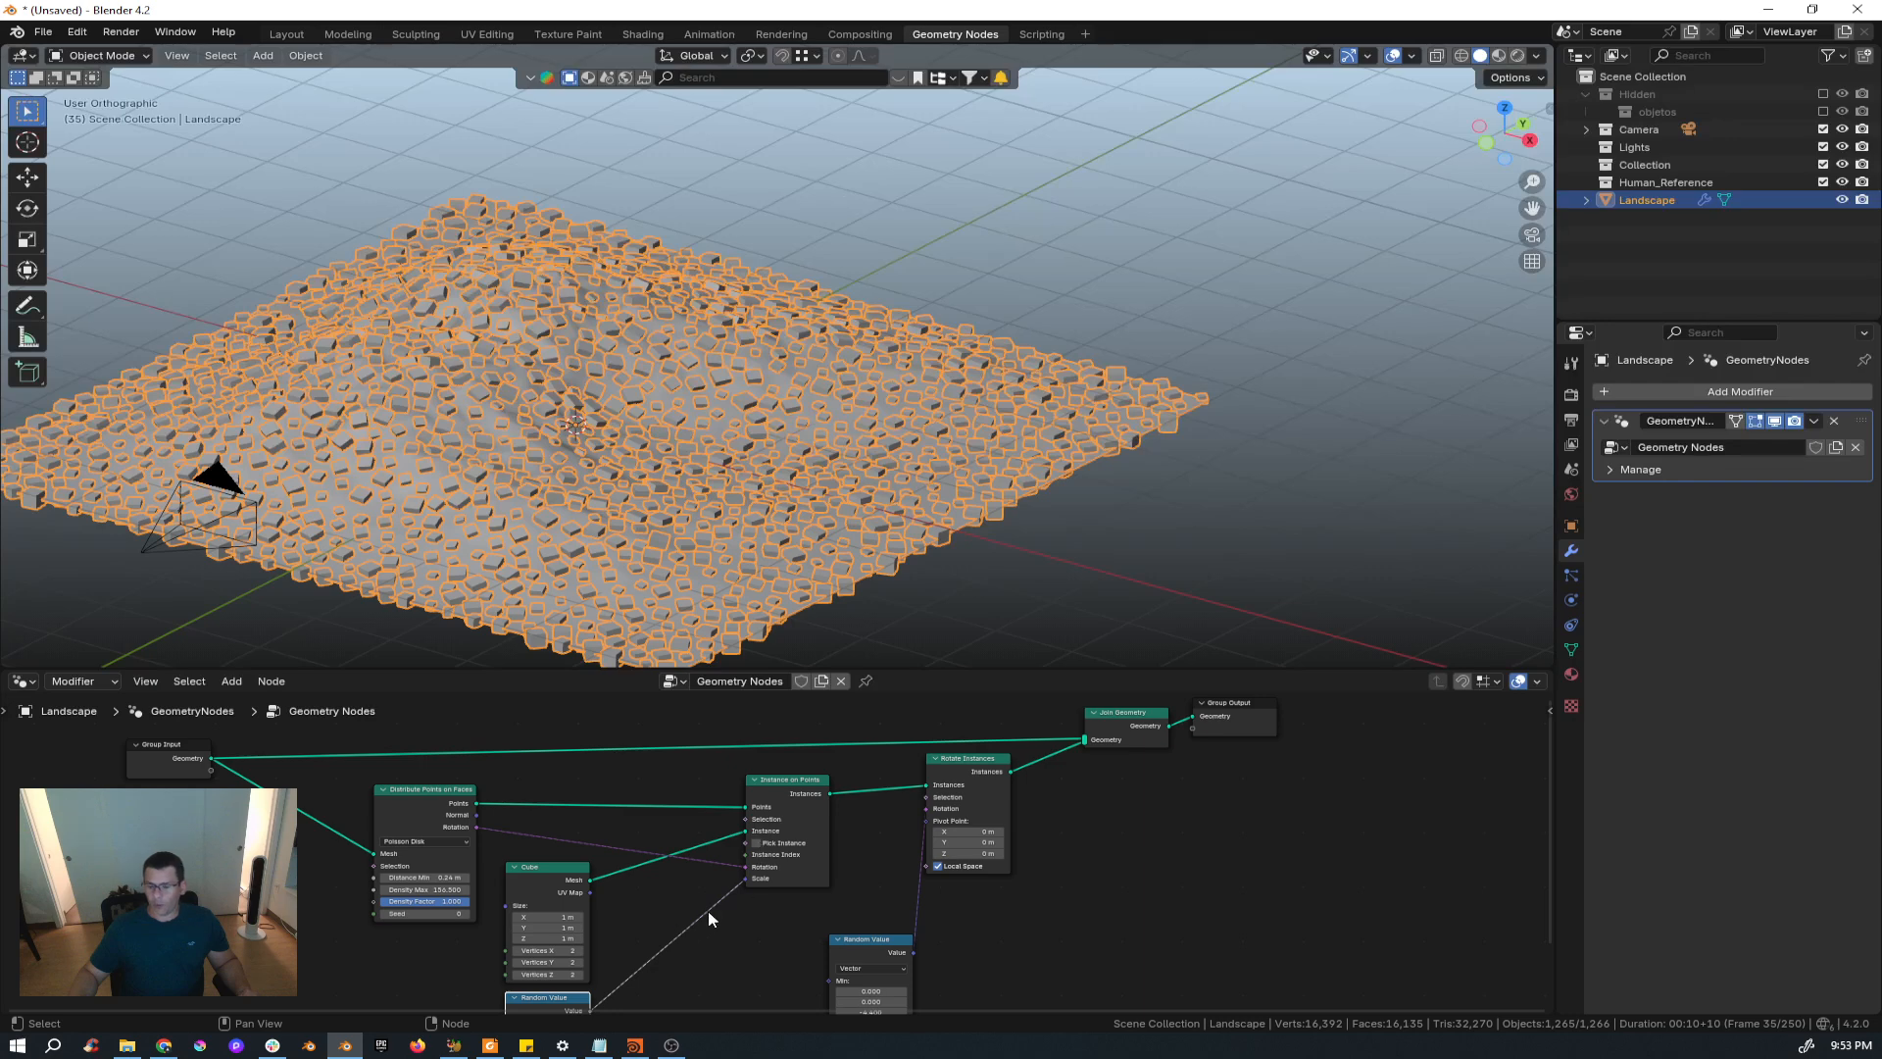
scroll(691, 897, "down", 3)
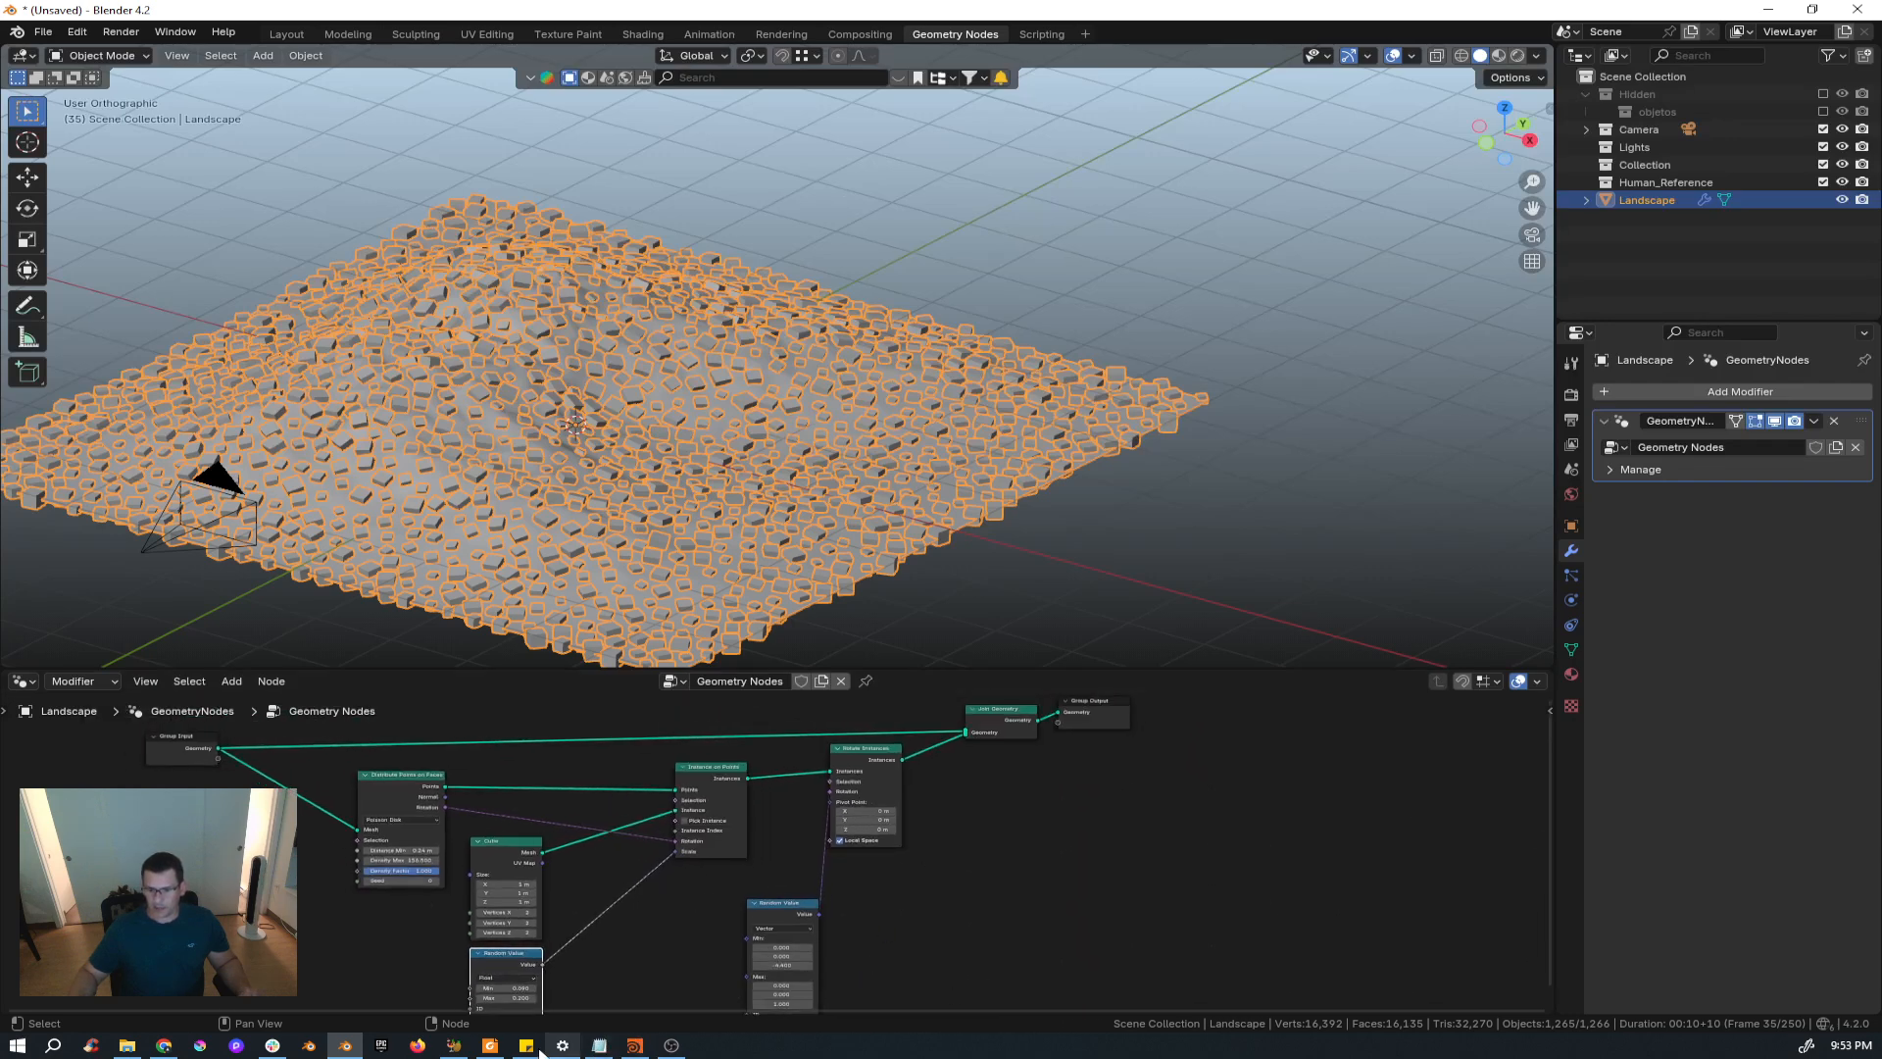
scroll(388, 869, "up", 3)
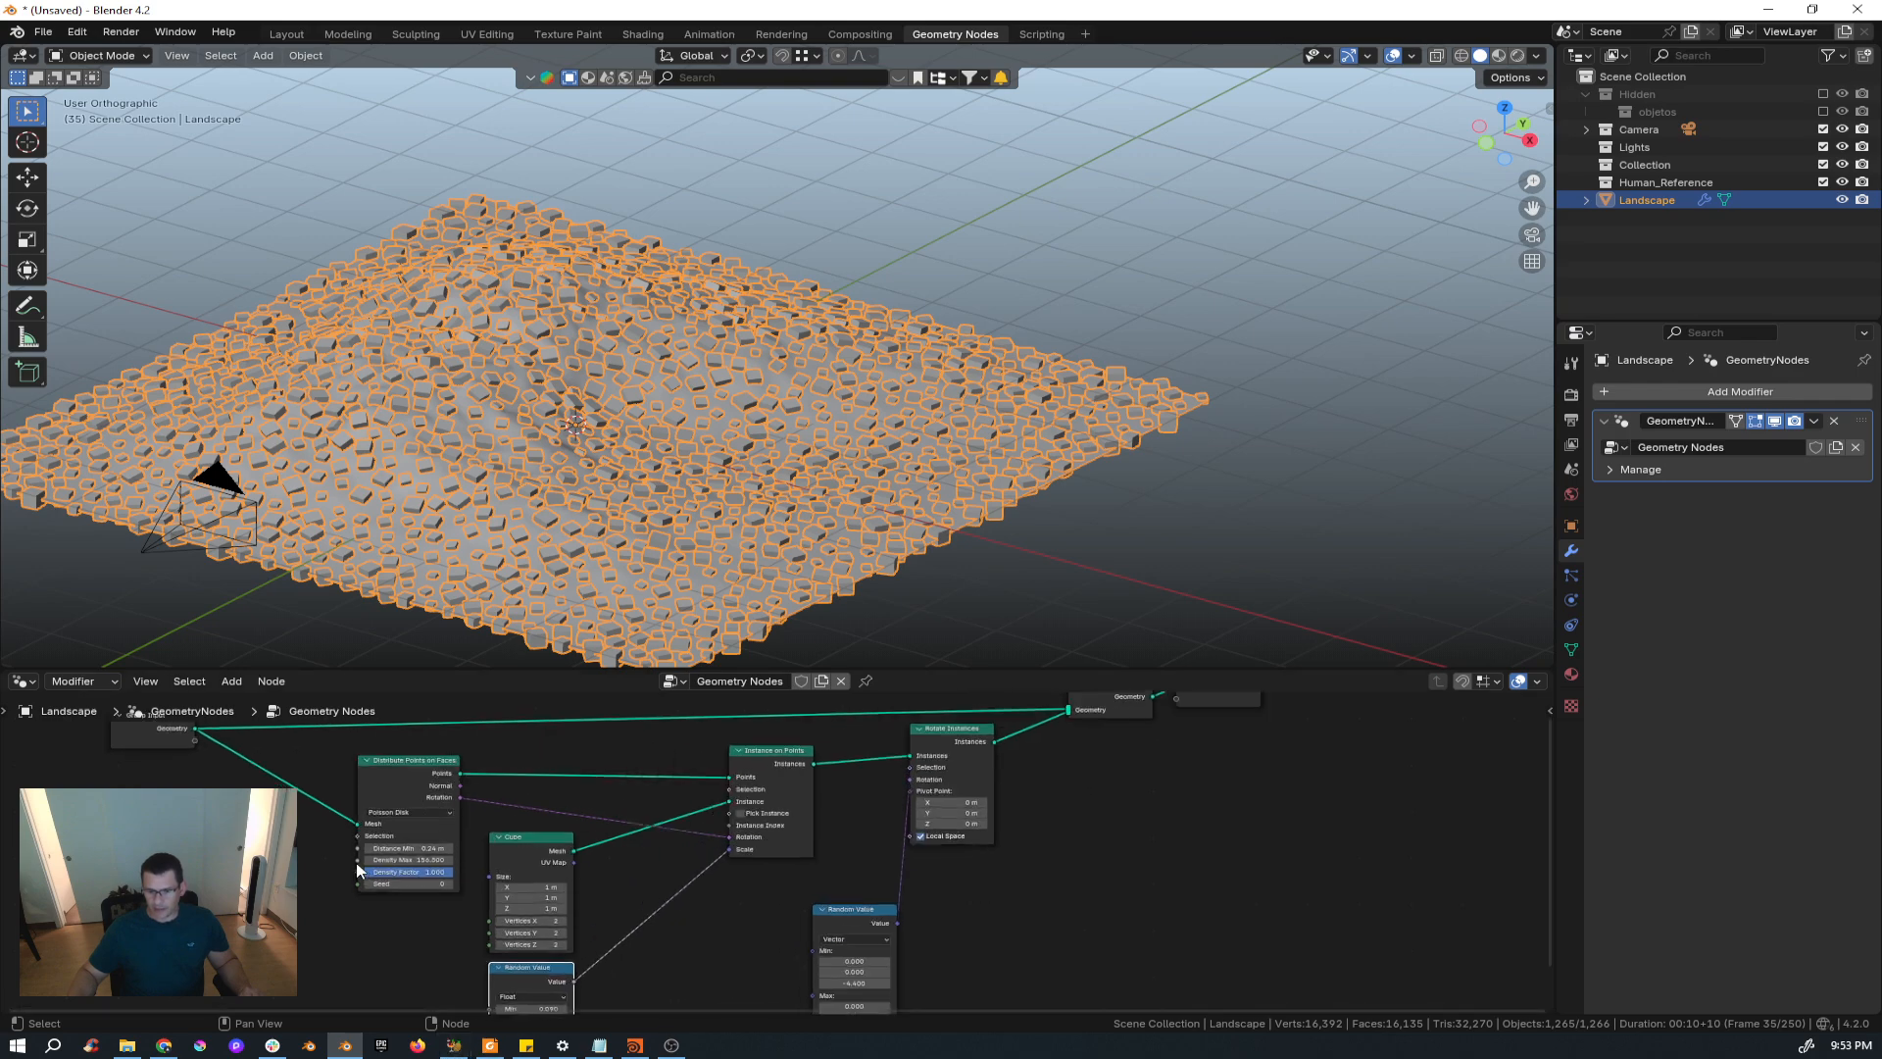
Try a Distance Min of 0.05 m on the Distribute Points on Faces node and inspect the denser cubes.
left_click_drag(446, 844, 450, 845, "shift")
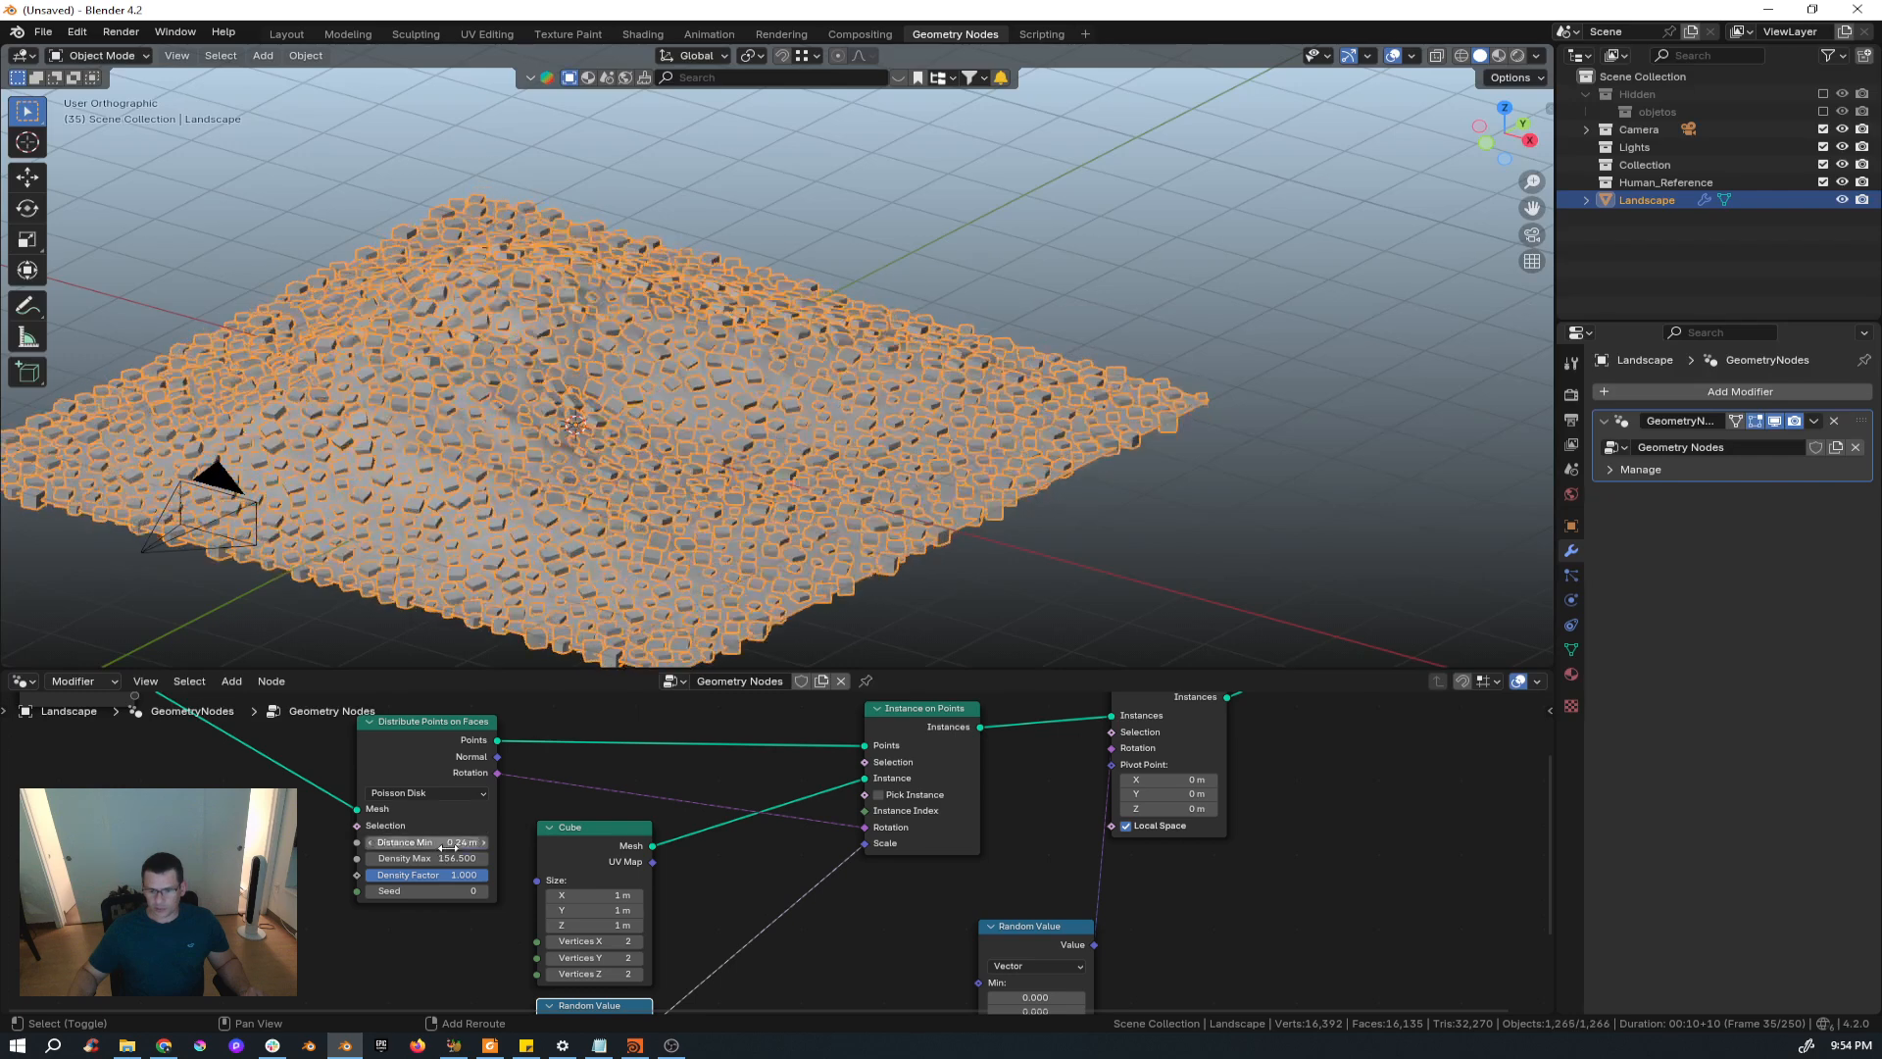
left_click(451, 845)
type("0.05")
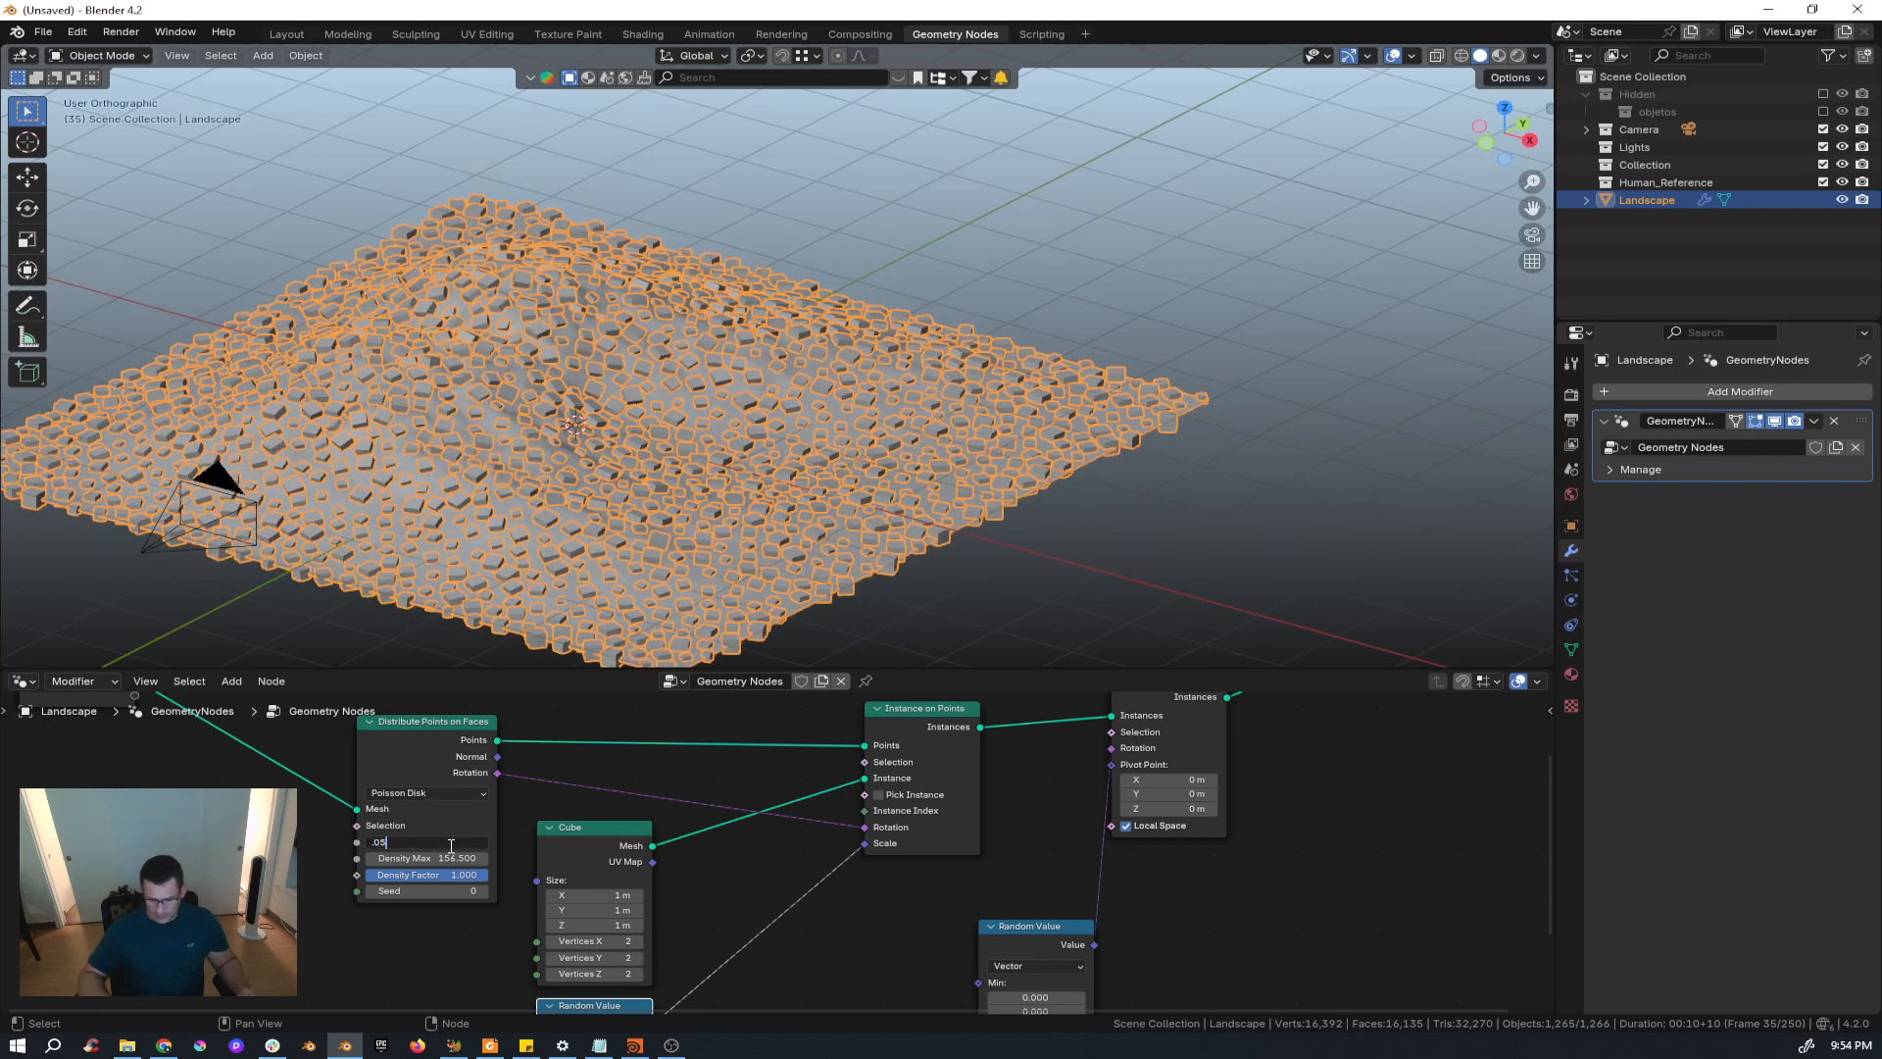
key("Return")
middle_click_drag(720, 484, 711, 541)
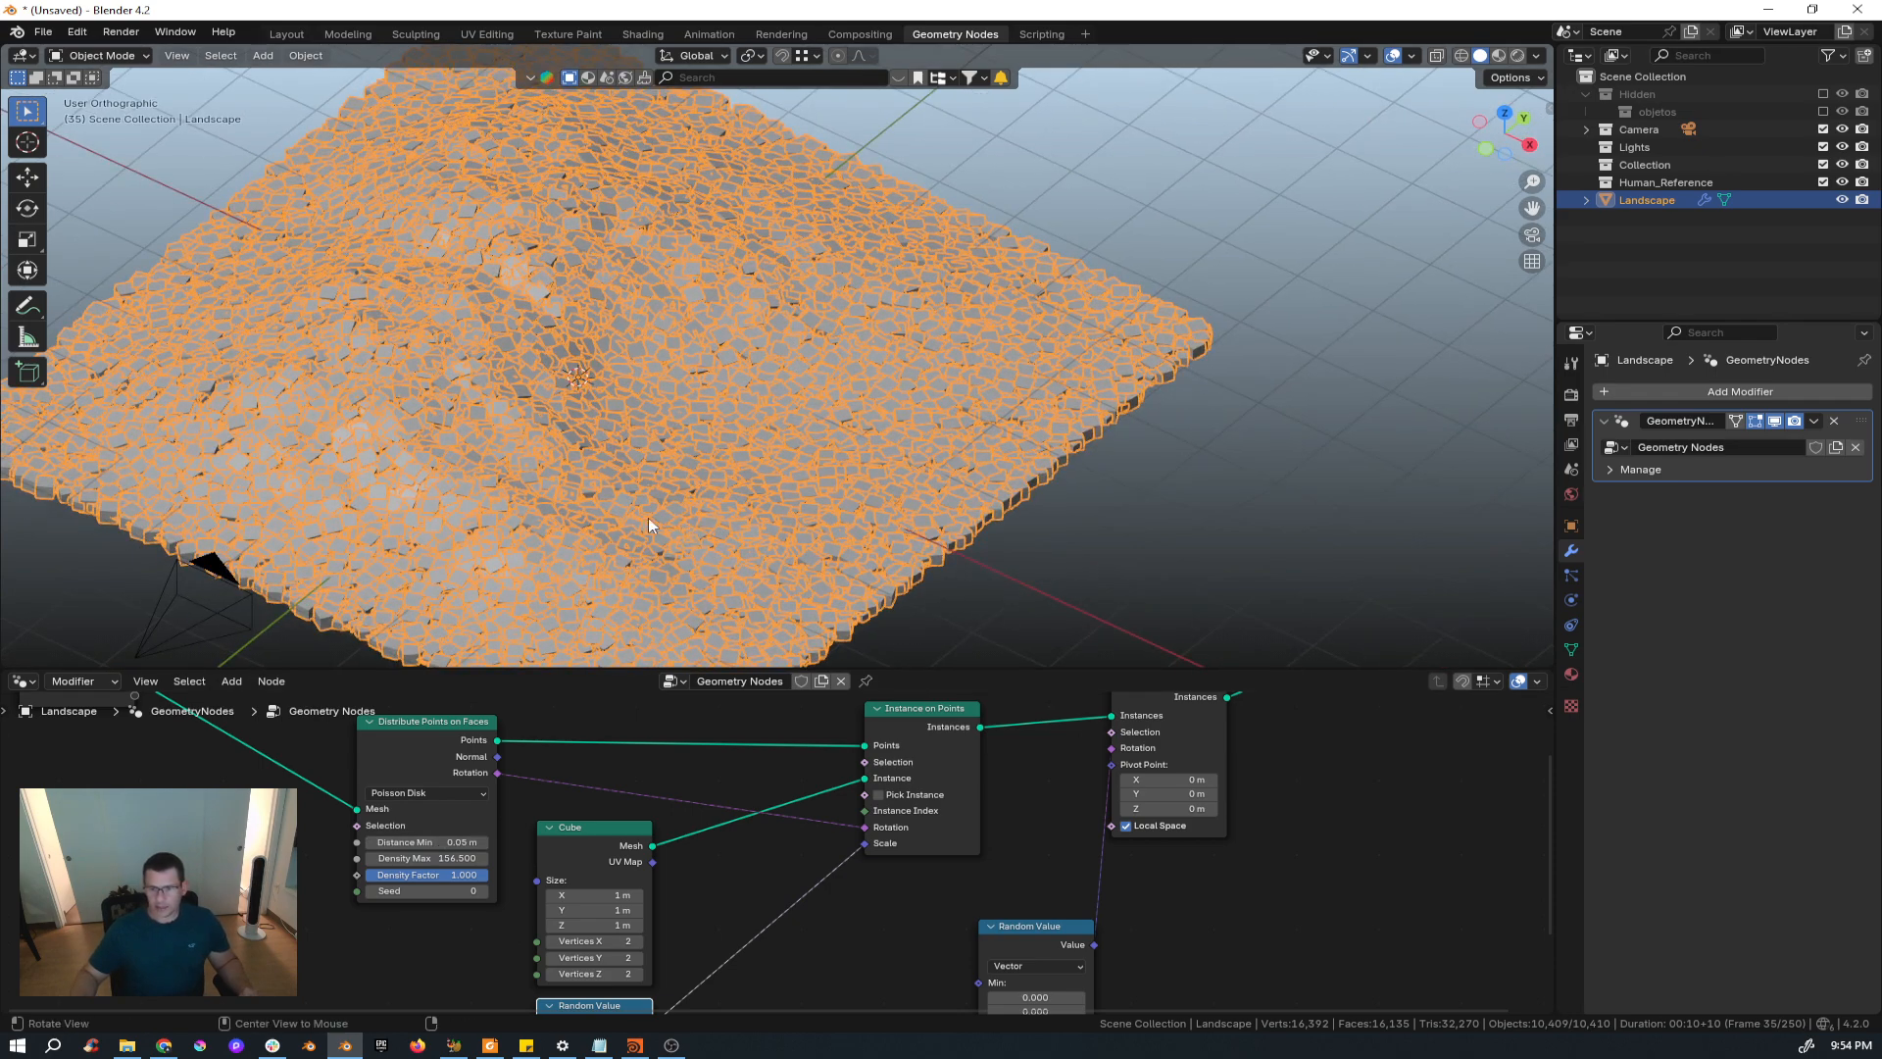
middle_click_drag(1116, 533, 914, 550)
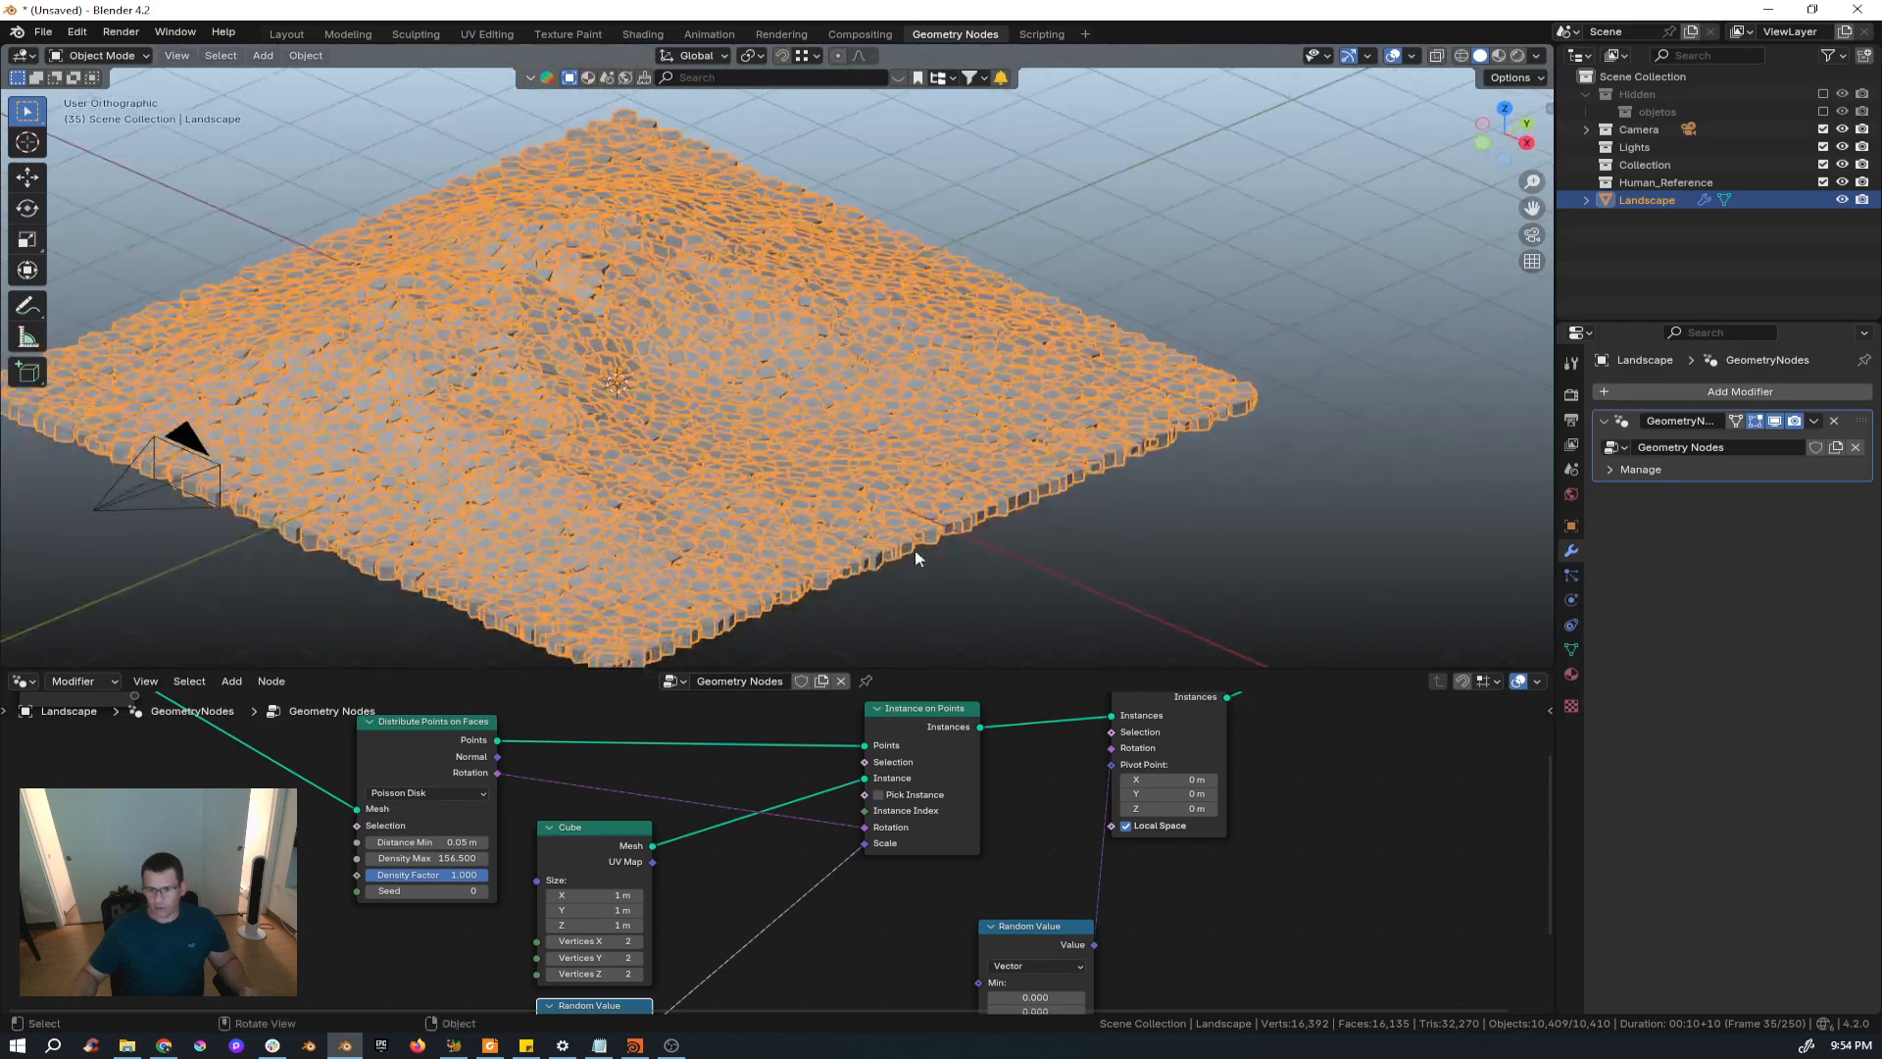
scroll(915, 550, "up", 5)
Try a Distance Min of 0.1 m for the distributed points, and settle on 0.15 m.
left_click(456, 842)
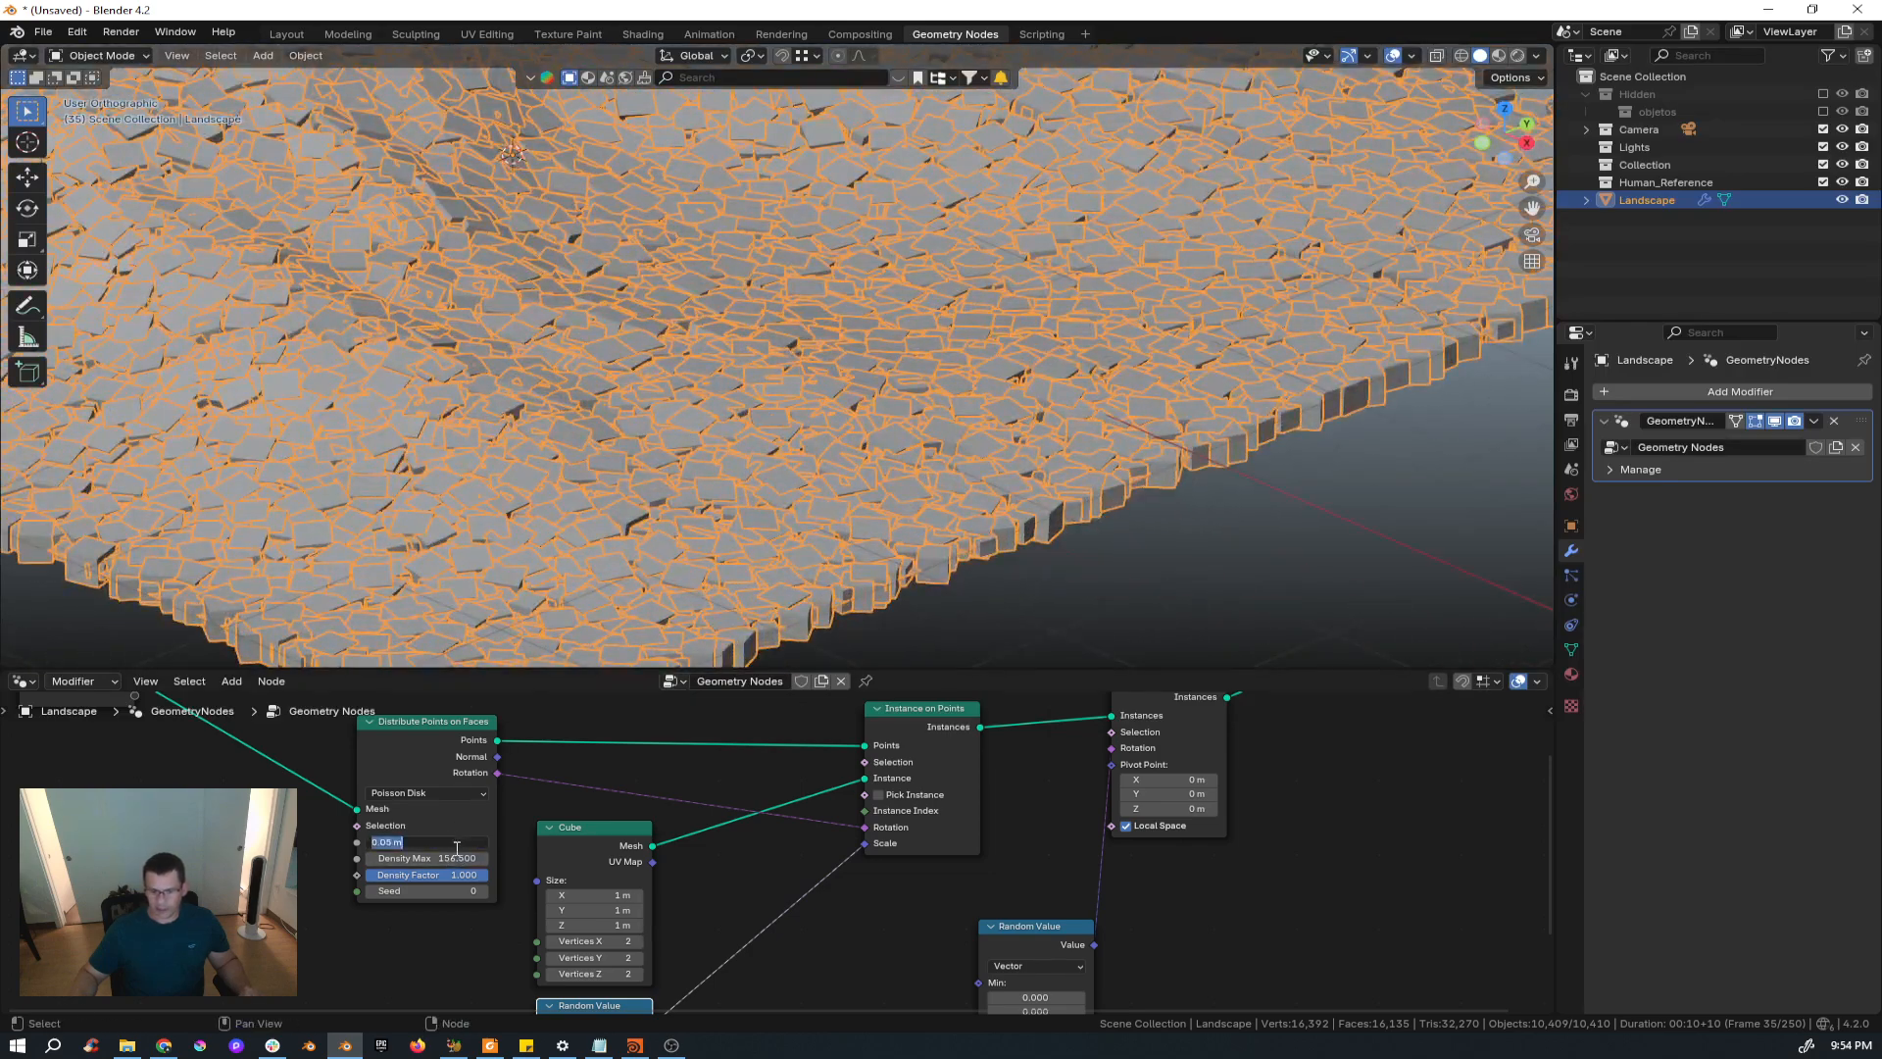
type("0.1")
key("Return")
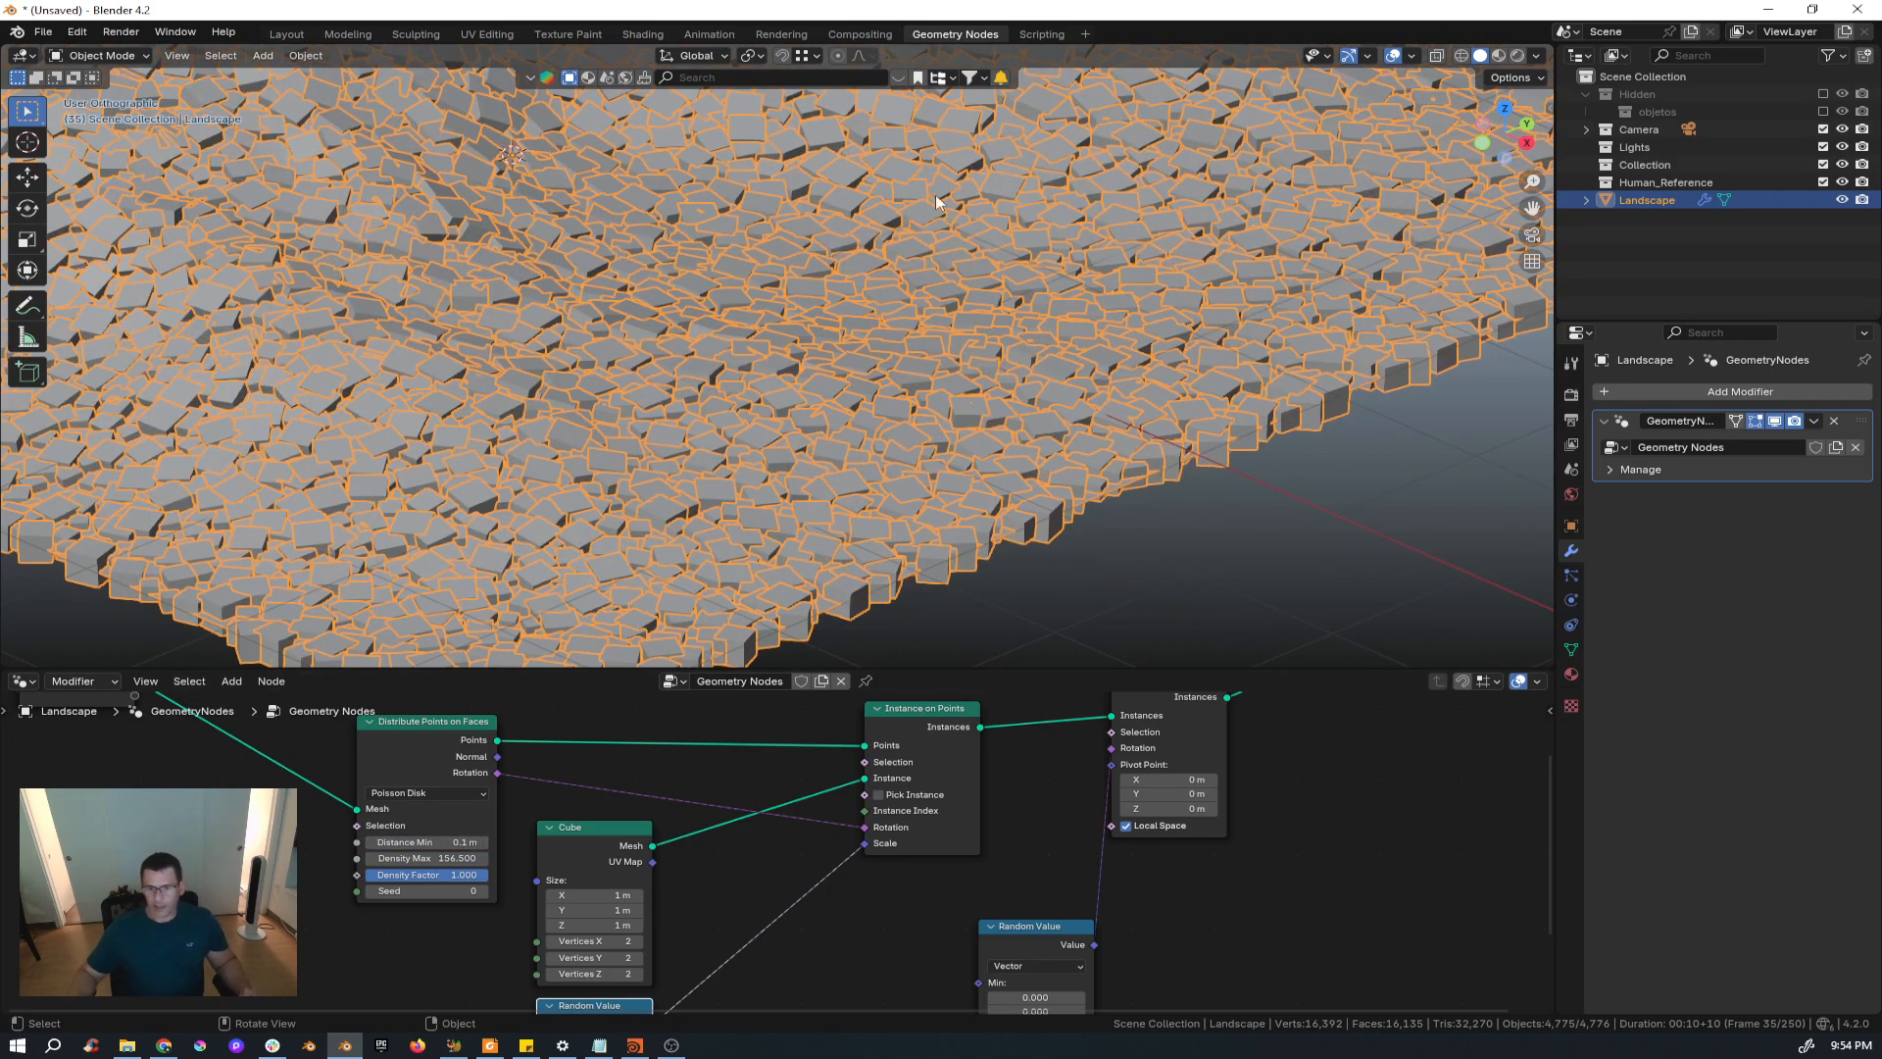
middle_click_drag(937, 202, 833, 303)
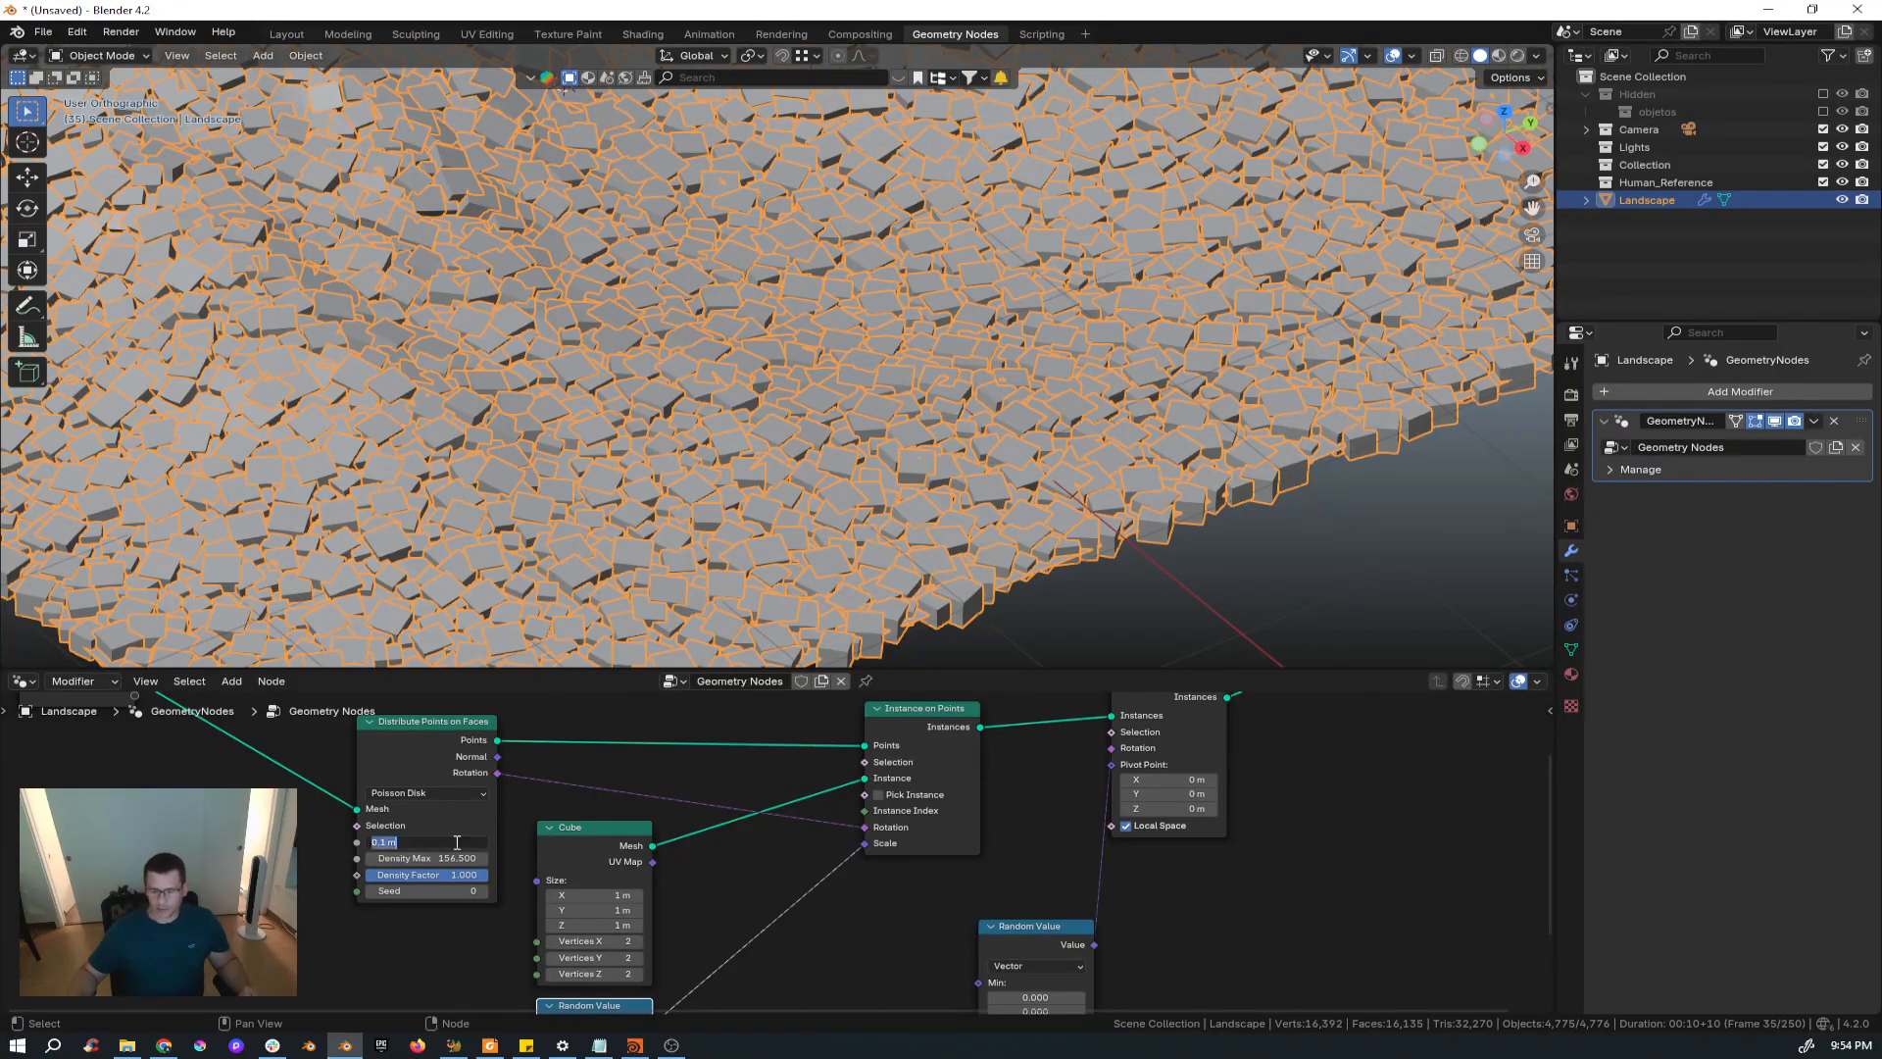
left_click_drag(449, 842, 457, 842)
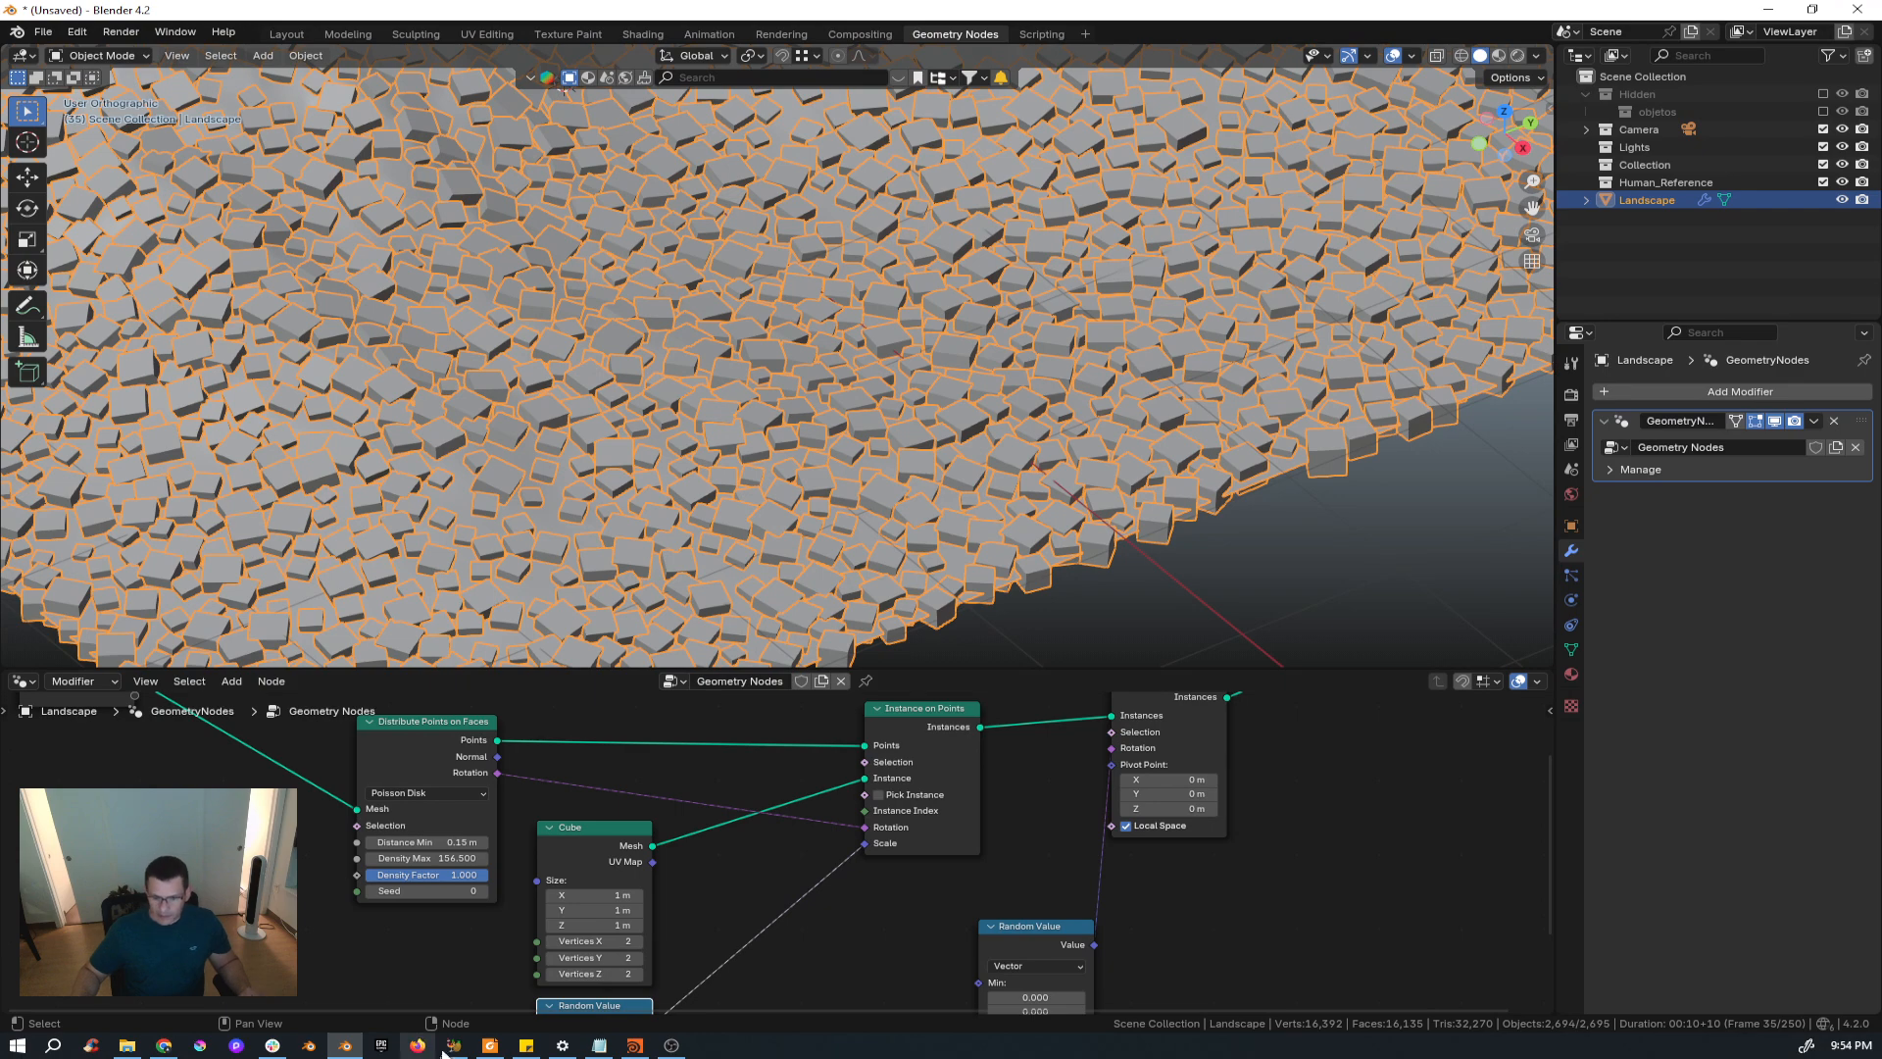
Switch to Houdini and set the Scatter and Align scale to Min Radius 0.49, Max Radius 1.17 and Uniform Scale 0.01.
left_click(647, 1049)
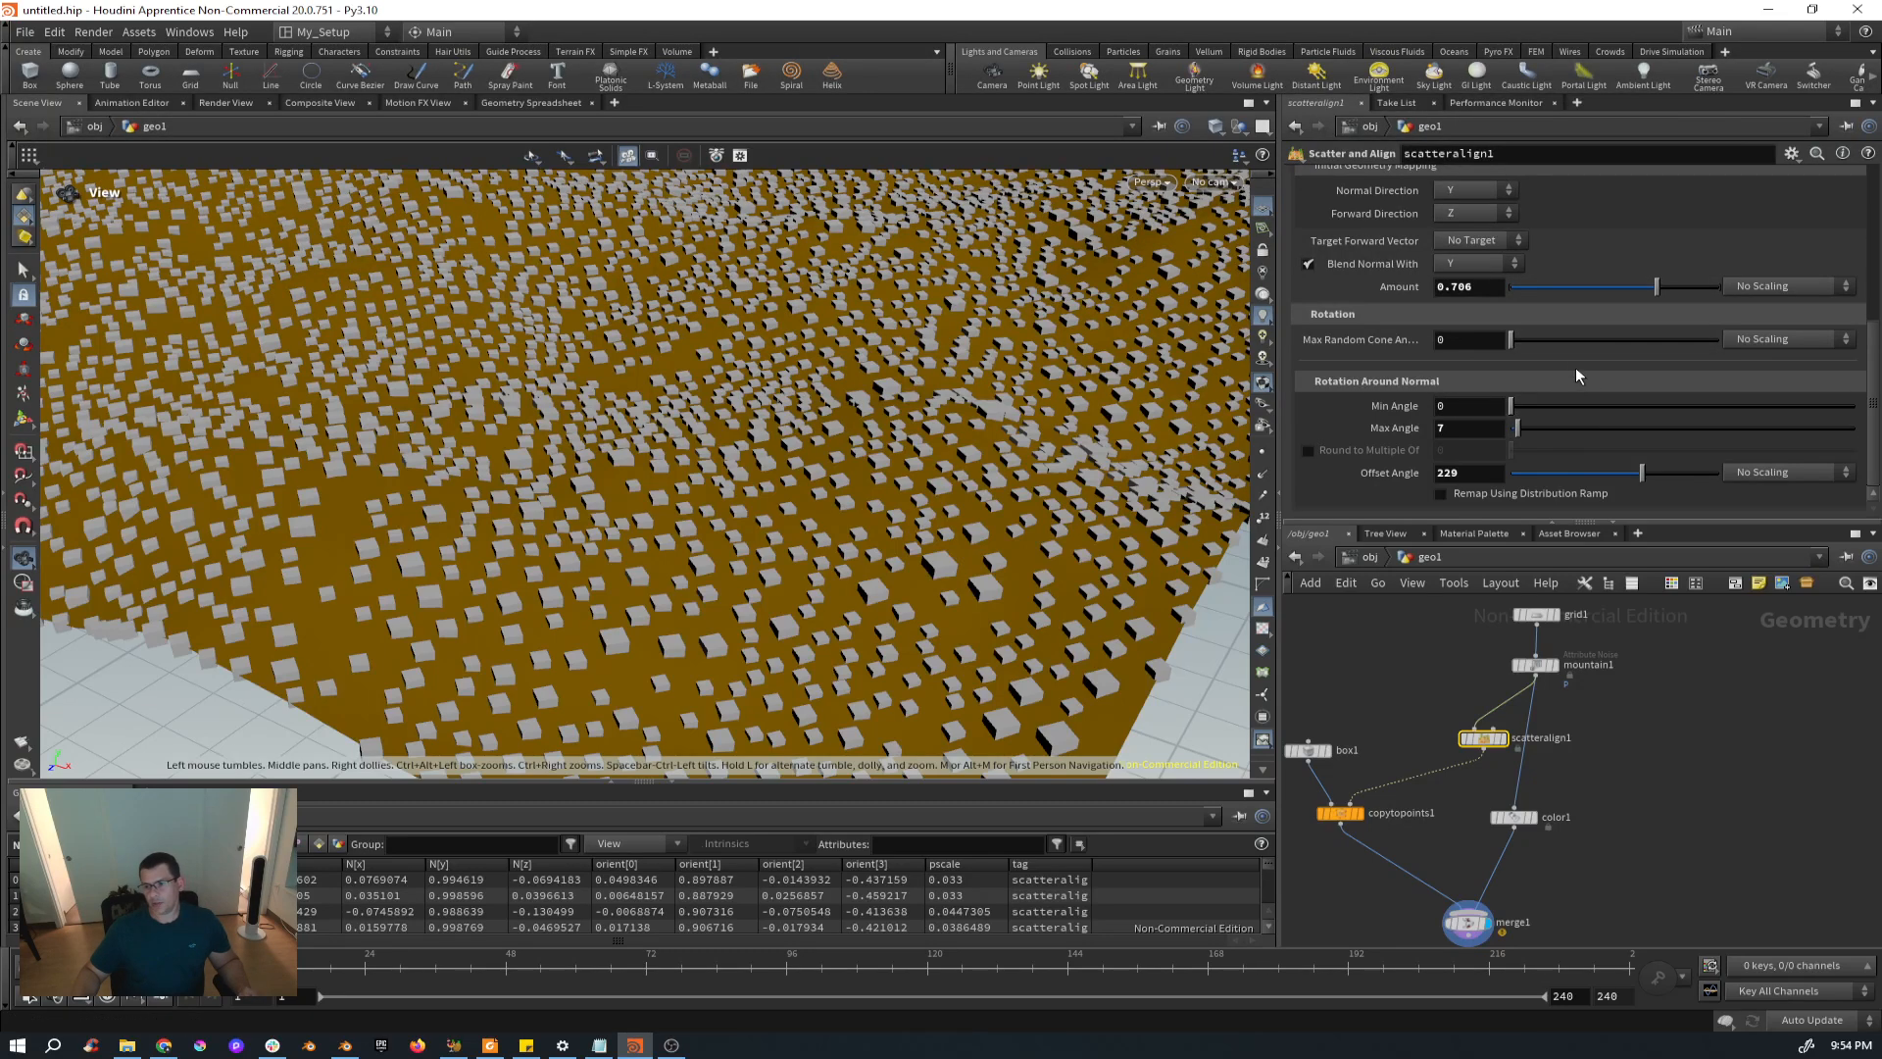
scroll(1574, 366, "up", 5)
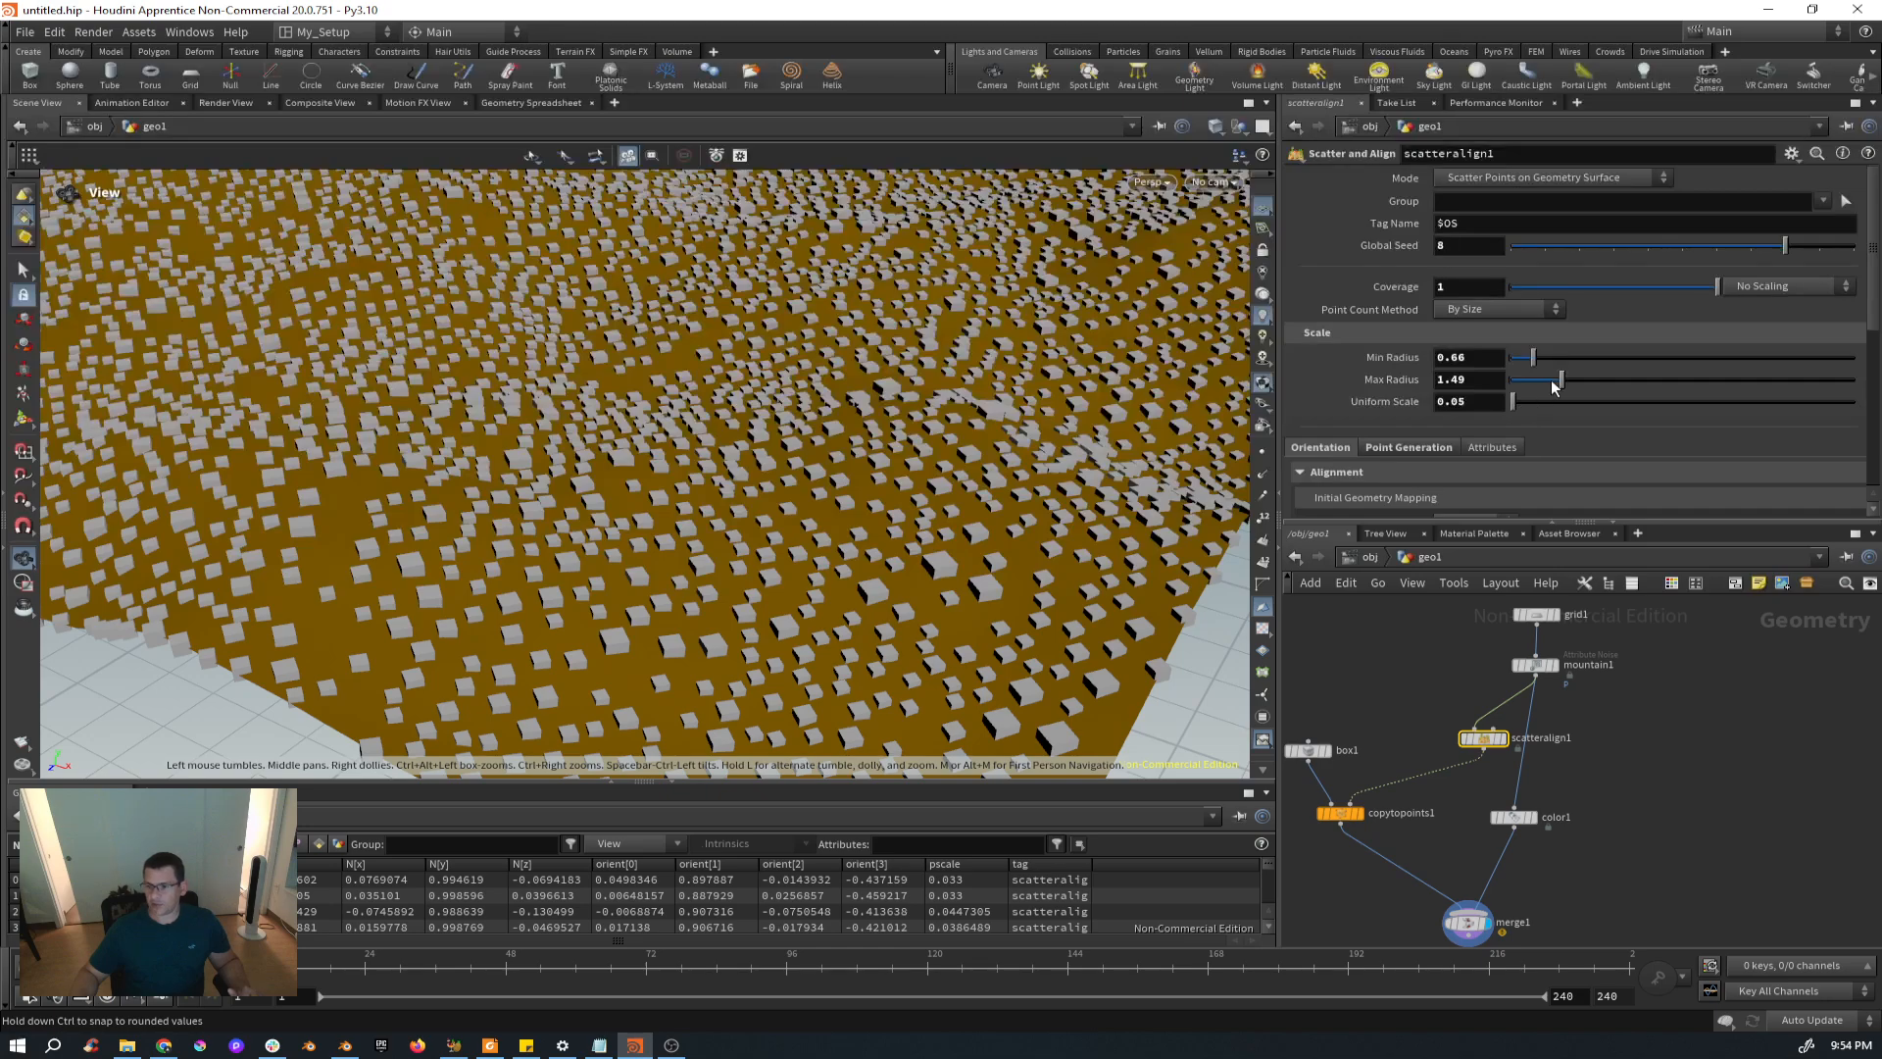
left_click_drag(1564, 384, 1530, 364)
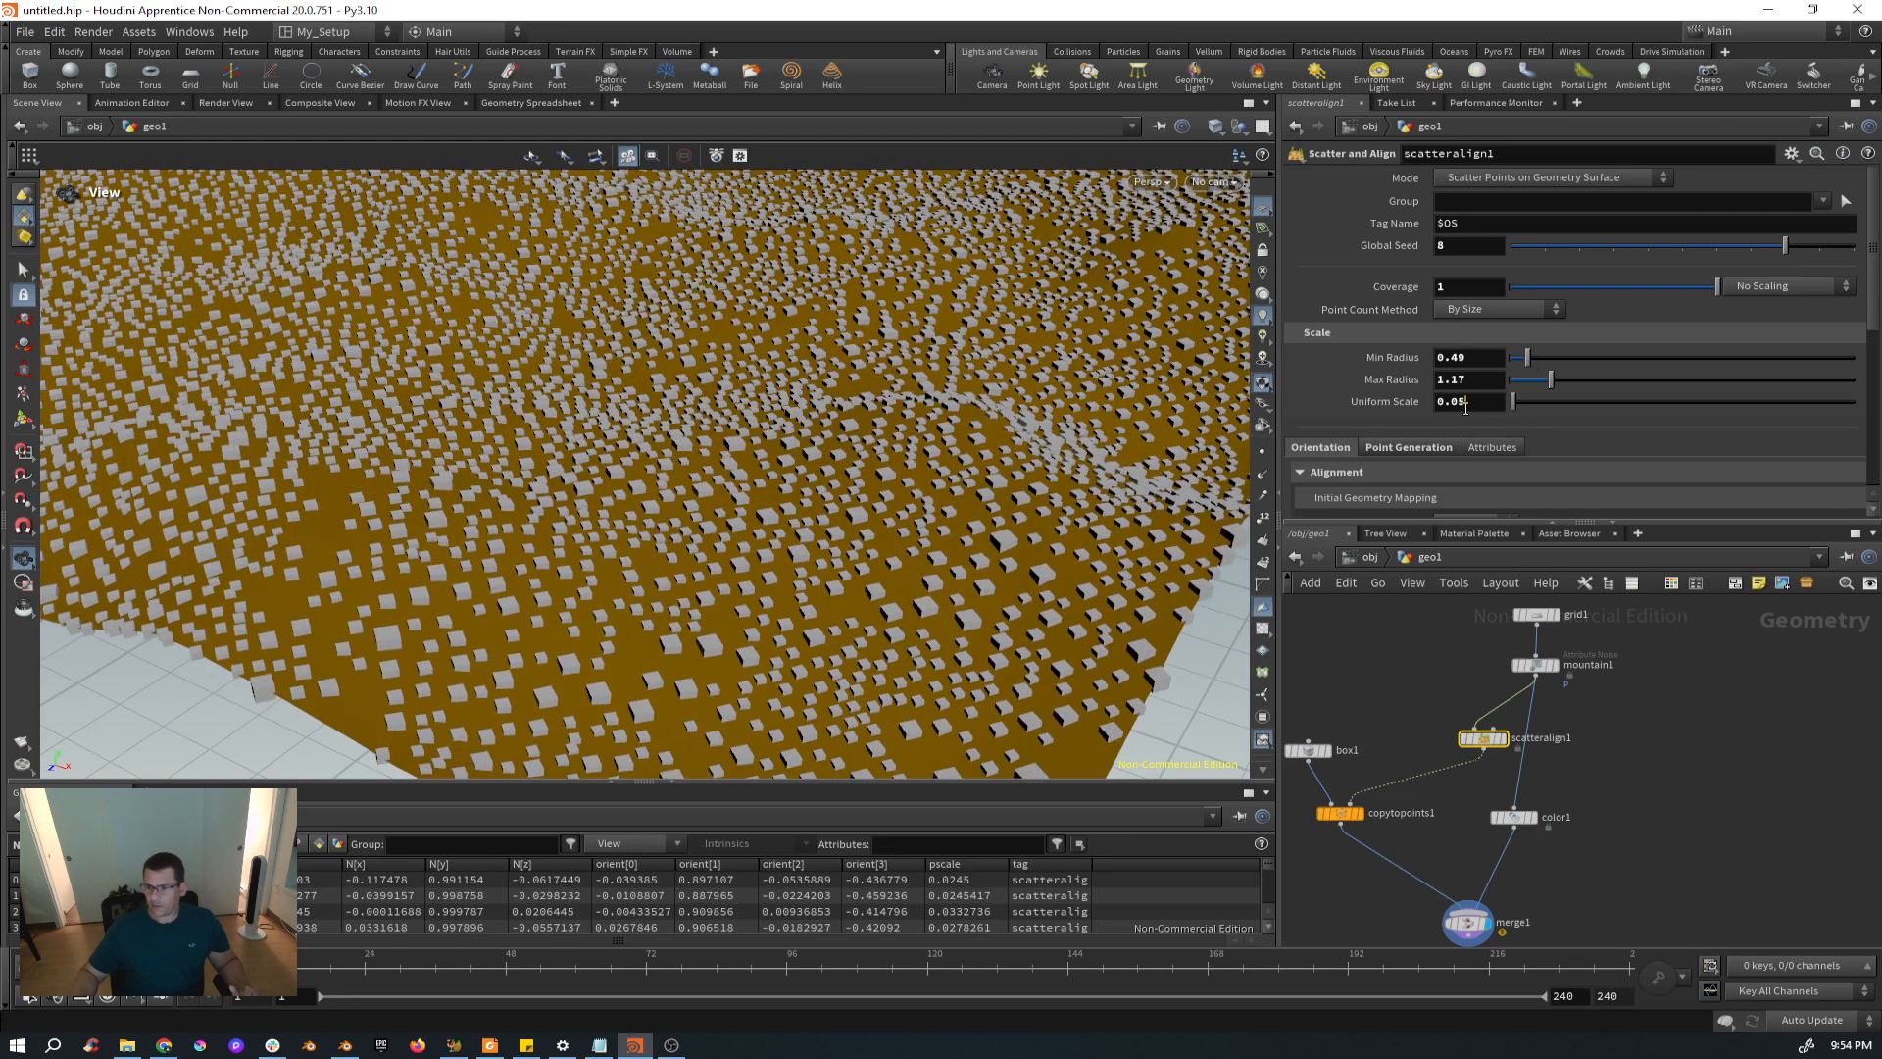
type("1")
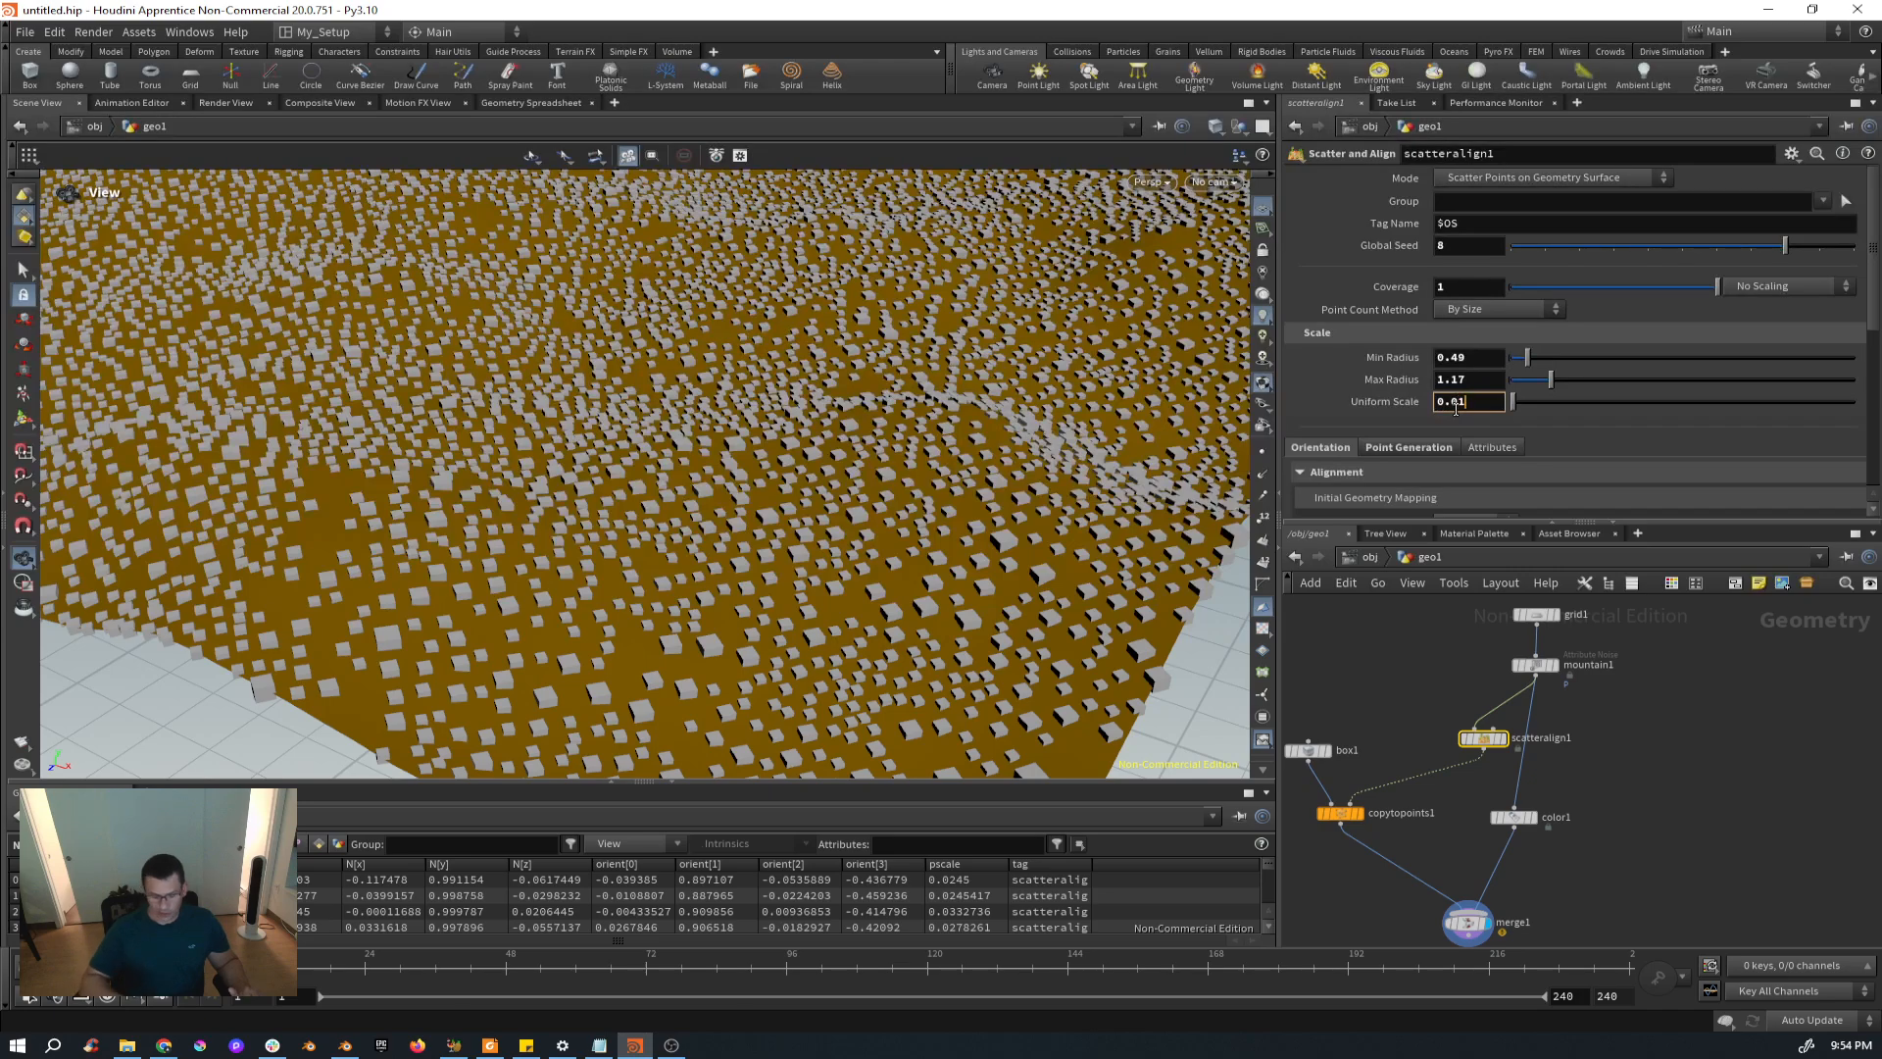
key("Return")
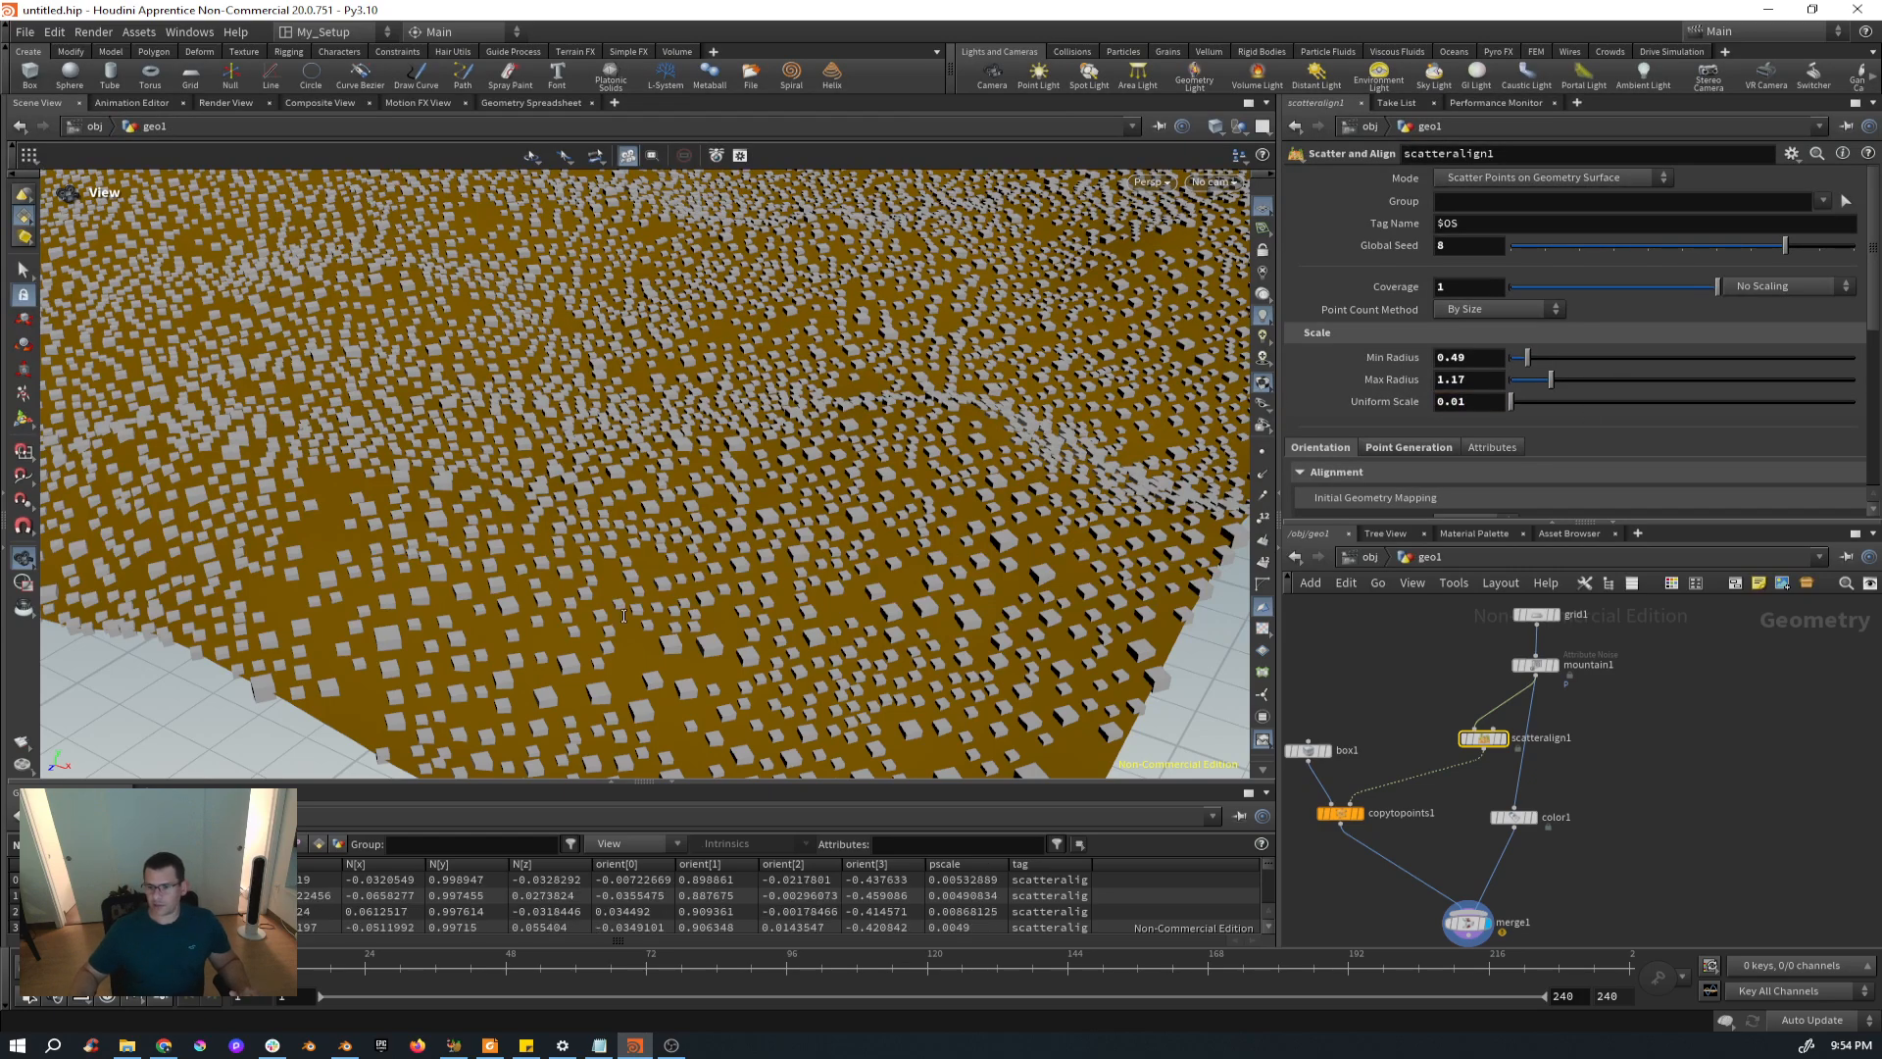
Examine the size and density of the scattered cubes across the terrain from several distances and angles.
left_click_drag(765, 588, 755, 535)
right_click_drag(755, 536, 850, 250)
left_click_drag(758, 475, 735, 406)
right_click(780, 390)
left_click(756, 513)
right_click_drag(739, 353, 712, 637)
left_click_drag(774, 407, 600, 419)
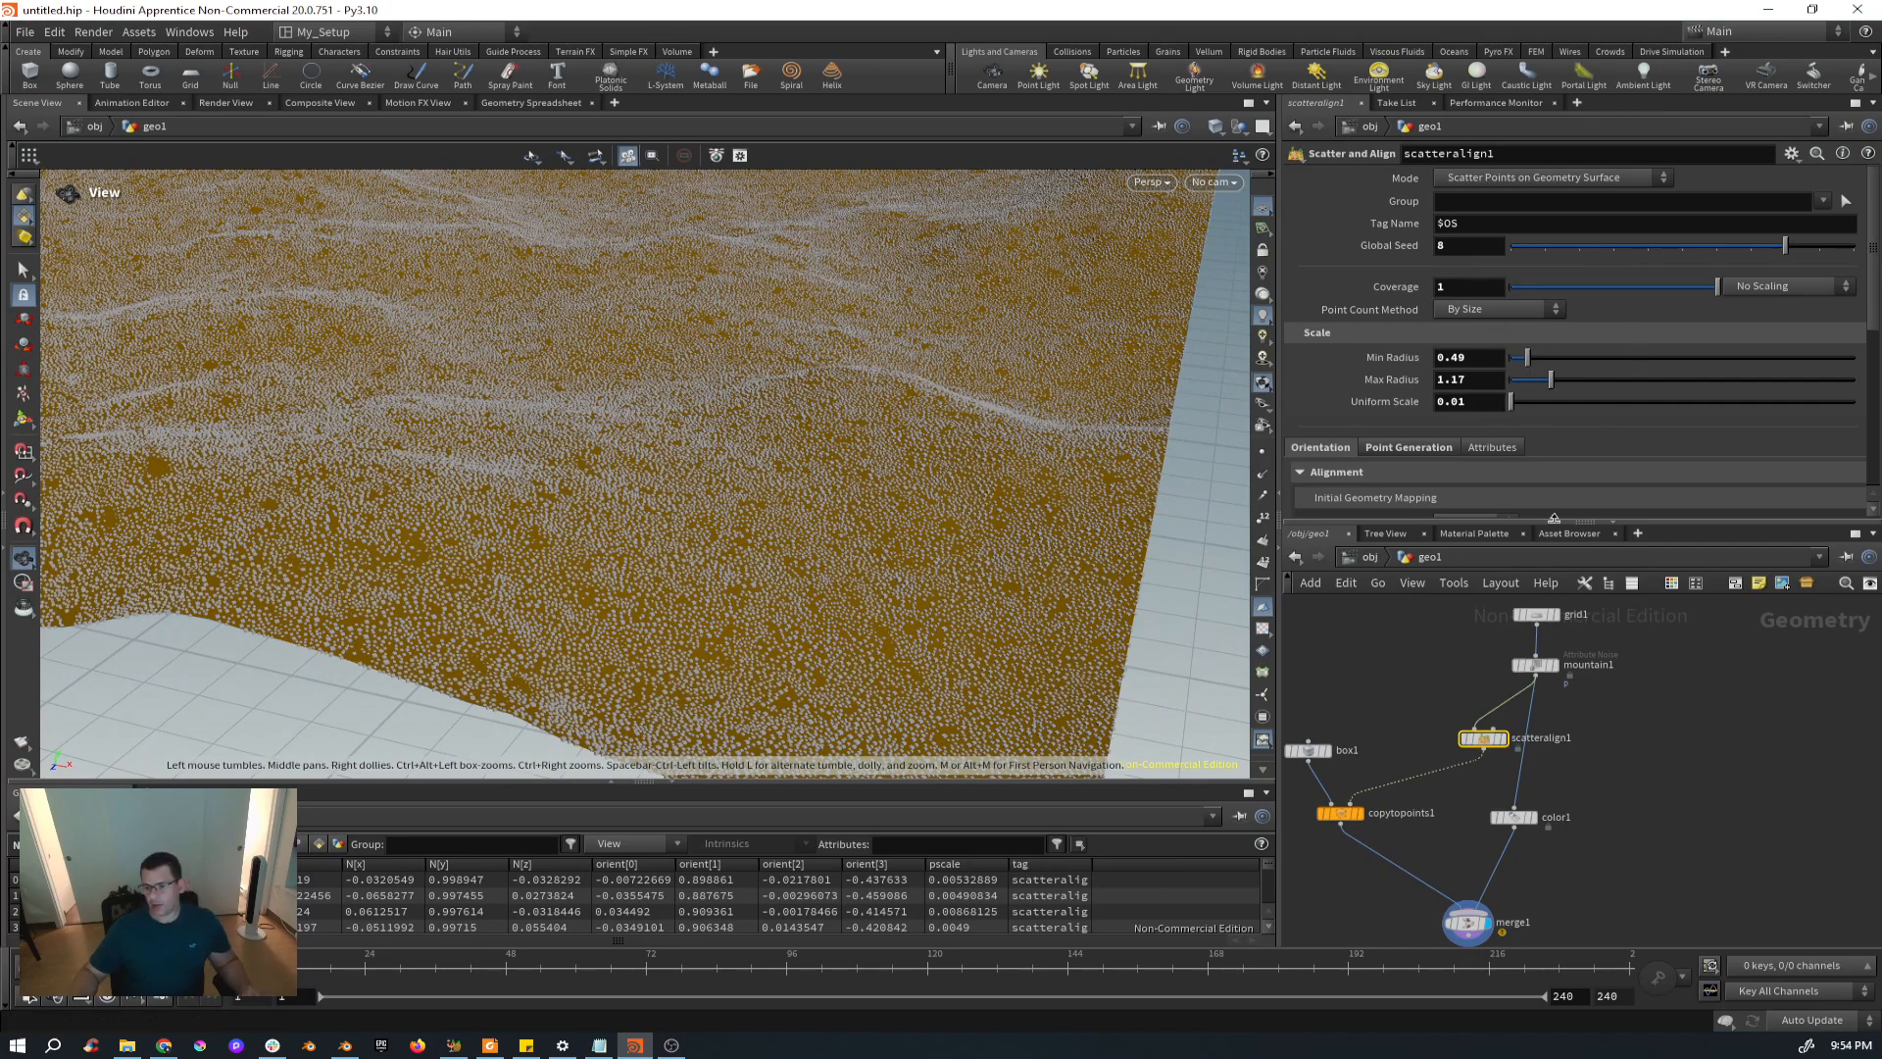
scroll(1586, 363, "down", 5)
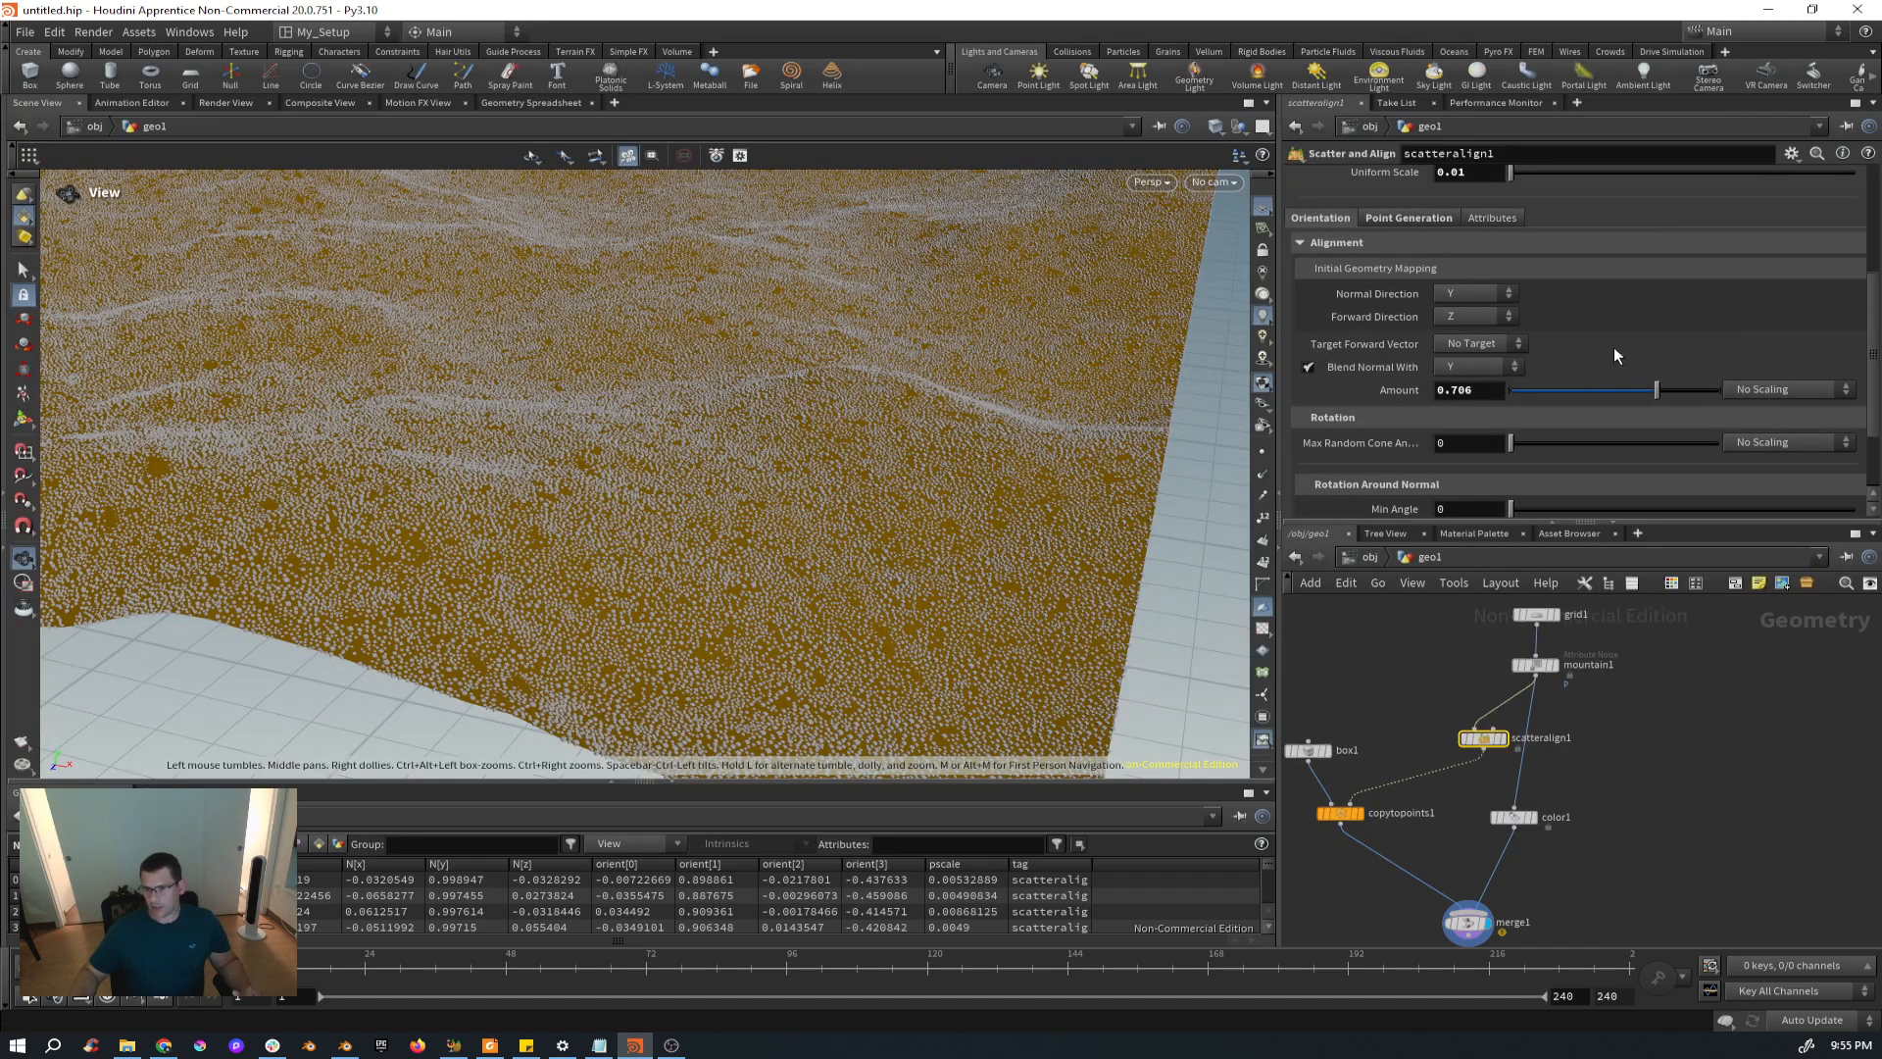
left_click_drag(522, 598, 462, 559)
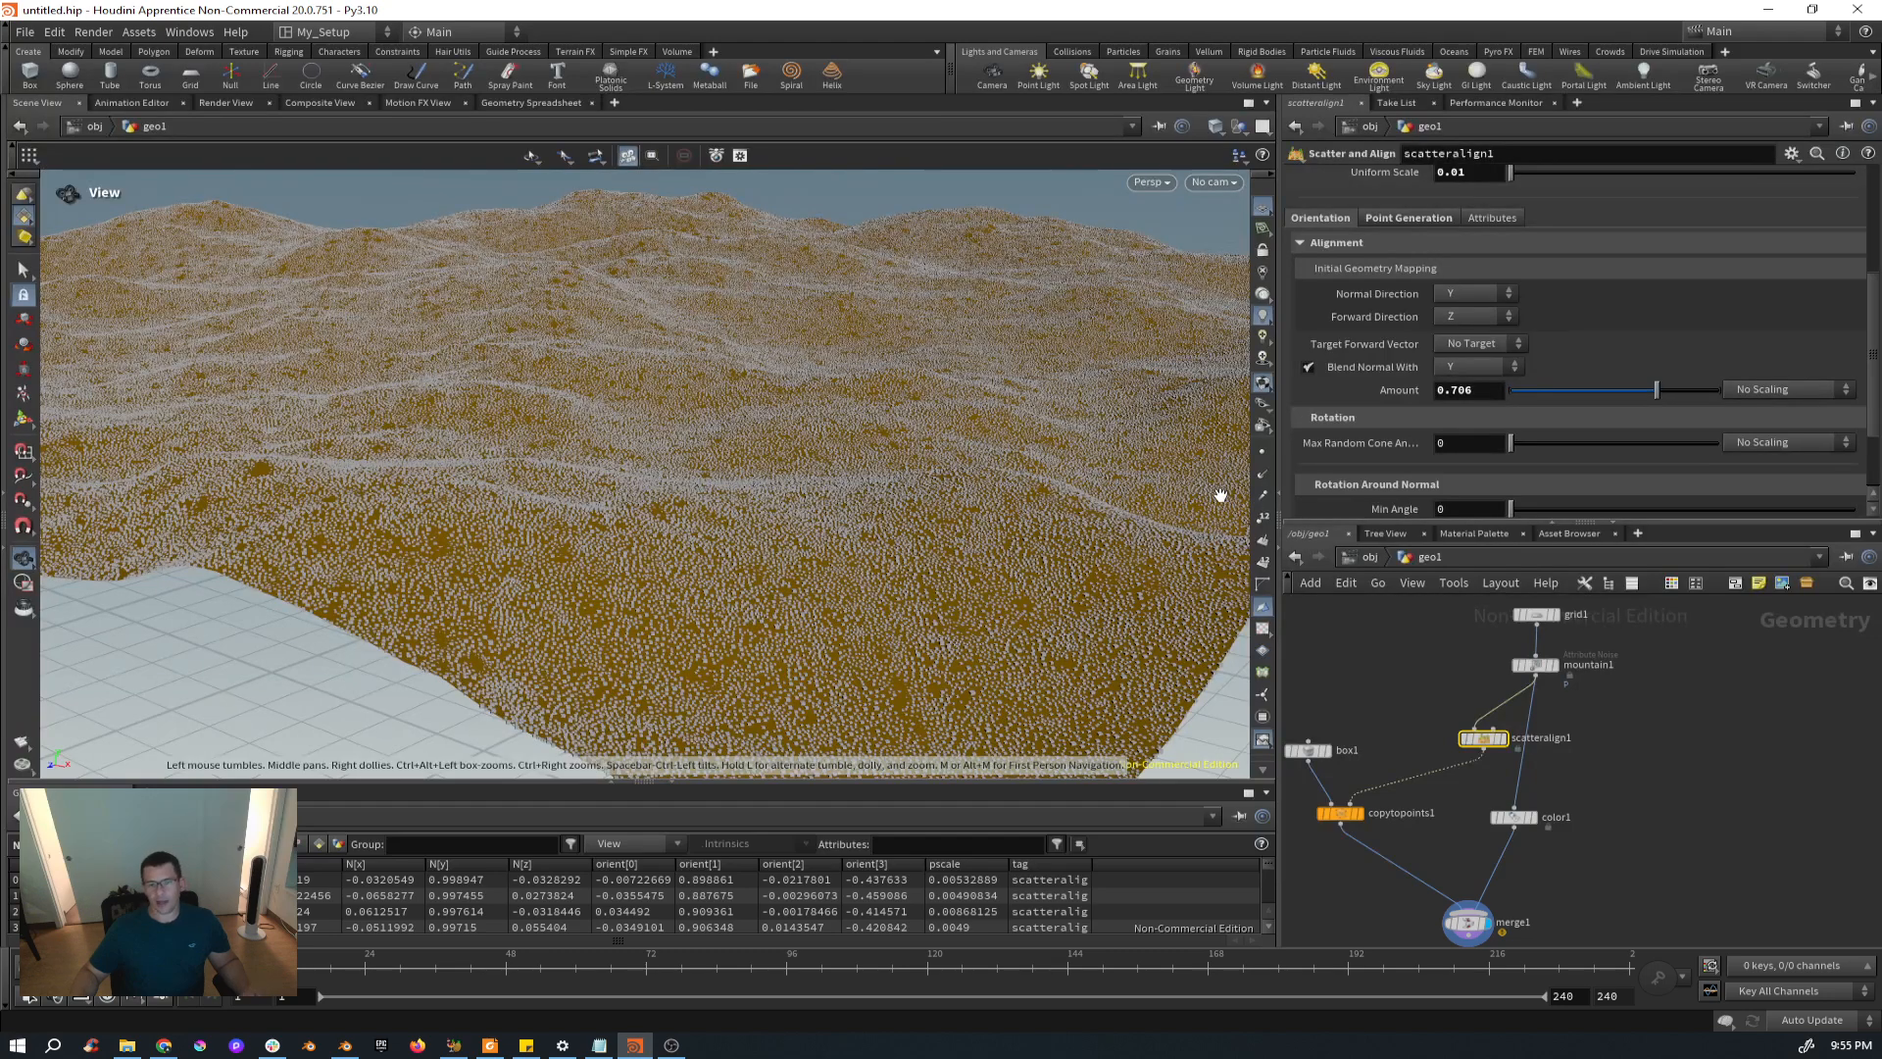
left_click_drag(964, 511, 987, 518)
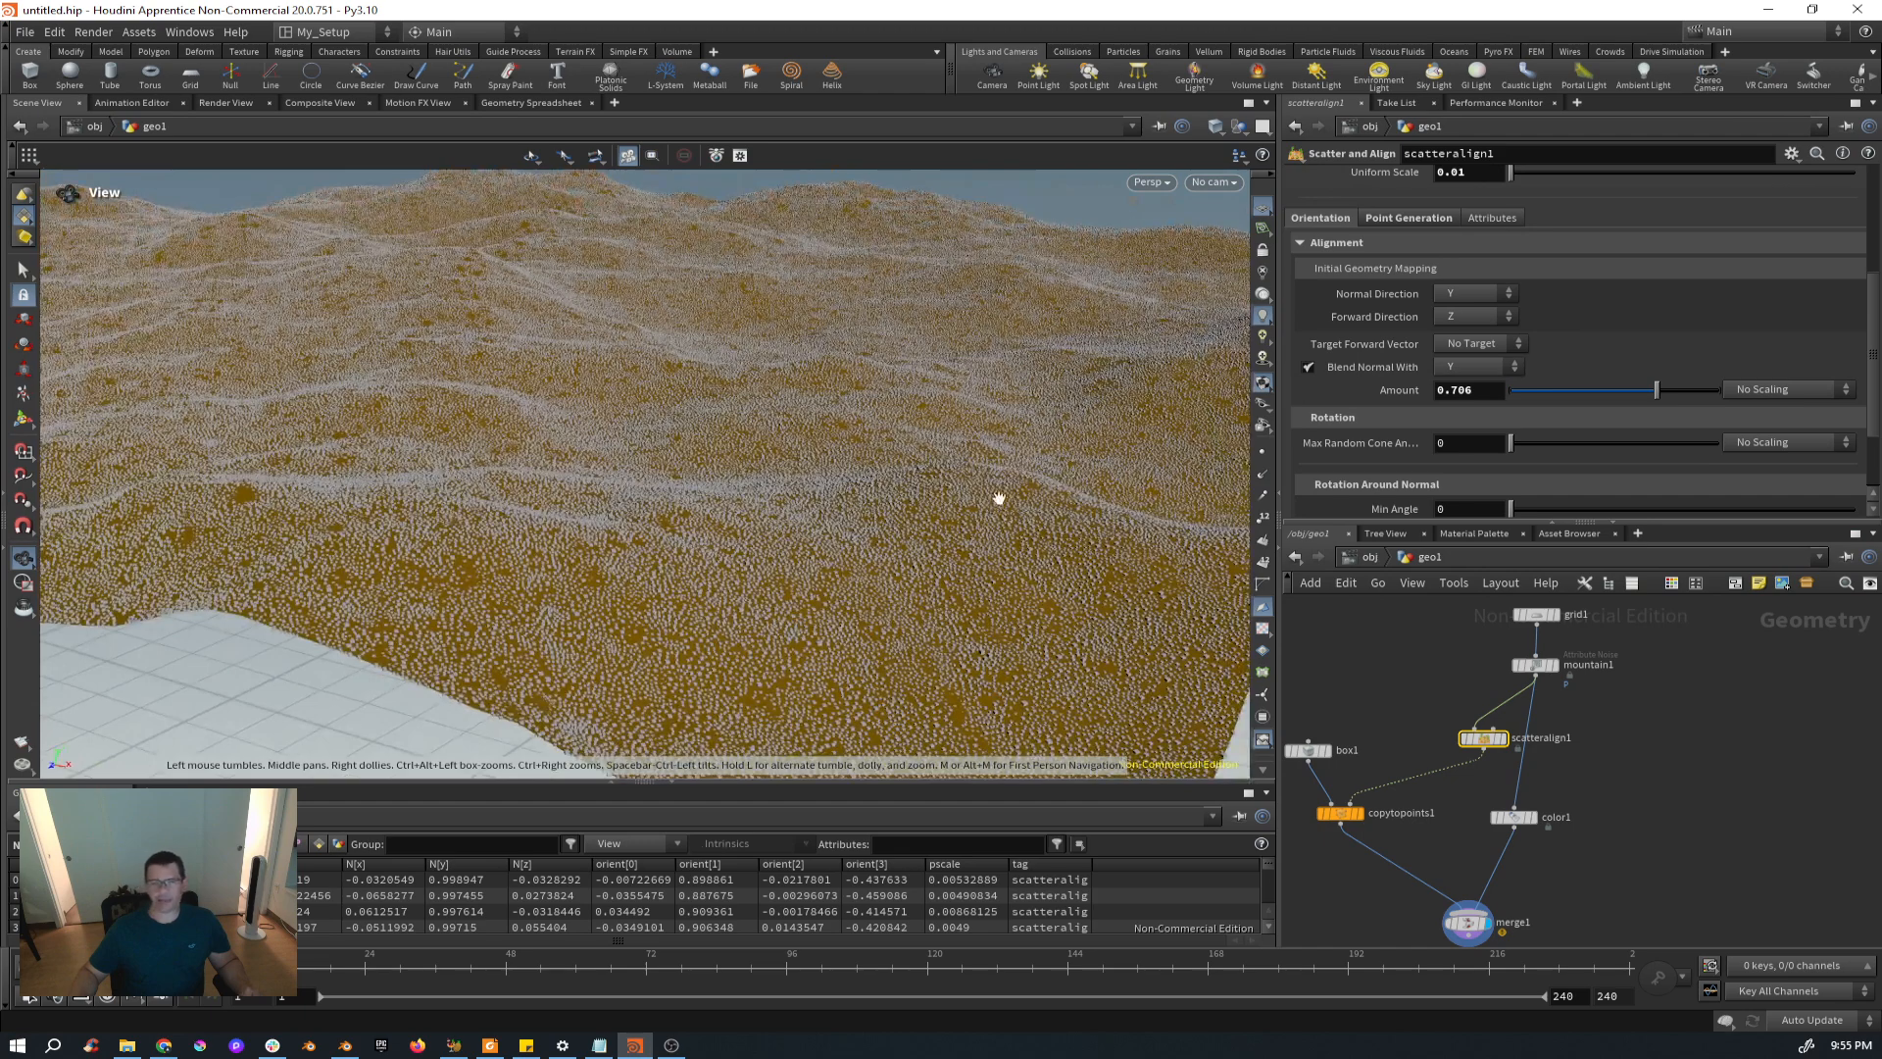